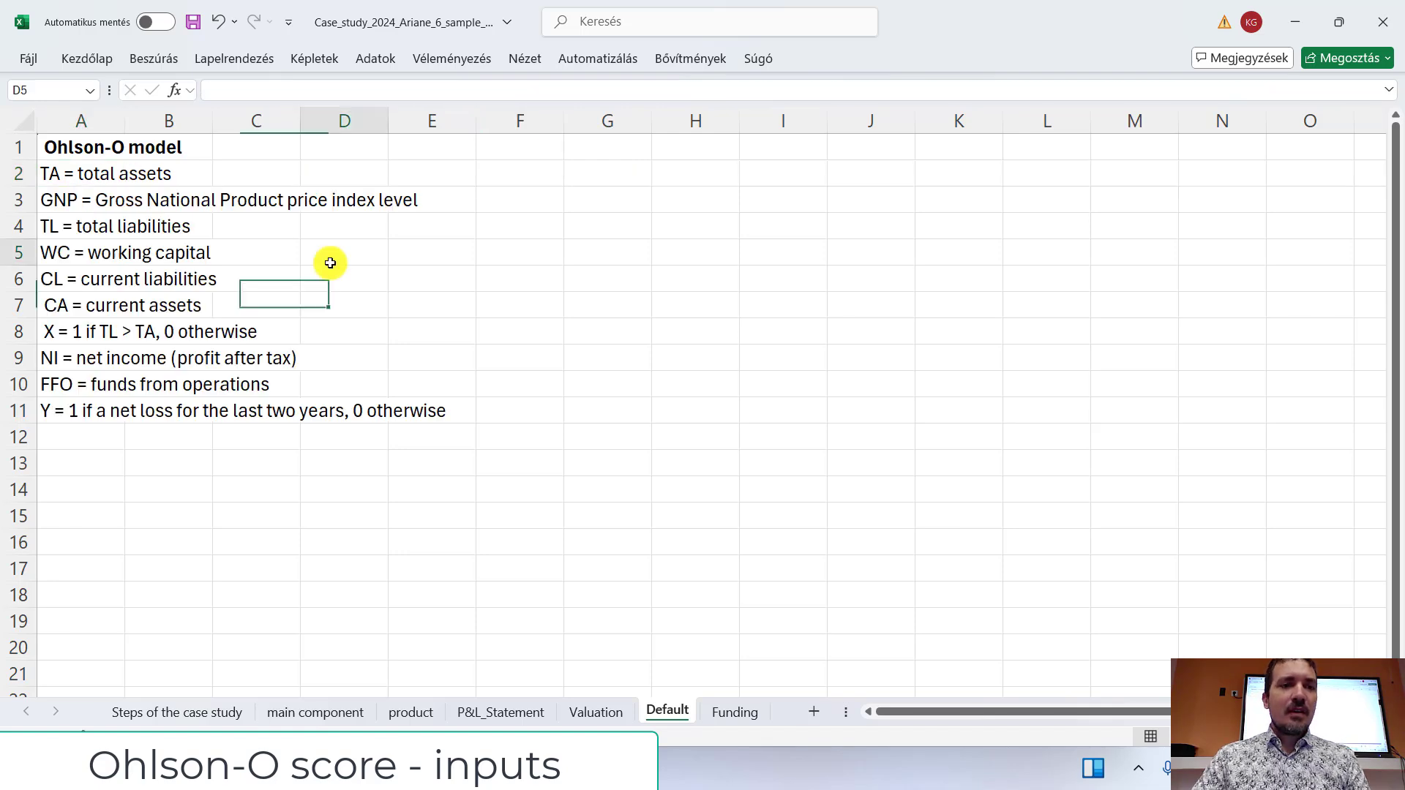
Step: Widen column A of the Default sheet so the longest Ohlson-O input label fits inside it
{"action": "left_click", "coordinate": [326, 261]}
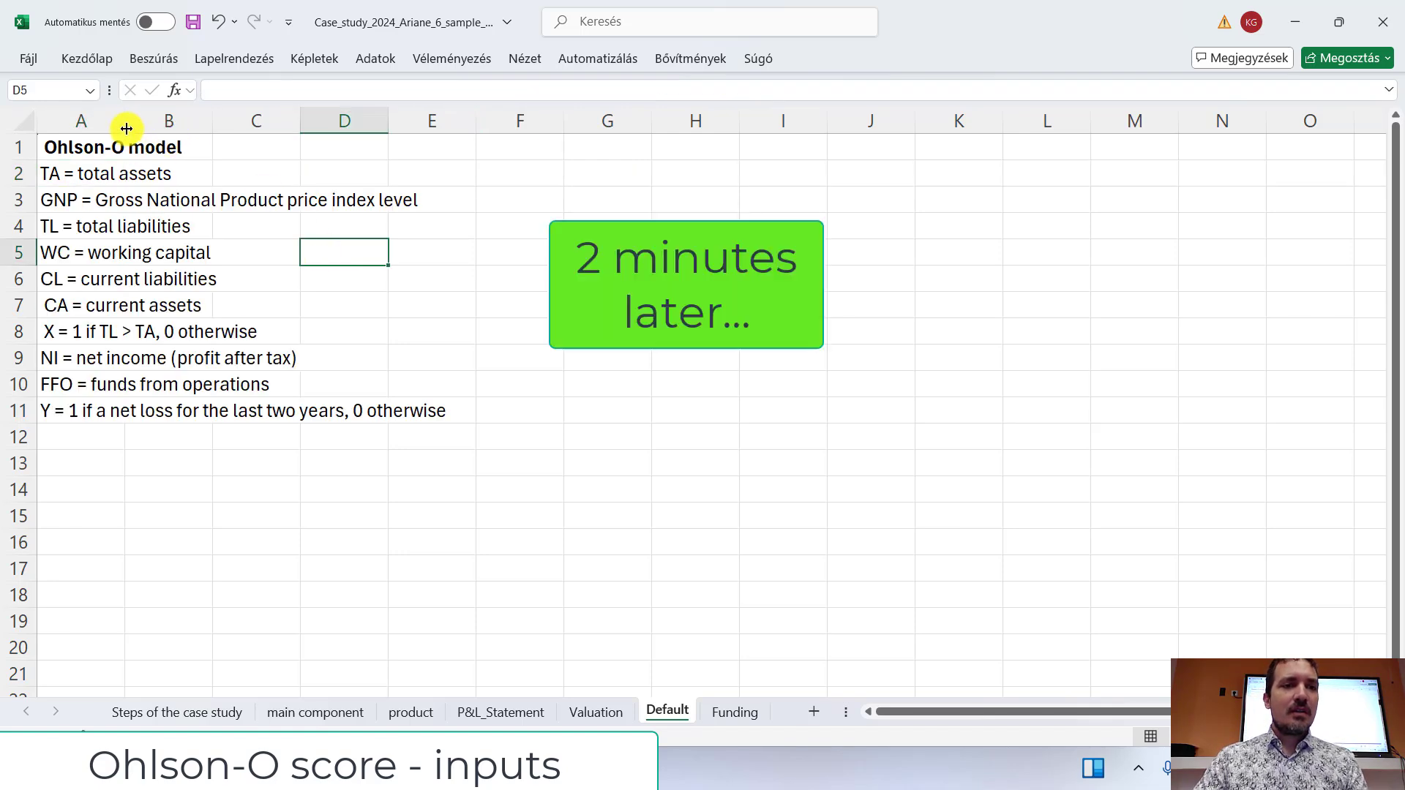
{"action": "left_click_drag", "start_coordinate": [125, 131], "coordinate": [459, 129]}
{"action": "left_click", "coordinate": [453, 301]}
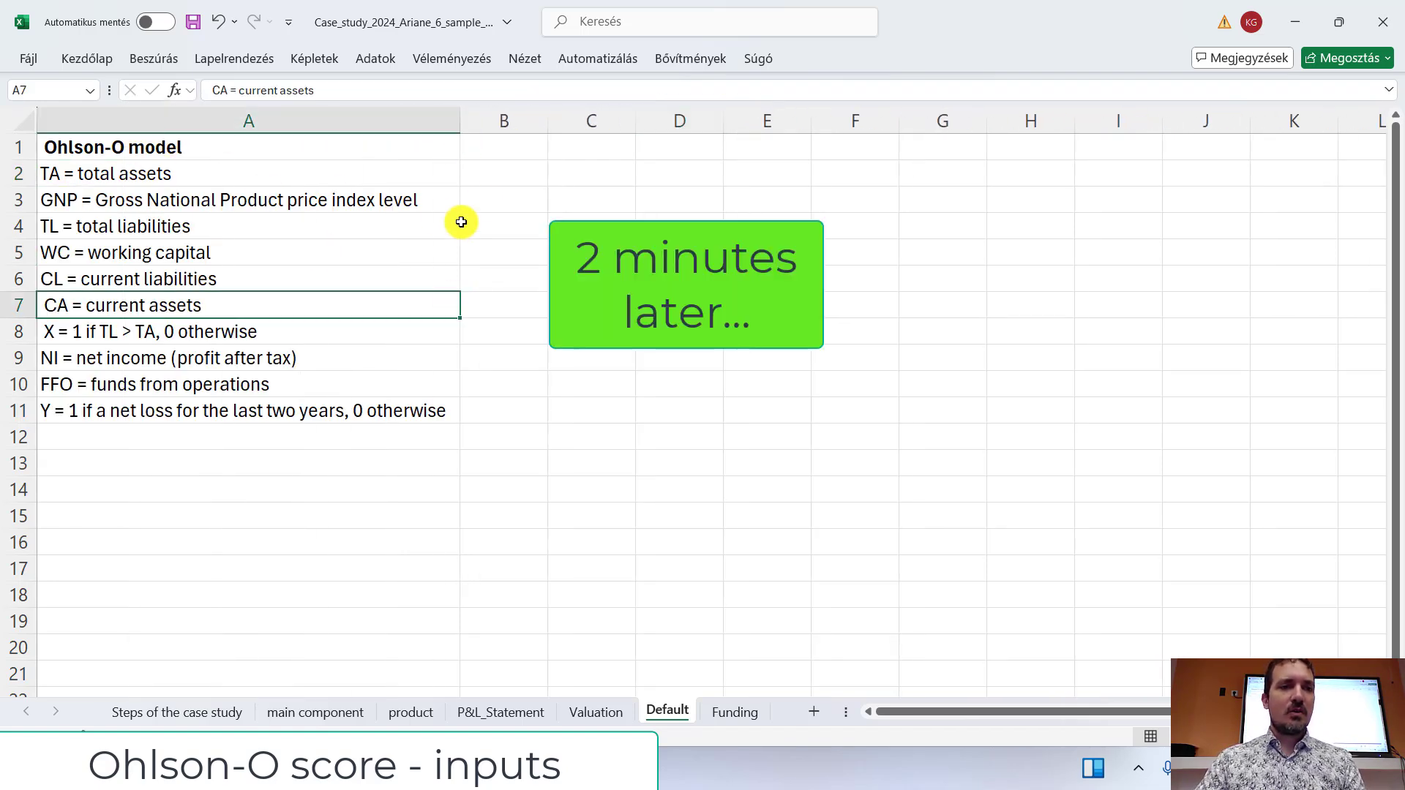
Step: Add the year numbers 1 to 5 as column headings in B1:F1
{"action": "left_click", "coordinate": [505, 167]}
{"action": "left_click", "coordinate": [499, 147]}
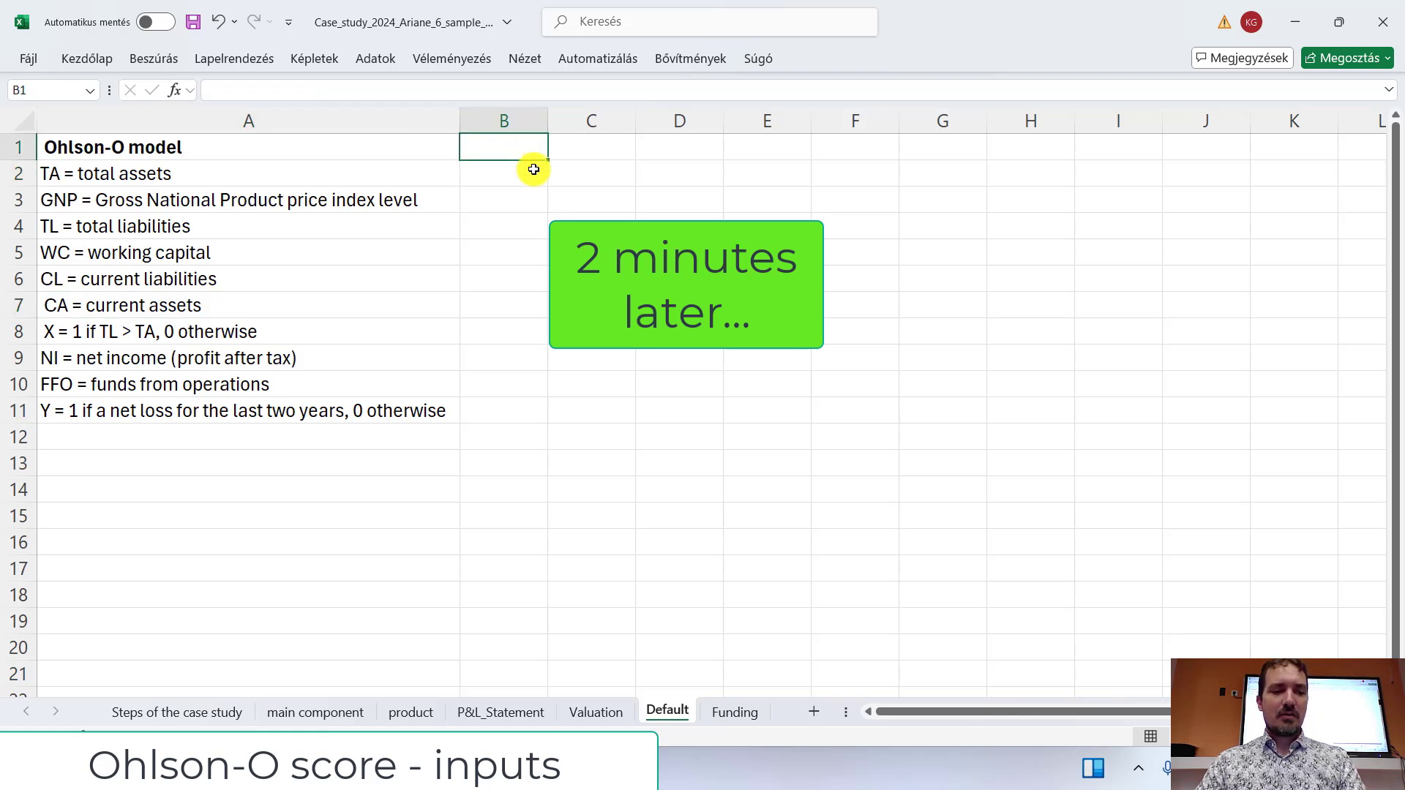
{"action": "type", "text": "1"}
{"action": "left_click", "coordinate": [589, 143]}
{"action": "type", "text": "2"}
{"action": "left_click", "coordinate": [501, 196]}
{"action": "left_click_drag", "start_coordinate": [517, 156], "coordinate": [877, 170]}
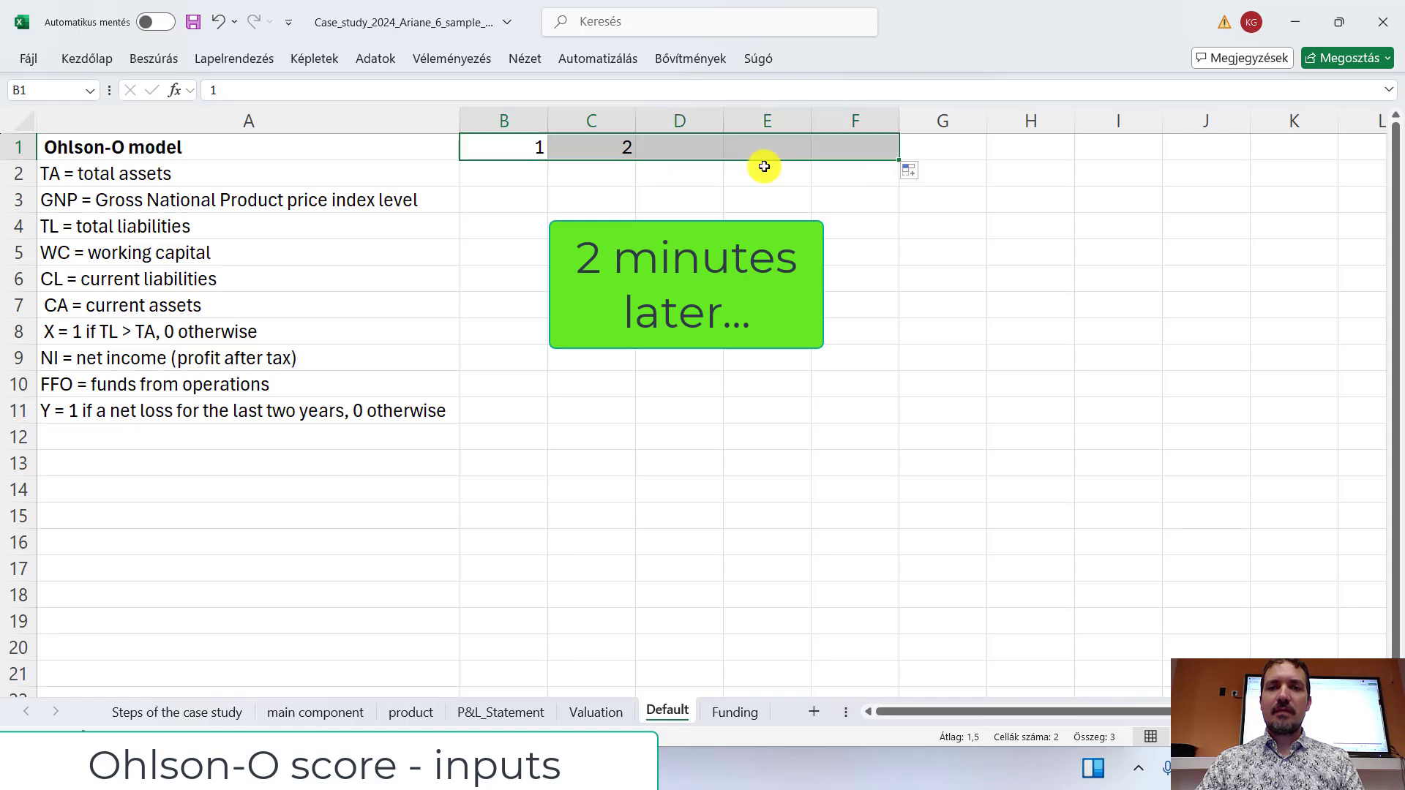
Step: Start the year 1 total assets formula in B2 with a reference to the balance sheet on the P&L_Statement sheet
{"action": "left_click", "coordinate": [515, 180]}
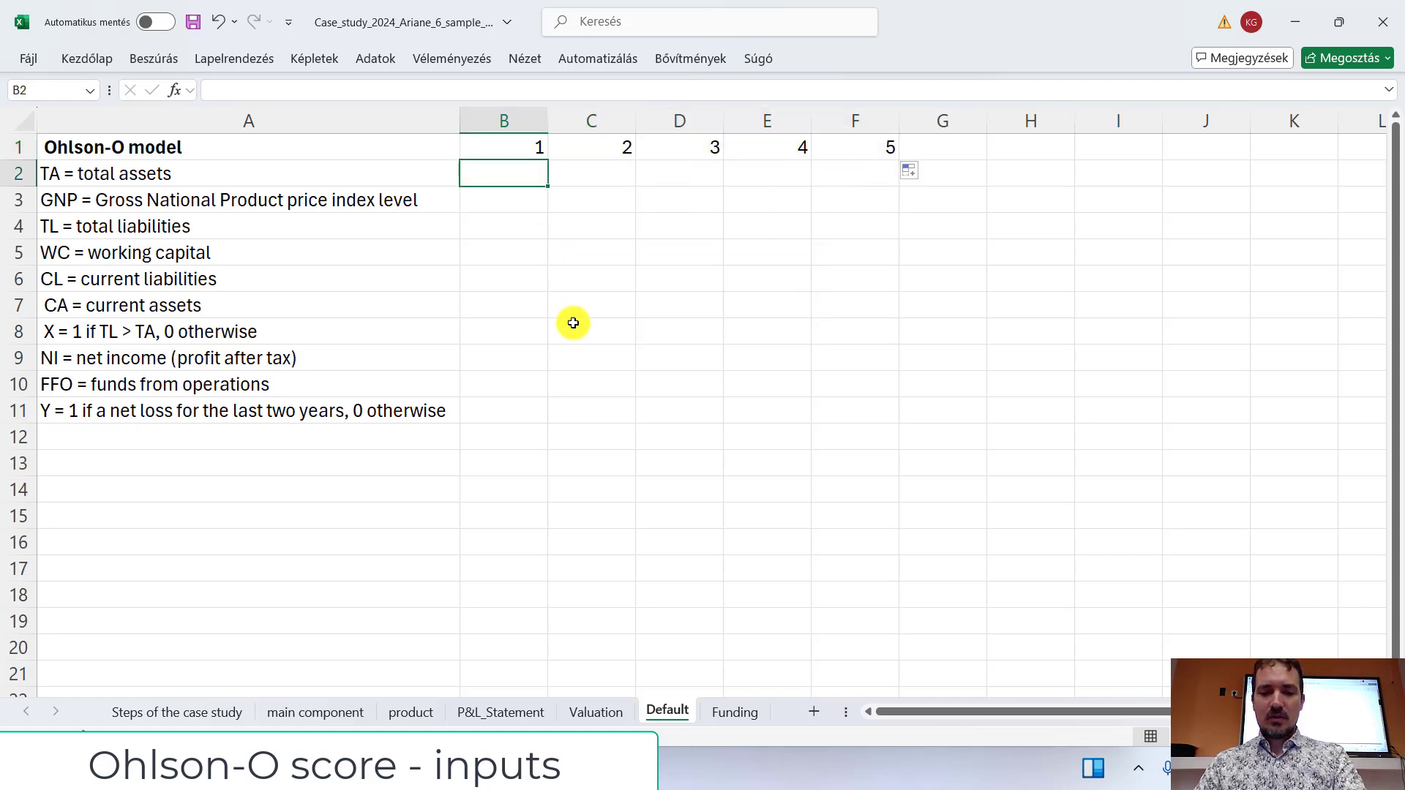
{"action": "type", "text": "="}
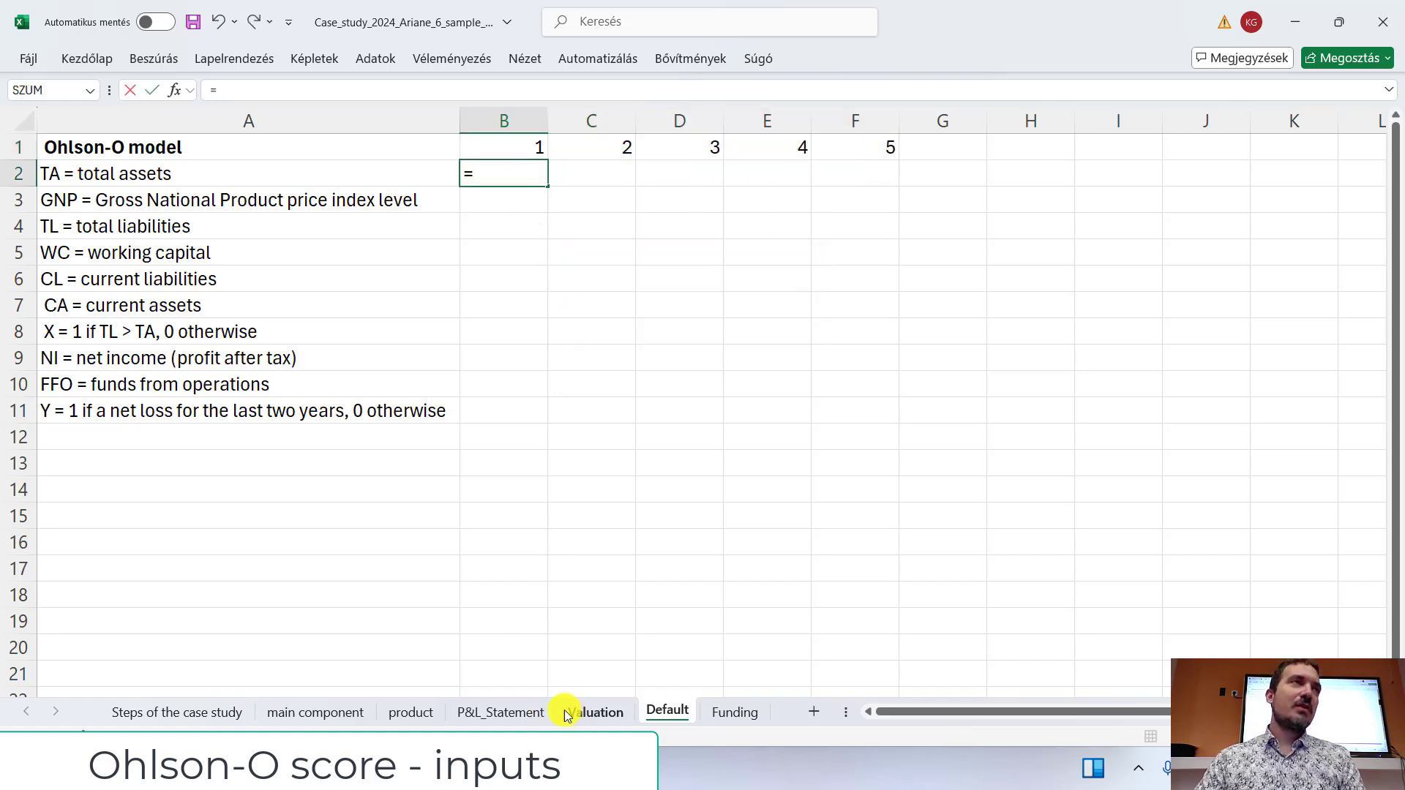
{"action": "left_click", "coordinate": [517, 711]}
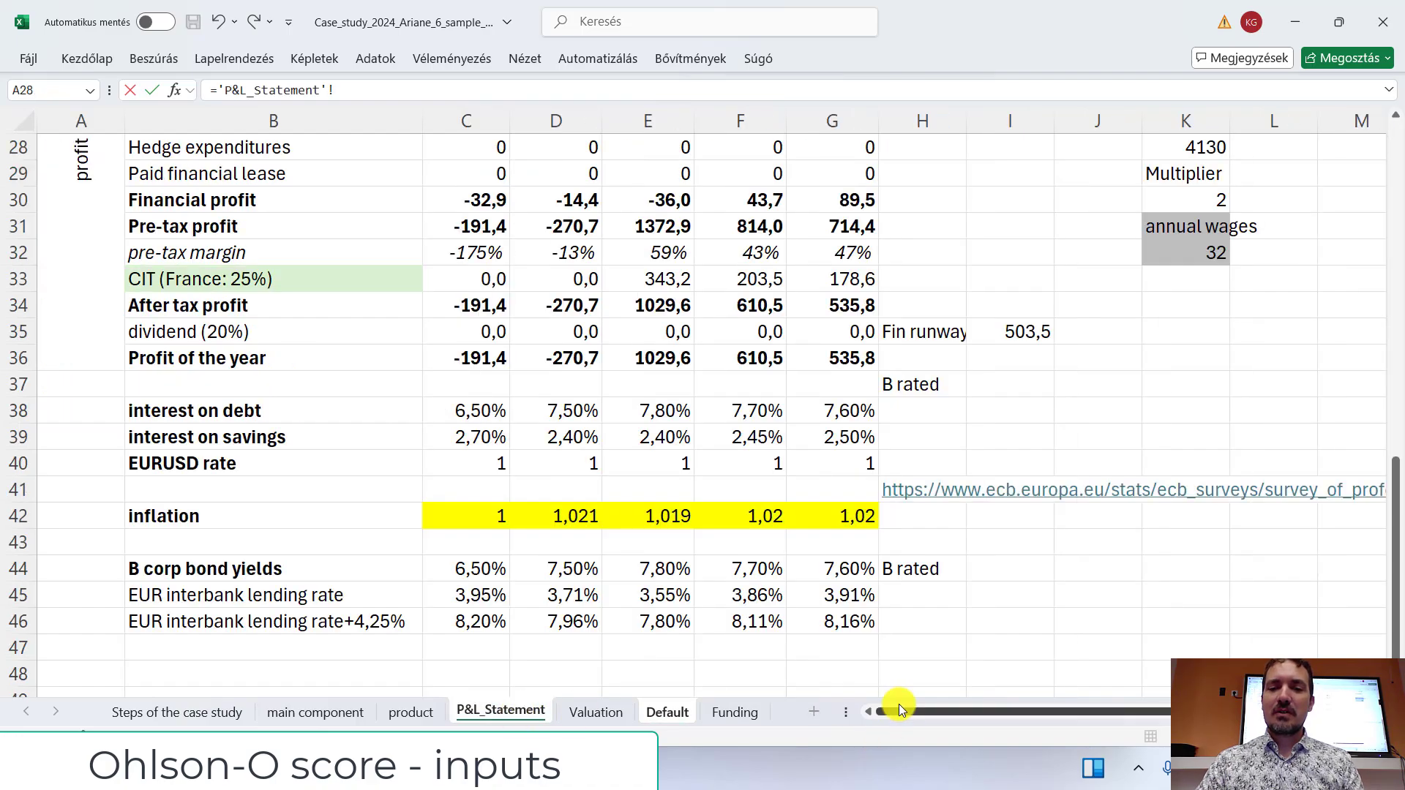
{"action": "left_click_drag", "start_coordinate": [898, 710], "coordinate": [1130, 717]}
{"action": "scroll", "coordinate": [1020, 491], "scroll_direction": "up", "scroll_amount": 7}
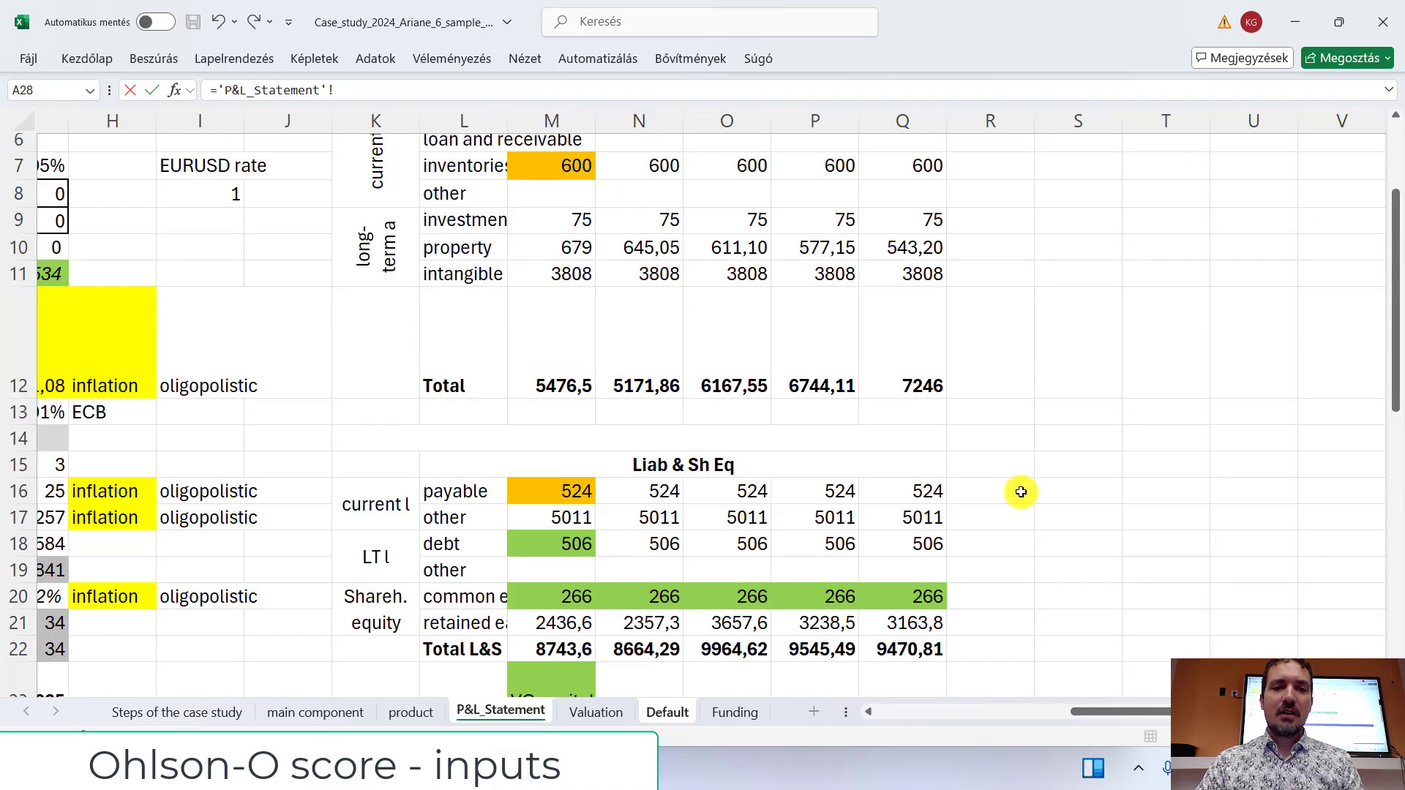
{"action": "scroll", "coordinate": [1021, 491], "scroll_direction": "up", "scroll_amount": 2}
{"action": "scroll", "coordinate": [1020, 491], "scroll_direction": "down", "scroll_amount": 1}
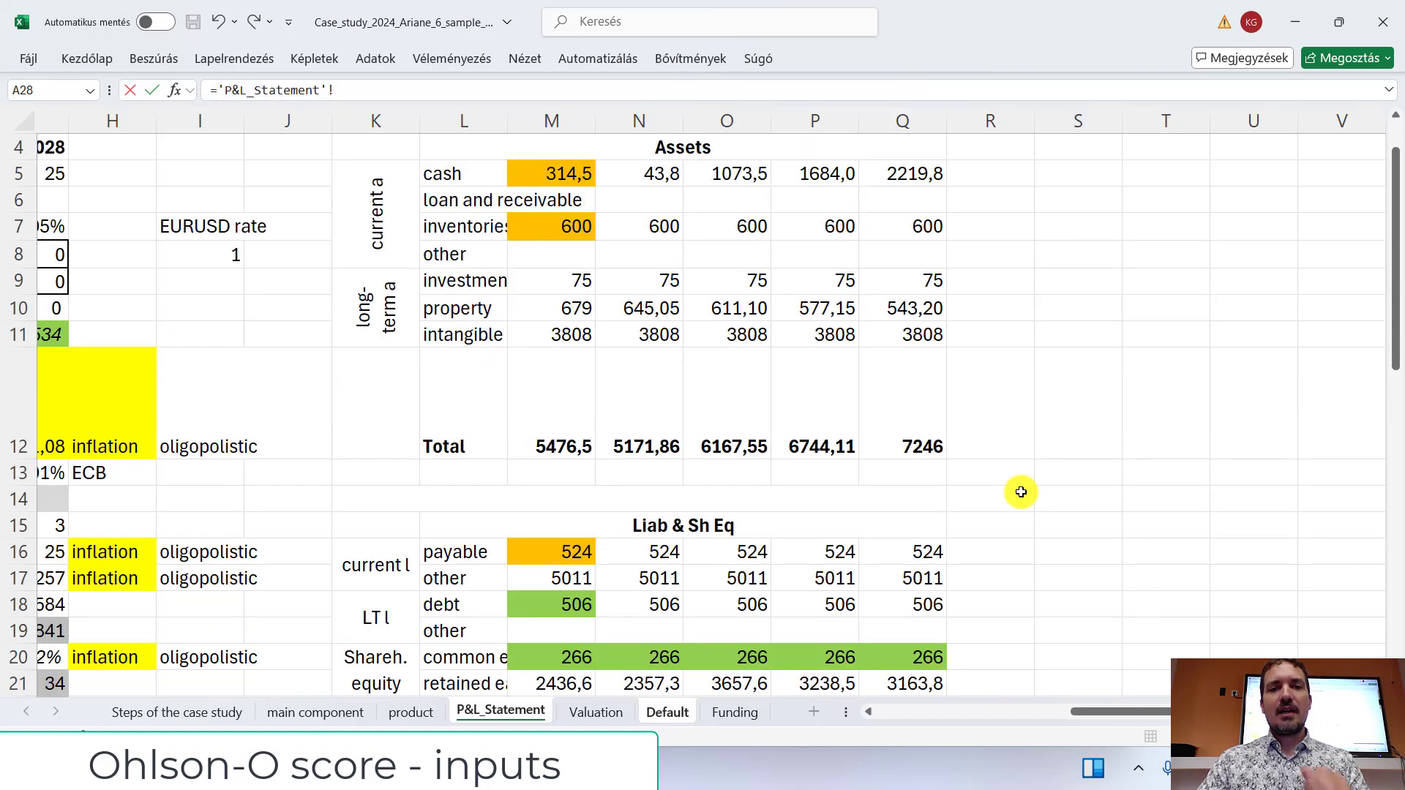
{"action": "scroll", "coordinate": [1020, 492], "scroll_direction": "up", "scroll_amount": 1}
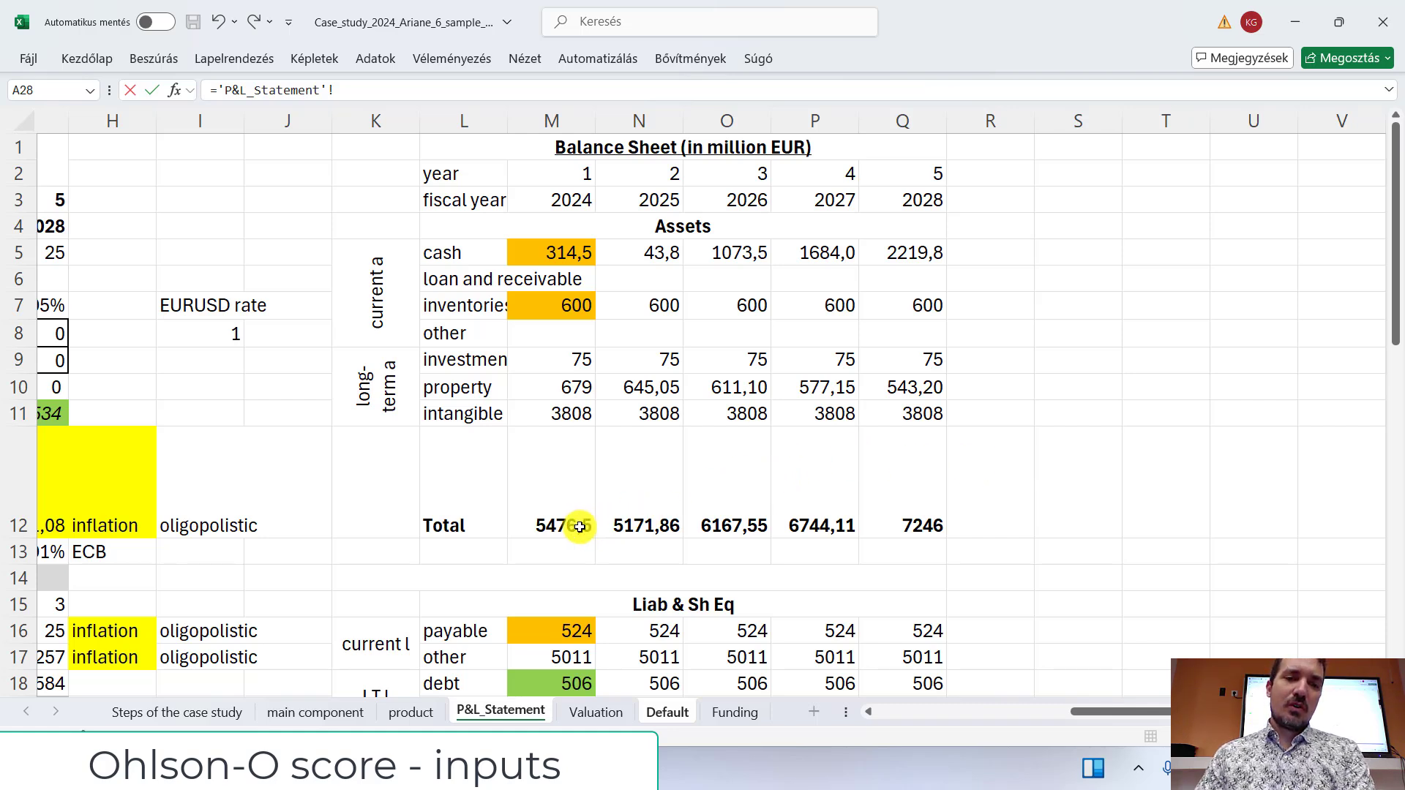
Step: Try the year 1 total in P&L_Statement cell M12 as the formula's reference and check it against the liabilities section
{"action": "left_click", "coordinate": [544, 482]}
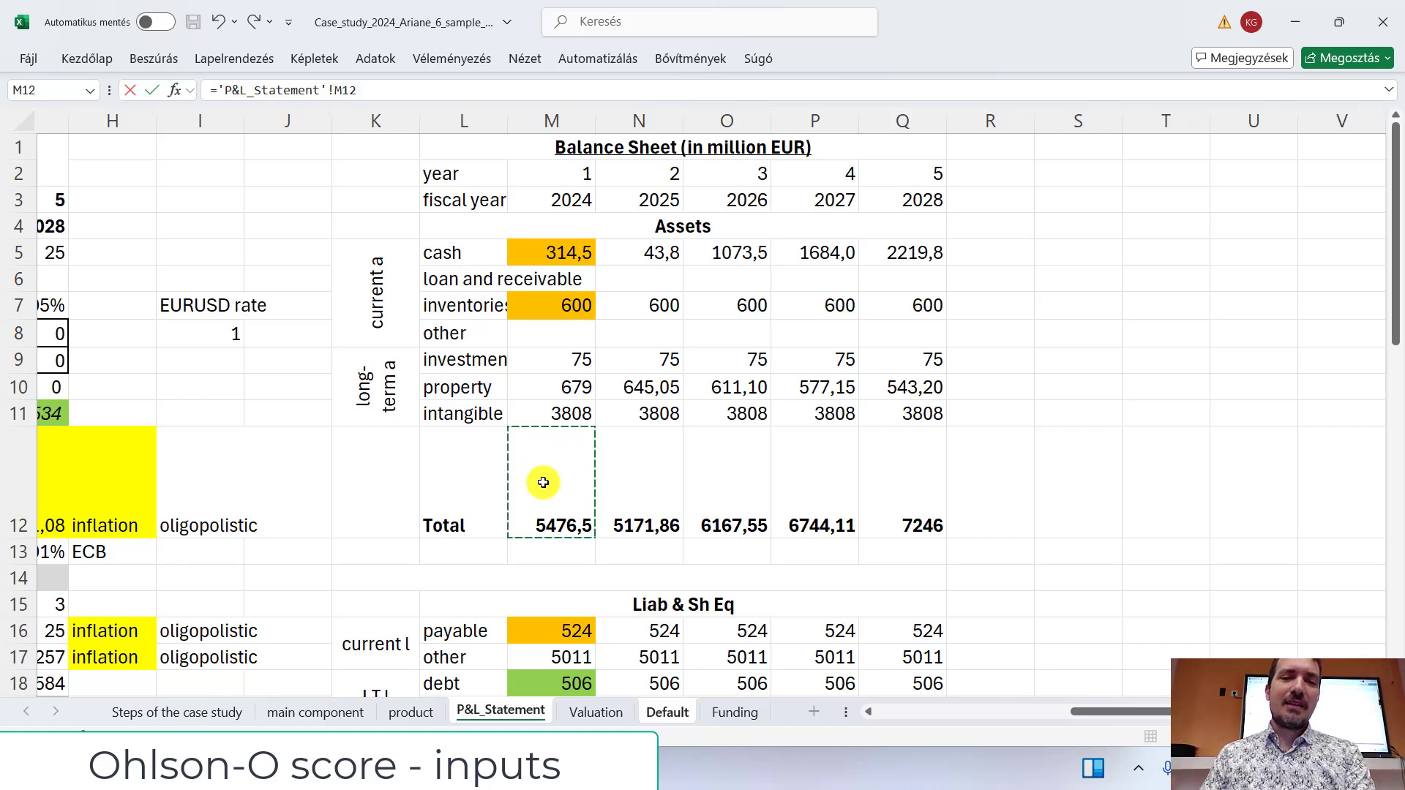
{"action": "scroll", "coordinate": [543, 482], "scroll_direction": "down", "scroll_amount": 3}
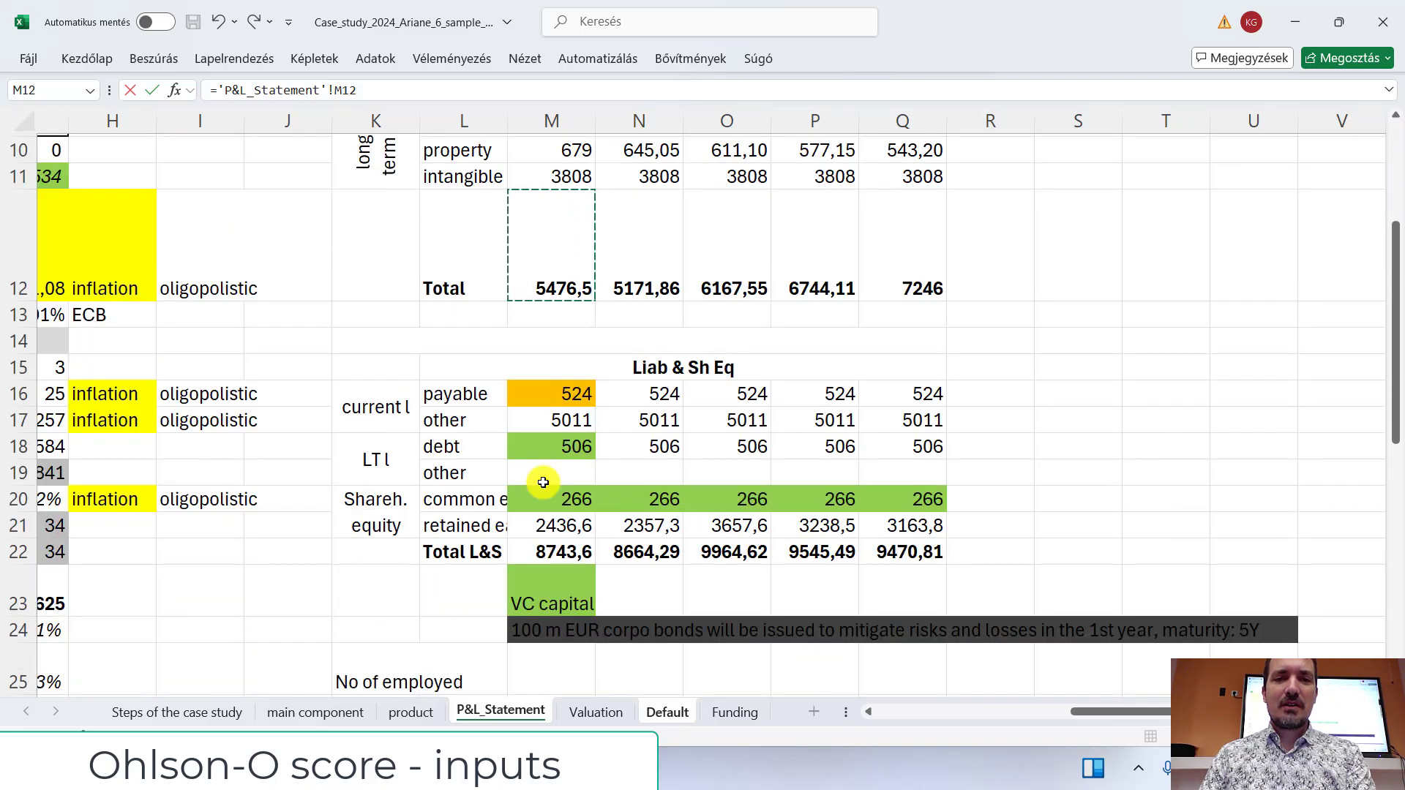
{"action": "scroll", "coordinate": [543, 482], "scroll_direction": "up", "scroll_amount": 3}
{"action": "scroll", "coordinate": [543, 482], "scroll_direction": "down", "scroll_amount": 3}
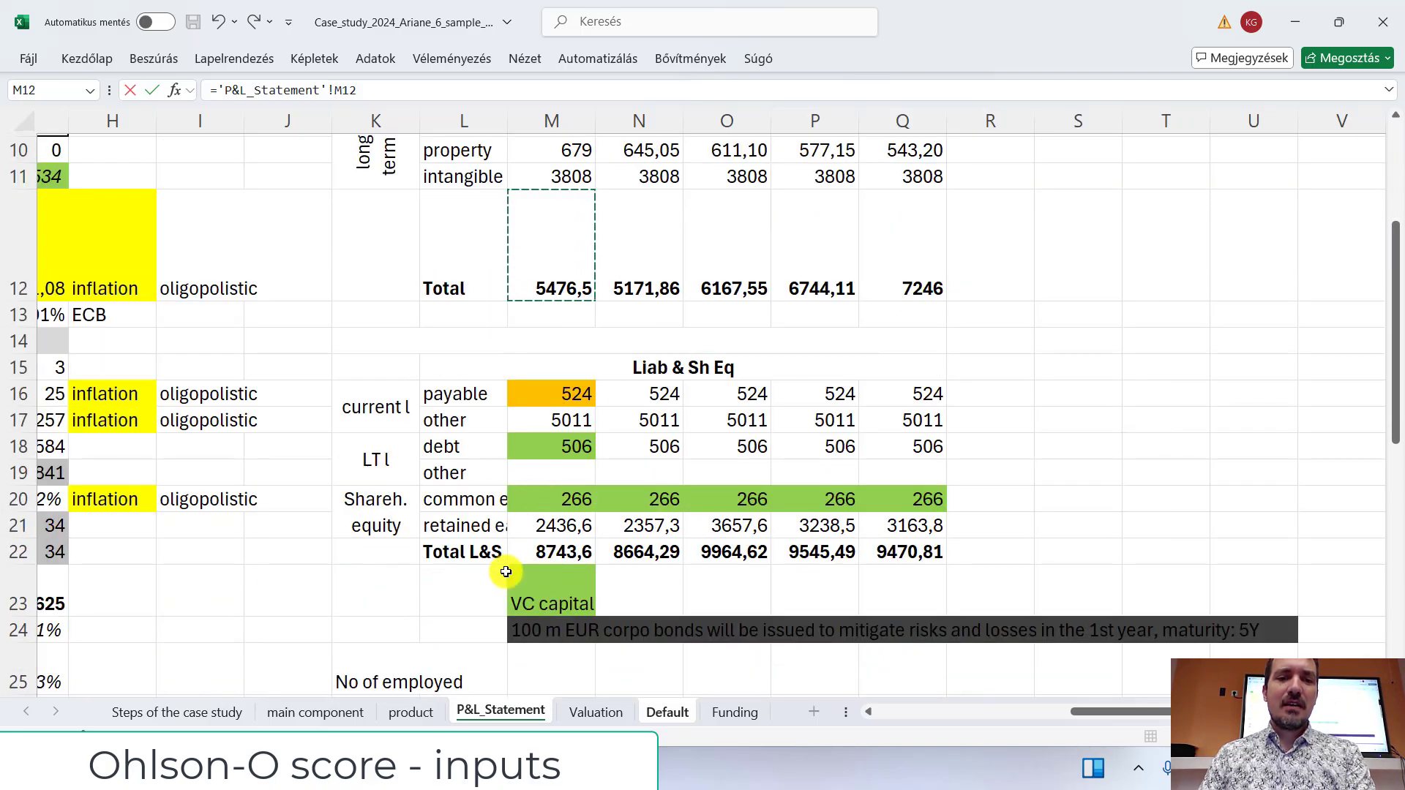
Step: Make the B2 formula the sum of year 1 payables, debt, common equity and retained earnings from P&L_Statement M16, M18, M20 and M21
{"action": "left_click", "coordinate": [525, 394]}
{"action": "key", "text": "ctrl+c"}
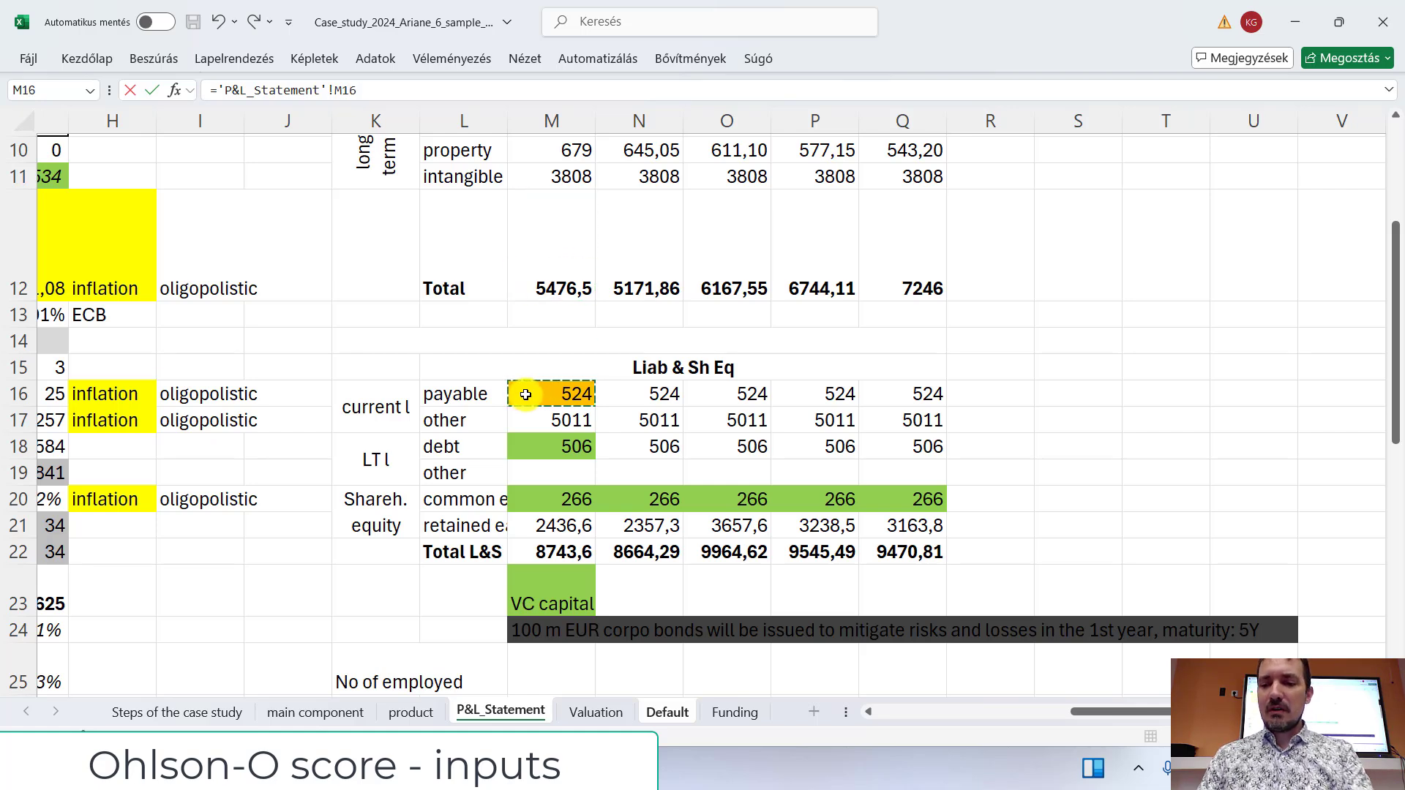
{"action": "type", "text": "+"}
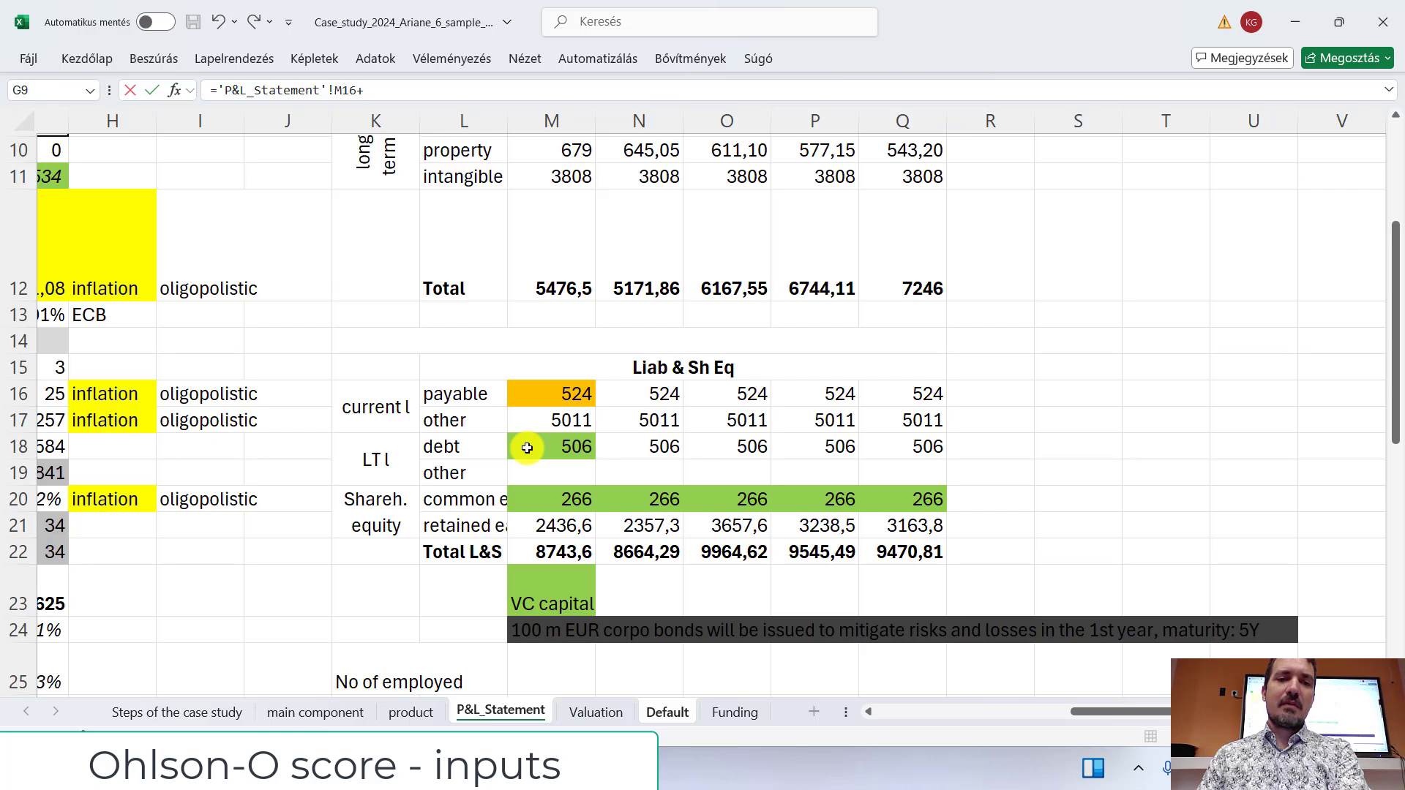
{"action": "left_click", "coordinate": [527, 448]}
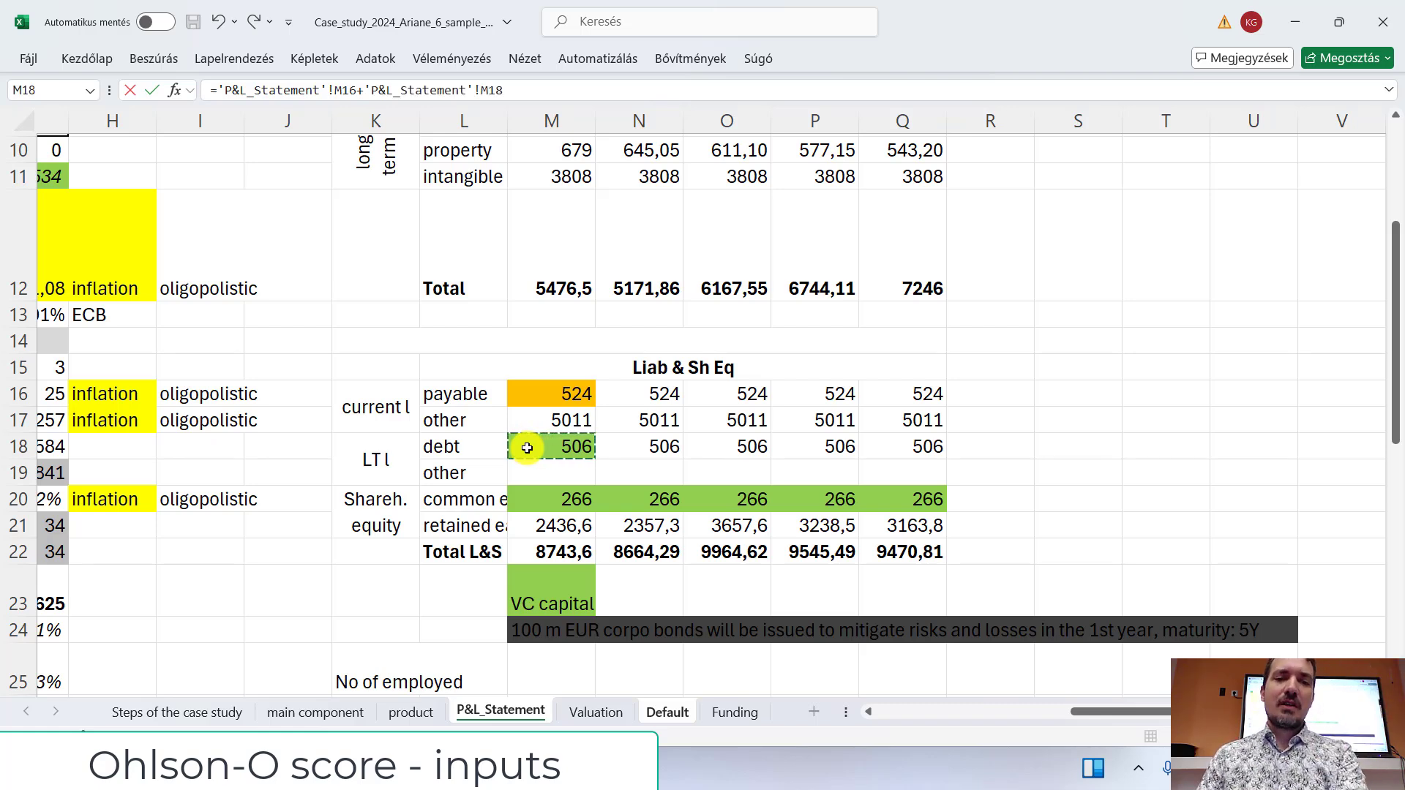
{"action": "type", "text": "+"}
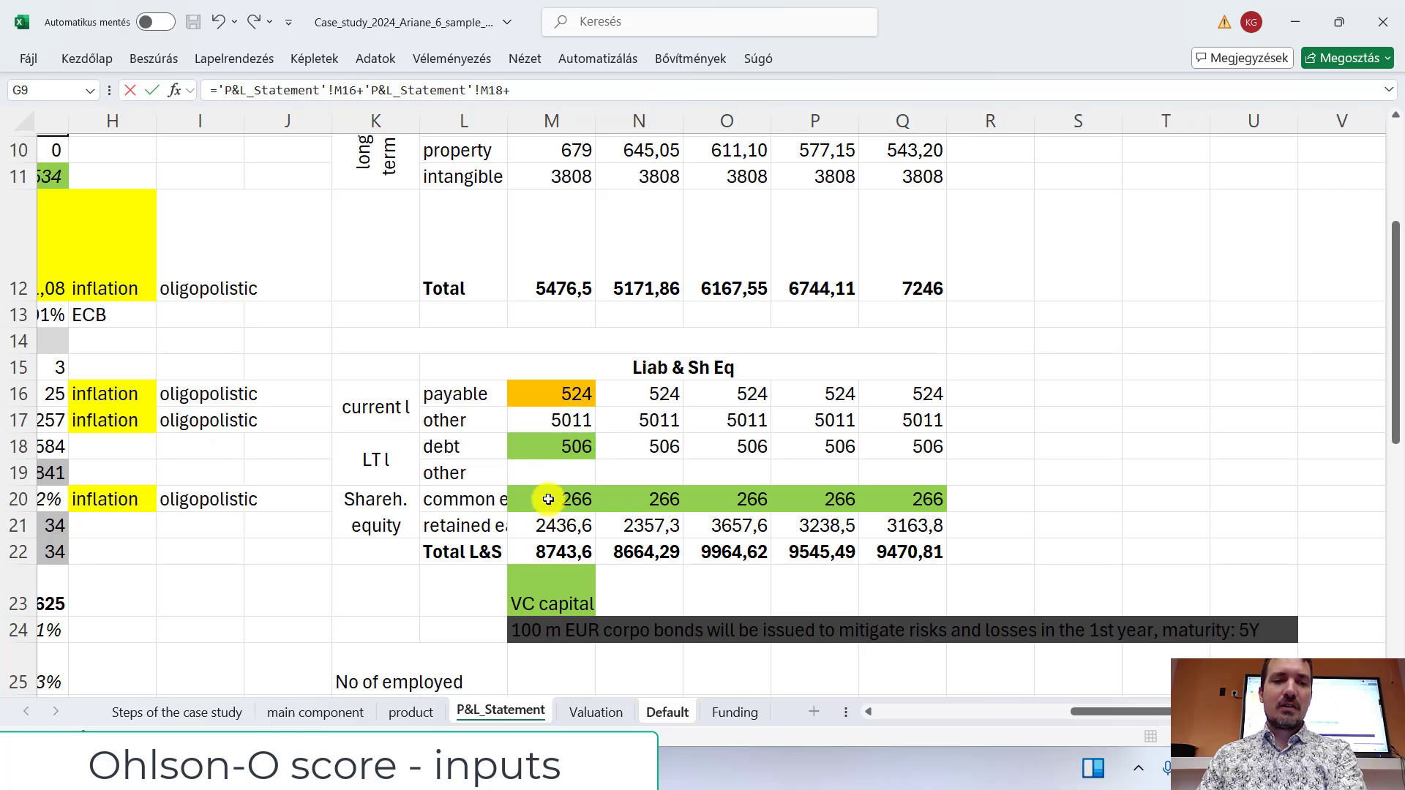
{"action": "left_click", "coordinate": [549, 499]}
{"action": "type", "text": "+"}
{"action": "left_click", "coordinate": [543, 525]}
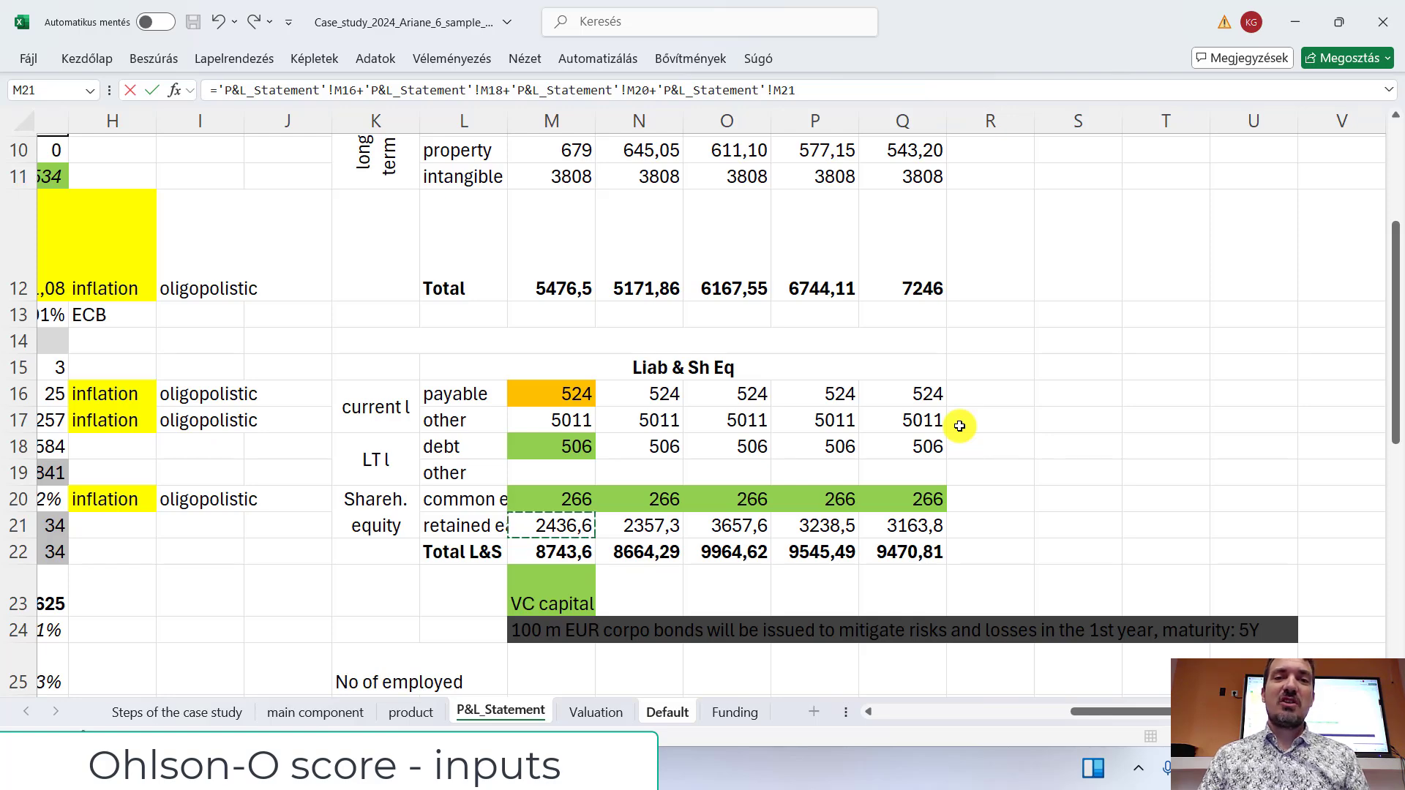
{"action": "key", "text": "Return"}
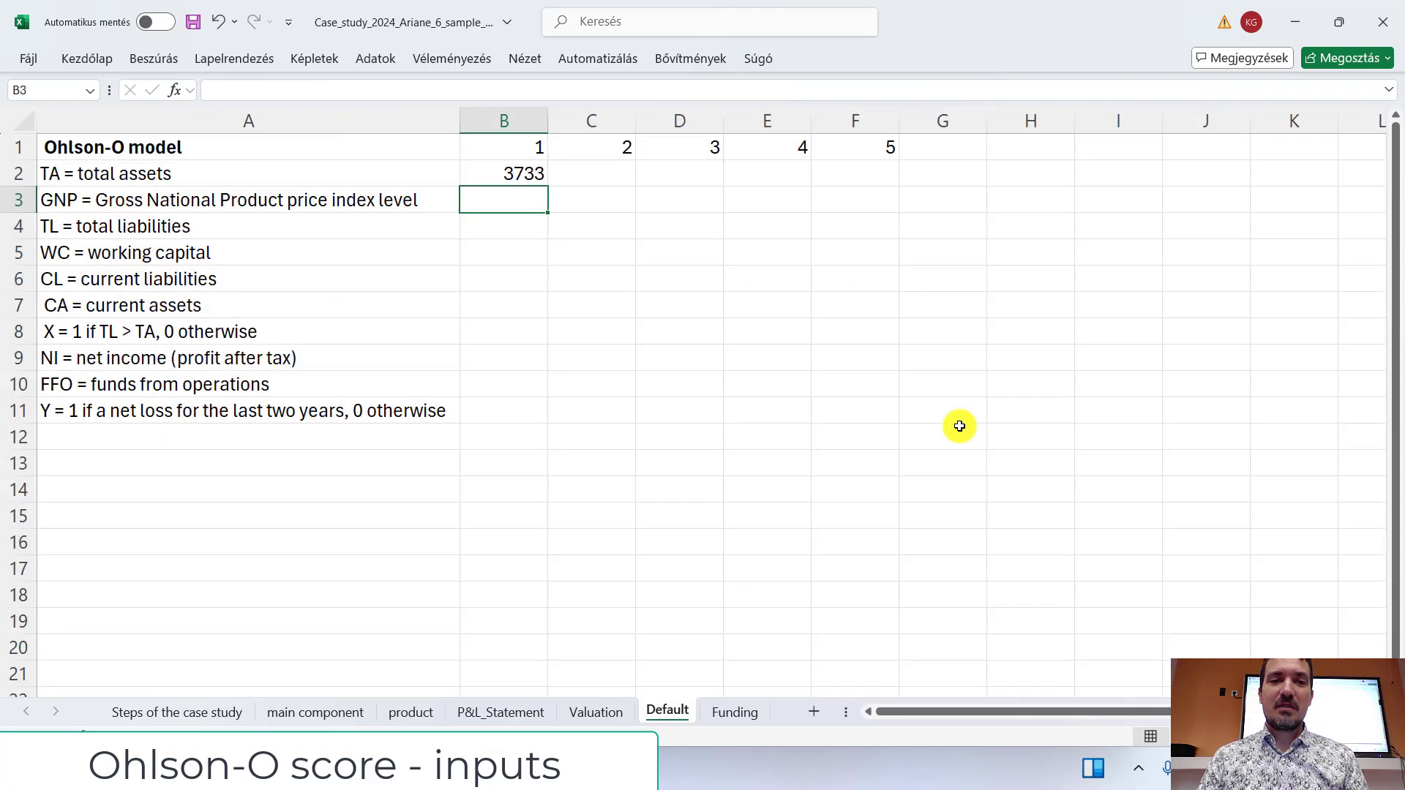
Step: Extend the total assets formula from B2 across to F2 for years 2 to 5
{"action": "left_click", "coordinate": [469, 178]}
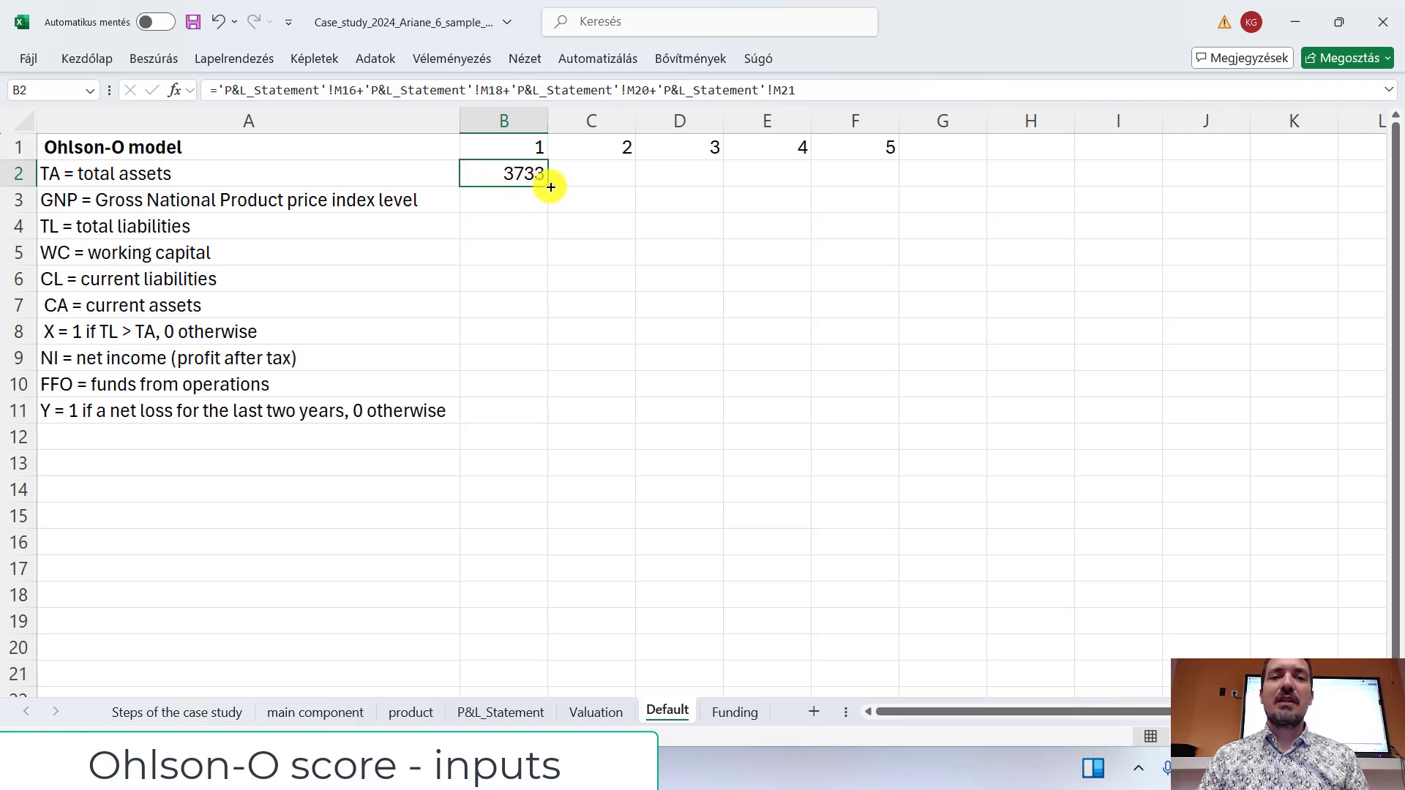
{"action": "left_click_drag", "start_coordinate": [549, 186], "coordinate": [923, 232]}
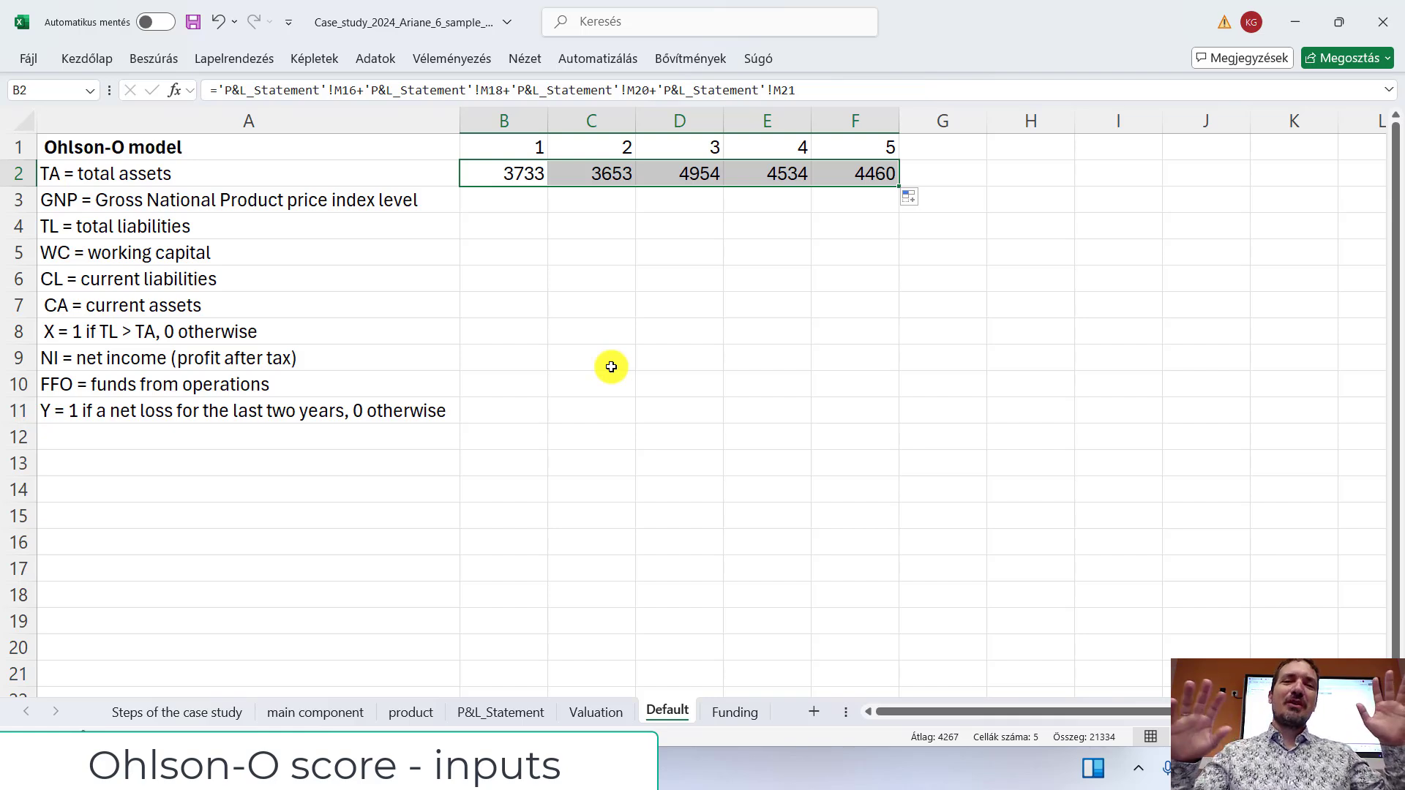
{"action": "left_click", "coordinate": [488, 208]}
{"action": "left_click_drag", "start_coordinate": [512, 174], "coordinate": [881, 176]}
{"action": "left_click", "coordinate": [516, 198]}
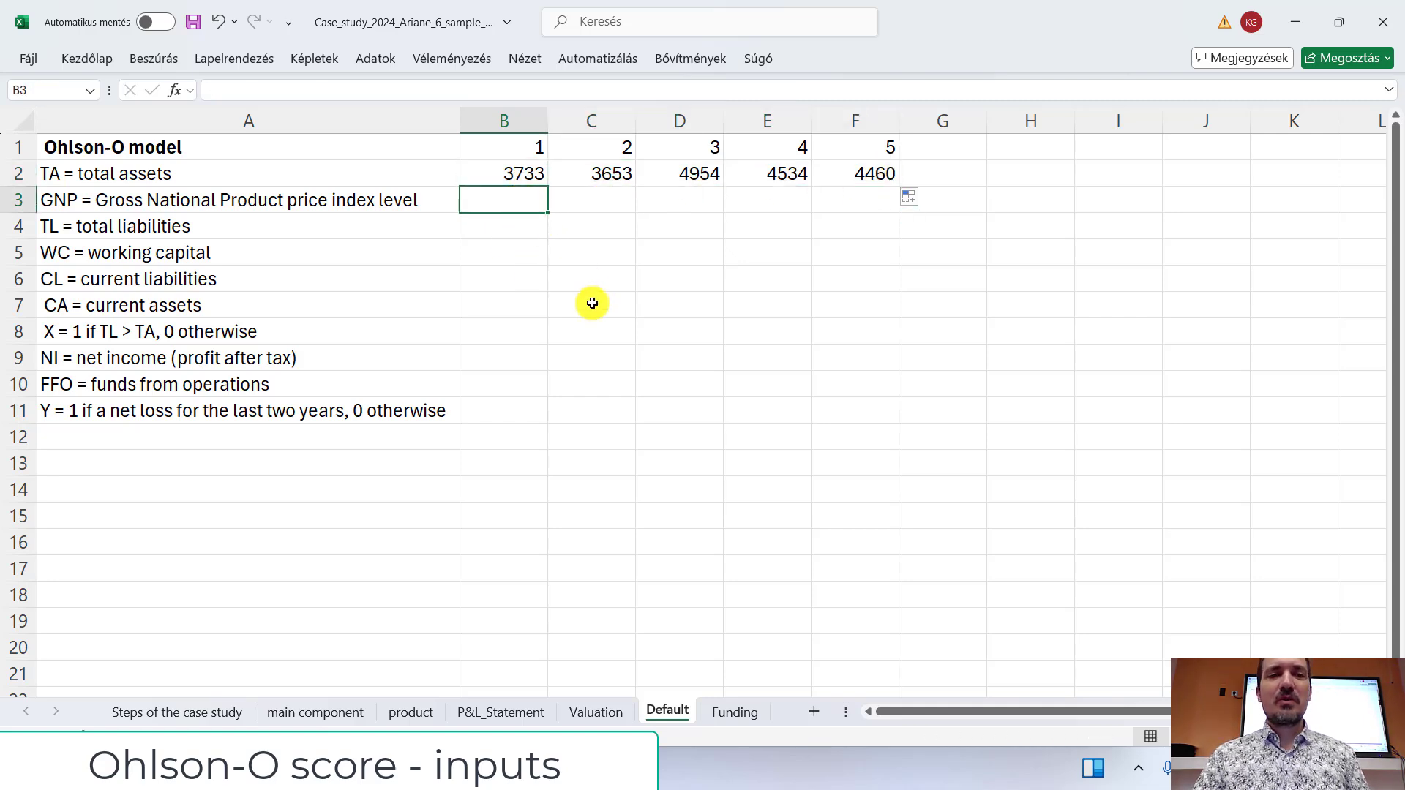
Step: Inspect the wording of the Gross National Product price index level label in A3
{"action": "left_click", "coordinate": [180, 207]}
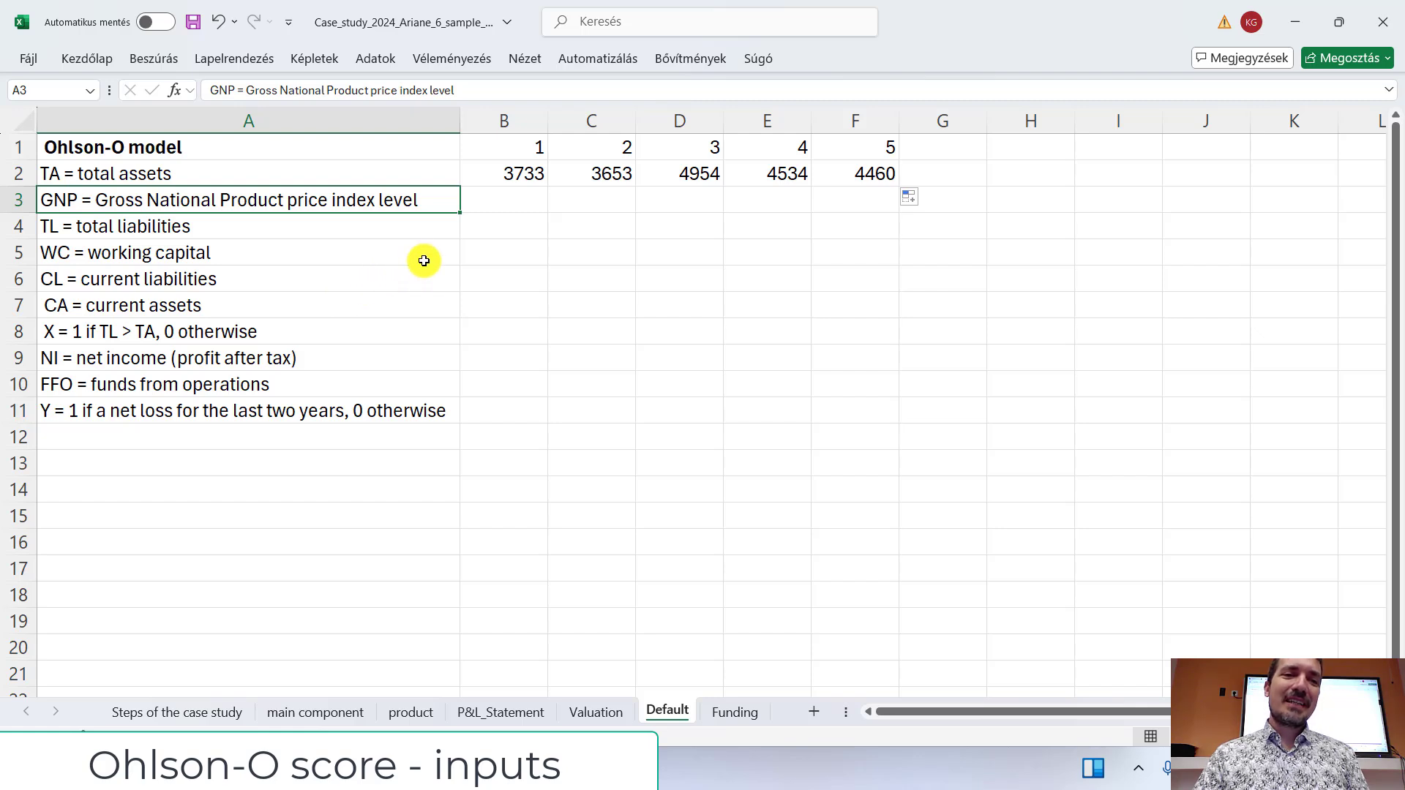
{"action": "left_click", "coordinate": [476, 254]}
{"action": "left_click", "coordinate": [268, 199]}
{"action": "left_click_drag", "start_coordinate": [368, 89], "coordinate": [248, 87]}
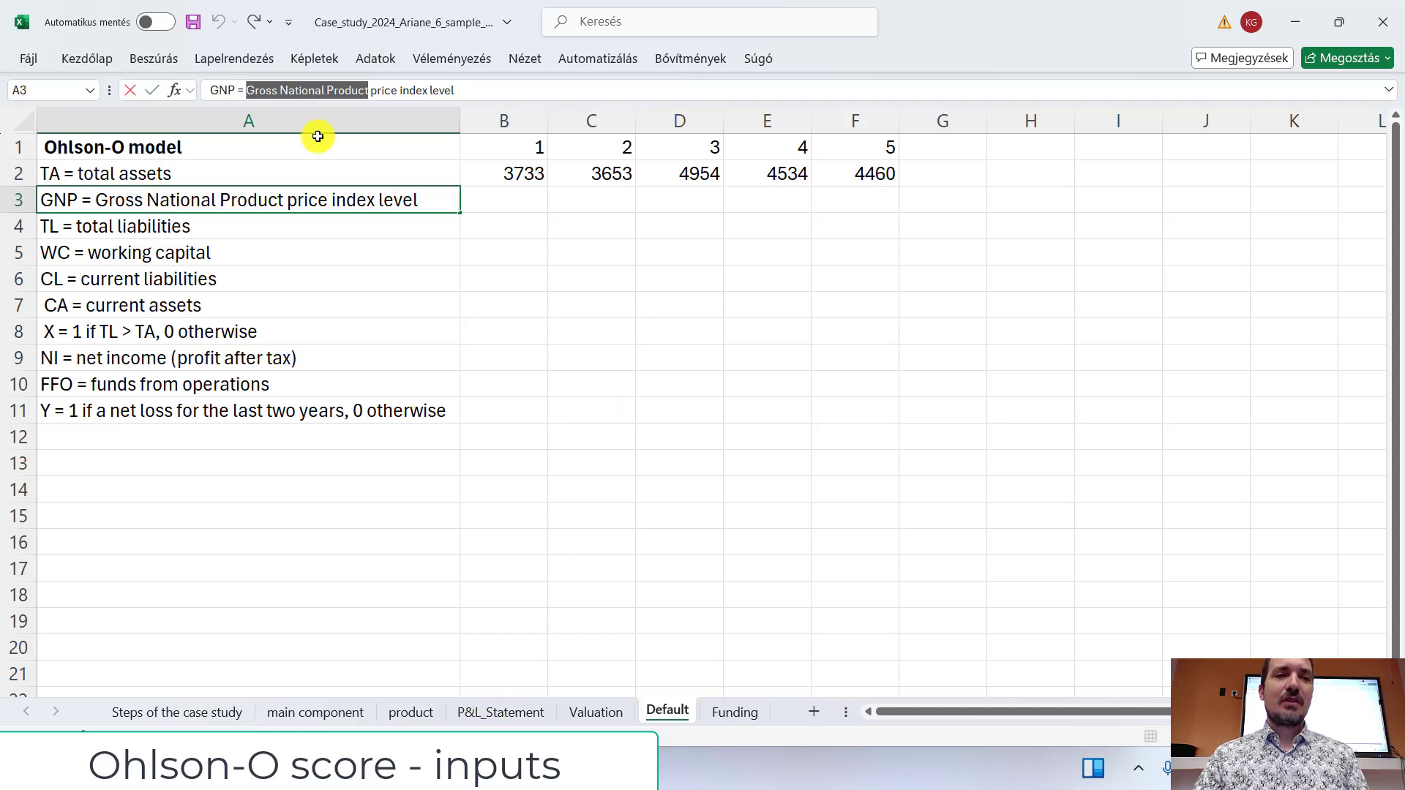
{"action": "left_click", "coordinate": [131, 89]}
{"action": "left_click_drag", "start_coordinate": [452, 187], "coordinate": [493, 167]}
{"action": "left_click", "coordinate": [493, 167]}
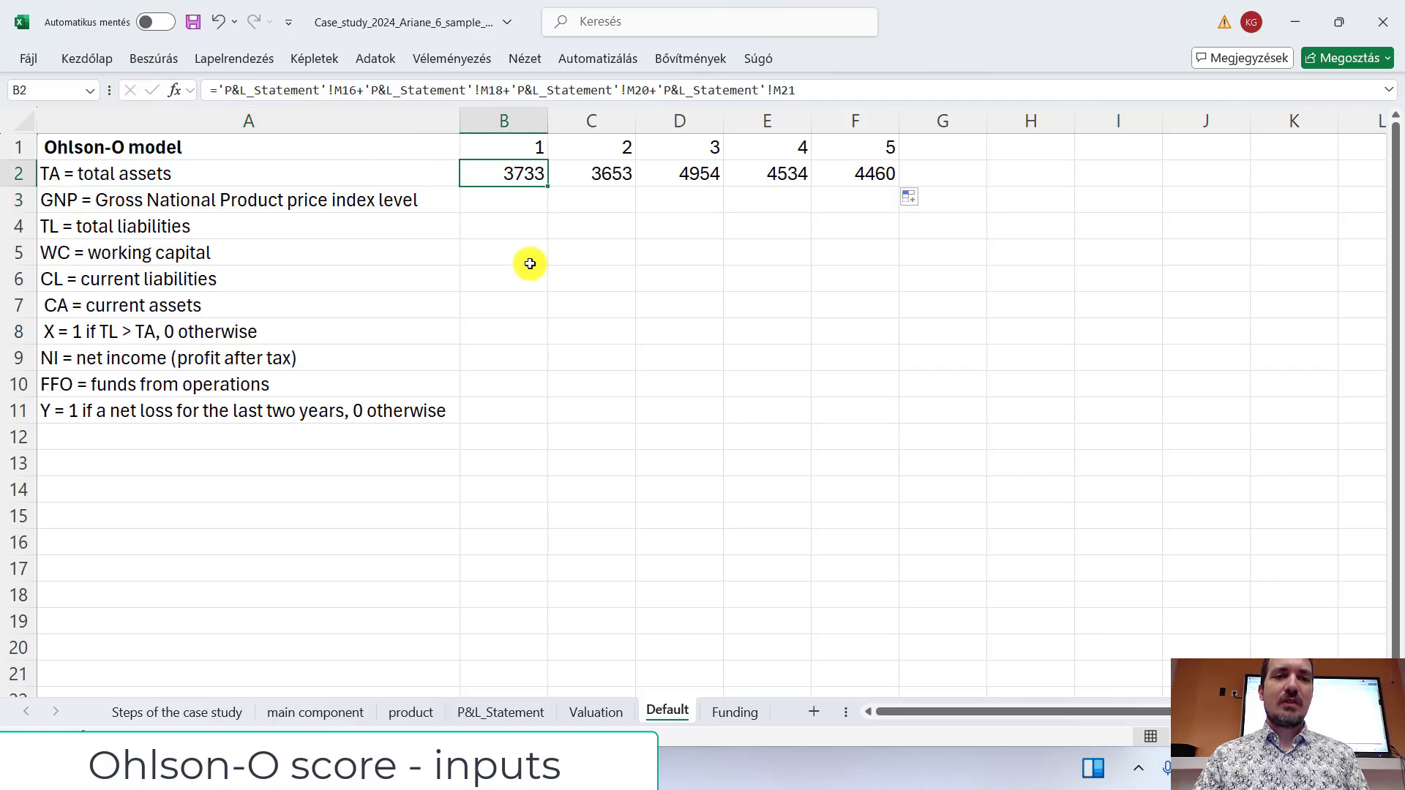
Step: Compare the assets section with the liabilities and equity section of the balance sheet on the P&L_Statement sheet
{"action": "left_click", "coordinate": [527, 718]}
{"action": "scroll", "coordinate": [708, 351], "scroll_direction": "up", "scroll_amount": 3}
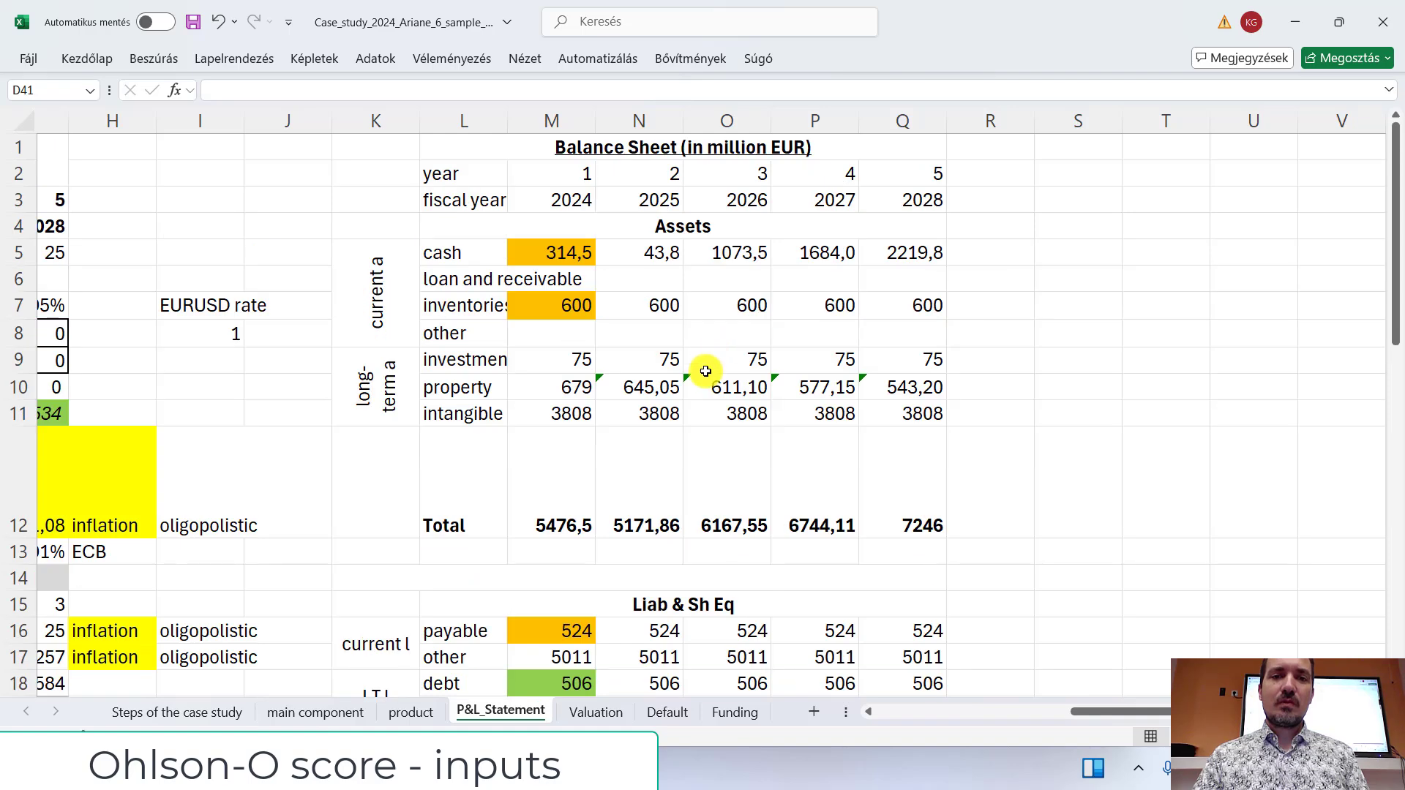
{"action": "scroll", "coordinate": [703, 358], "scroll_direction": "down", "scroll_amount": 2}
{"action": "scroll", "coordinate": [683, 420], "scroll_direction": "down", "scroll_amount": 1}
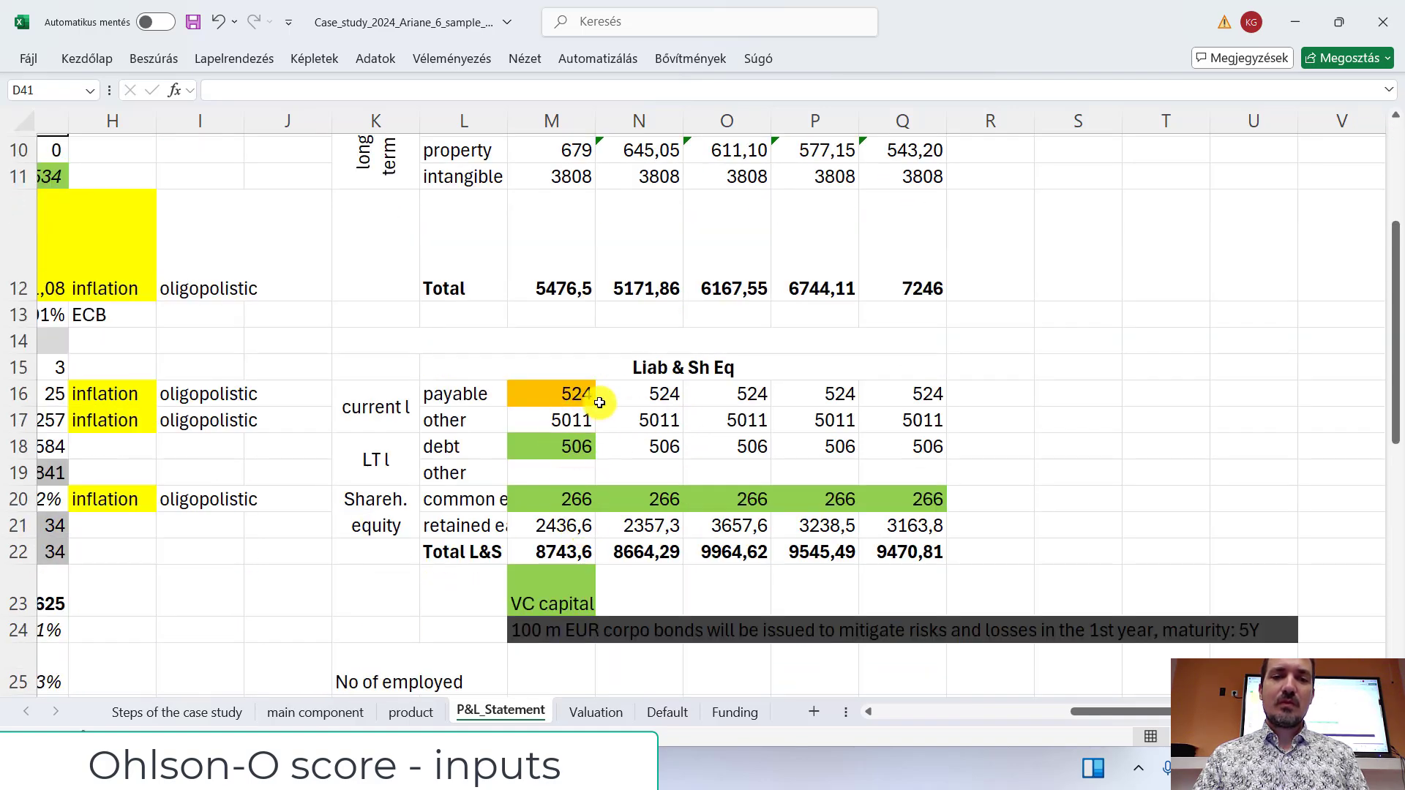
{"action": "scroll", "coordinate": [600, 403], "scroll_direction": "up", "scroll_amount": 1}
{"action": "scroll", "coordinate": [599, 402], "scroll_direction": "up", "scroll_amount": 2}
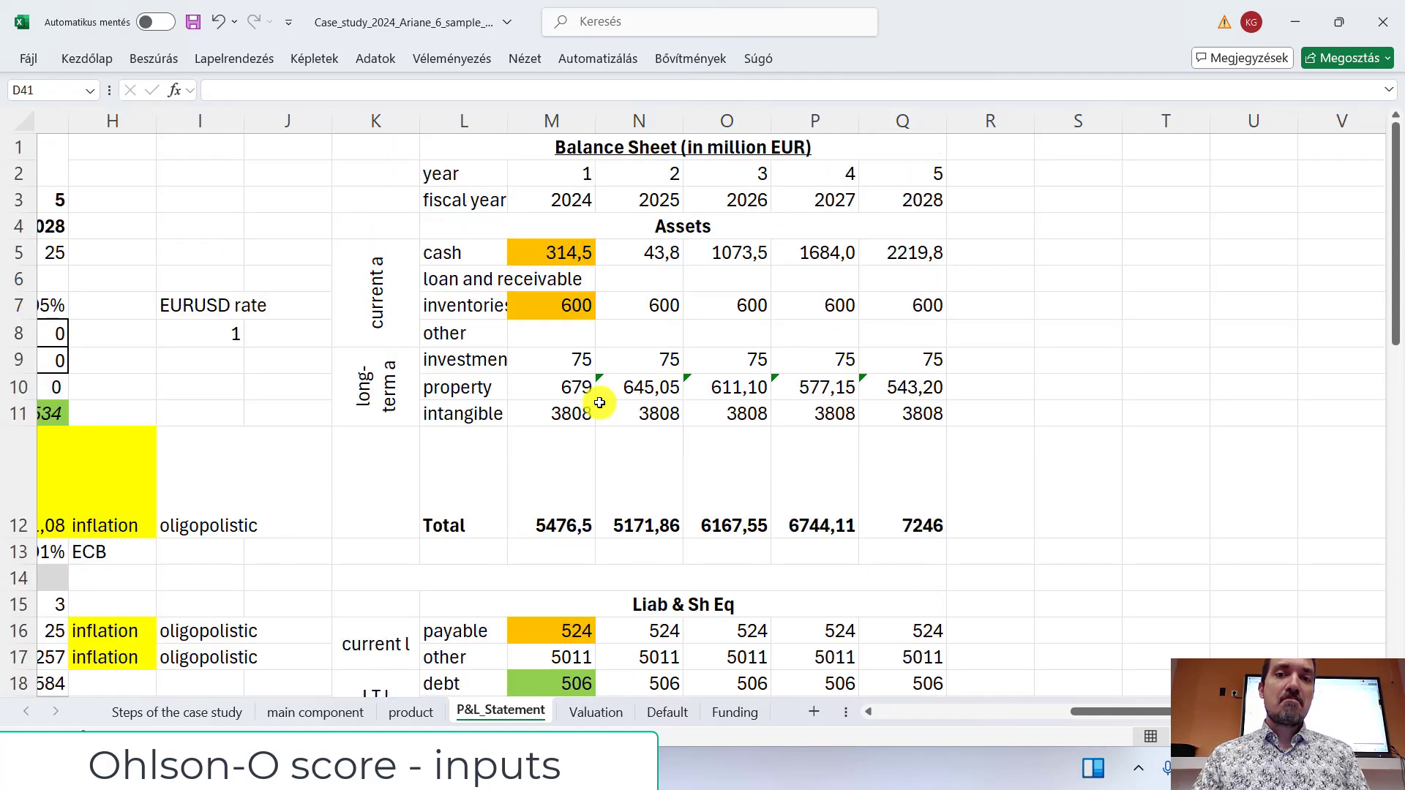
{"action": "scroll", "coordinate": [599, 403], "scroll_direction": "down", "scroll_amount": 2}
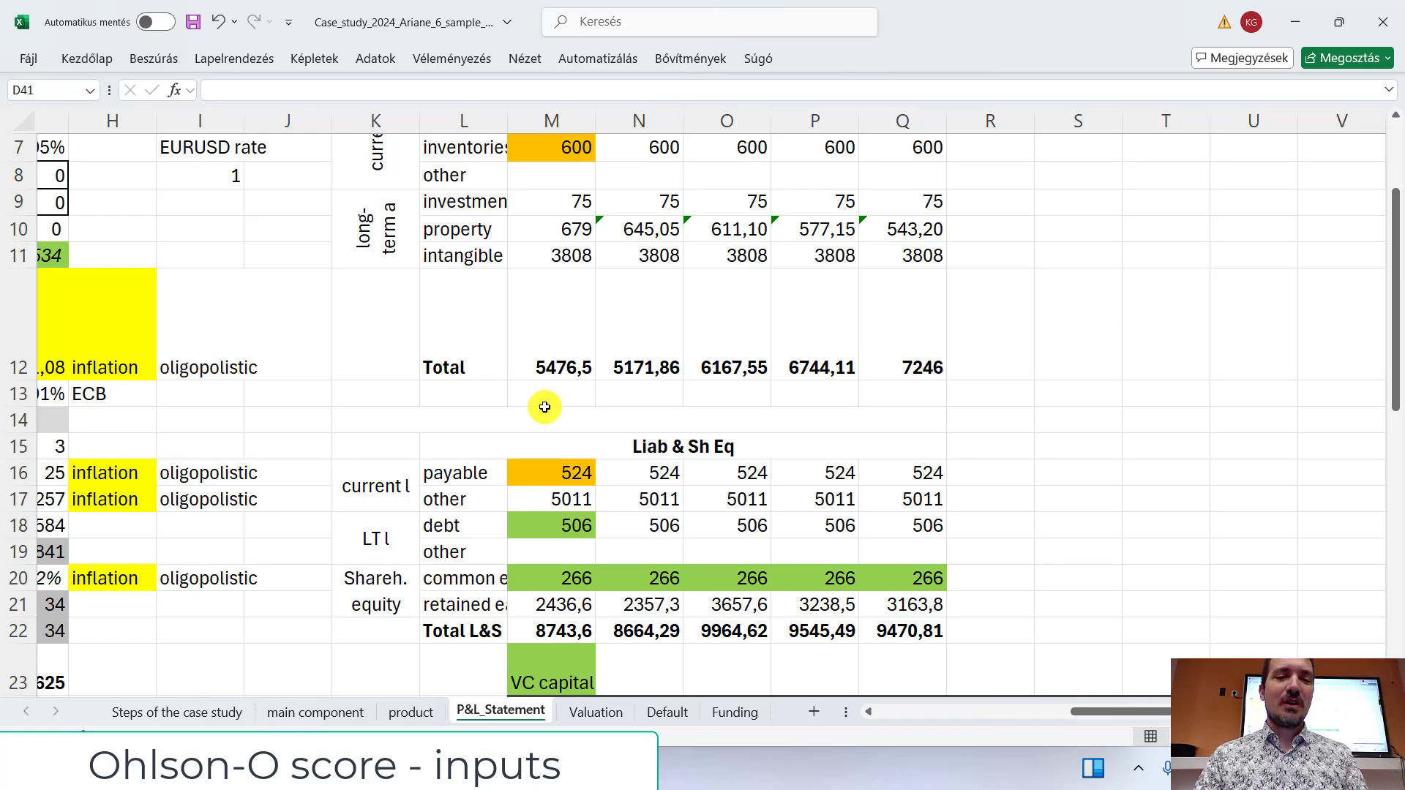
{"action": "left_click", "coordinate": [655, 714]}
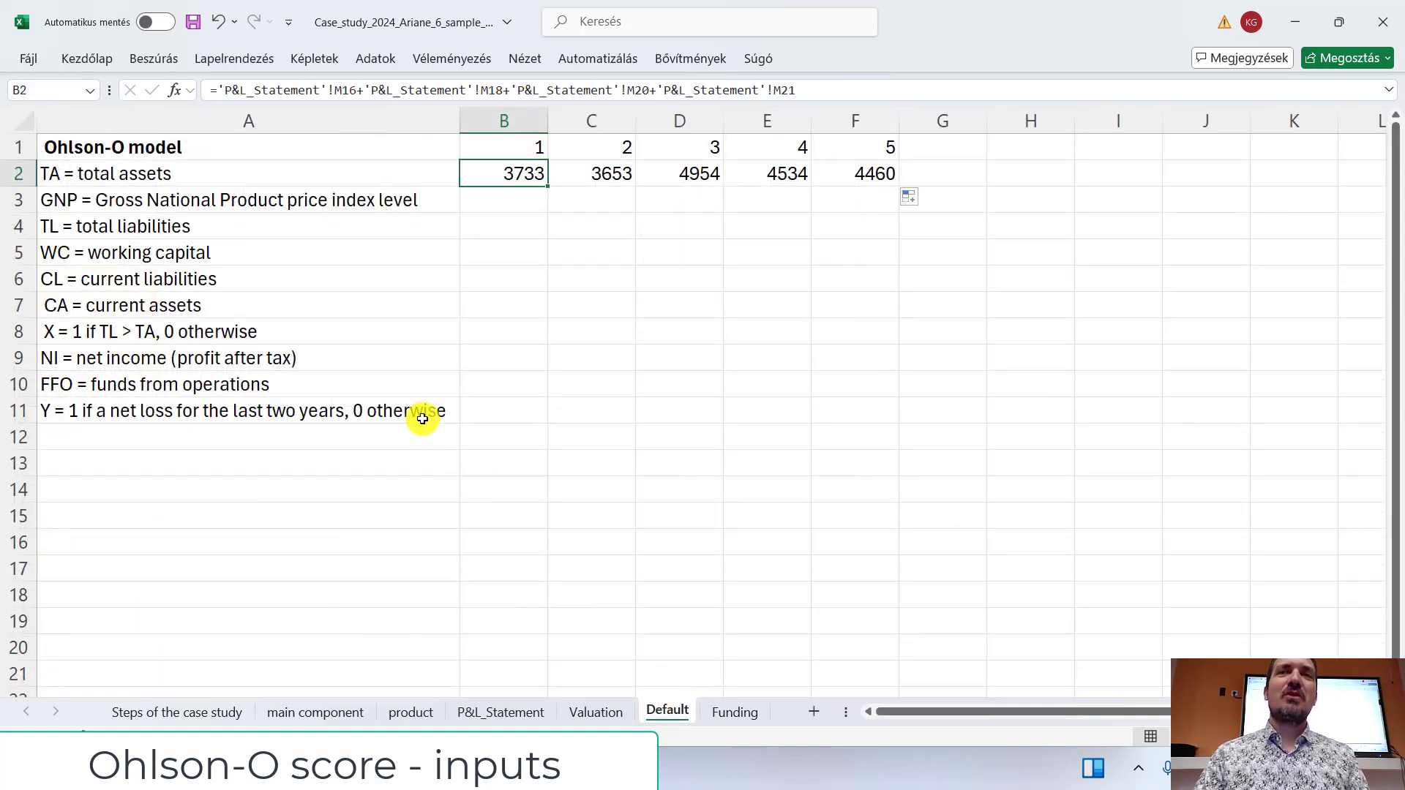
Step: Examine the year 1 other current liabilities entry in P&L_Statement cell M17 against the balance sheet's assets
{"action": "left_click", "coordinate": [497, 204]}
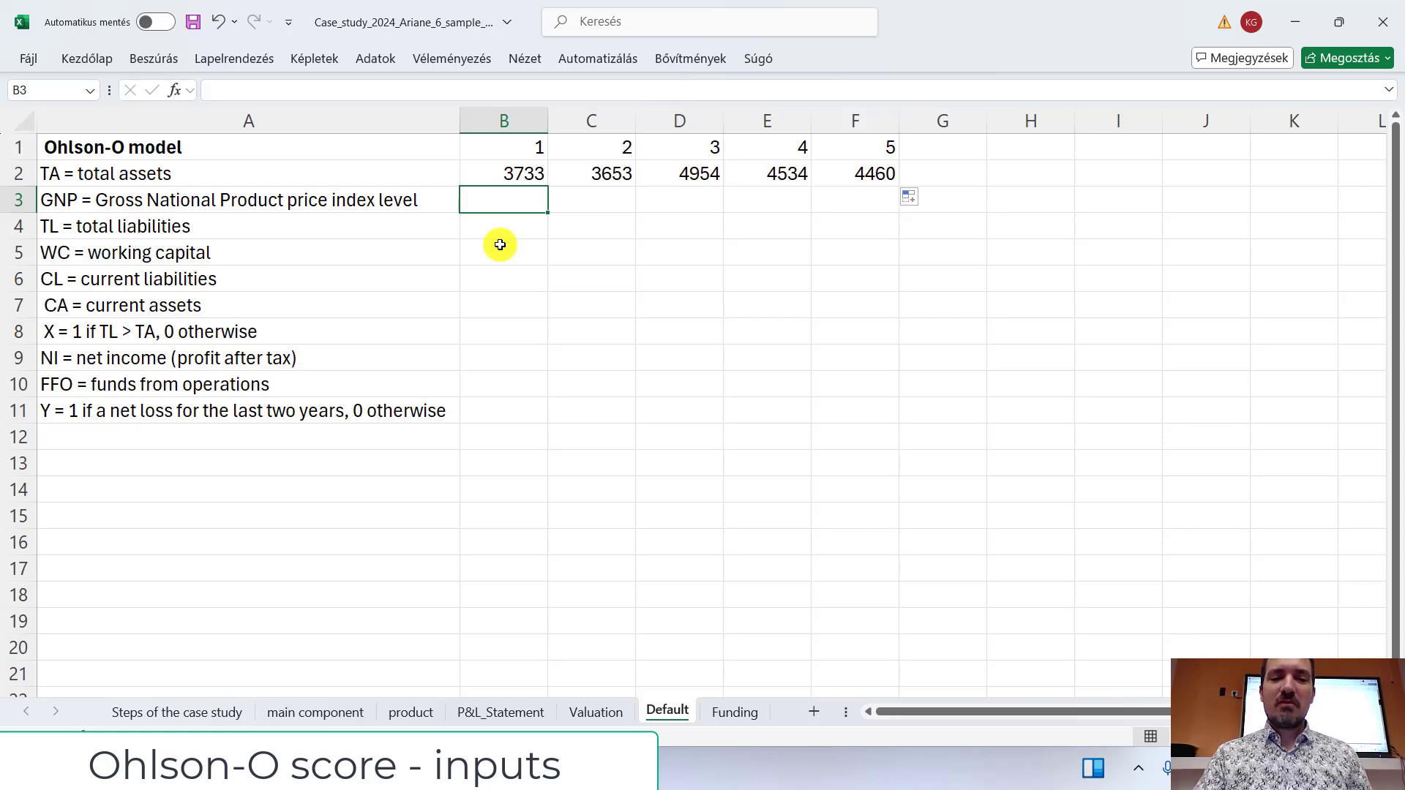
{"action": "left_click", "coordinate": [500, 712]}
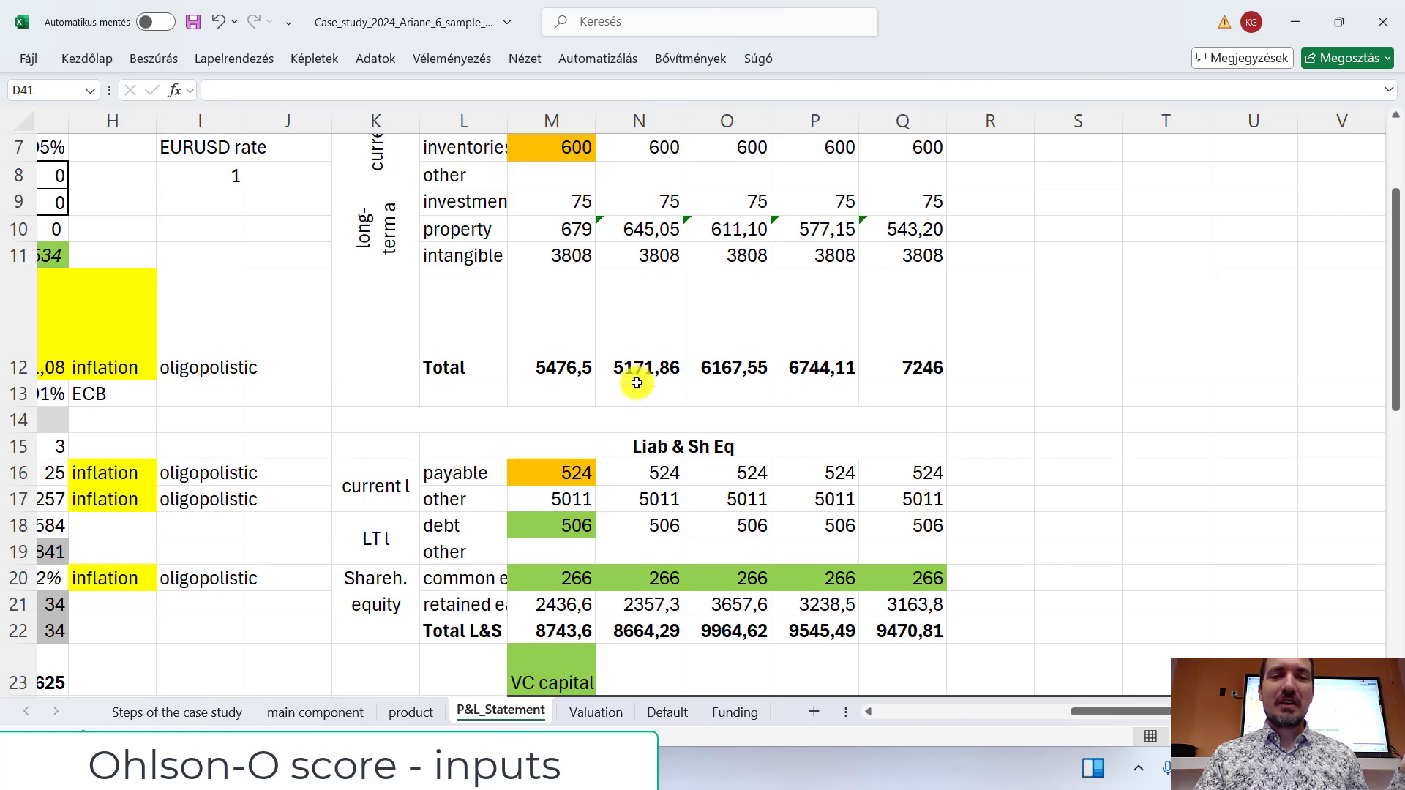
{"action": "left_click", "coordinate": [549, 507]}
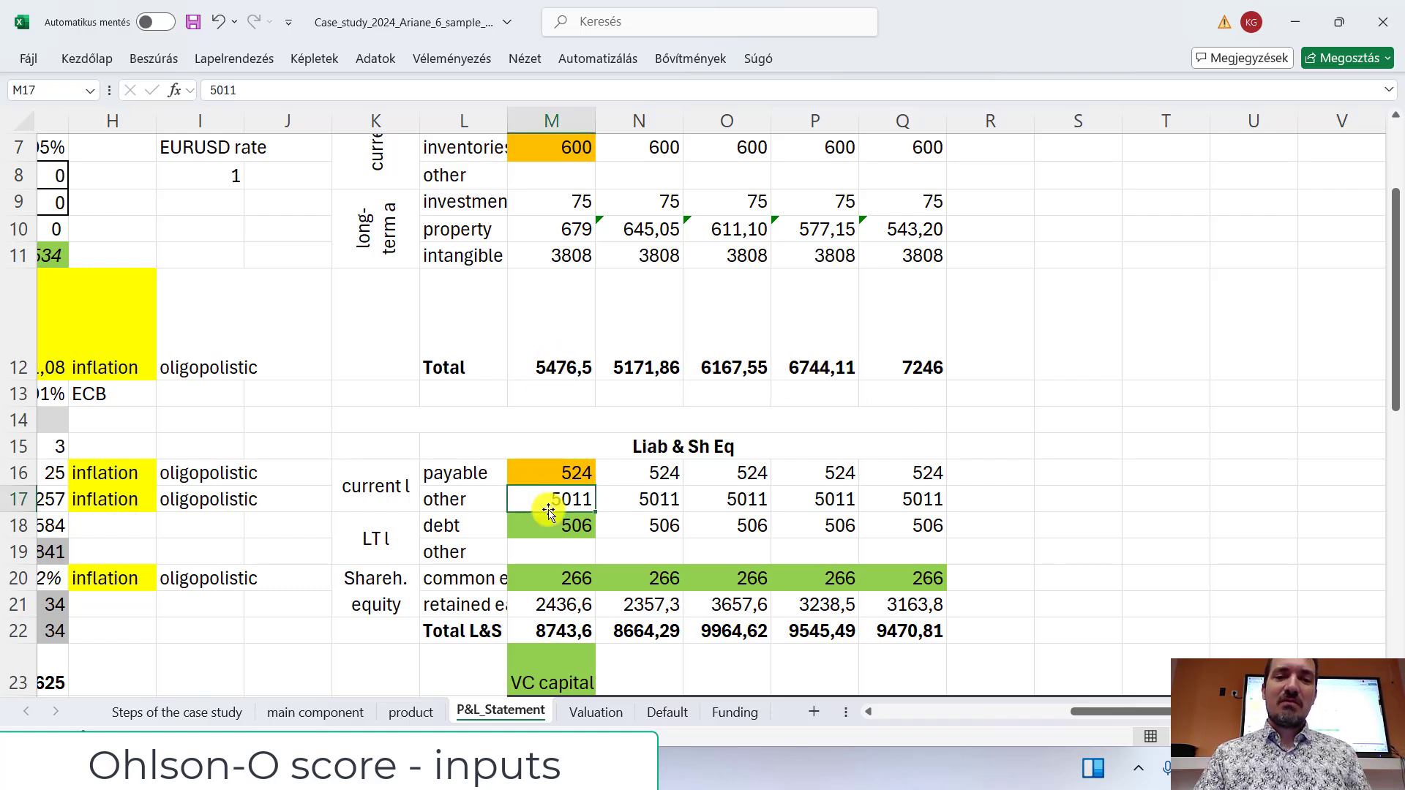
{"action": "scroll", "coordinate": [548, 510], "scroll_direction": "up", "scroll_amount": 2}
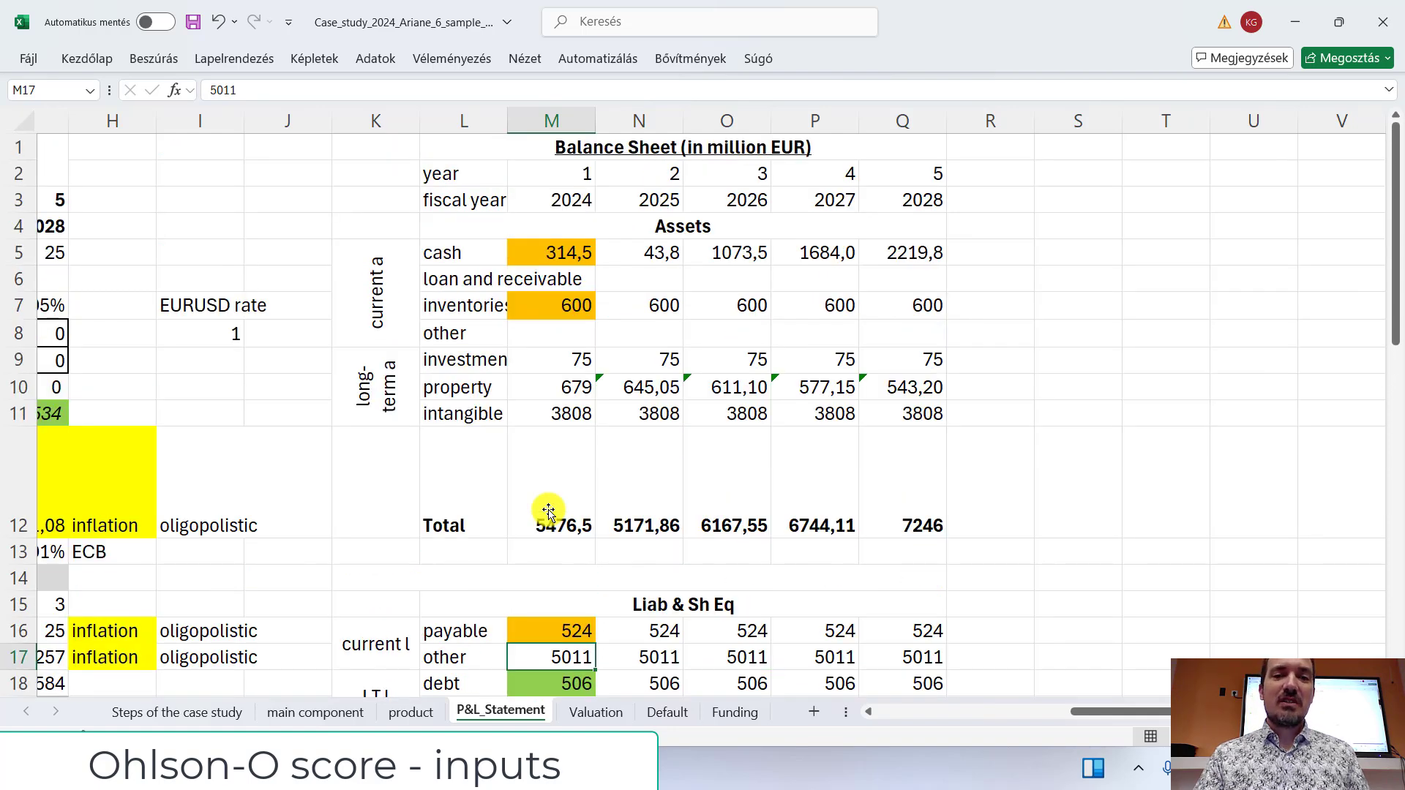
{"action": "scroll", "coordinate": [549, 513], "scroll_direction": "down", "scroll_amount": 3}
{"action": "scroll", "coordinate": [549, 514], "scroll_direction": "up", "scroll_amount": 1}
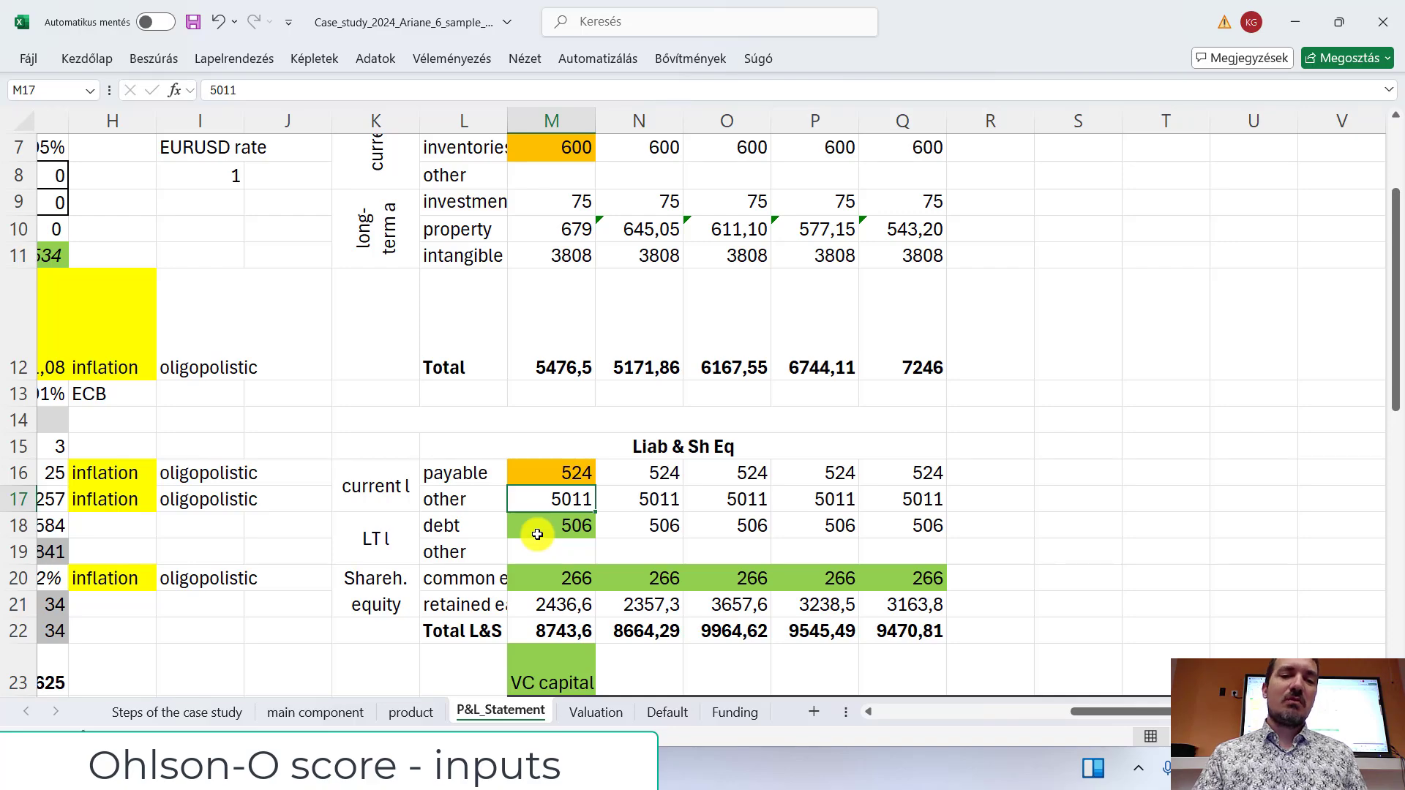
Step: Return to the Default sheet and copy the words "Gross National Product" from the label in A3
{"action": "left_click", "coordinate": [650, 713]}
{"action": "left_click", "coordinate": [603, 713]}
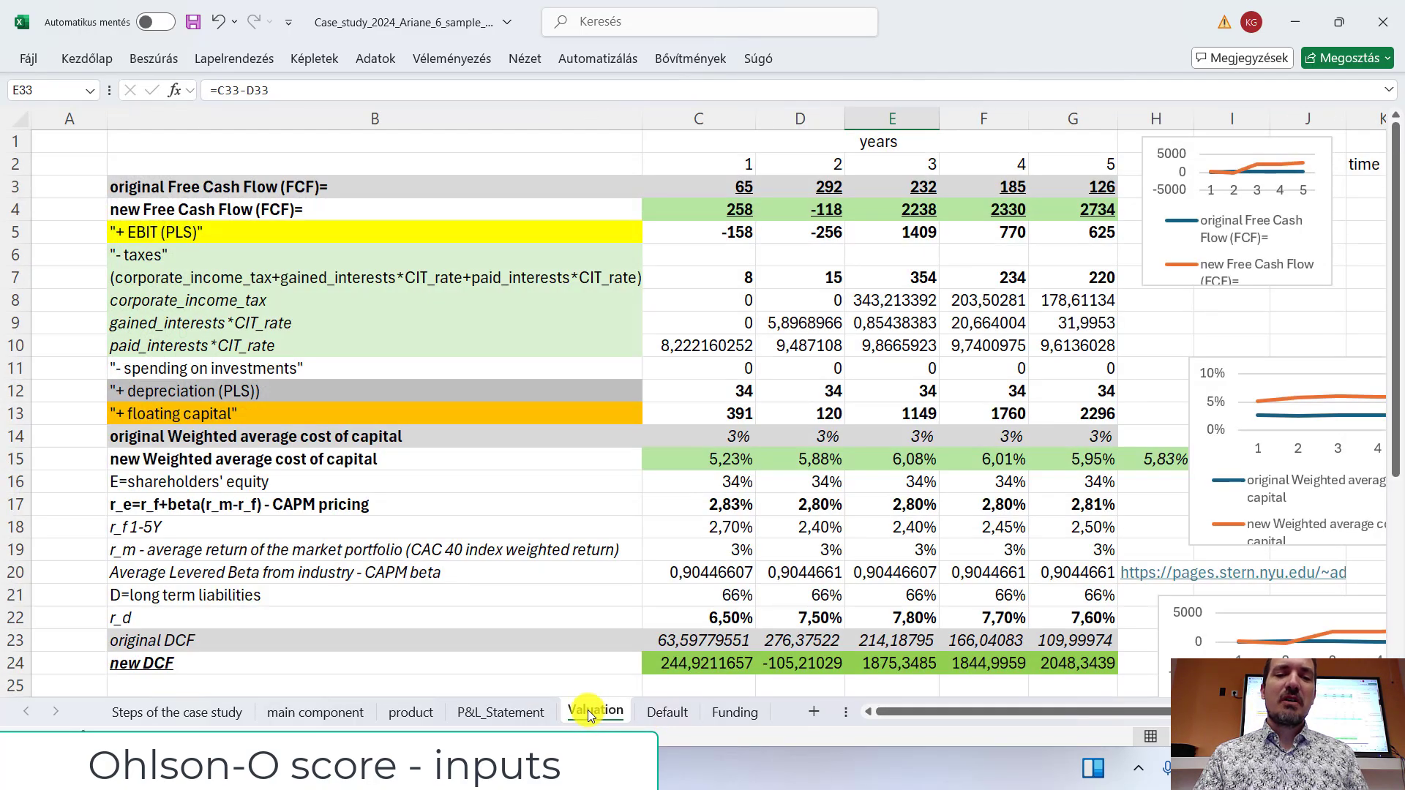
{"action": "left_click", "coordinate": [667, 714]}
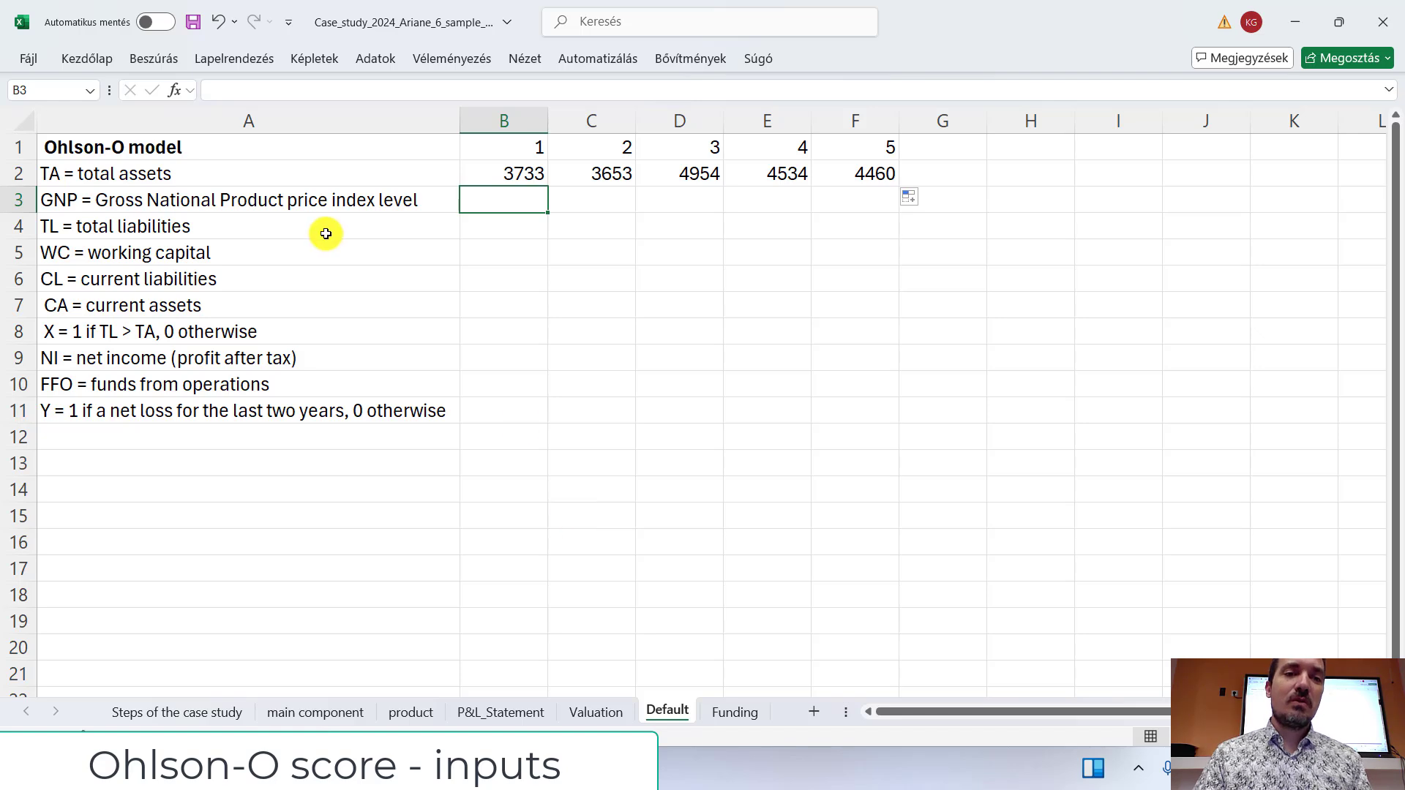
{"action": "left_click", "coordinate": [229, 201]}
{"action": "left_click_drag", "start_coordinate": [246, 88], "coordinate": [369, 88]}
{"action": "key", "text": "ctrl+c"}
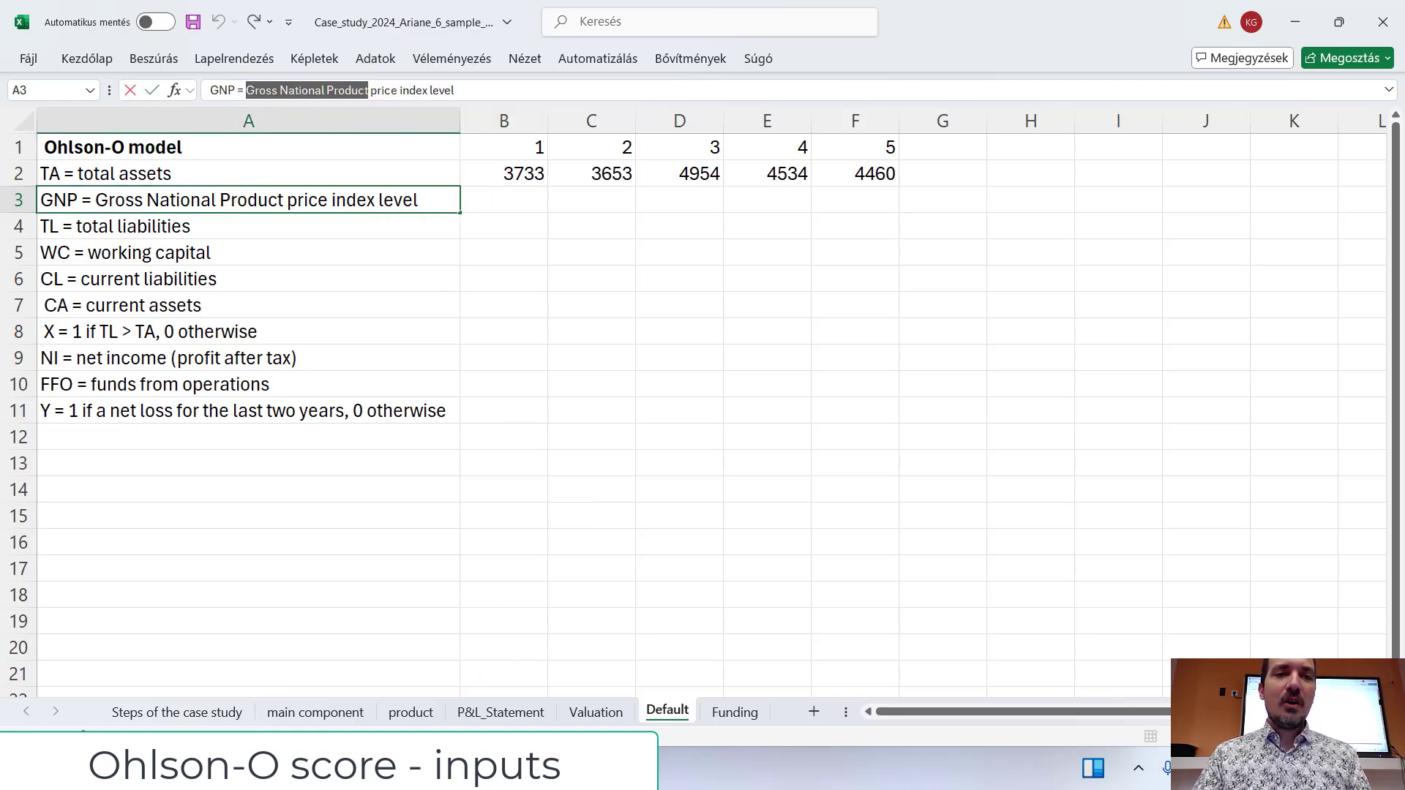
Step: Switch to the browser, search the web for "Gross National Product france" in a new tab, and check the headline gross national income figure
{"action": "left_click", "coordinate": [476, 772]}
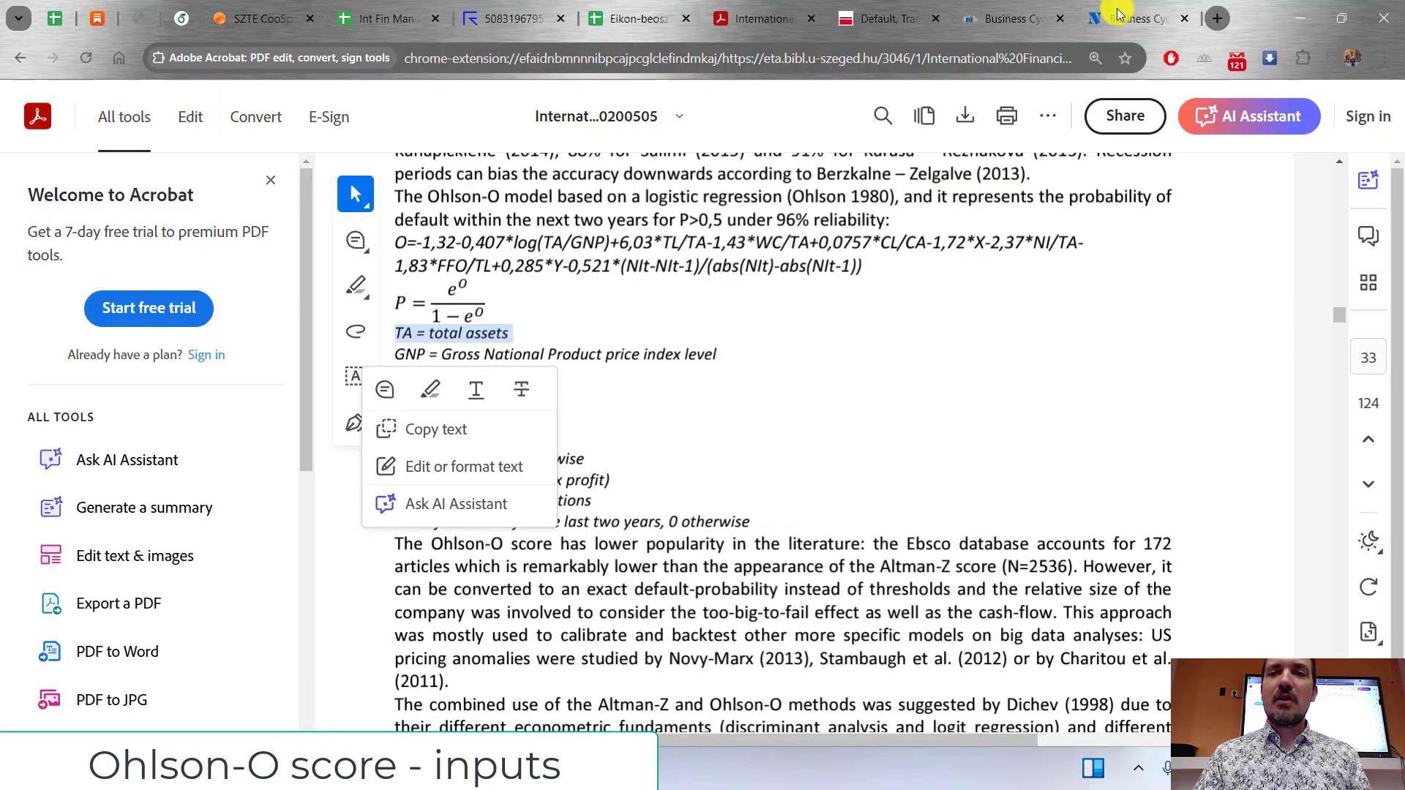
{"action": "left_click", "coordinate": [1216, 16]}
{"action": "key", "text": "ctrl+v"}
{"action": "type", "text": "france"}
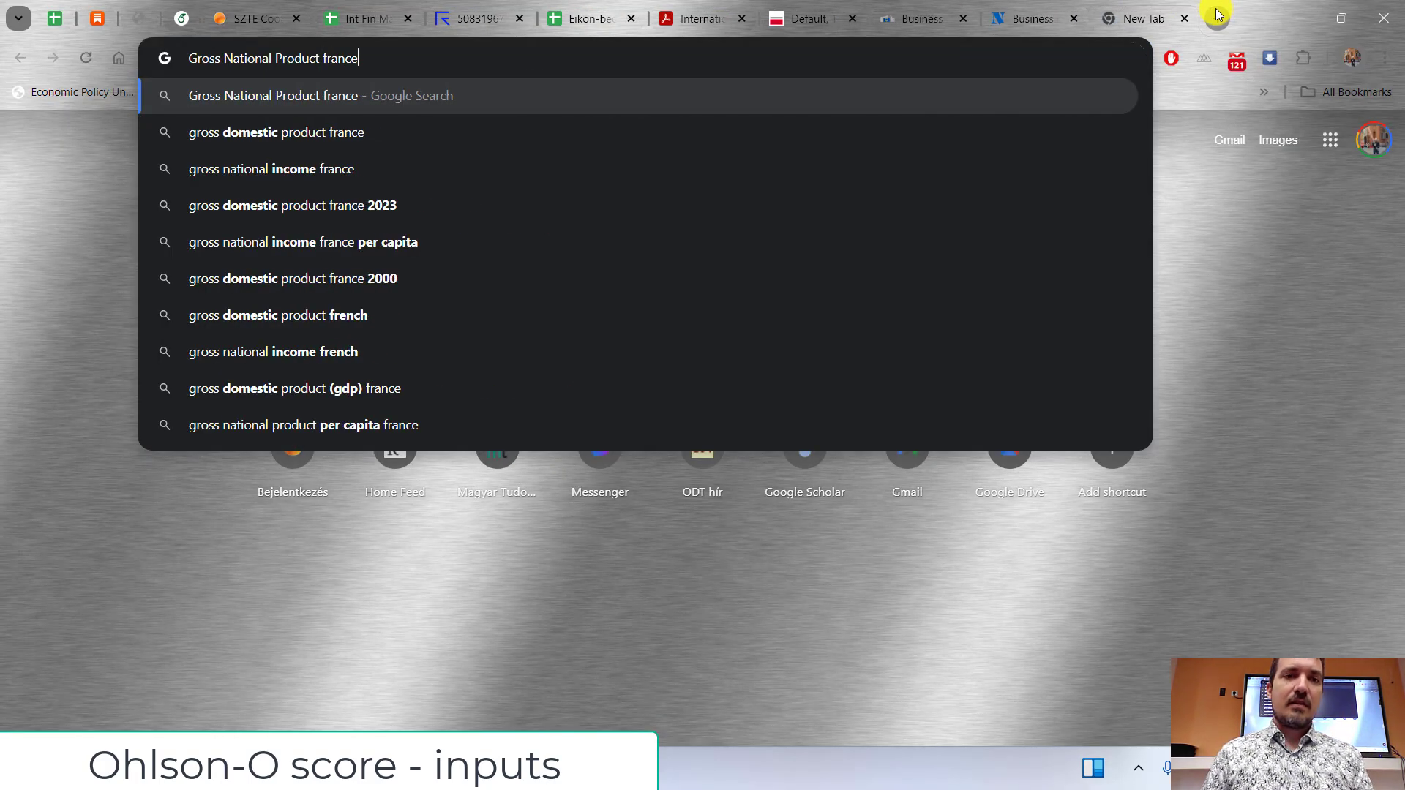
{"action": "key", "text": "Return"}
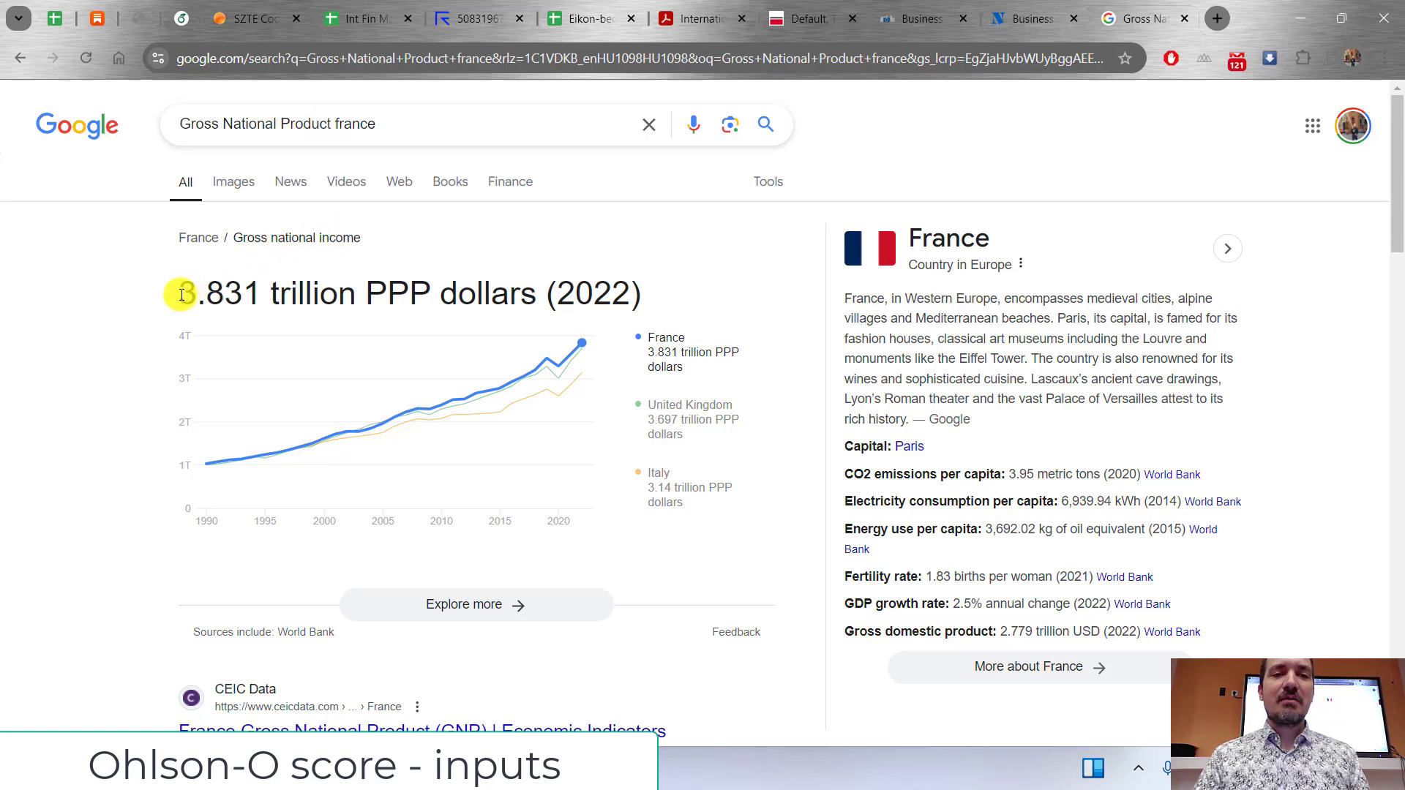
{"action": "left_click_drag", "start_coordinate": [182, 294], "coordinate": [359, 300]}
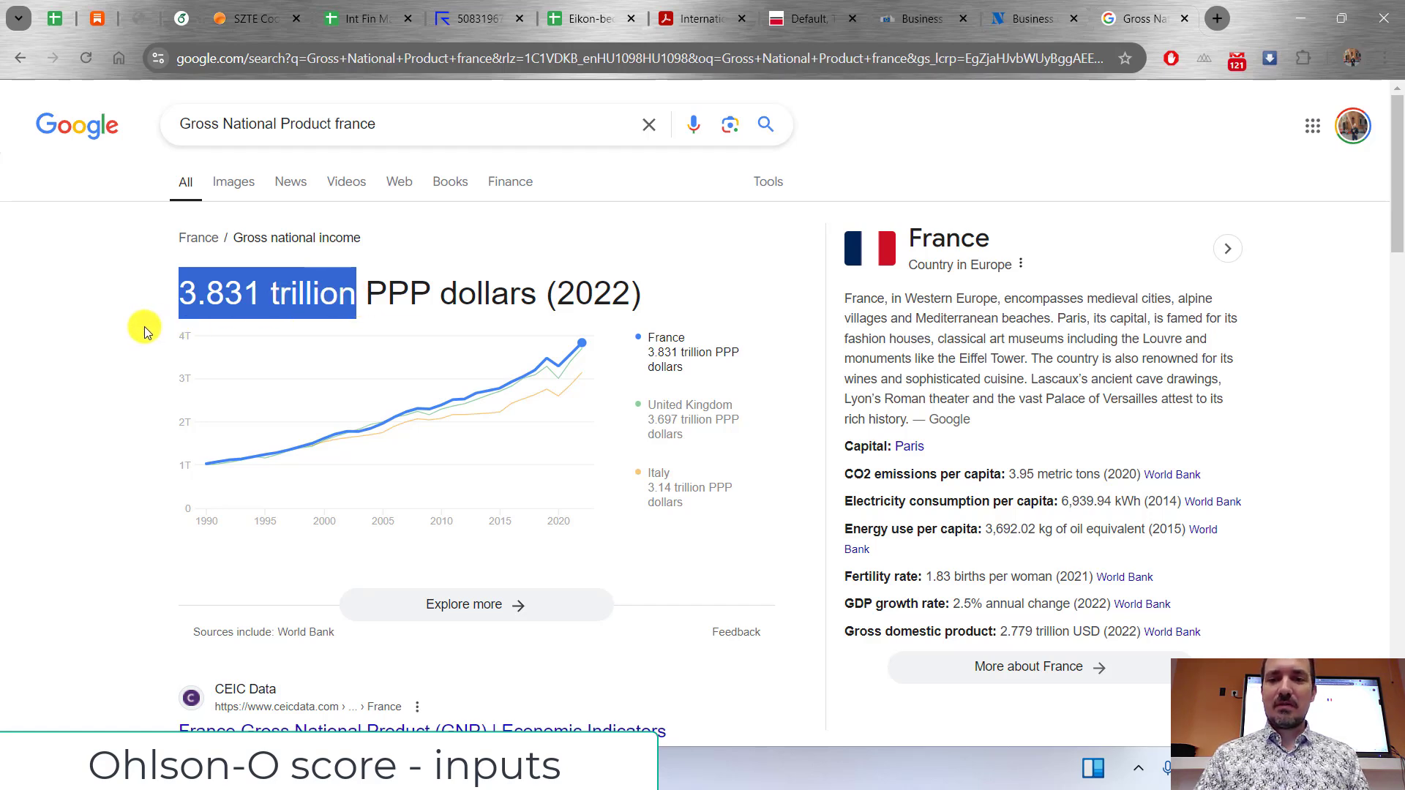
{"action": "scroll", "coordinate": [143, 326], "scroll_direction": "down", "scroll_amount": 1}
{"action": "scroll", "coordinate": [143, 326], "scroll_direction": "up", "scroll_amount": 1}
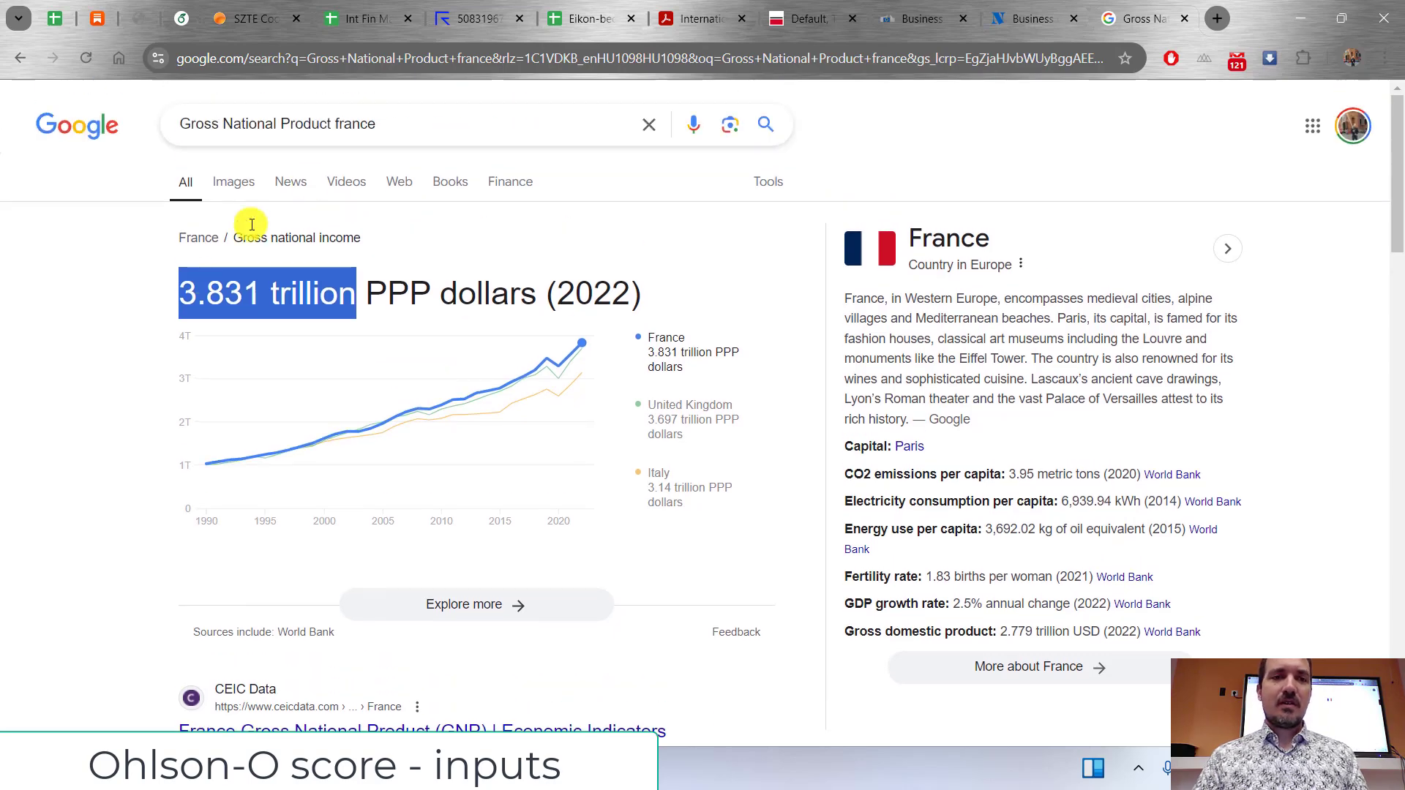
Step: Refine the web search to "Gross National Product france eur" and open the CEIC page on France Gross National Product (GNP)
{"action": "left_click", "coordinate": [391, 113]}
{"action": "type", "text": "eur"}
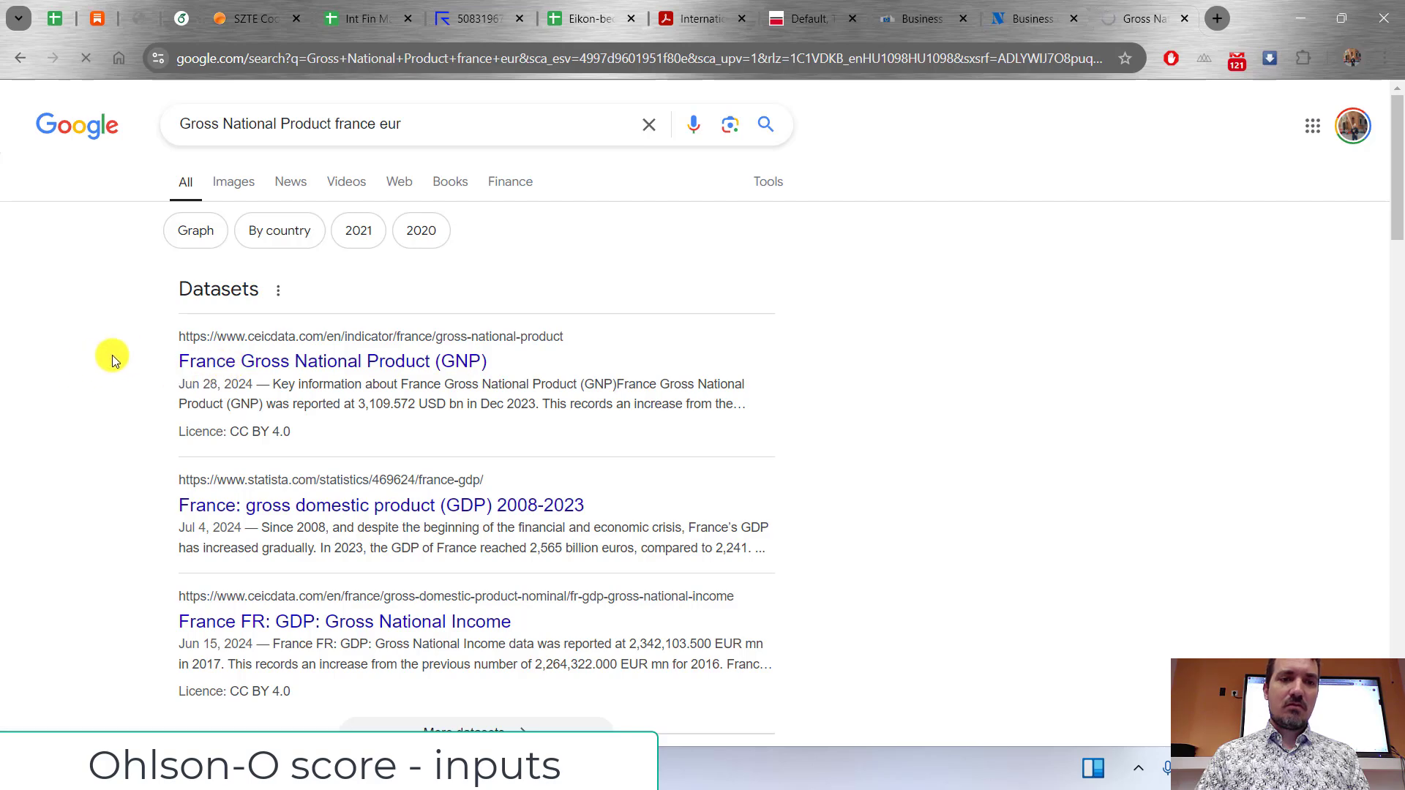
{"action": "left_click", "coordinate": [188, 361]}
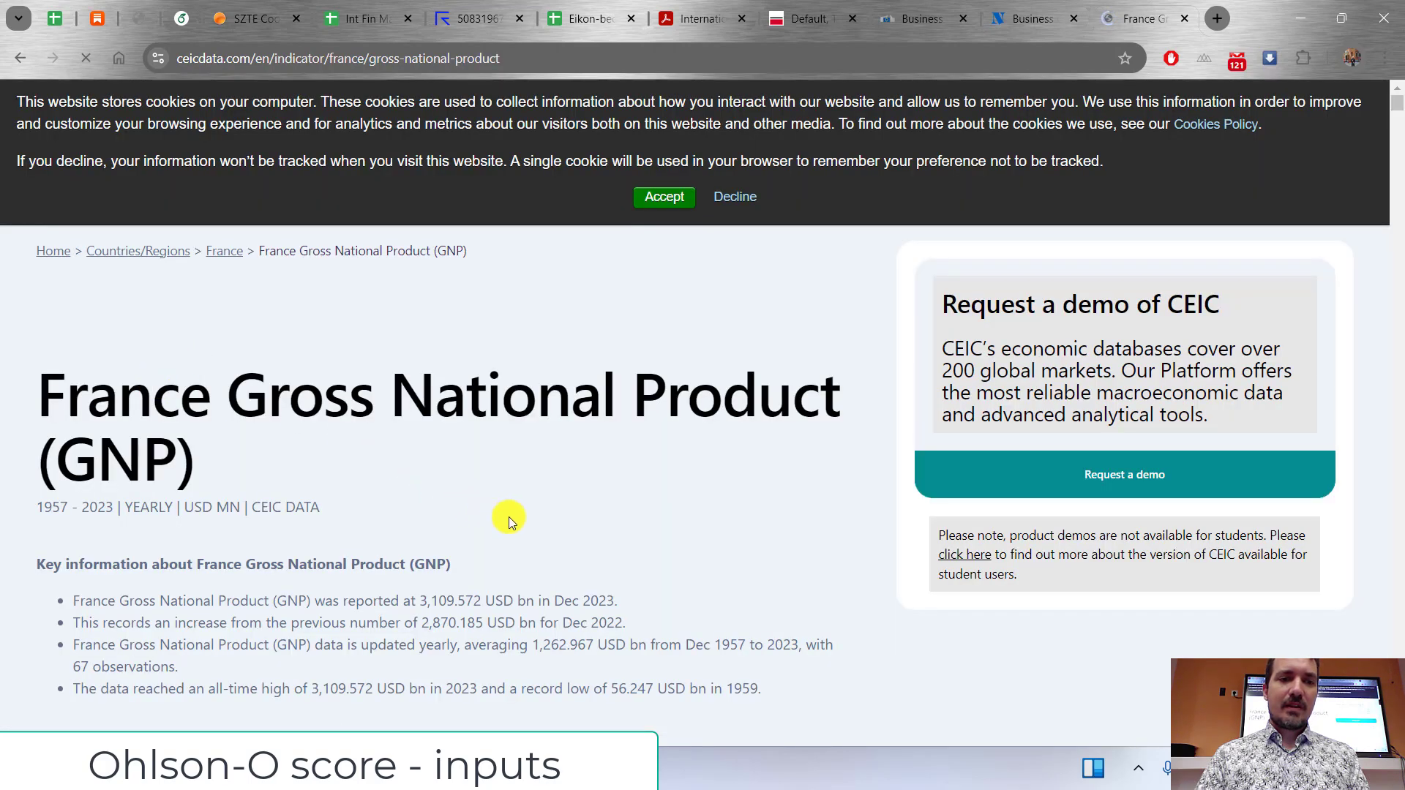
Step: Examine the CEIC page's GNP chart, summary table and key information for France's 2023 figure and its currency unit
{"action": "scroll", "coordinate": [556, 546], "scroll_direction": "down", "scroll_amount": 3}
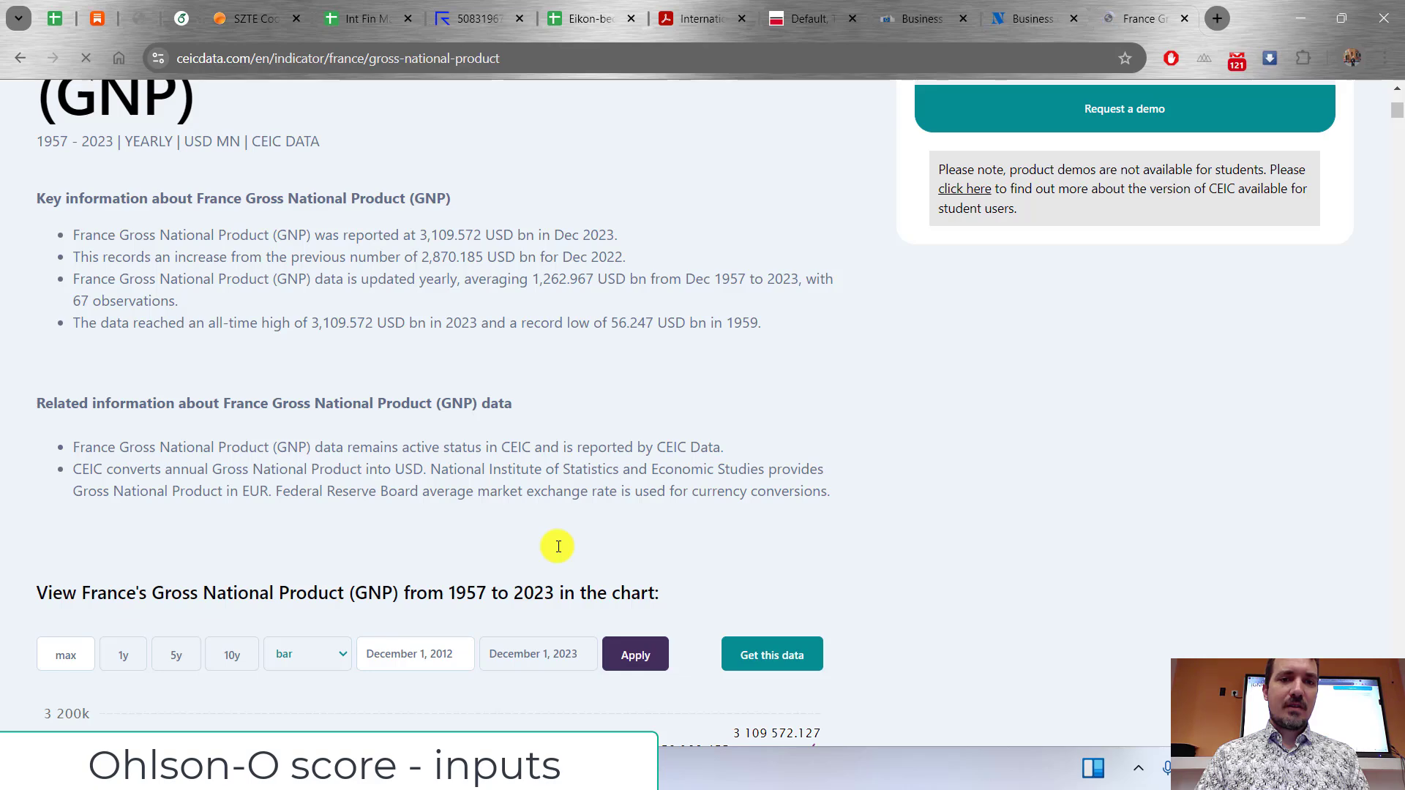
{"action": "scroll", "coordinate": [557, 546], "scroll_direction": "down", "scroll_amount": 5}
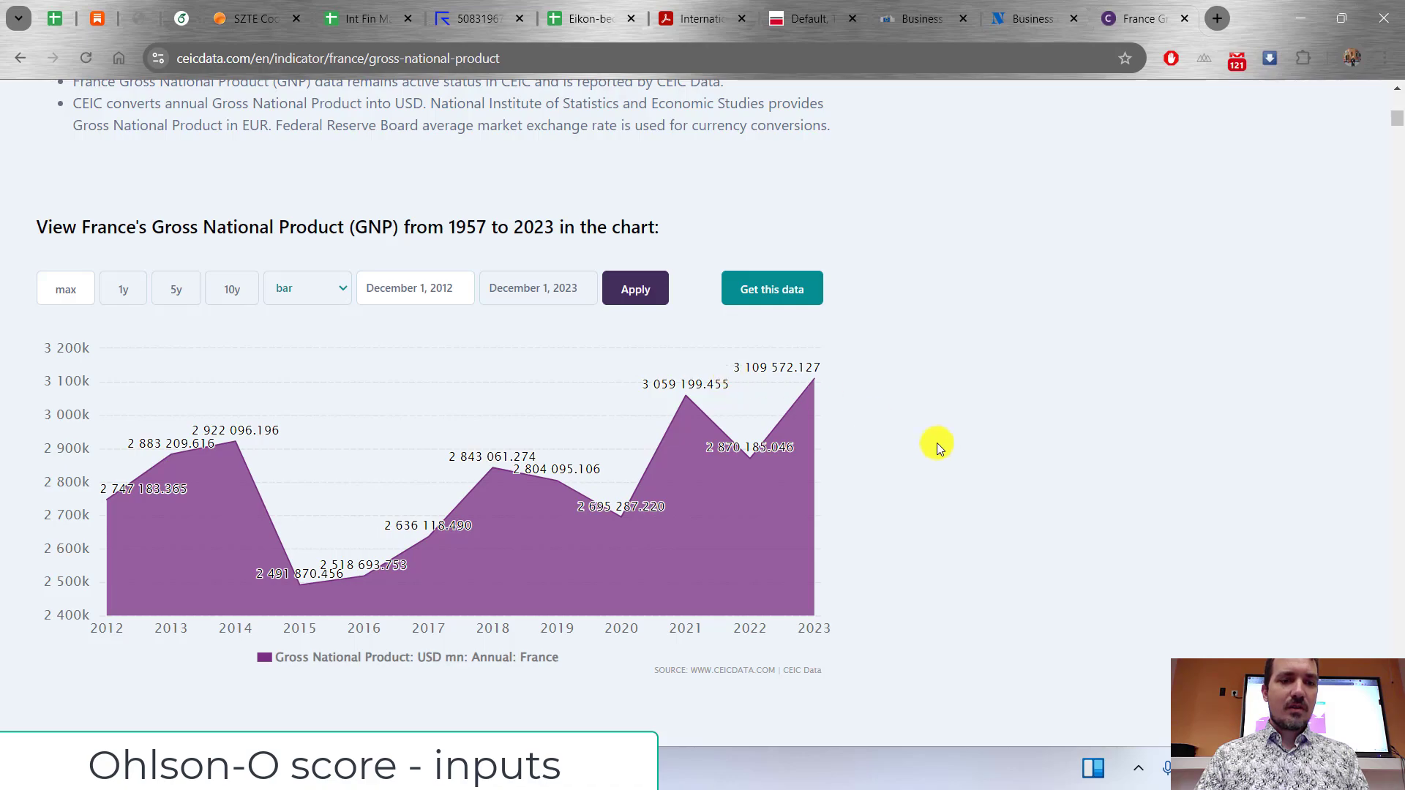
{"action": "scroll", "coordinate": [943, 452], "scroll_direction": "down", "scroll_amount": 3}
{"action": "scroll", "coordinate": [943, 451], "scroll_direction": "down", "scroll_amount": 3}
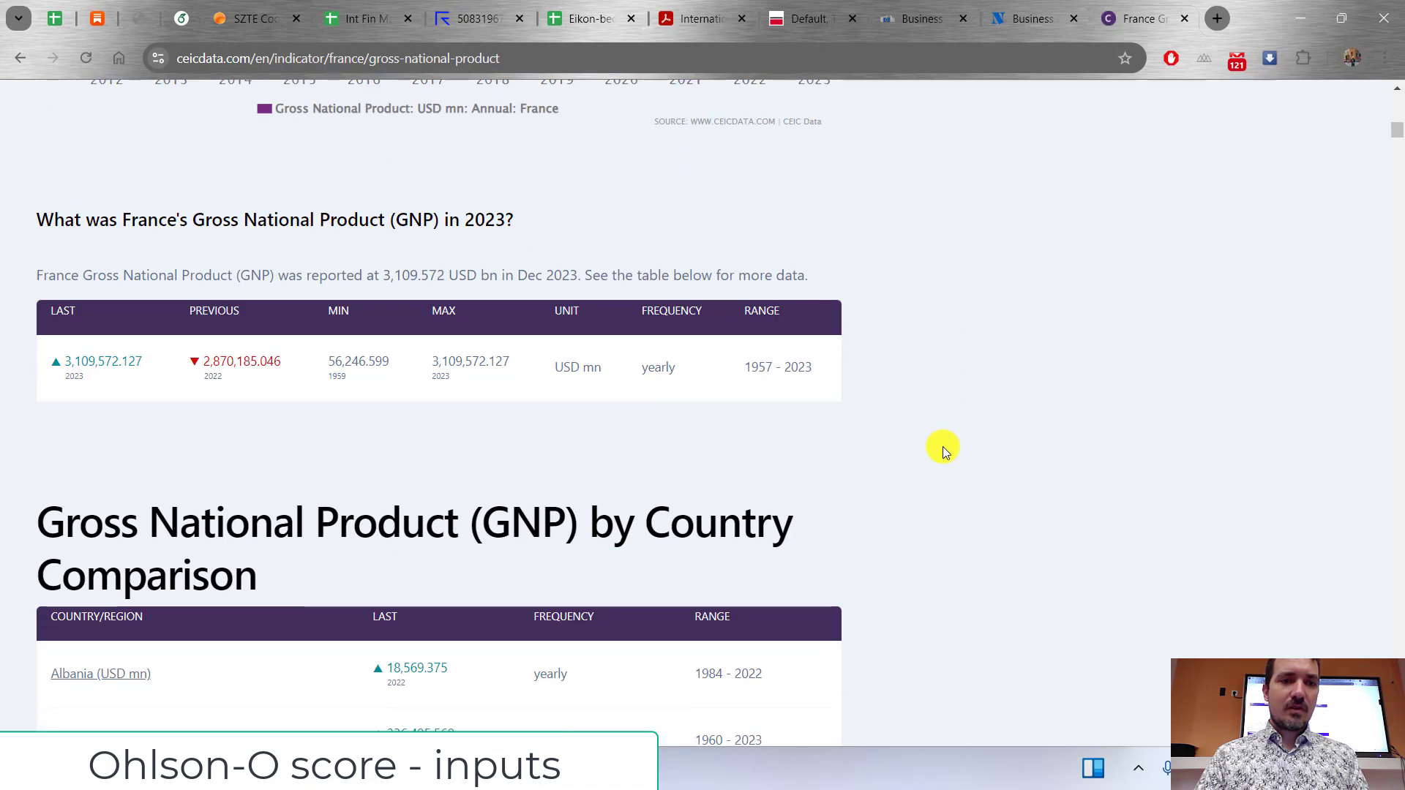
{"action": "scroll", "coordinate": [943, 451], "scroll_direction": "down", "scroll_amount": 4}
{"action": "scroll", "coordinate": [943, 452], "scroll_direction": "up", "scroll_amount": 7}
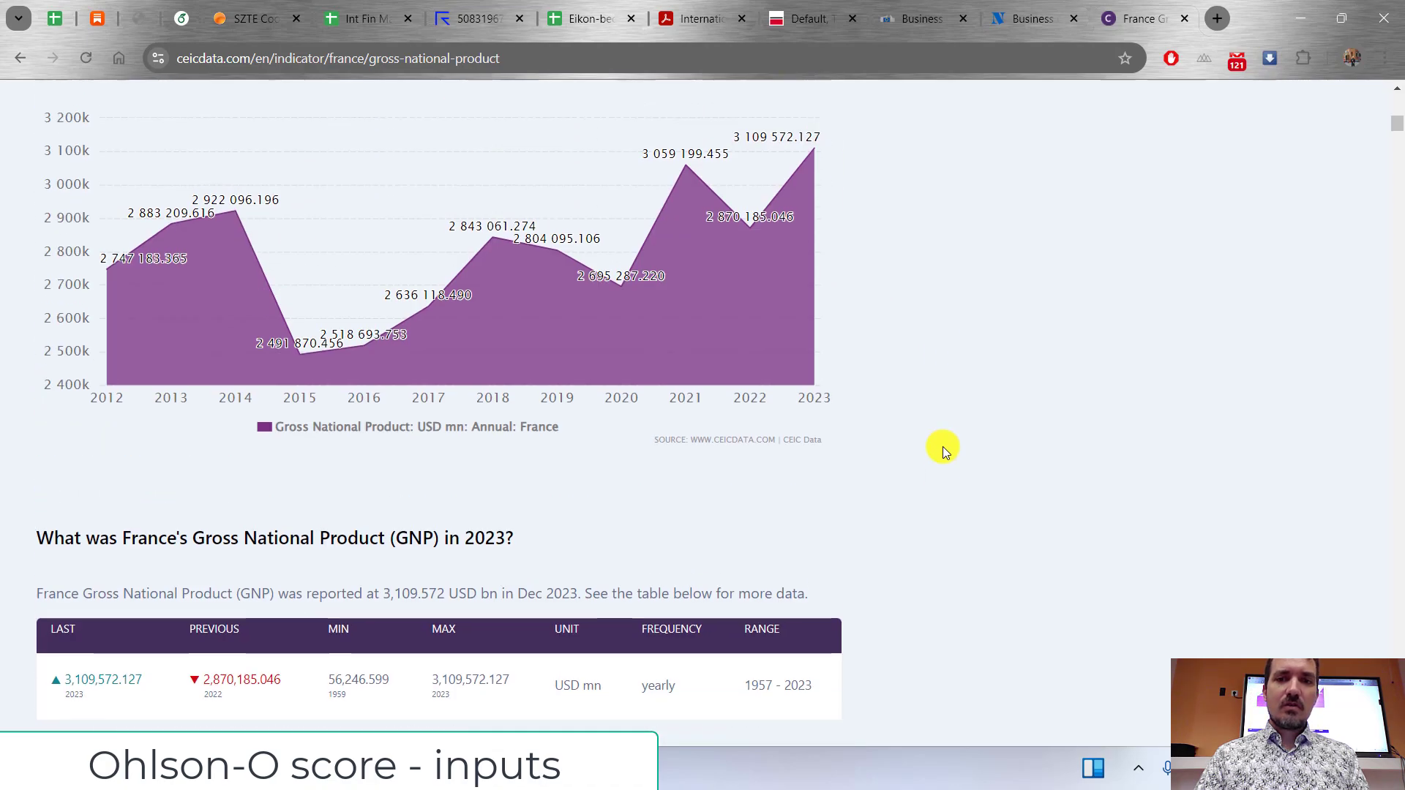
{"action": "scroll", "coordinate": [943, 452], "scroll_direction": "up", "scroll_amount": 4}
{"action": "left_click_drag", "start_coordinate": [731, 460], "coordinate": [841, 468]}
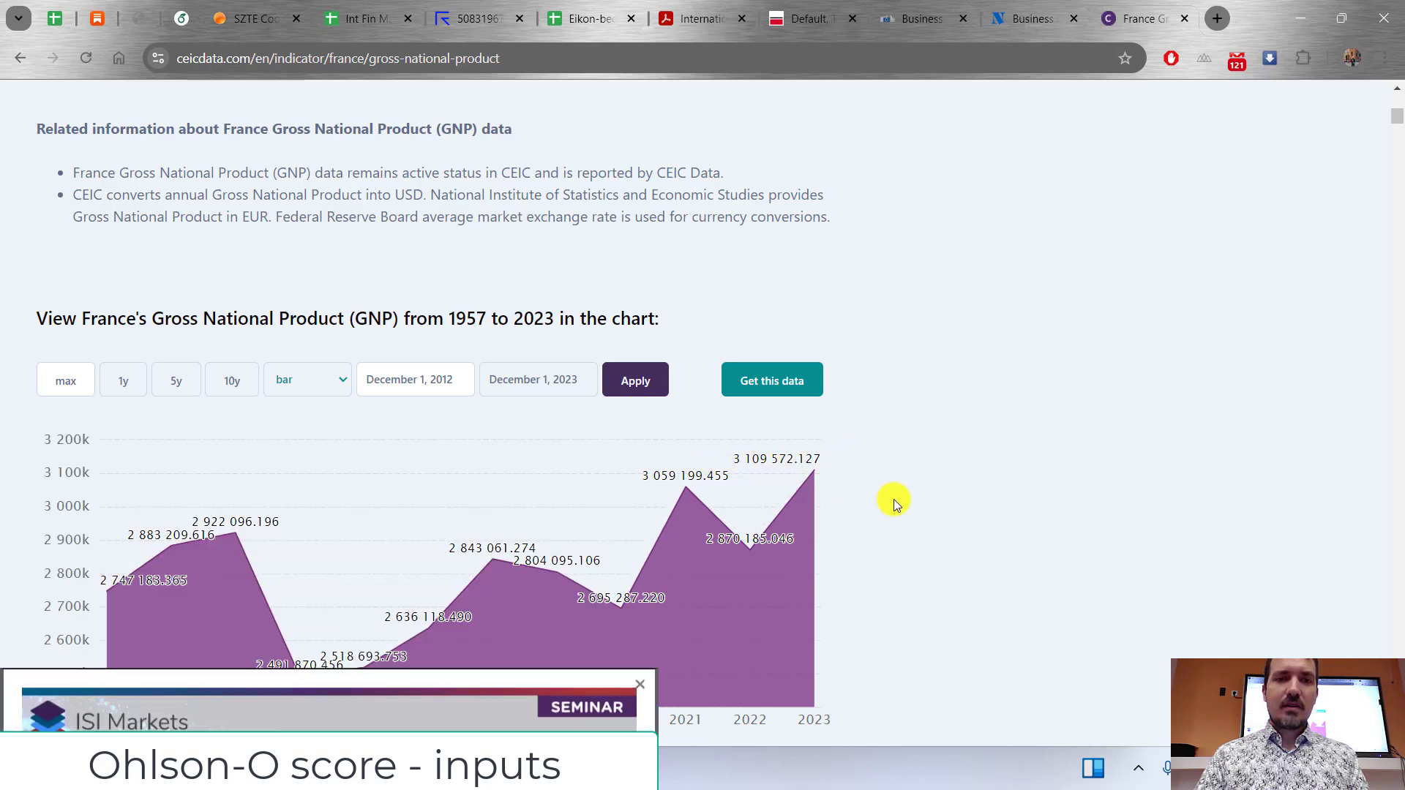
{"action": "scroll", "coordinate": [894, 499], "scroll_direction": "up", "scroll_amount": 6}
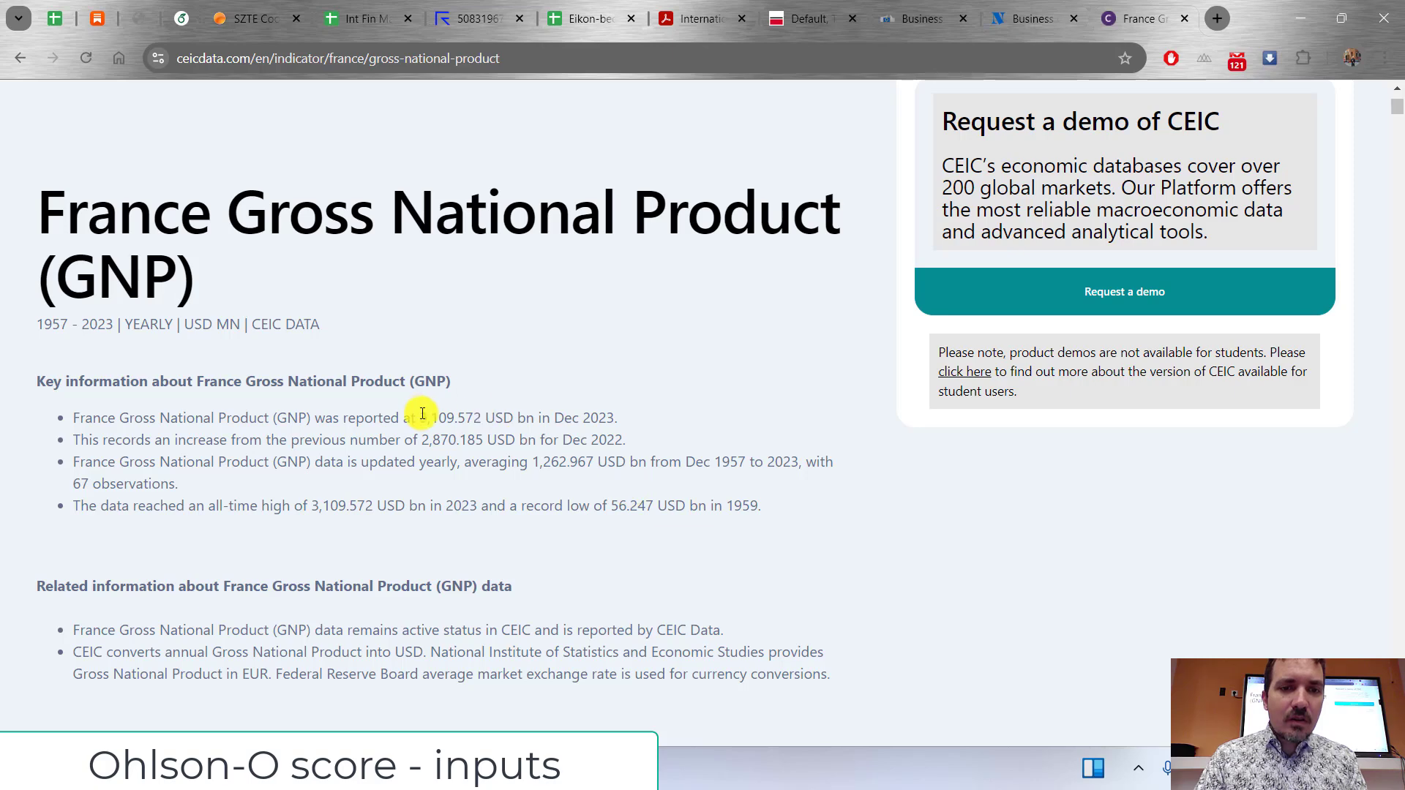
Step: Copy 3,109 from the Dec 2023 GNP figure and enter it in B3 of the Excel Default sheet as 3109000
{"action": "left_click_drag", "start_coordinate": [422, 414], "coordinate": [456, 422]}
{"action": "key", "text": "ctrl+c"}
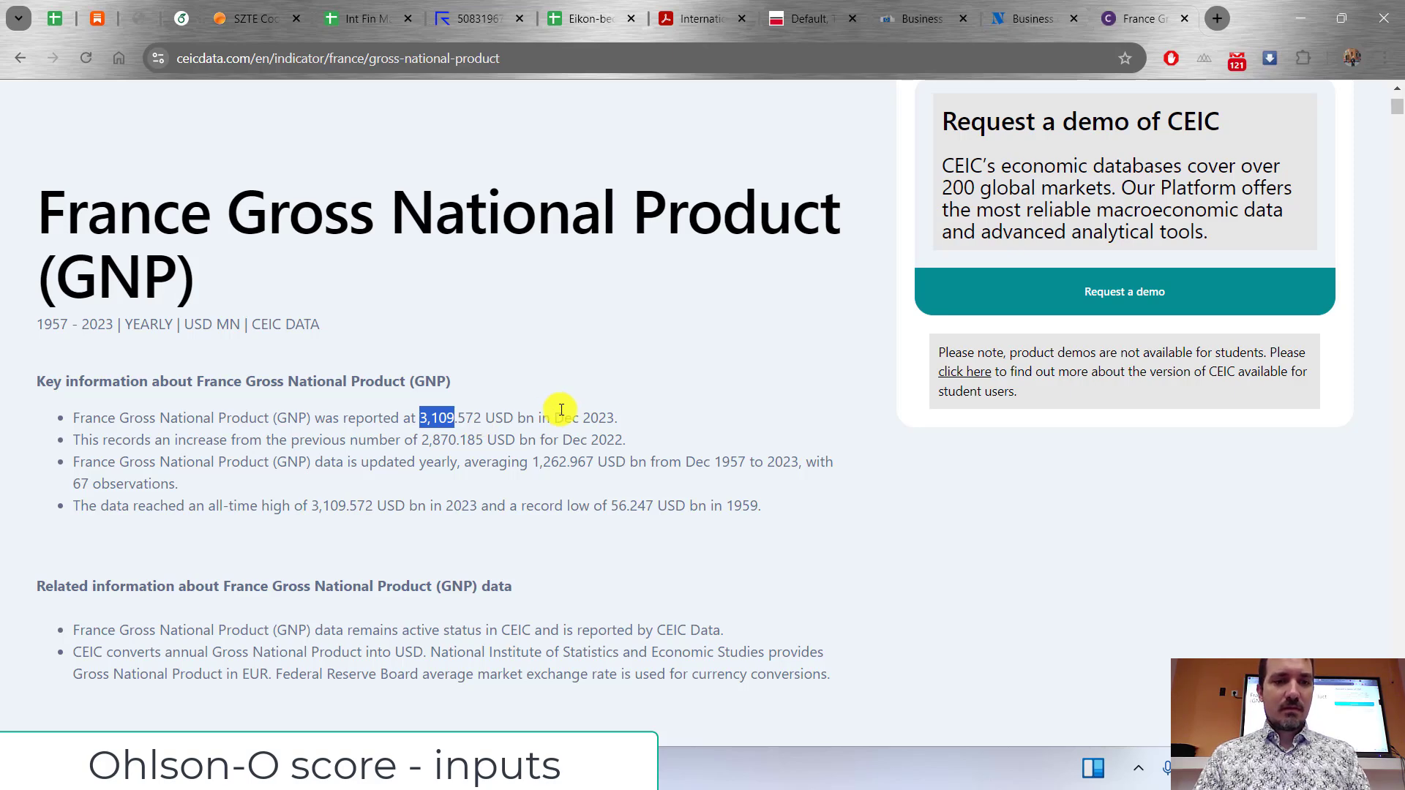
{"action": "key", "text": "alt+Tab"}
{"action": "left_click", "coordinate": [485, 199]}
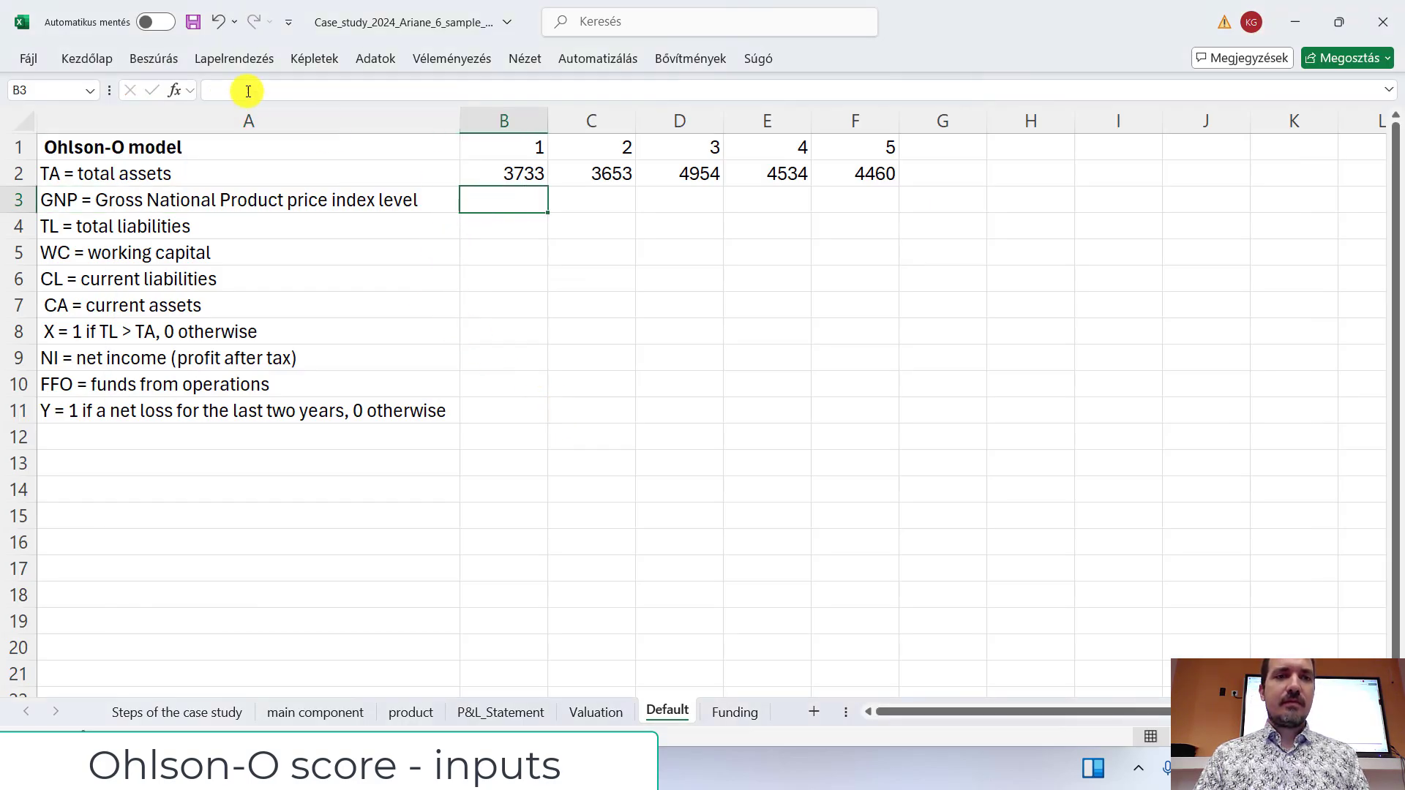
{"action": "left_click", "coordinate": [227, 89]}
{"action": "key", "text": "ctrl+v"}
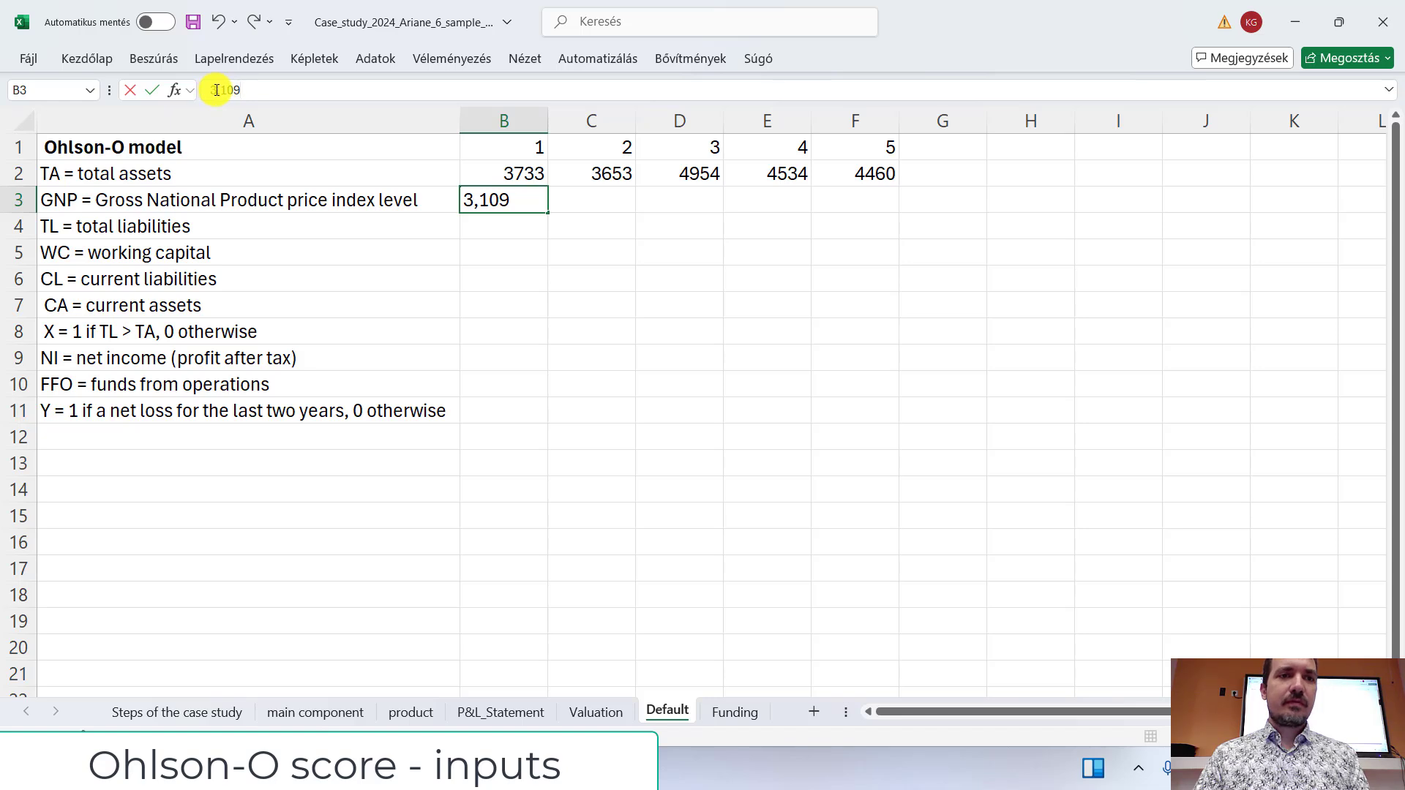
{"action": "left_click_drag", "start_coordinate": [216, 90], "coordinate": [224, 90]}
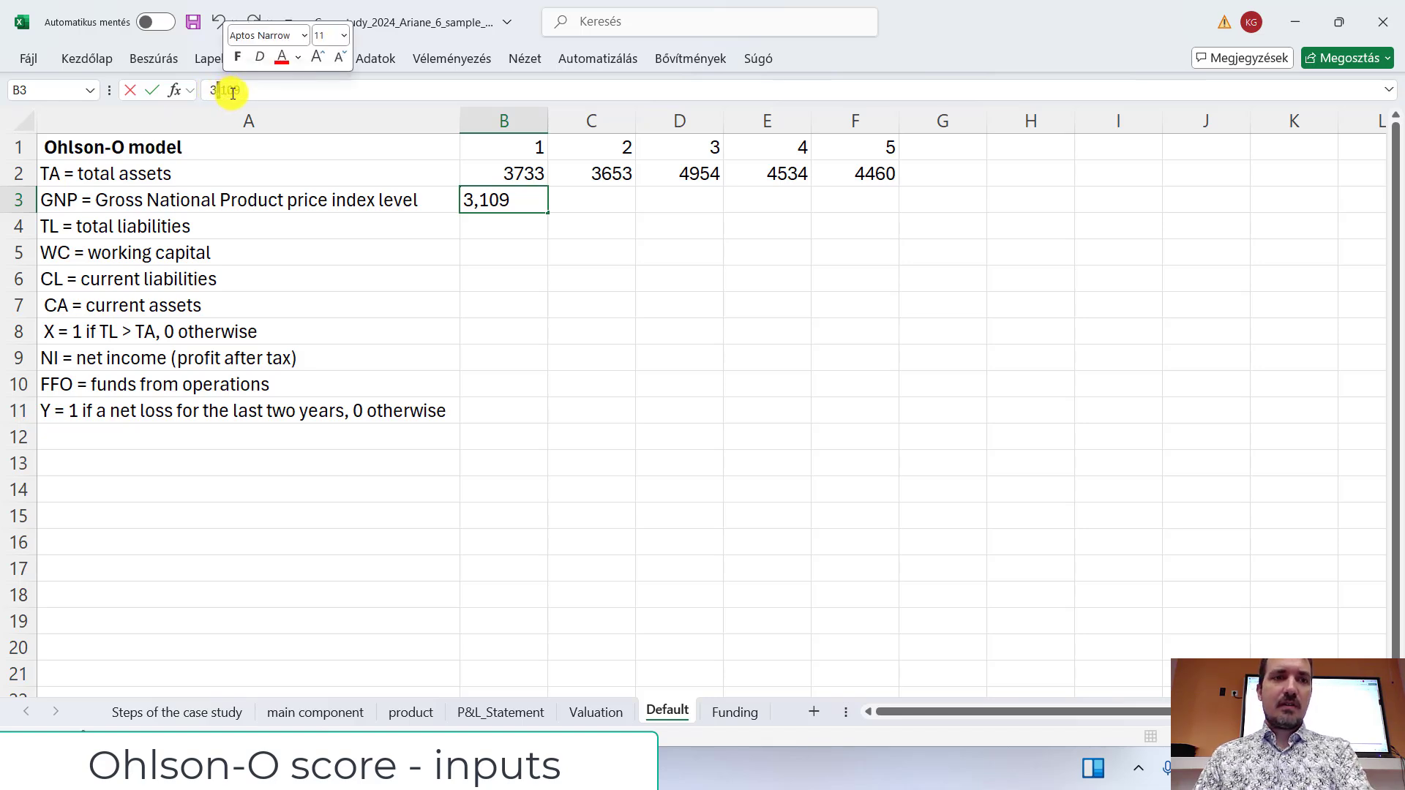
{"action": "key", "text": "BackSpace"}
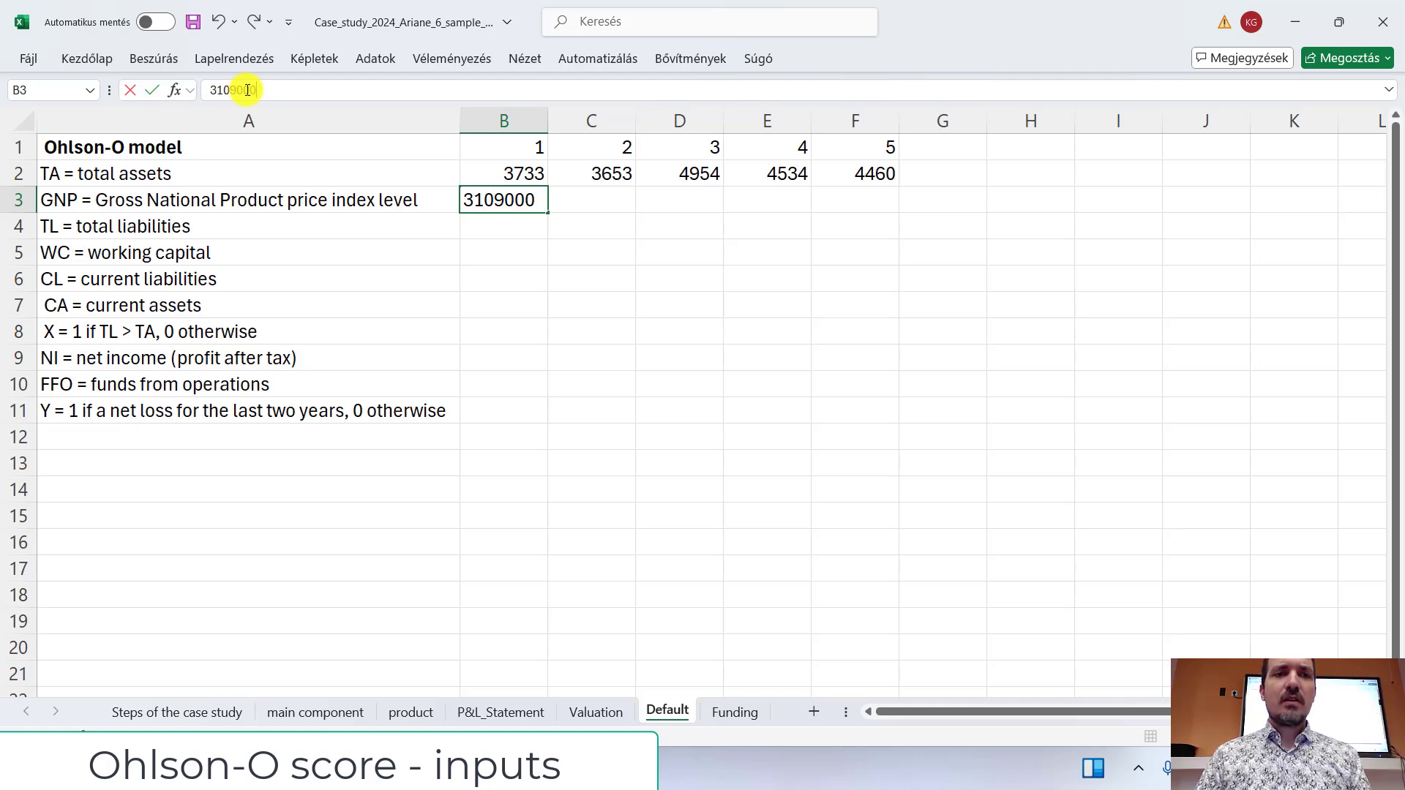
{"action": "left_click", "coordinate": [506, 239]}
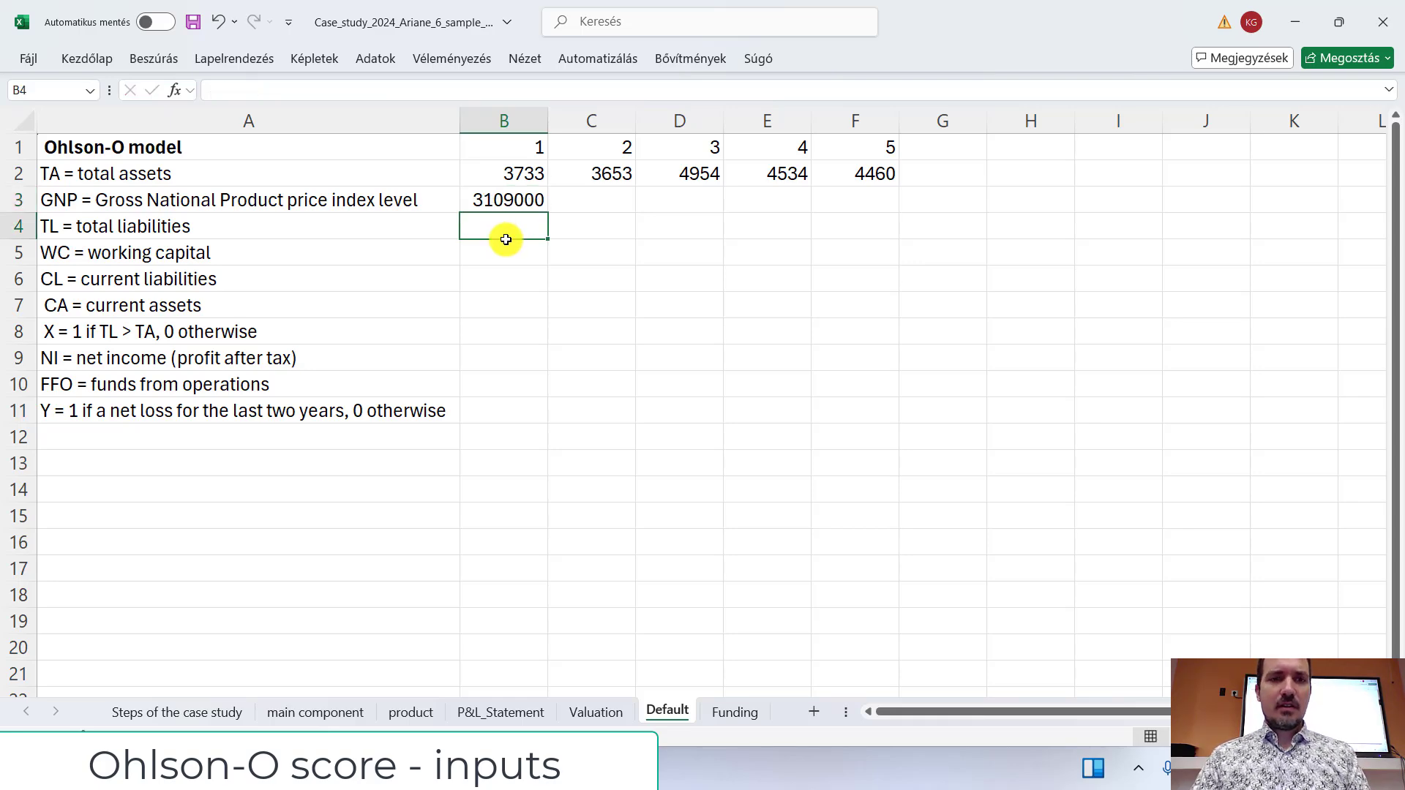
Step: Switch to the browser, search for "eurusd", open the Yahoo Finance EUR/USD quote and highlight the current exchange rate
{"action": "key", "text": "alt+Tab"}
{"action": "left_click", "coordinate": [713, 58]}
{"action": "type", "text": "e"}
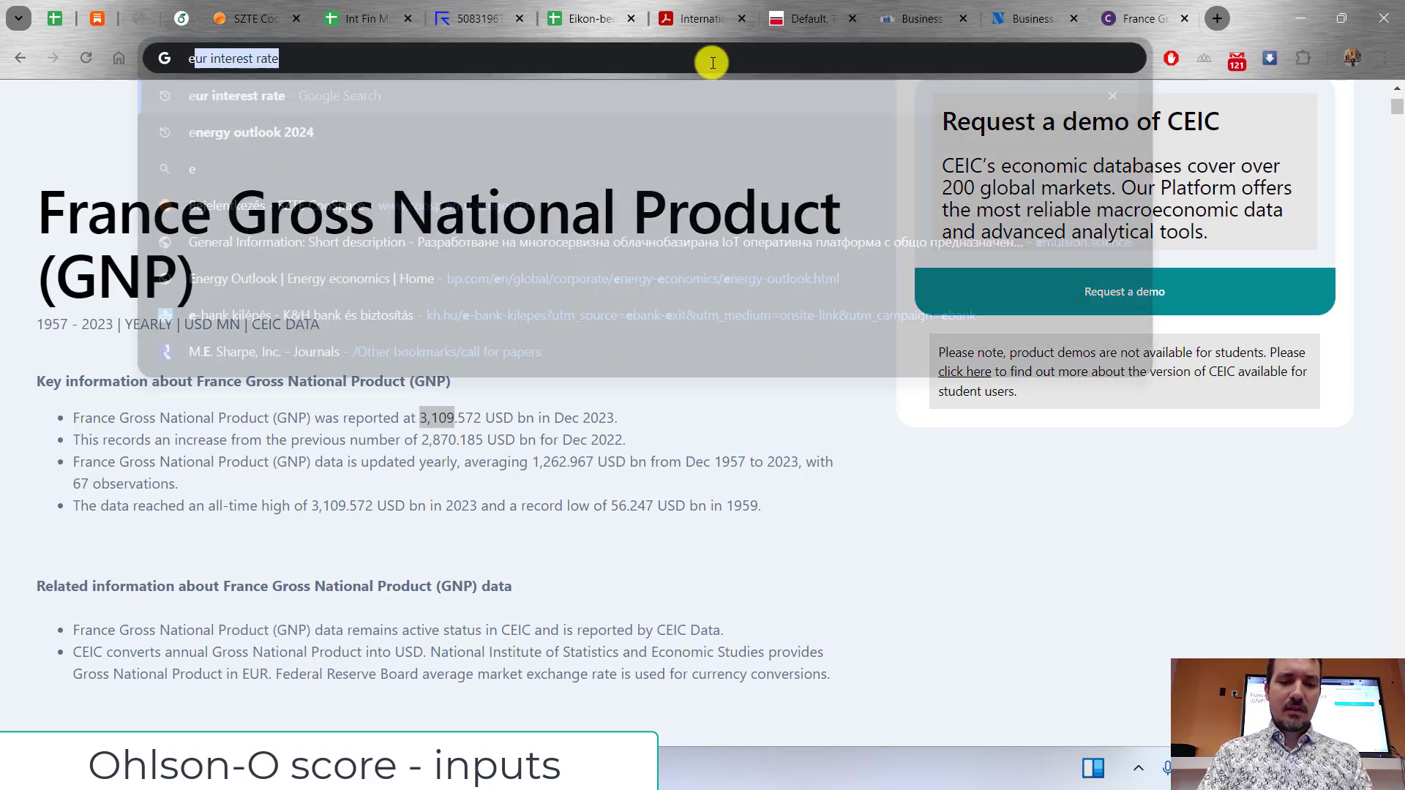
{"action": "type", "text": "urusd"}
{"action": "key", "text": "Return"}
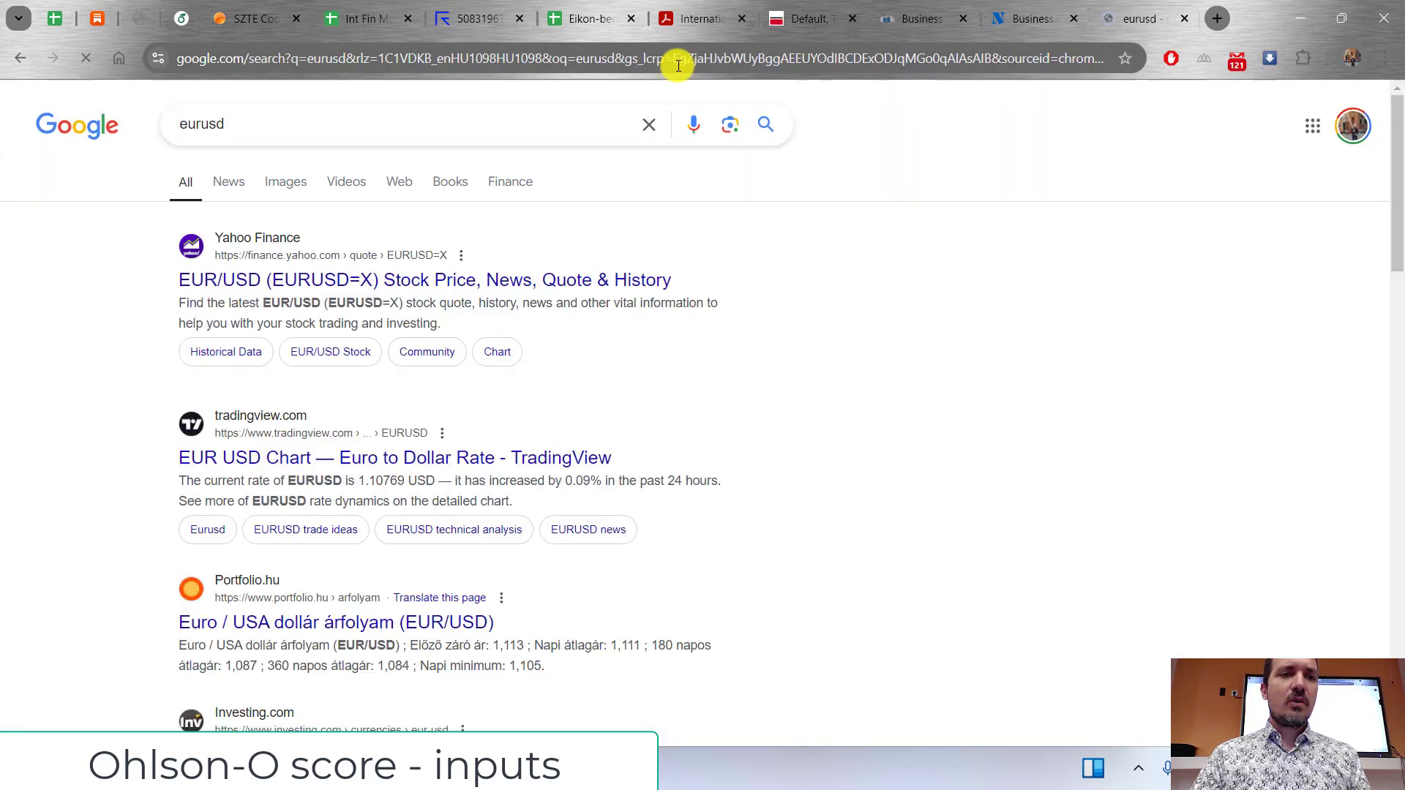
{"action": "left_click", "coordinate": [271, 281]}
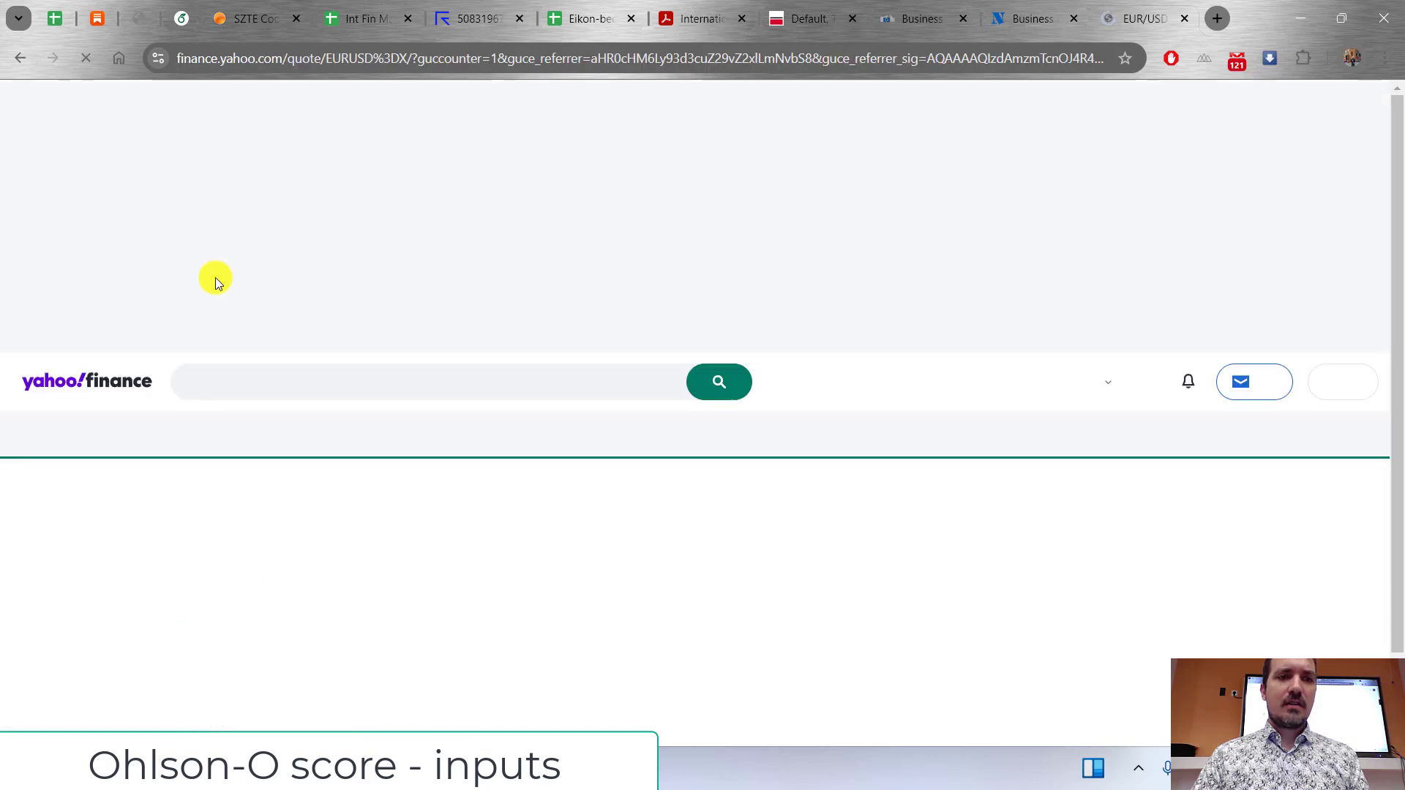
{"action": "left_click_drag", "start_coordinate": [176, 558], "coordinate": [257, 563]}
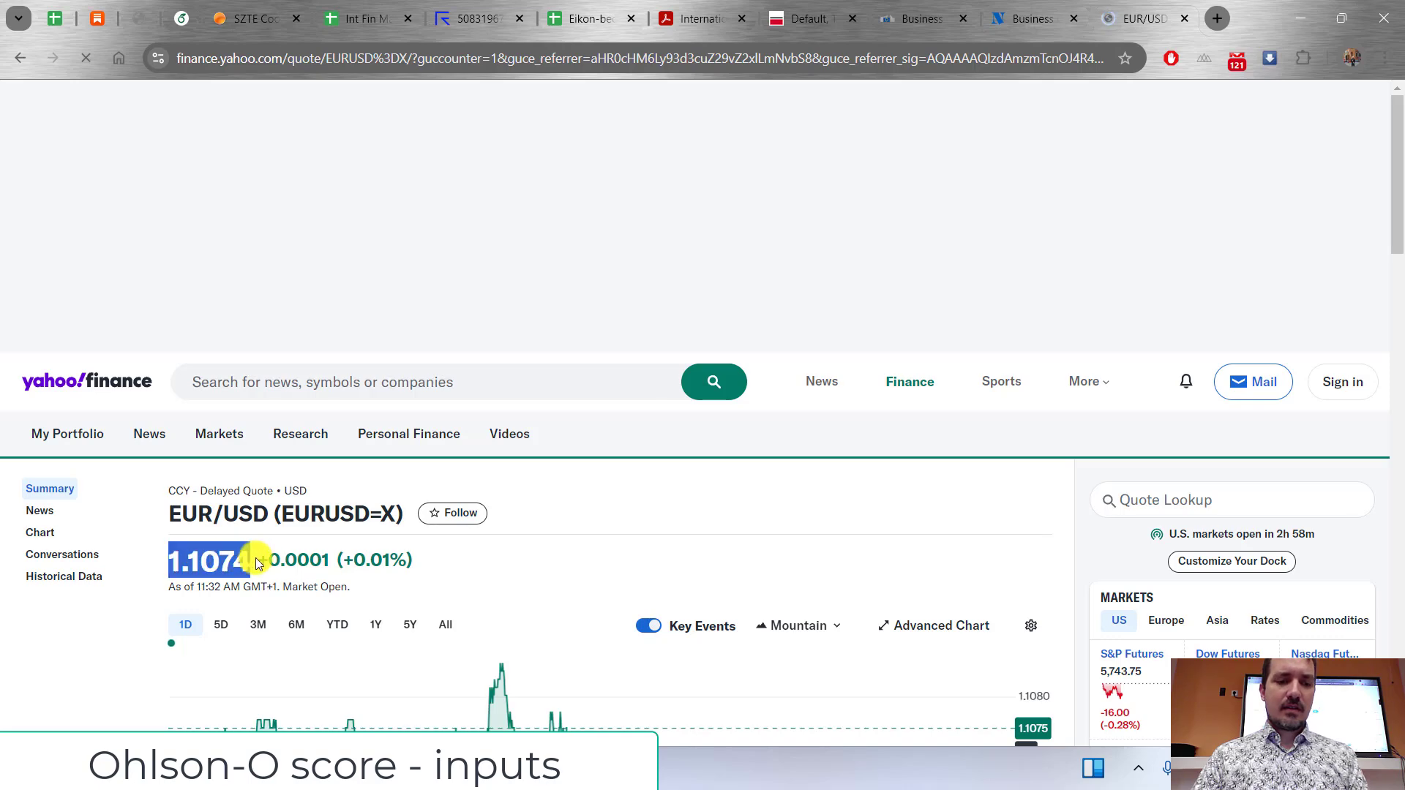
Step: Back in Excel, change B3 to the formula =3109000*1,1074 and extend it across to F3 for years 2 to 5
{"action": "key", "text": "alt+Tab"}
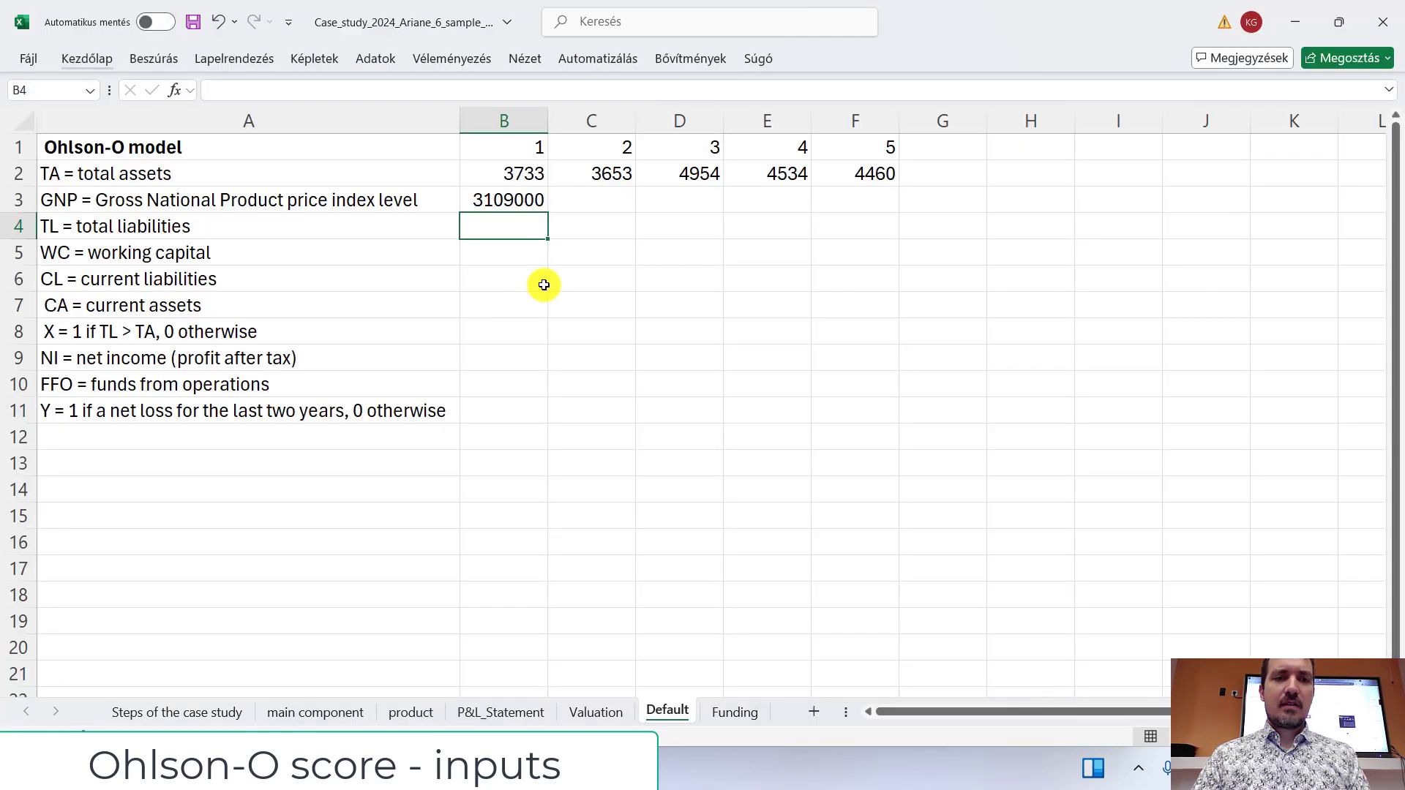
{"action": "left_click", "coordinate": [527, 196]}
{"action": "left_click", "coordinate": [206, 90]}
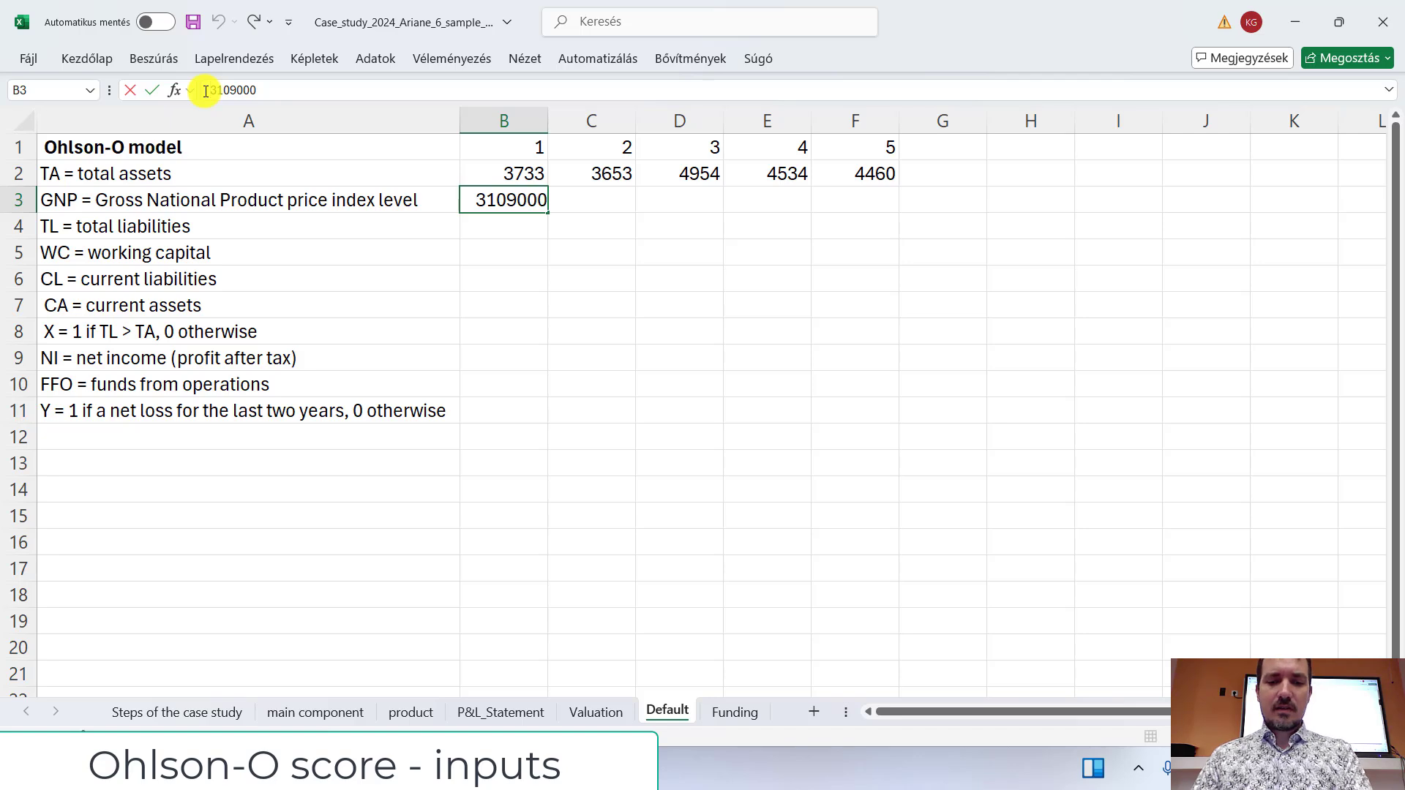
{"action": "type", "text": "=3109000*"}
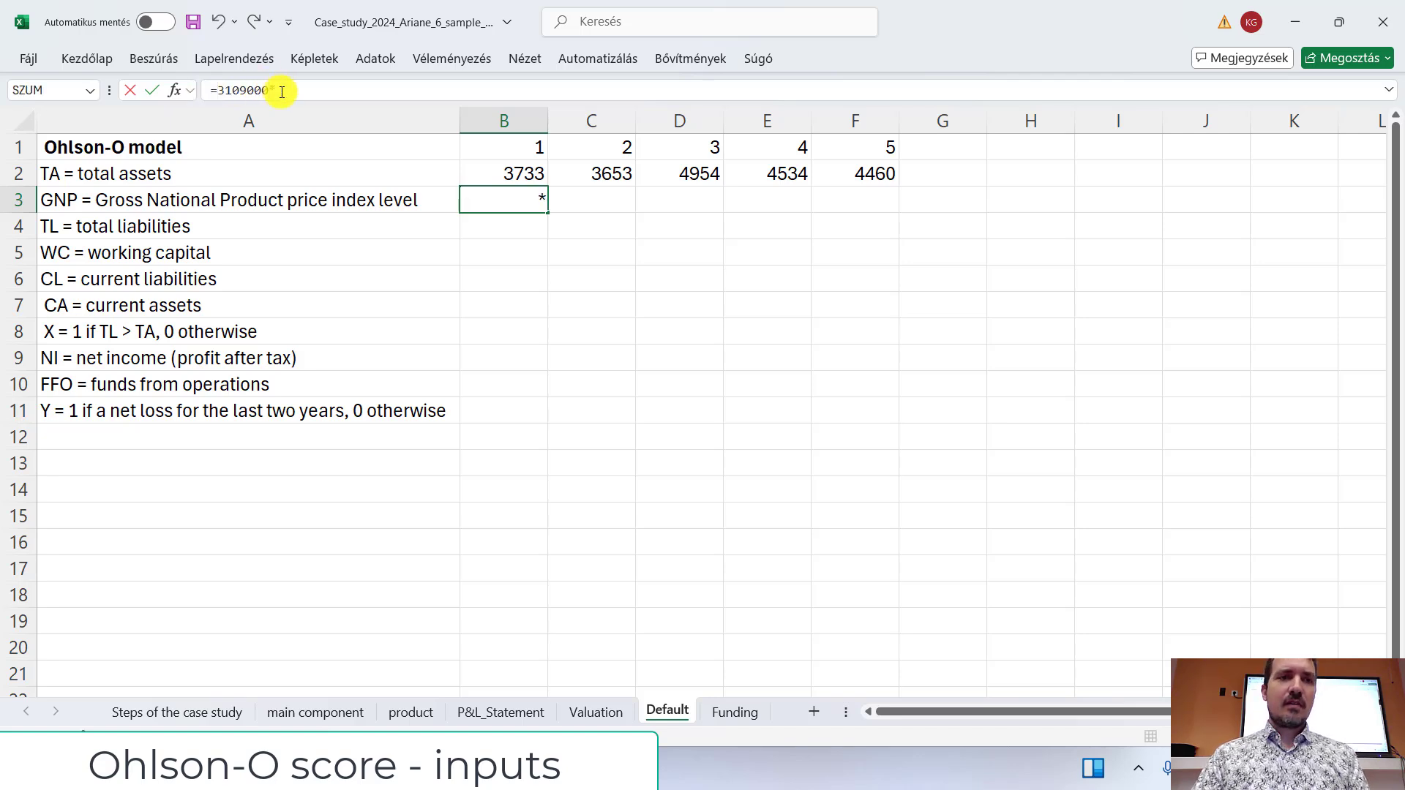
{"action": "type", "text": "1.1074"}
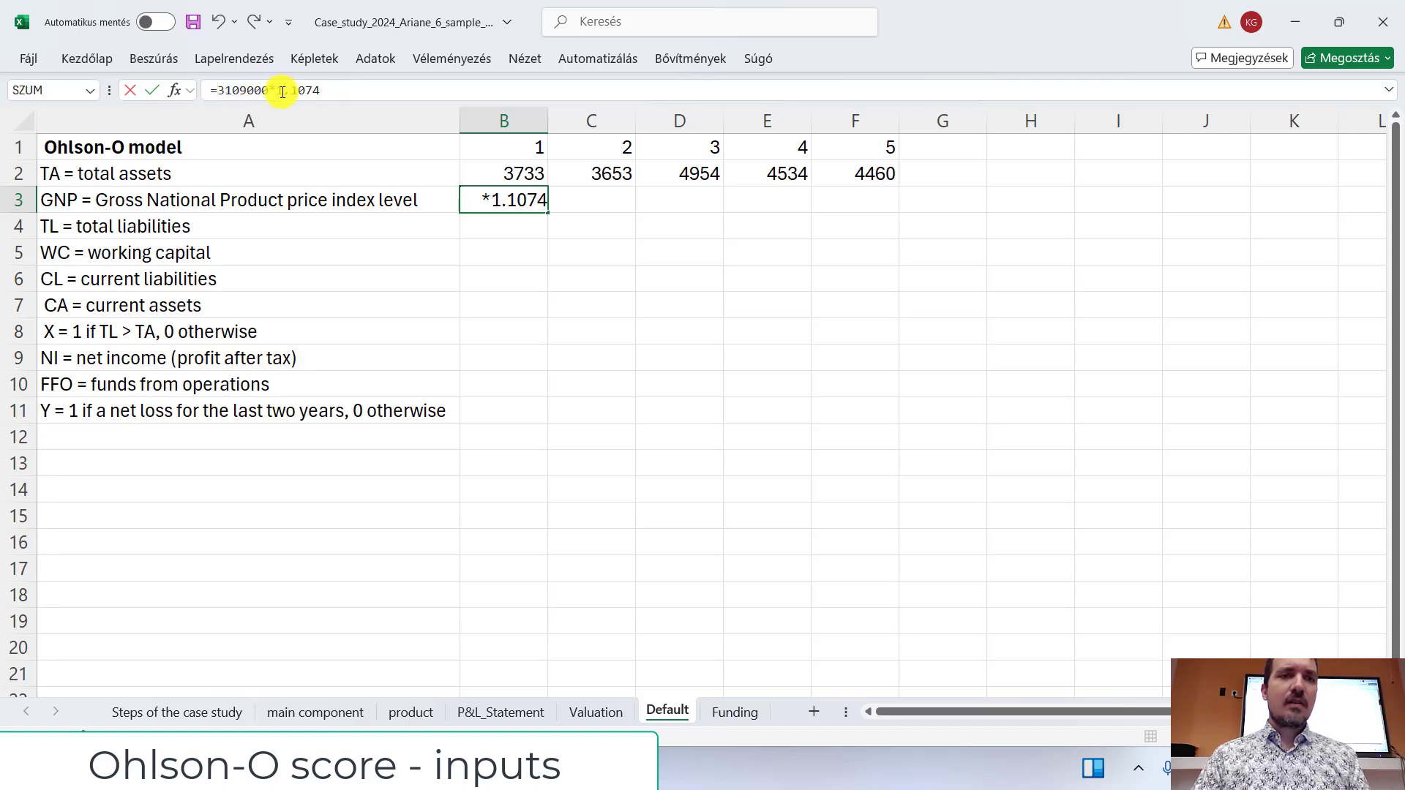
{"action": "key", "text": "Return"}
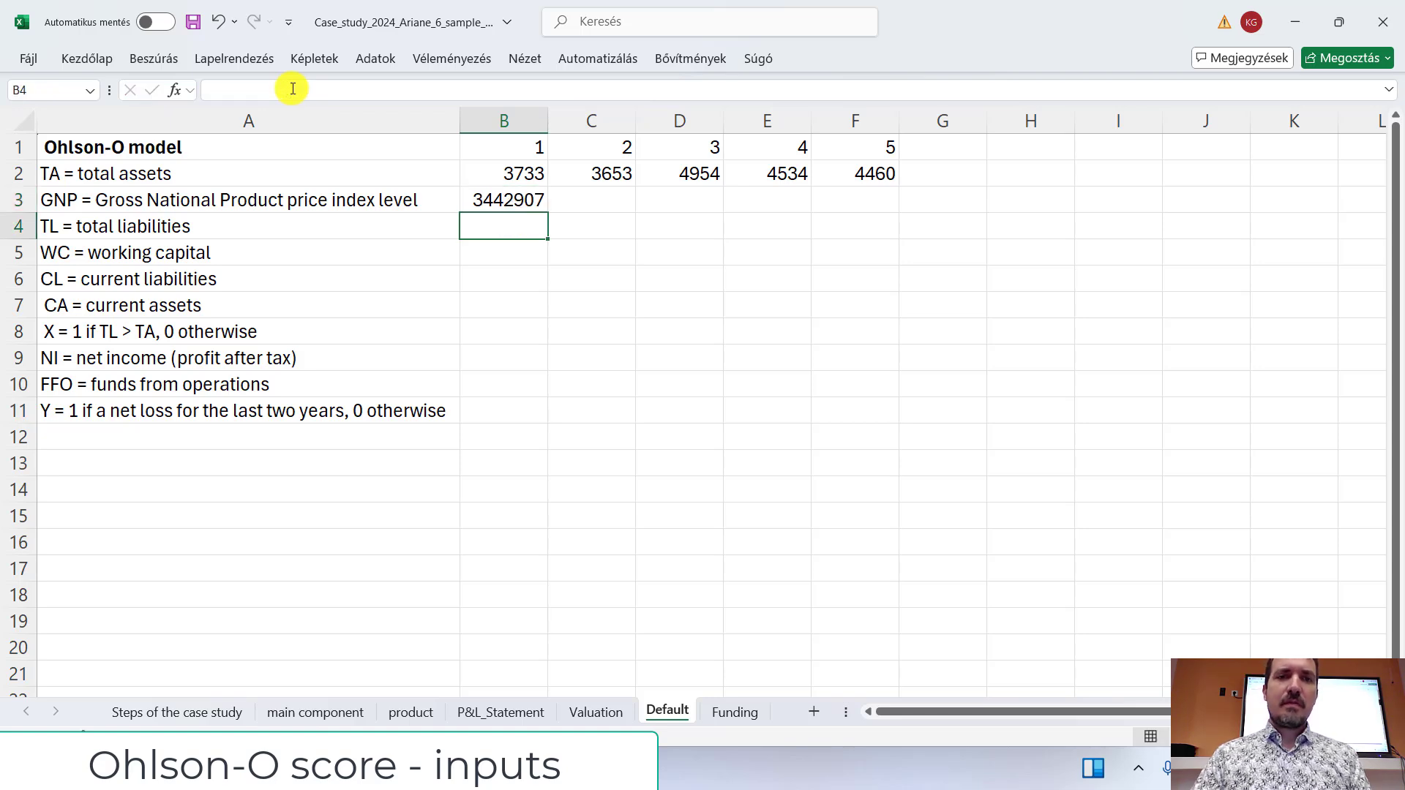
{"action": "left_click", "coordinate": [523, 204]}
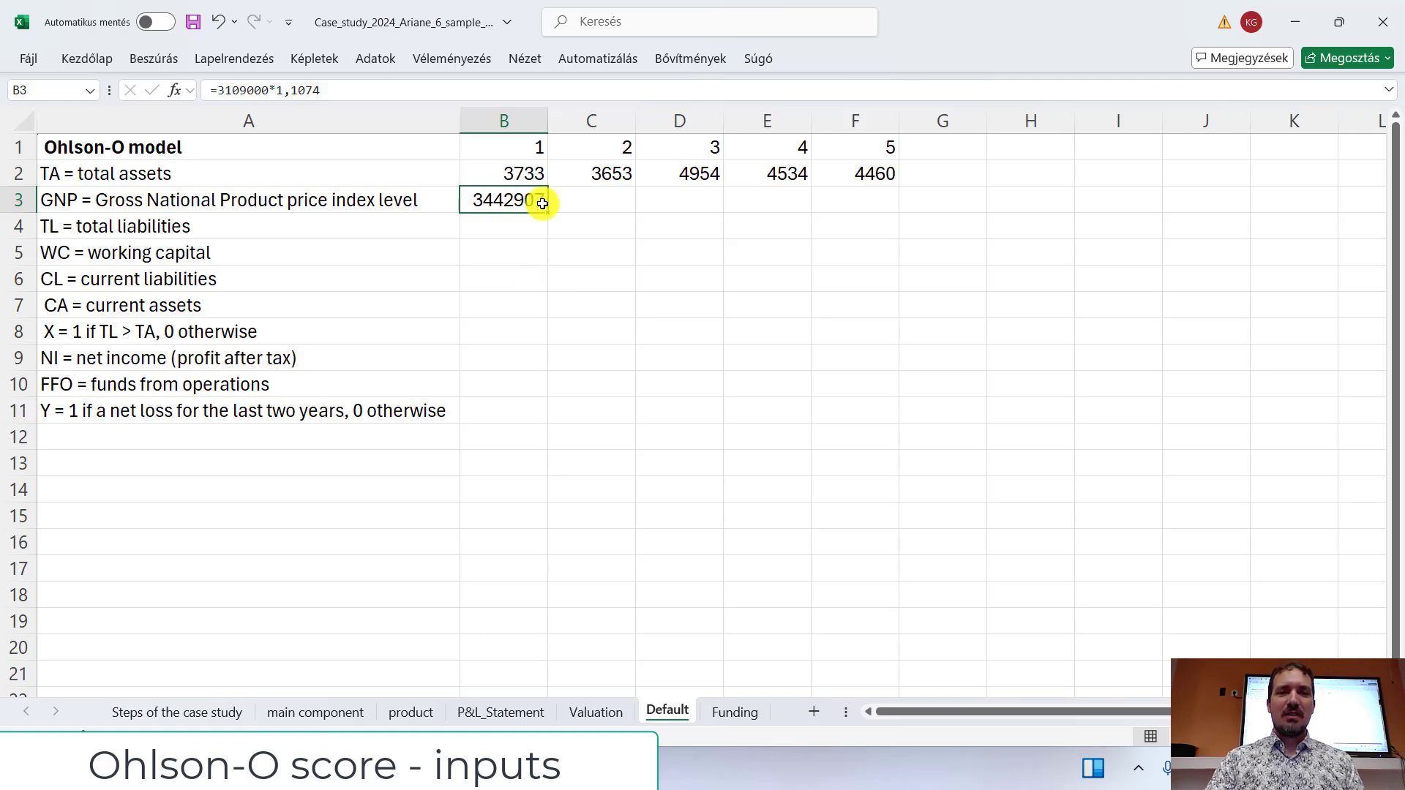
{"action": "left_click_drag", "start_coordinate": [548, 212], "coordinate": [925, 234]}
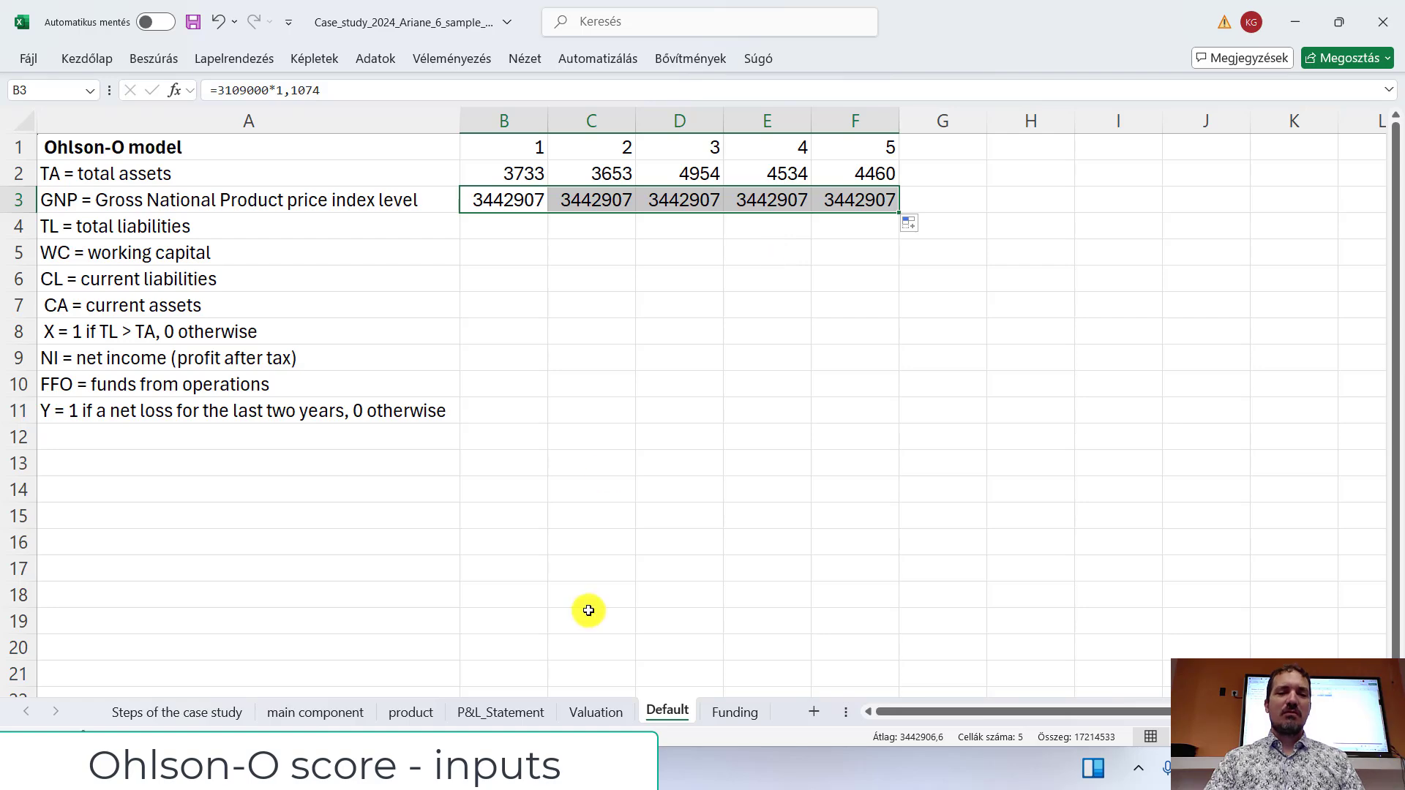
Step: Switch to the browser, leave the EUR/USD quote and search Google for France's GDP growth forecast
{"action": "key", "text": "alt+Tab"}
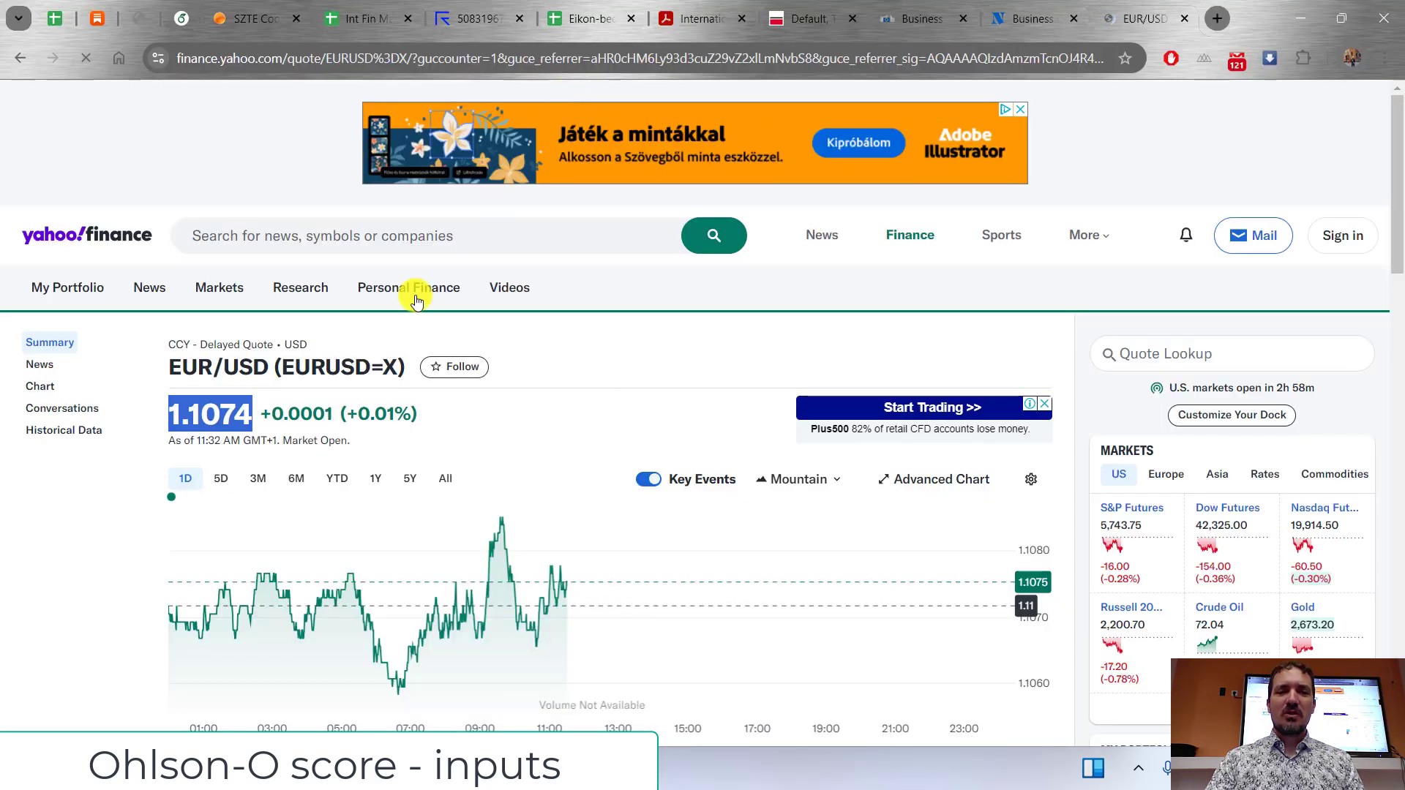
{"action": "key", "text": "alt+Left"}
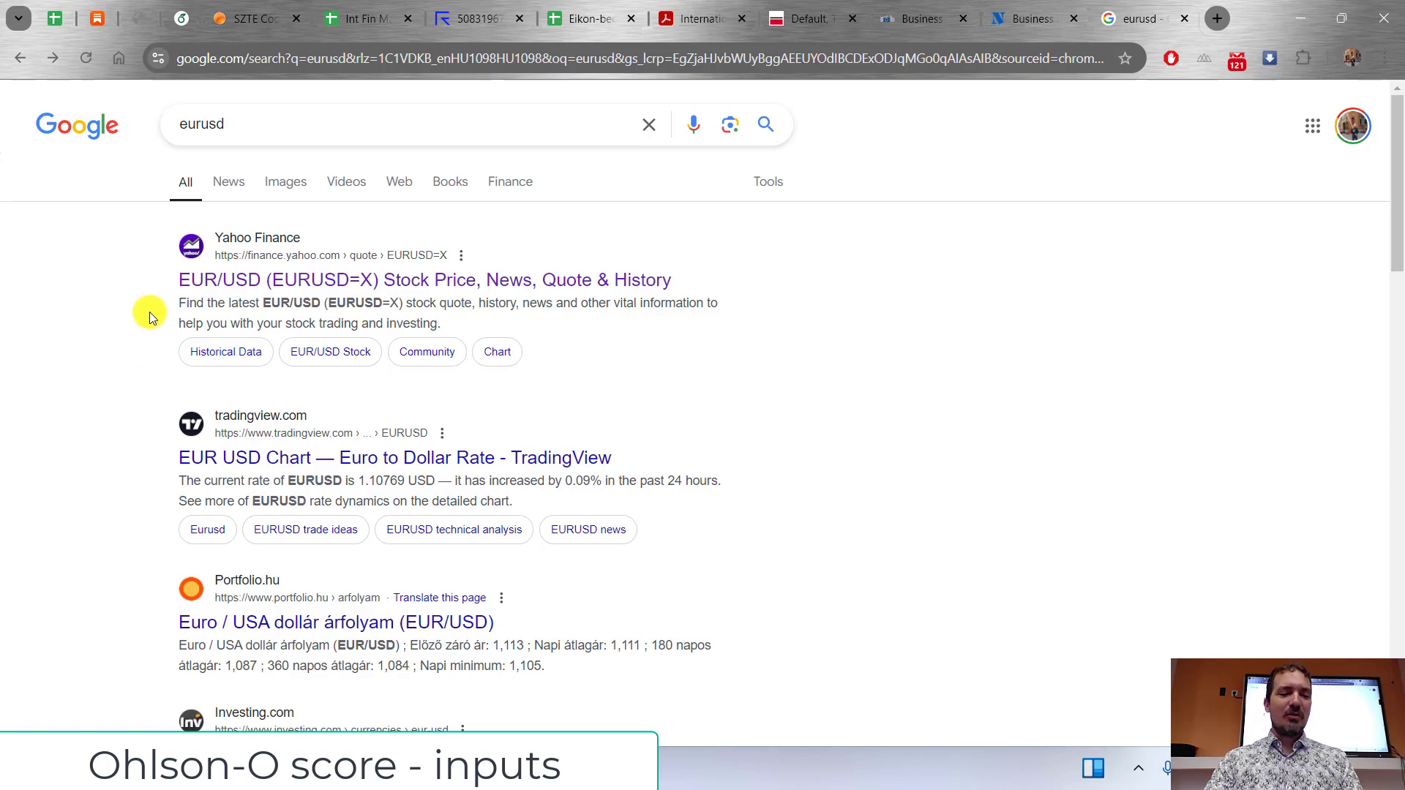
{"action": "left_click", "coordinate": [226, 55]}
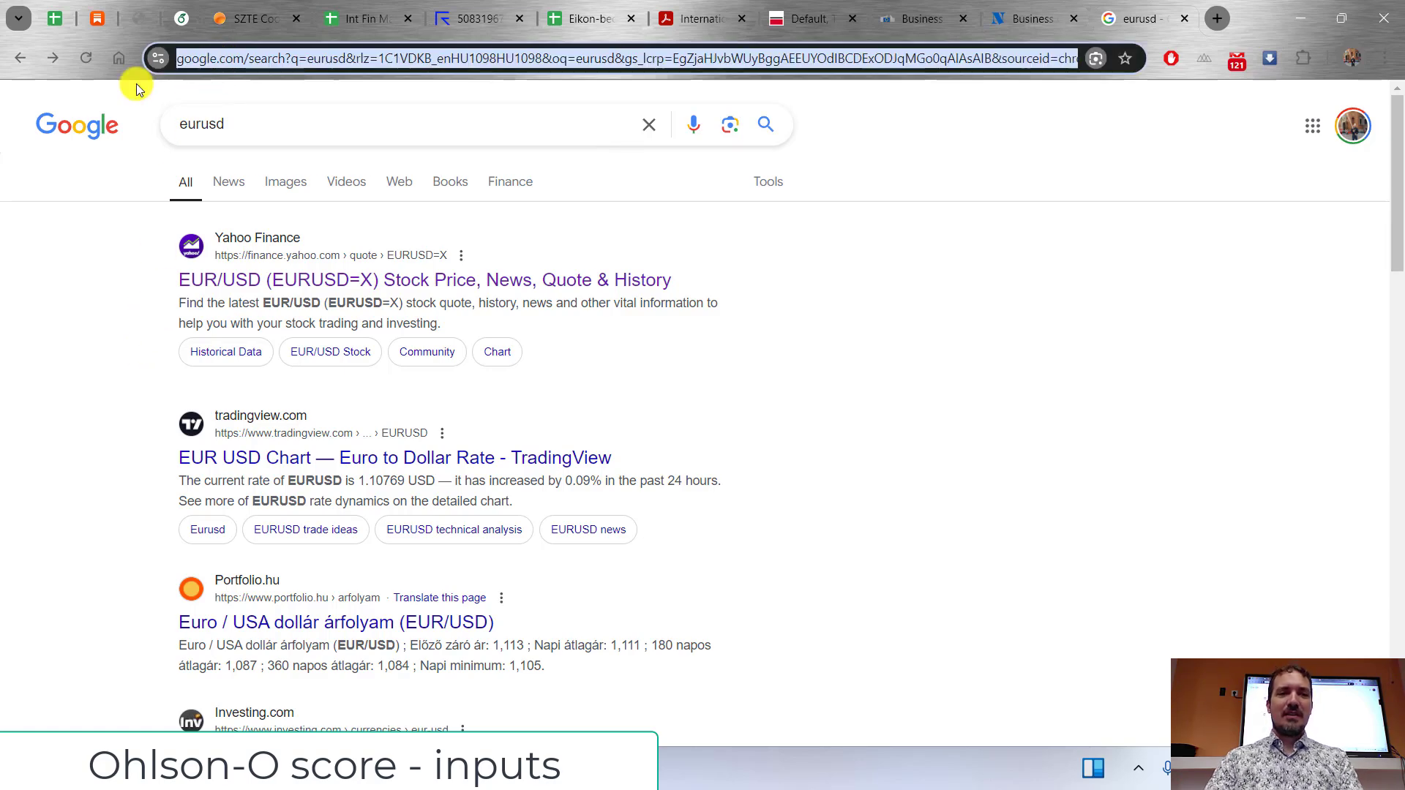
{"action": "type", "text": "france "}
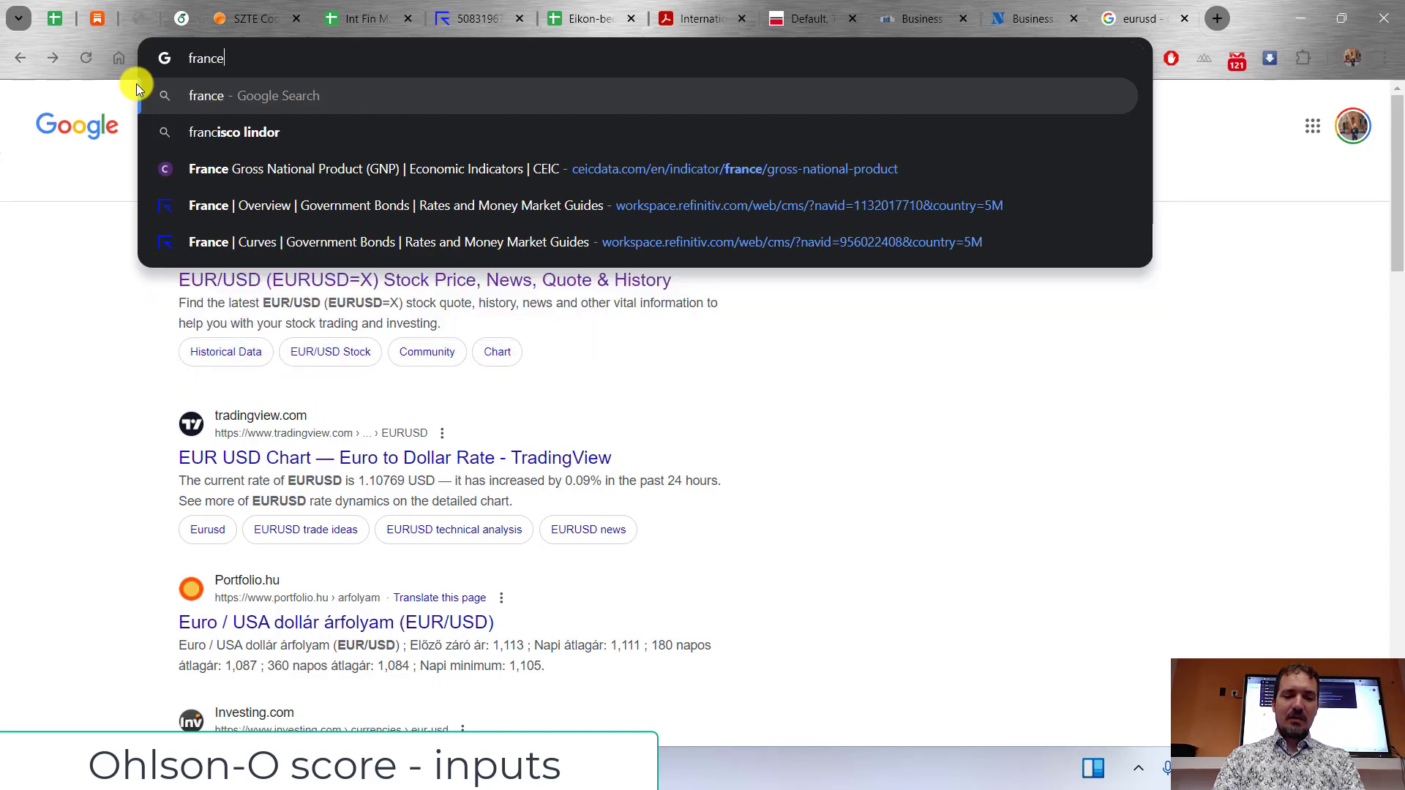
{"action": "type", "text": "gdp"}
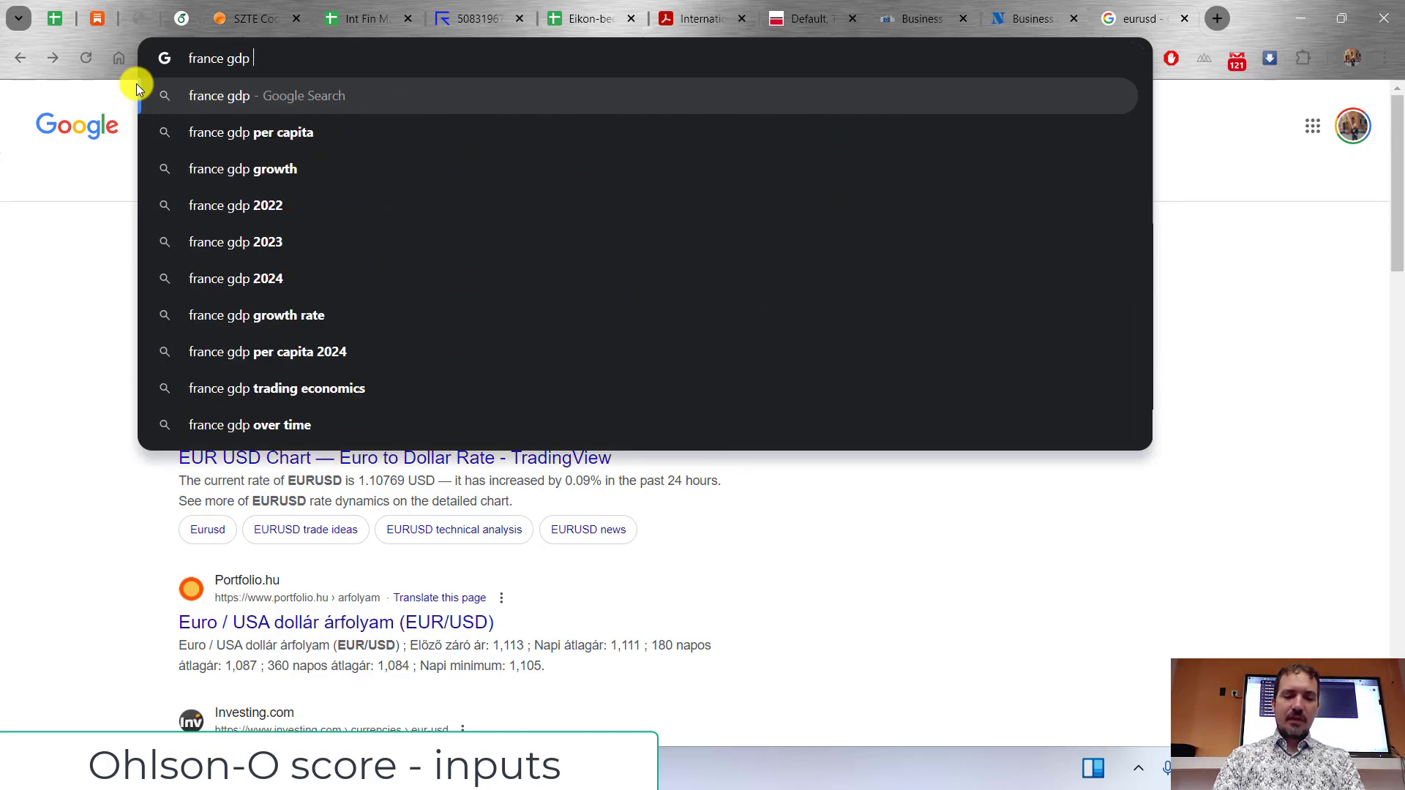
{"action": "type", "text": " growth "}
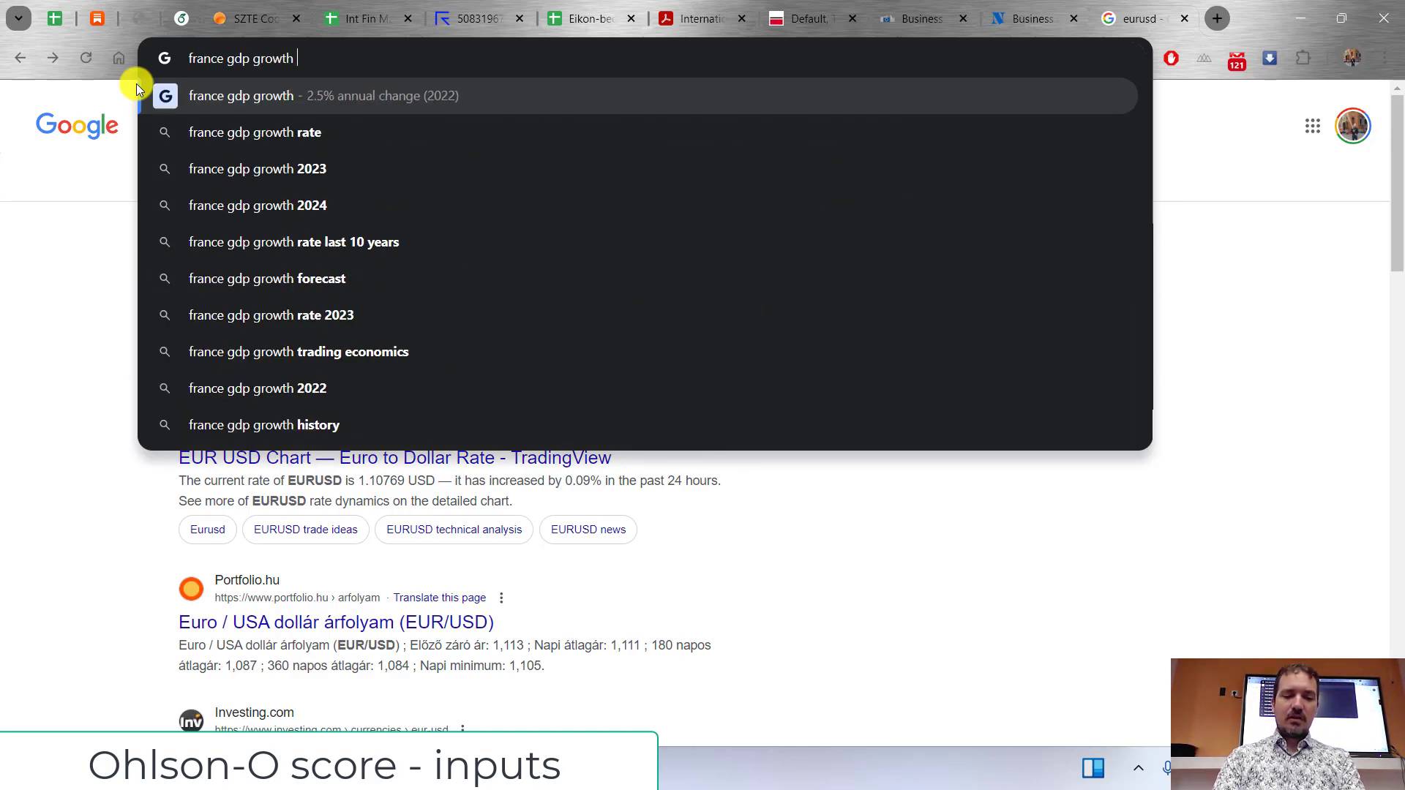
{"action": "type", "text": "foreacas"}
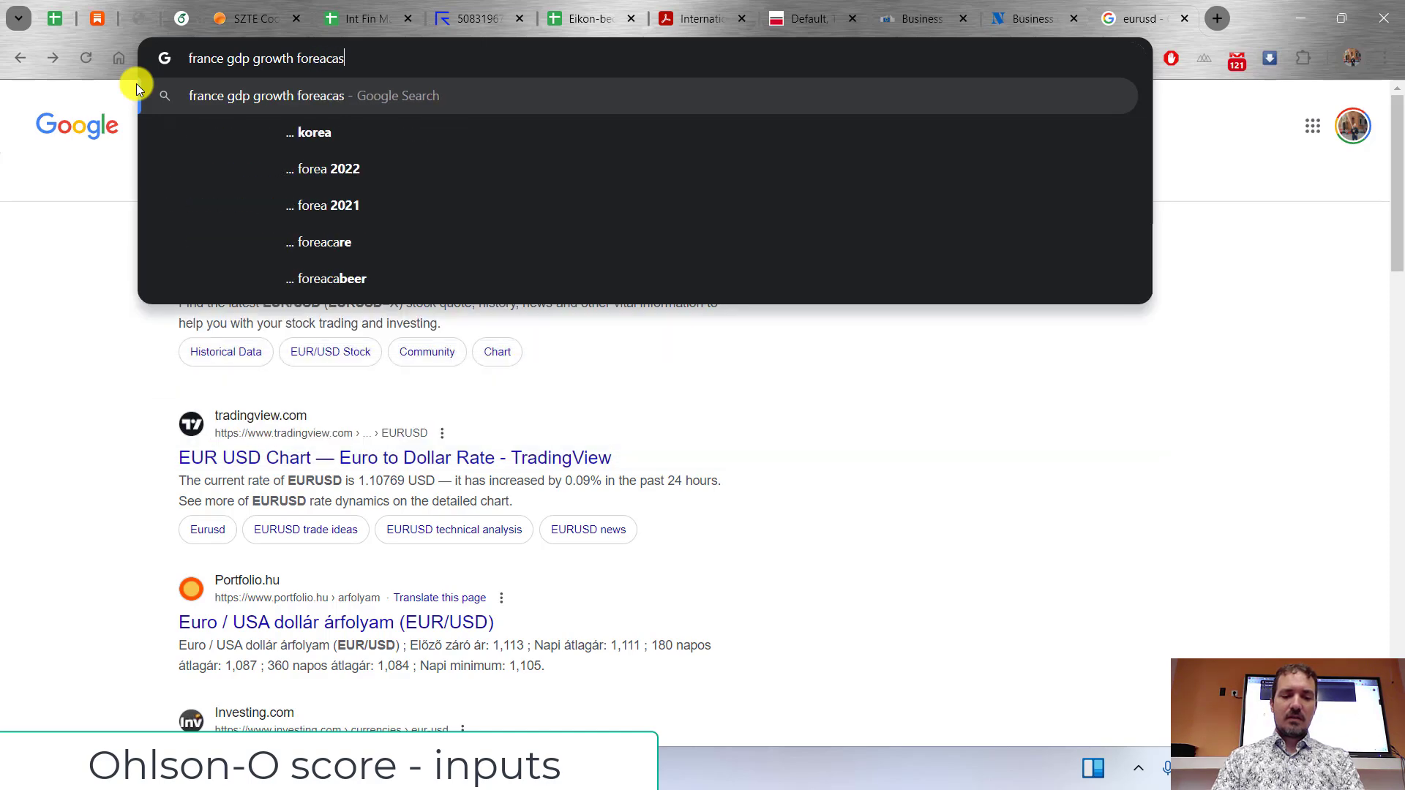
{"action": "type", "text": "zt"}
{"action": "key", "text": "Return"}
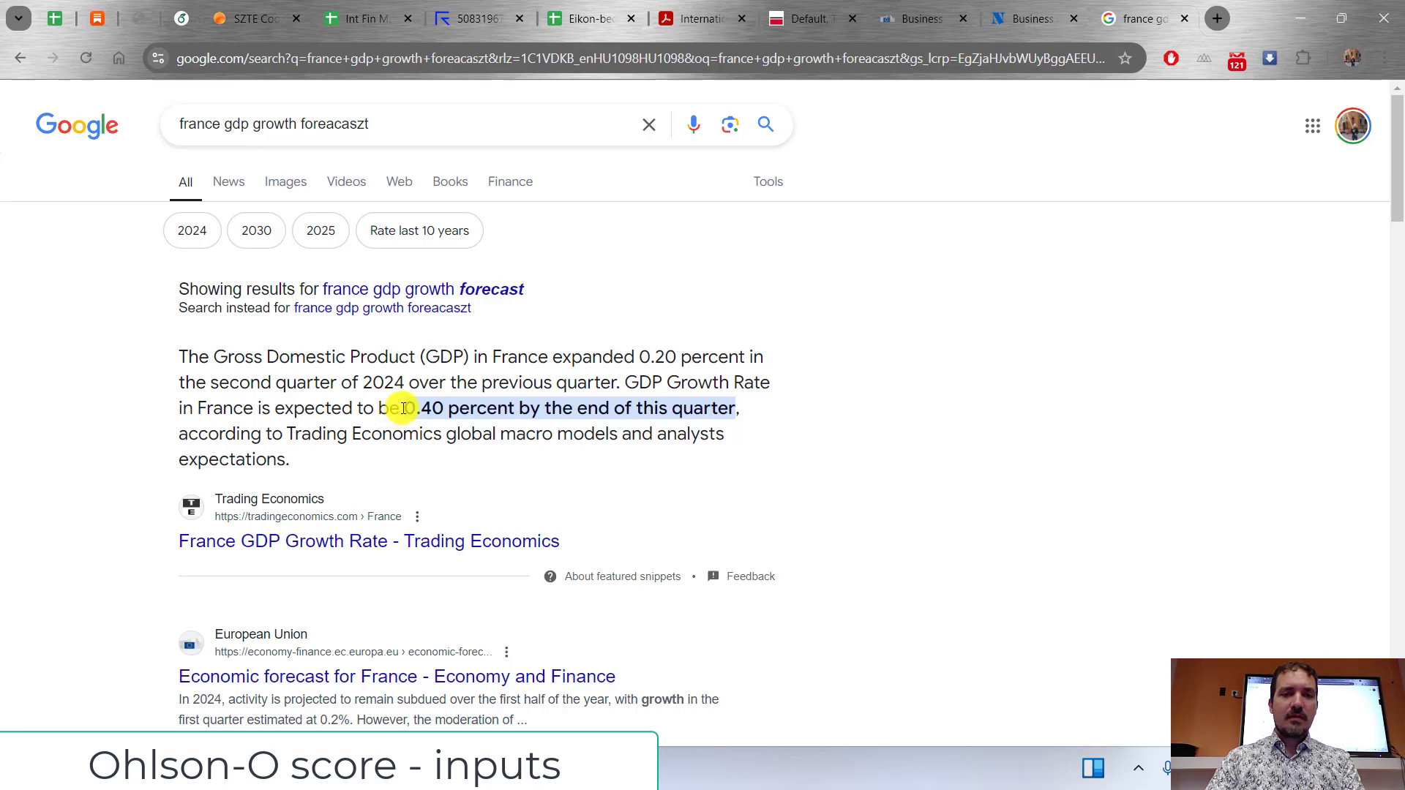
Step: Open the Trading Economics France GDP Growth Rate page and examine its growth chart, release calendar and related indicators table
{"action": "left_click", "coordinate": [284, 543]}
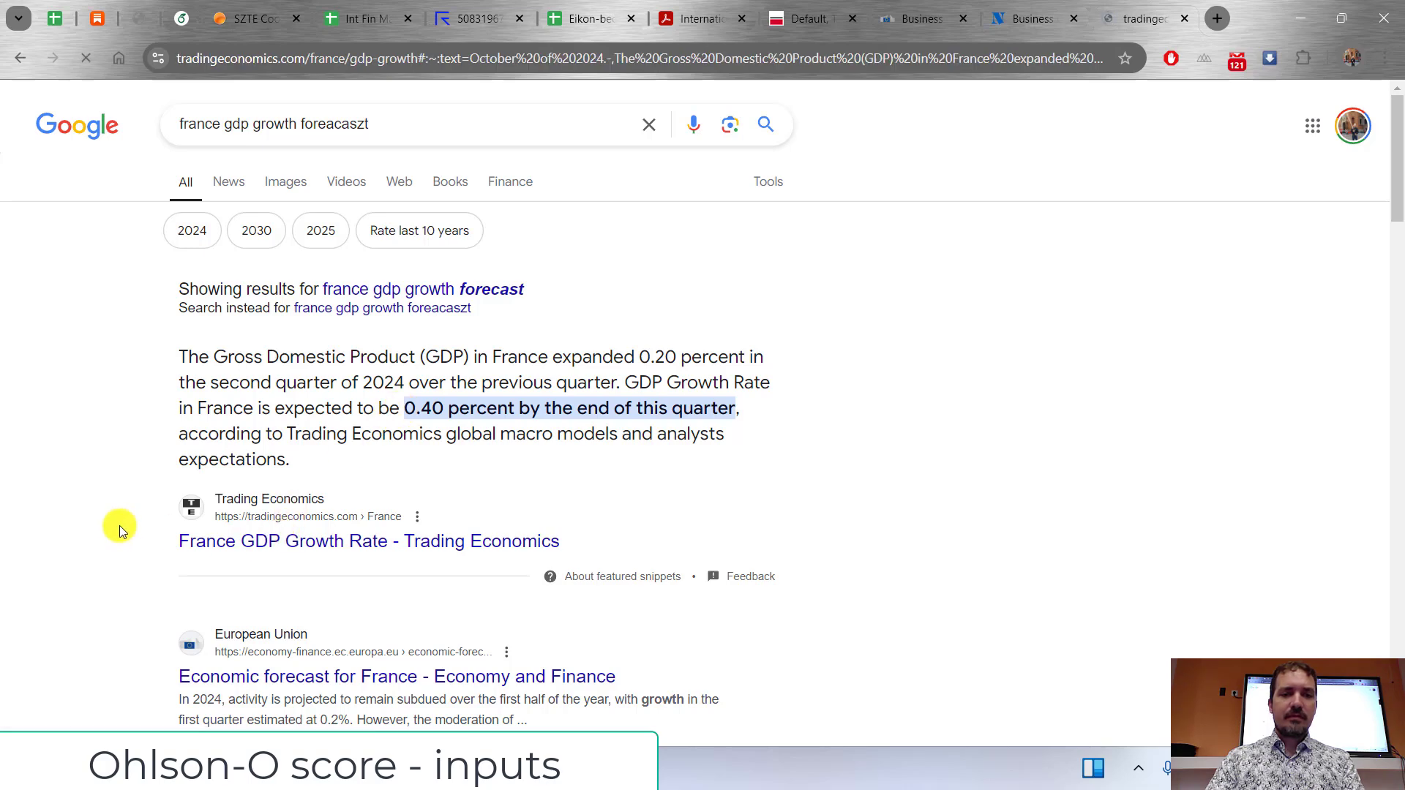
{"action": "scroll", "coordinate": [59, 545], "scroll_direction": "down", "scroll_amount": 3}
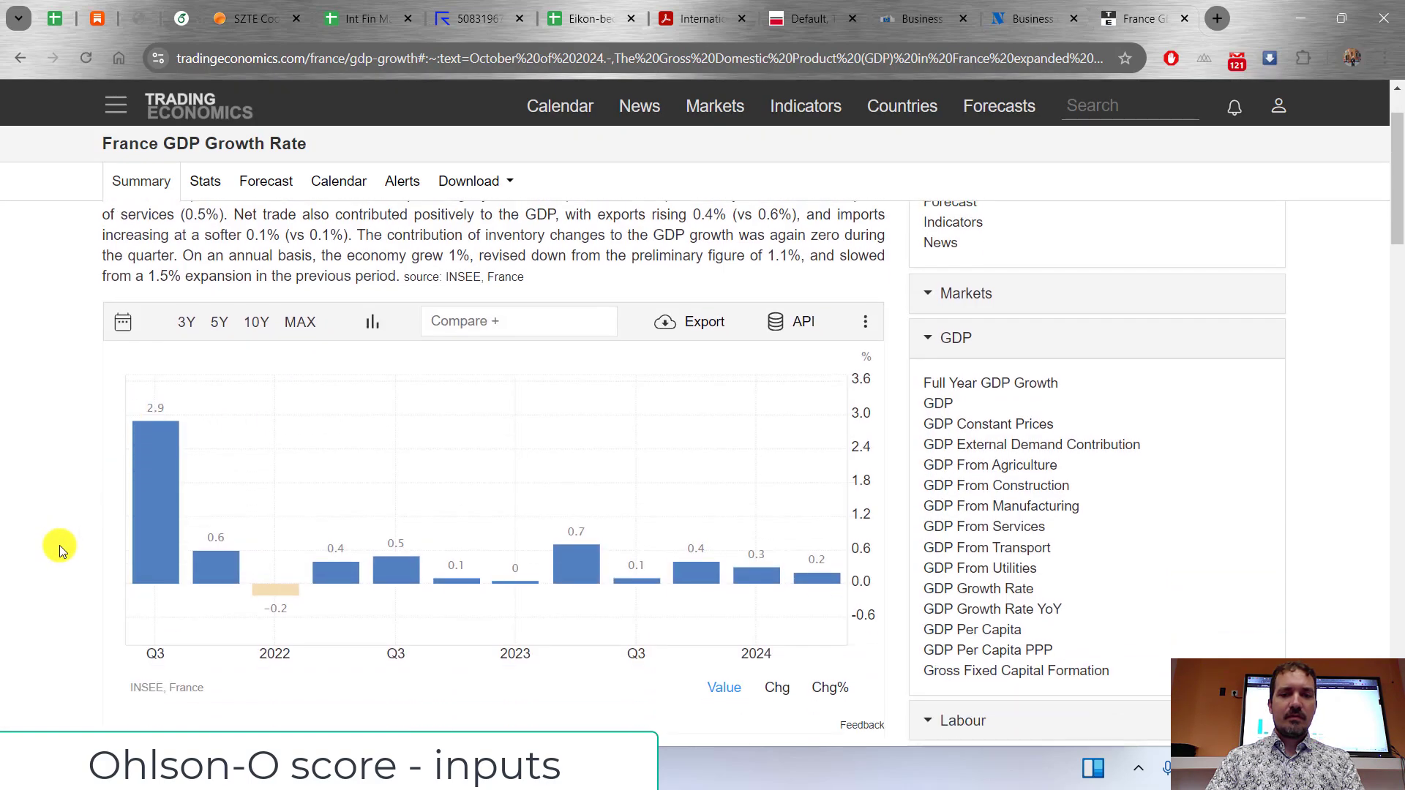
{"action": "scroll", "coordinate": [59, 546], "scroll_direction": "down", "scroll_amount": 3}
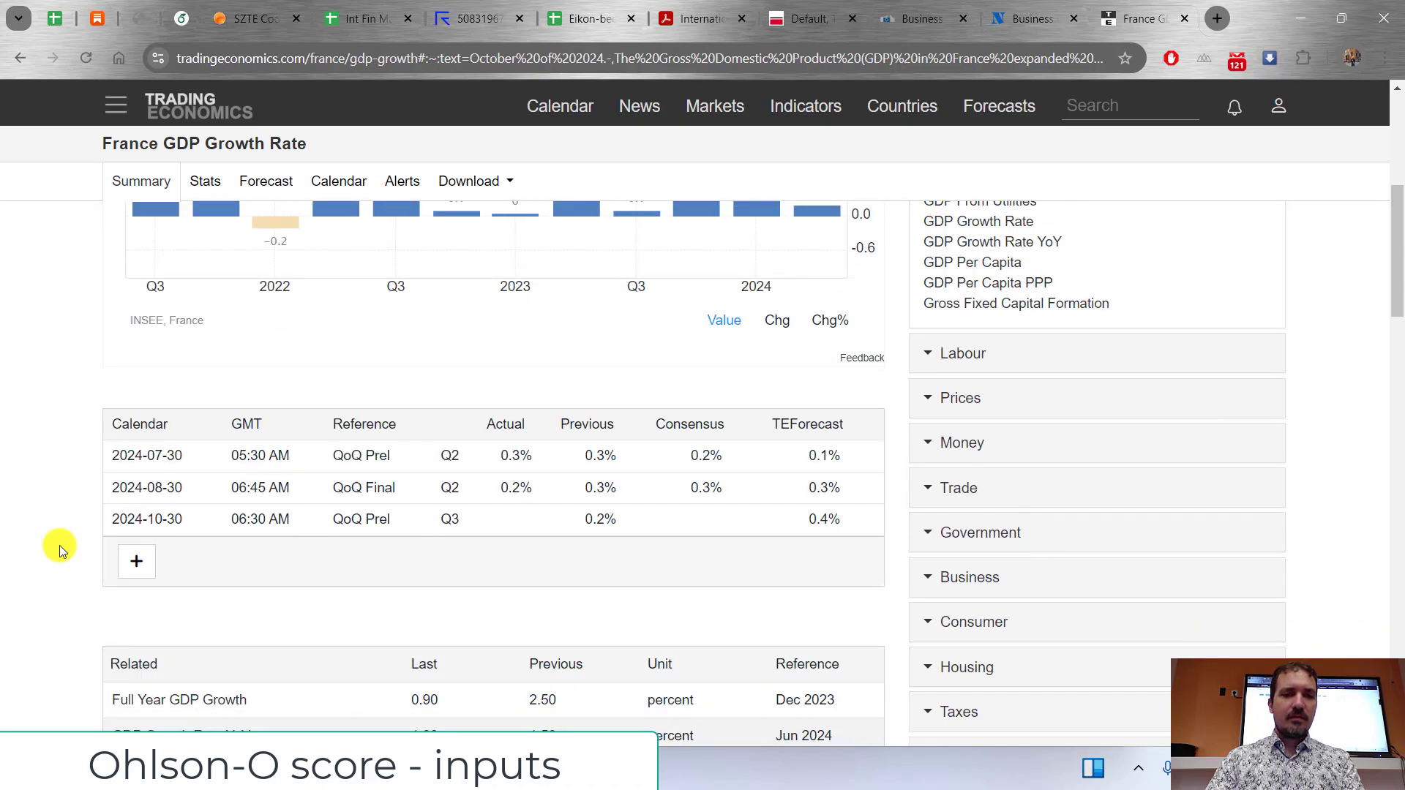
{"action": "scroll", "coordinate": [59, 545], "scroll_direction": "down", "scroll_amount": 1}
{"action": "scroll", "coordinate": [60, 546], "scroll_direction": "down", "scroll_amount": 3}
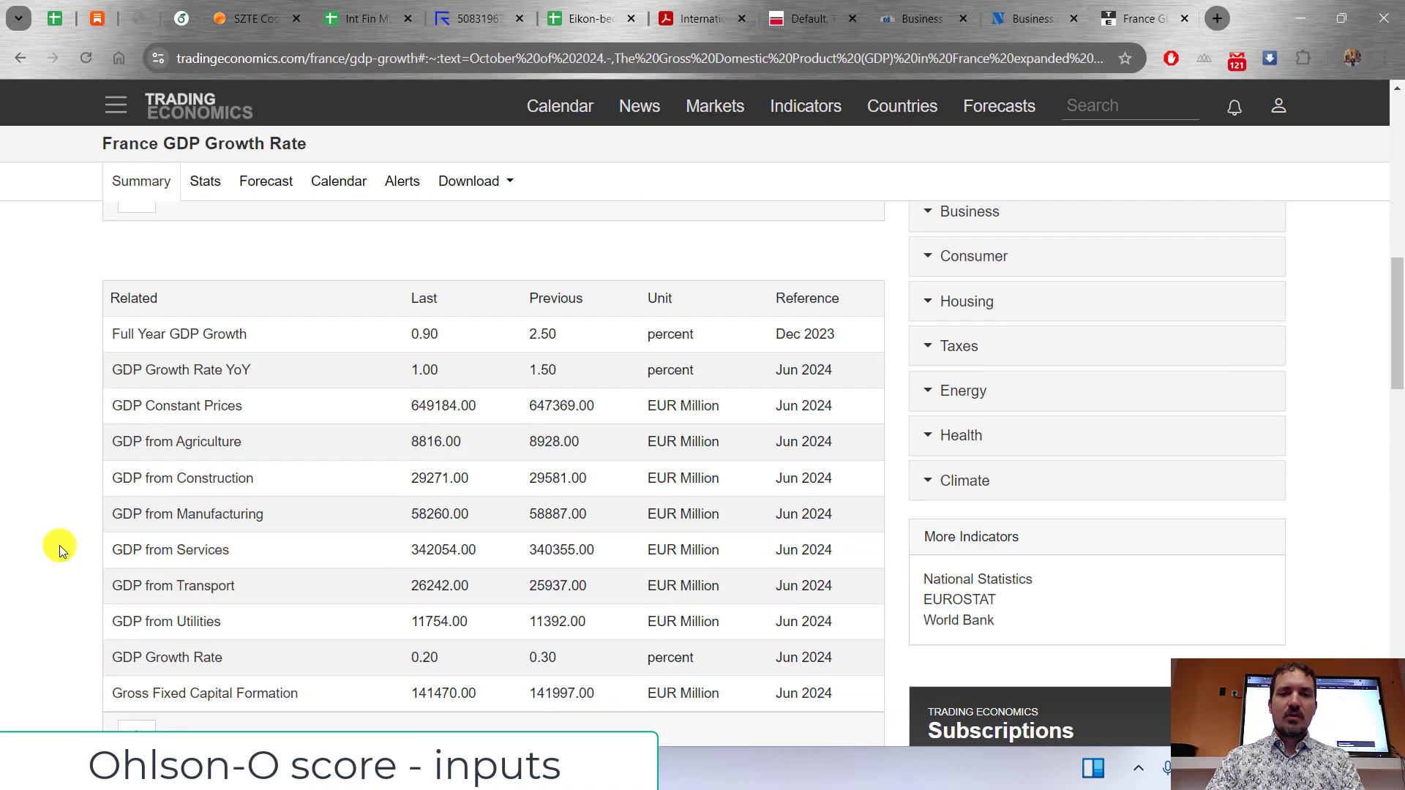
{"action": "scroll", "coordinate": [60, 546], "scroll_direction": "up", "scroll_amount": 7}
{"action": "scroll", "coordinate": [59, 545], "scroll_direction": "up", "scroll_amount": 1}
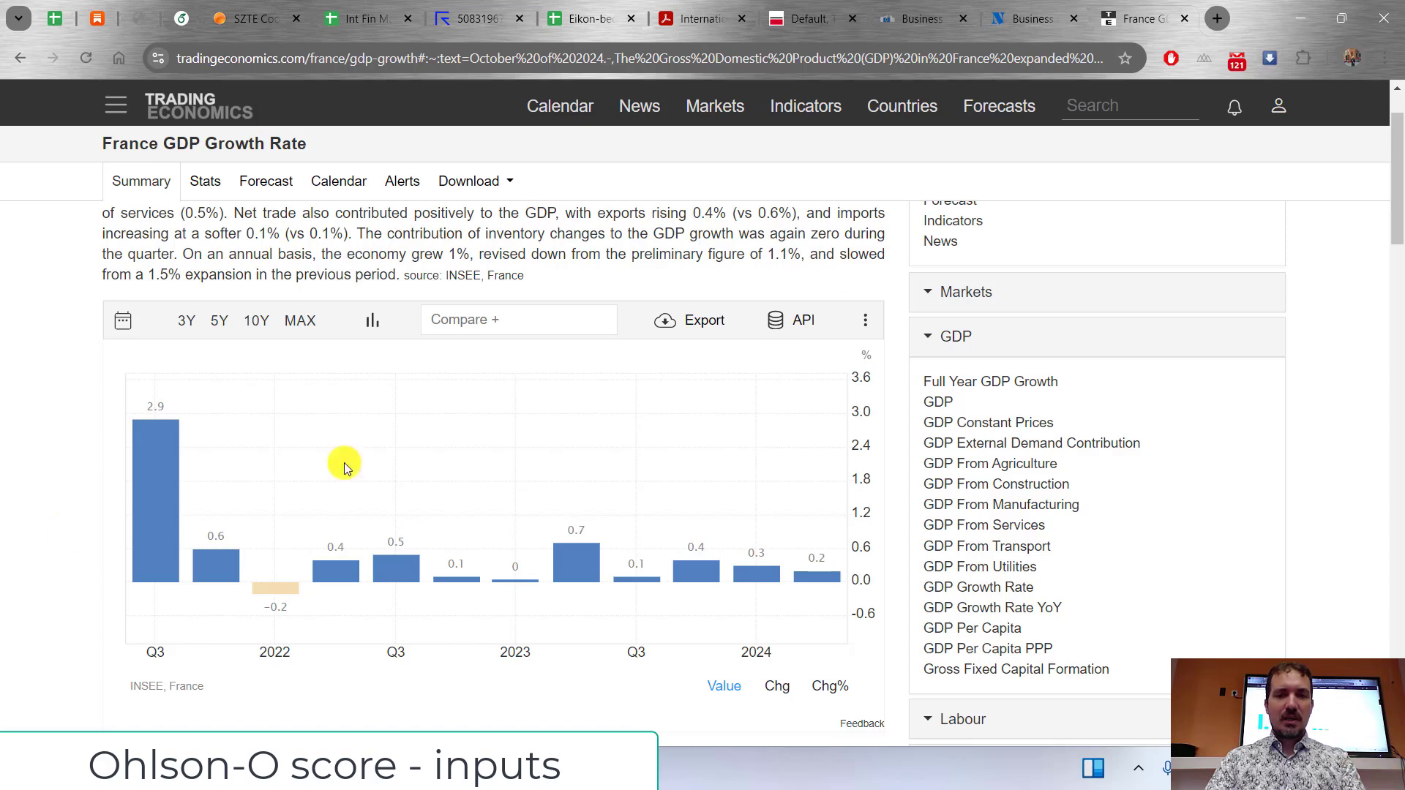
Step: Back in Excel, enter total liabilities in B4 as ='P&L_Statement'!M16+'P&L_Statement'!M18 and extend the formula across to F4
{"action": "key", "text": "alt+Tab"}
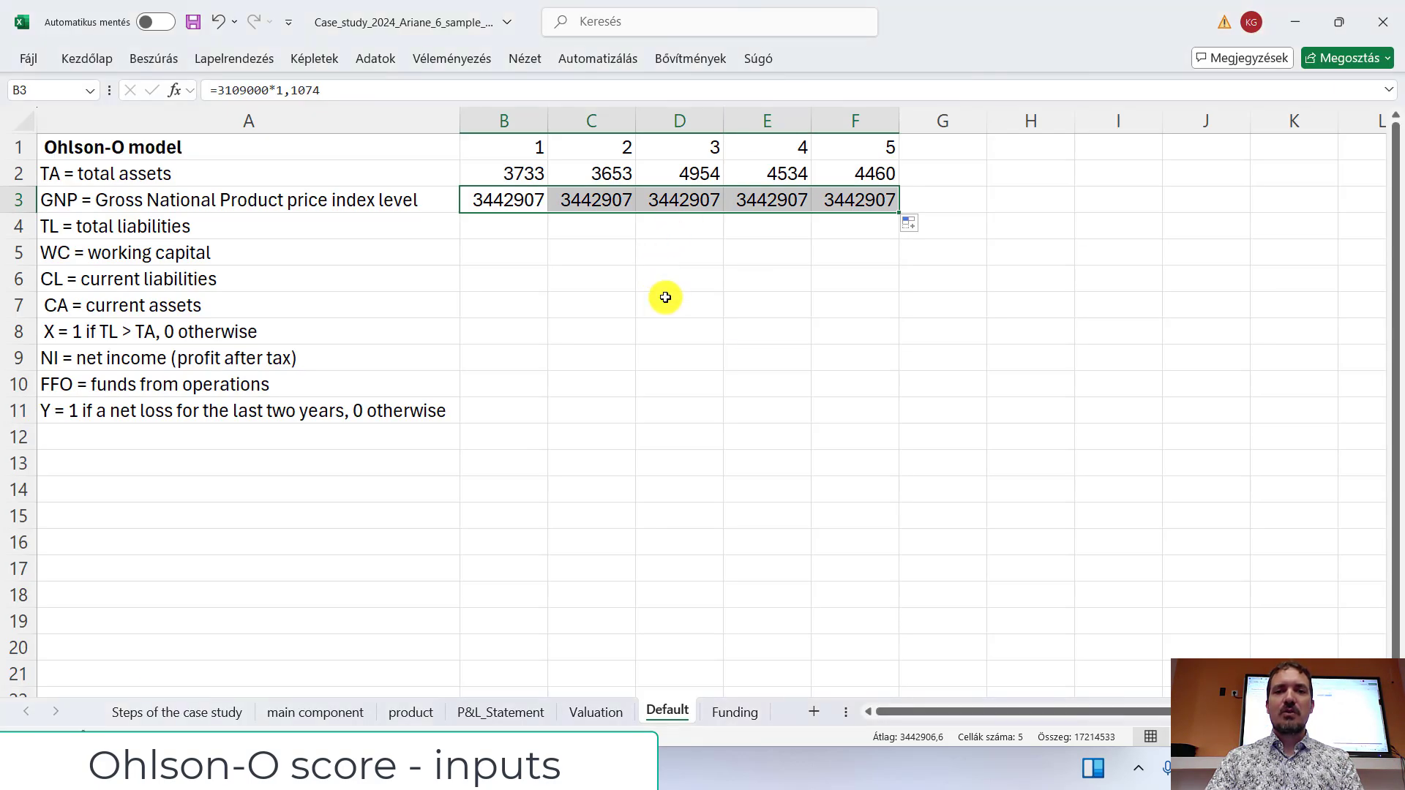
{"action": "left_click", "coordinate": [485, 232]}
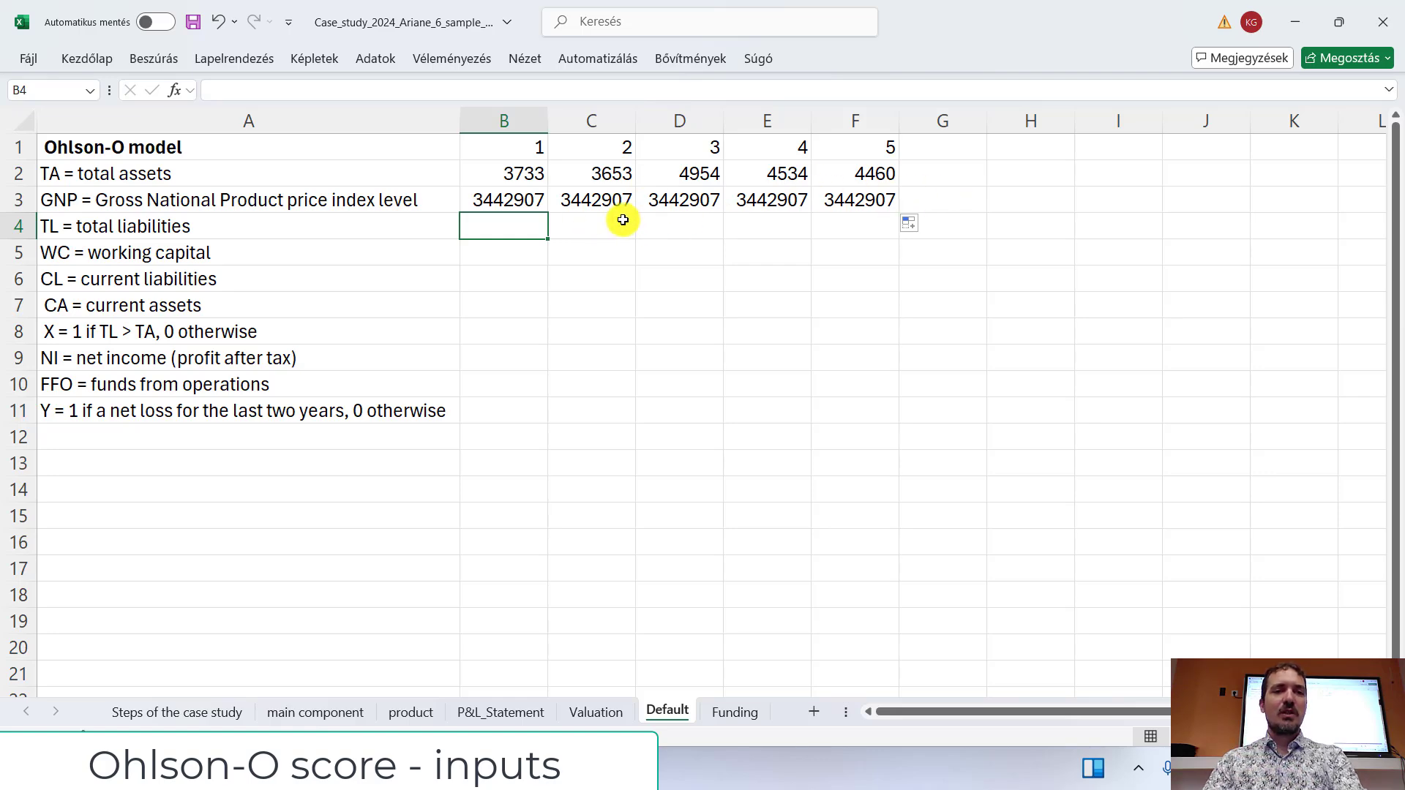
{"action": "type", "text": "="}
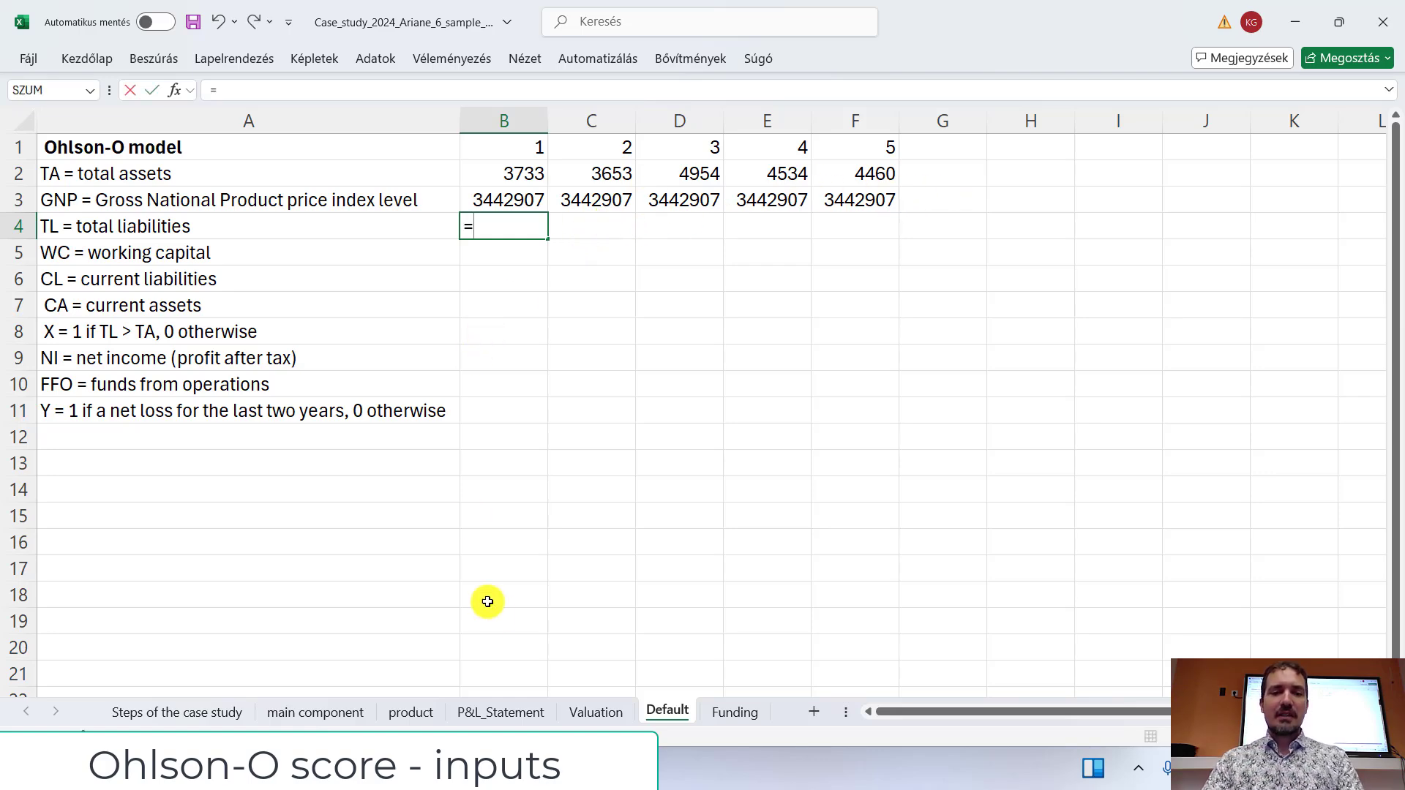
{"action": "left_click", "coordinate": [501, 712]}
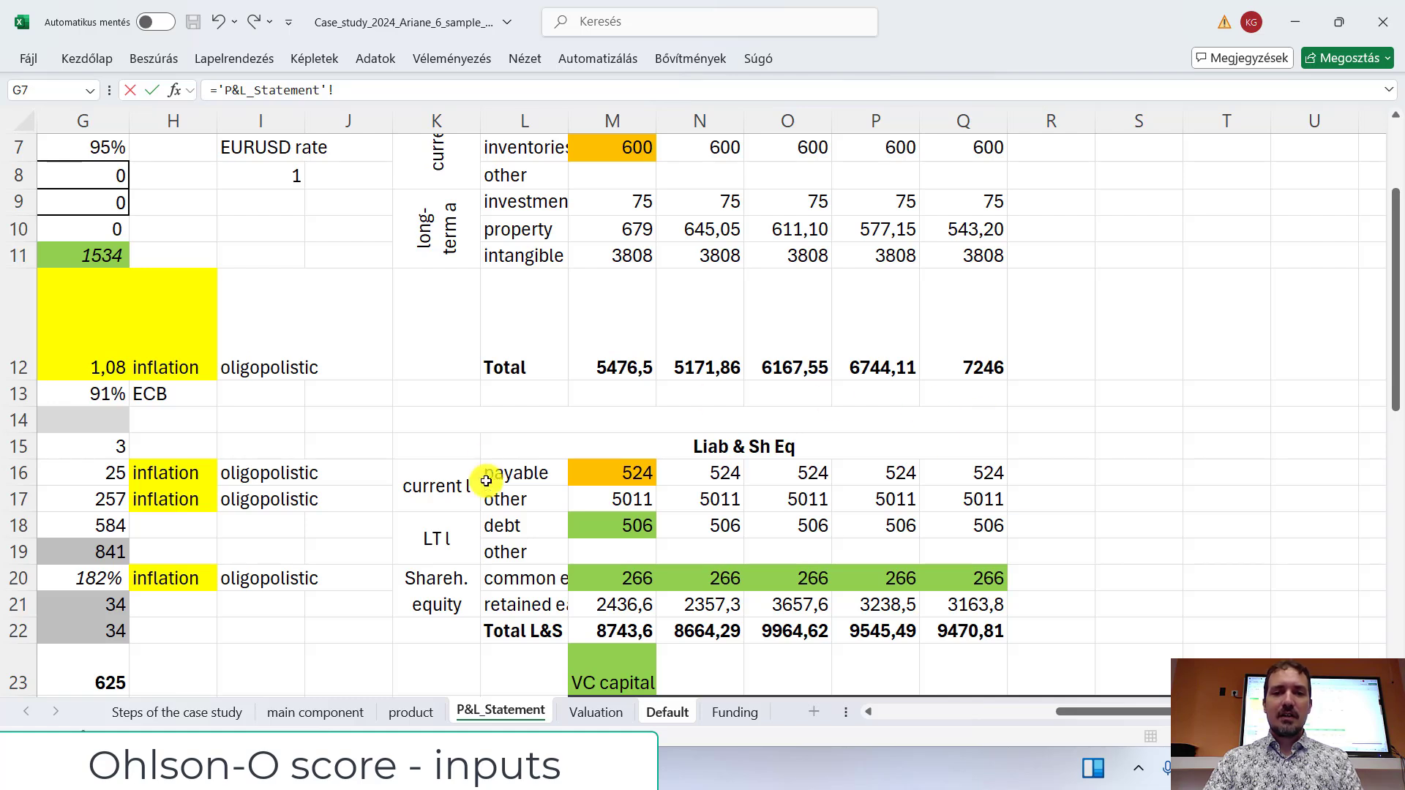
{"action": "left_click", "coordinate": [591, 467]}
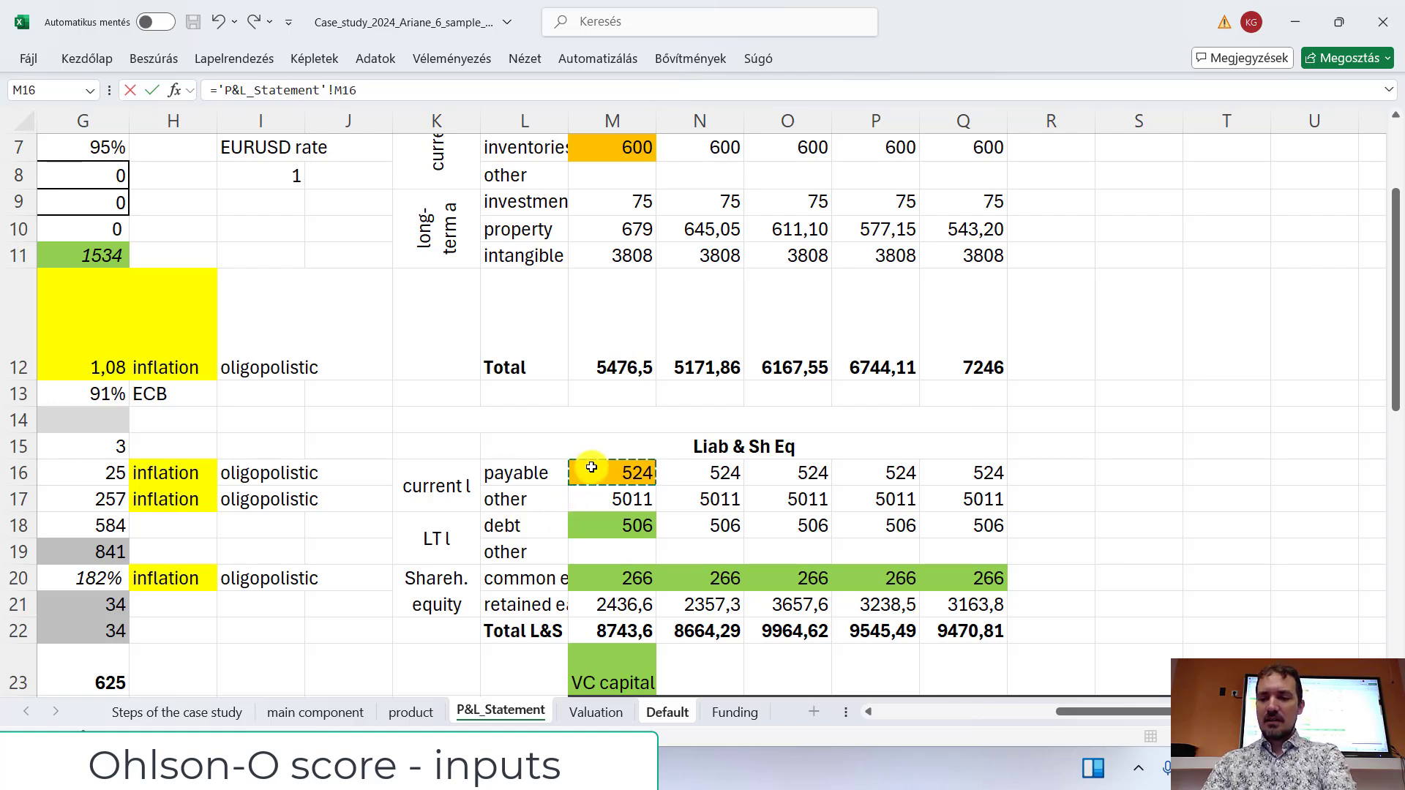
{"action": "type", "text": "+"}
{"action": "left_click", "coordinate": [605, 528]}
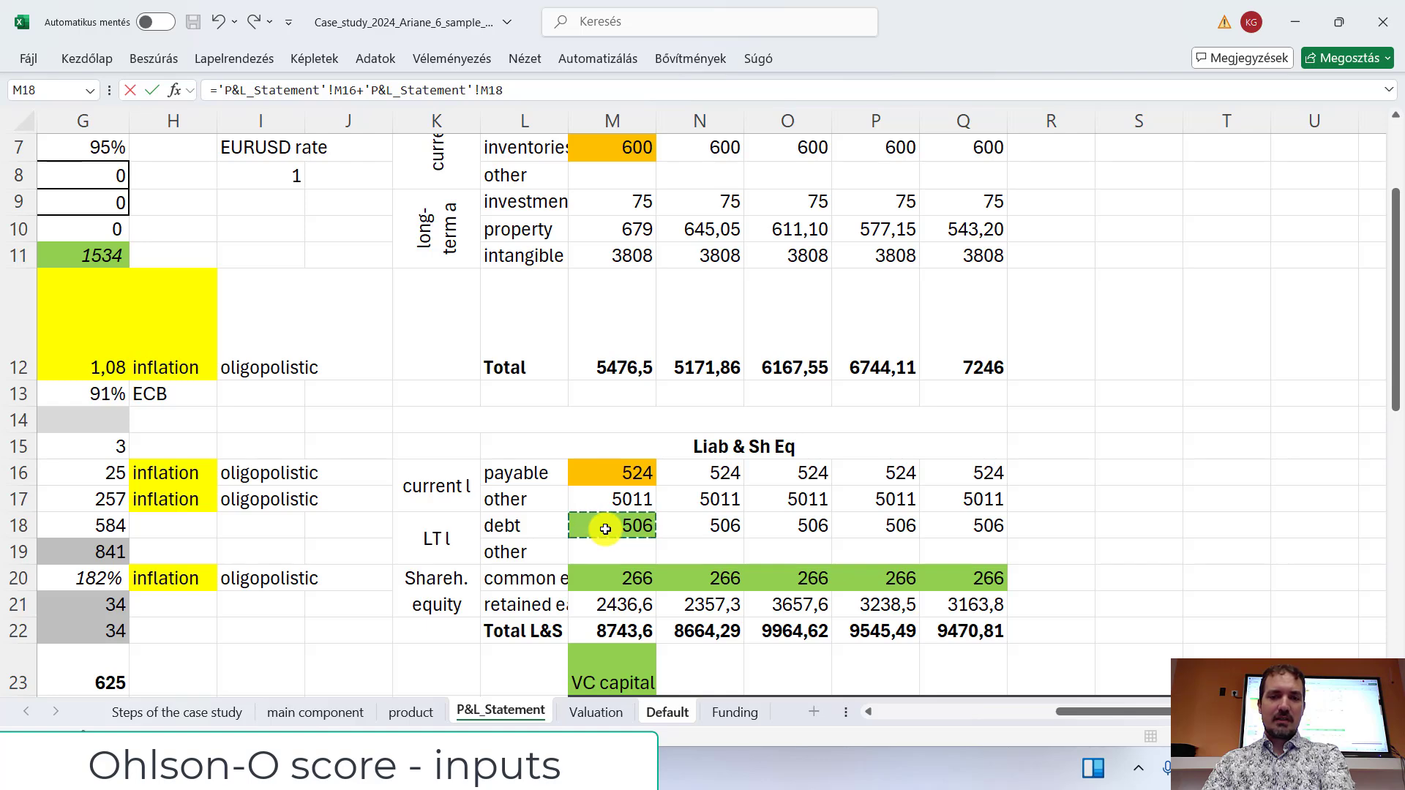
{"action": "key", "text": "Return"}
{"action": "left_click", "coordinate": [541, 240]}
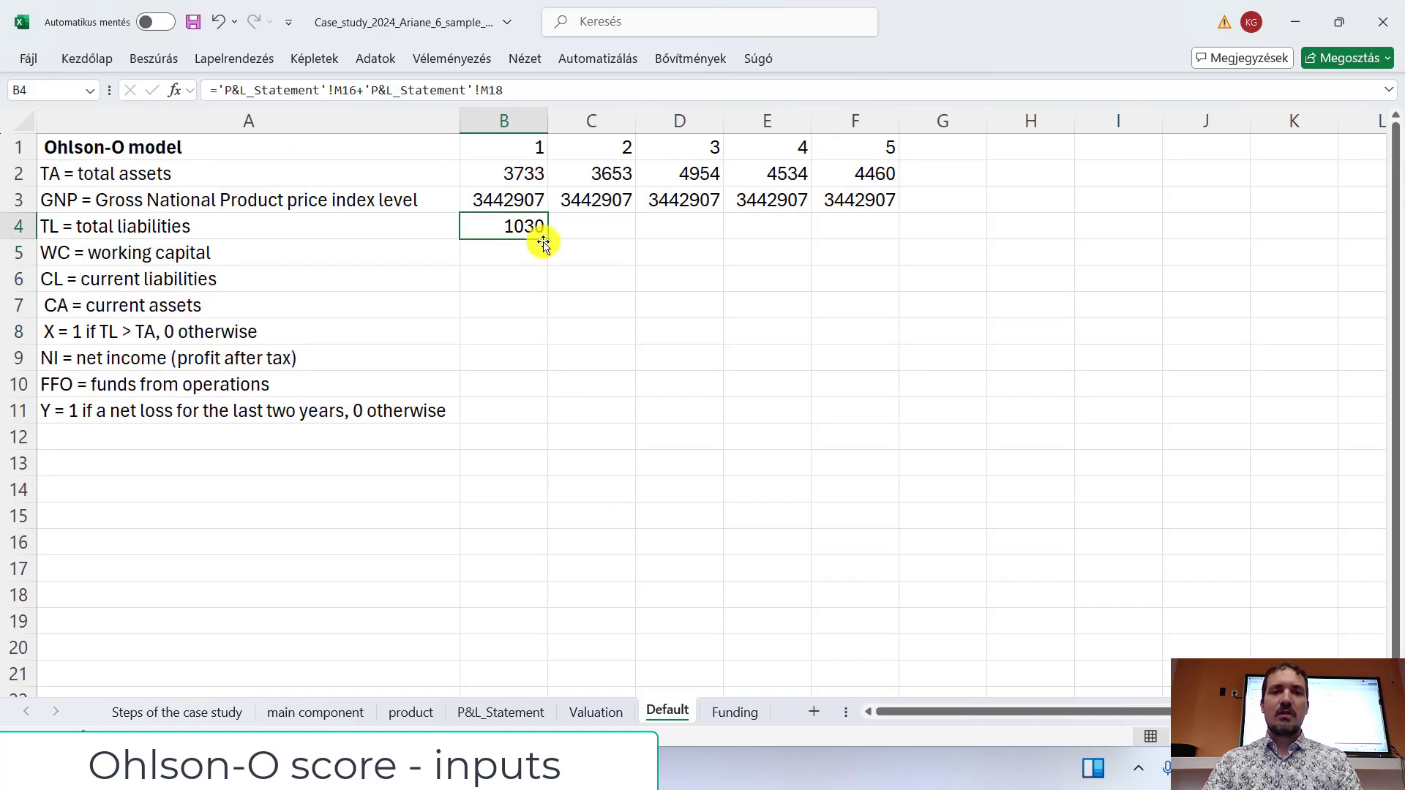
{"action": "left_click_drag", "start_coordinate": [544, 243], "coordinate": [900, 229]}
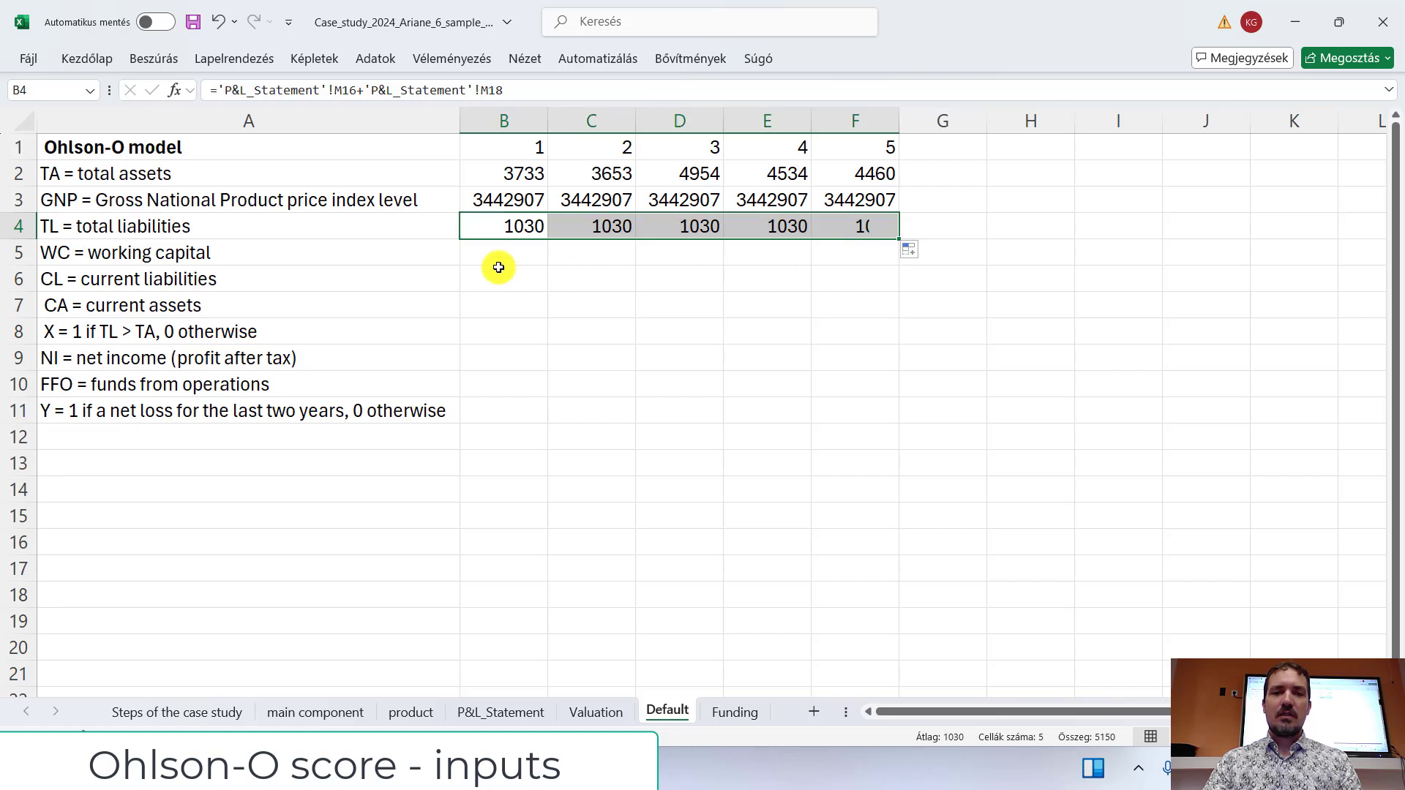
Step: Link current liabilities in B6 to the payables with ='P&L_Statement'!M16 and extend the formula across to F6
{"action": "left_click", "coordinate": [506, 252]}
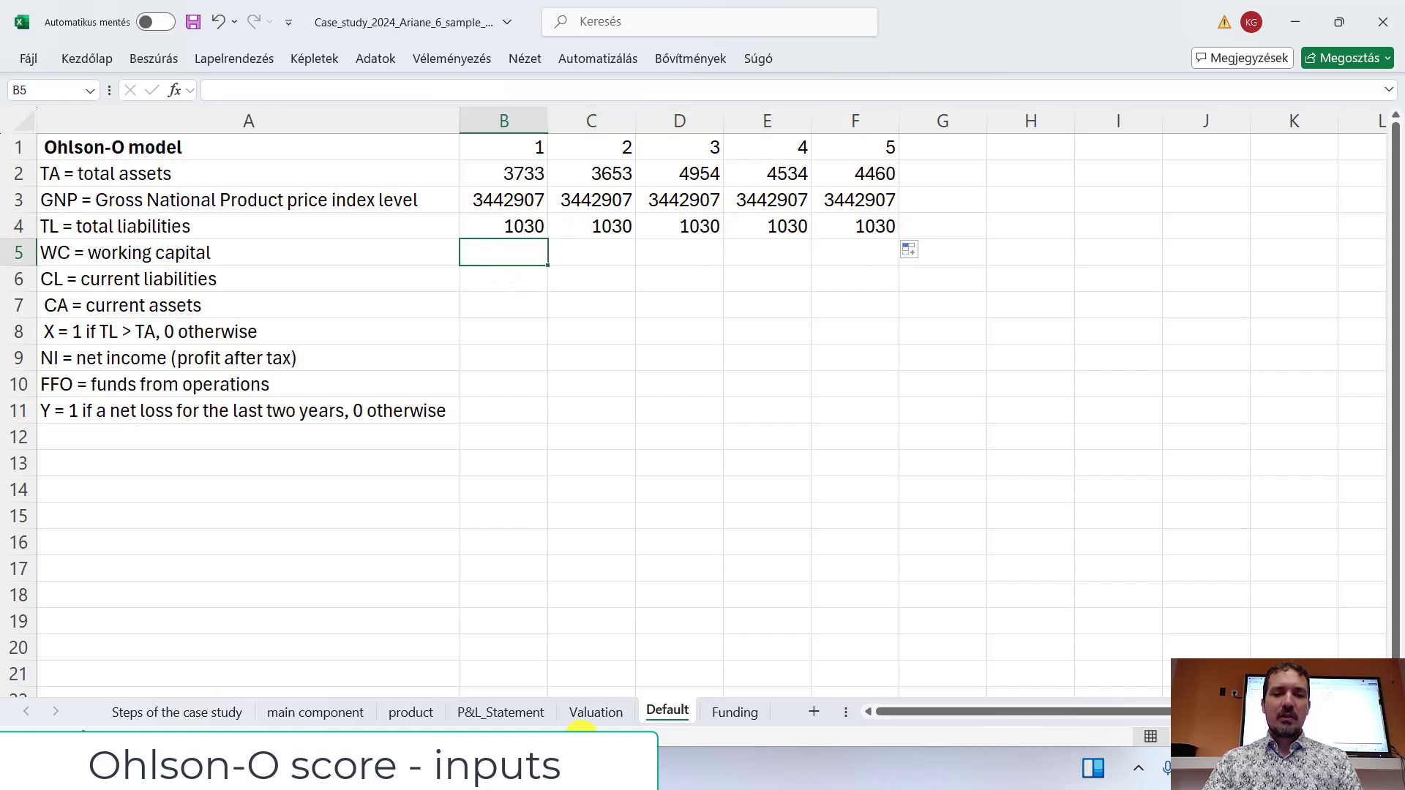
{"action": "left_click", "coordinate": [512, 282]}
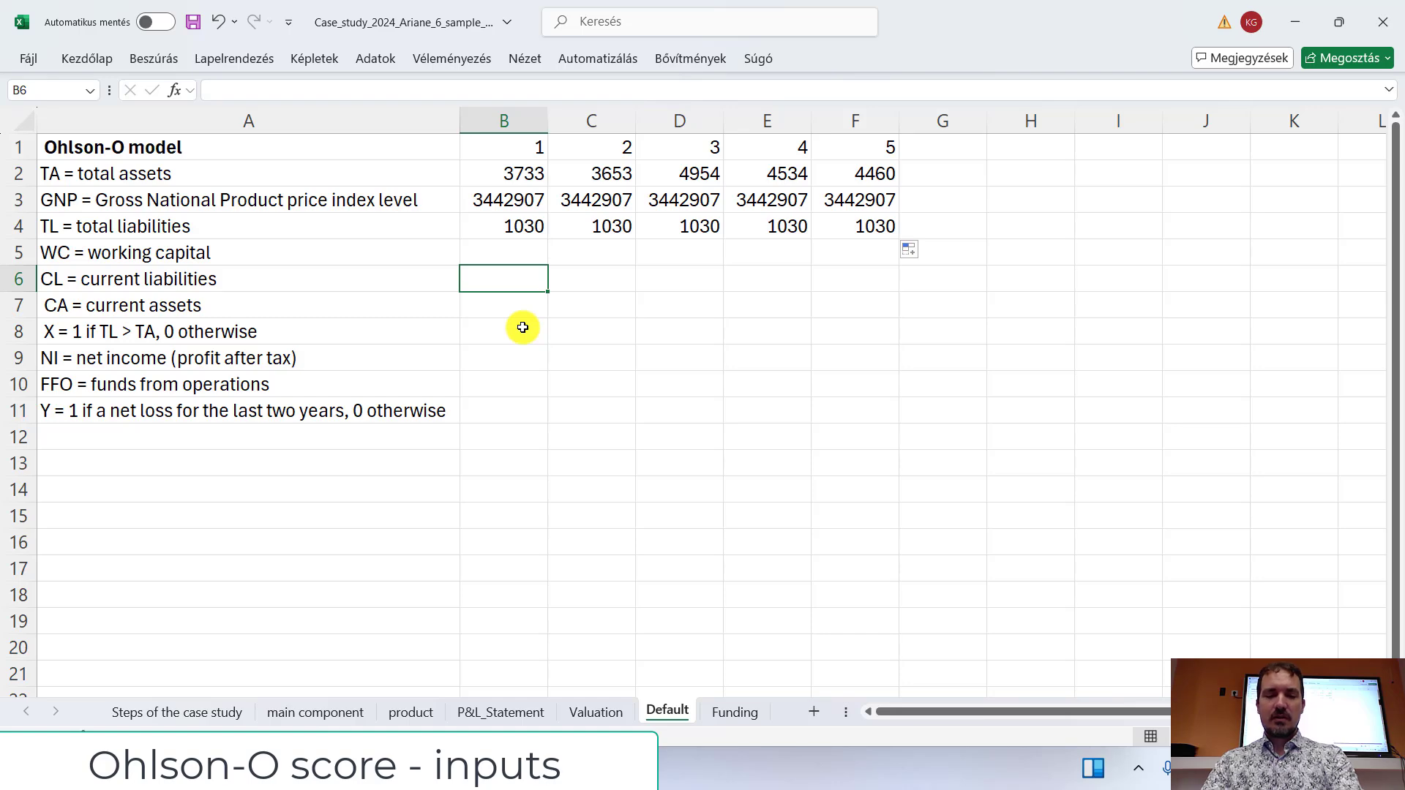
{"action": "type", "text": "="}
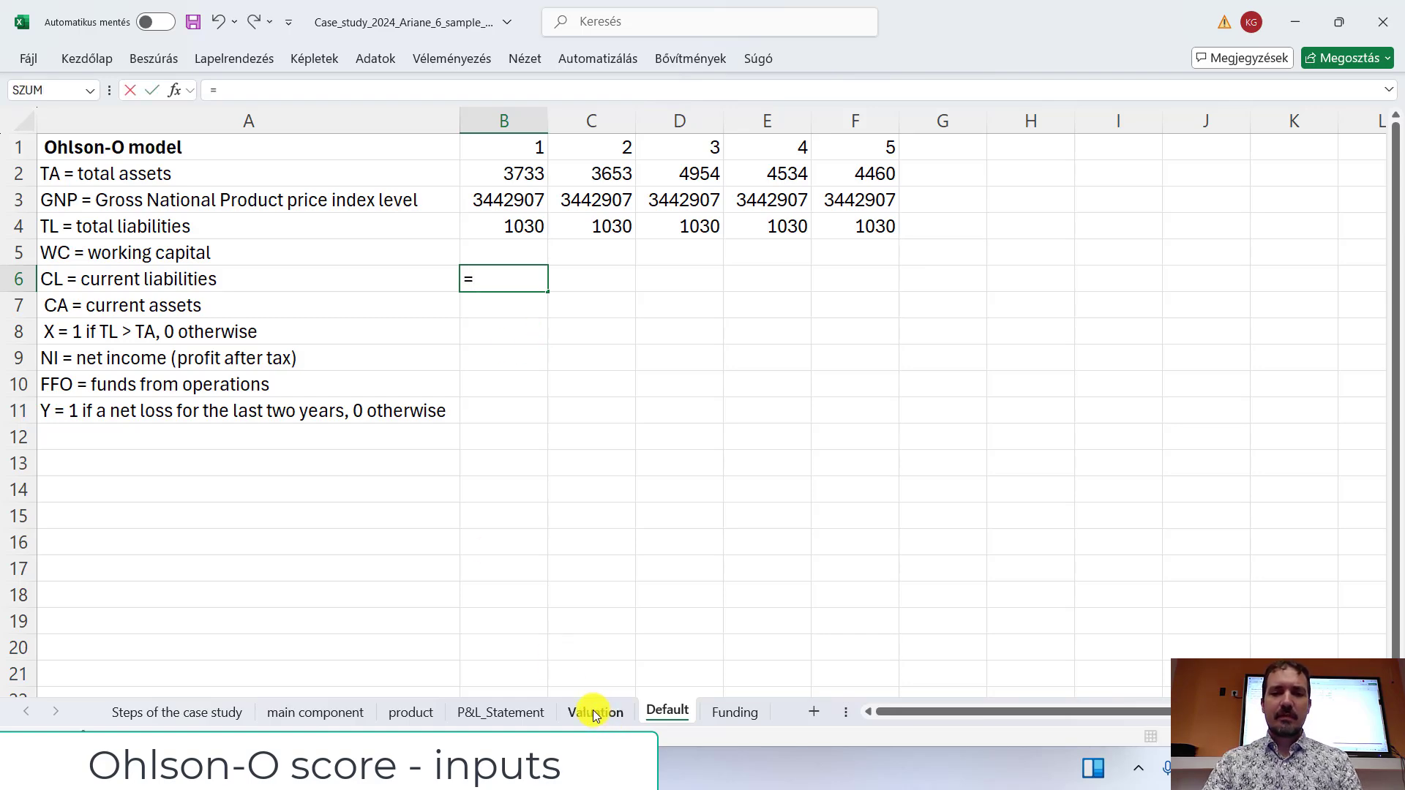
{"action": "left_click", "coordinate": [537, 713]}
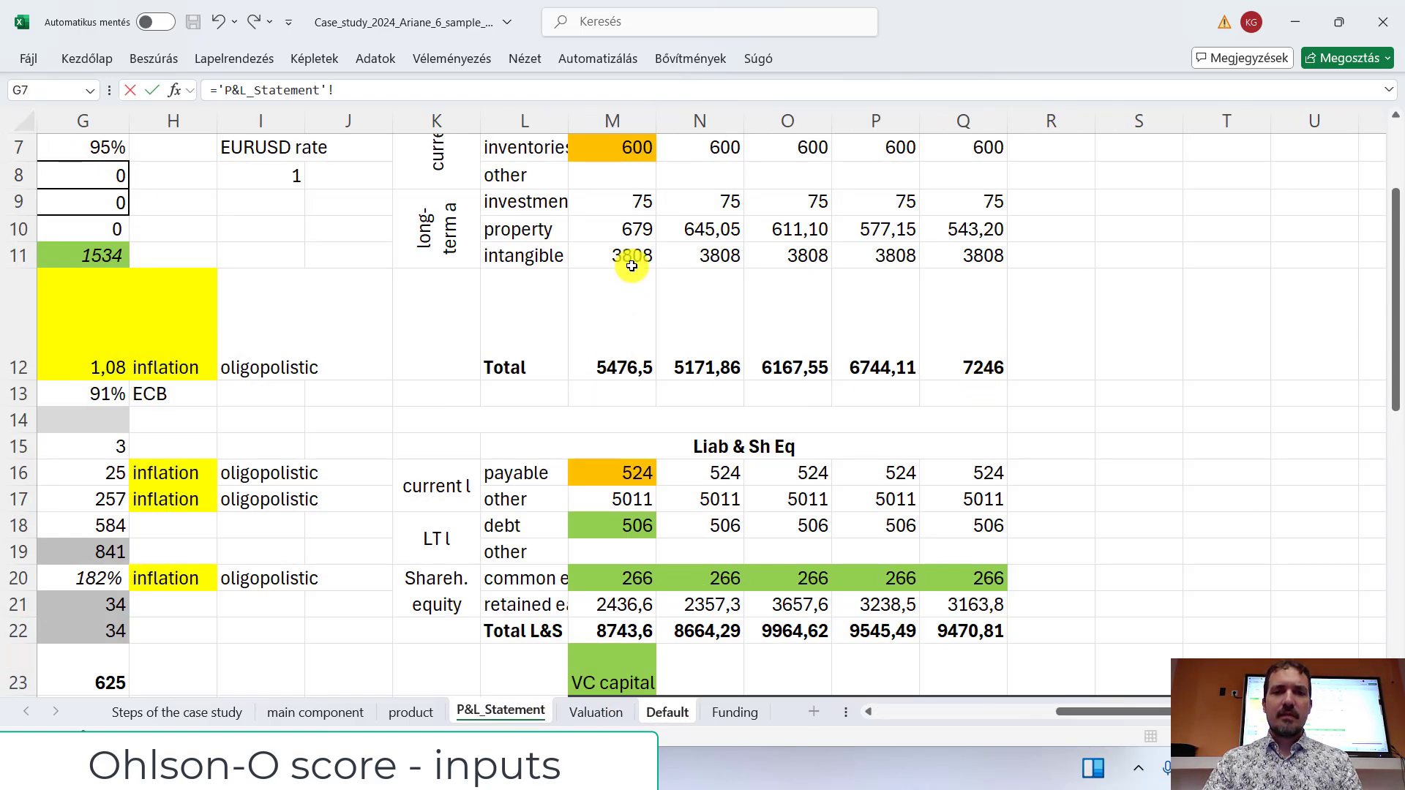
{"action": "left_click", "coordinate": [613, 474]}
{"action": "key", "text": "Return"}
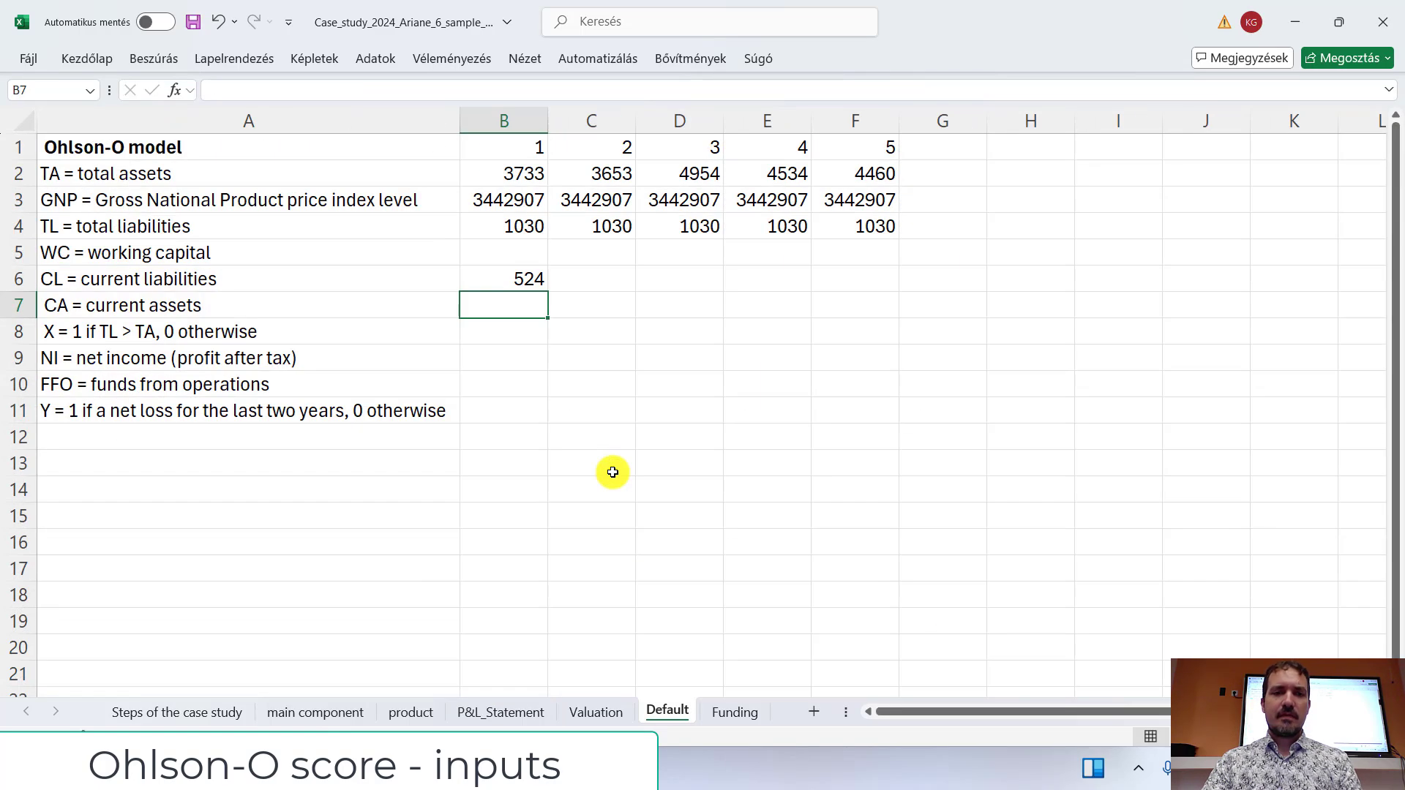
{"action": "left_click", "coordinate": [505, 279]}
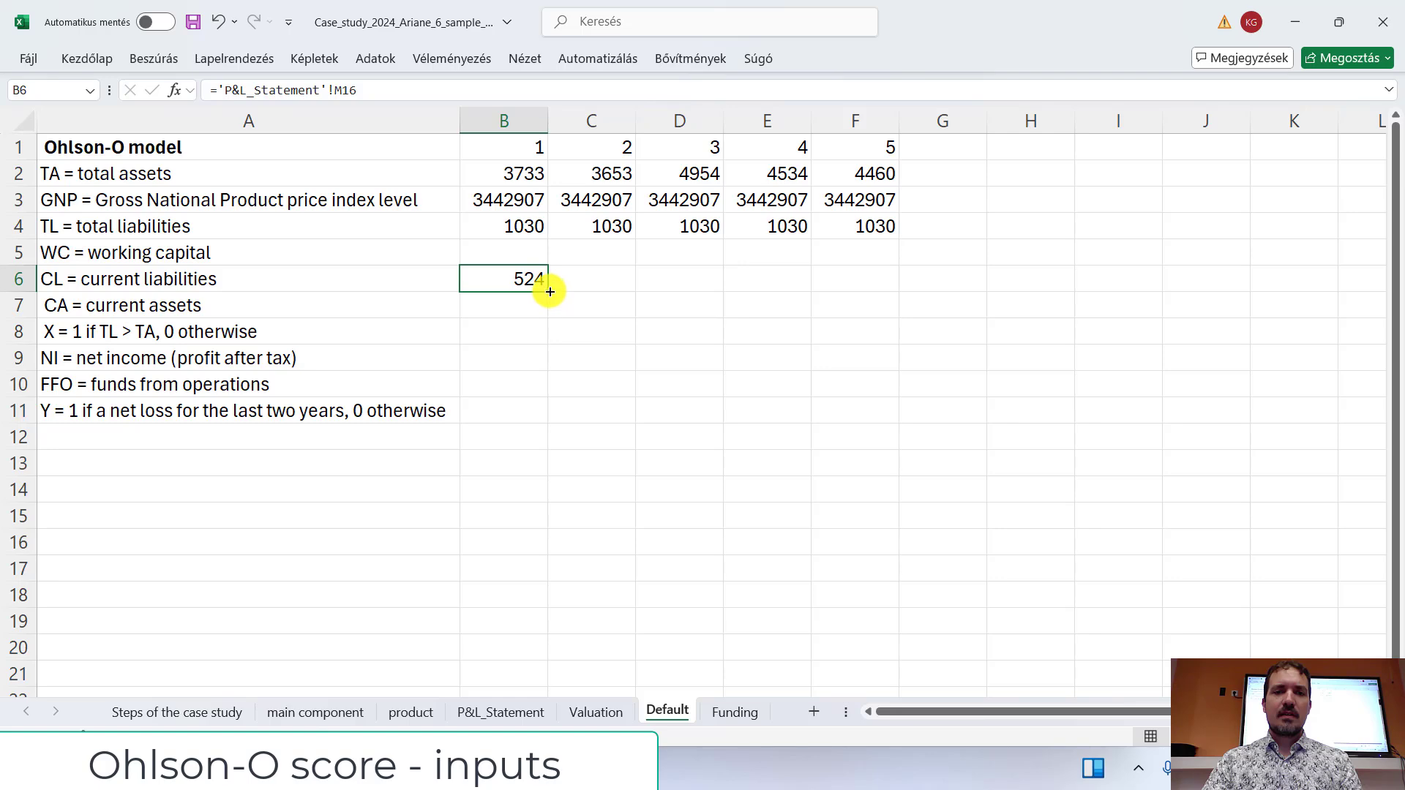
{"action": "left_click_drag", "start_coordinate": [545, 301], "coordinate": [924, 315]}
Step: Enter current assets in B7 as cash plus inventories, ='P&L_Statement'!M5+'P&L_Statement'!M7, and extend the formula across to F7
{"action": "left_click", "coordinate": [505, 311]}
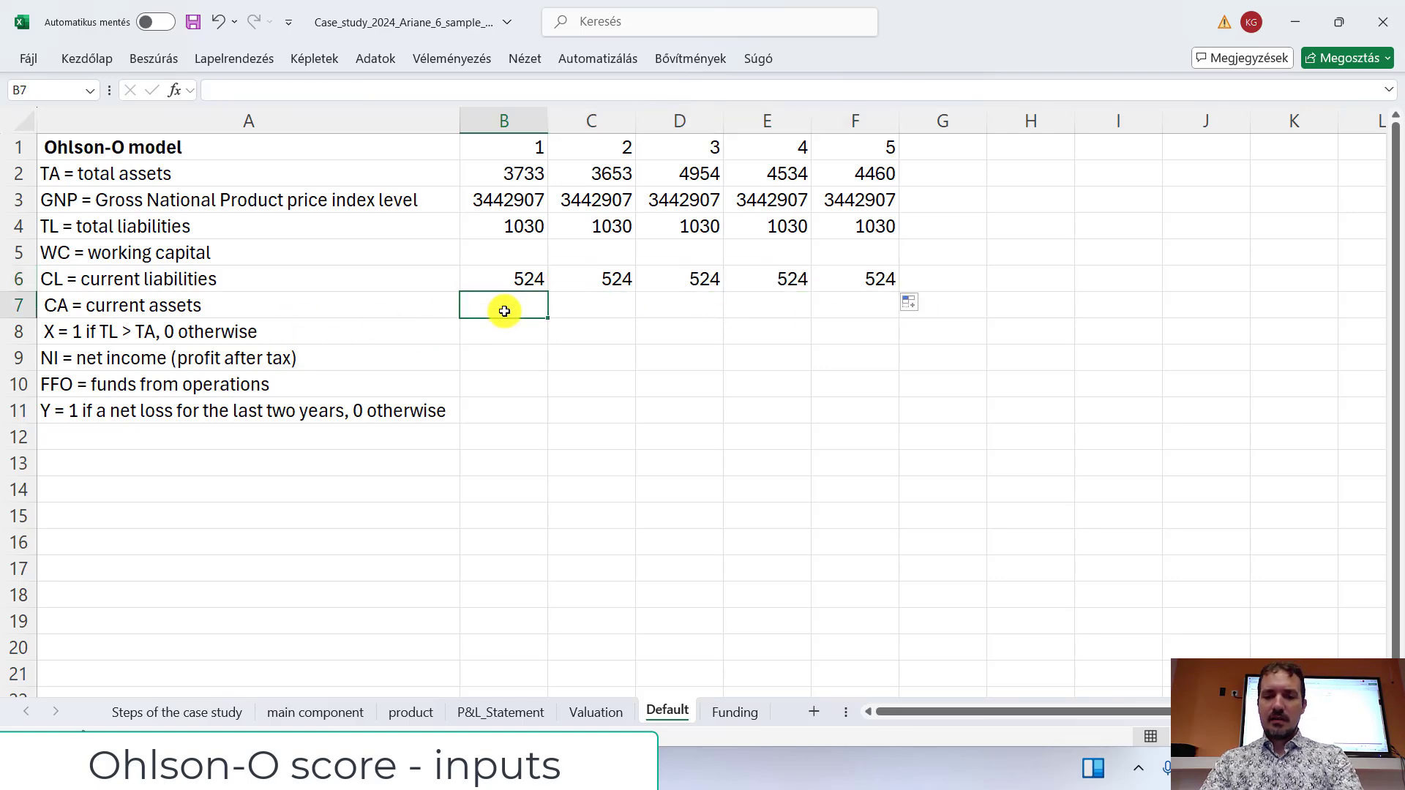
{"action": "type", "text": "="}
{"action": "left_click", "coordinate": [512, 712]}
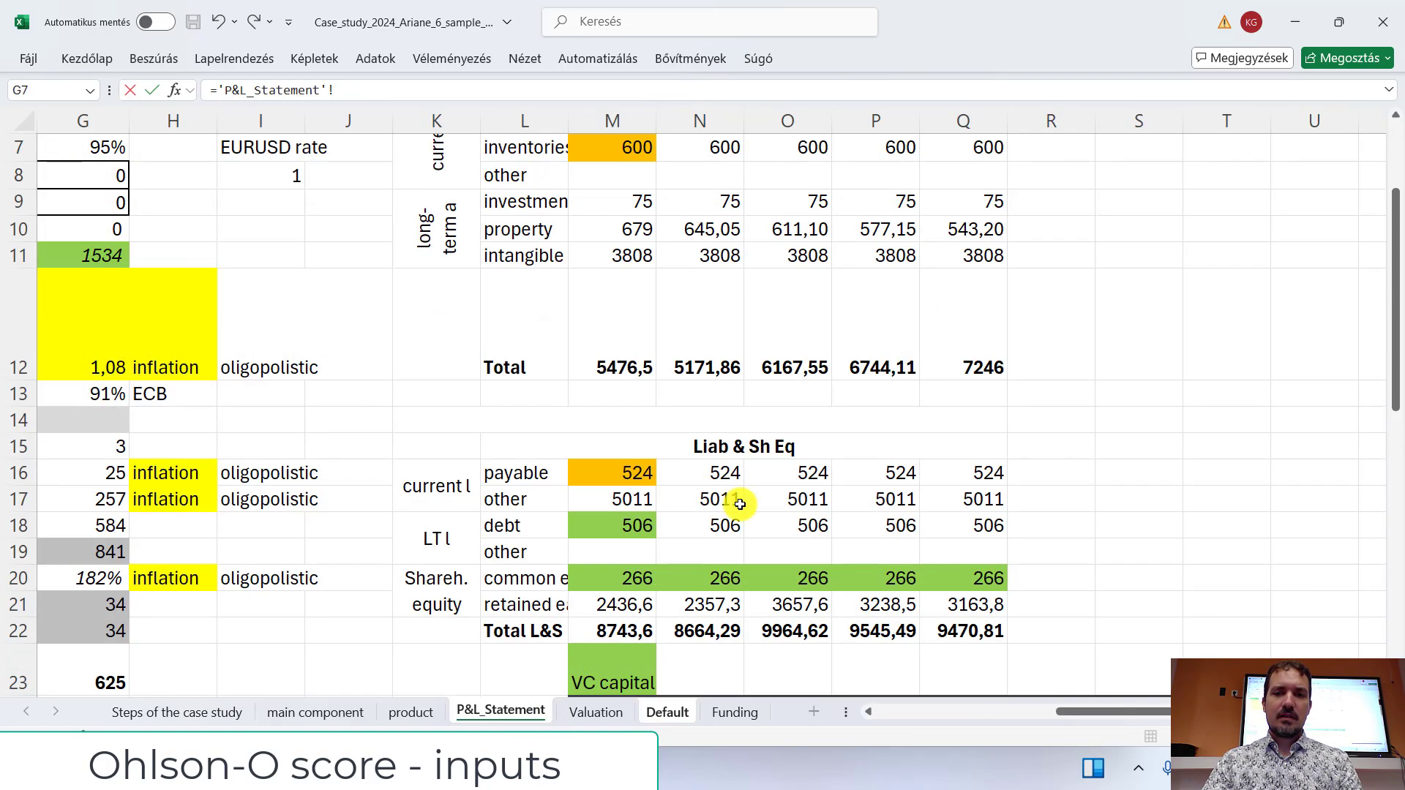
{"action": "scroll", "coordinate": [663, 475], "scroll_direction": "up", "scroll_amount": 1}
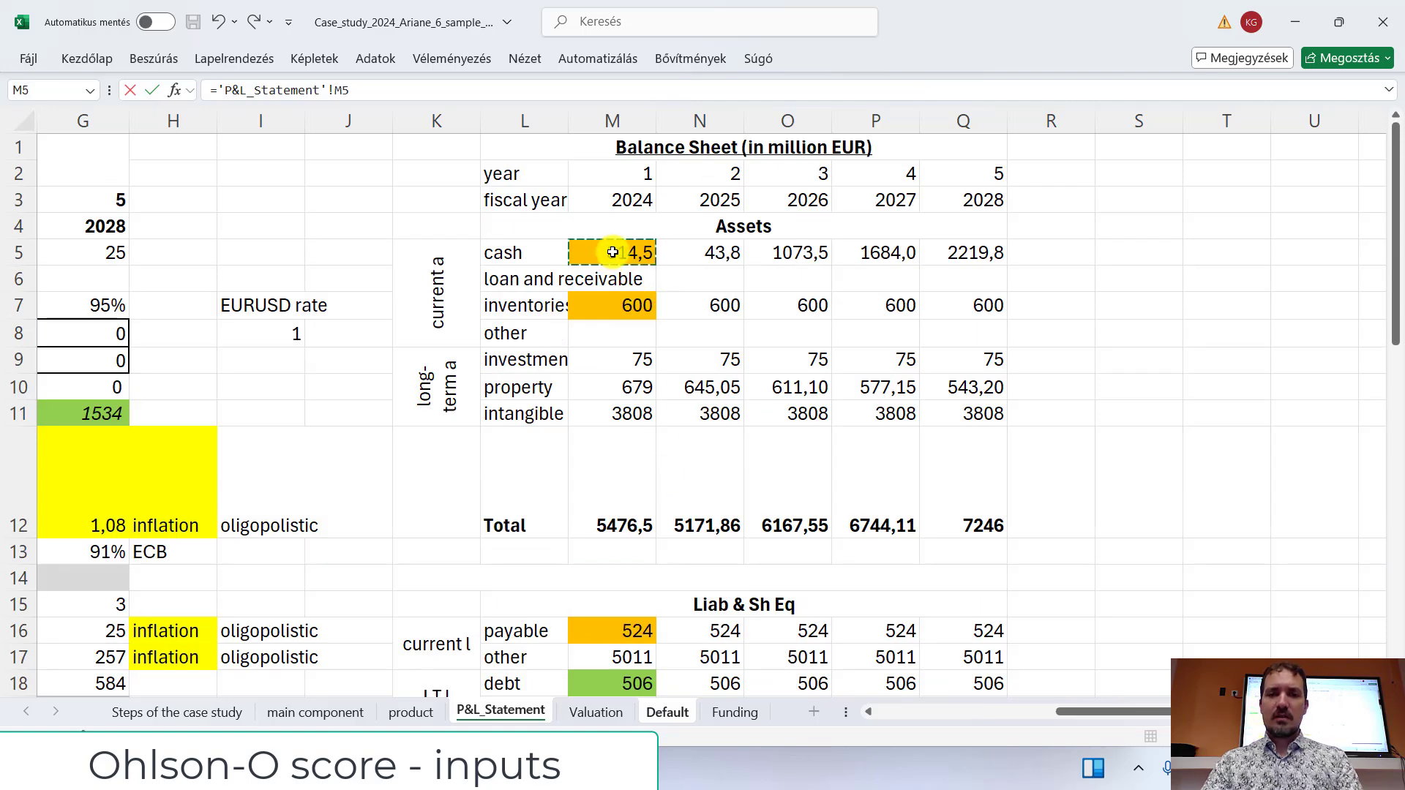
{"action": "type", "text": "+"}
{"action": "left_click", "coordinate": [596, 301]}
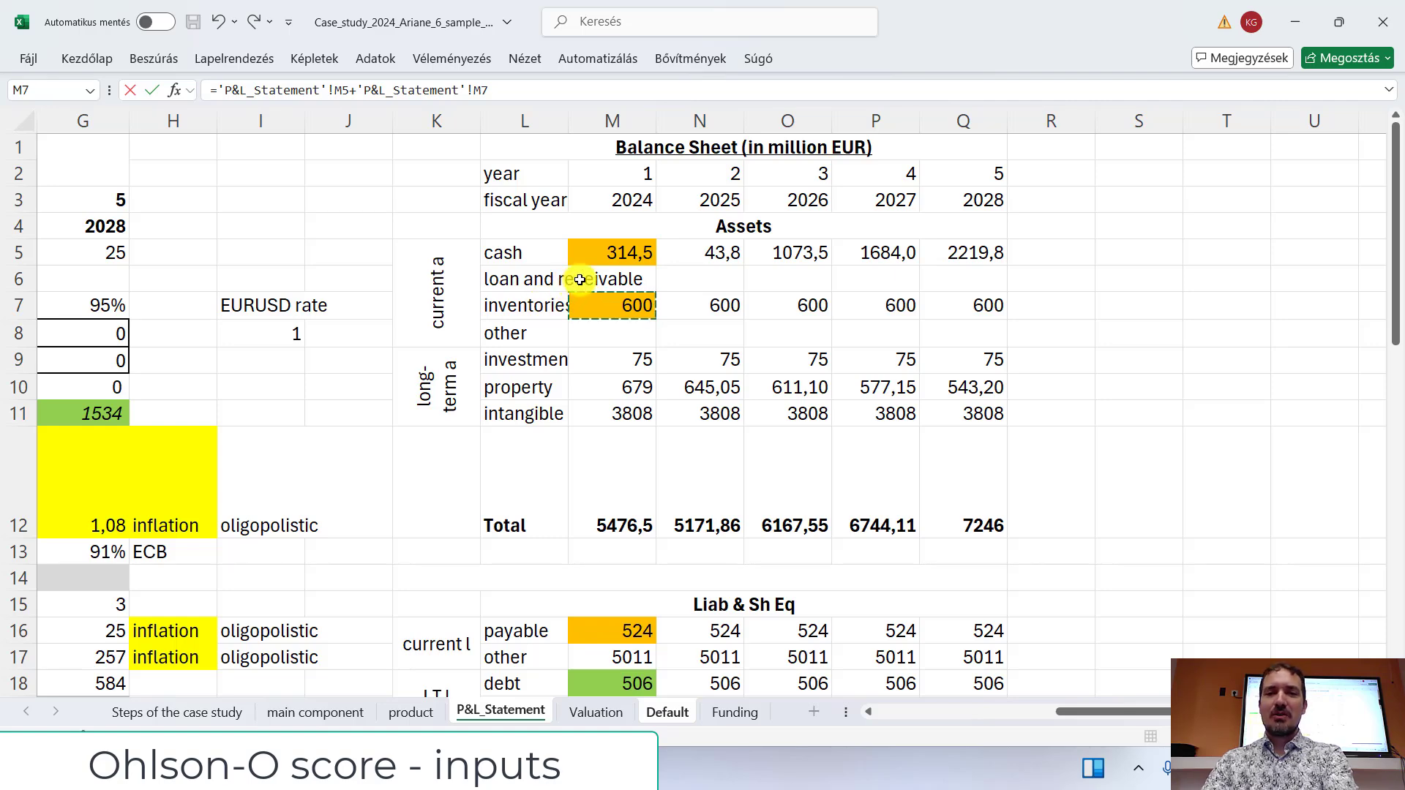
{"action": "key", "text": "Return"}
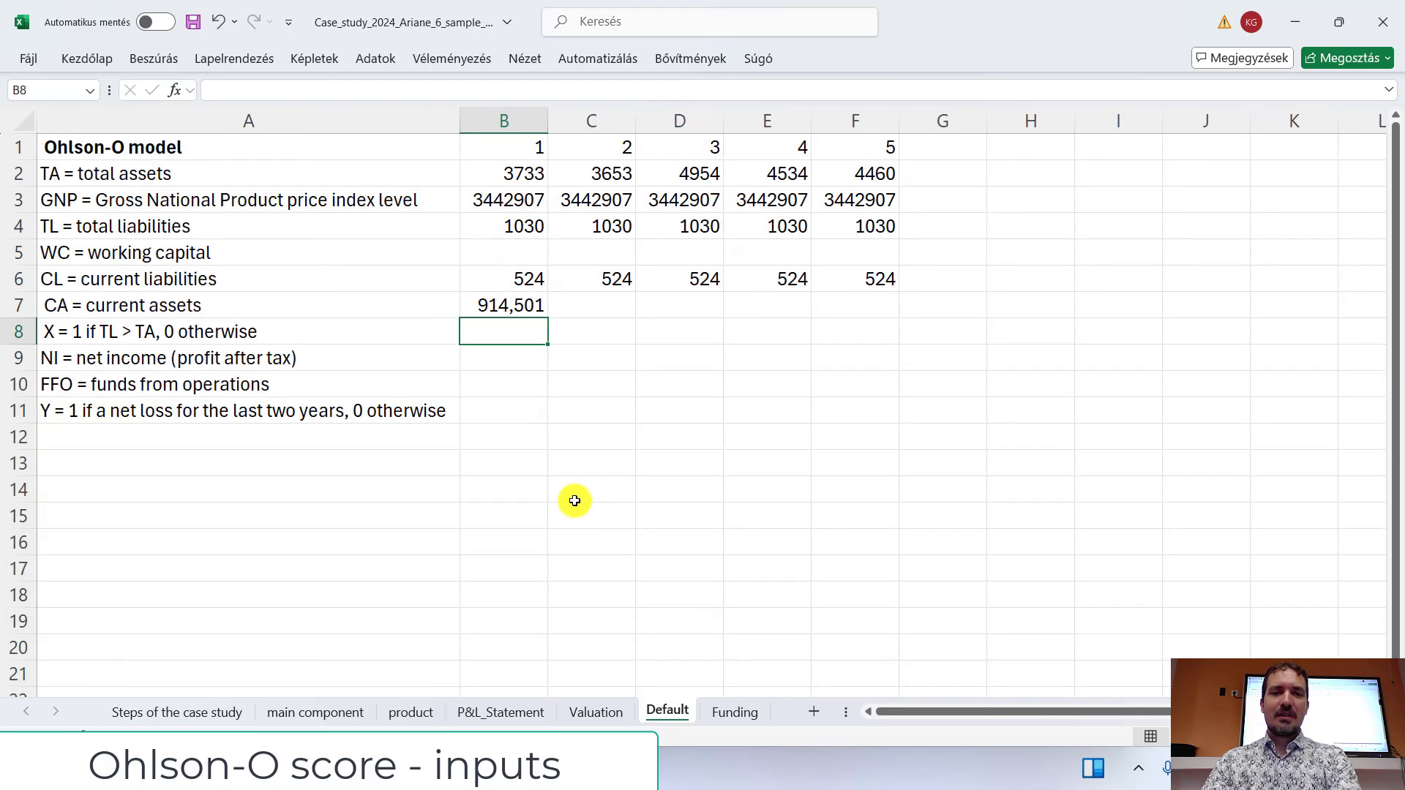
{"action": "left_click", "coordinate": [541, 310]}
{"action": "left_click_drag", "start_coordinate": [546, 316], "coordinate": [871, 329]}
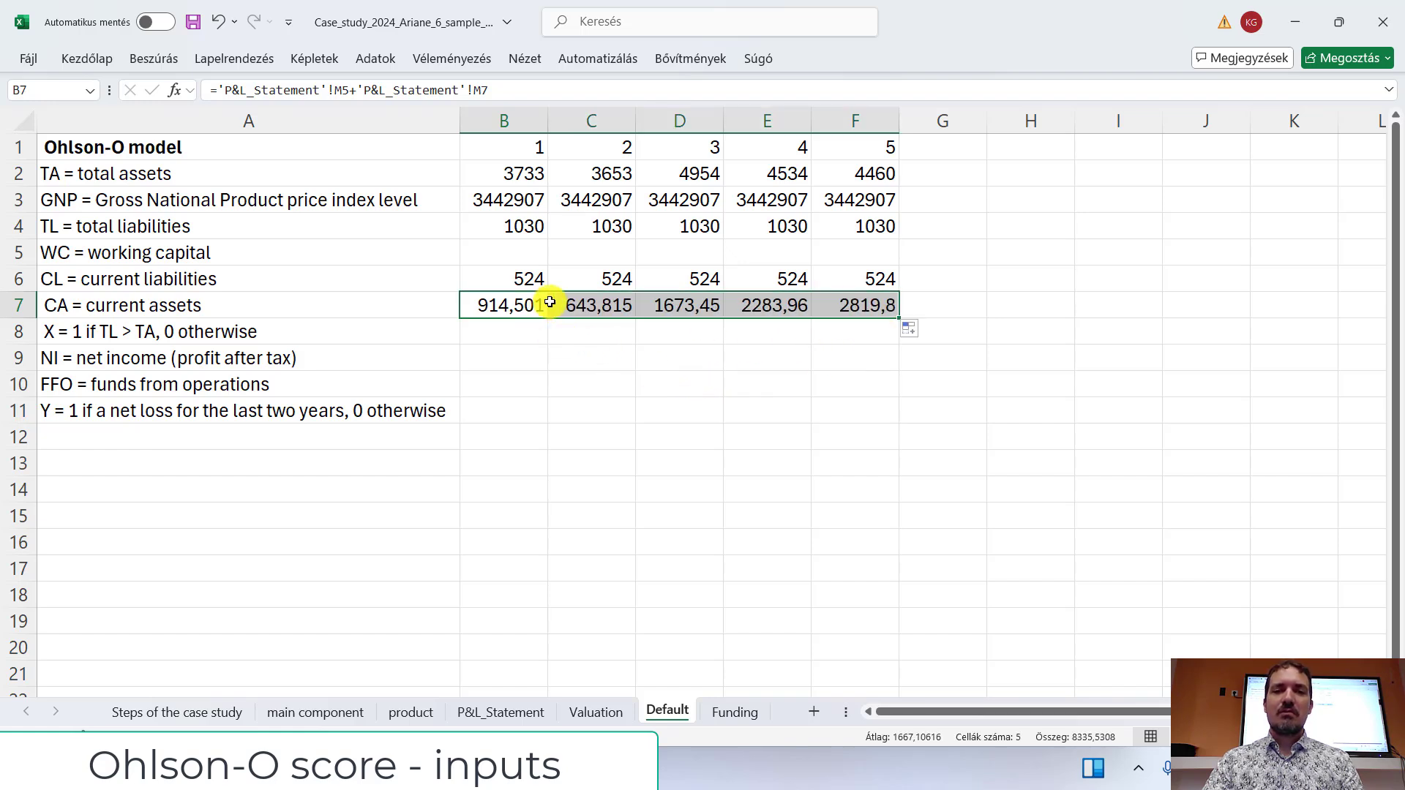
Step: Format the current assets values in B7:F7 to show whole numbers without decimals
{"action": "left_click", "coordinate": [164, 58]}
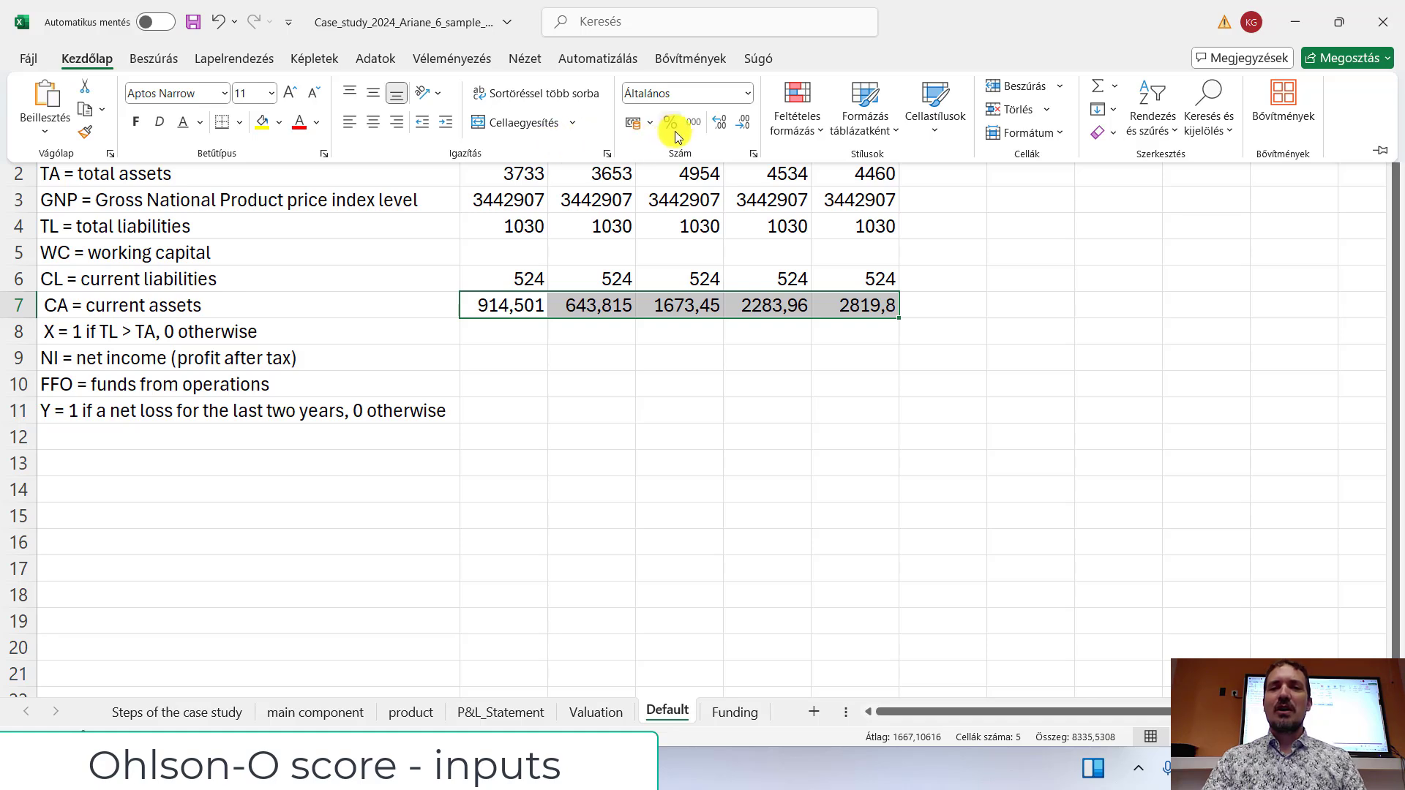
{"action": "left_click", "coordinate": [720, 125]}
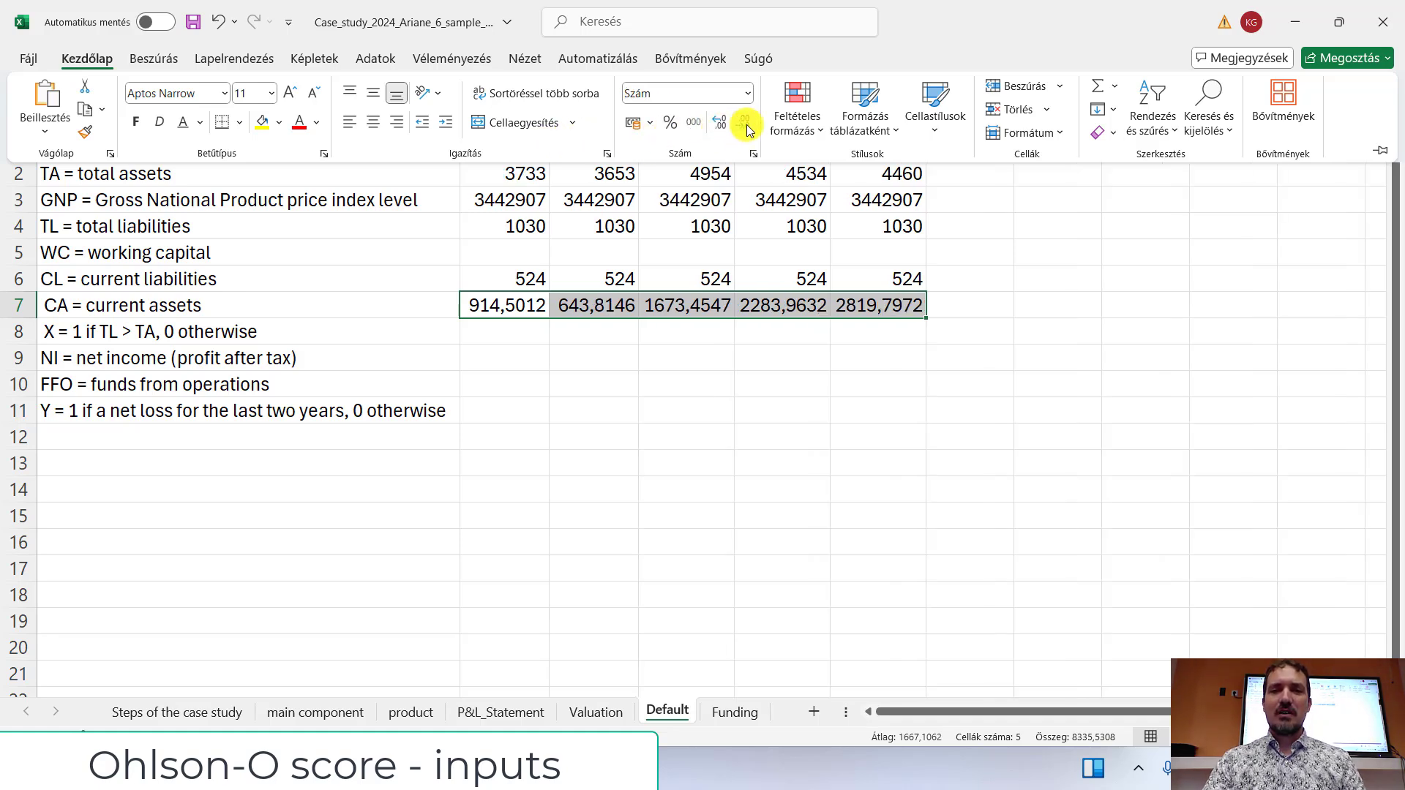
{"action": "left_click", "coordinate": [743, 124]}
{"action": "left_click", "coordinate": [747, 124]}
{"action": "left_click", "coordinate": [746, 124]}
{"action": "left_click", "coordinate": [746, 125]}
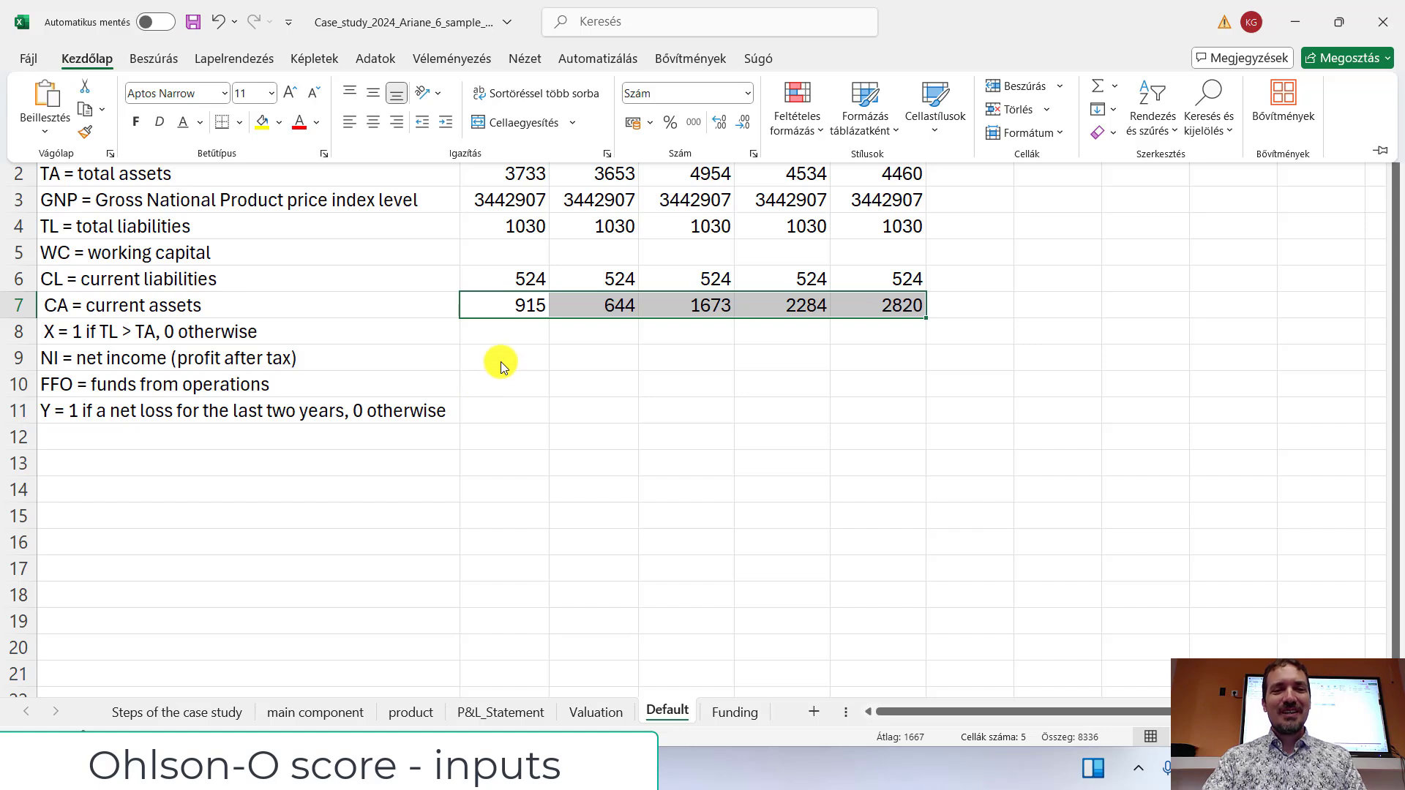
{"action": "key", "text": "ctrl+F1"}
Step: Enter 0 in B8 for the X indicator (TL > TA) and fill it across to F8
{"action": "left_click", "coordinate": [492, 333]}
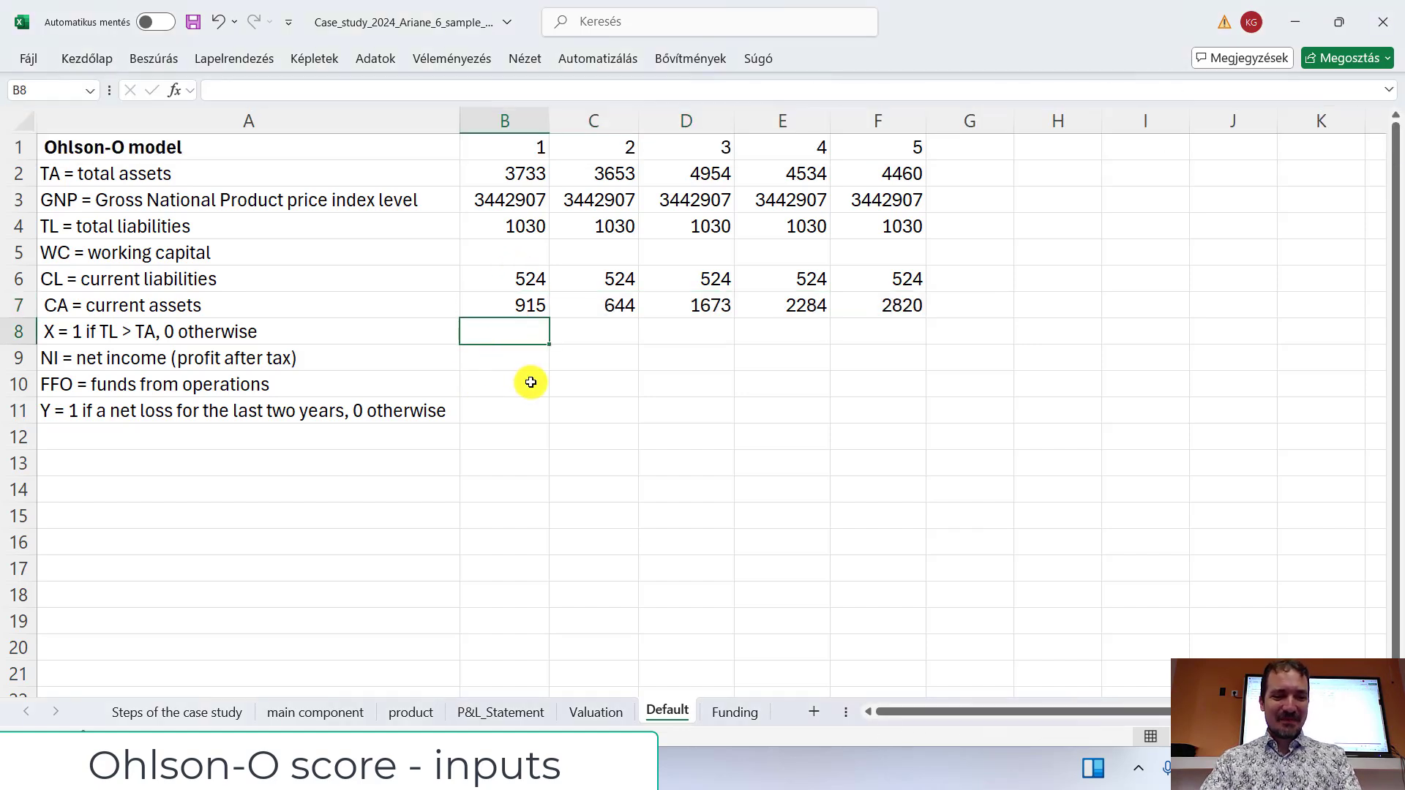
{"action": "type", "text": "0"}
{"action": "left_click", "coordinate": [504, 381]}
{"action": "left_click", "coordinate": [506, 331]}
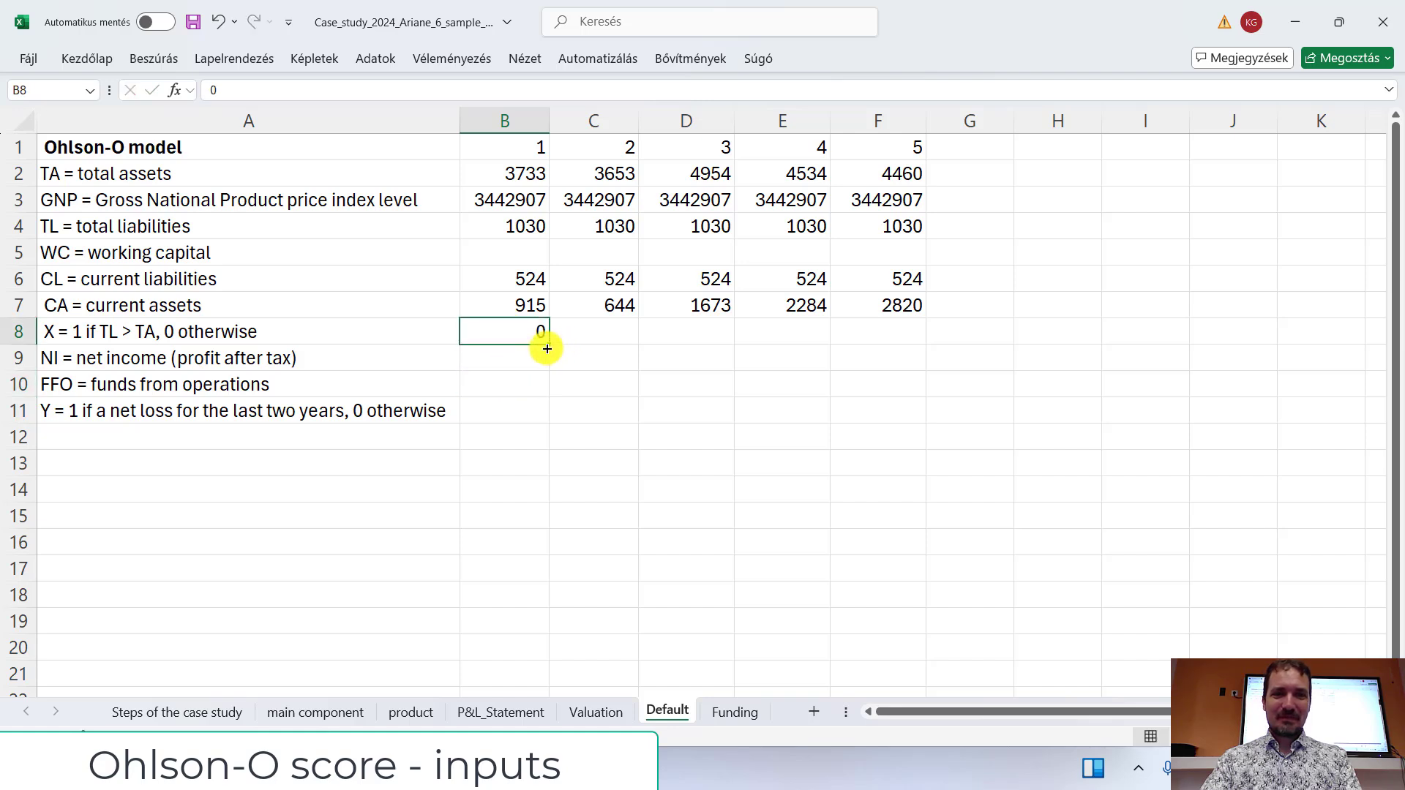
{"action": "left_click_drag", "start_coordinate": [547, 348], "coordinate": [918, 350]}
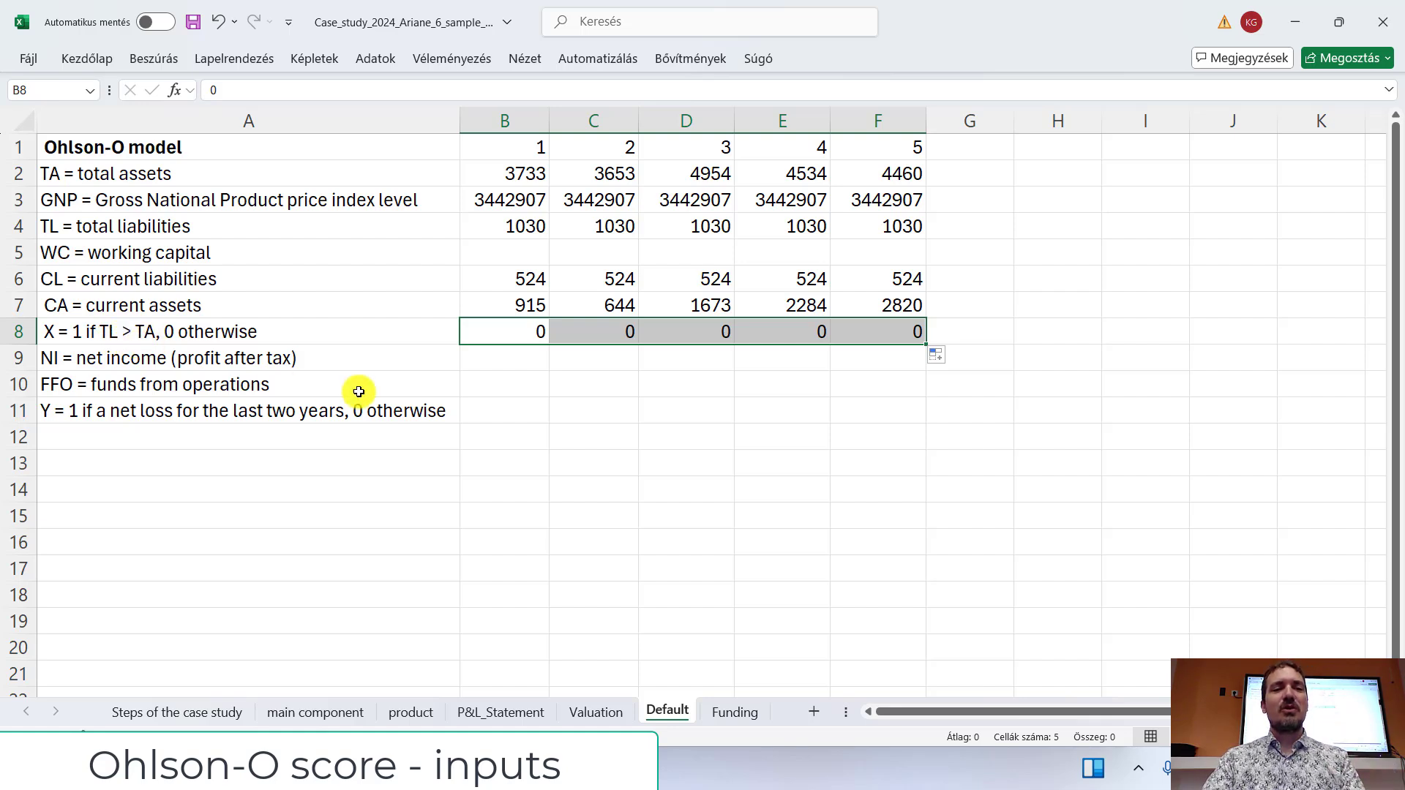
Step: Link net income in B9 to the after tax profit with ='P&L_Statement'!C34 and extend the formula across to F9
{"action": "left_click", "coordinate": [510, 362]}
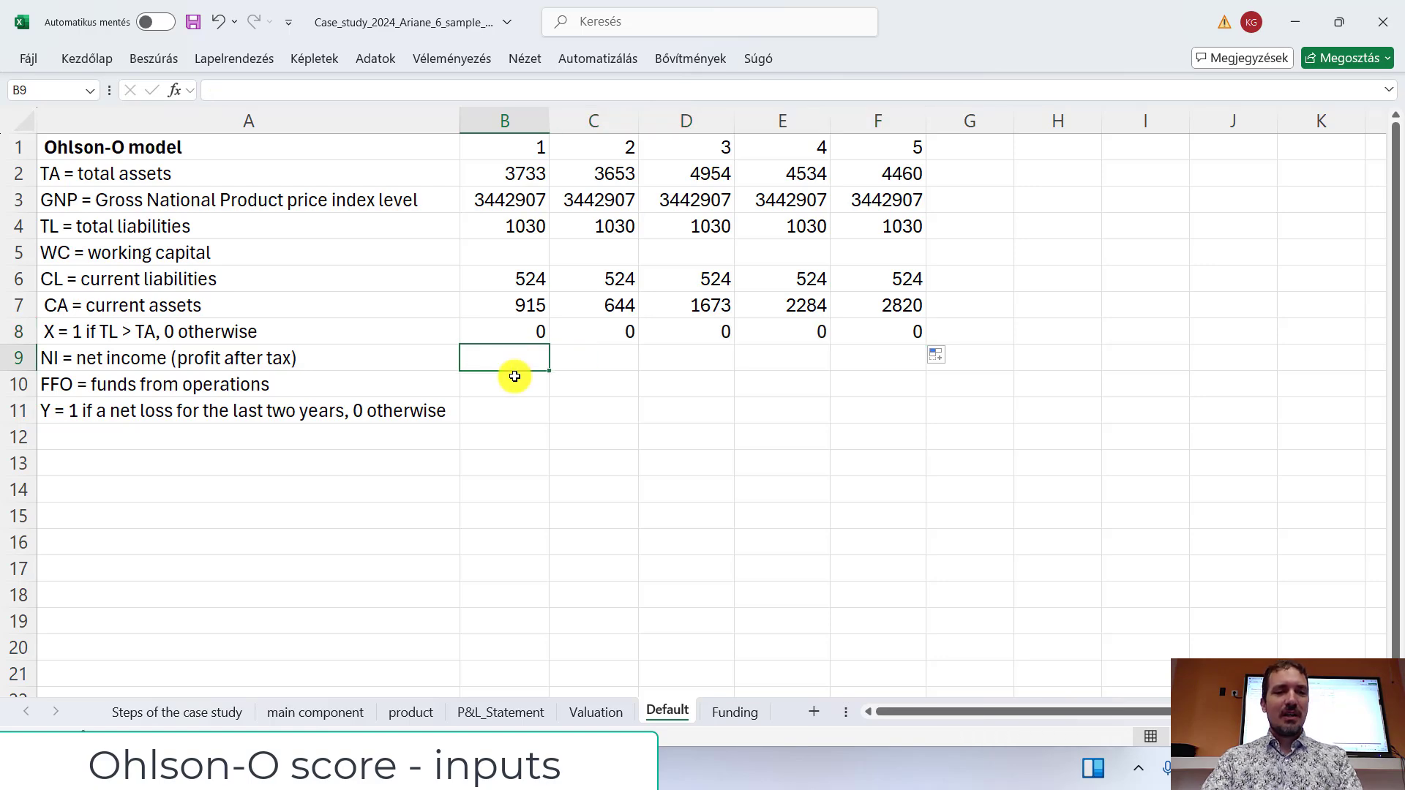
{"action": "type", "text": "="}
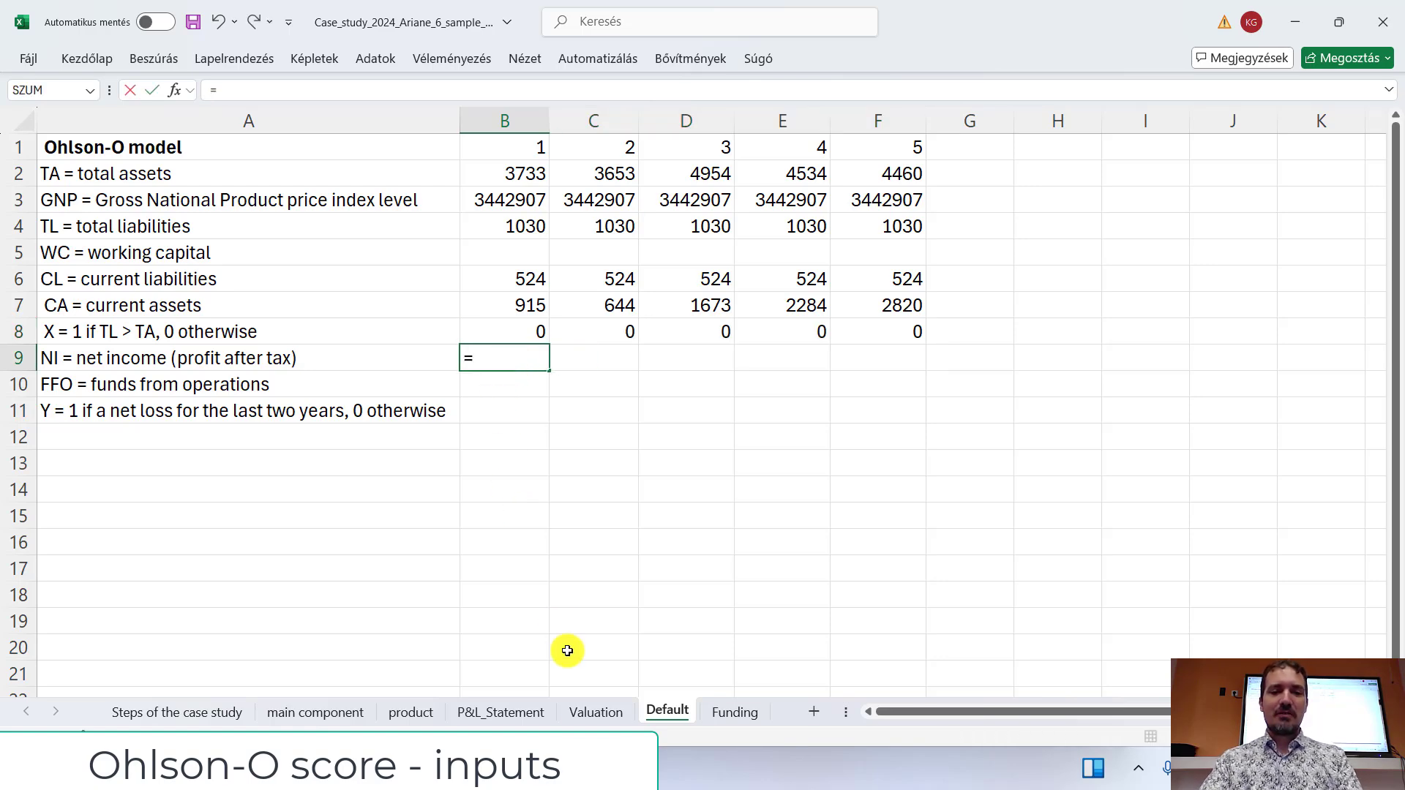
{"action": "left_click", "coordinate": [512, 713]}
{"action": "scroll", "coordinate": [541, 458], "scroll_direction": "down", "scroll_amount": 1}
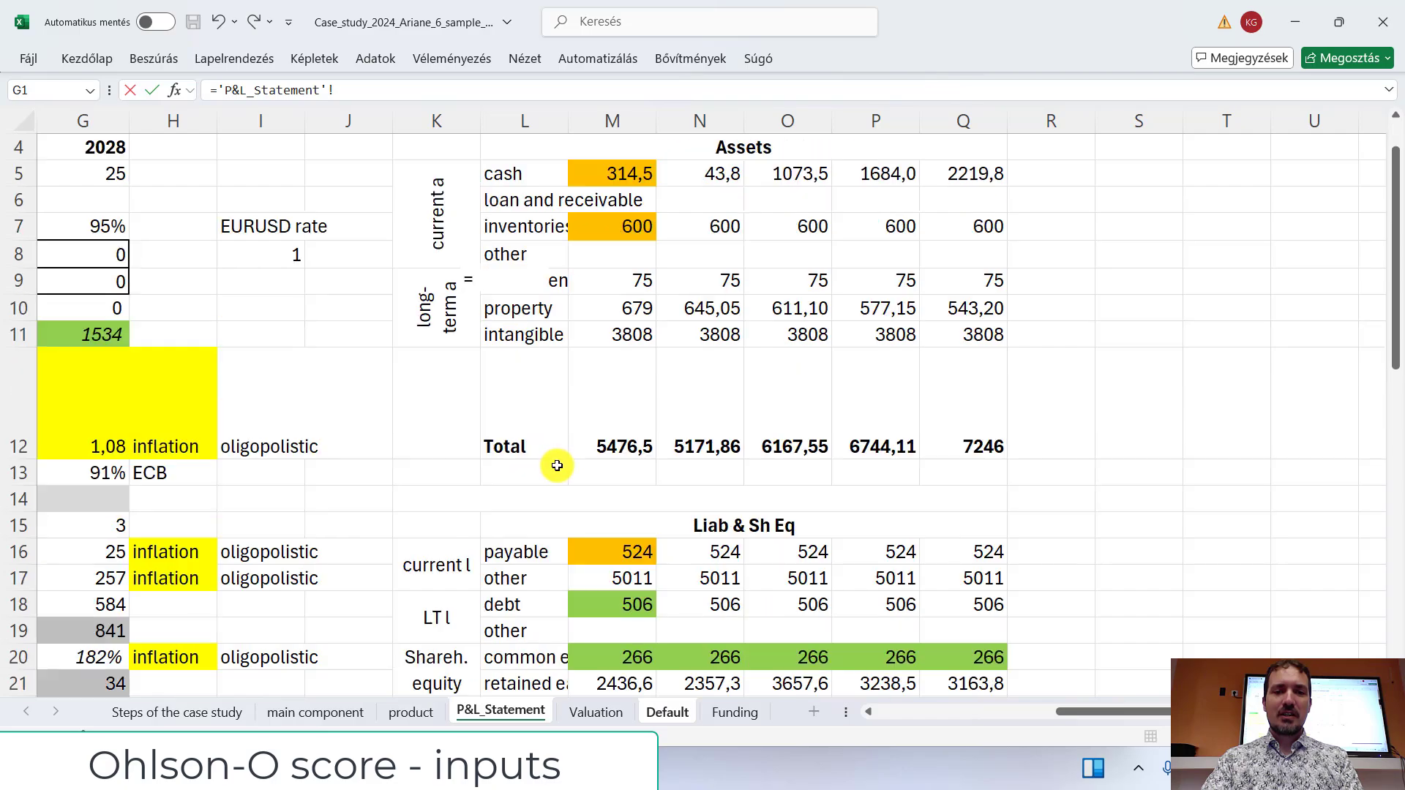
{"action": "left_click_drag", "start_coordinate": [1161, 715], "coordinate": [980, 714]}
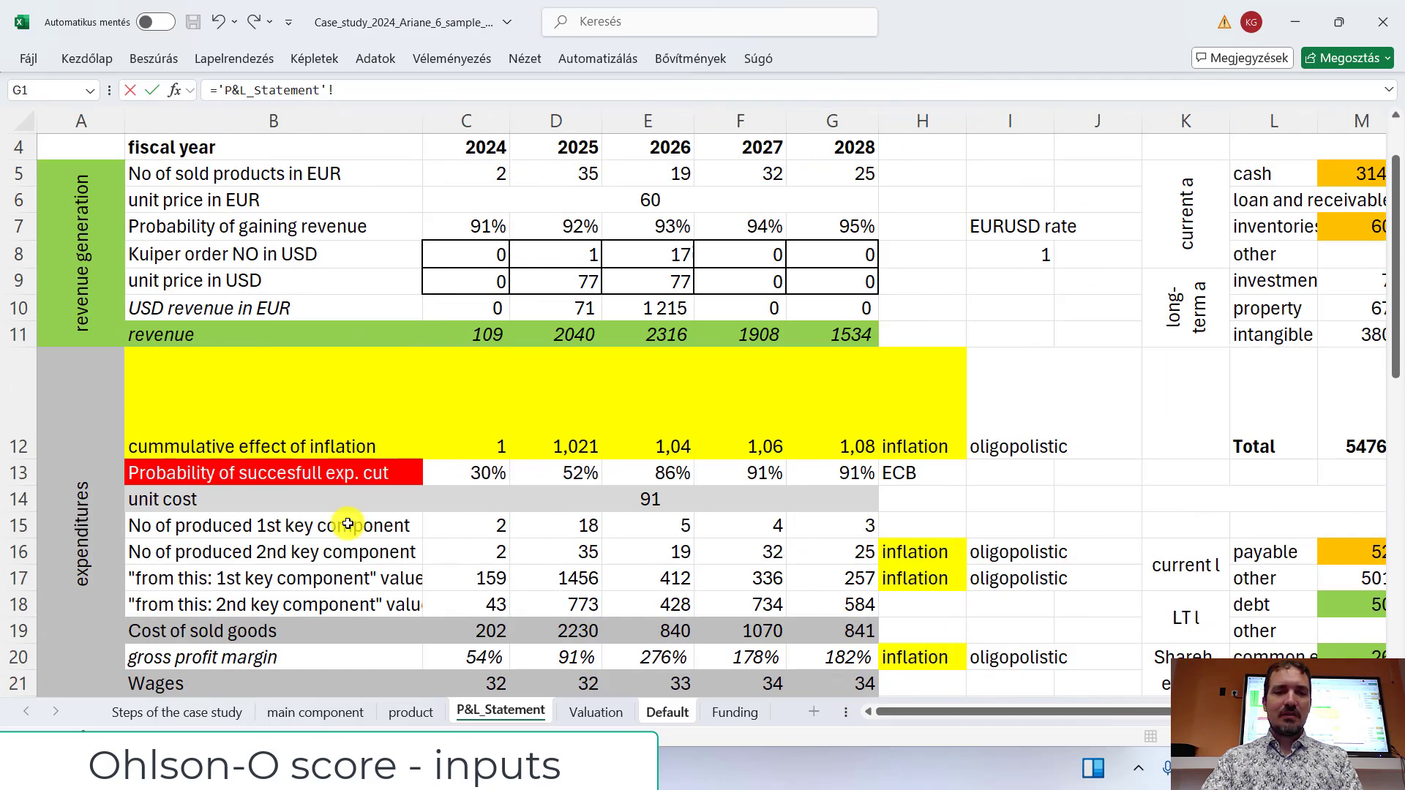
{"action": "scroll", "coordinate": [414, 568], "scroll_direction": "down", "scroll_amount": 5}
{"action": "scroll", "coordinate": [412, 570], "scroll_direction": "down", "scroll_amount": 2}
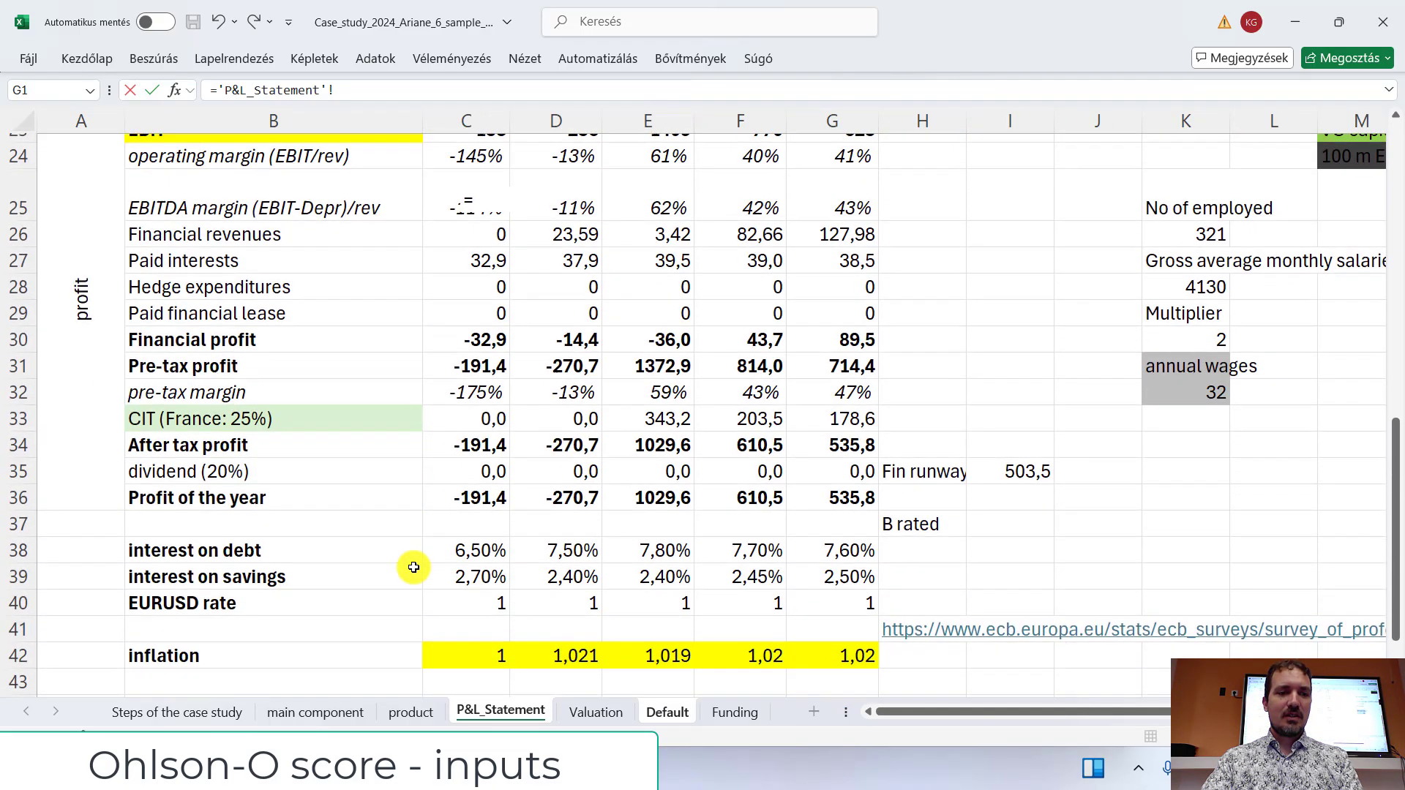
{"action": "left_click", "coordinate": [448, 443]}
{"action": "key", "text": "Return"}
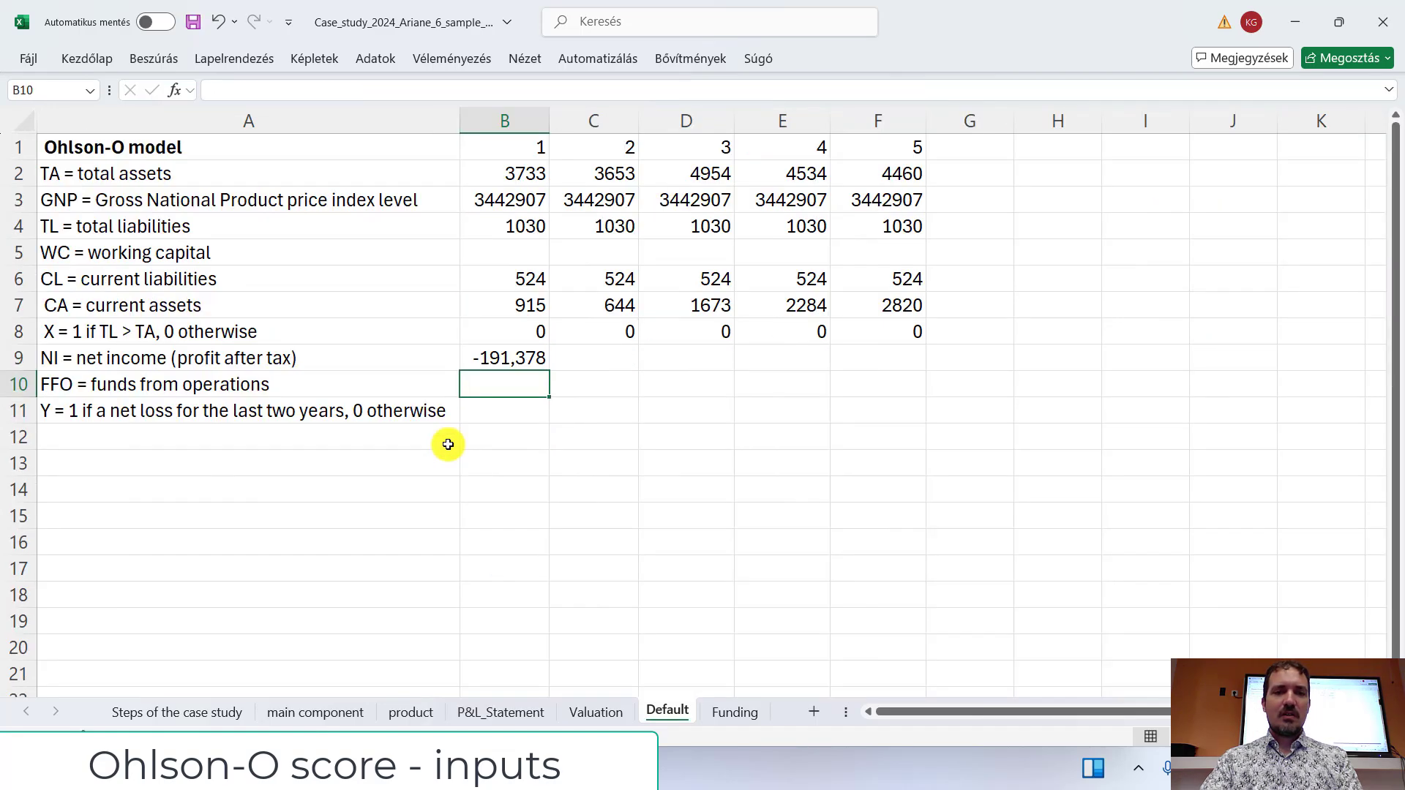
{"action": "left_click", "coordinate": [494, 361]}
{"action": "left_click_drag", "start_coordinate": [547, 371], "coordinate": [926, 373]}
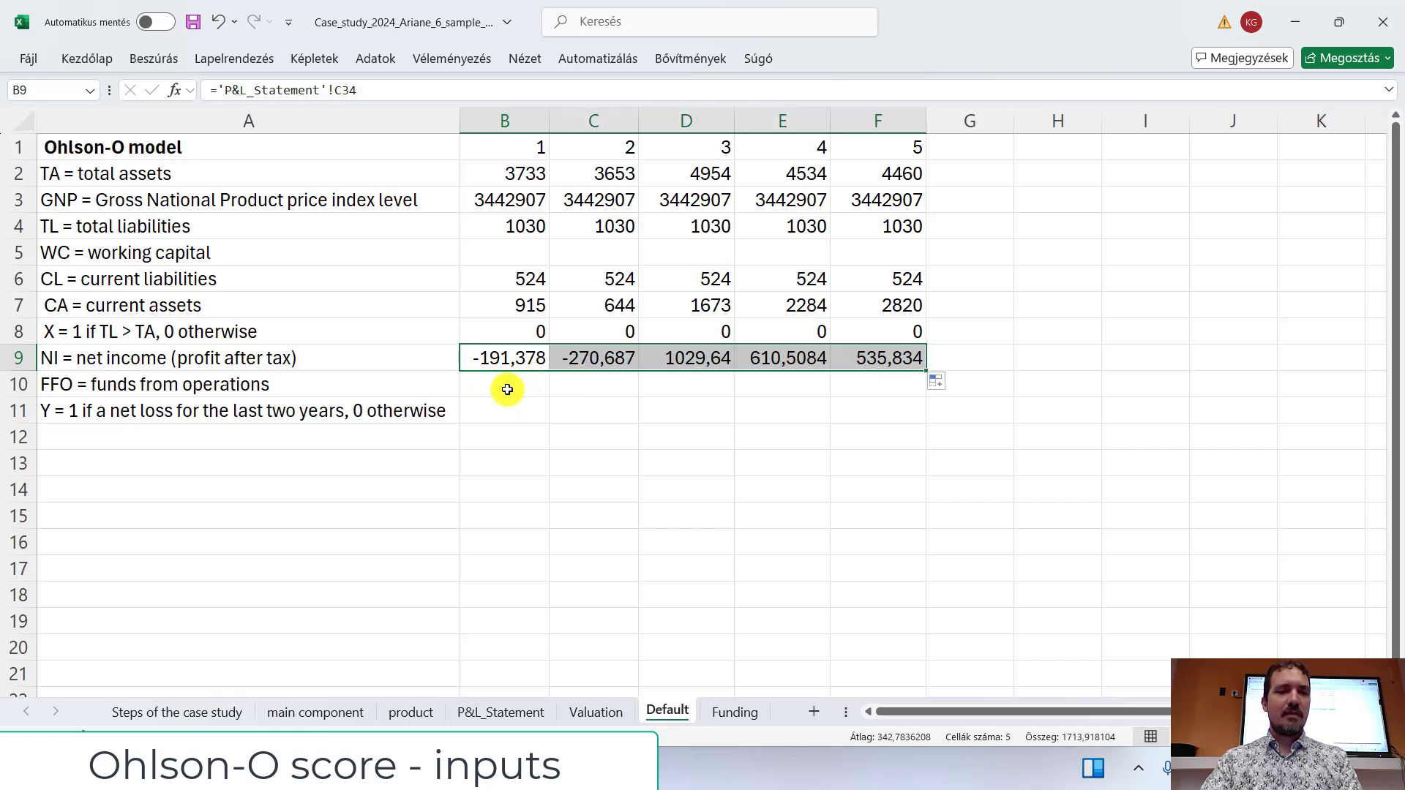
Step: Check the yearly profits on the P&L_Statement sheet and fill the net loss indicator Y in B11:F11 with 1, 1, 1, 0, 0
{"action": "left_click", "coordinate": [507, 390]}
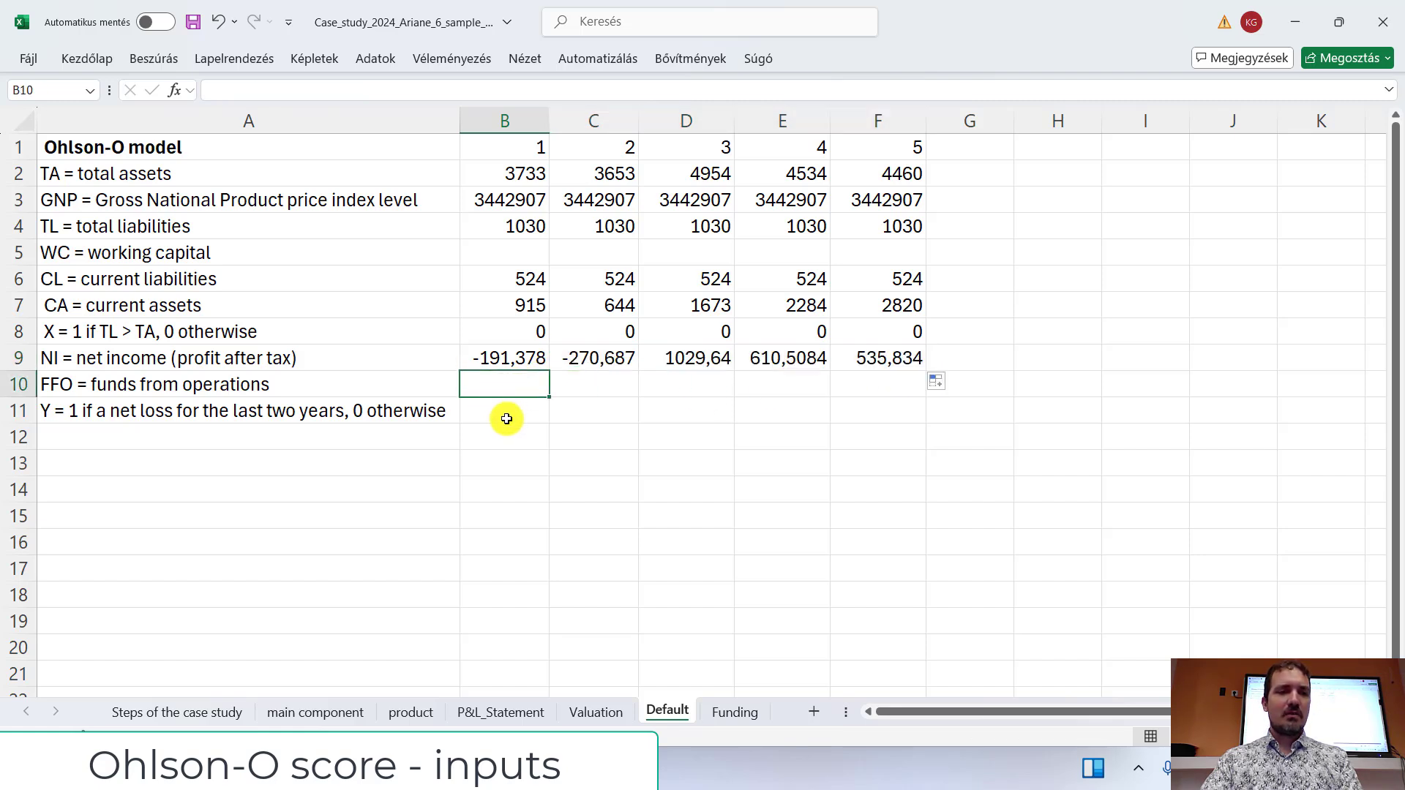
{"action": "left_click", "coordinate": [507, 418]}
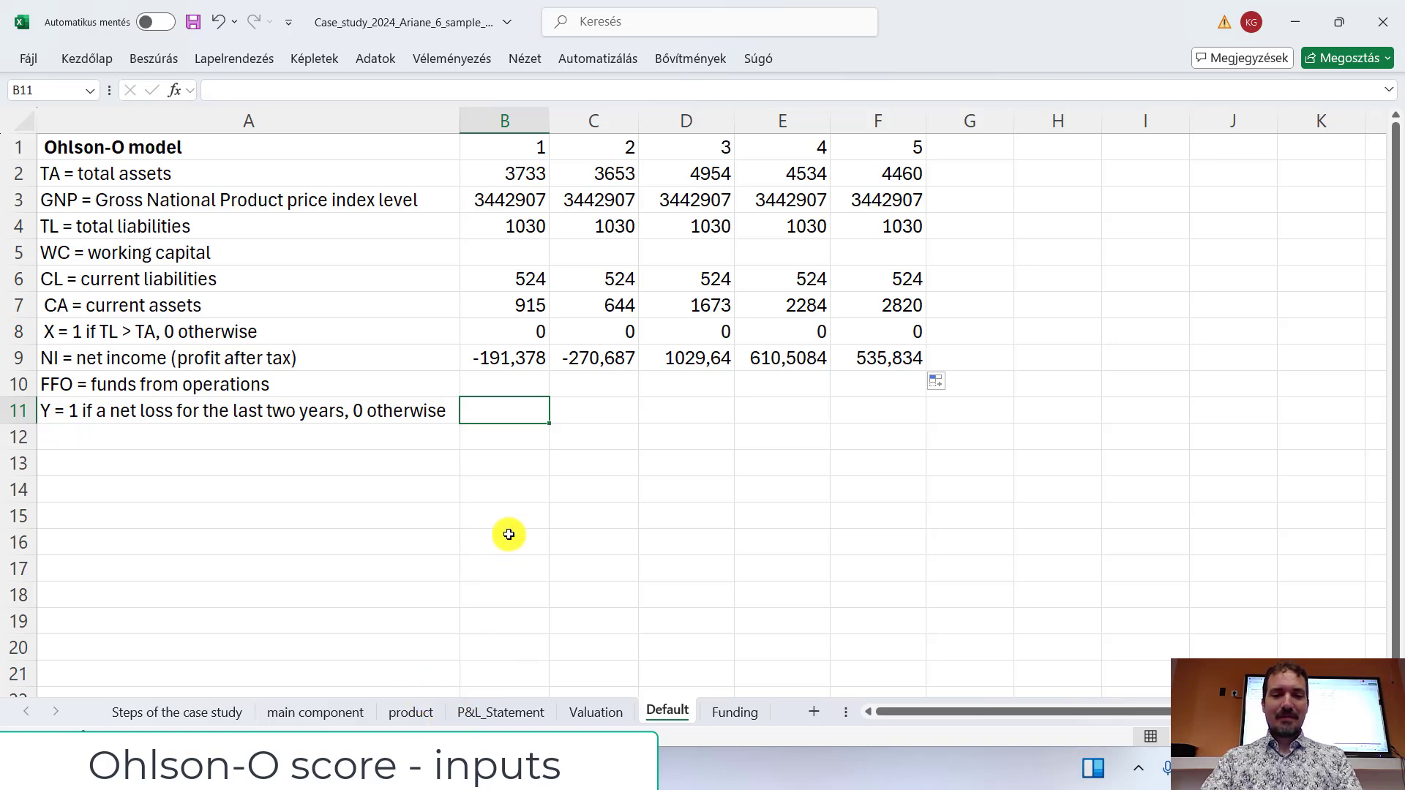
{"action": "left_click", "coordinate": [525, 712]}
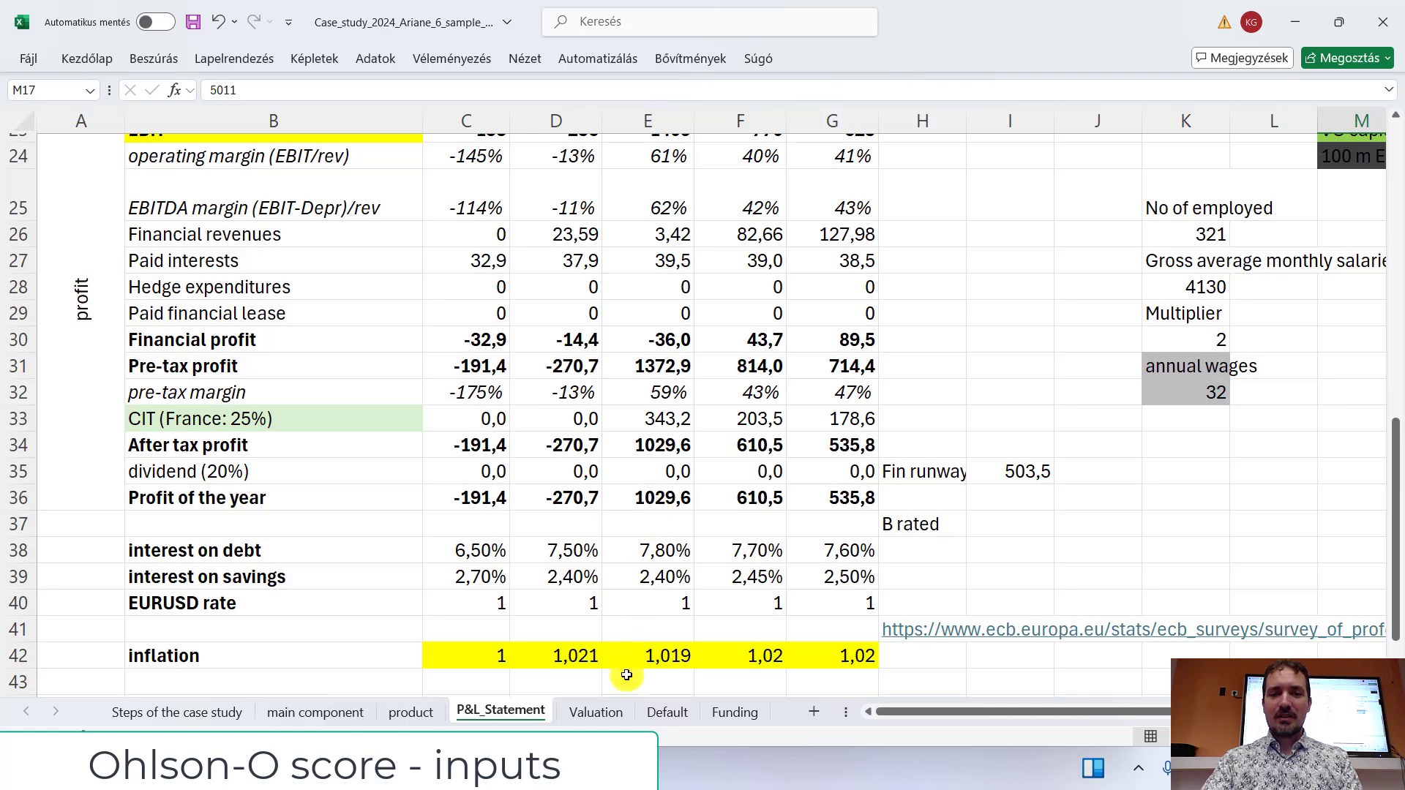
{"action": "left_click", "coordinate": [665, 713]}
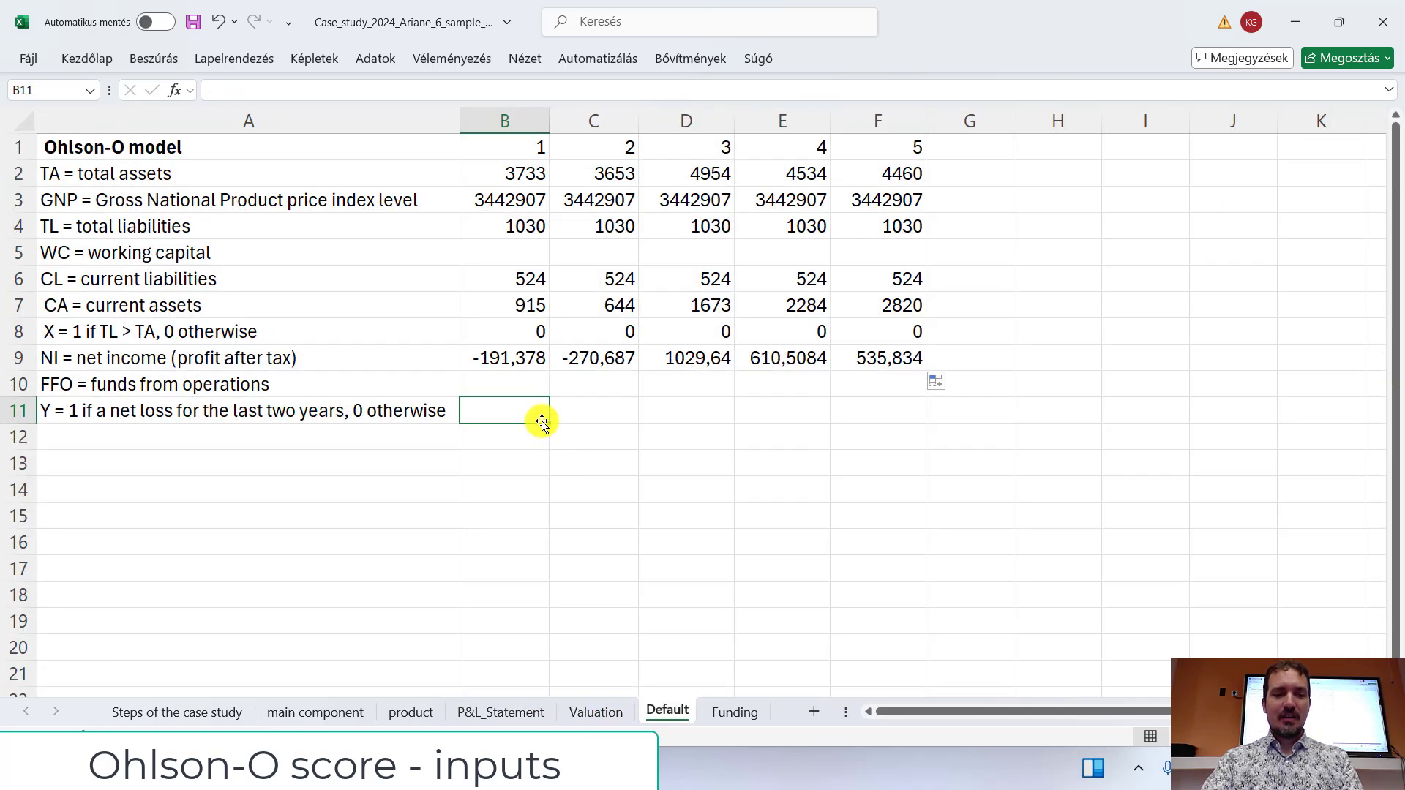
{"action": "type", "text": "1"}
{"action": "key", "text": "Tab"}
{"action": "type", "text": "1"}
{"action": "key", "text": "Tab"}
{"action": "type", "text": "1"}
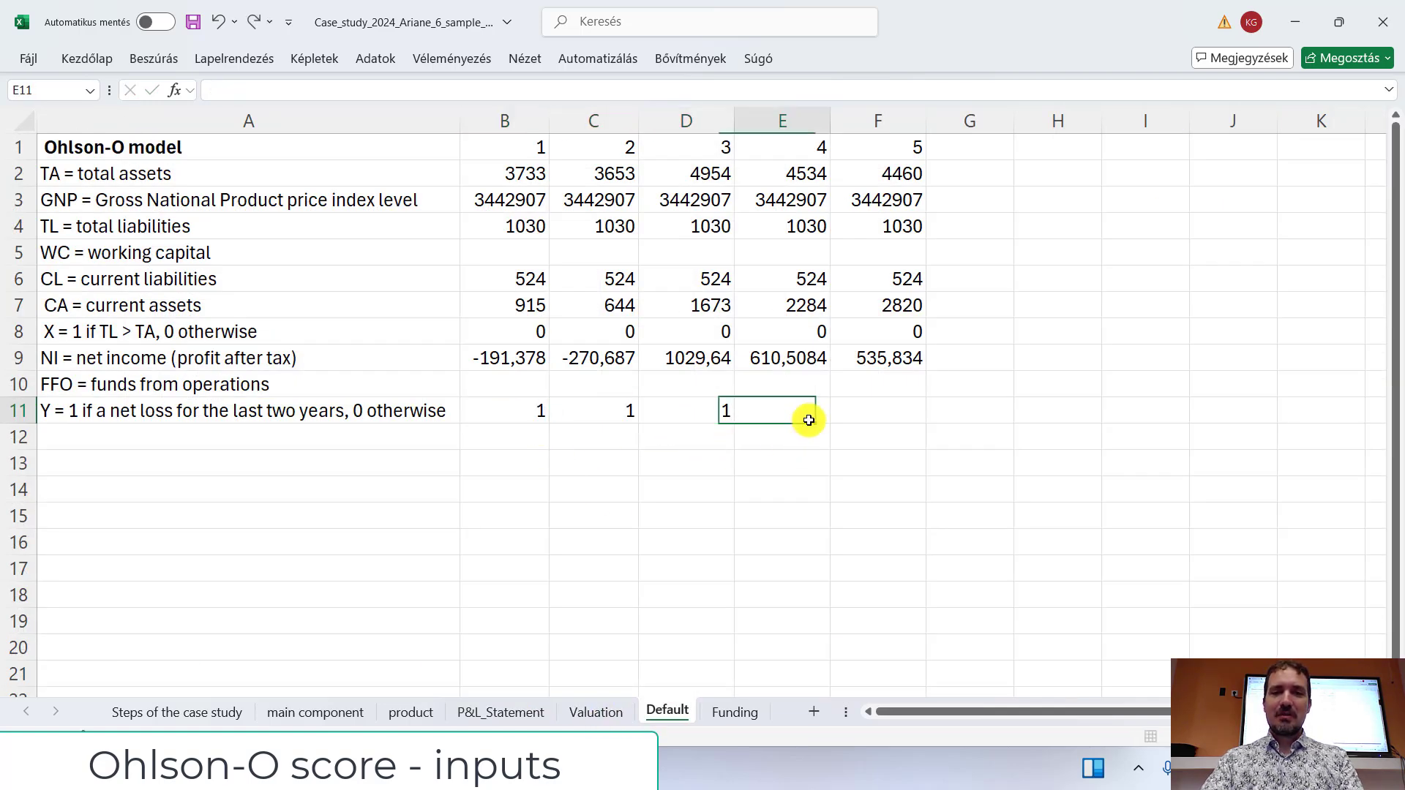
{"action": "key", "text": "Tab"}
{"action": "type", "text": "0"}
{"action": "key", "text": "Tab"}
{"action": "type", "text": "0"}
{"action": "left_click", "coordinate": [850, 458]}
{"action": "left_click_drag", "start_coordinate": [655, 420], "coordinate": [486, 417]}
{"action": "left_click", "coordinate": [563, 576]}
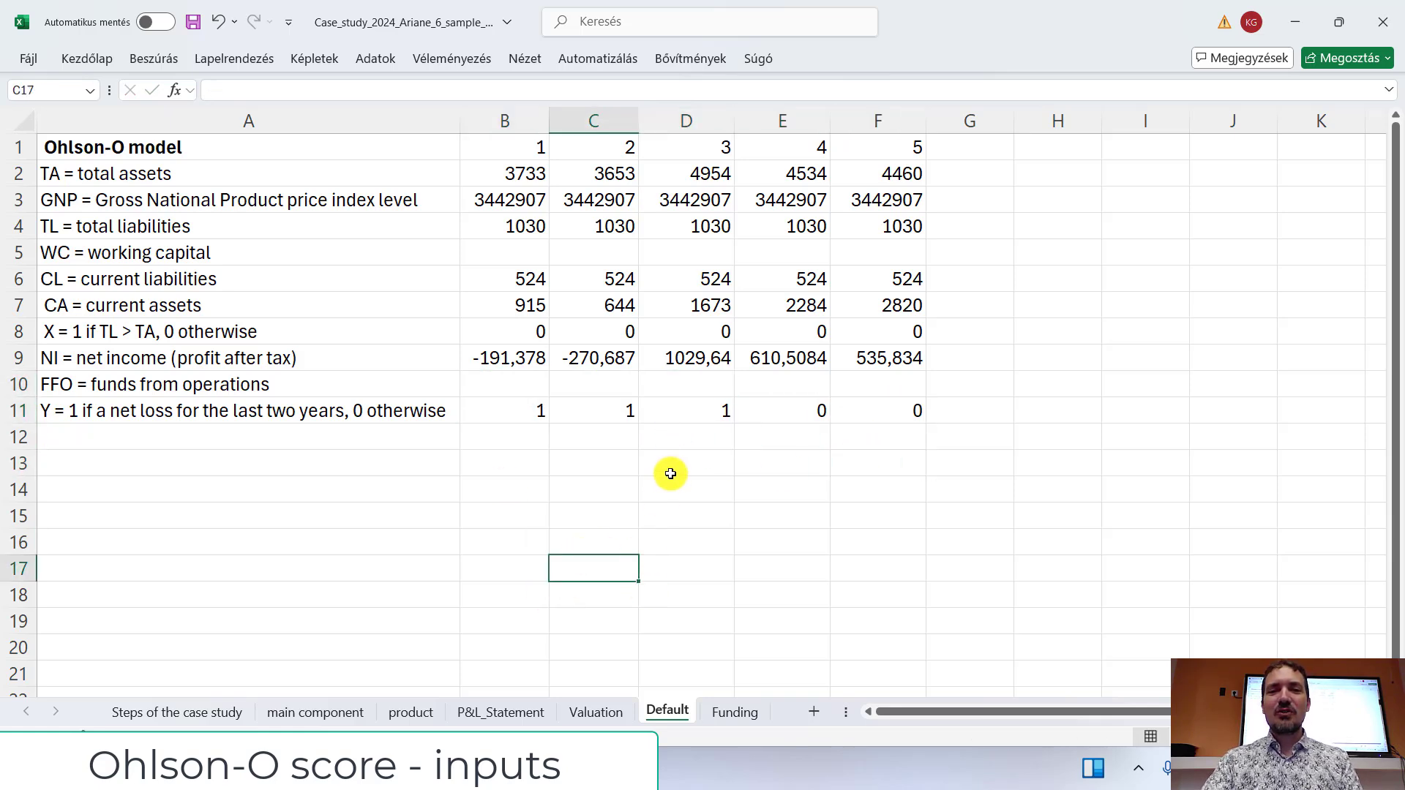
{"action": "left_click", "coordinate": [704, 439]}
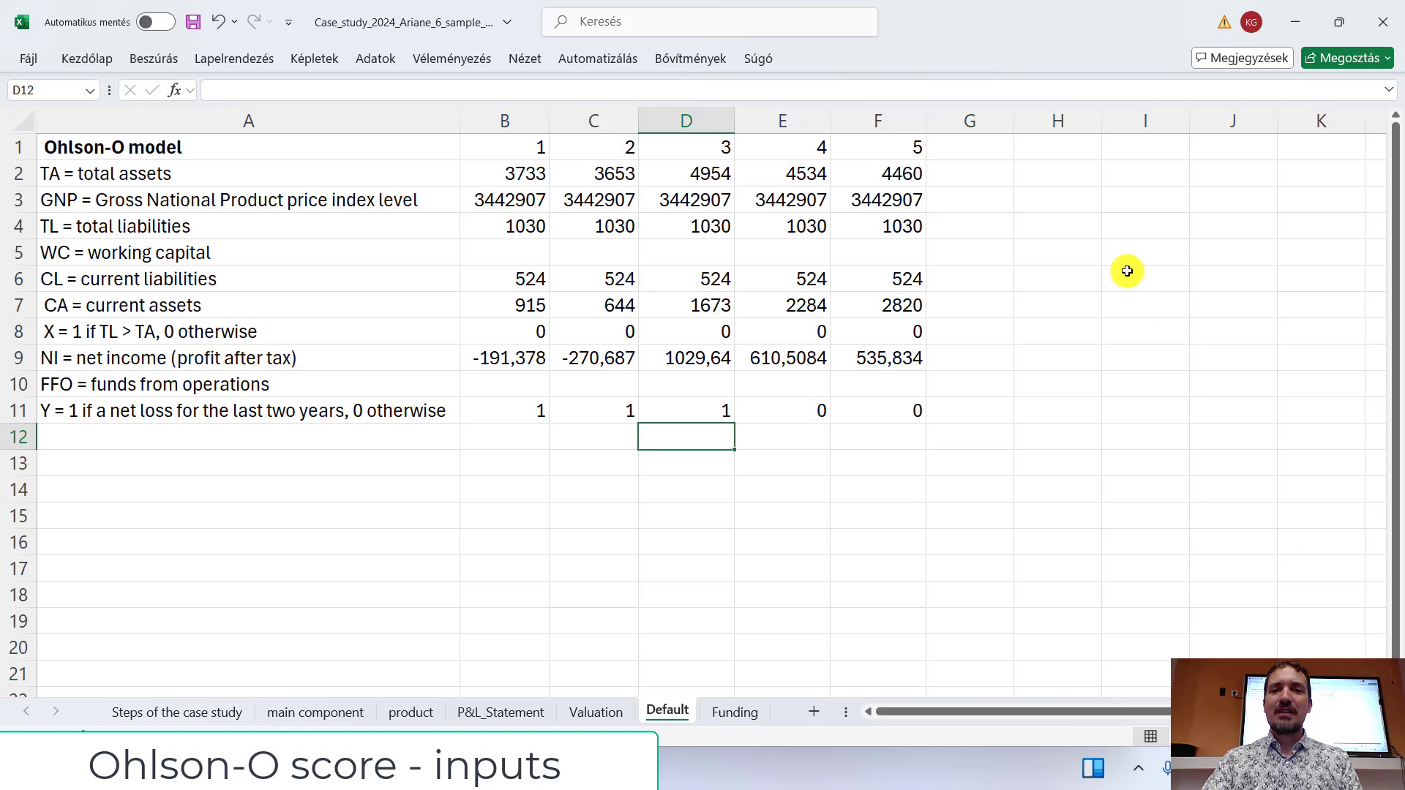
Step: Copy the term "working capital" from the A5 label and search Google for it in a new Chrome tab
{"action": "left_click", "coordinate": [139, 249]}
{"action": "left_click_drag", "start_coordinate": [340, 90], "coordinate": [239, 93]}
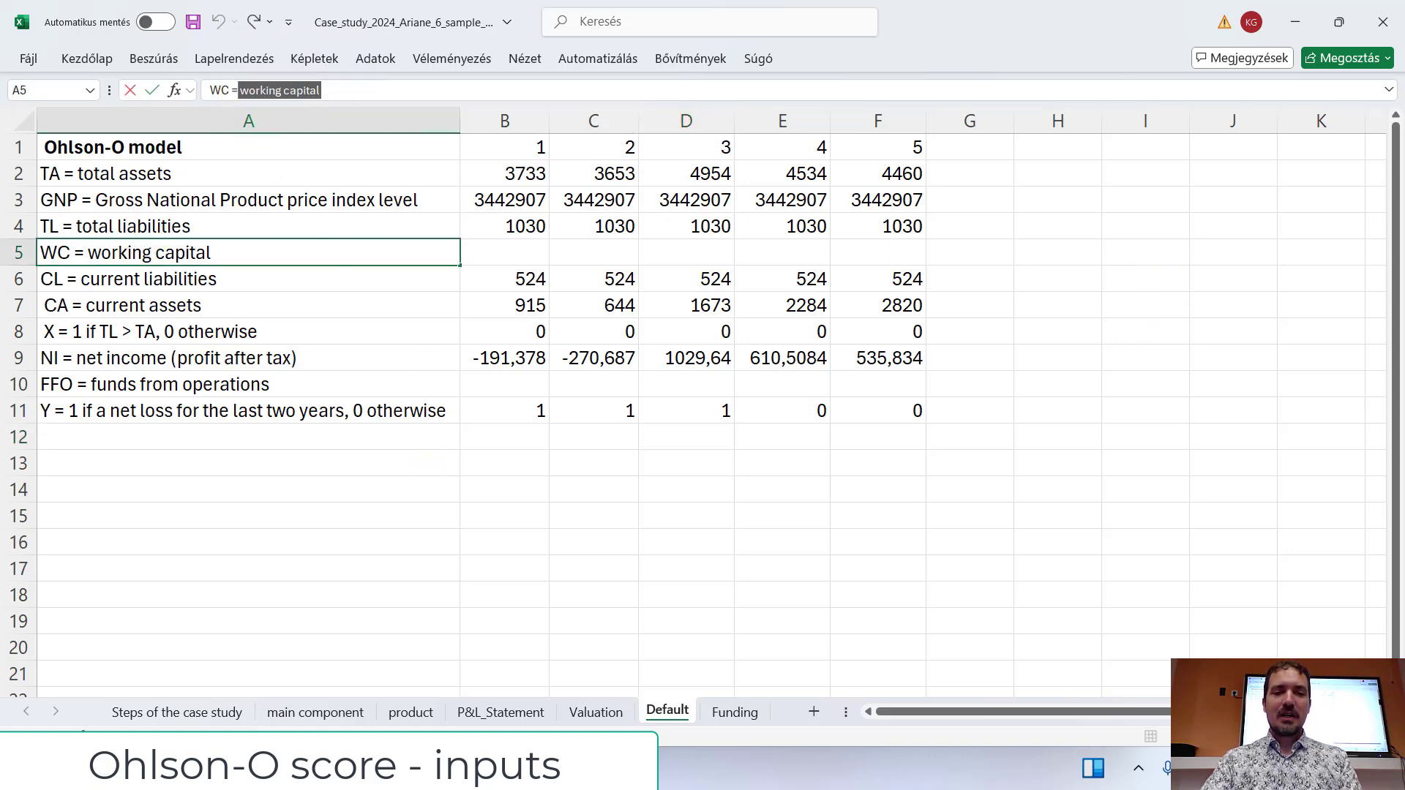
{"action": "left_click", "coordinate": [512, 768]}
{"action": "left_click", "coordinate": [1218, 16]}
{"action": "key", "text": "ctrl+v"}
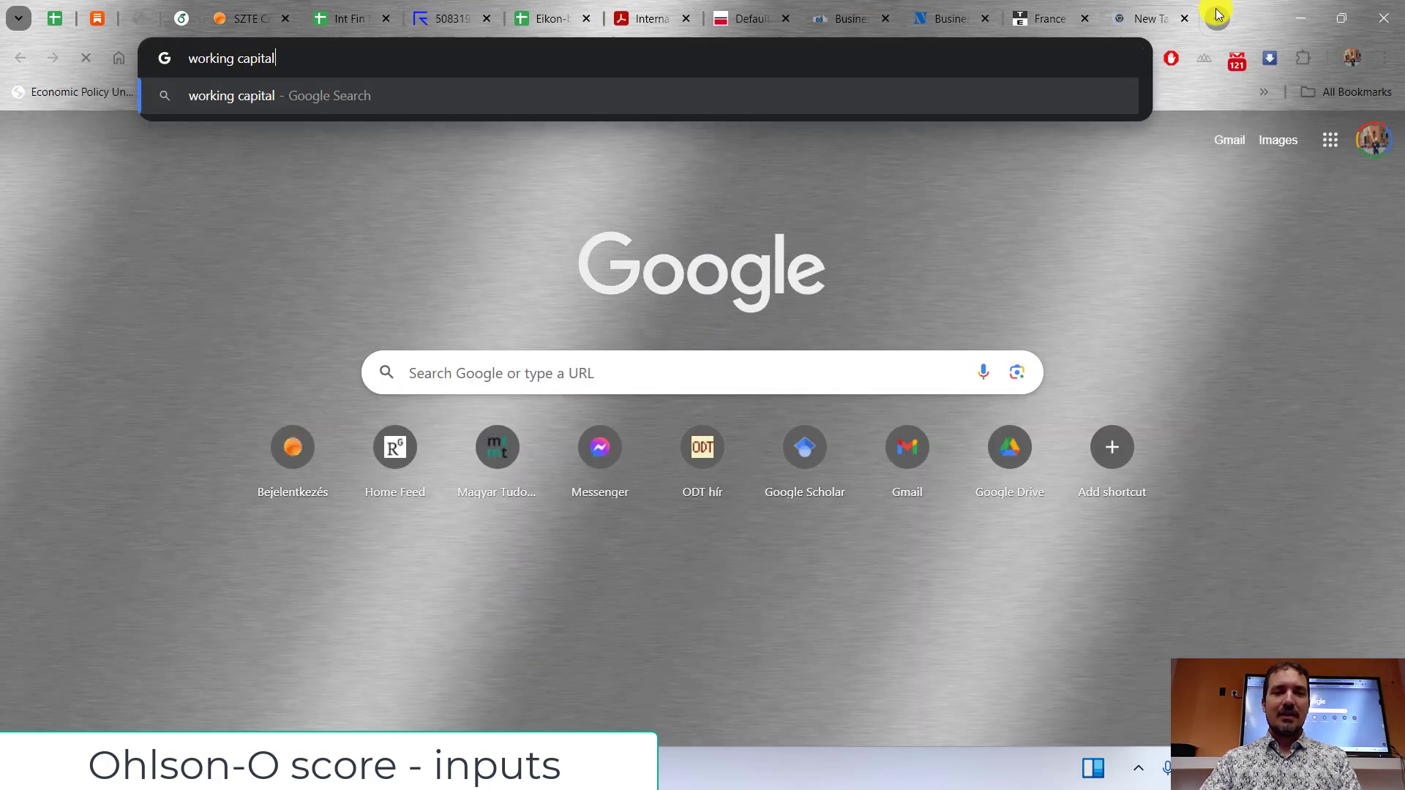
{"action": "key", "text": "Return"}
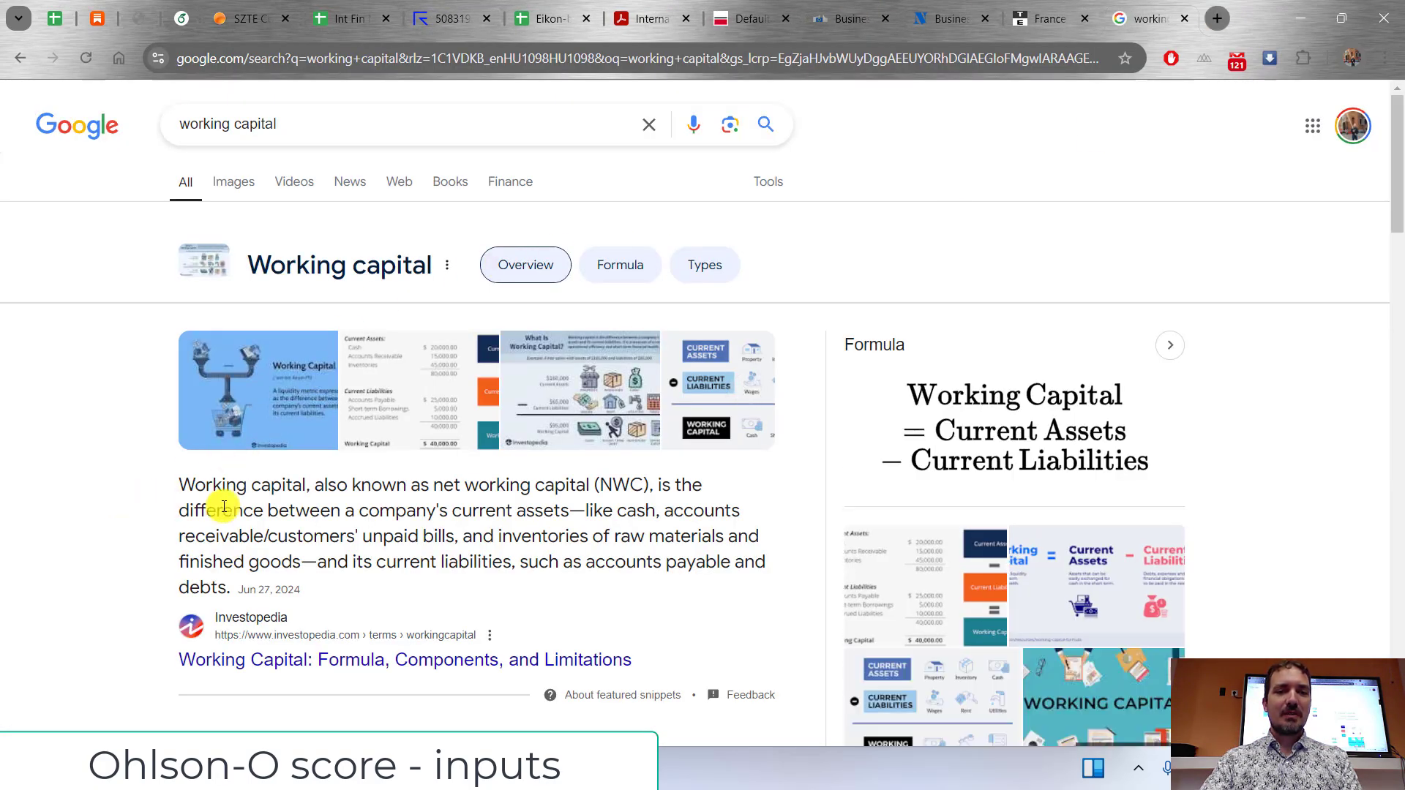
Step: Open the Investopedia article on working capital and read its definition in terms of current assets and current liabilities
{"action": "left_click", "coordinate": [292, 661]}
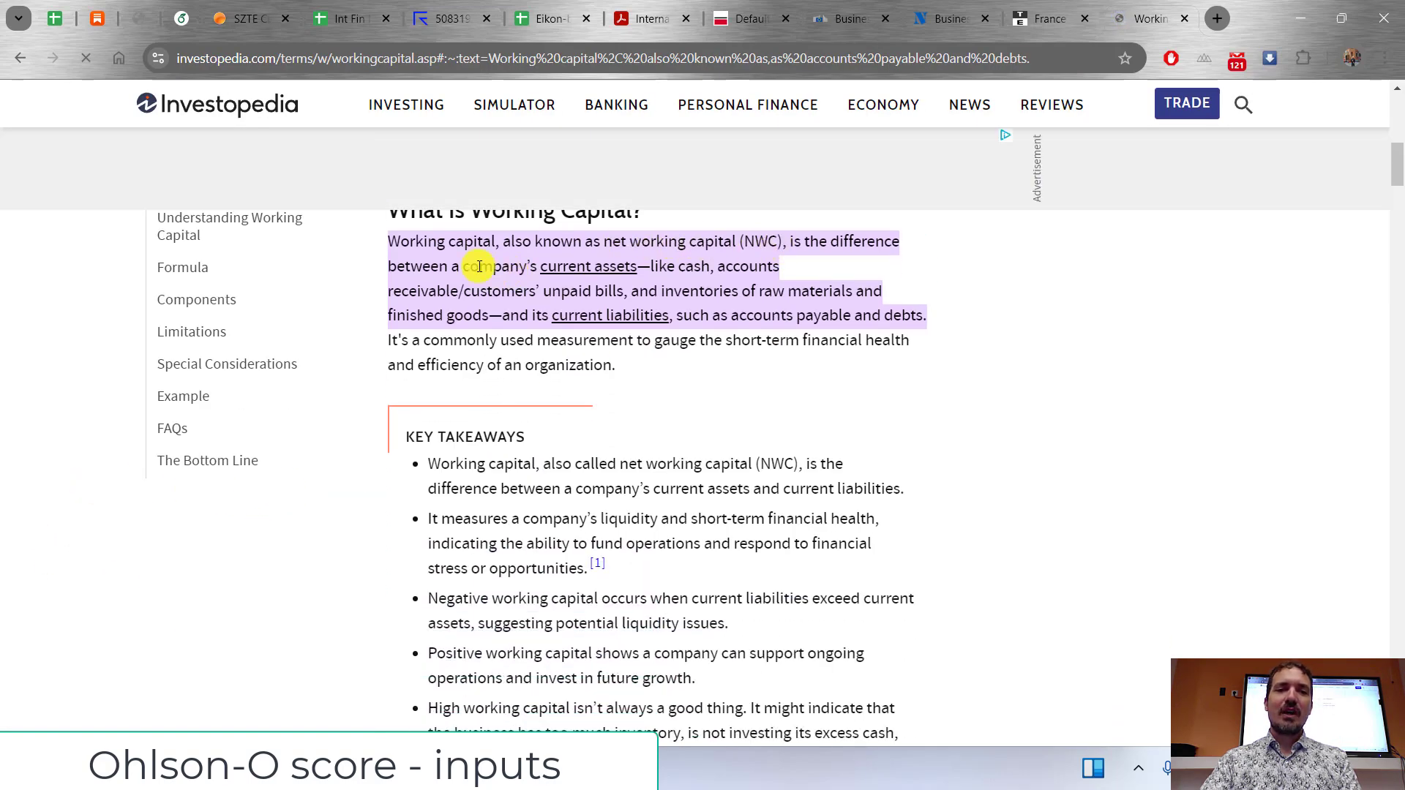
{"action": "left_click_drag", "start_coordinate": [530, 266], "coordinate": [753, 292]}
{"action": "left_click_drag", "start_coordinate": [518, 317], "coordinate": [777, 358]}
{"action": "left_click", "coordinate": [778, 362]}
Step: Back in Excel, calculate working capital in B5 with =B7-B6 and extend the formula across to F5
{"action": "key", "text": "alt+Tab"}
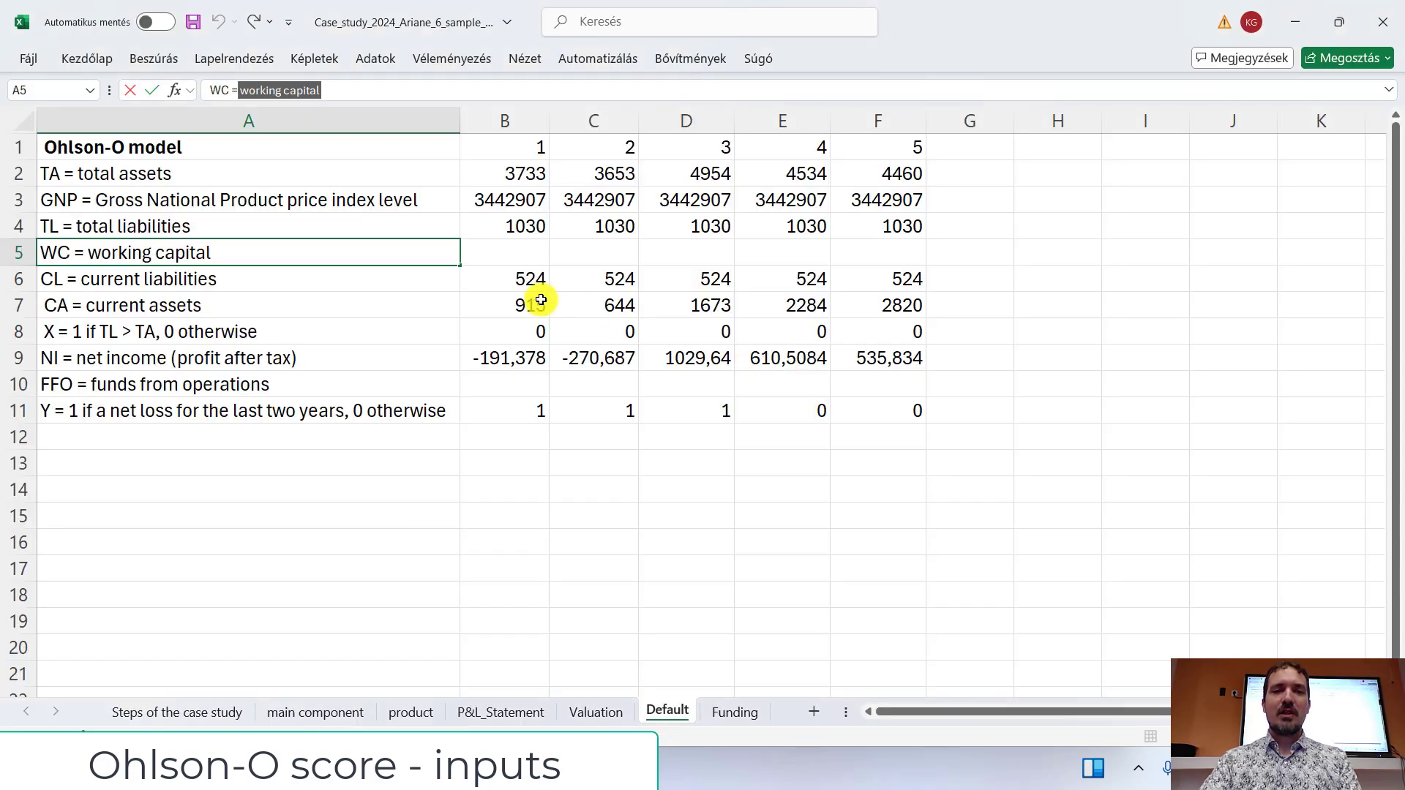
{"action": "left_click", "coordinate": [518, 254]}
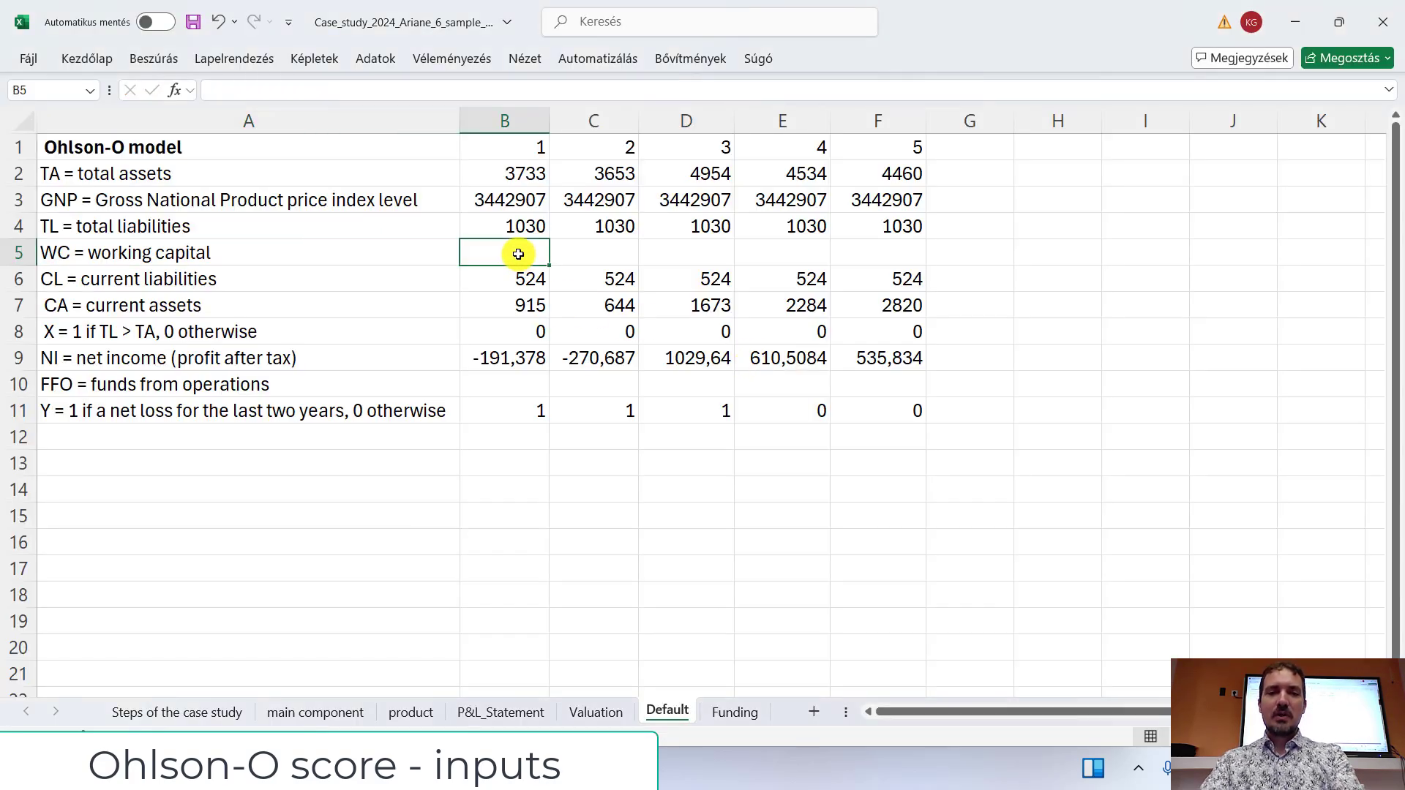
{"action": "type", "text": "="}
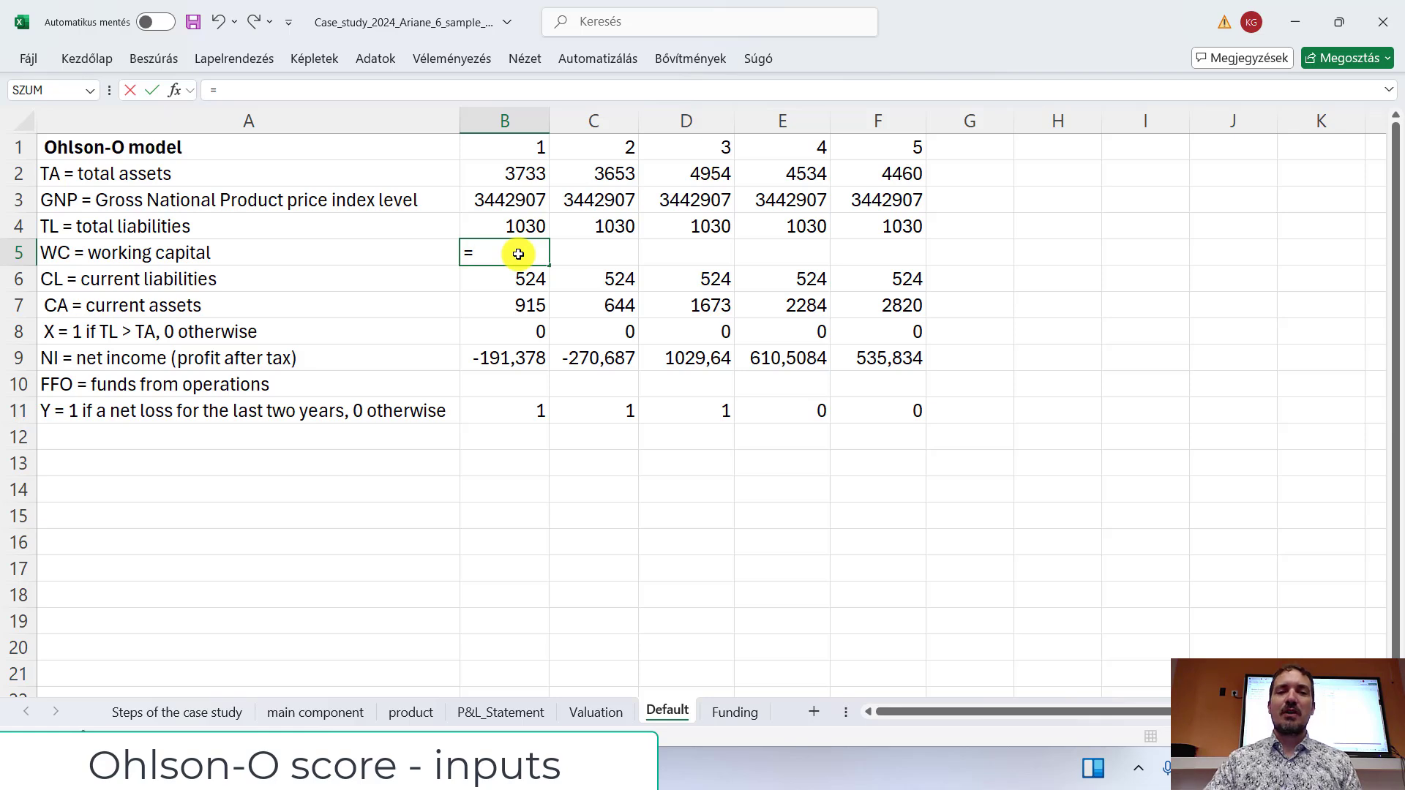
{"action": "left_click", "coordinate": [478, 300]}
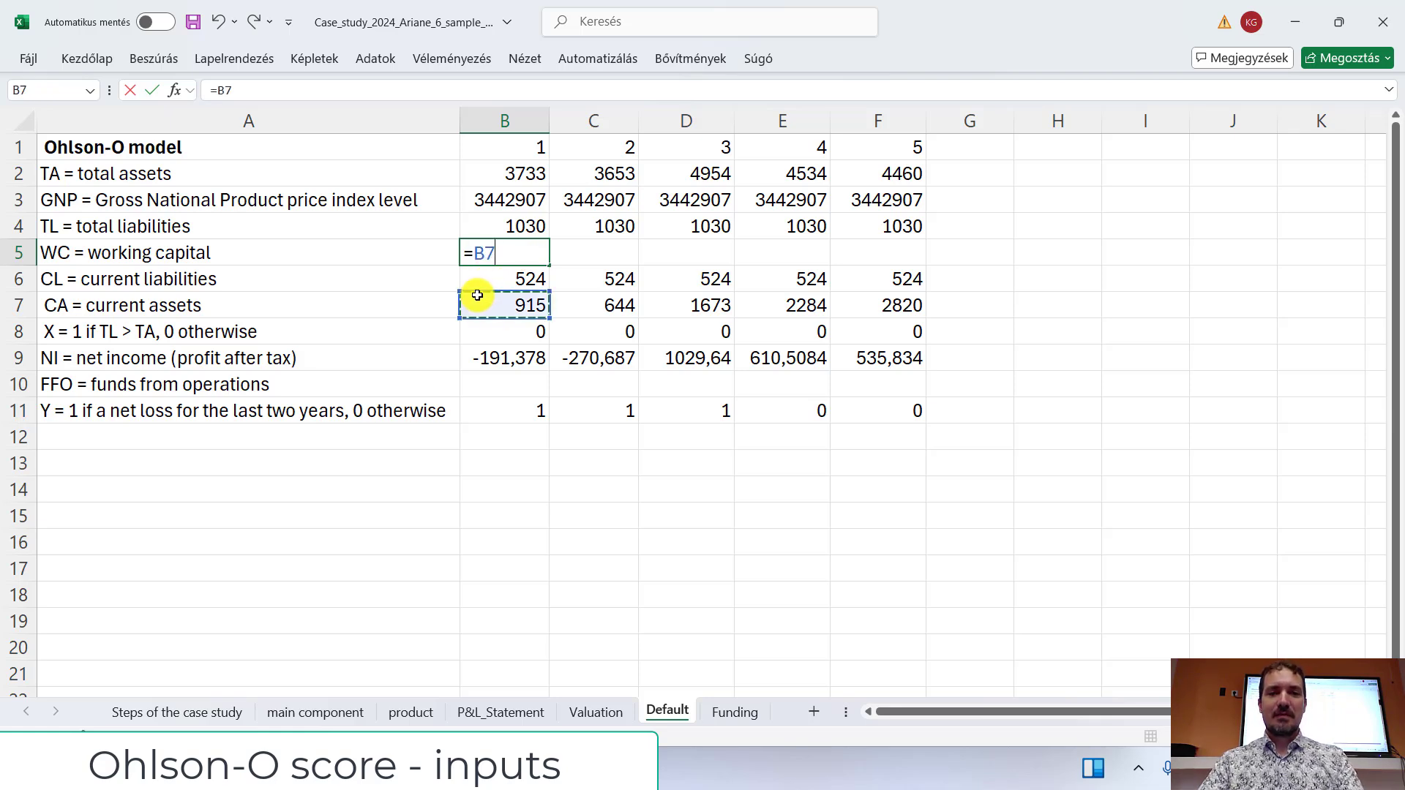
{"action": "type", "text": "-"}
{"action": "left_click", "coordinate": [511, 284]}
{"action": "key", "text": "Return"}
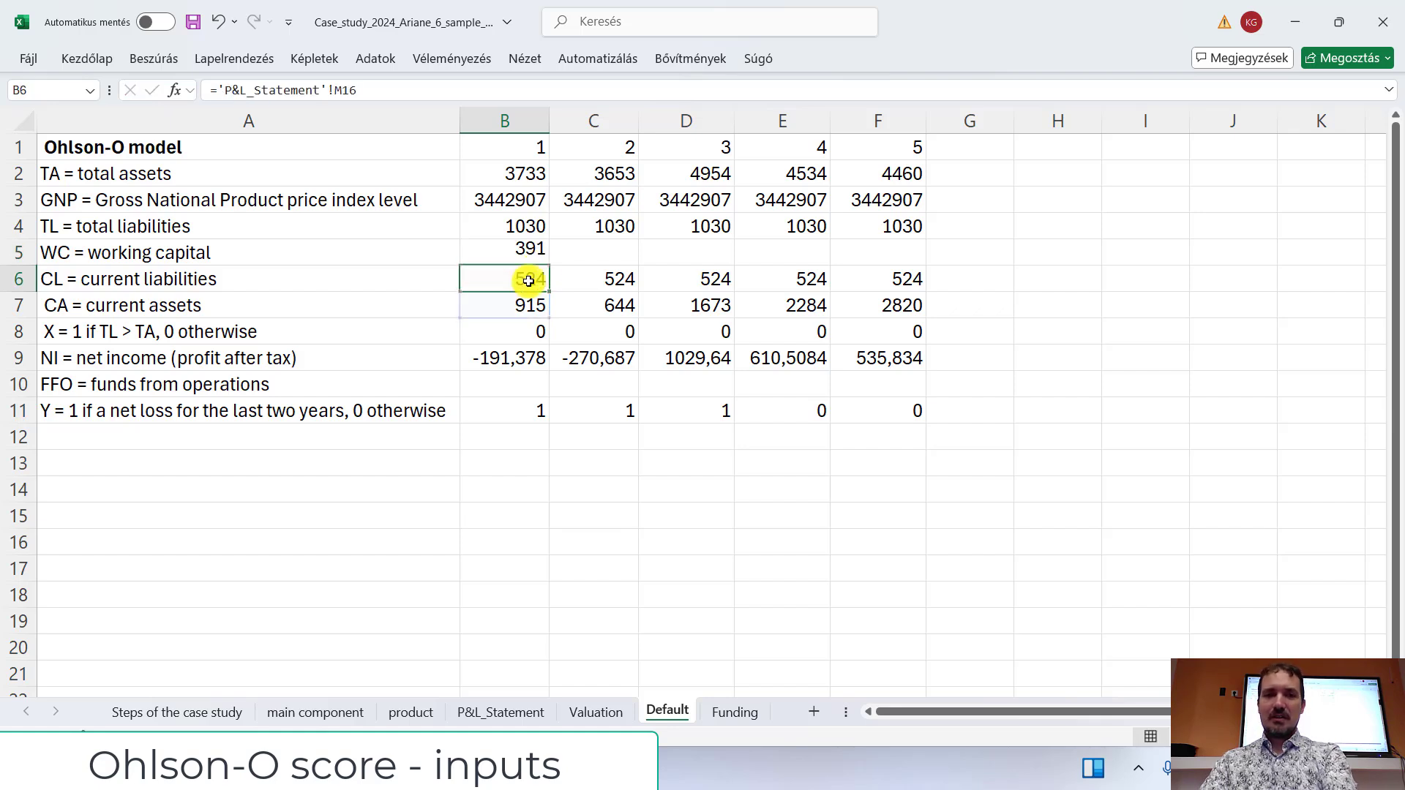
{"action": "left_click", "coordinate": [527, 260]}
{"action": "left_click_drag", "start_coordinate": [546, 268], "coordinate": [906, 275]}
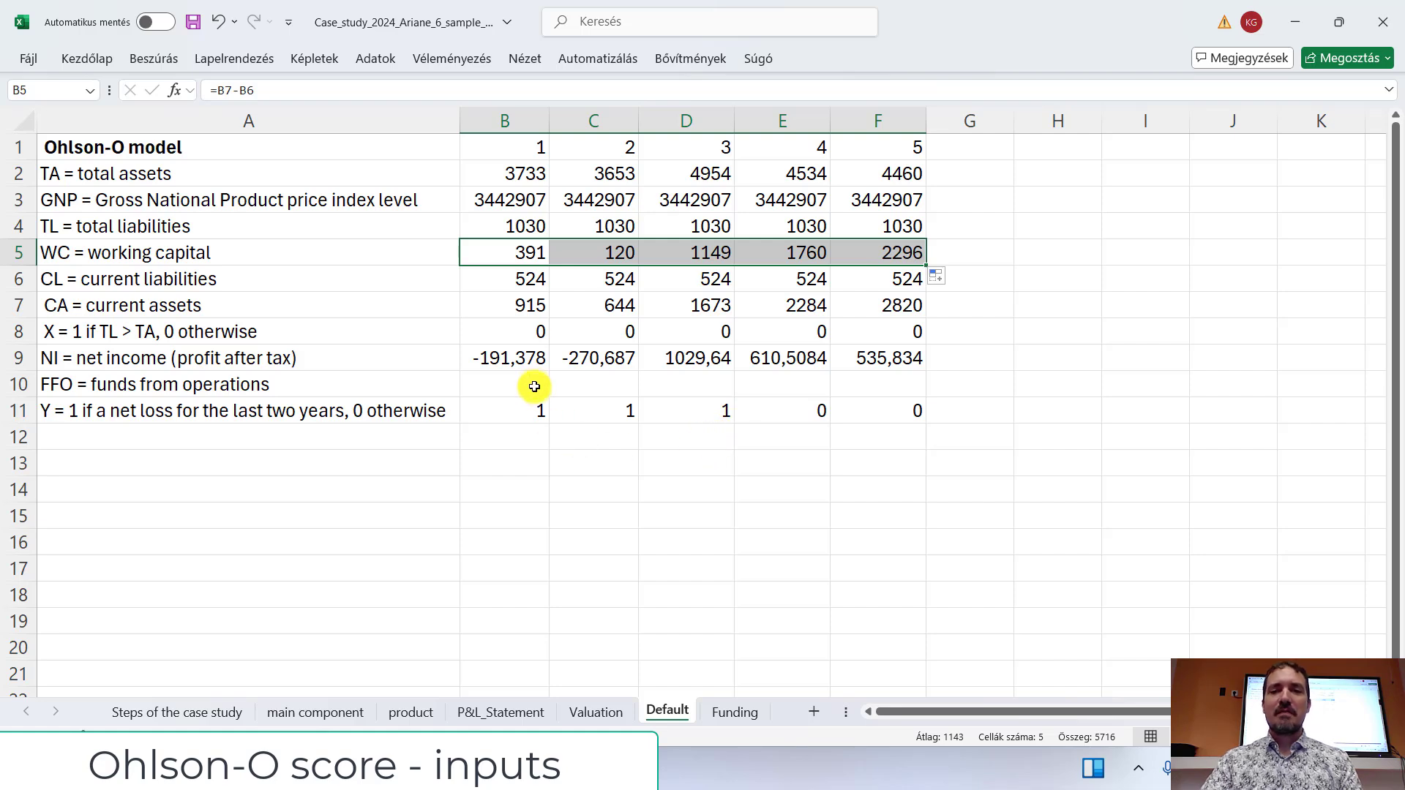
Step: Copy "funds from operations" from the A10 label, search Google for it in Chrome, and open the Wall Street Prep article on FFO
{"action": "left_click", "coordinate": [195, 380]}
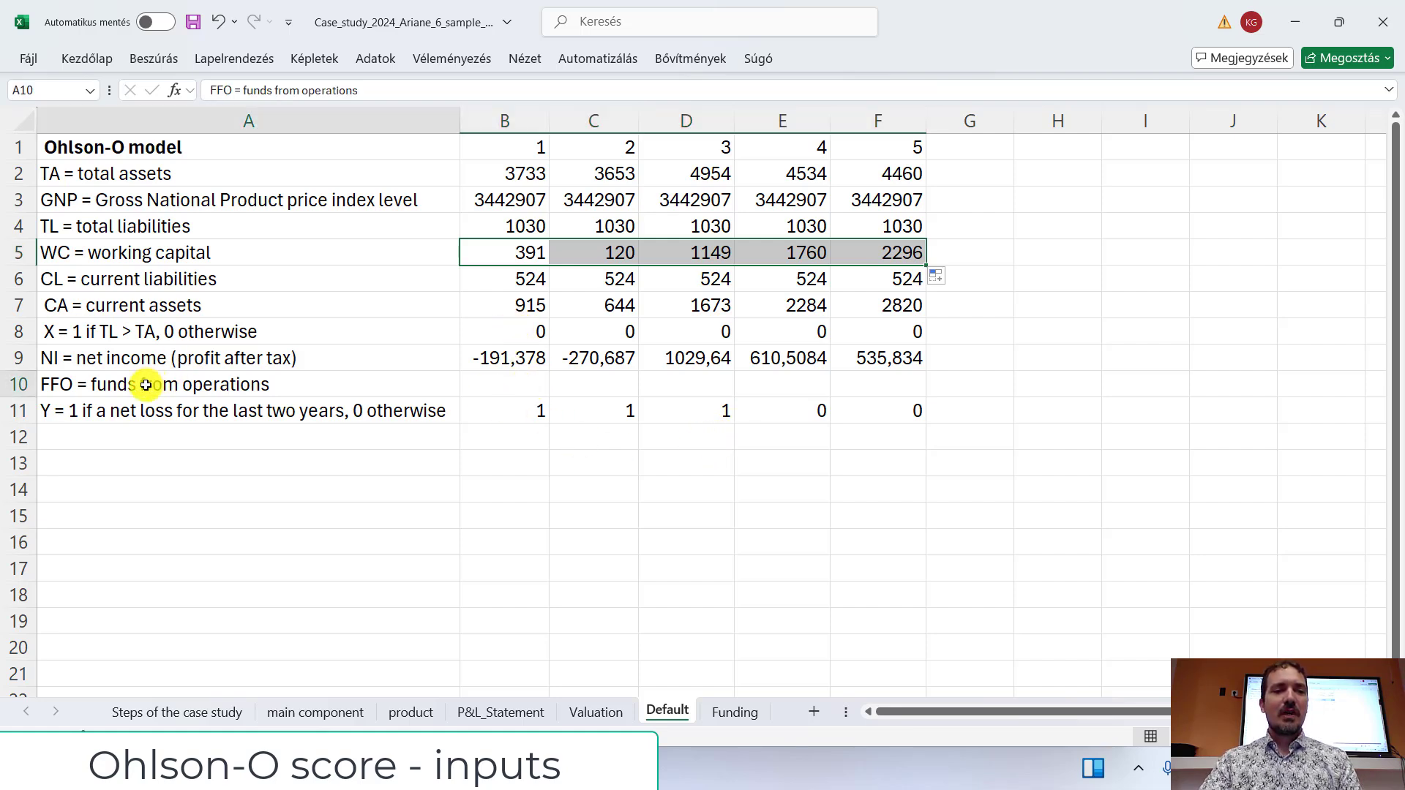
{"action": "left_click_drag", "start_coordinate": [239, 90], "coordinate": [467, 94]}
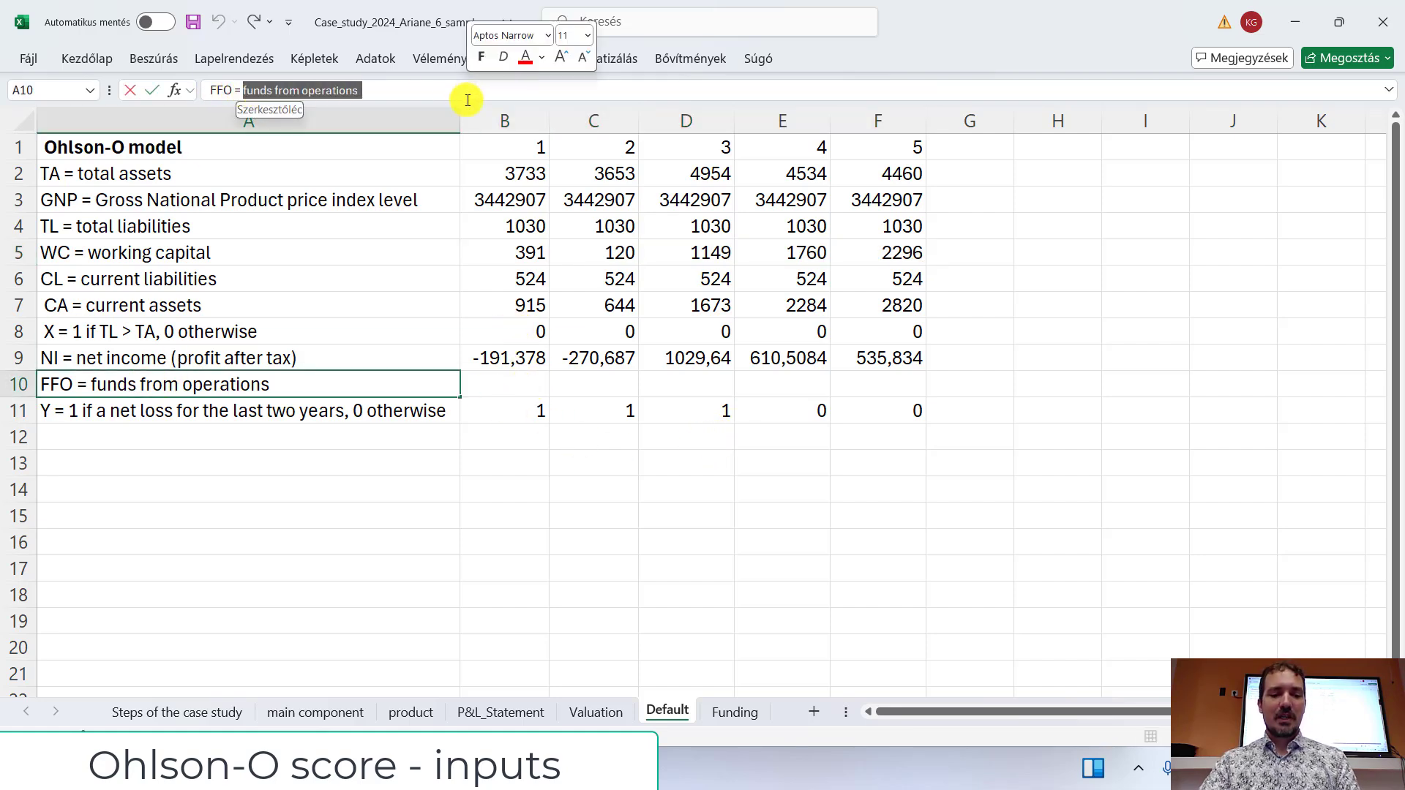
{"action": "key", "text": "ctrl+c"}
{"action": "key", "text": "alt+Tab"}
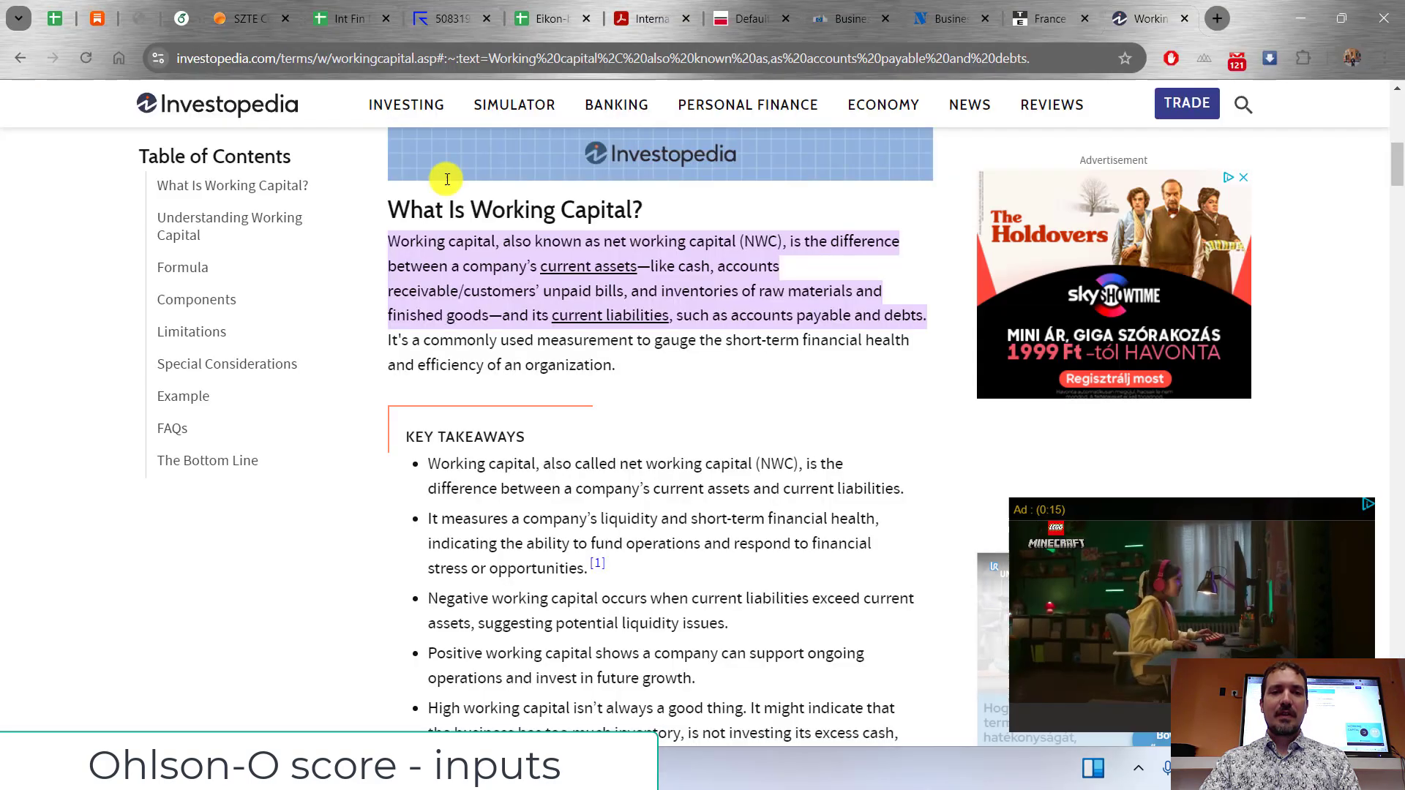
{"action": "left_click", "coordinate": [411, 53]}
{"action": "key", "text": "ctrl+v"}
{"action": "key", "text": "Return"}
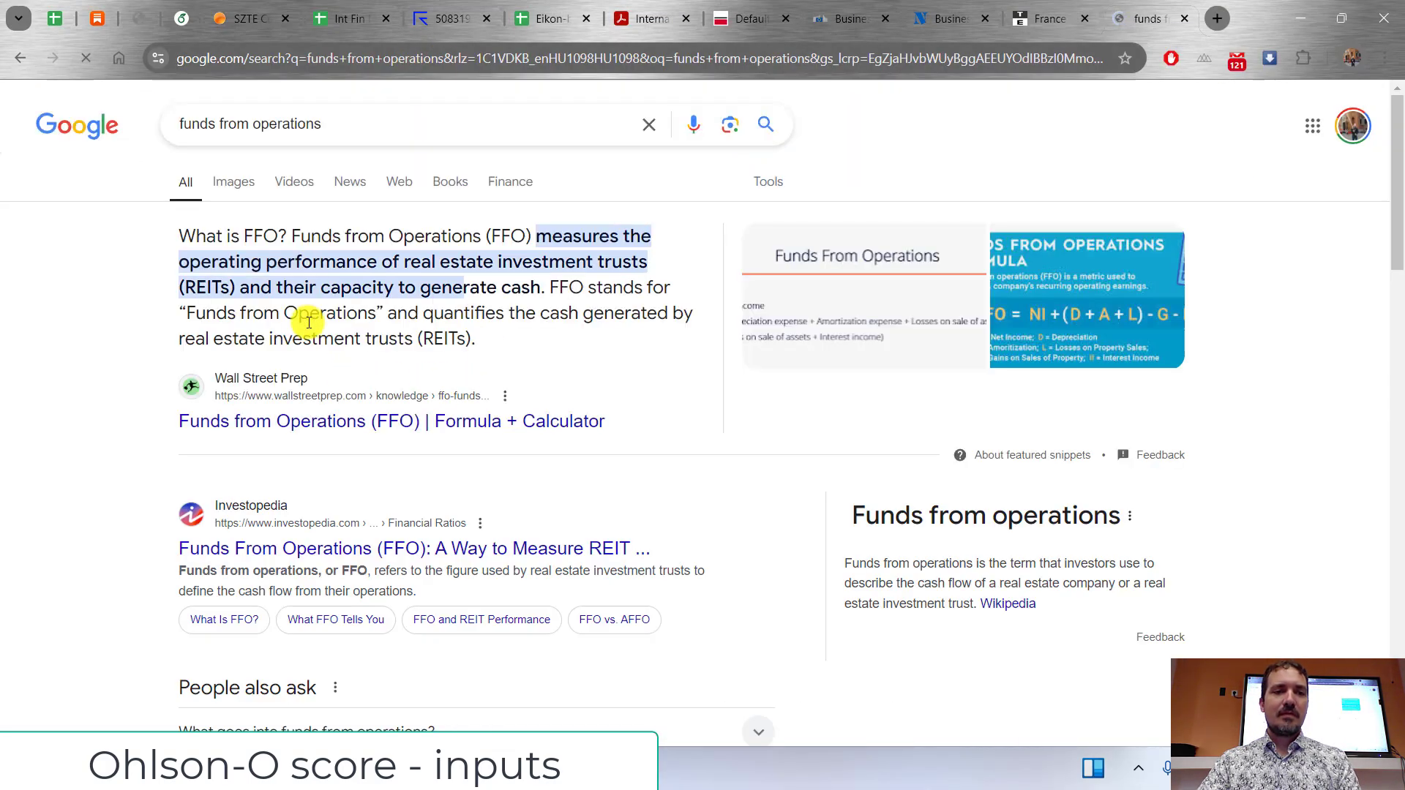
{"action": "left_click", "coordinate": [346, 421]}
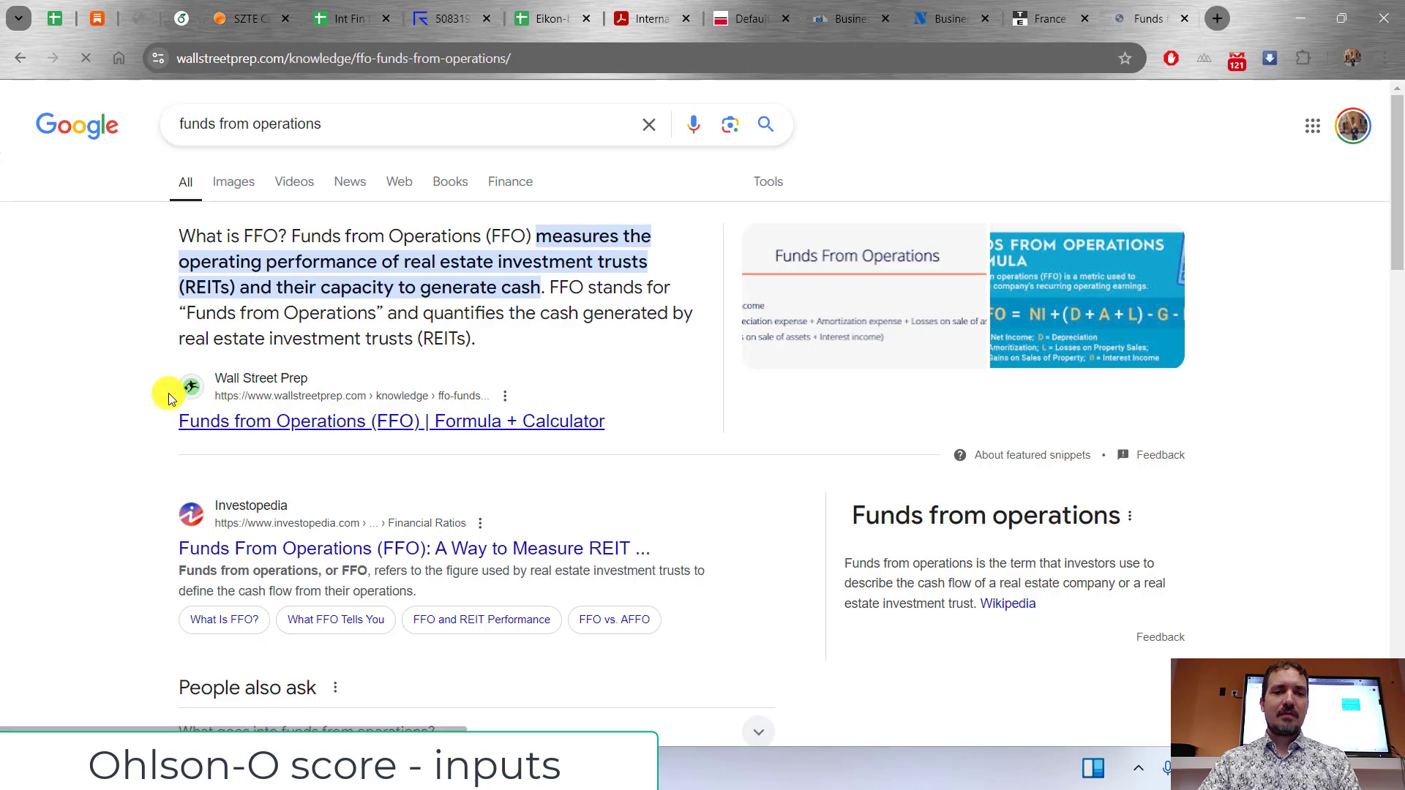
Step: Read the Wall Street Prep article's formula, summary and detailed definition of funds from operations, closing the Wharton advertisement covering the text
{"action": "scroll", "coordinate": [439, 476], "scroll_direction": "down", "scroll_amount": 4}
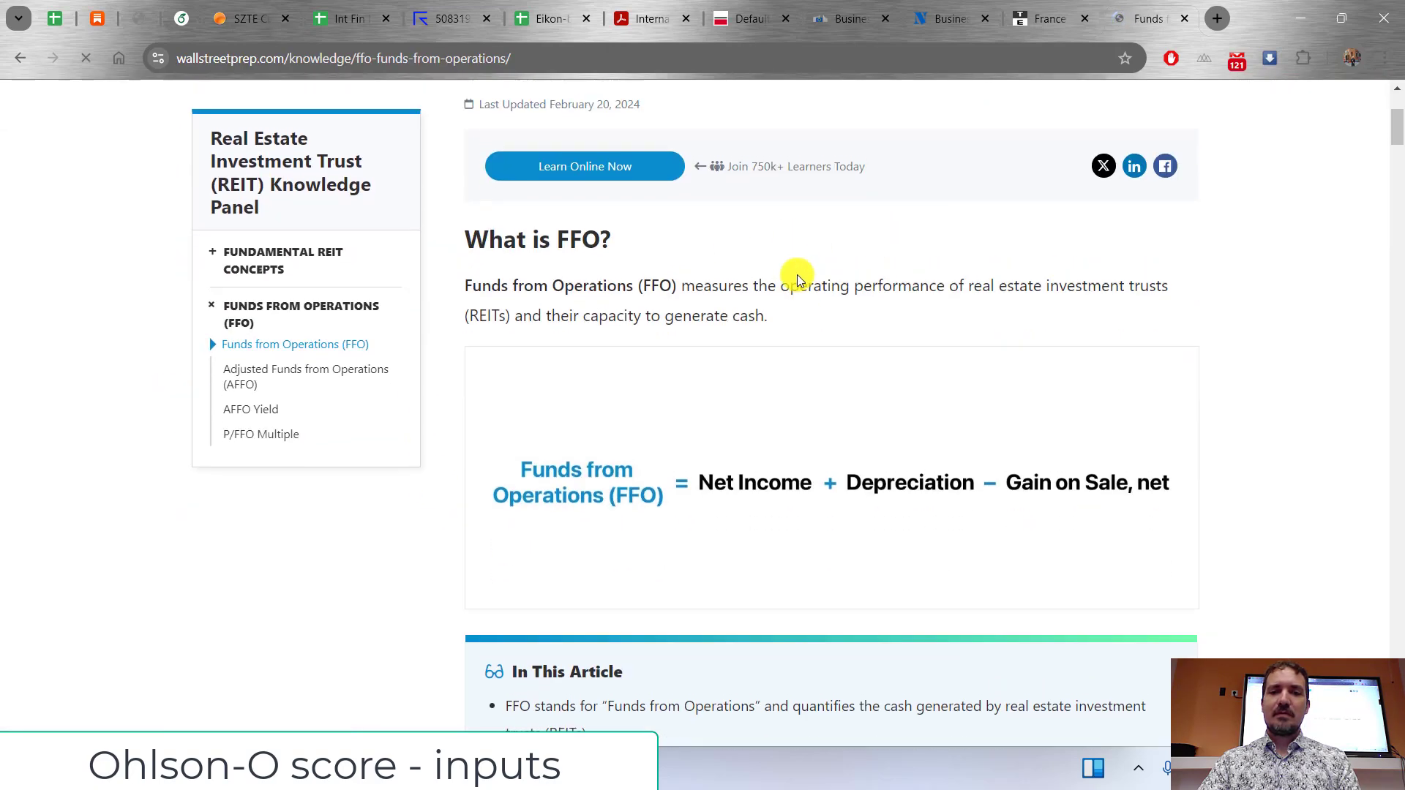
{"action": "scroll", "coordinate": [768, 409], "scroll_direction": "up", "scroll_amount": 1}
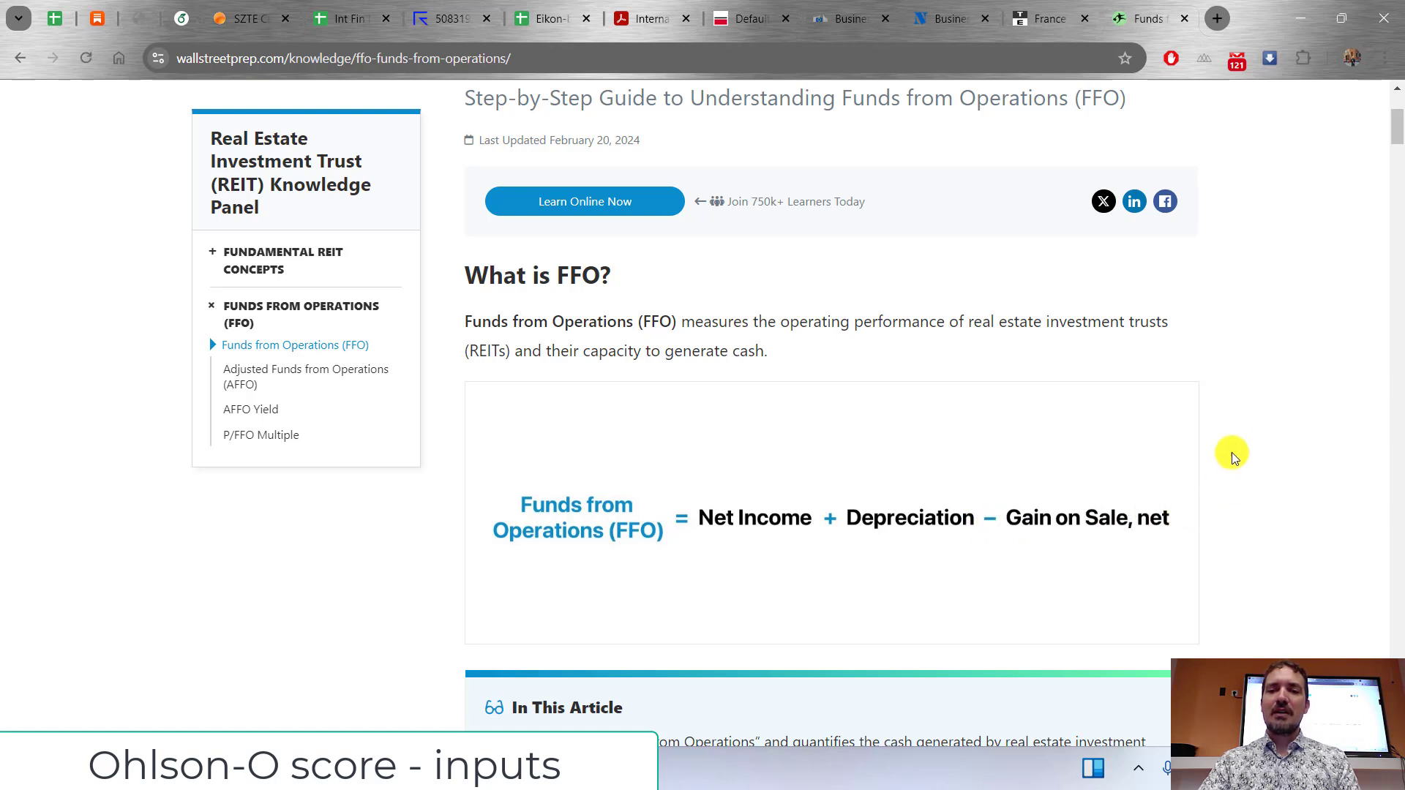
{"action": "scroll", "coordinate": [1237, 403], "scroll_direction": "up", "scroll_amount": 1}
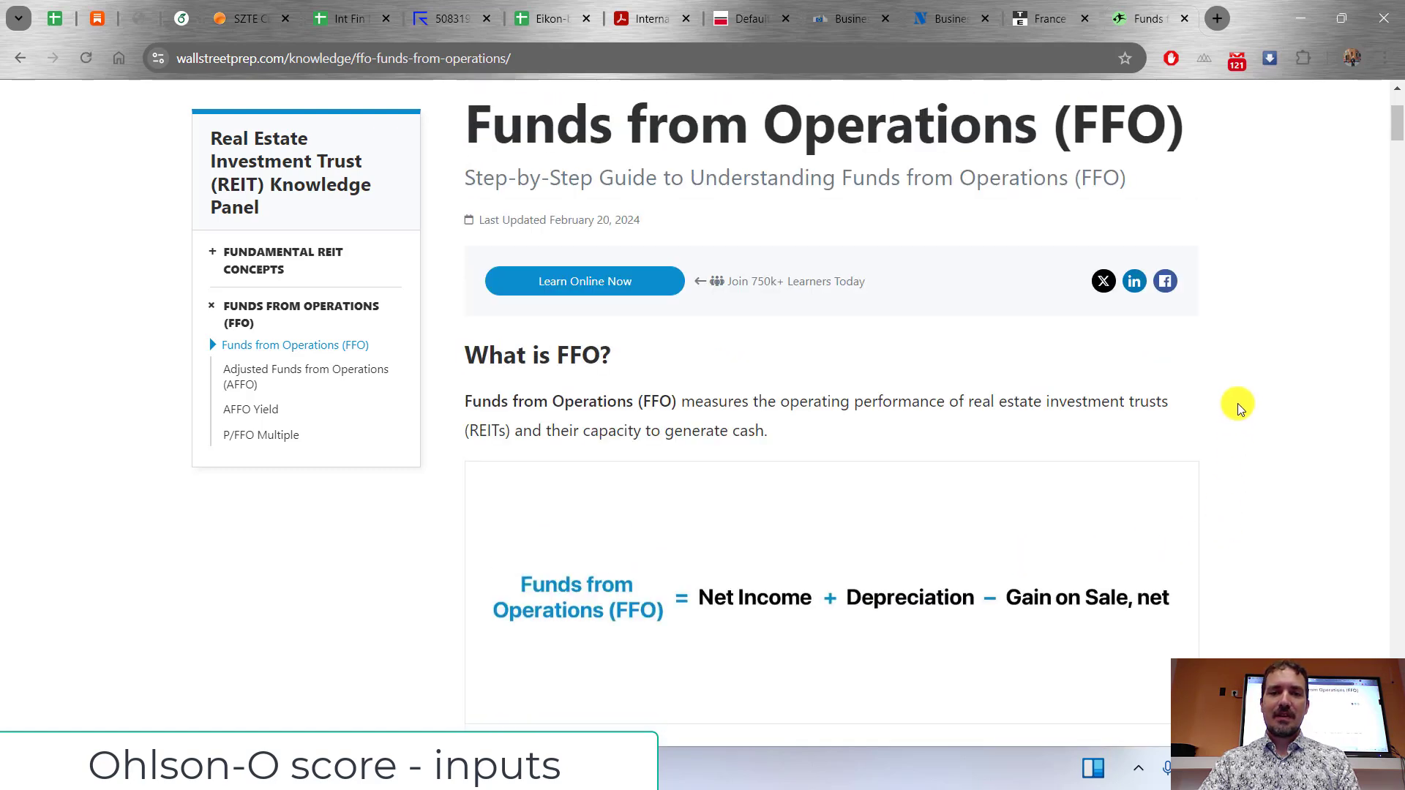
{"action": "scroll", "coordinate": [1238, 403], "scroll_direction": "down", "scroll_amount": 3}
{"action": "scroll", "coordinate": [1237, 409], "scroll_direction": "down", "scroll_amount": 1}
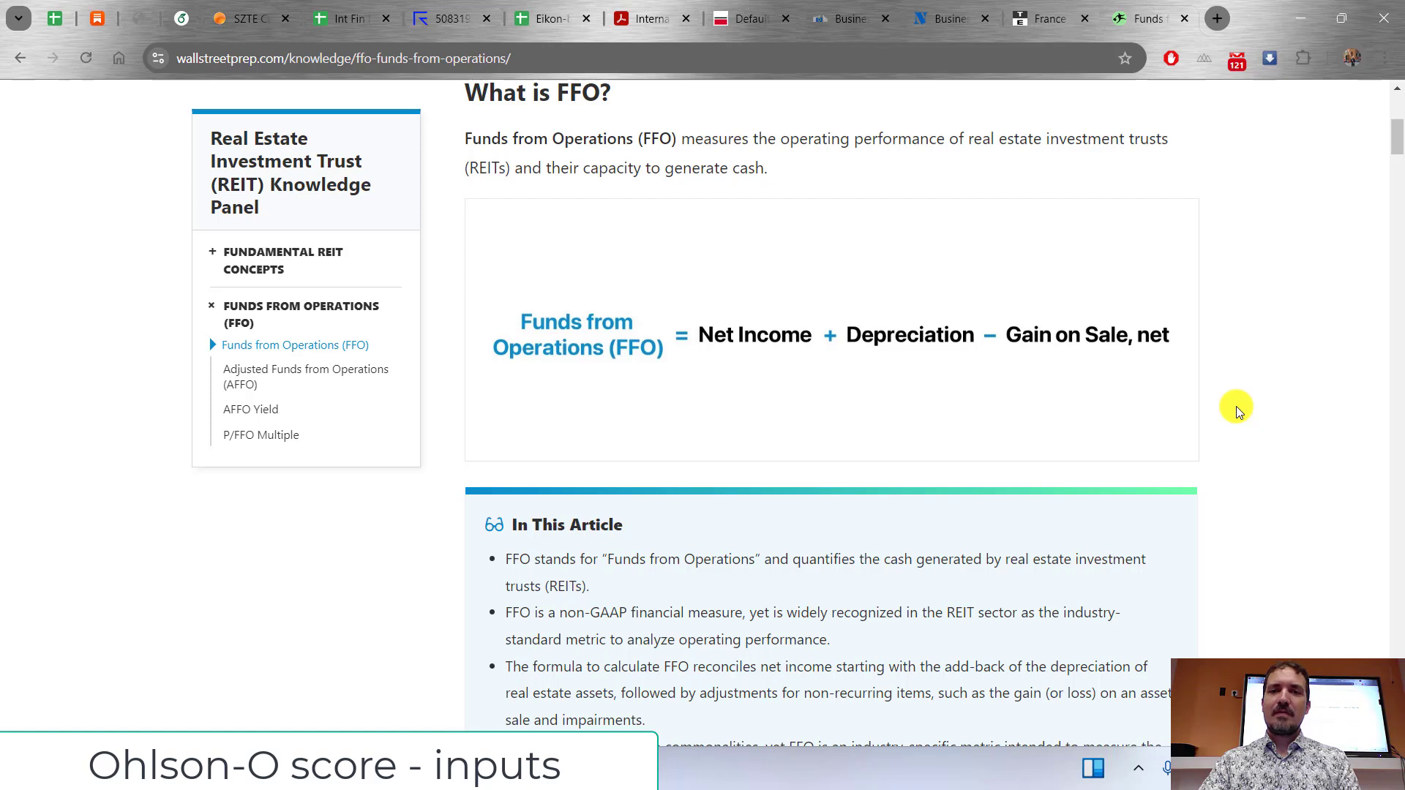
{"action": "scroll", "coordinate": [1237, 410], "scroll_direction": "down", "scroll_amount": 5}
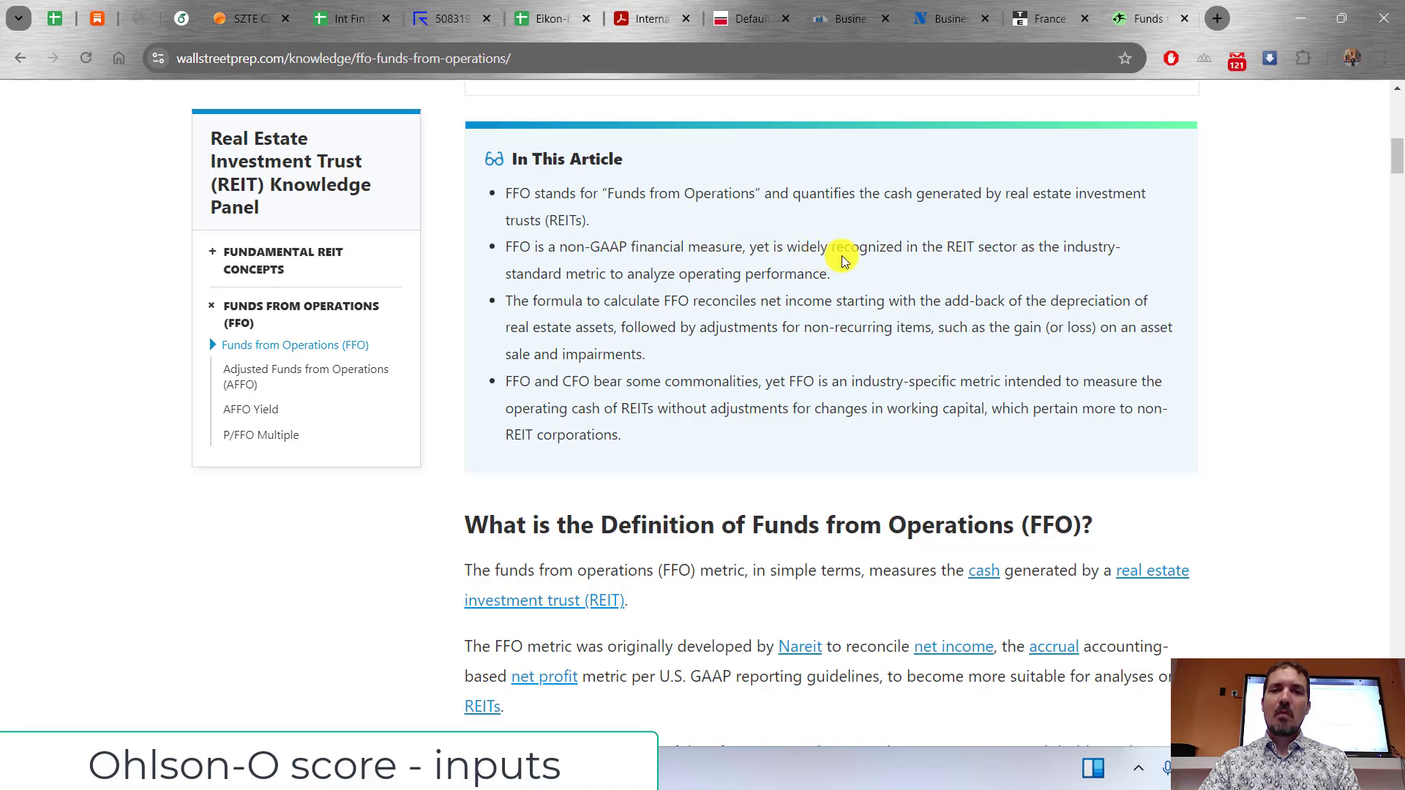
{"action": "scroll", "coordinate": [860, 356], "scroll_direction": "down", "scroll_amount": 5}
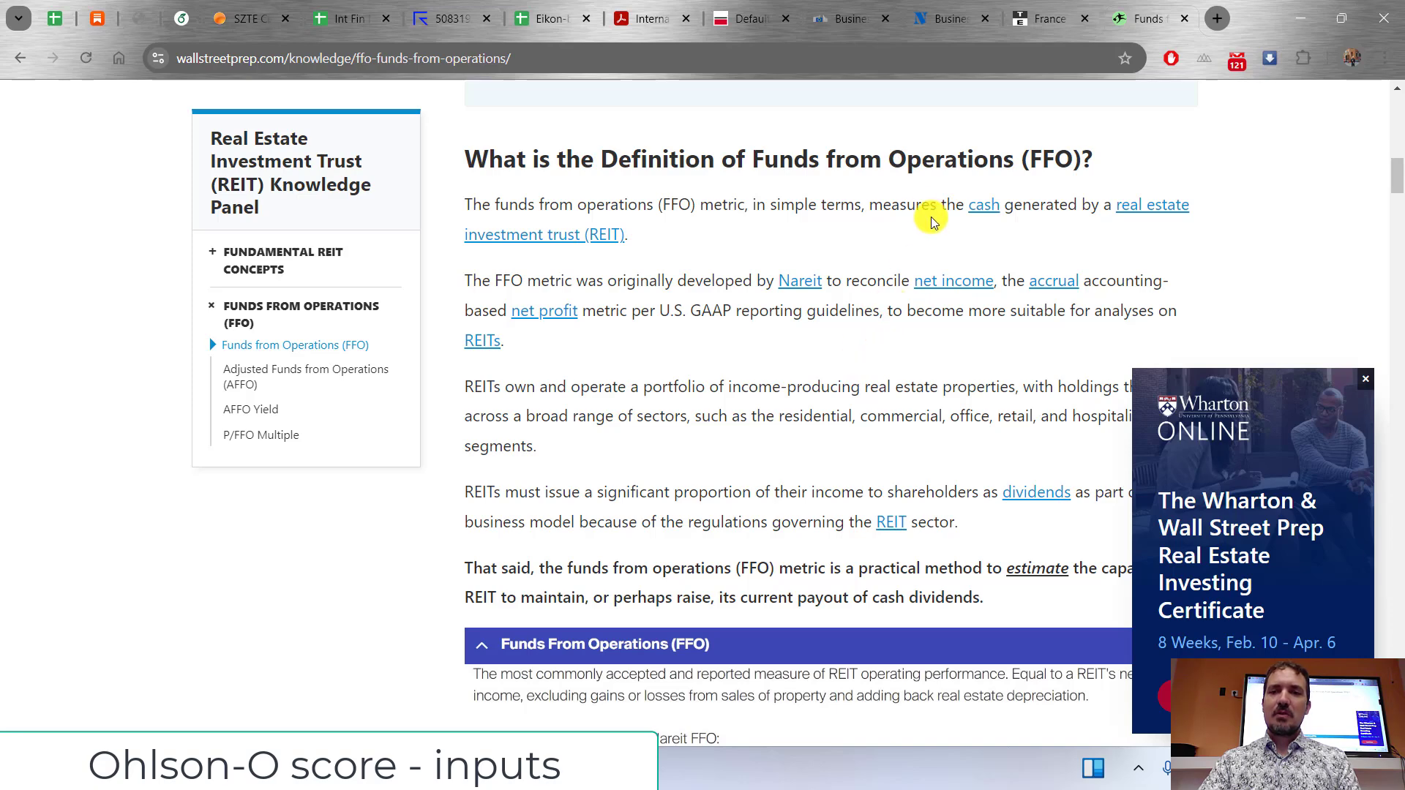
{"action": "left_click", "coordinate": [1366, 376]}
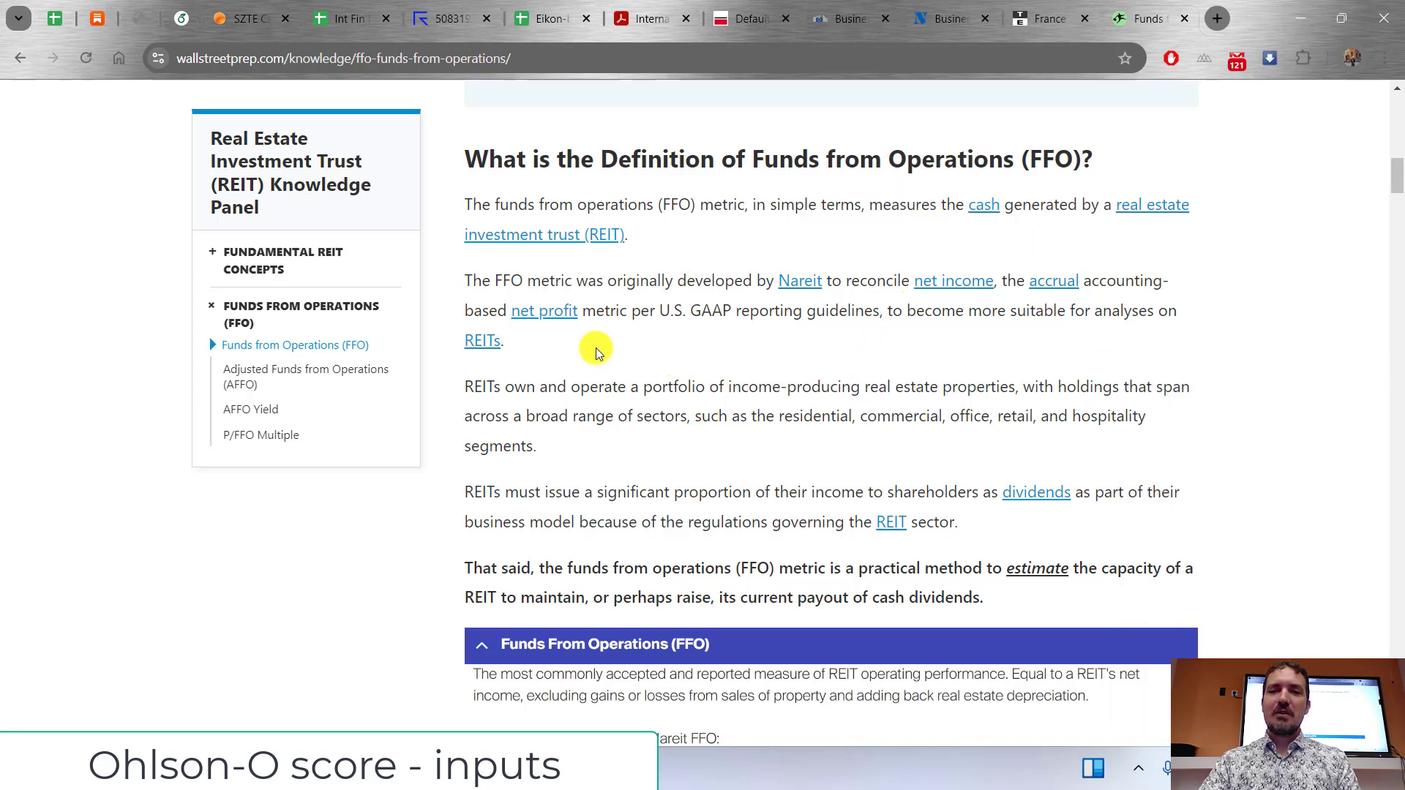
{"action": "scroll", "coordinate": [722, 370], "scroll_direction": "down", "scroll_amount": 2}
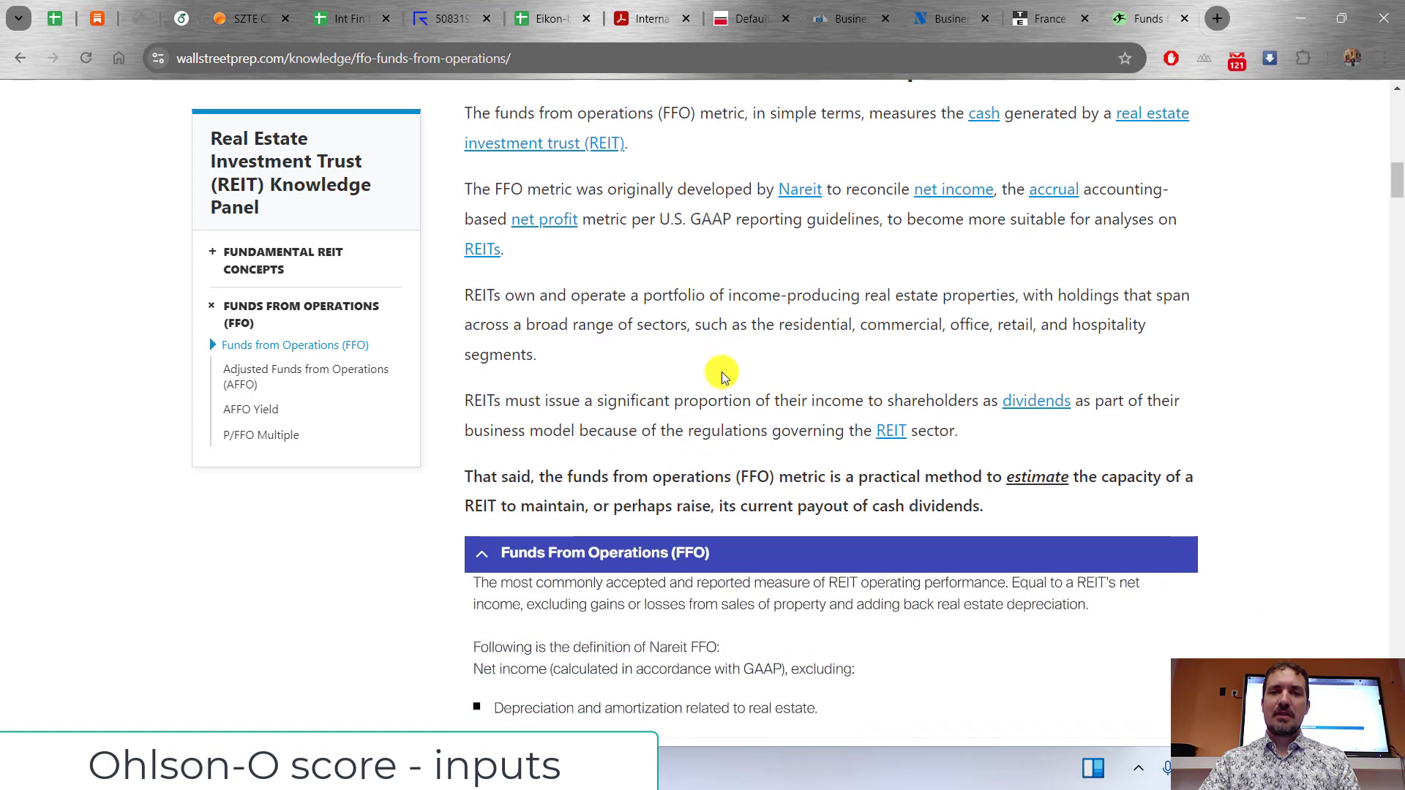
{"action": "scroll", "coordinate": [721, 377], "scroll_direction": "down", "scroll_amount": 5}
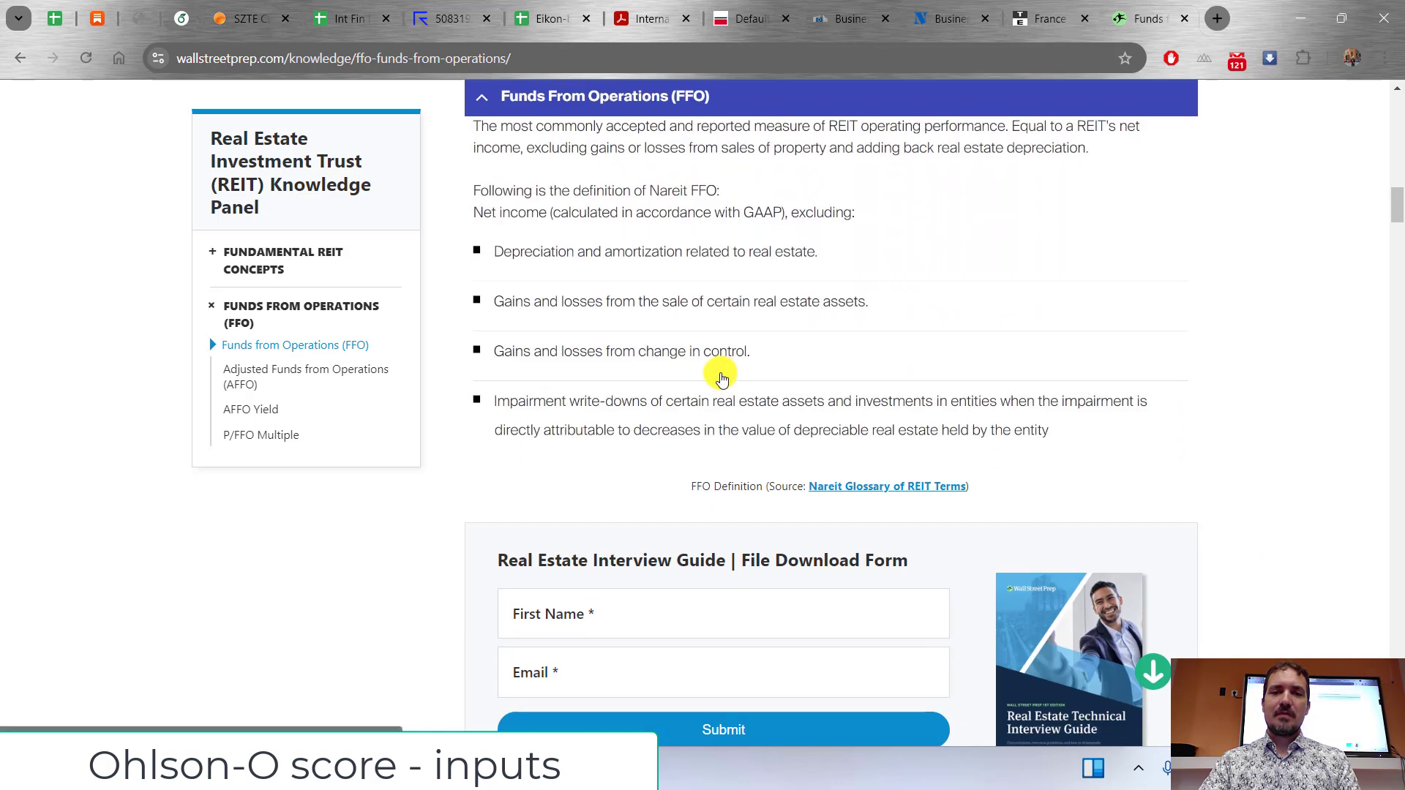
{"action": "scroll", "coordinate": [720, 377], "scroll_direction": "up", "scroll_amount": 1}
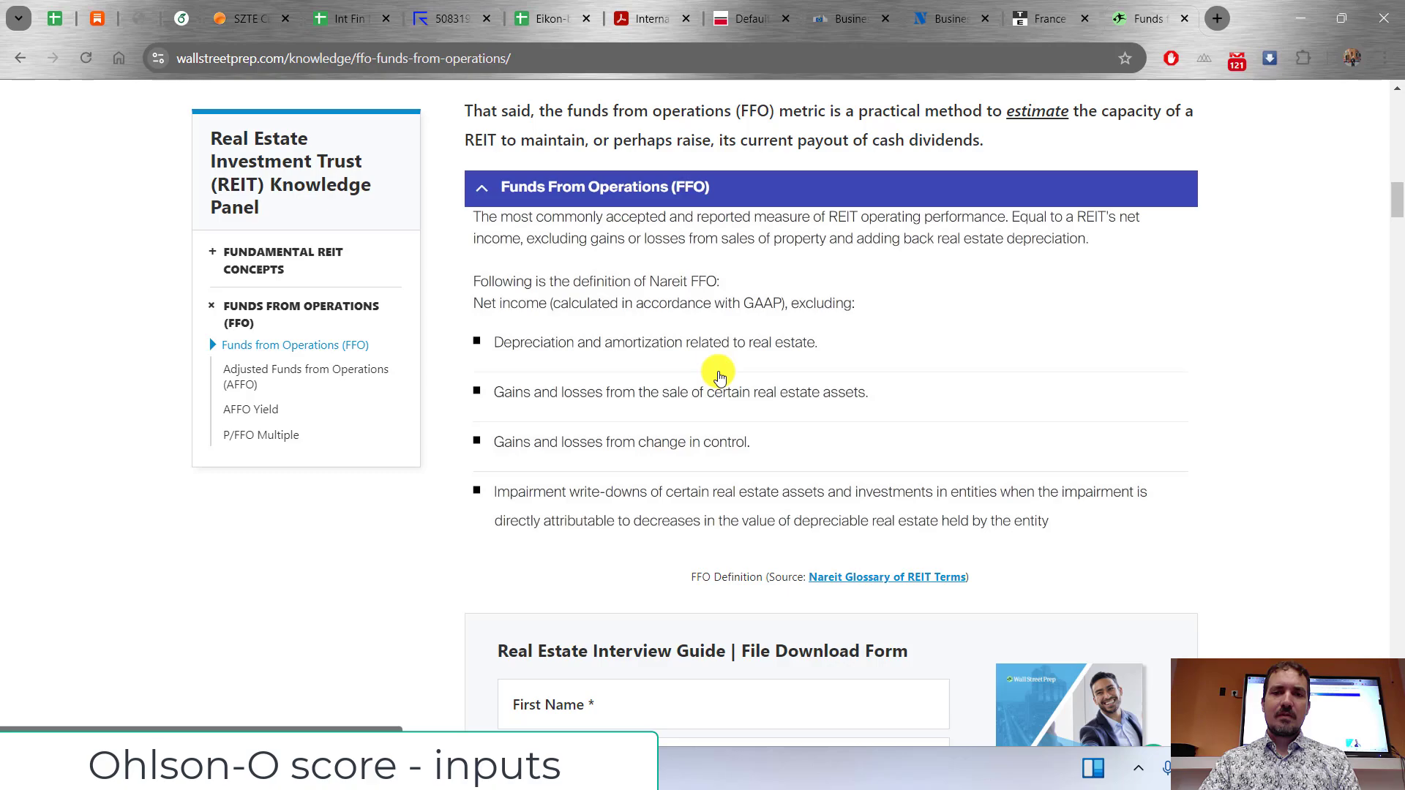
{"action": "scroll", "coordinate": [908, 373], "scroll_direction": "up", "scroll_amount": 5}
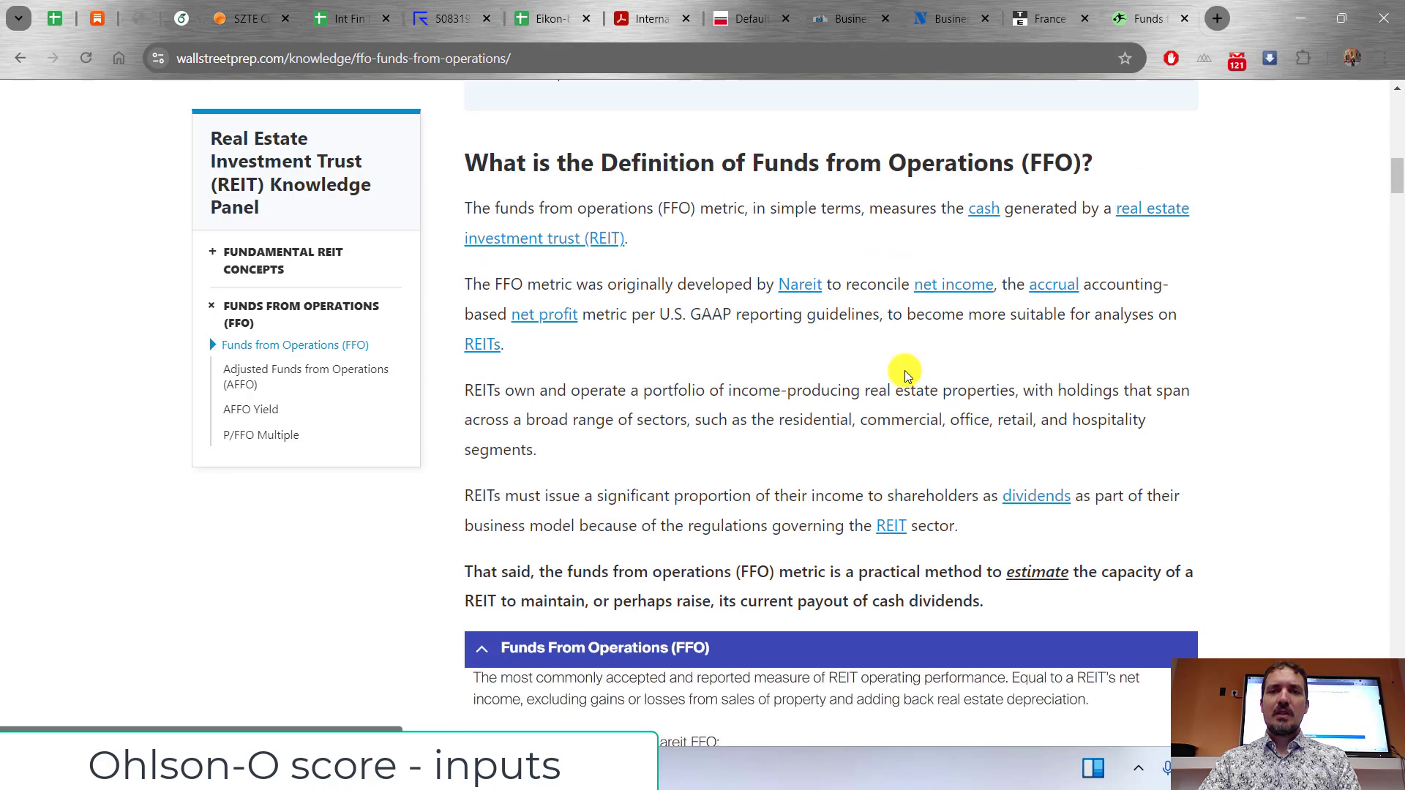
{"action": "scroll", "coordinate": [904, 370], "scroll_direction": "up", "scroll_amount": 9}
Step: Back in Excel, calculate funds from operations in B10 with =B9+'P&L_Statement'!C22, rechecking the article's definition in Chrome before committing the formula
{"action": "key", "text": "alt+Tab"}
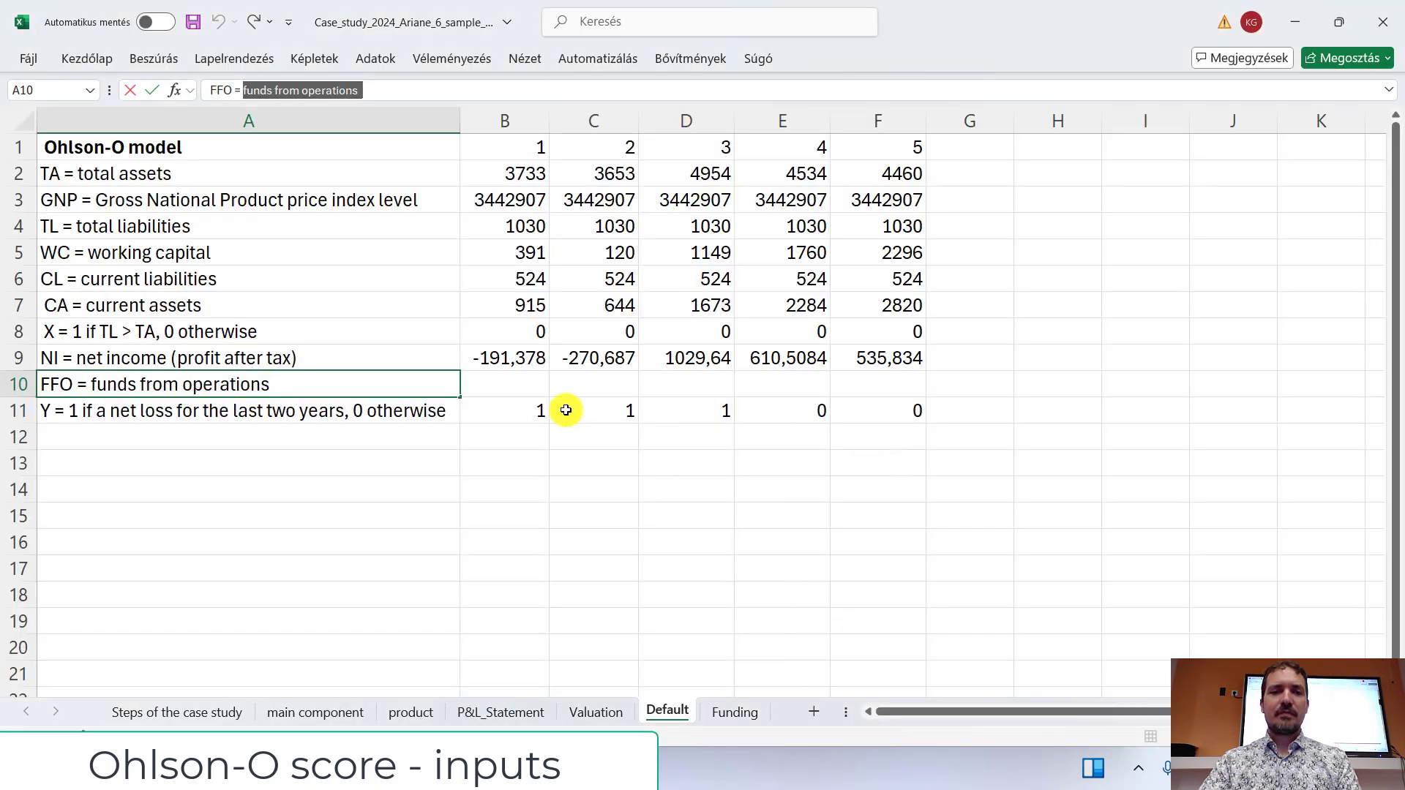
{"action": "left_click", "coordinate": [518, 382]}
{"action": "type", "text": "="}
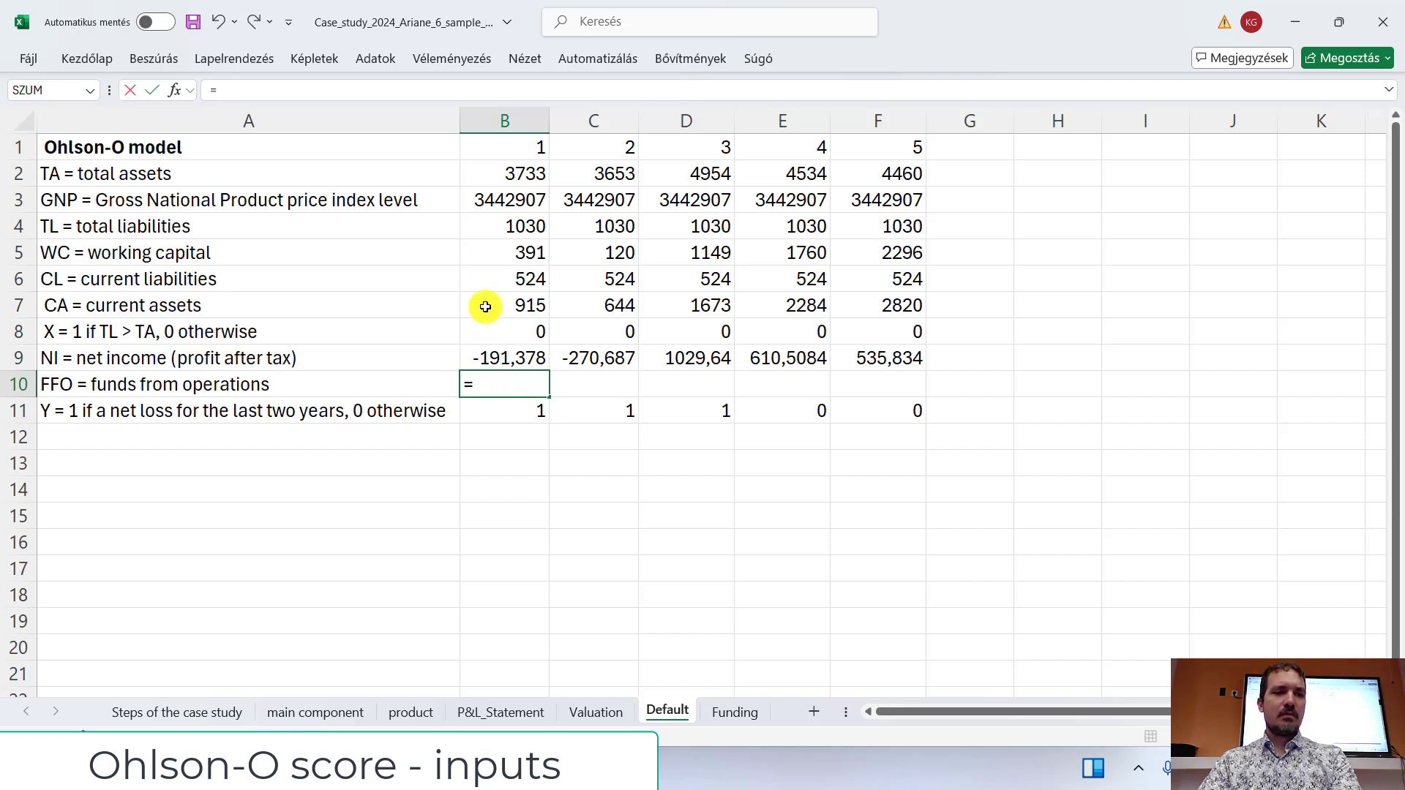
{"action": "left_click", "coordinate": [489, 359]}
{"action": "type", "text": "+"}
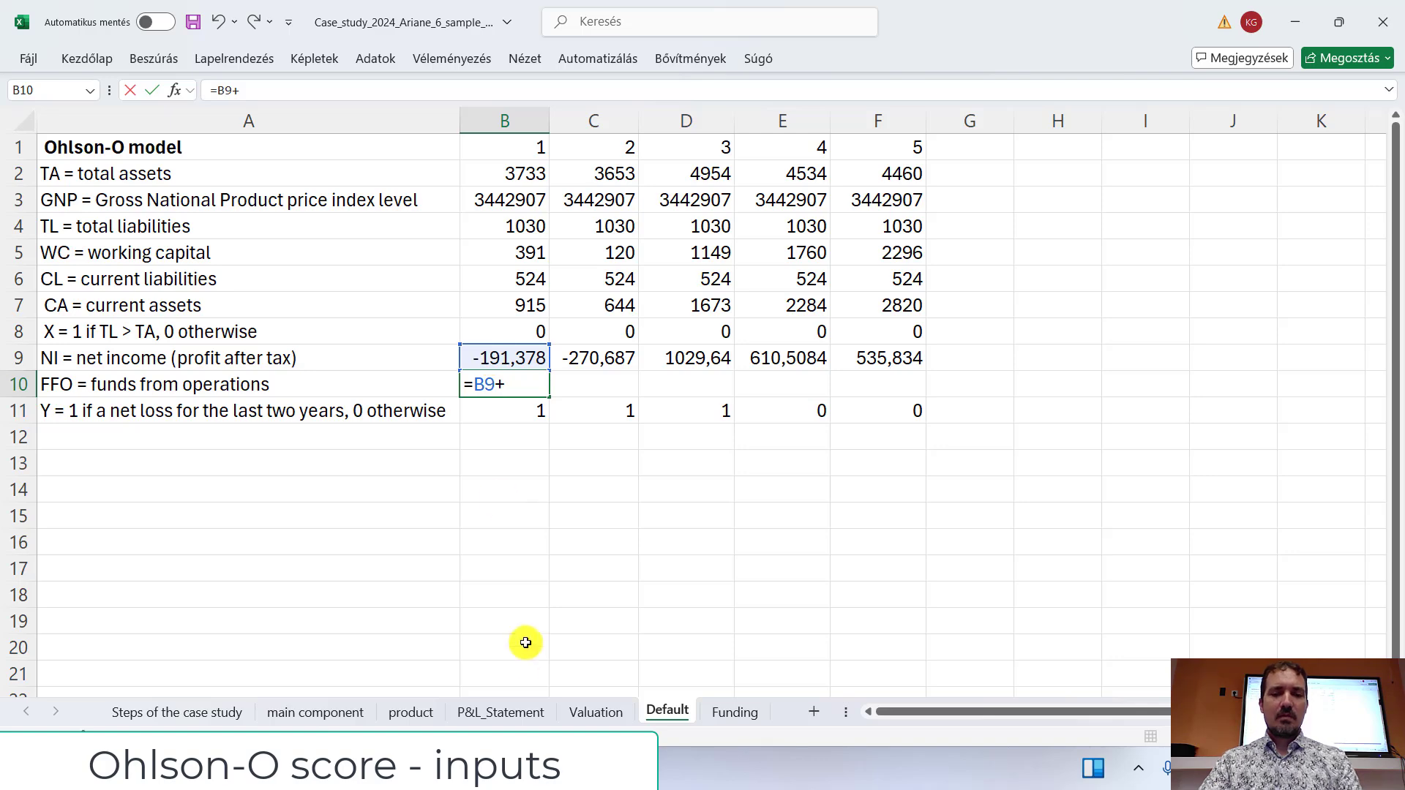
{"action": "left_click", "coordinate": [501, 711]}
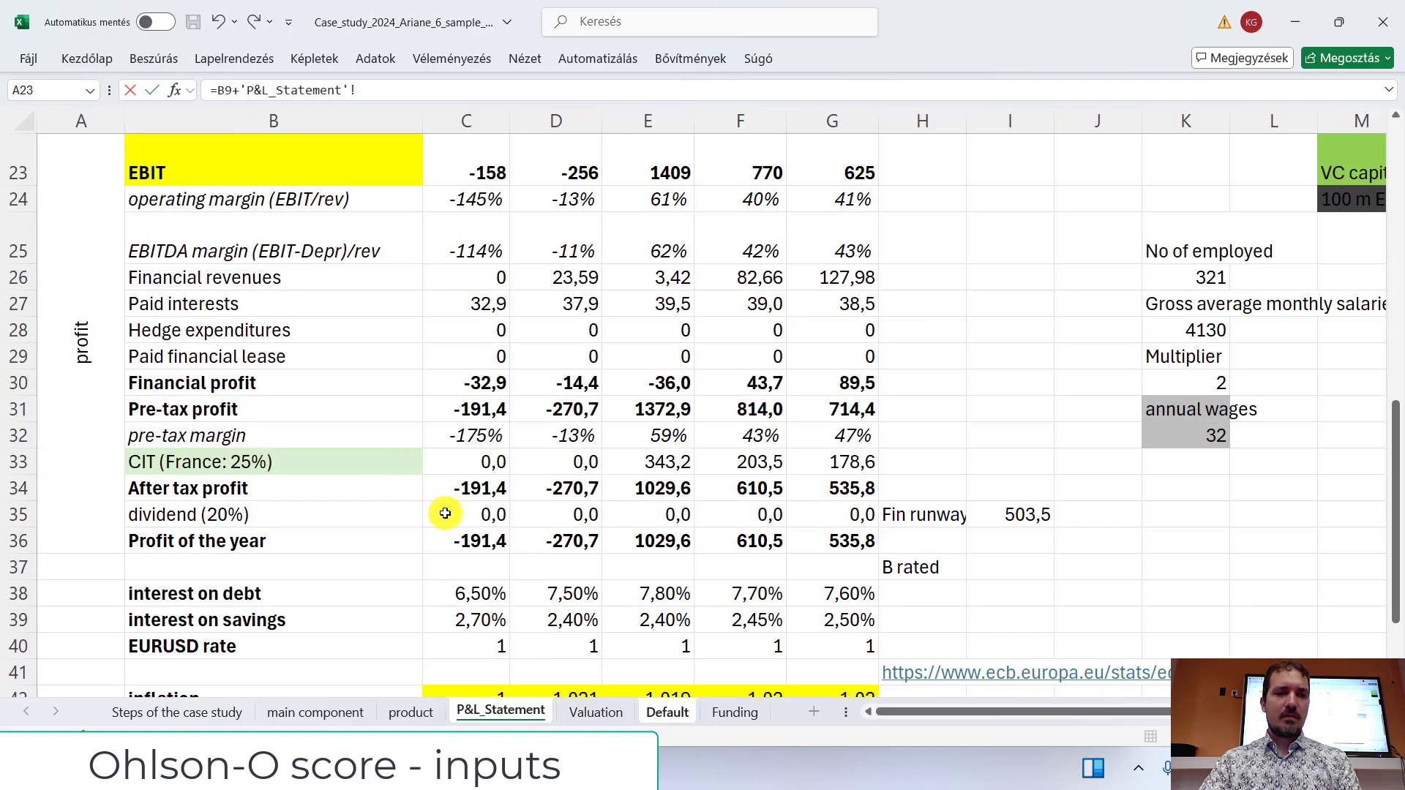
{"action": "scroll", "coordinate": [444, 513], "scroll_direction": "down", "scroll_amount": 2}
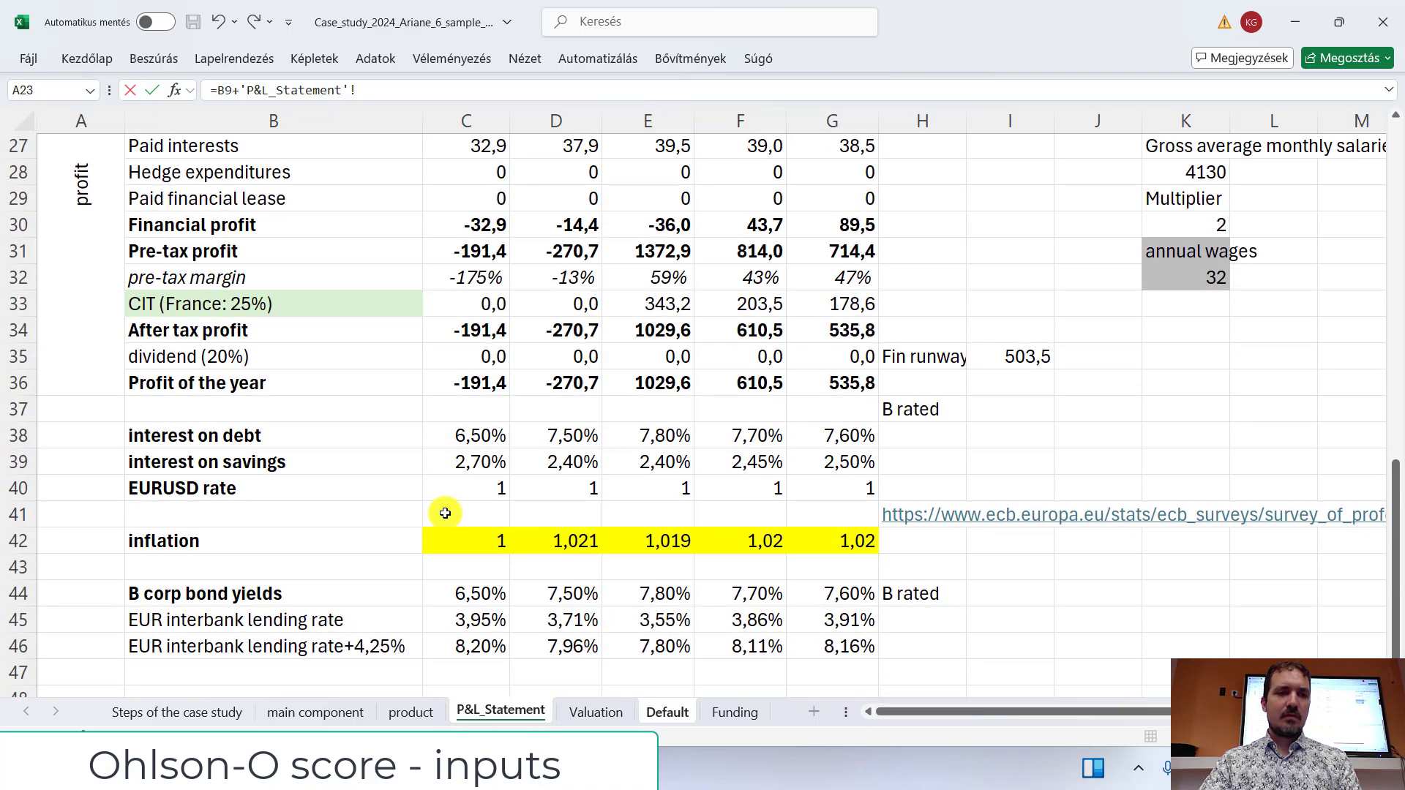
{"action": "scroll", "coordinate": [444, 513], "scroll_direction": "up", "scroll_amount": 3}
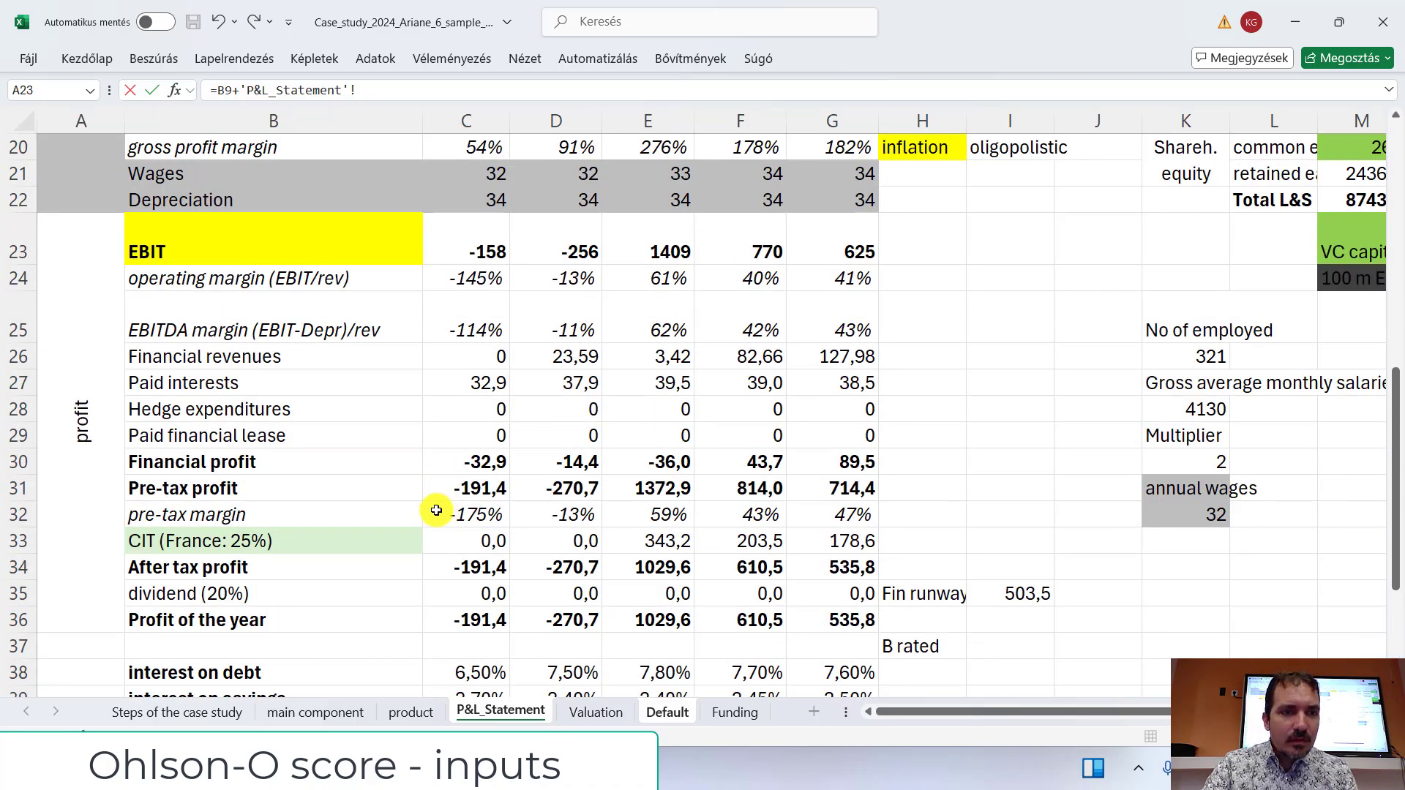
{"action": "scroll", "coordinate": [436, 510], "scroll_direction": "up", "scroll_amount": 3}
{"action": "left_click", "coordinate": [460, 440]}
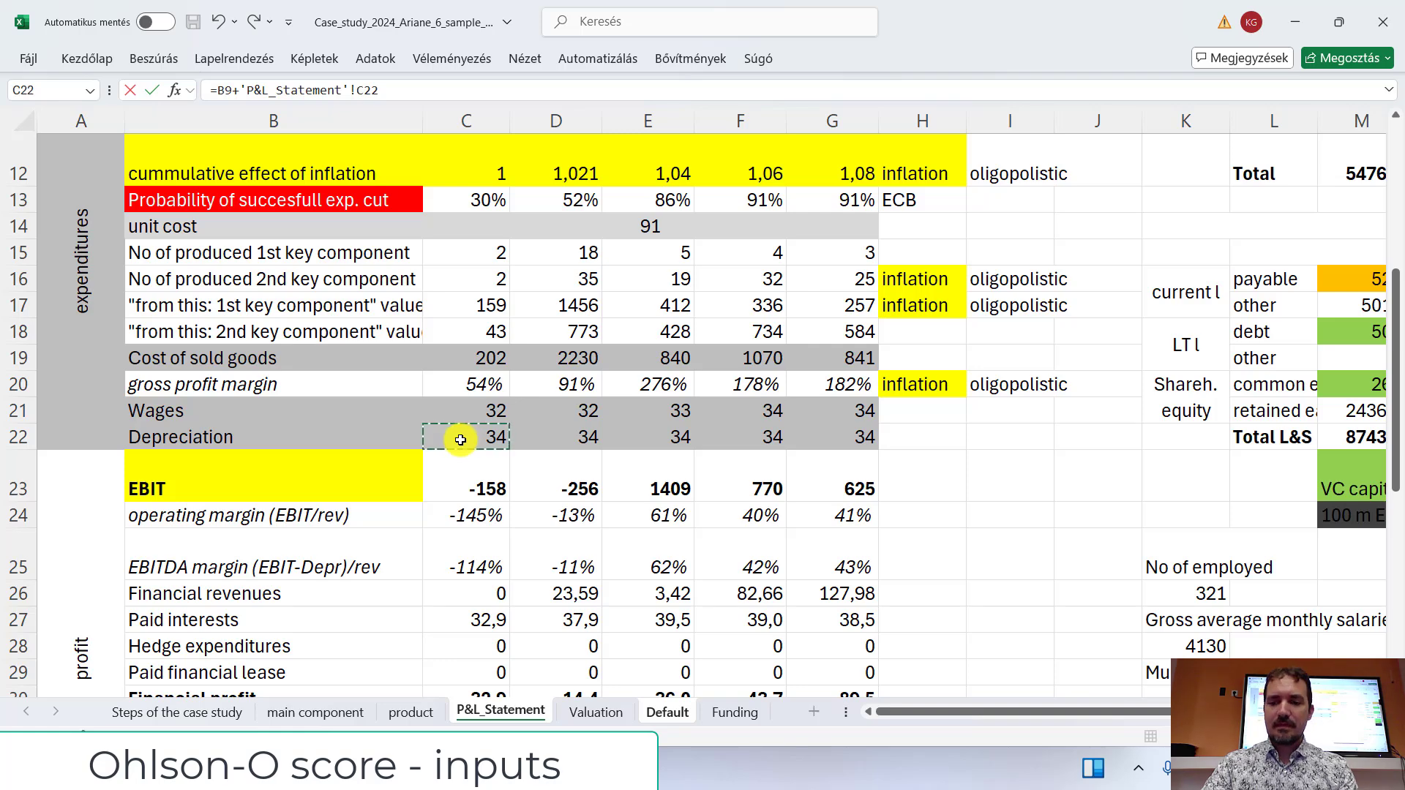
{"action": "key", "text": "alt+Tab"}
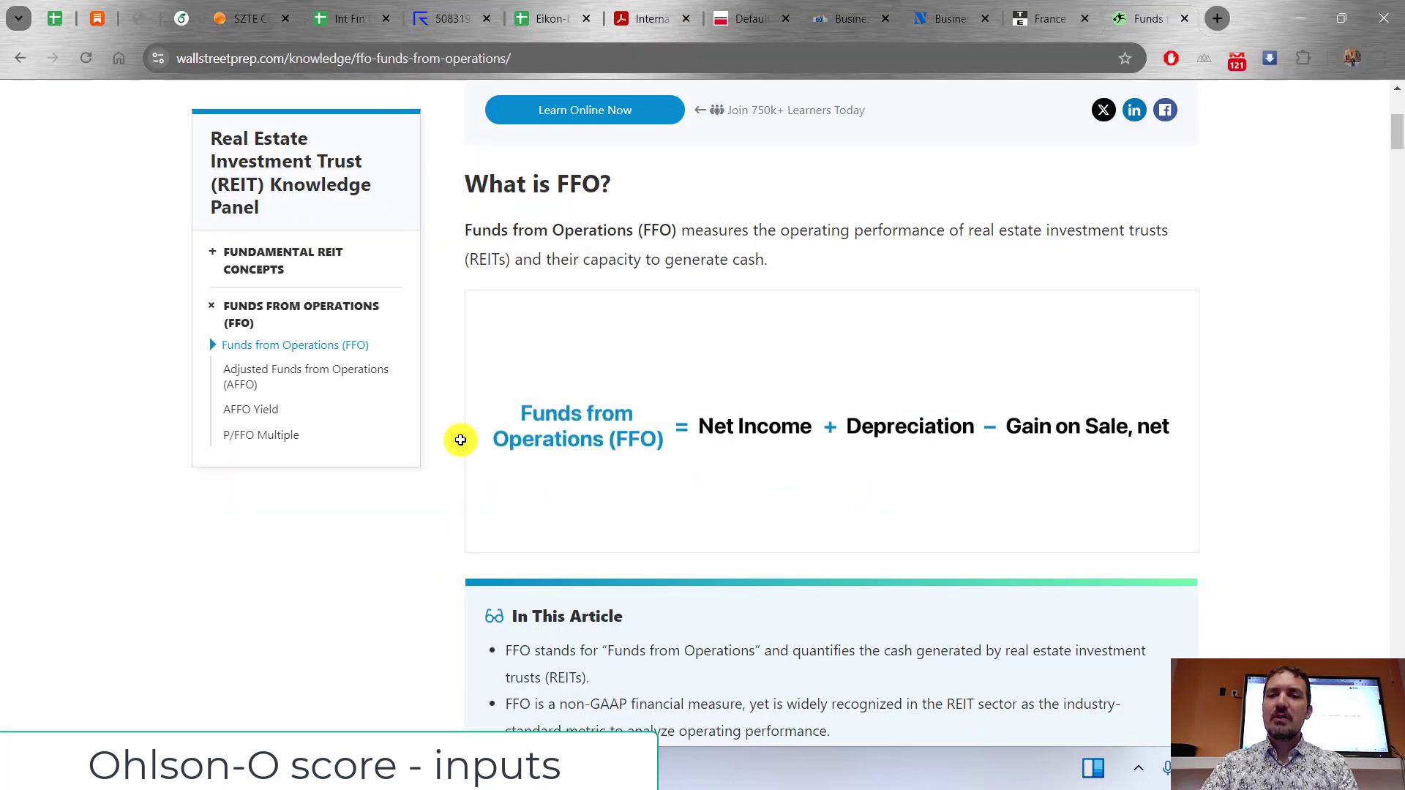
{"action": "scroll", "coordinate": [690, 518], "scroll_direction": "down", "scroll_amount": 5}
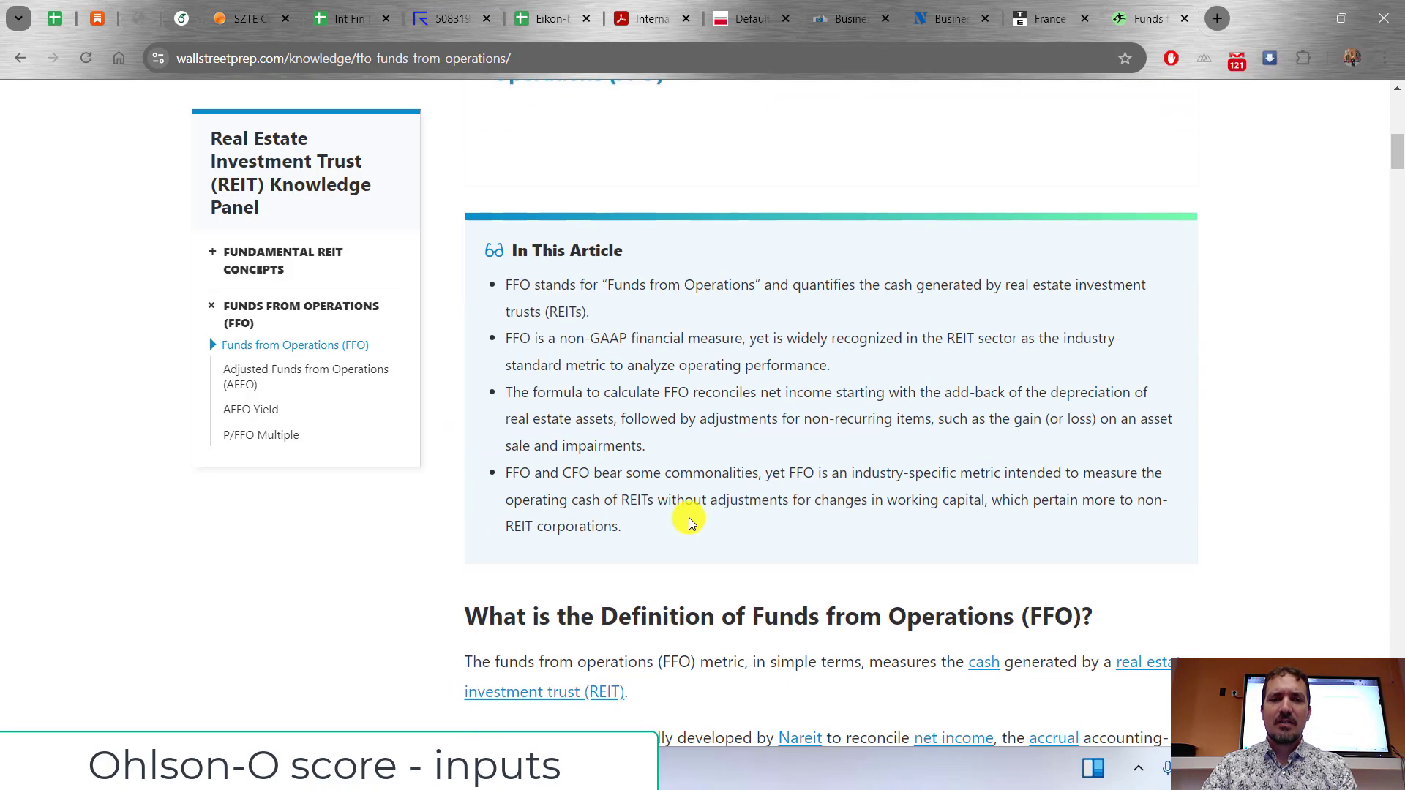
{"action": "scroll", "coordinate": [690, 514], "scroll_direction": "down", "scroll_amount": 12}
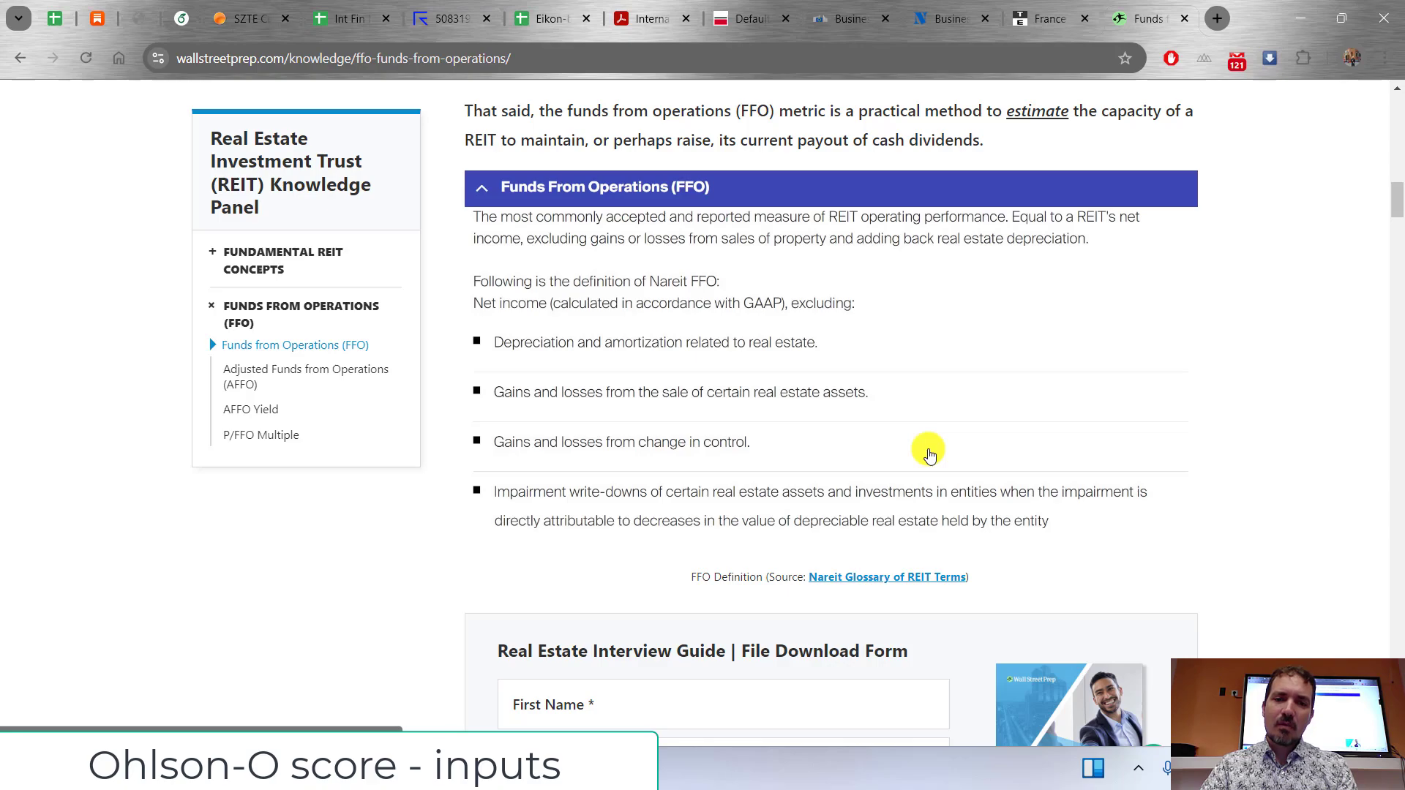
{"action": "key", "text": "alt+Tab"}
{"action": "key", "text": "Return"}
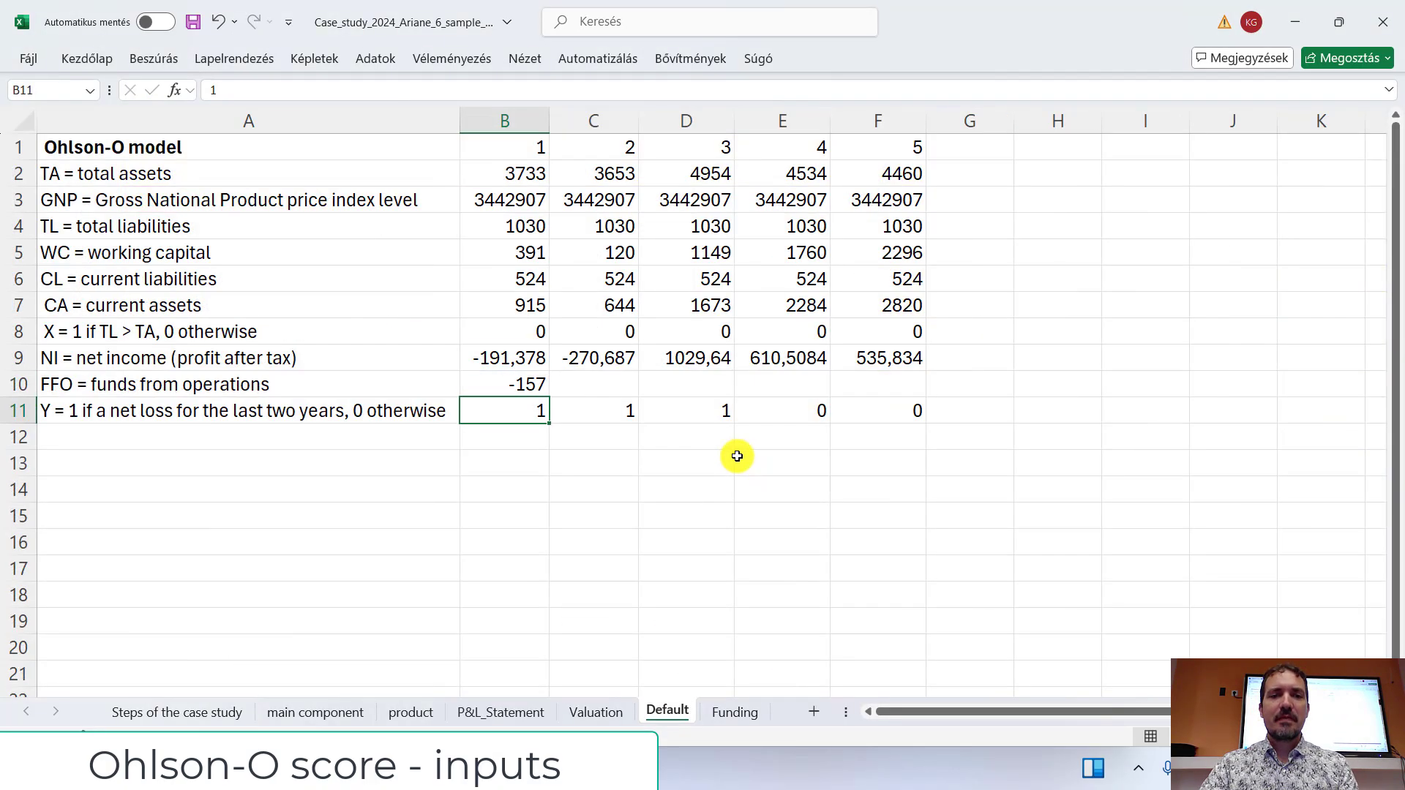
Step: Extend the funds from operations formula from B10 across to F10
{"action": "left_click", "coordinate": [509, 386]}
{"action": "left_click_drag", "start_coordinate": [546, 399], "coordinate": [920, 406]}
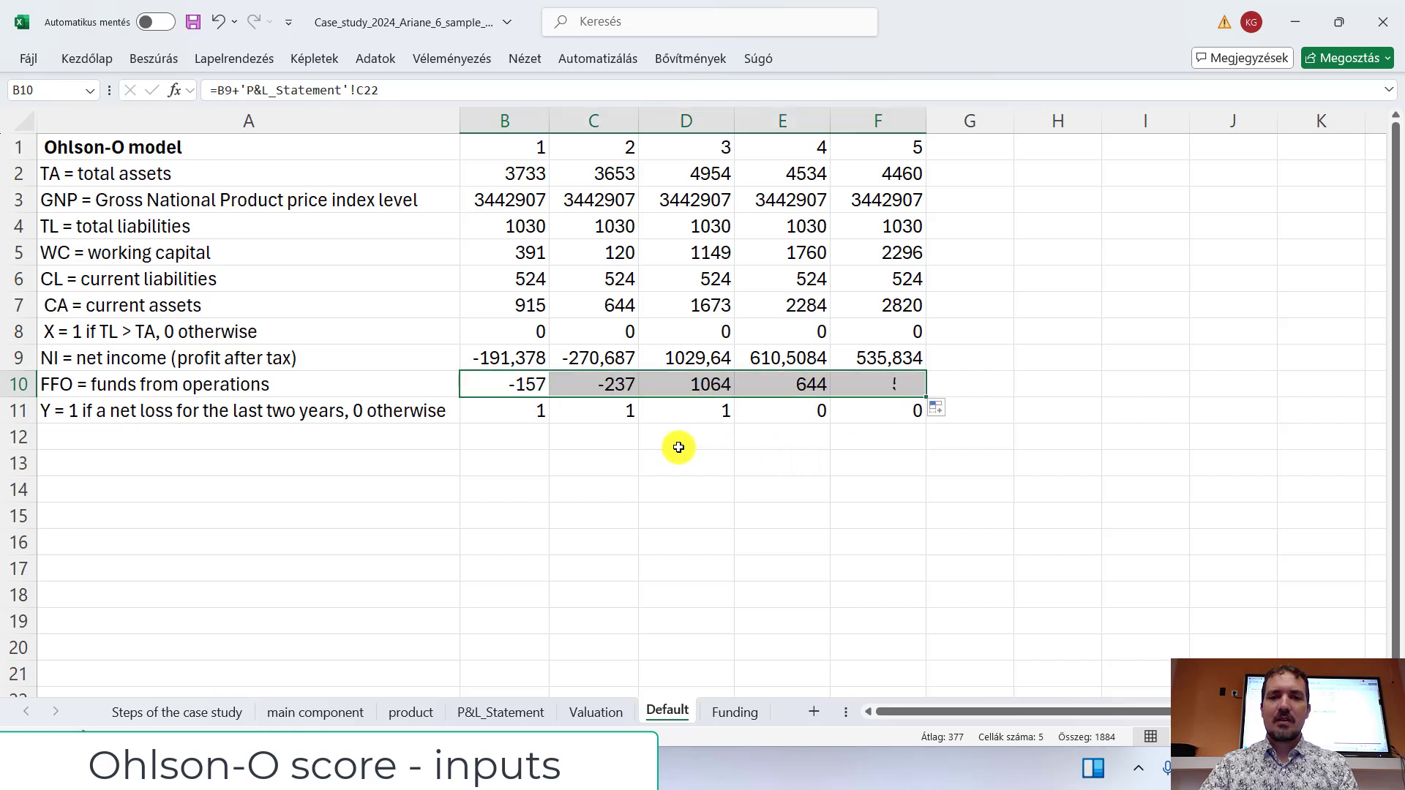
{"action": "left_click", "coordinate": [518, 439]}
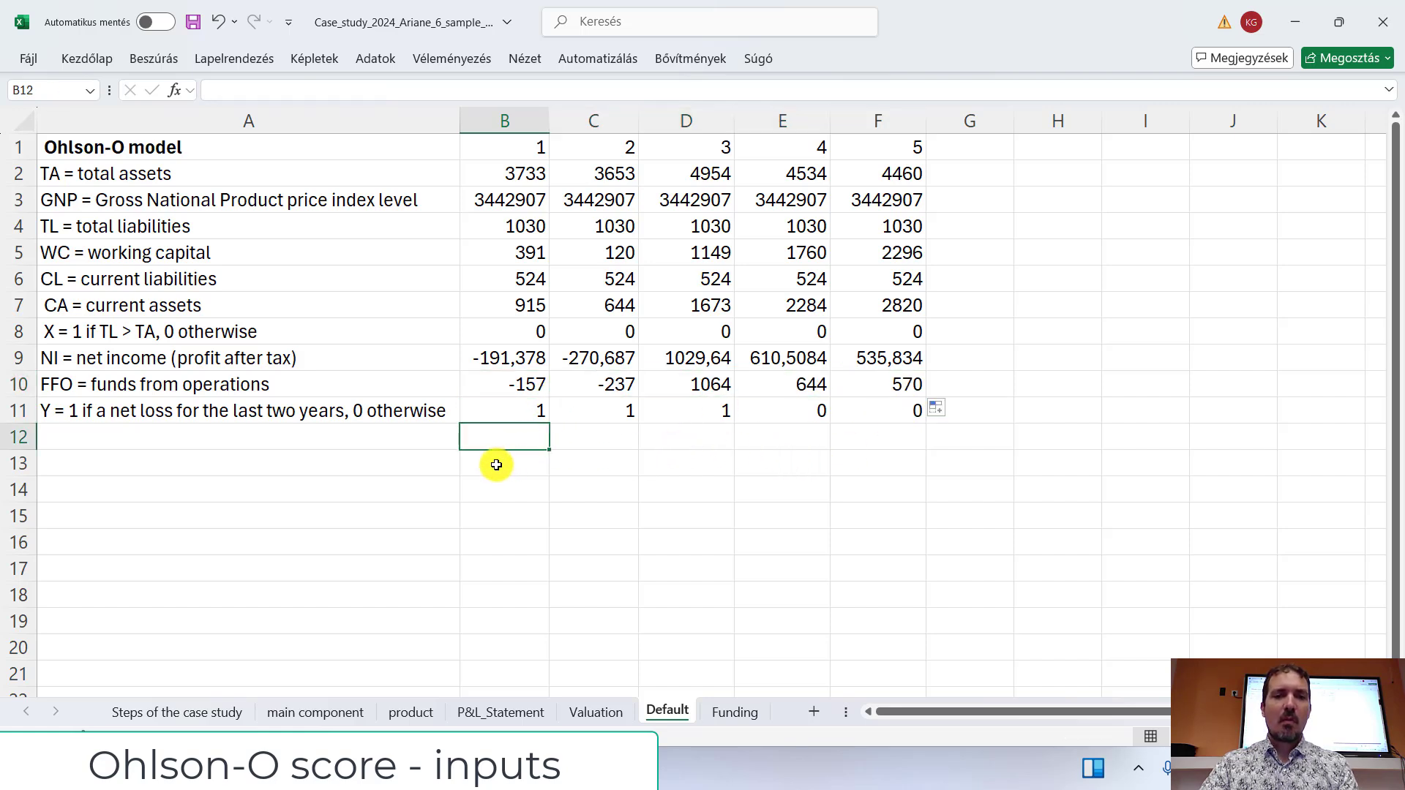
Step: Copy FFO/TL from the Ohlson-O formula in the Chrome PDF and paste it as the label in A18 of the Default sheet
{"action": "left_click", "coordinate": [388, 769]}
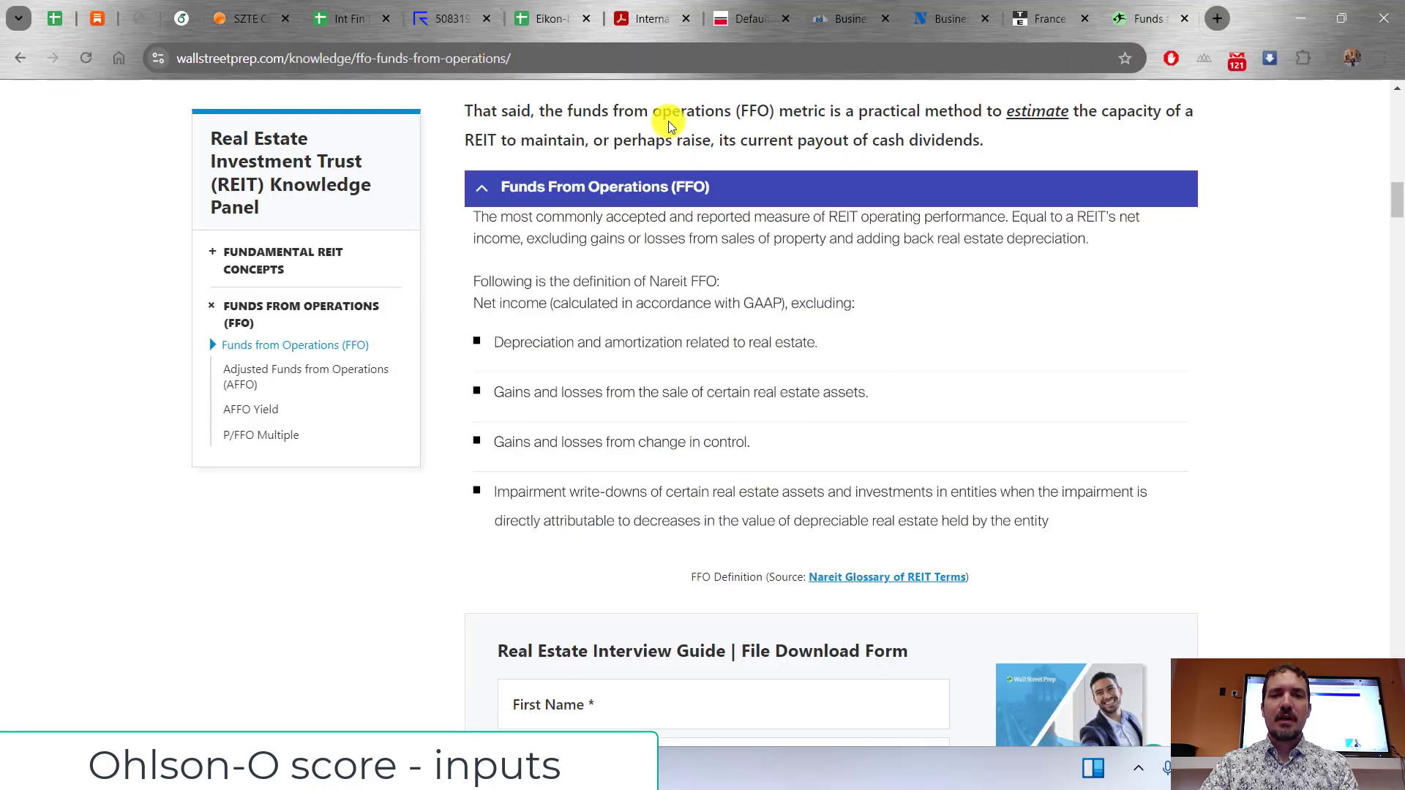
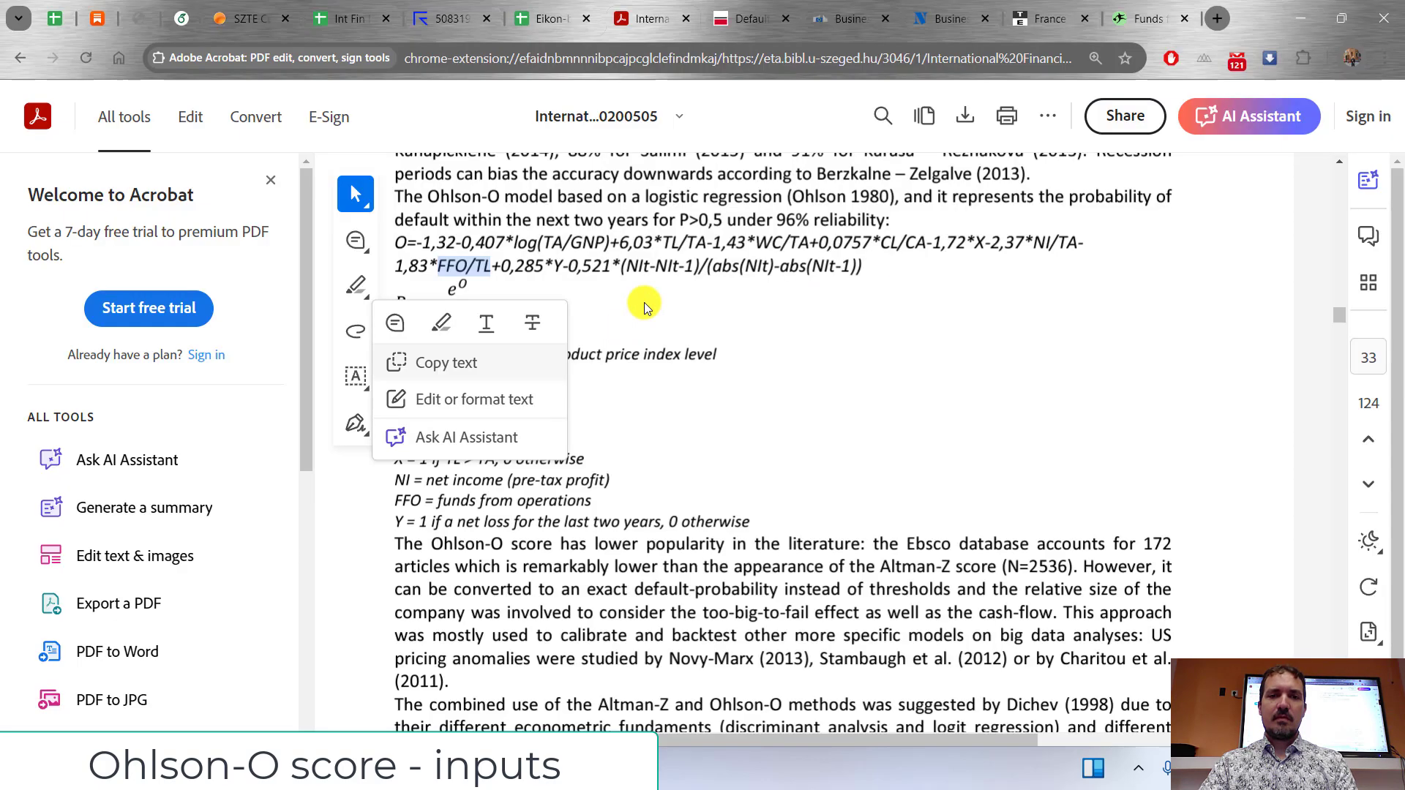
{"action": "left_click", "coordinate": [447, 363]}
{"action": "key", "text": "alt+Tab"}
{"action": "type", "text": "FFO/TL"}
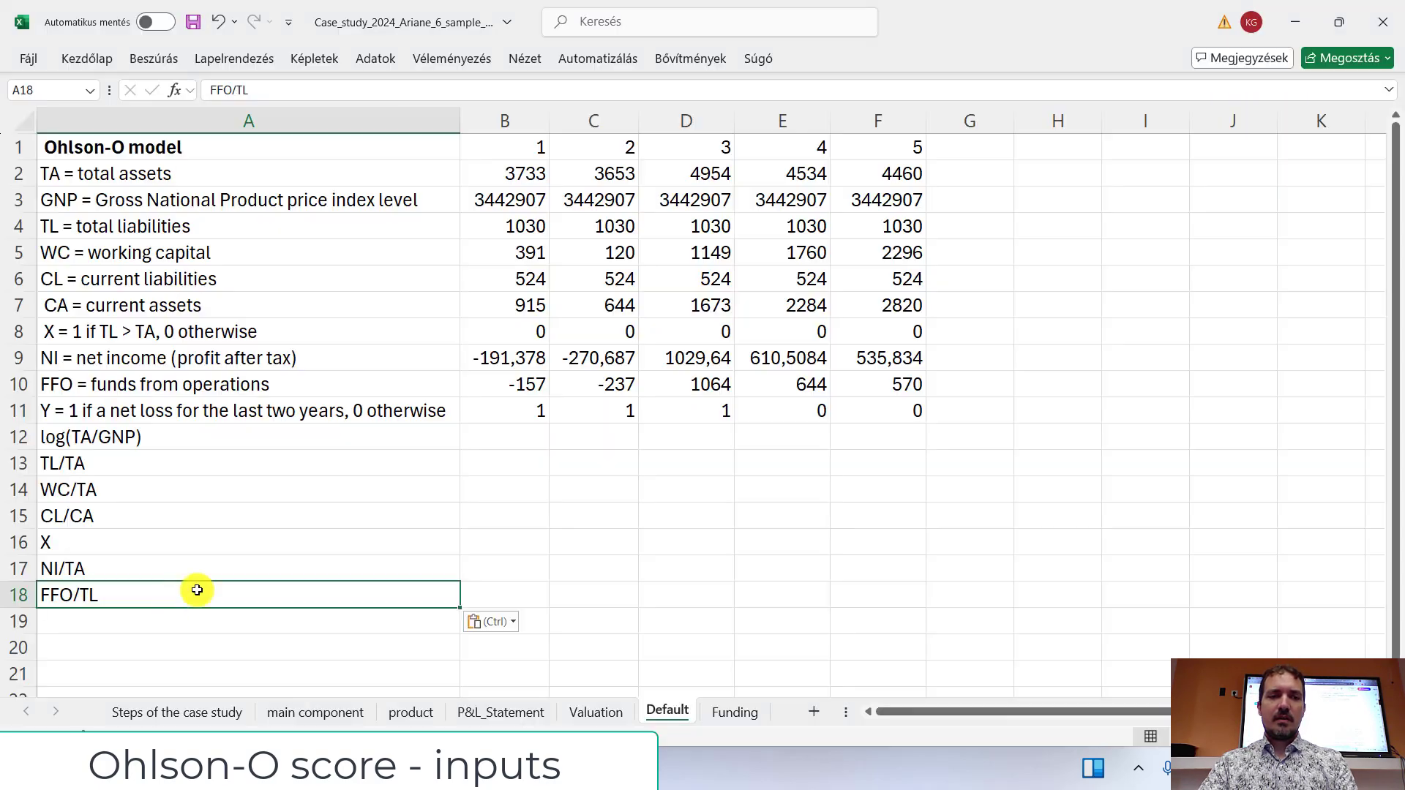
Step: Enter the label Y in A19, removing the autocompleted description after it
{"action": "left_click", "coordinate": [103, 618]}
{"action": "type", "text": "Y"}
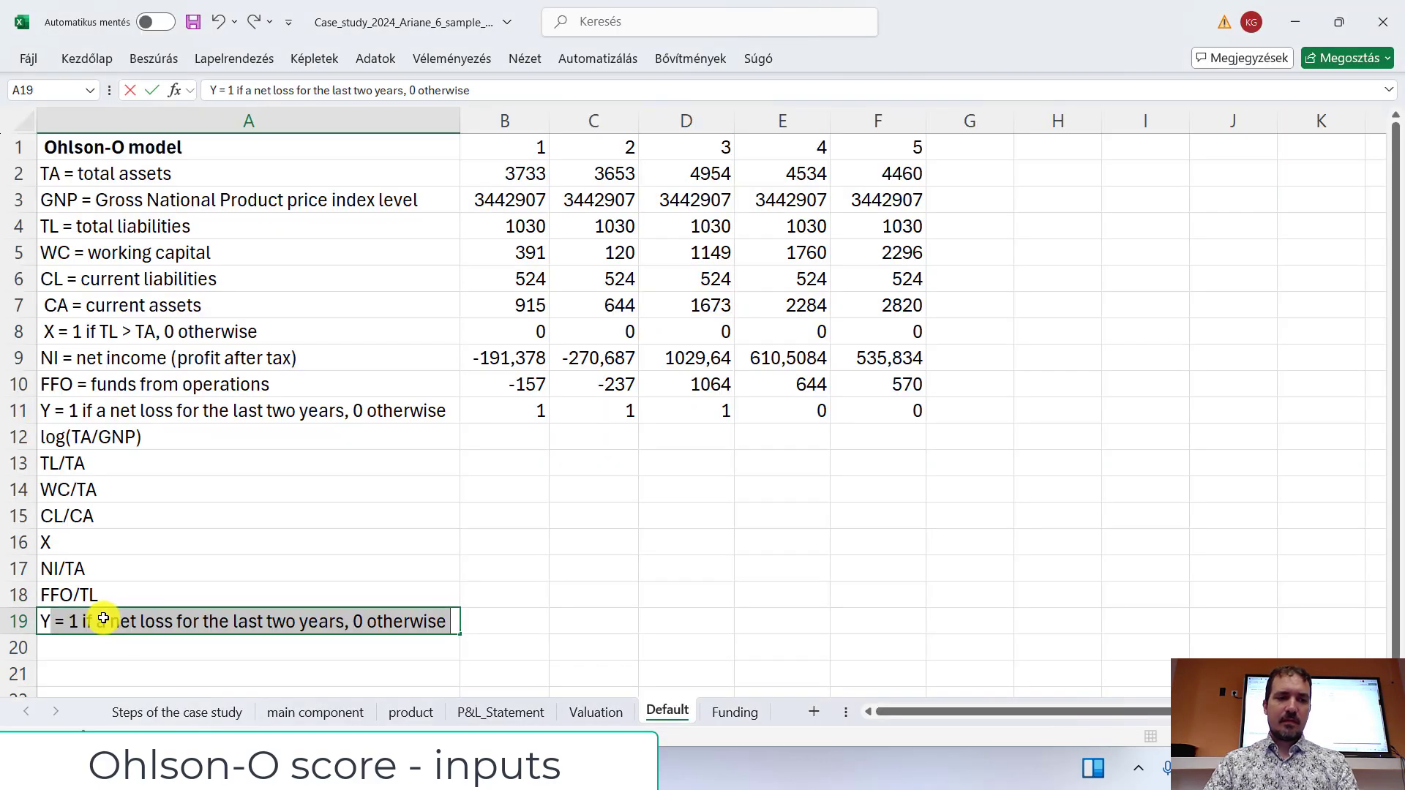
{"action": "key", "text": "Delete"}
{"action": "key", "text": "Return"}
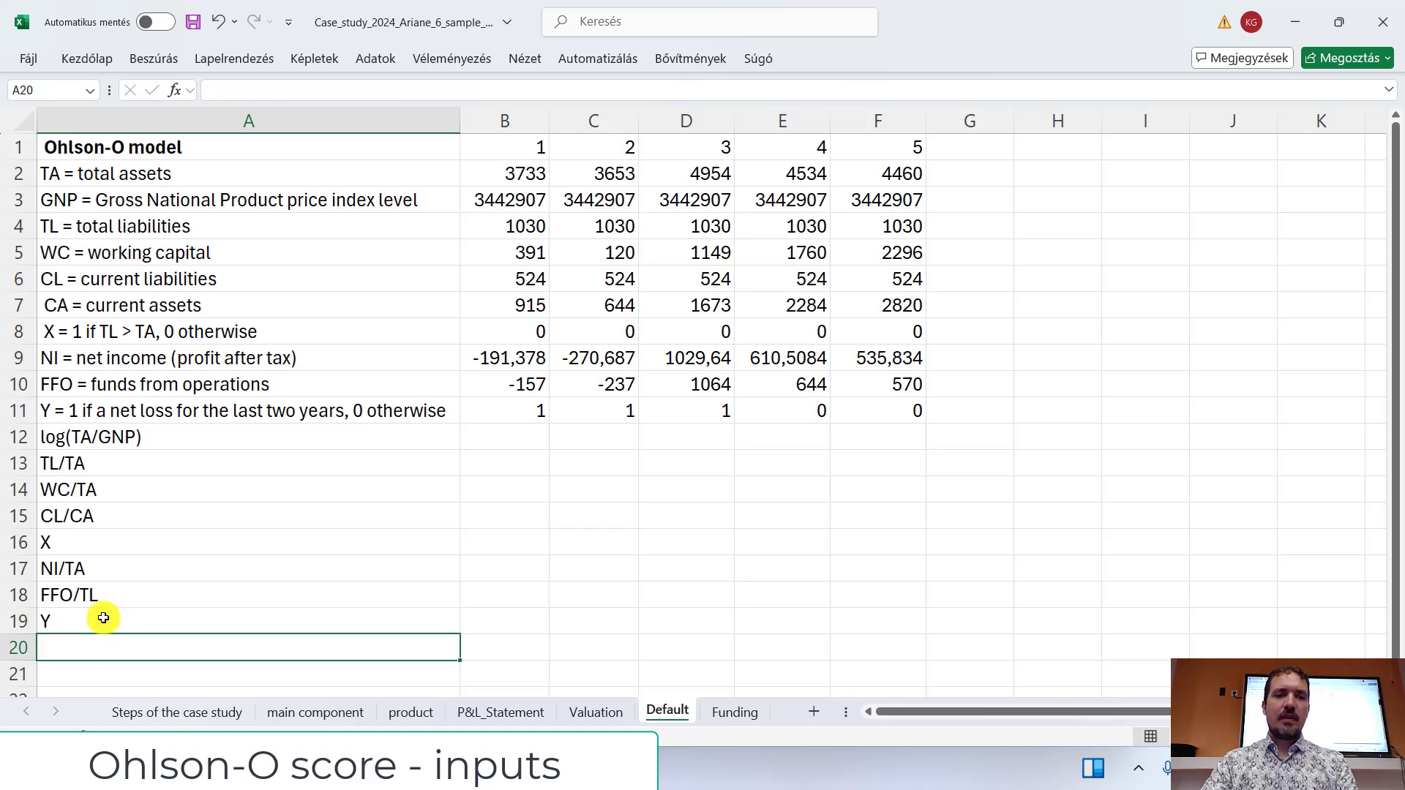
Step: Copy the formula's last term, (NIt-NIt-1)/(abs(NIt)-abs(NIt-1)), from the Chrome PDF and paste it into A20 in Excel
{"action": "key", "text": "alt+Tab"}
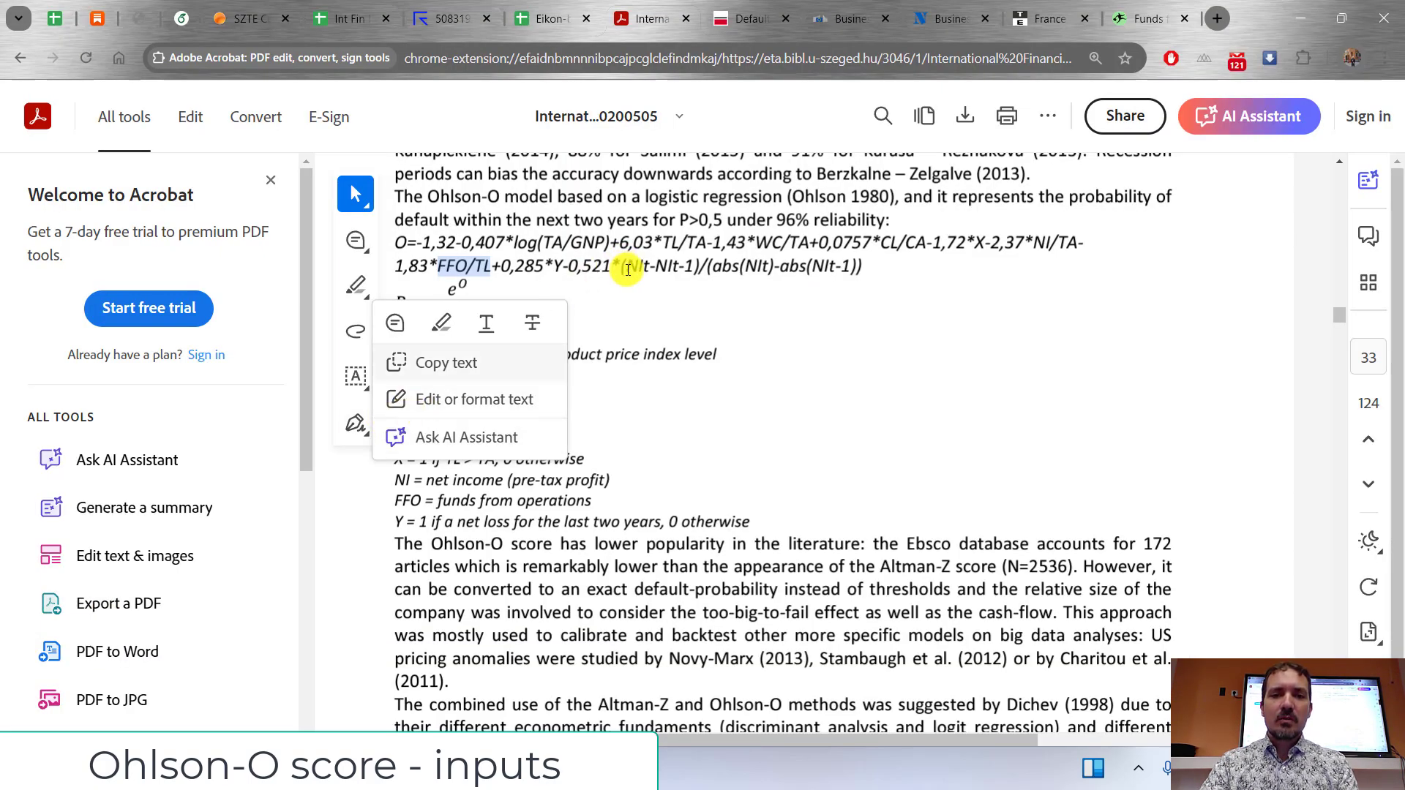
{"action": "mouse_move", "coordinate": [621, 267]}
{"action": "left_mouse_down"}
{"action": "mouse_move", "coordinate": [825, 267]}
{"action": "mouse_move", "coordinate": [621, 268]}
{"action": "left_mouse_up"}
{"action": "key", "text": "ctrl+c"}
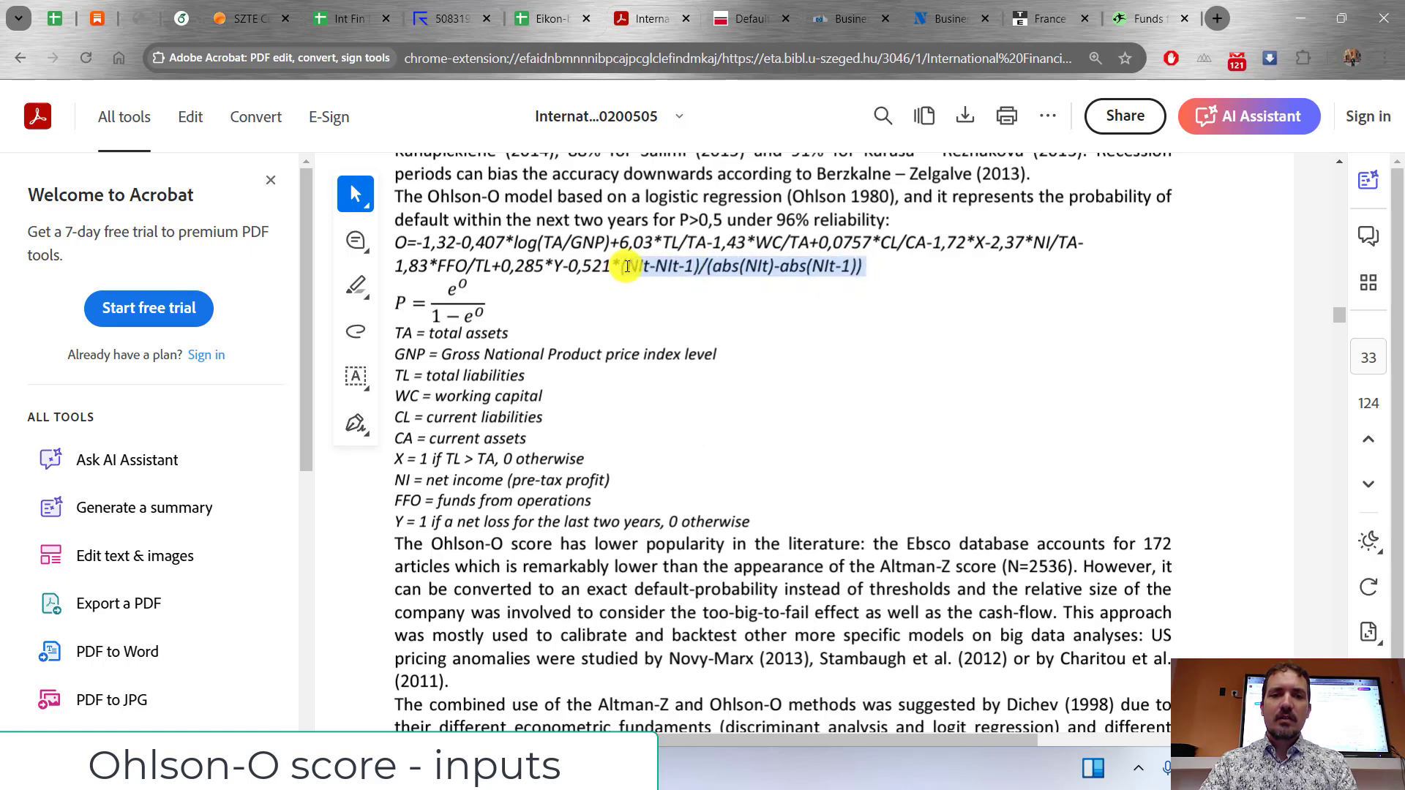
{"action": "right_click", "coordinate": [627, 267]}
{"action": "key", "text": "alt+Tab"}
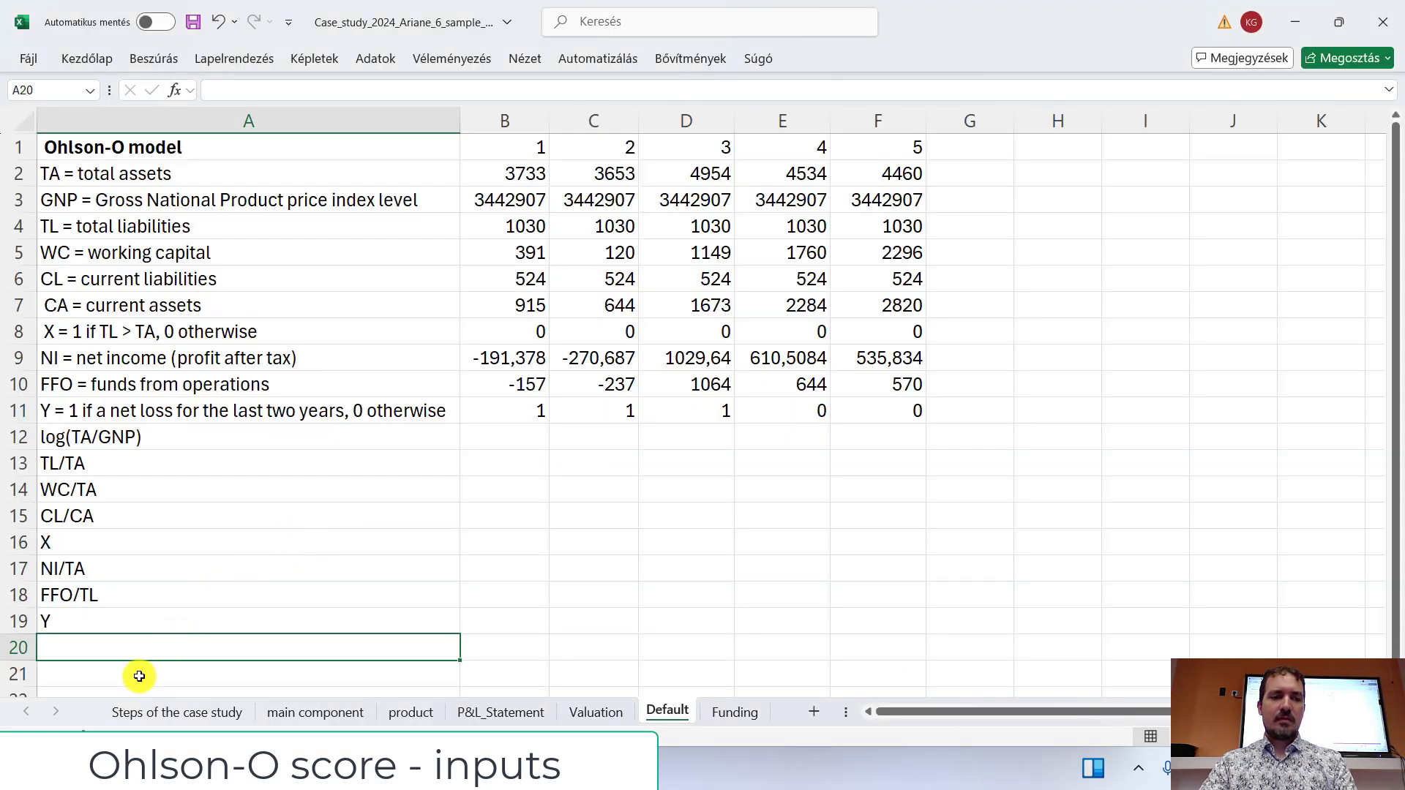
{"action": "key", "text": "ctrl+v"}
{"action": "left_click", "coordinate": [512, 629]}
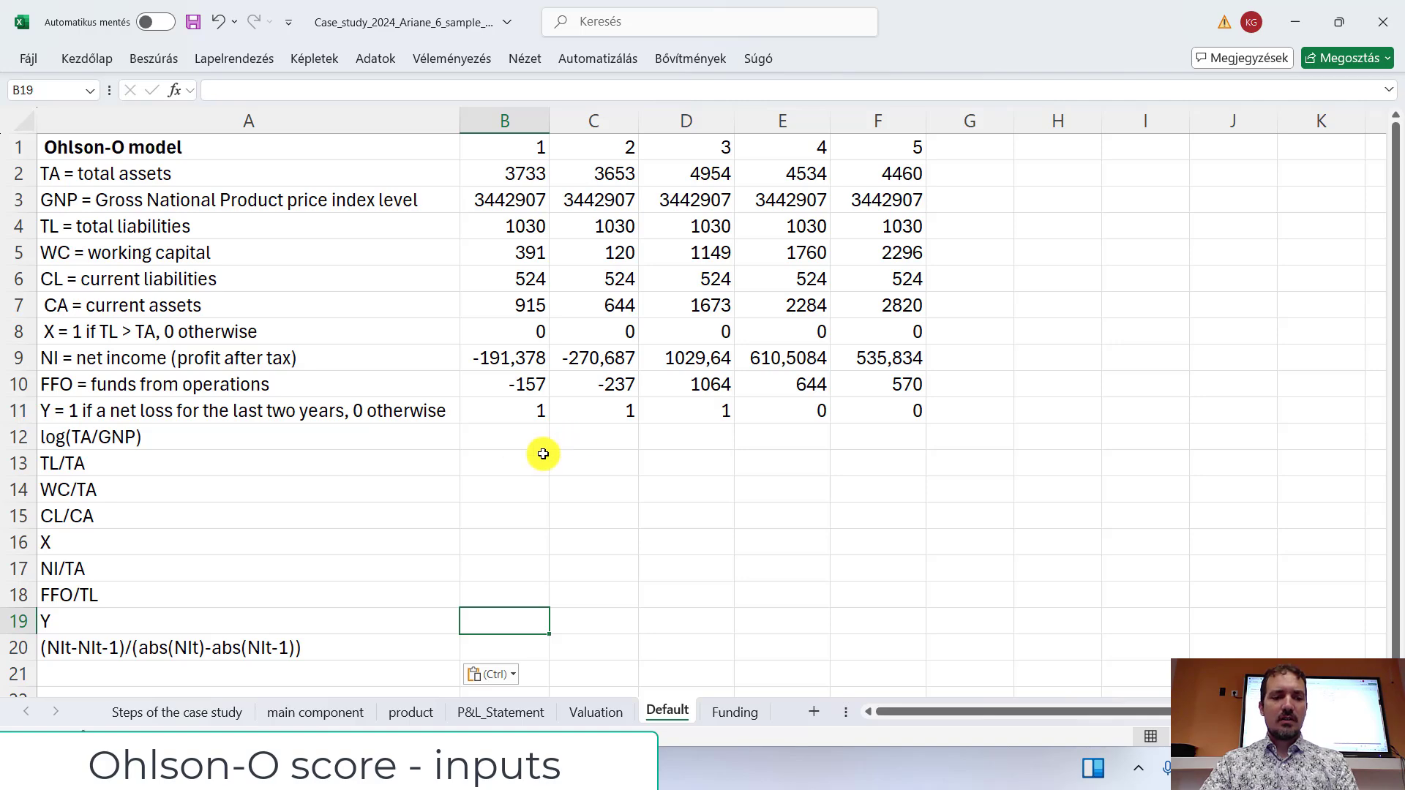
{"action": "left_click", "coordinate": [968, 455]}
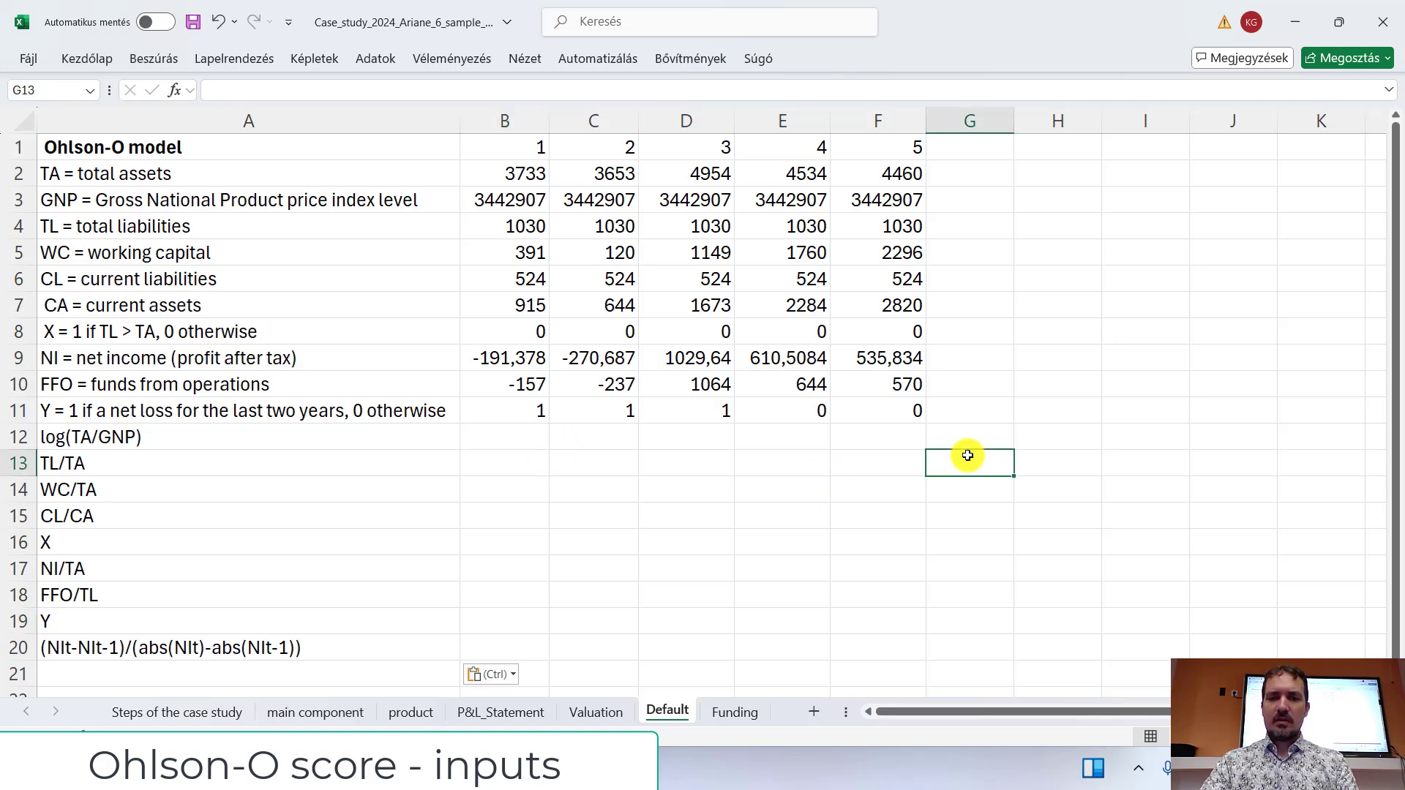
{"action": "key", "text": "alt+Tab"}
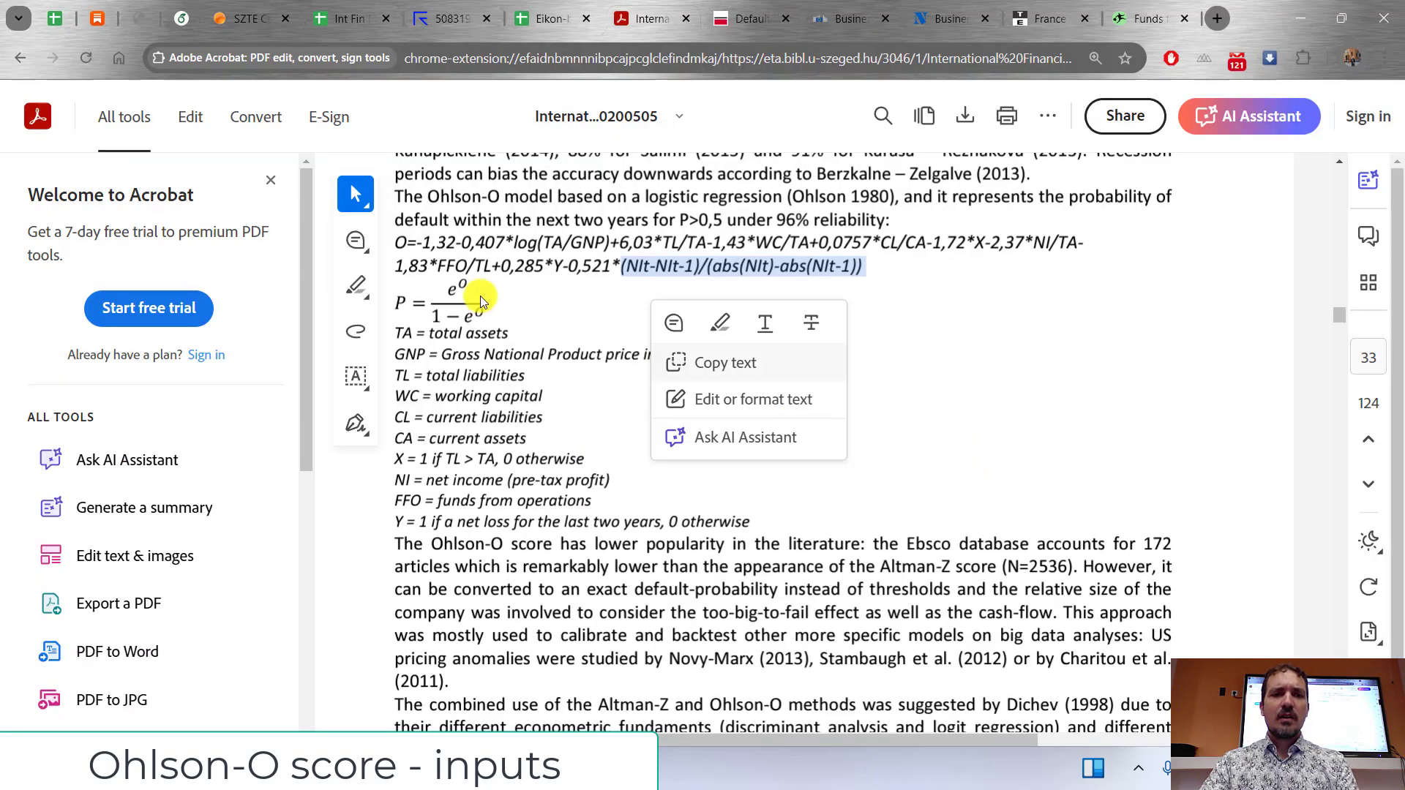
{"action": "left_click", "coordinate": [416, 244]}
{"action": "key", "text": "alt+Tab"}
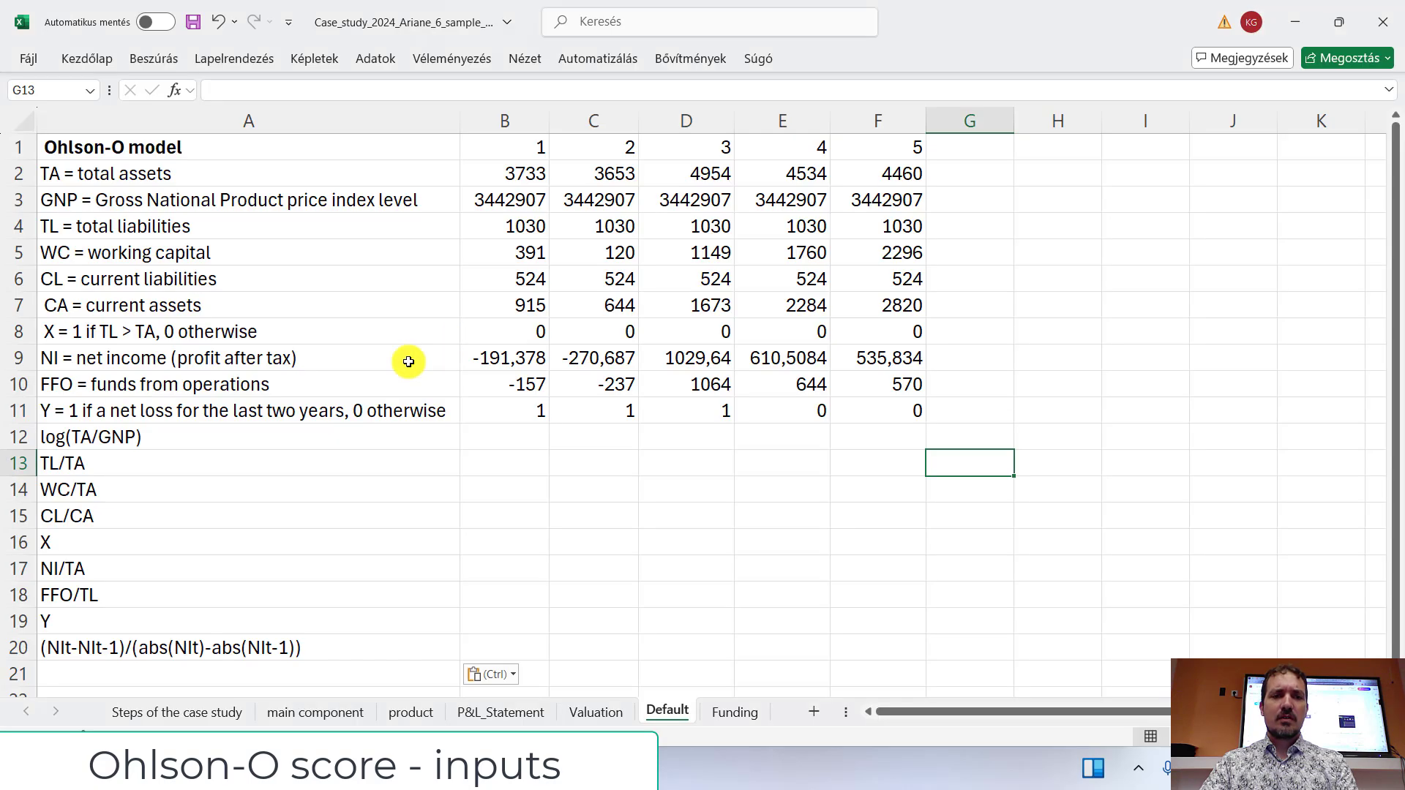
Step: Insert a row above log(TA/GNP) on the Default sheet and enter the label constant in A12
{"action": "left_click_drag", "start_coordinate": [66, 463], "coordinate": [95, 622]}
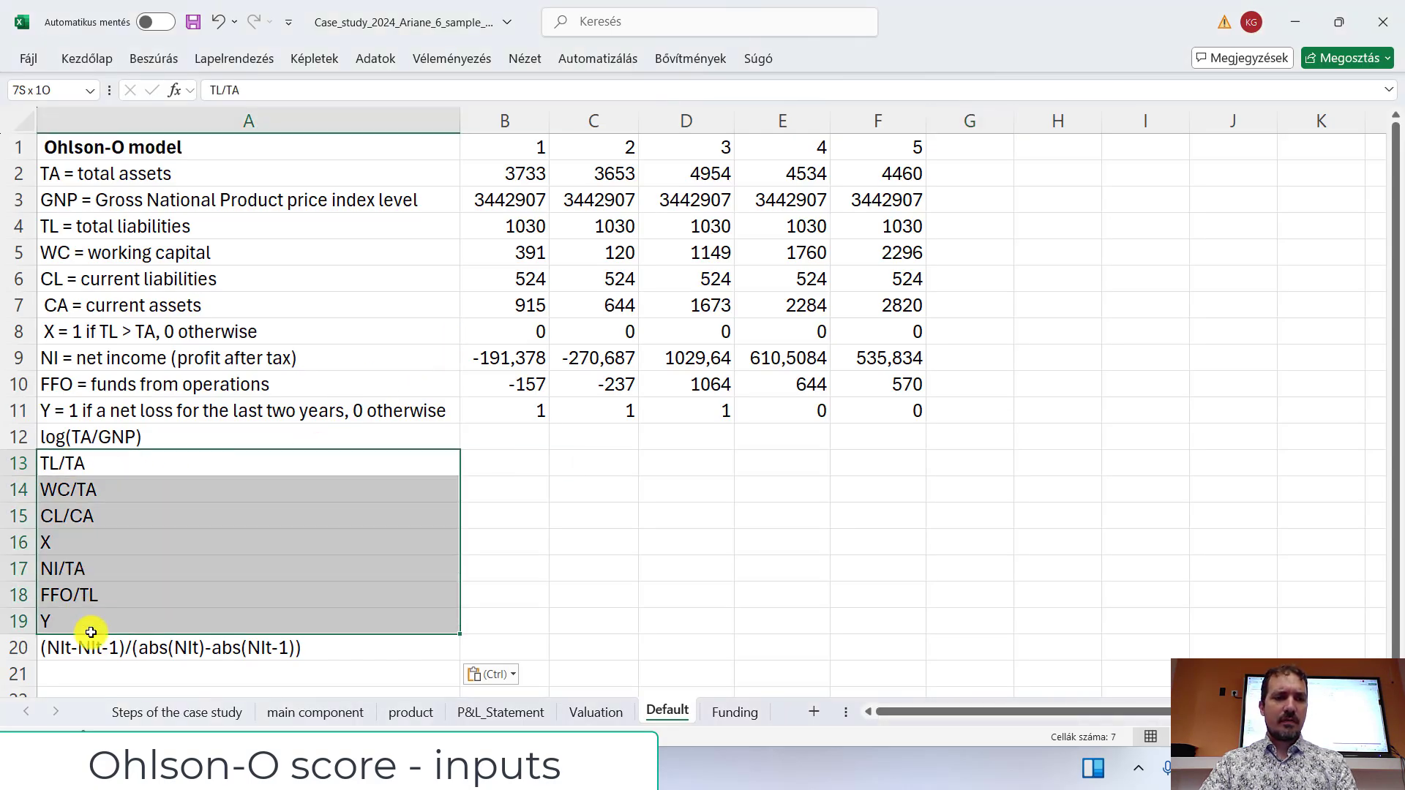
{"action": "left_click", "coordinate": [94, 433]}
{"action": "left_click", "coordinate": [13, 434]}
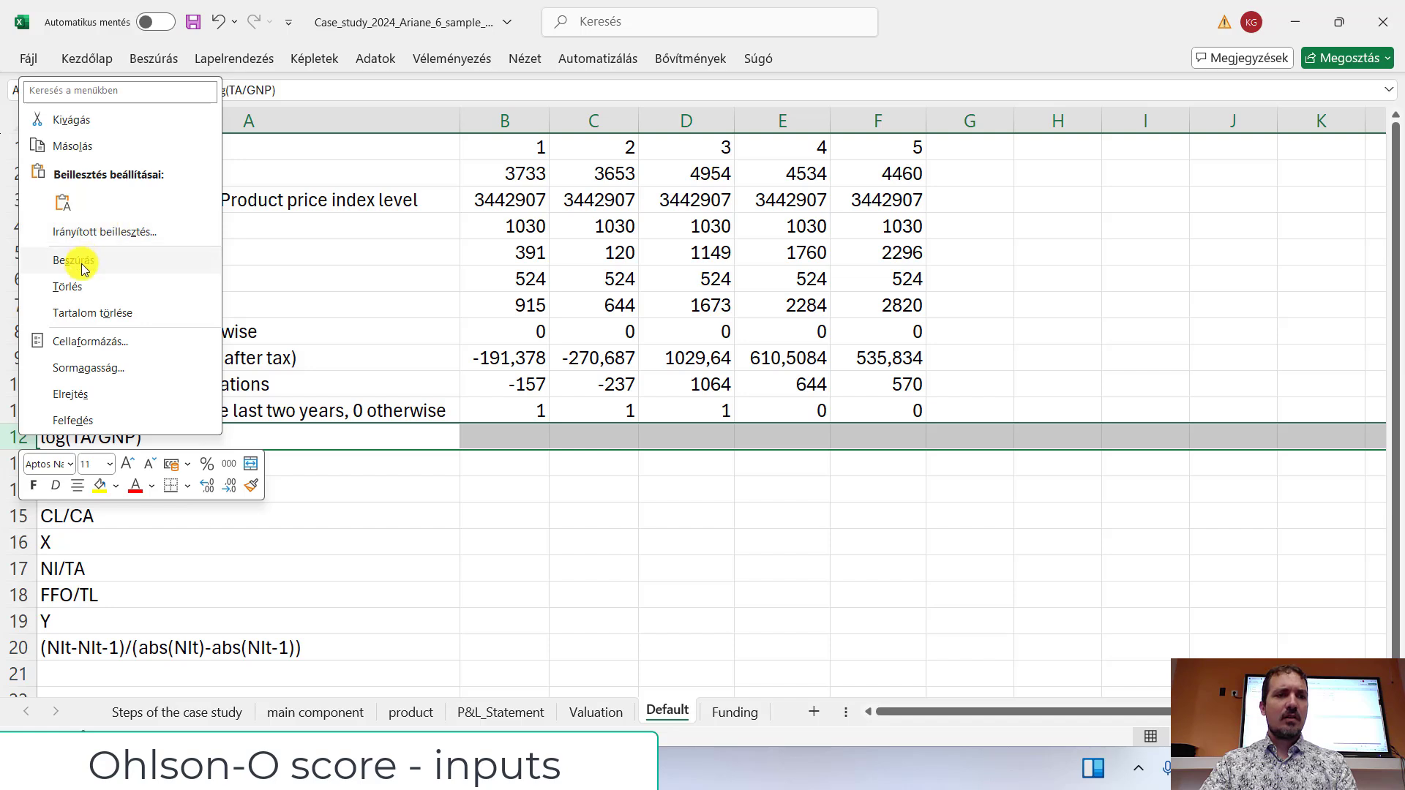
{"action": "left_click", "coordinate": [81, 259]}
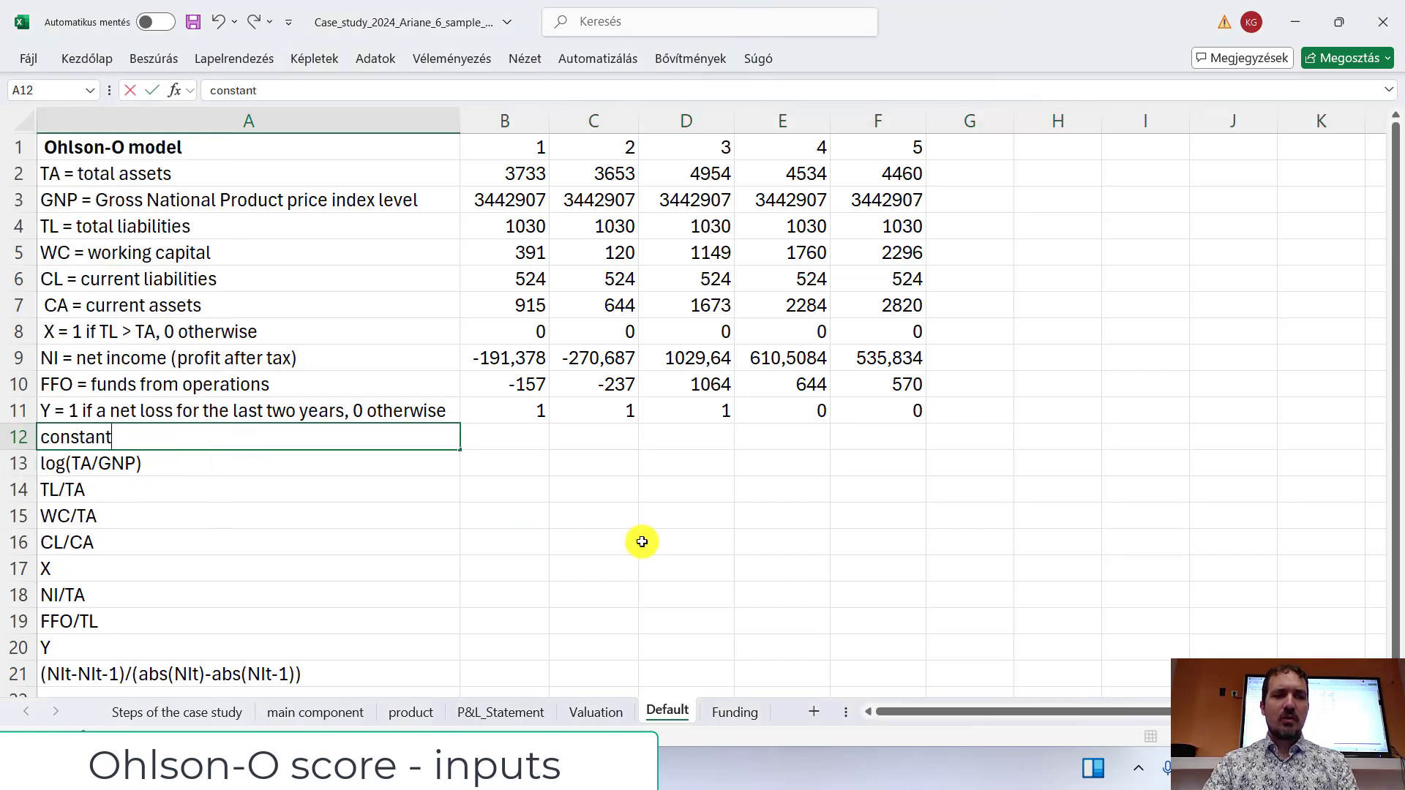
Step: Copy the constant -1,32 from the Ohlson-O formula in the Chrome PDF and paste it into G12 in Excel
{"action": "left_click", "coordinate": [947, 436]}
{"action": "key", "text": "alt+Tab"}
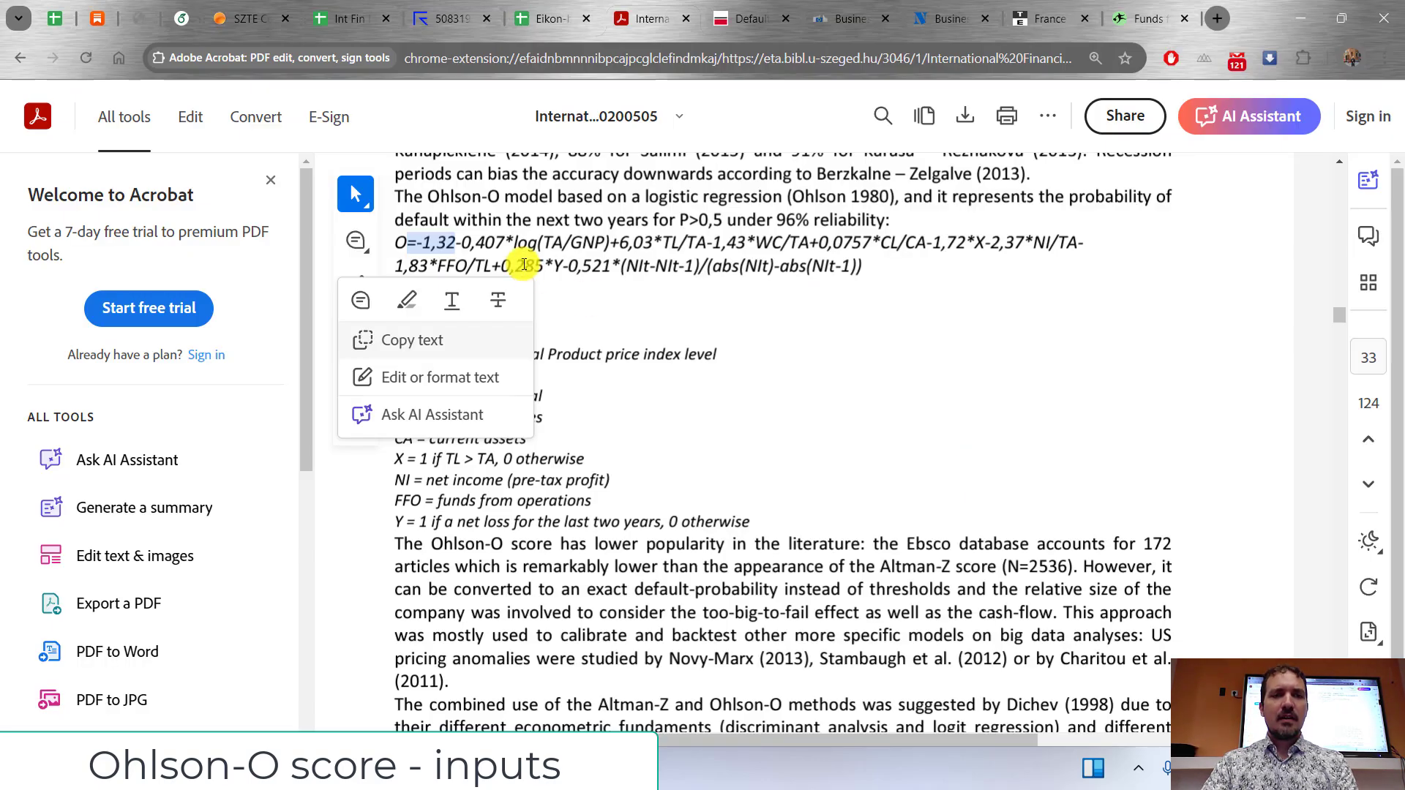
{"action": "left_click", "coordinate": [422, 244]}
{"action": "left_click_drag", "start_coordinate": [417, 240], "coordinate": [455, 238]}
{"action": "key", "text": "ctrl+c"}
{"action": "key", "text": "alt+Tab"}
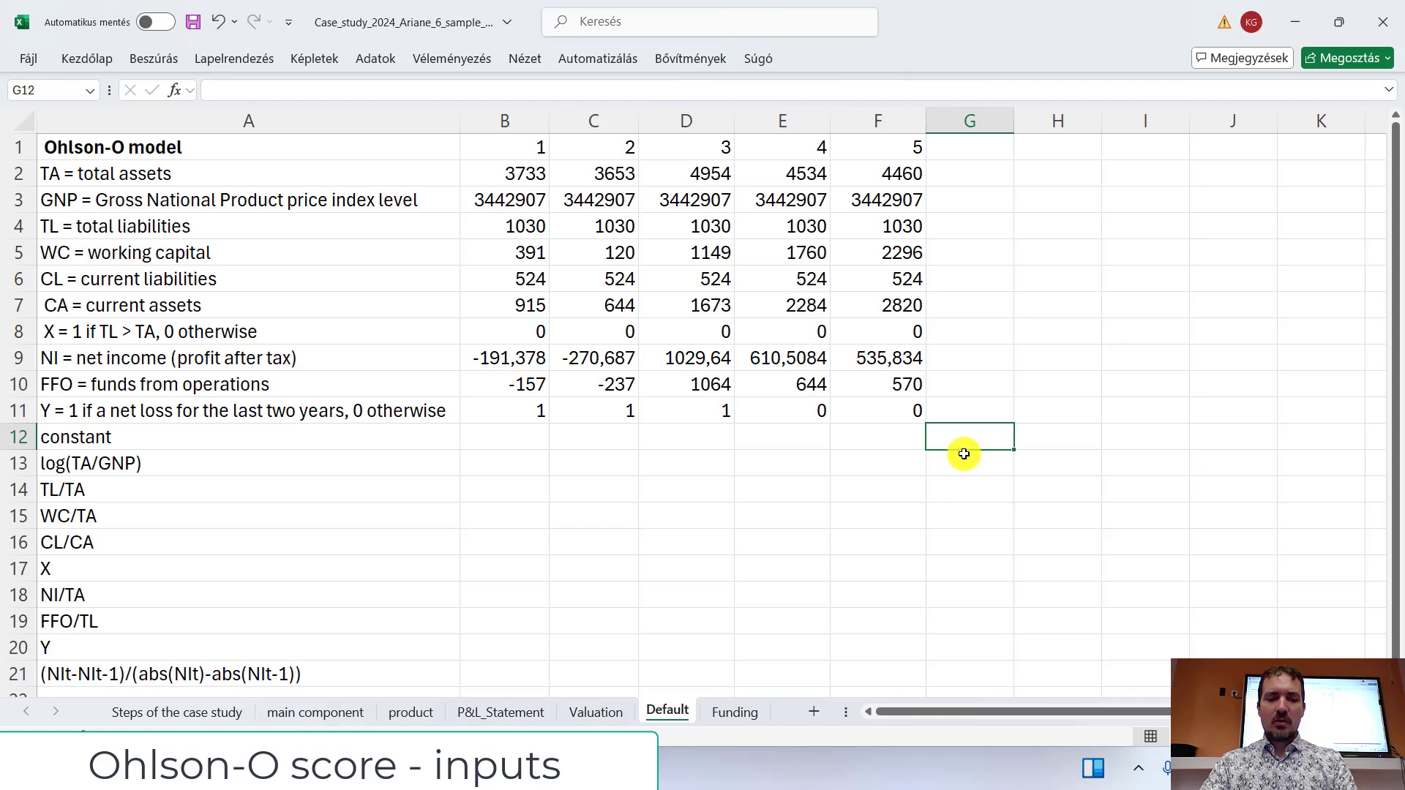
{"action": "key", "text": "ctrl+v"}
Step: Copy the log(TA/GNP) coefficient from the Chrome PDF into G13 in Excel and remove the trailing asterisk to leave -0,407
{"action": "key", "text": "alt+Tab"}
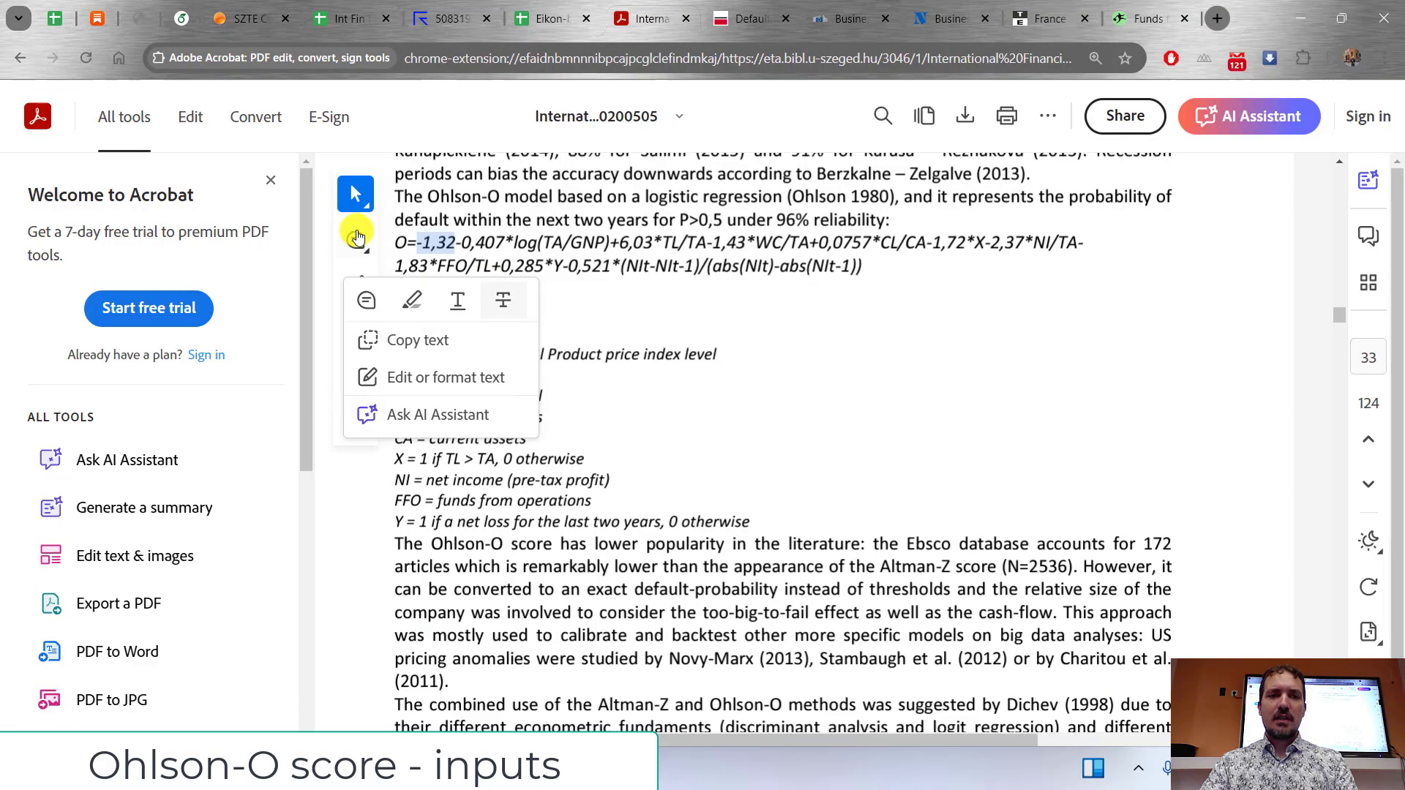
{"action": "left_click", "coordinate": [464, 242]}
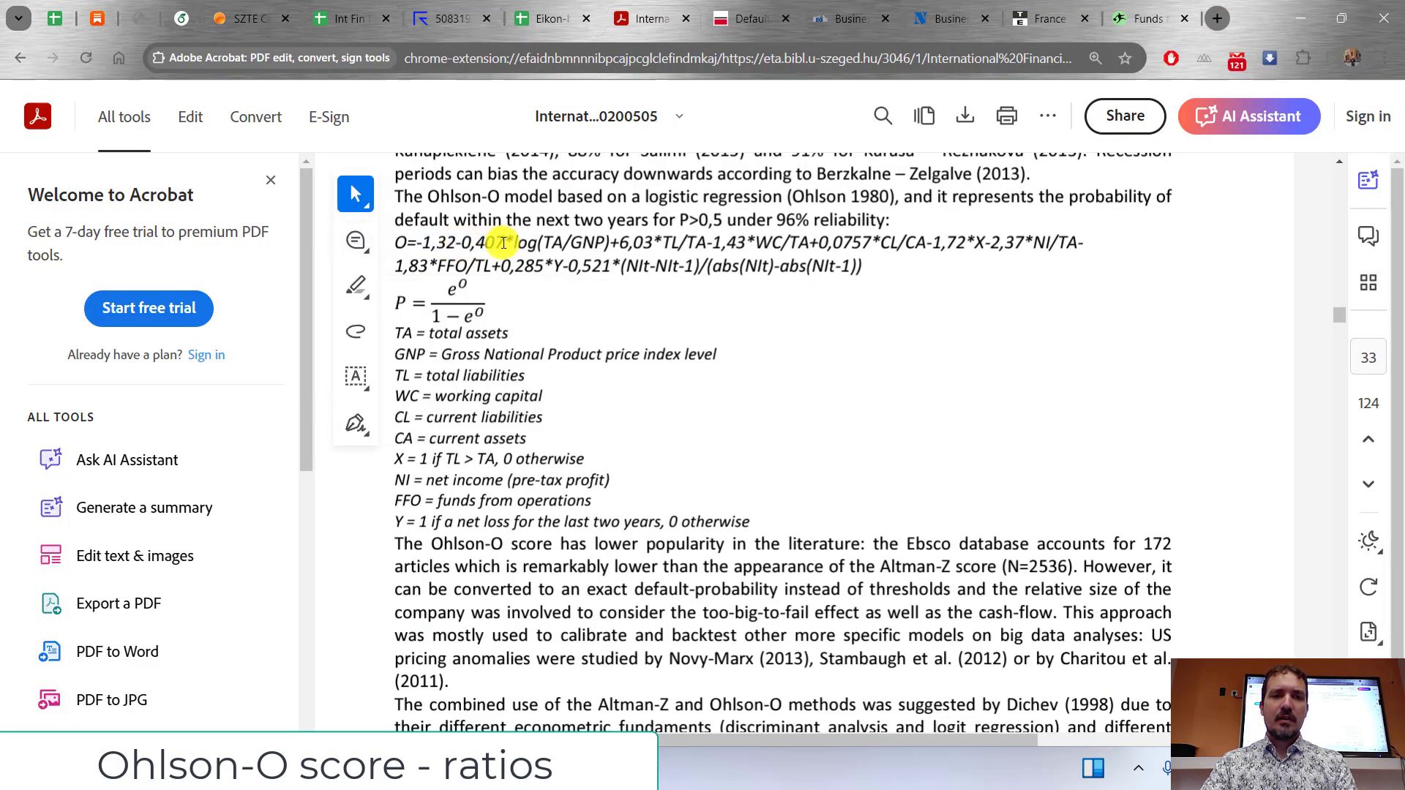
{"action": "left_click_drag", "start_coordinate": [514, 242], "coordinate": [415, 242]}
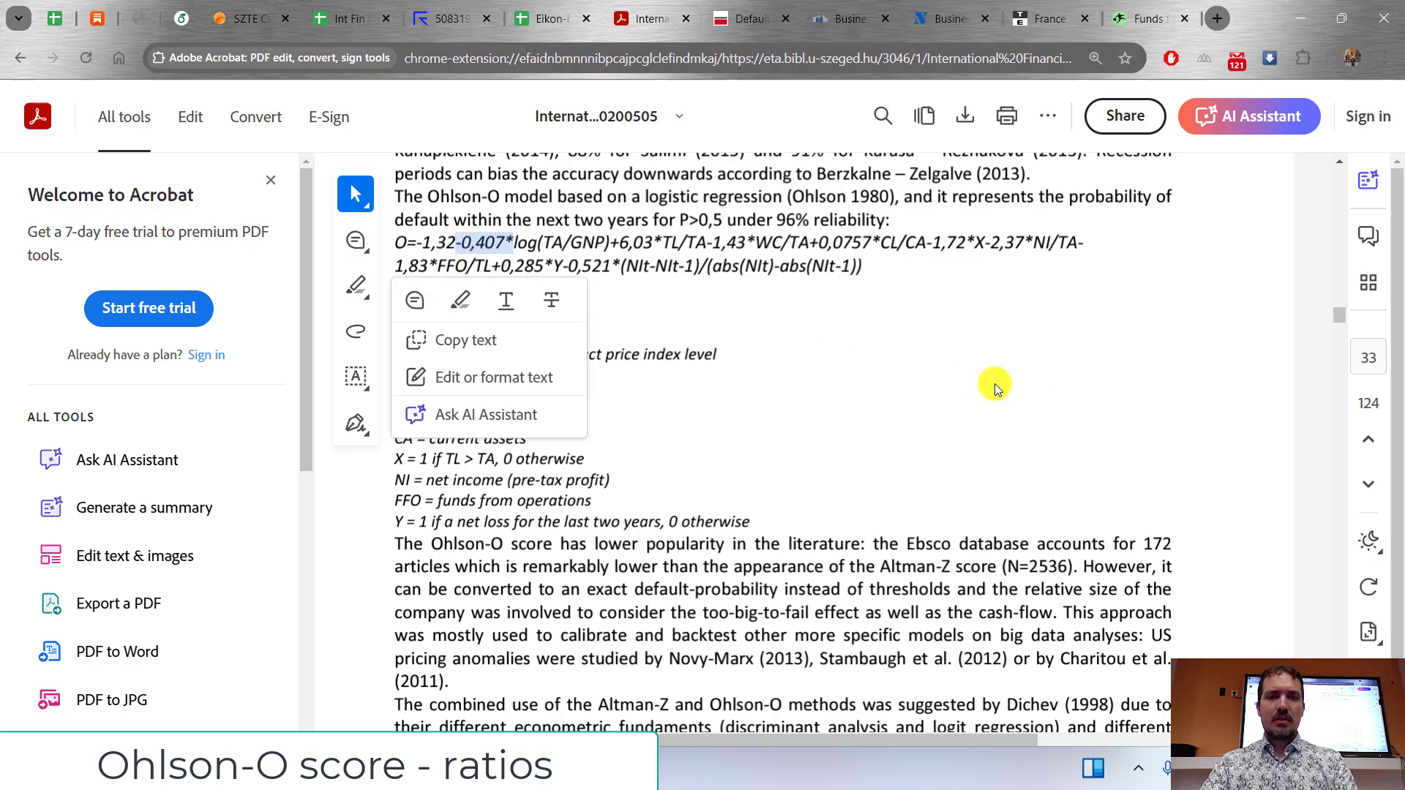
{"action": "key", "text": "alt+Tab"}
{"action": "left_click", "coordinate": [955, 475]}
{"action": "key", "text": "ctrl+v"}
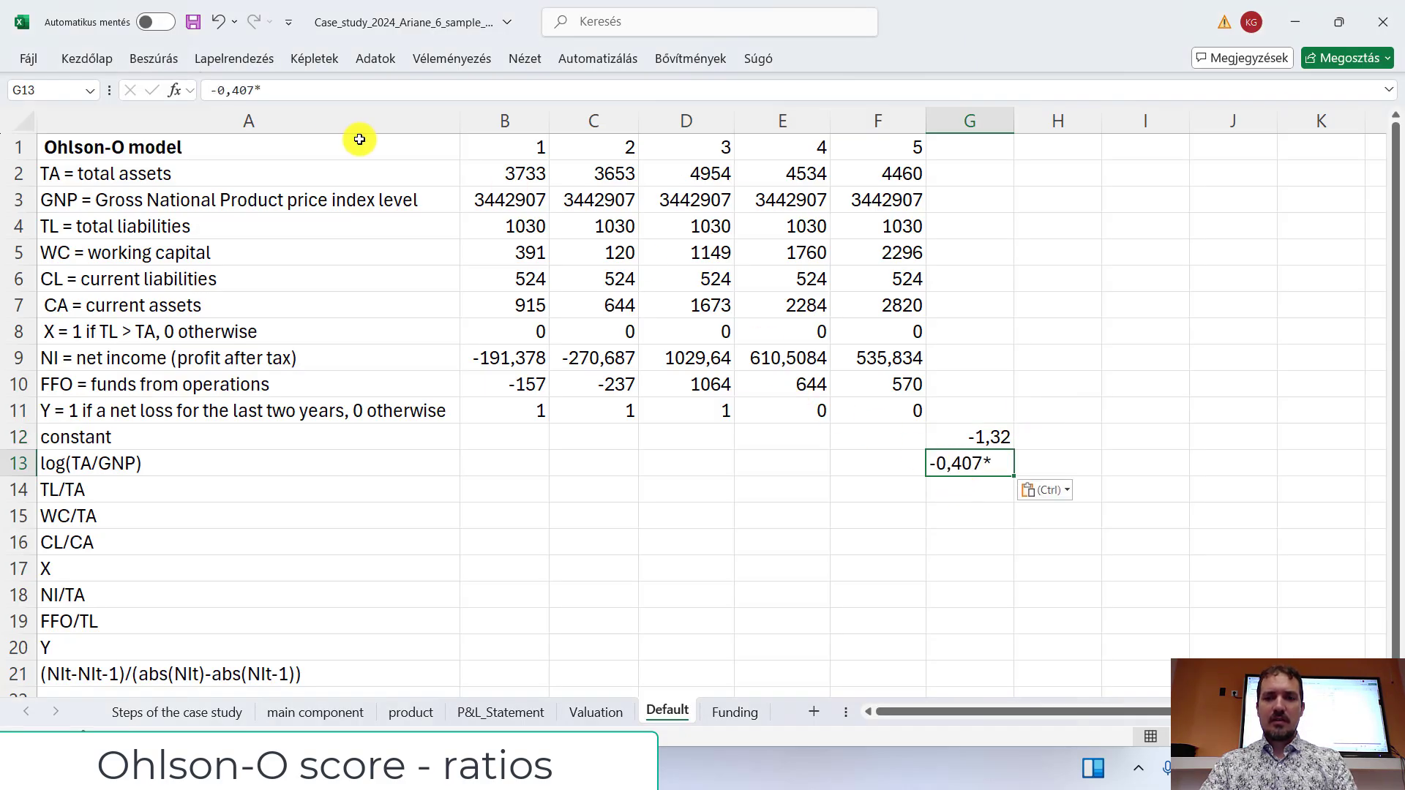
{"action": "left_click", "coordinate": [276, 91]}
{"action": "key", "text": "BackSpace"}
{"action": "key", "text": "Return"}
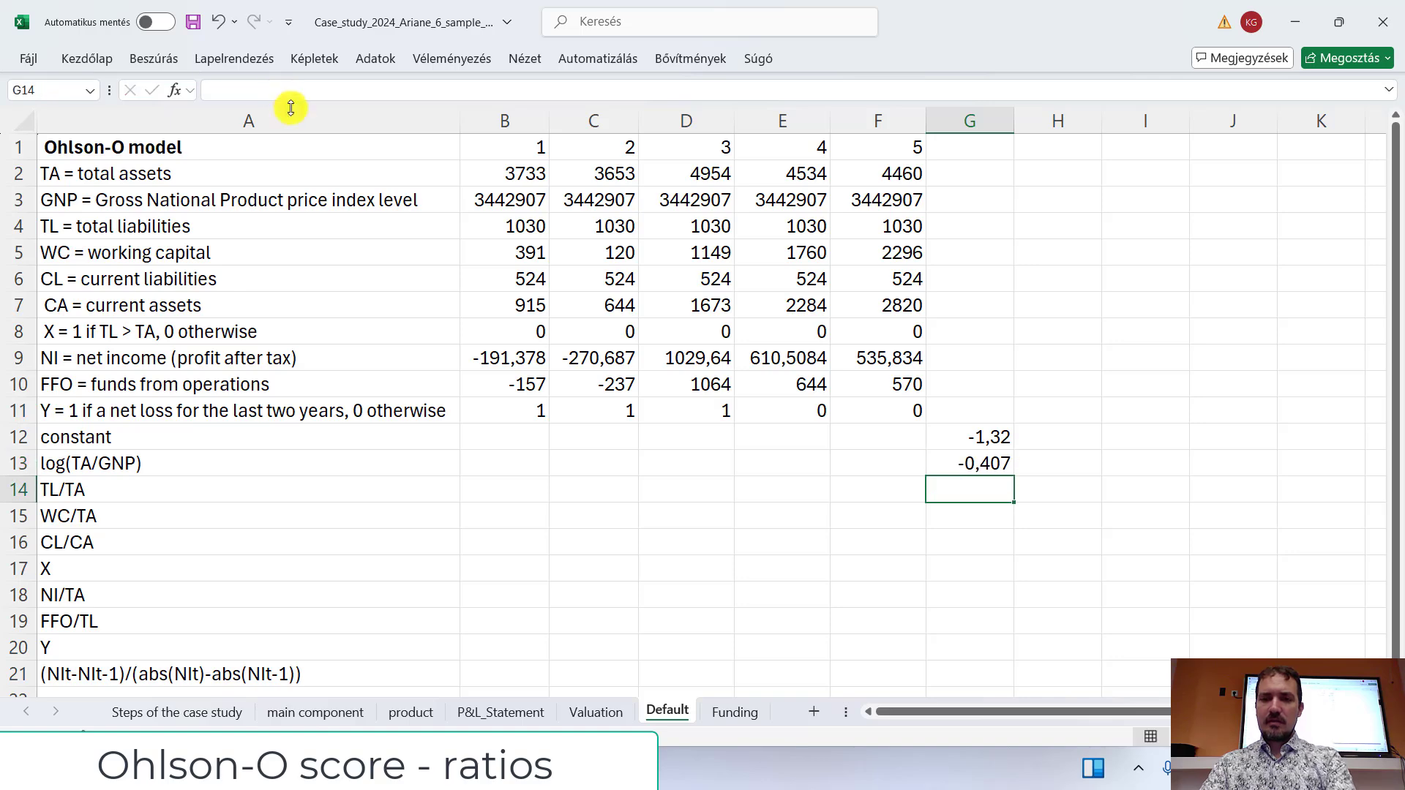
Step: Copy the TL/TA coefficient +6,03 from the formula in the Chrome PDF and paste it into G14 in Excel
{"action": "key", "text": "alt+Tab"}
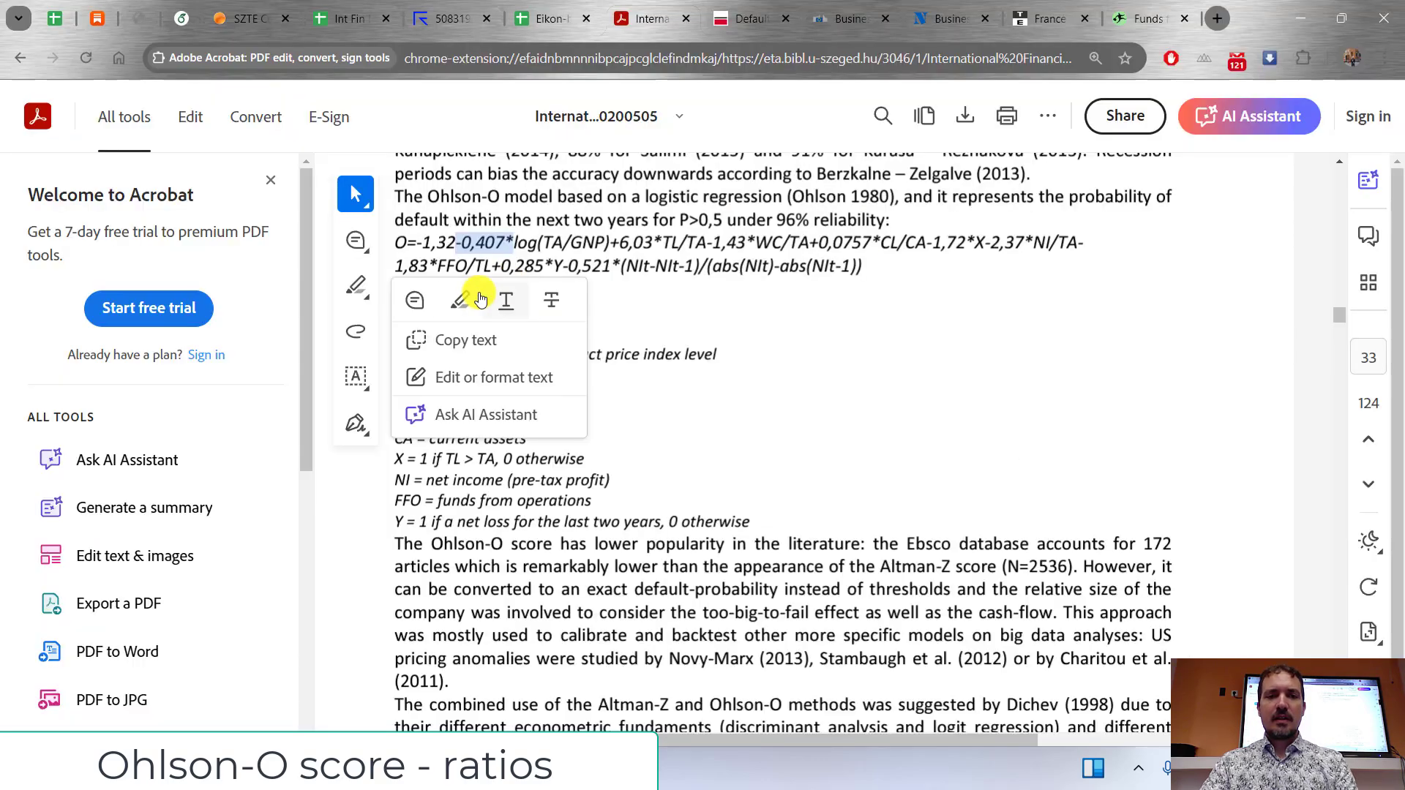
{"action": "left_click", "coordinate": [620, 242]}
{"action": "left_click_drag", "start_coordinate": [648, 244], "coordinate": [656, 243]}
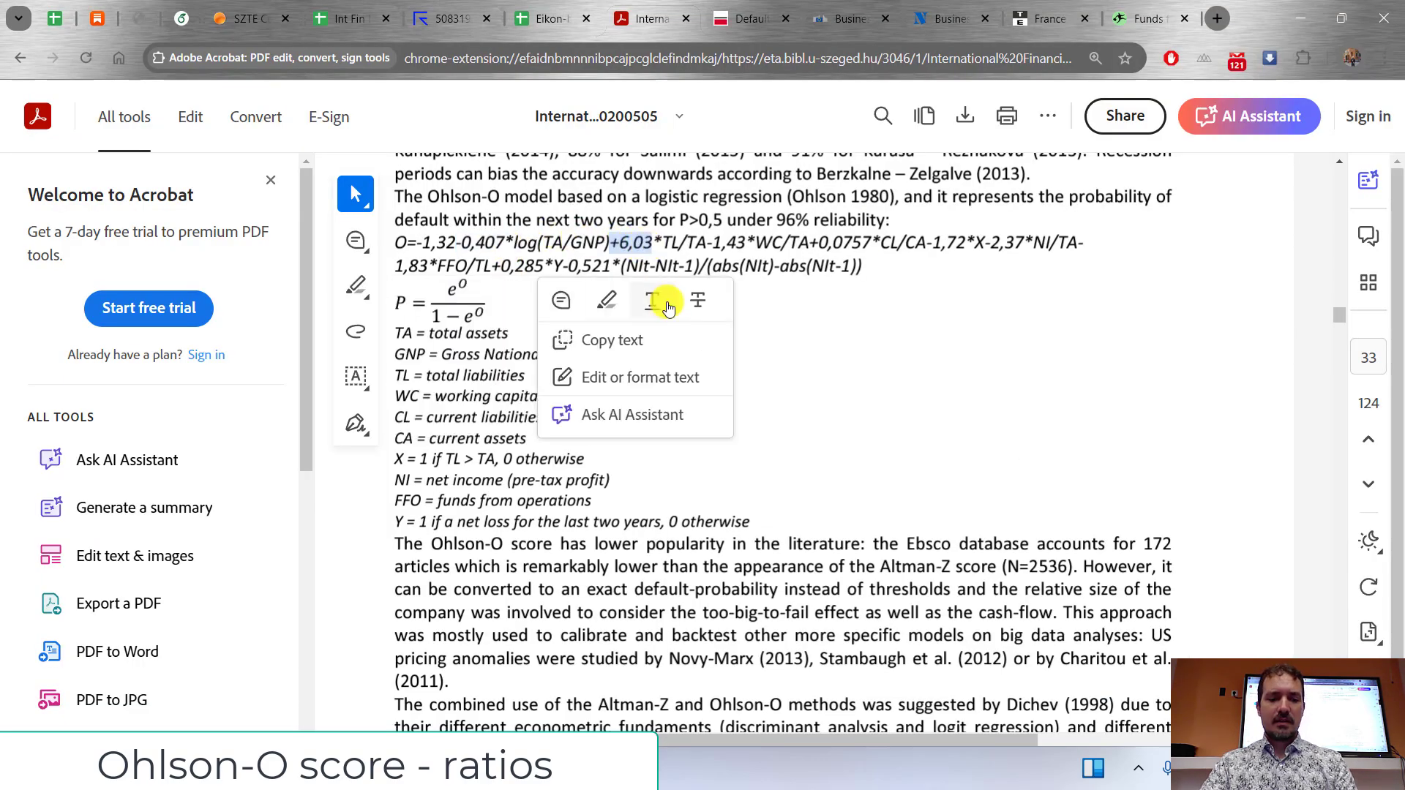
{"action": "key", "text": "alt+Tab"}
{"action": "key", "text": "ctrl+v"}
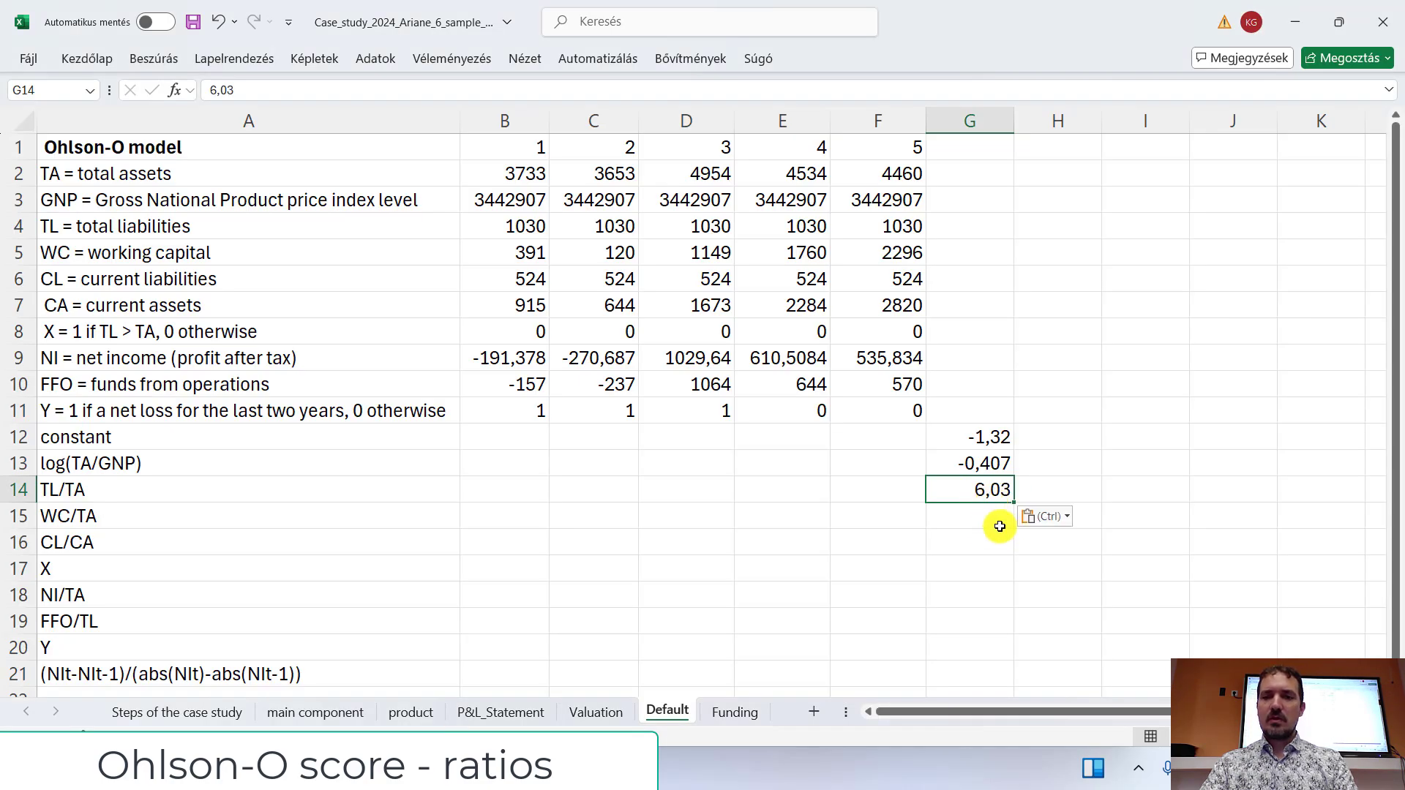
Step: Copy the WC/TA coefficient -1,43 from the formula in the Chrome PDF and paste it into G15 in Excel
{"action": "key", "text": "alt+Tab"}
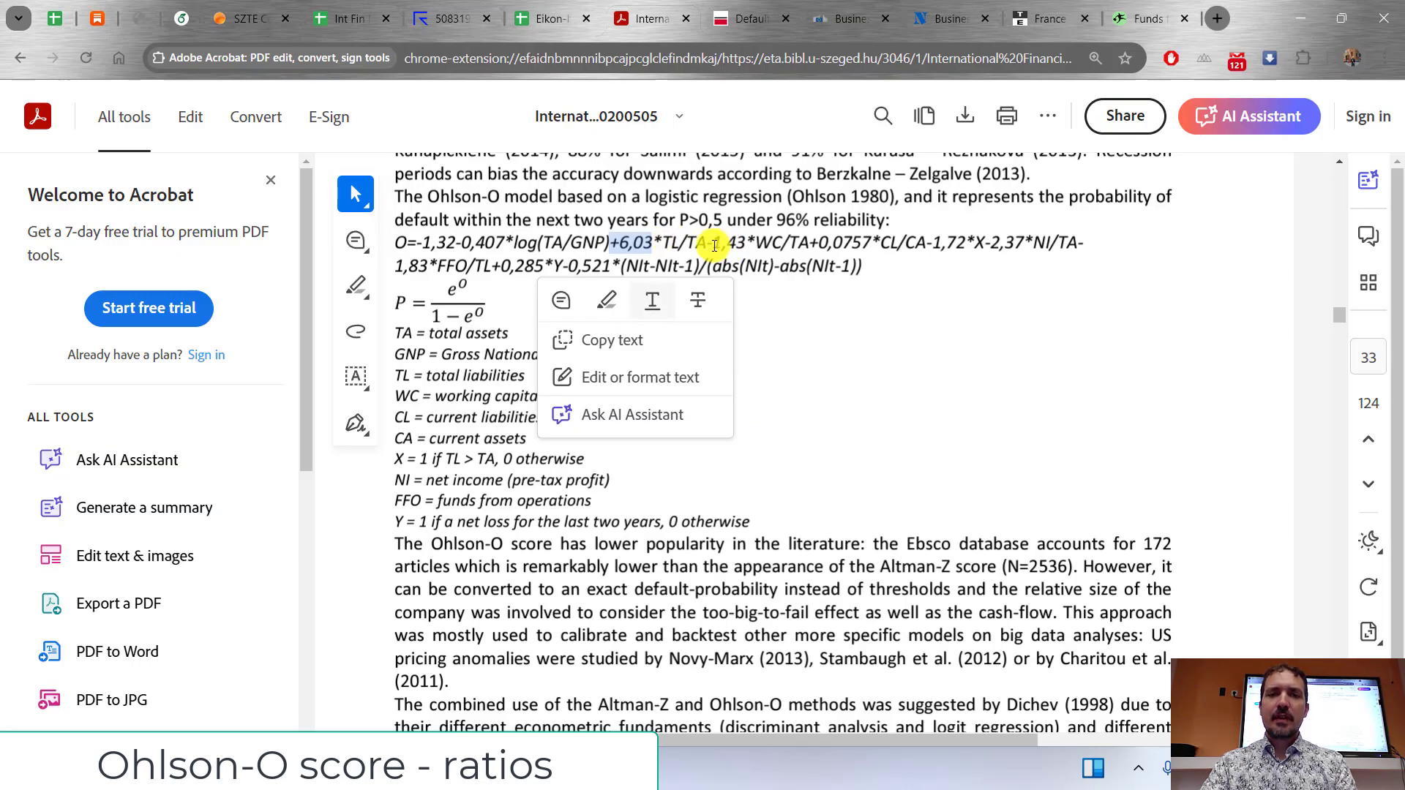
{"action": "left_click_drag", "start_coordinate": [714, 244], "coordinate": [746, 243]}
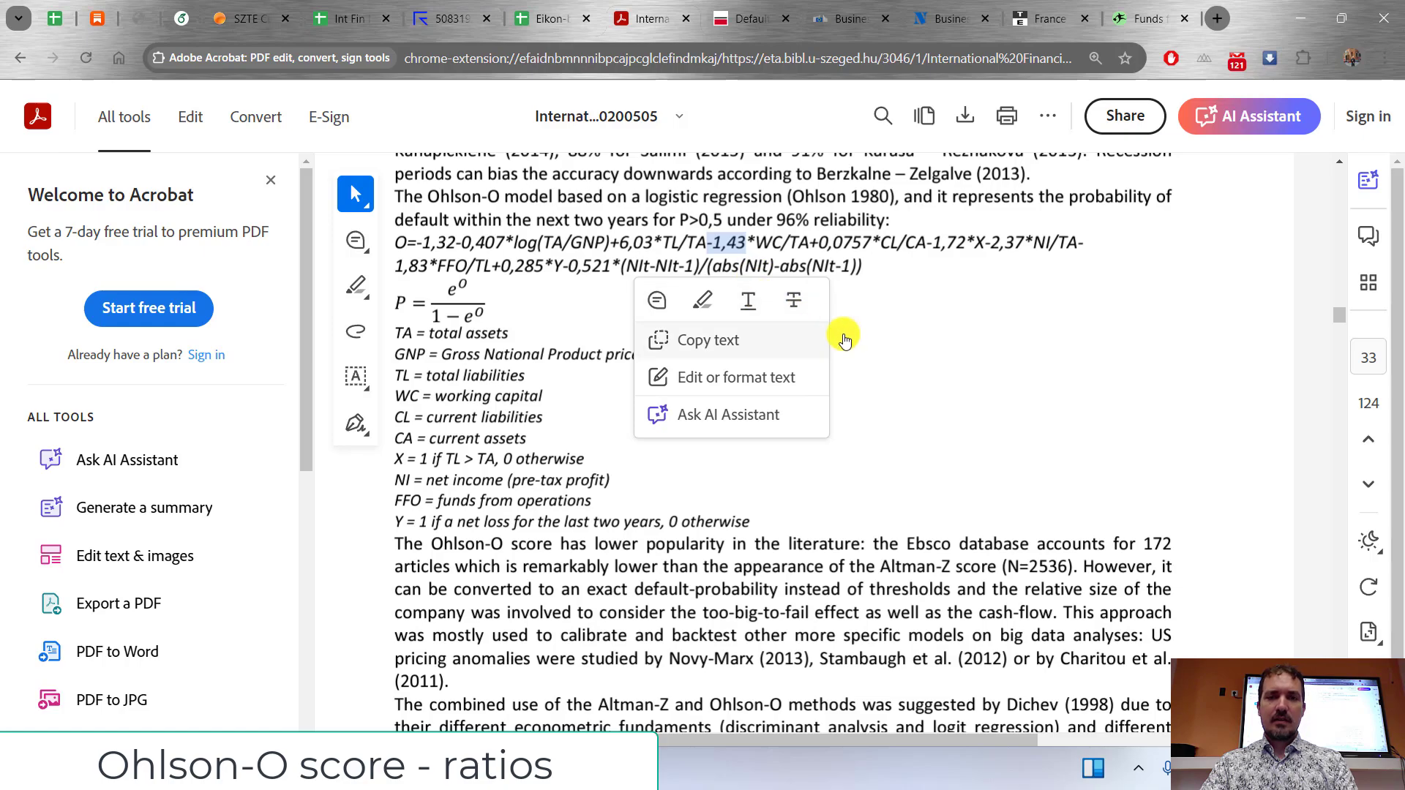
{"action": "key", "text": "alt+Tab"}
{"action": "left_click", "coordinate": [971, 512]}
Step: Copy the CL/CA coefficient from the Chrome PDF into G16 in Excel and remove the trailing asterisk to leave 0,0757
{"action": "key", "text": "alt+Tab"}
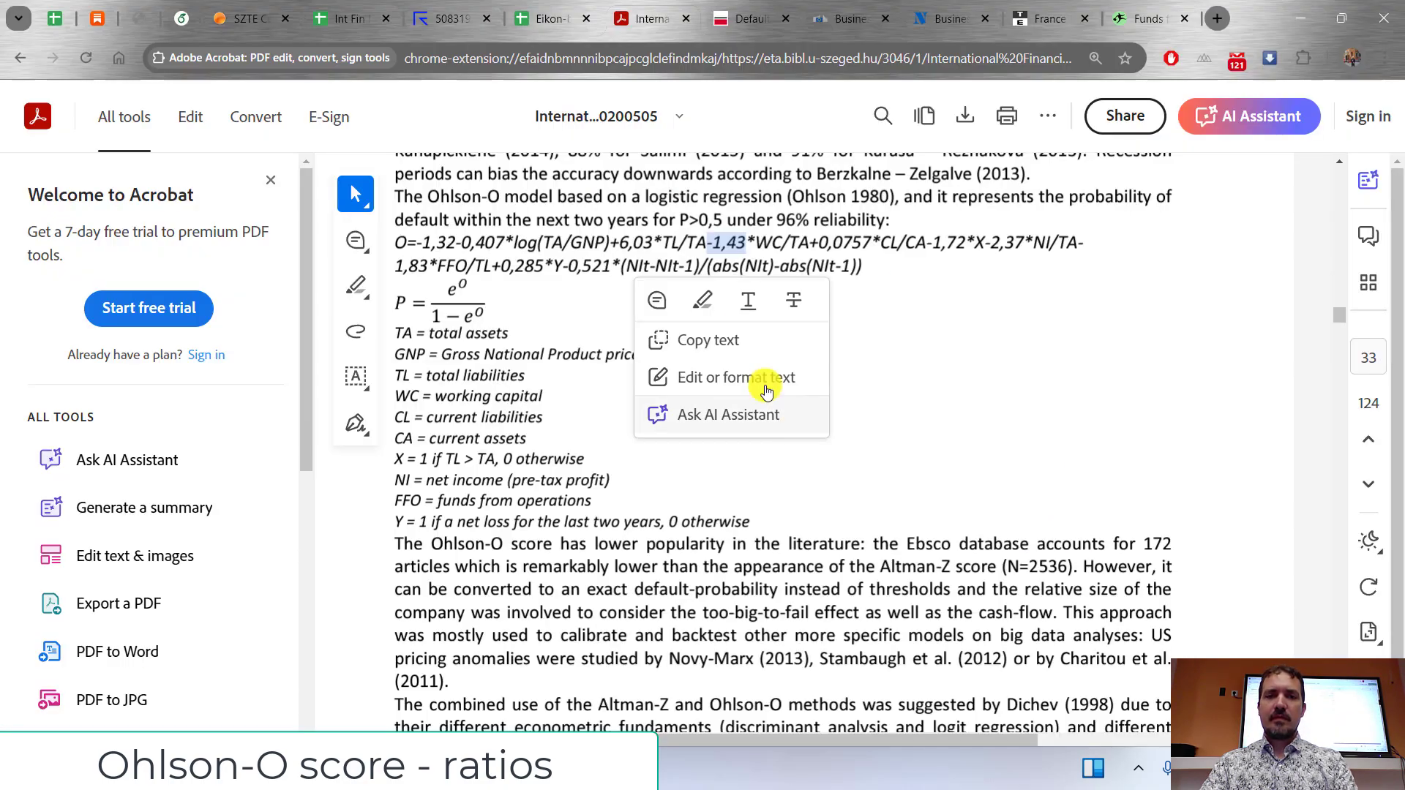
{"action": "mouse_move", "coordinate": [810, 241]}
{"action": "left_mouse_down"}
{"action": "mouse_move", "coordinate": [871, 242]}
{"action": "mouse_move", "coordinate": [812, 243]}
{"action": "left_mouse_up"}
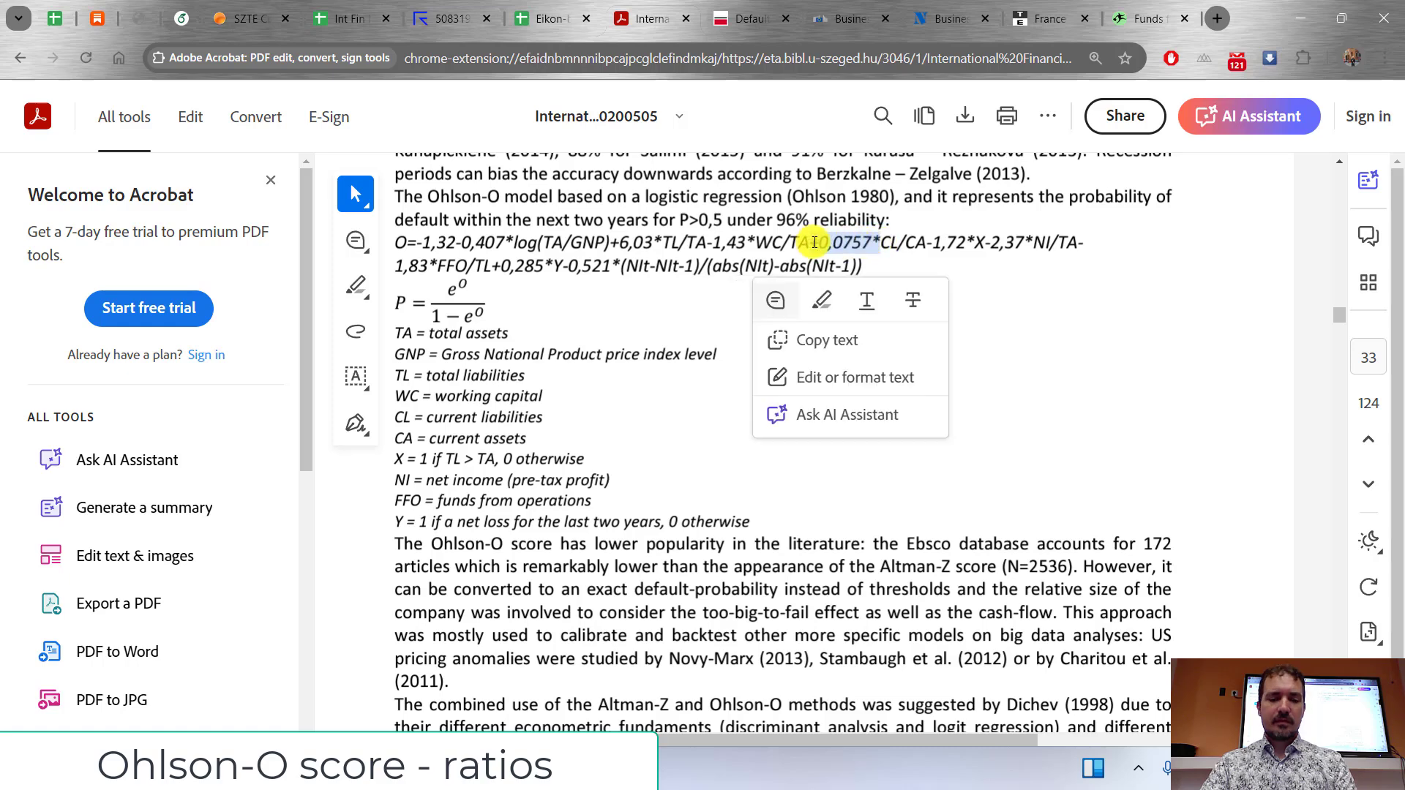
{"action": "key", "text": "alt+Tab"}
{"action": "left_click", "coordinate": [980, 548]}
{"action": "key", "text": "ctrl+v"}
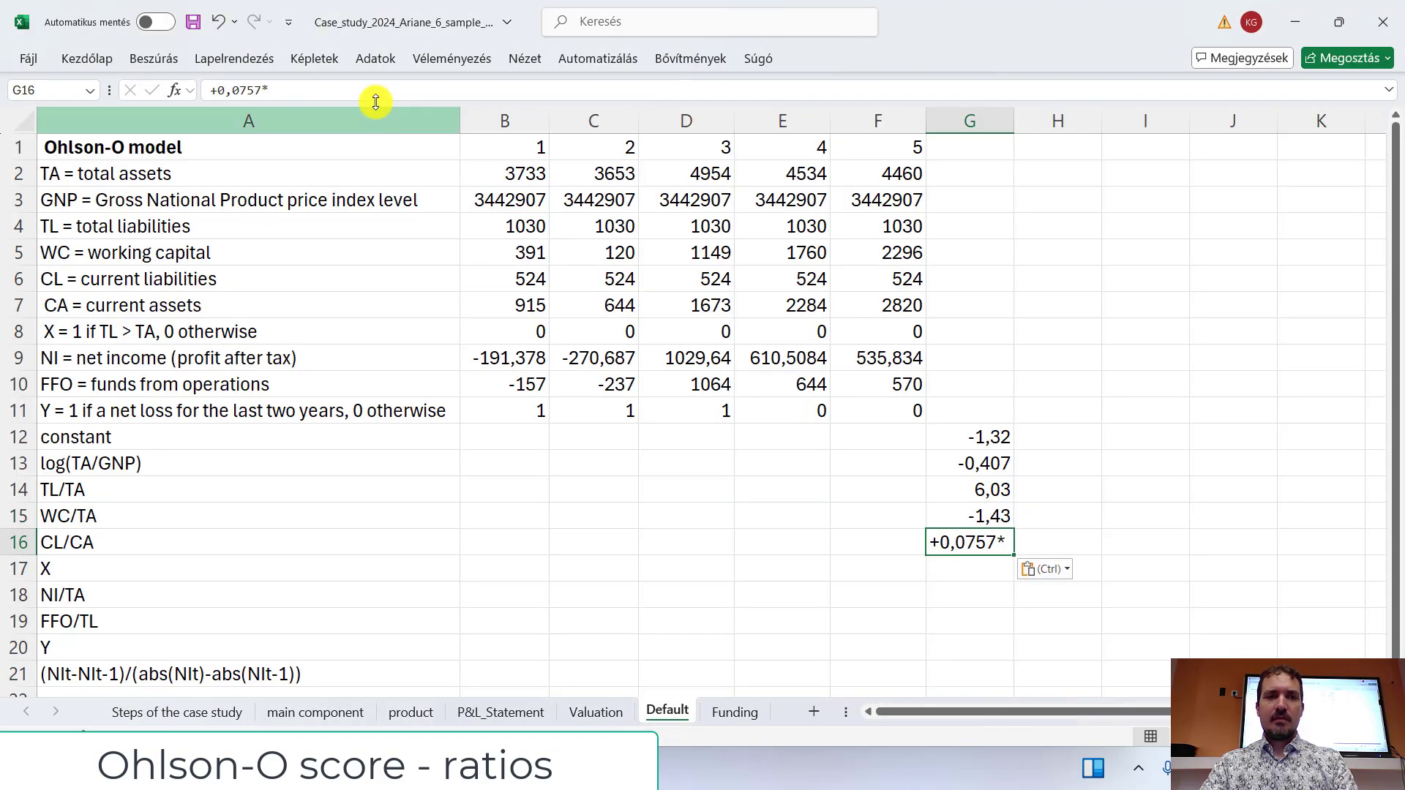
{"action": "left_click", "coordinate": [331, 91]}
{"action": "key", "text": "BackSpace"}
{"action": "key", "text": "Return"}
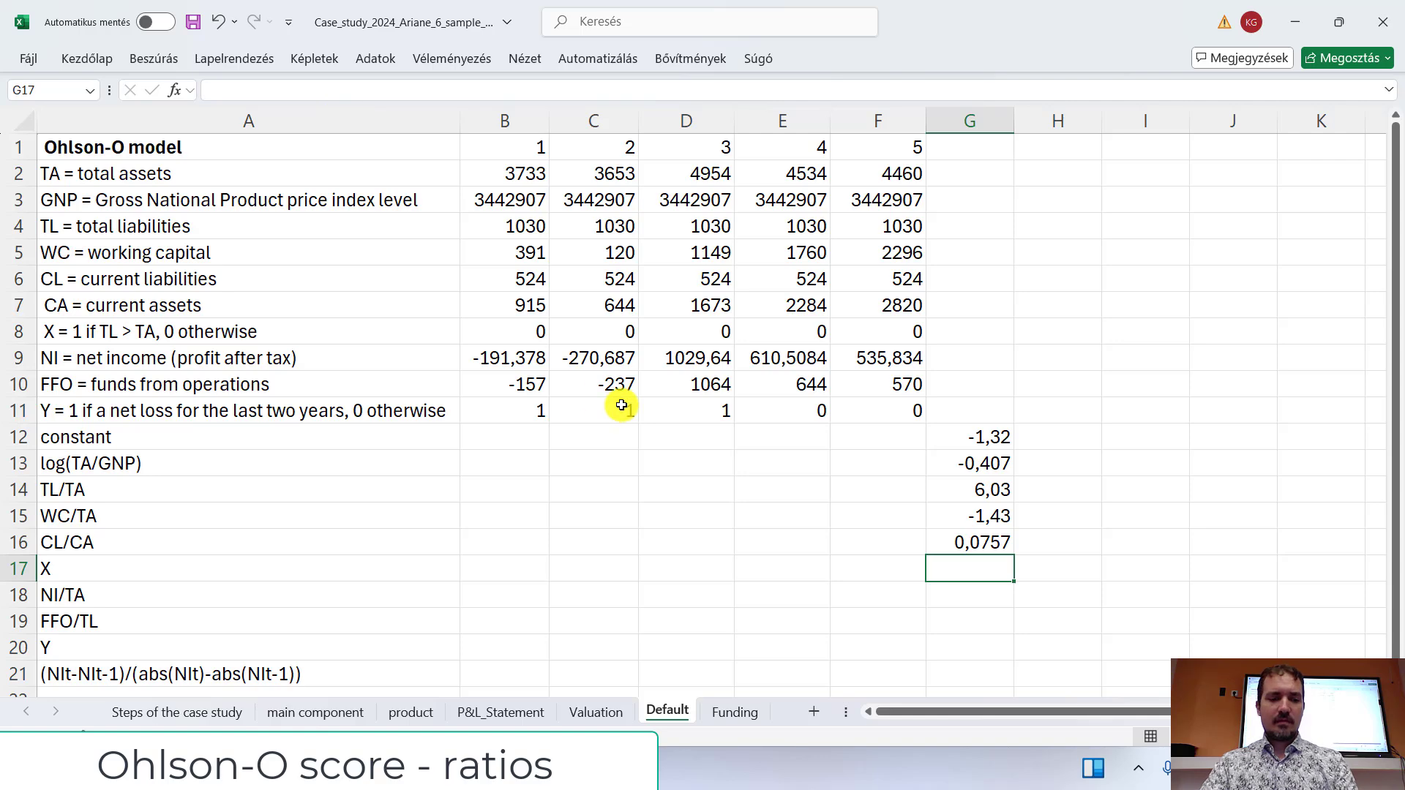
Step: Copy the X coefficient -1,72 from the formula in the Chrome PDF and paste it into G17 in Excel
{"action": "key", "text": "alt+Tab"}
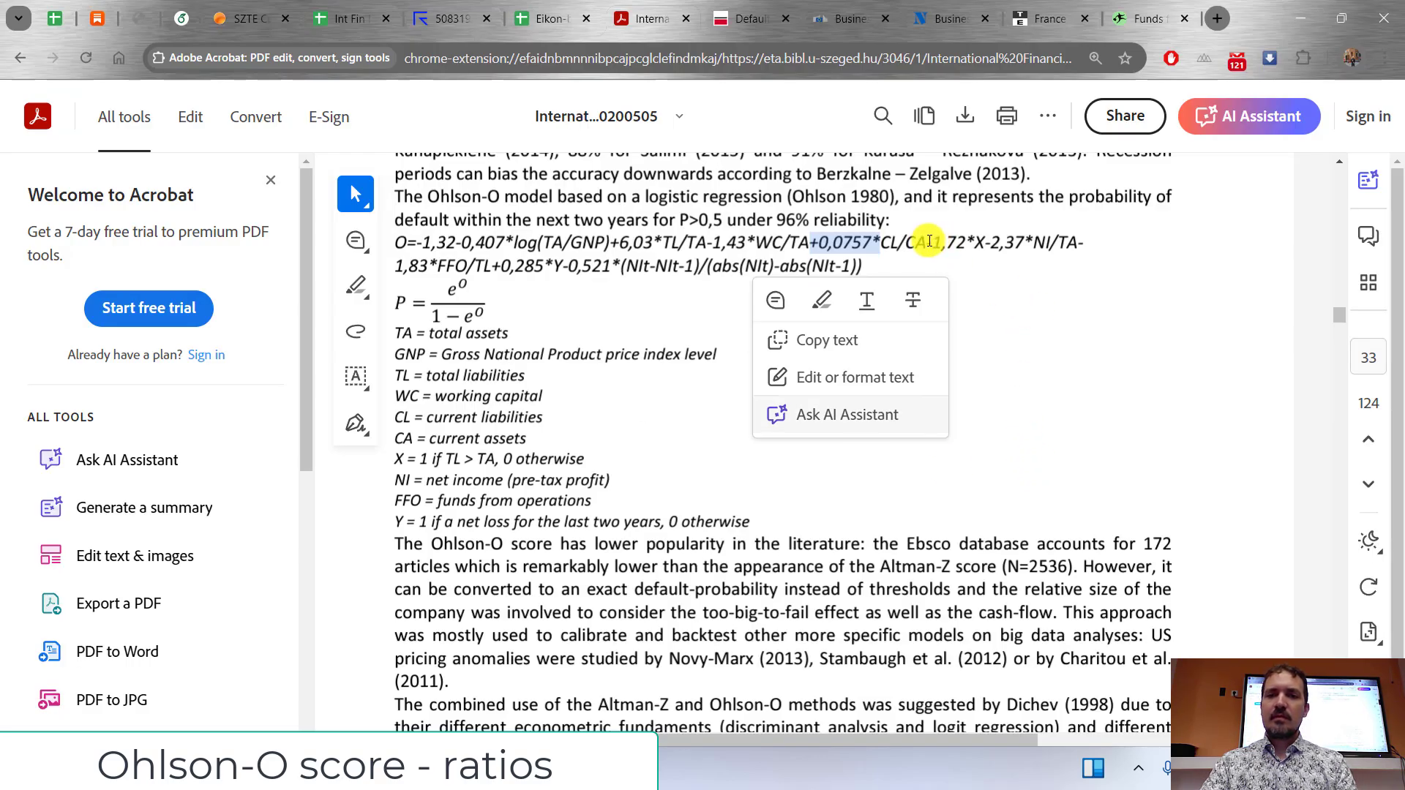
{"action": "left_click_drag", "start_coordinate": [929, 242], "coordinate": [964, 242]}
{"action": "key", "text": "ctrl+c"}
{"action": "key", "text": "alt+Tab"}
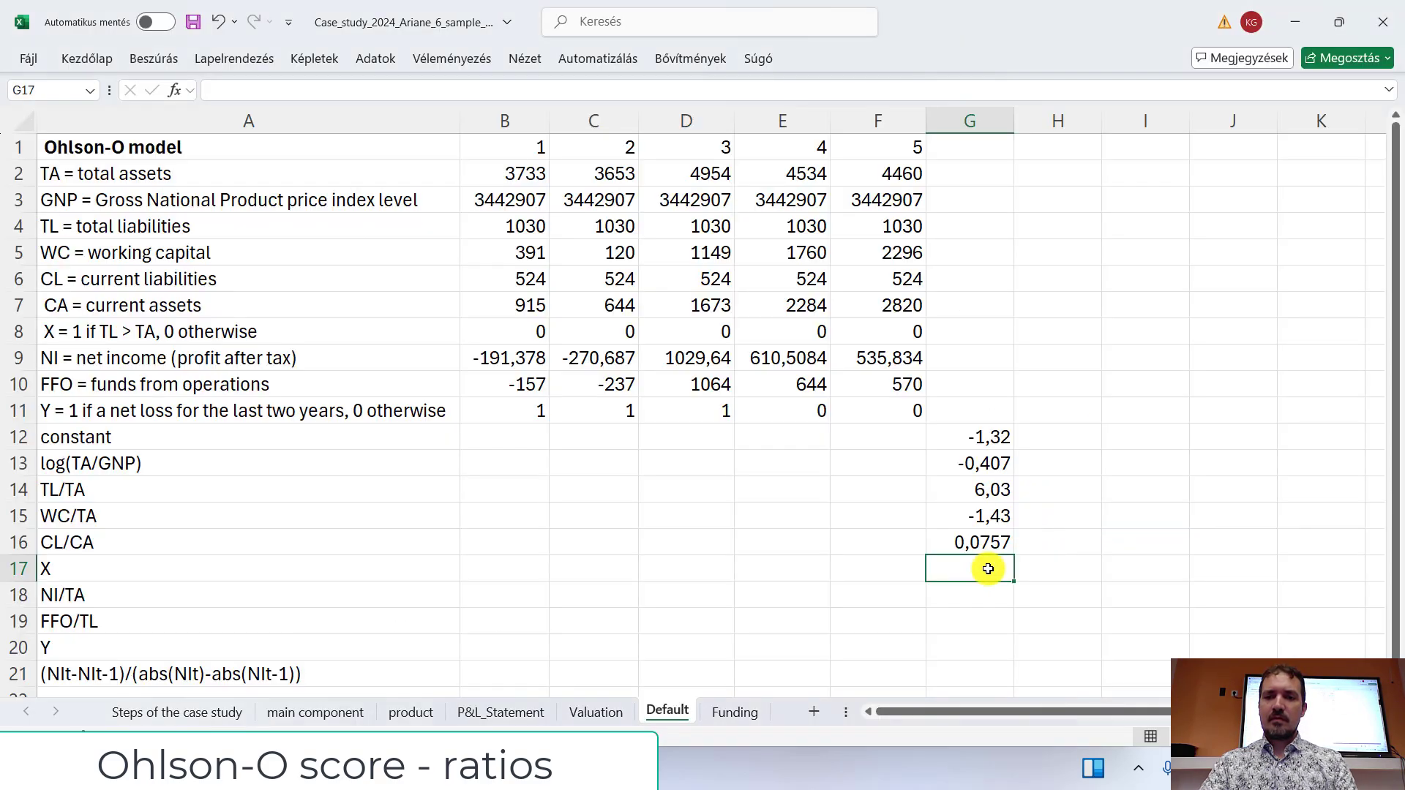
{"action": "key", "text": "ctrl+v"}
Step: Copy the NI/TA coefficient -2,37 from the formula in the Chrome PDF and paste it into G18 in Excel
{"action": "key", "text": "alt+Tab"}
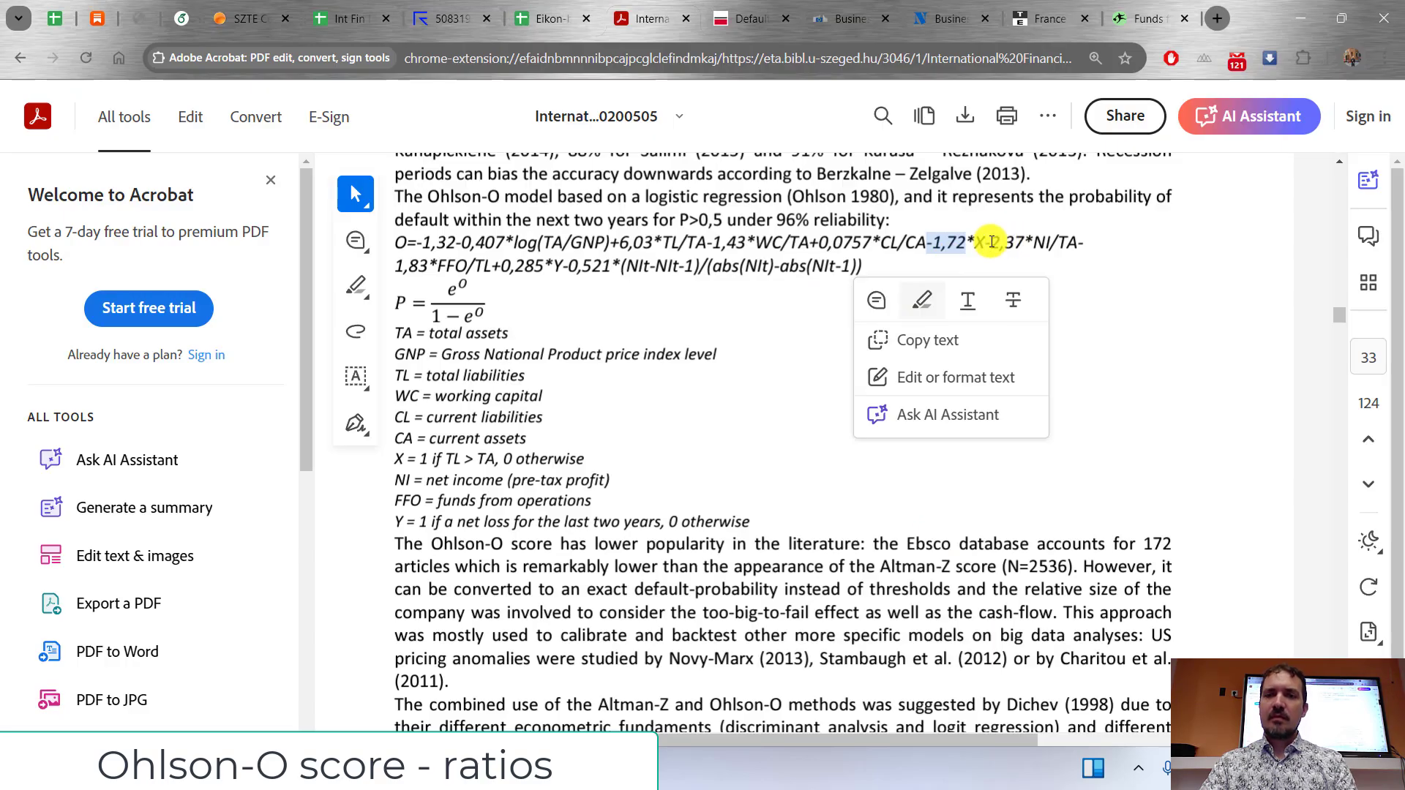
{"action": "left_click_drag", "start_coordinate": [987, 241], "coordinate": [1024, 242]}
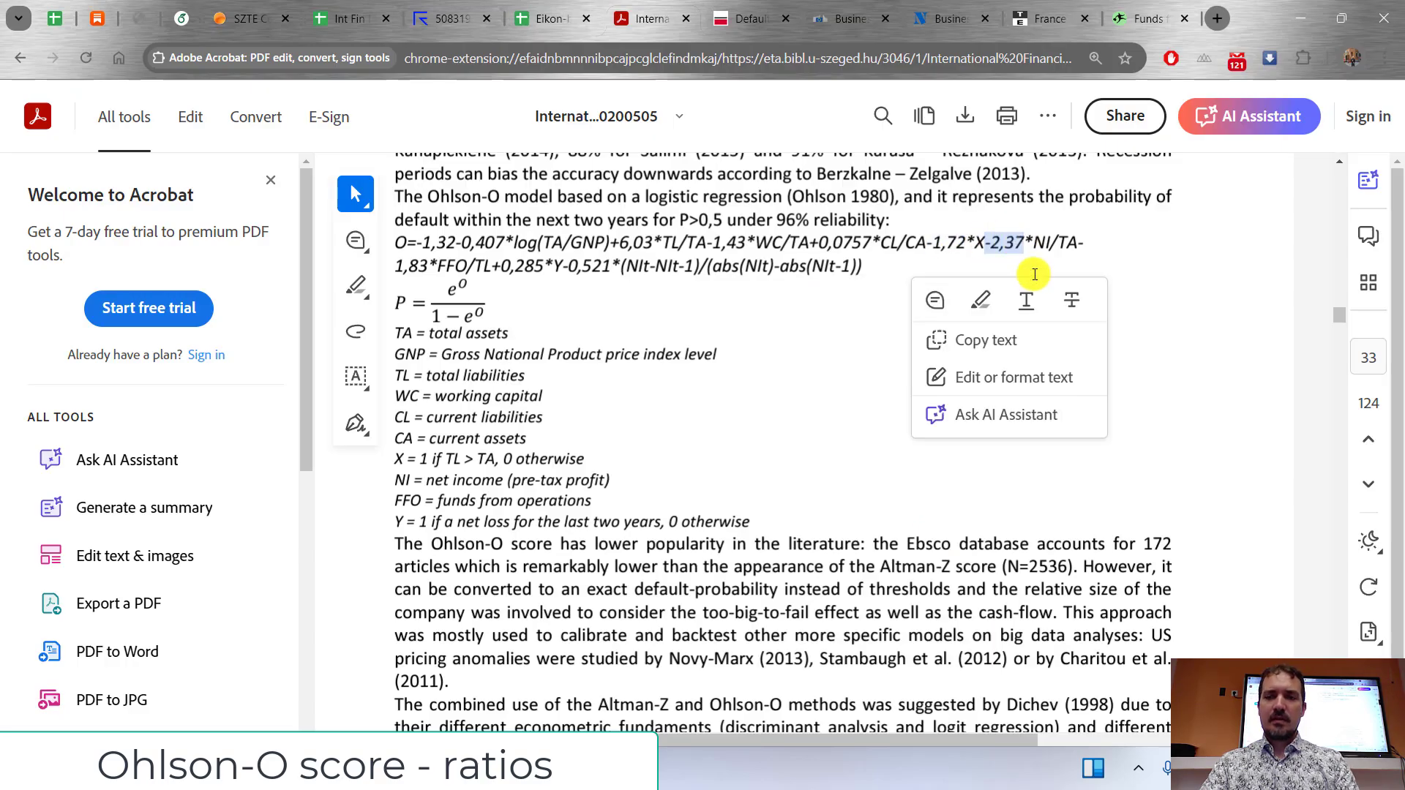
{"action": "key", "text": "ctrl+c"}
{"action": "key", "text": "alt+Tab"}
{"action": "left_click", "coordinate": [964, 600]}
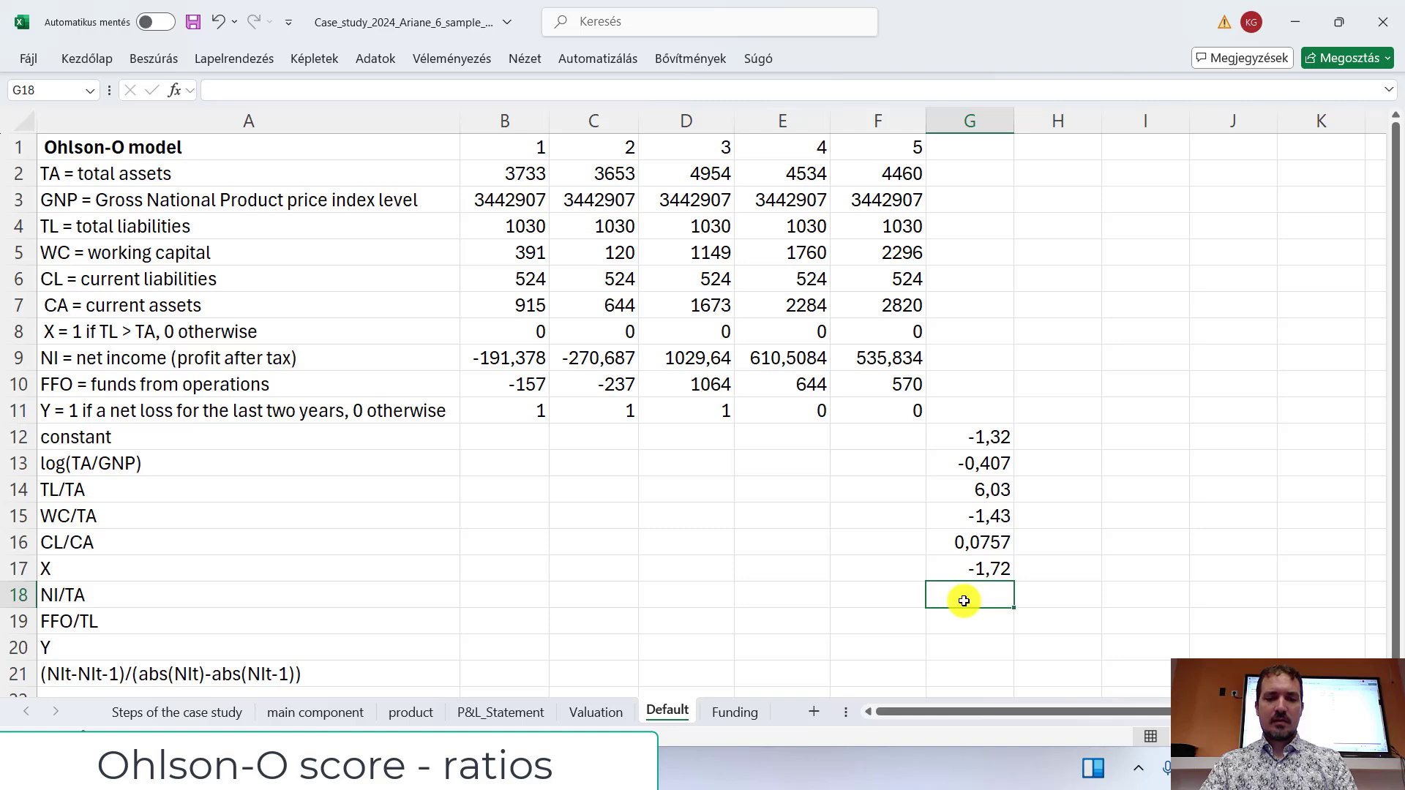
{"action": "key", "text": "ctrl+v"}
Step: Take the FFO/TL coefficient from the formula in the Chrome PDF and enter it as -1,83 in G19 in Excel
{"action": "key", "text": "alt+Tab"}
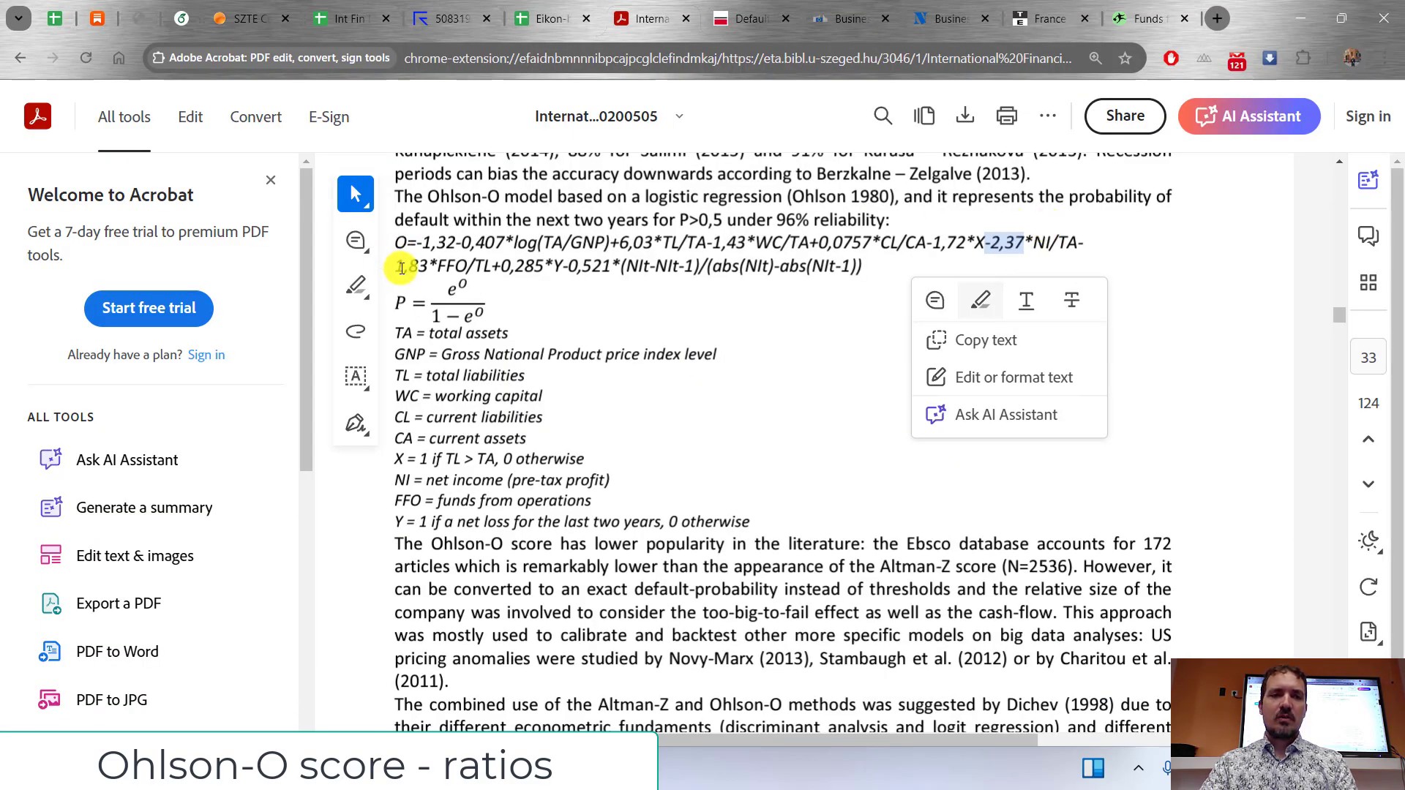
{"action": "left_click_drag", "start_coordinate": [400, 268], "coordinate": [429, 267]}
{"action": "key", "text": "alt+Tab"}
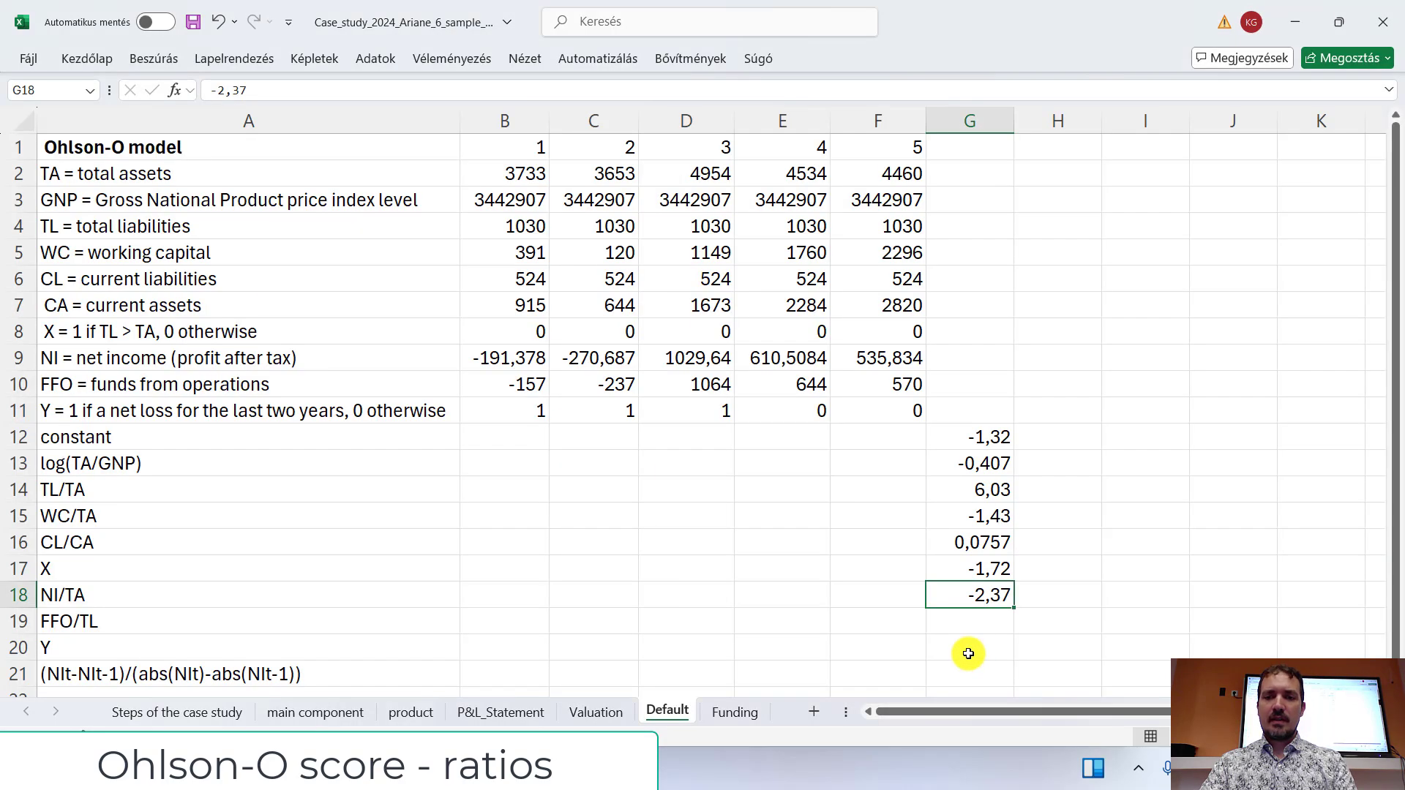
{"action": "left_click", "coordinate": [984, 620]}
{"action": "left_click", "coordinate": [291, 81]}
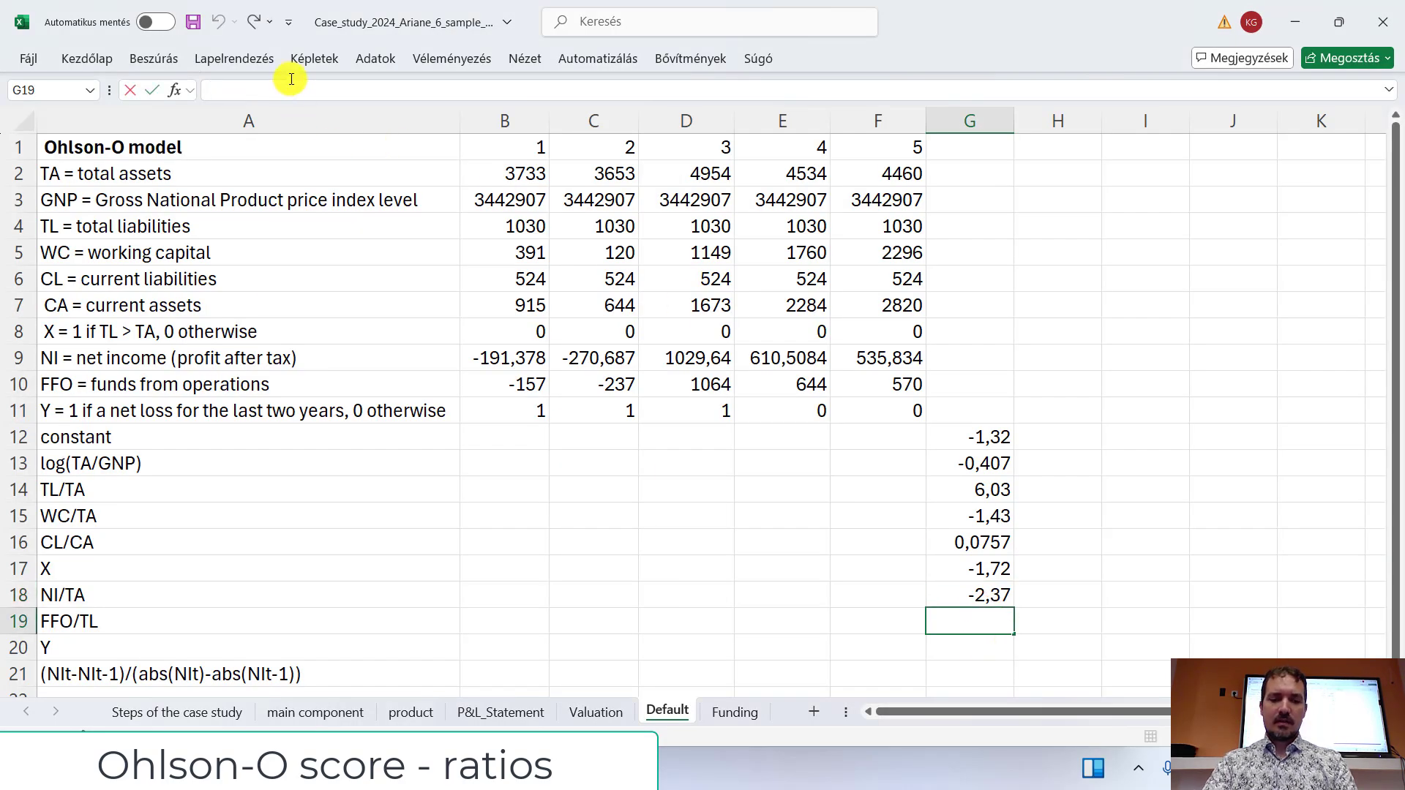
{"action": "type", "text": "-1,83"}
{"action": "key", "text": "Return"}
Step: Copy the Y coefficient +0,285 from the formula in the Chrome PDF and paste it into G20 in Excel
{"action": "key", "text": "alt+Tab"}
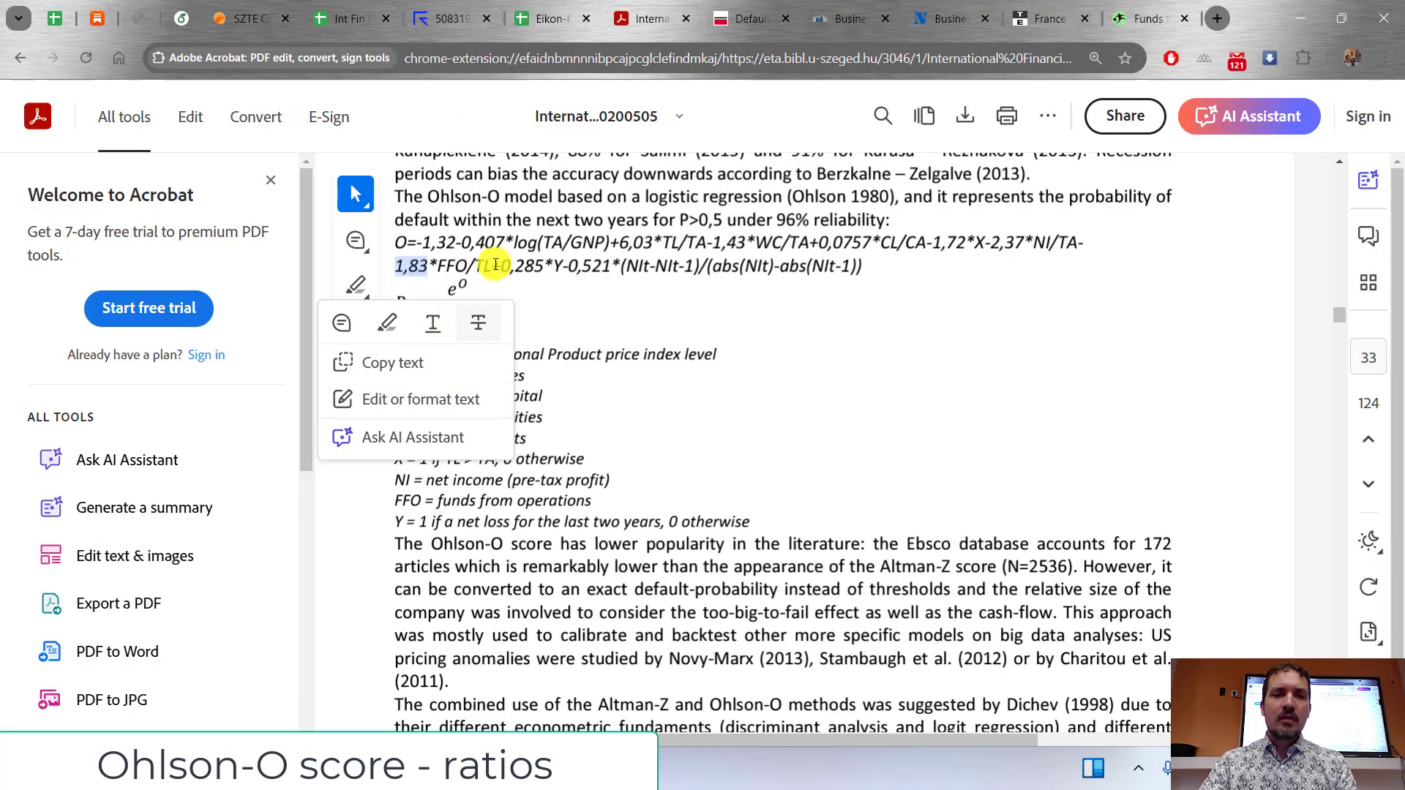
{"action": "left_click_drag", "start_coordinate": [502, 265], "coordinate": [542, 266]}
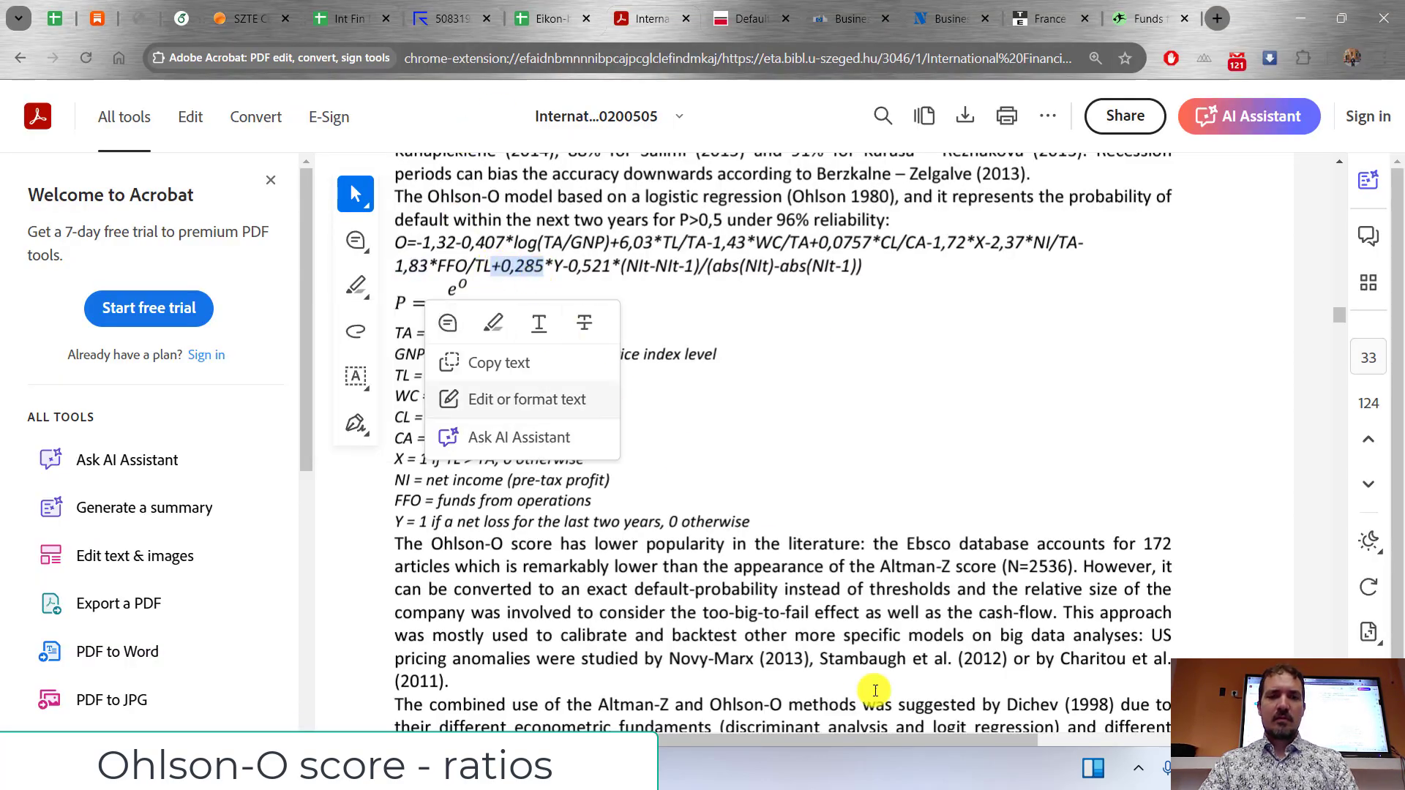
{"action": "key", "text": "alt+Tab"}
{"action": "key", "text": "ctrl+v"}
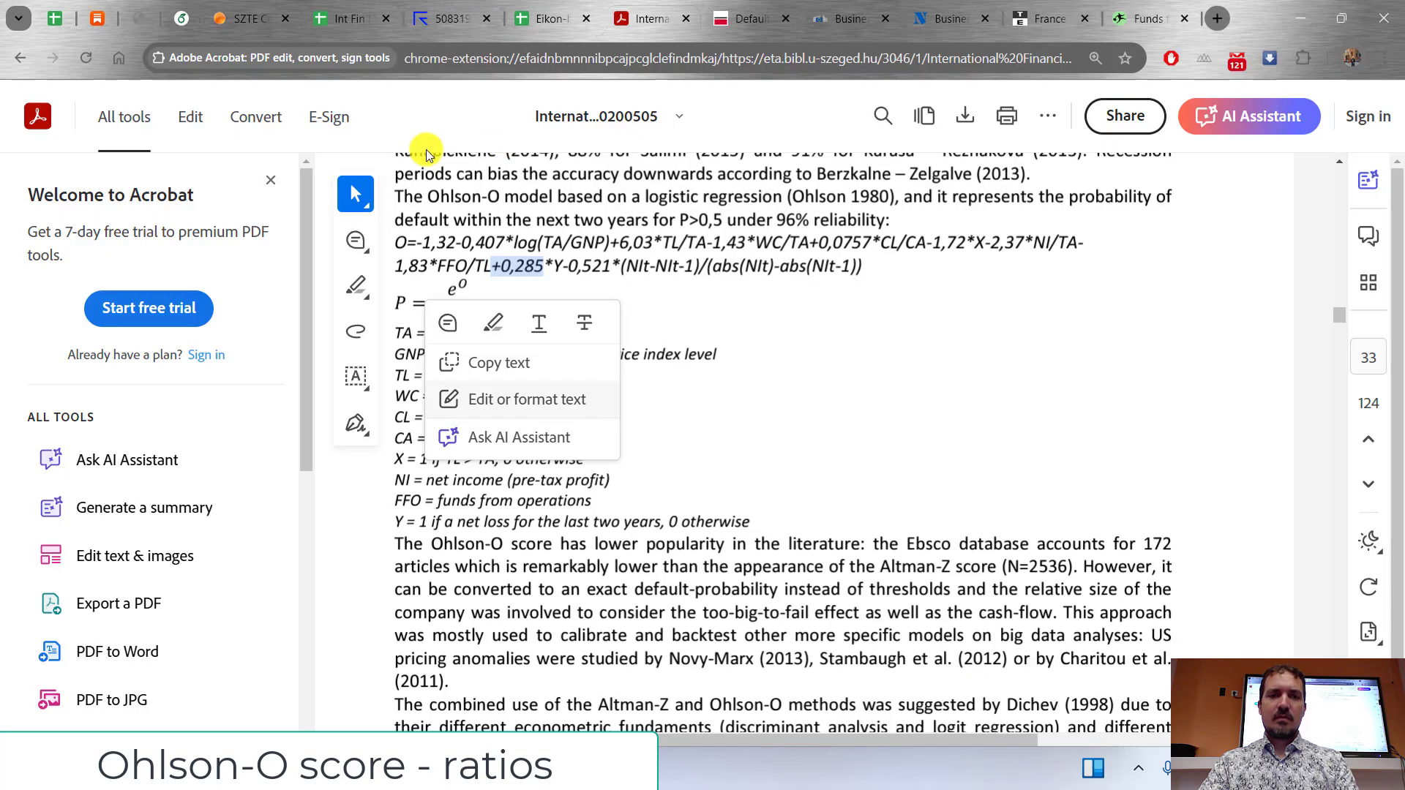
Step: Take the last term's coefficient from the formula in the Chrome PDF and enter it as -0,521 in G21 in Excel
{"action": "key", "text": "alt+Tab"}
{"action": "left_click_drag", "start_coordinate": [554, 268], "coordinate": [610, 266]}
{"action": "key", "text": "ctrl+c"}
{"action": "key", "text": "alt+Tab"}
{"action": "left_click", "coordinate": [959, 670]}
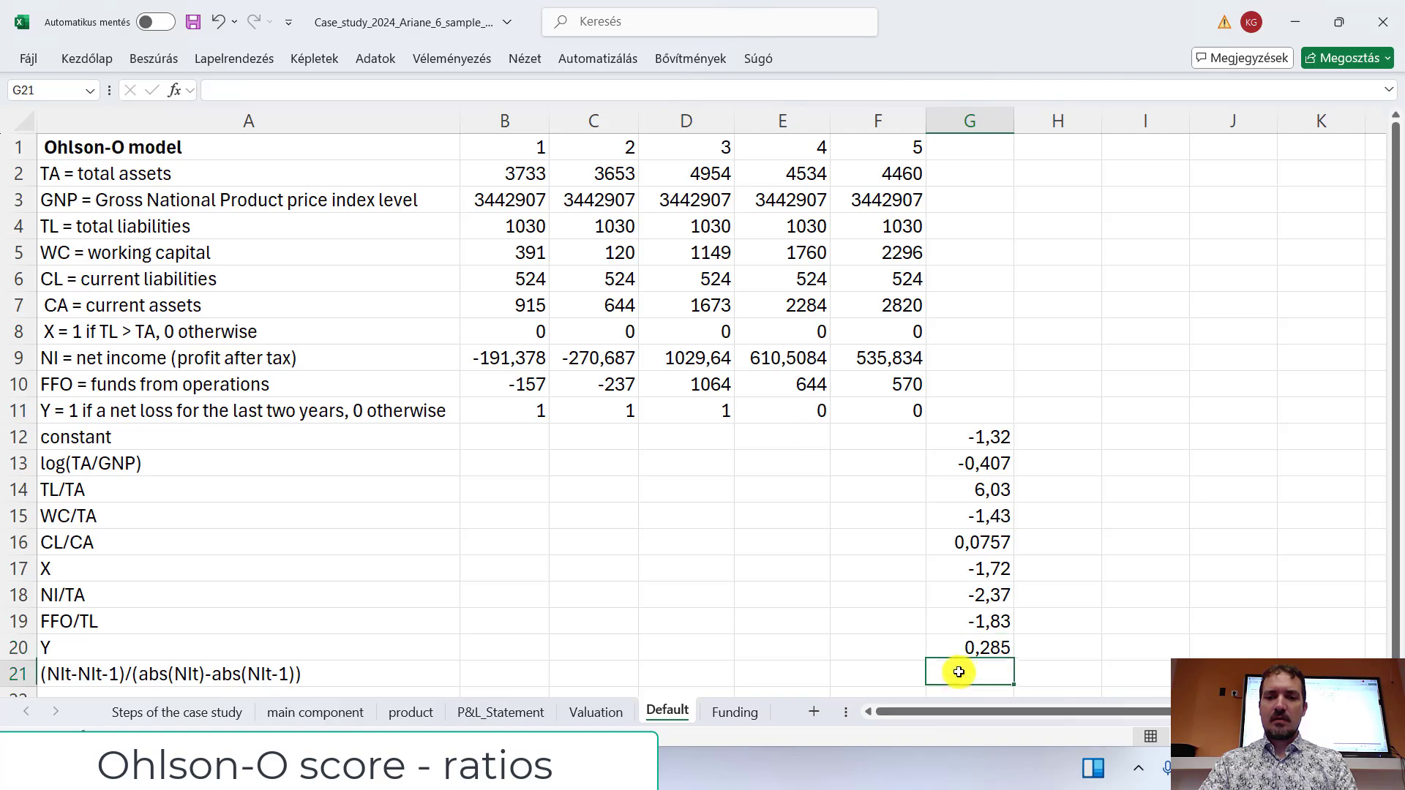
{"action": "left_click", "coordinate": [204, 90]}
{"action": "key", "text": "ctrl+v"}
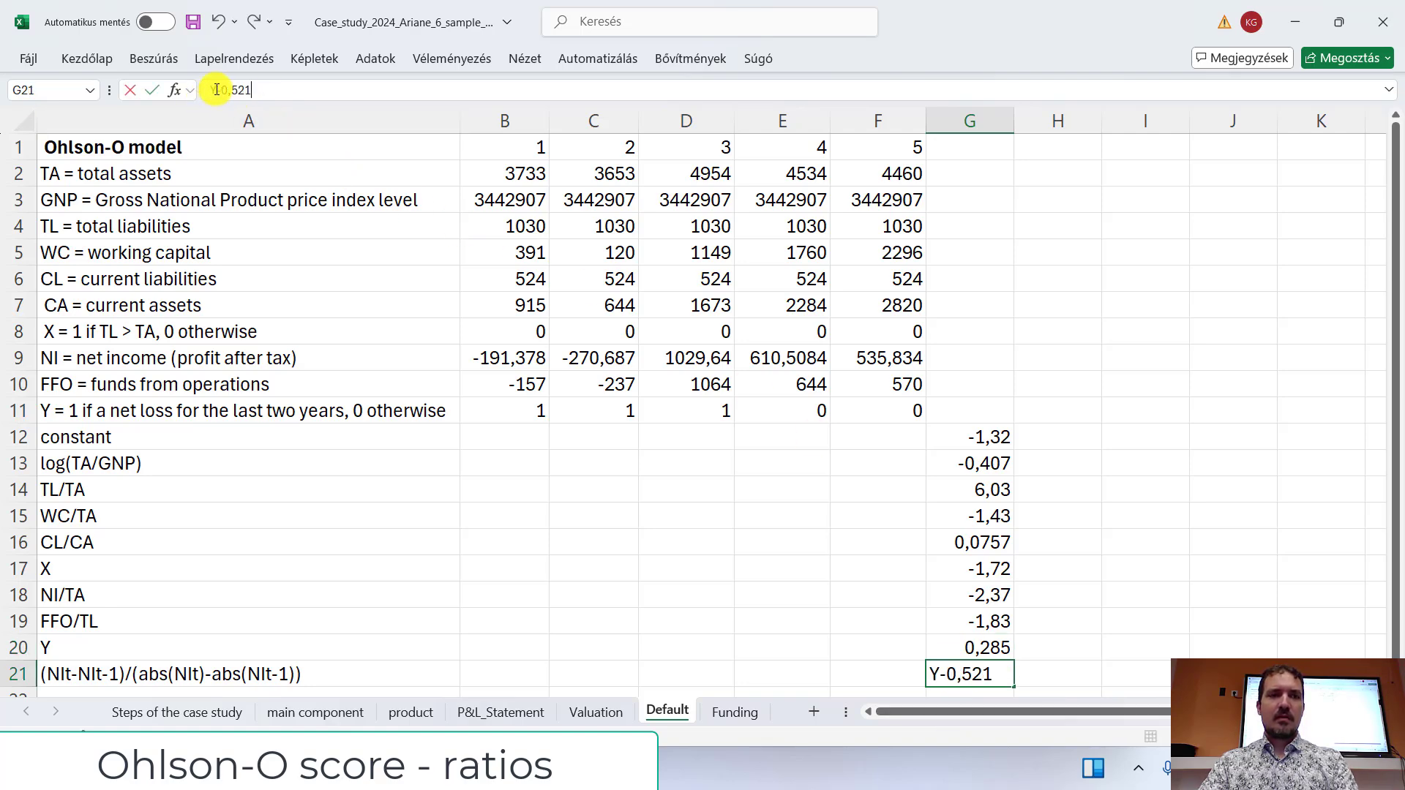
{"action": "key", "text": "Return"}
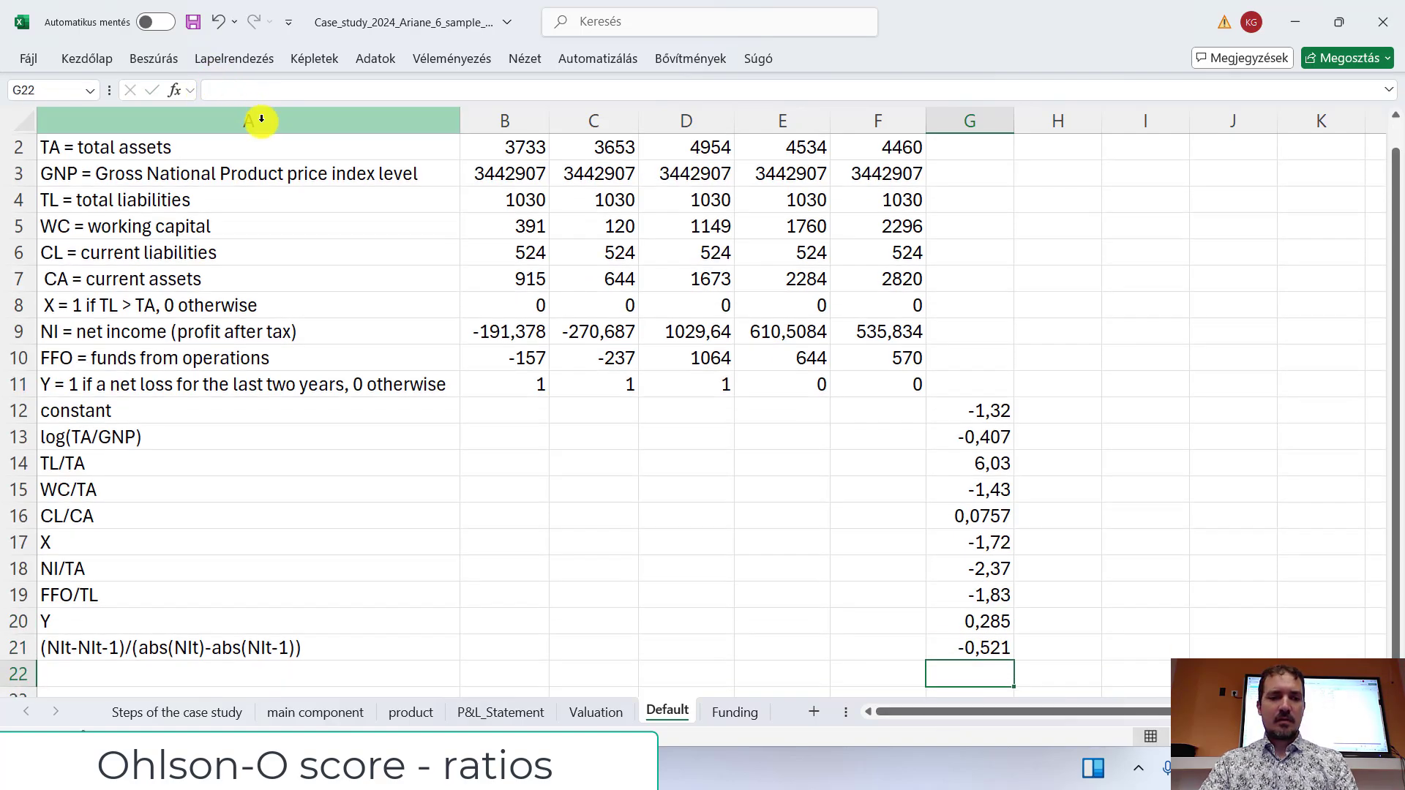
Step: Enter 1 as the constant for year 1 in B12 and fill it across to year 5 in F12
{"action": "key", "text": "alt+Tab"}
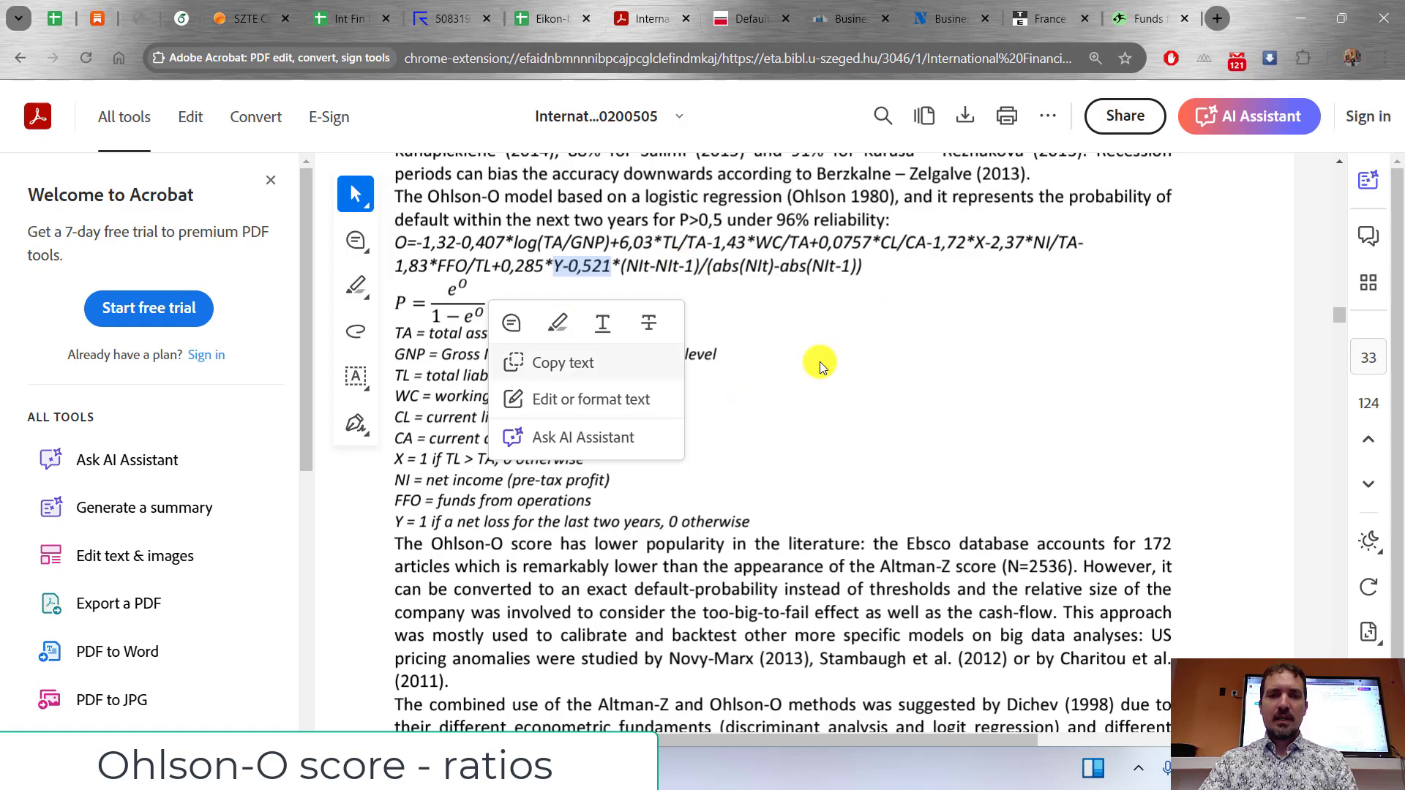
{"action": "key", "text": "alt+Tab"}
{"action": "left_click", "coordinate": [506, 421]}
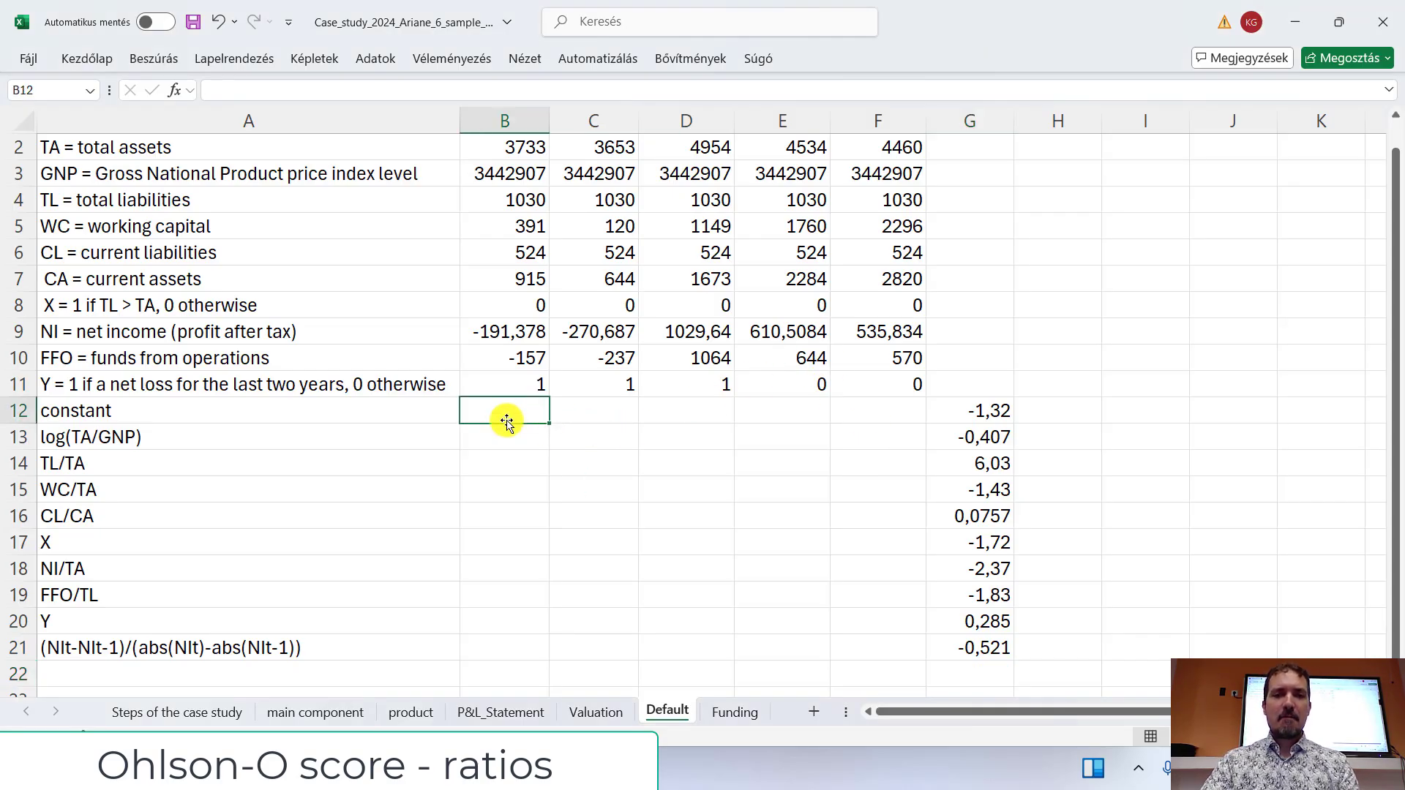
{"action": "scroll", "coordinate": [527, 485], "scroll_direction": "up", "scroll_amount": 1}
{"action": "left_click", "coordinate": [487, 469]}
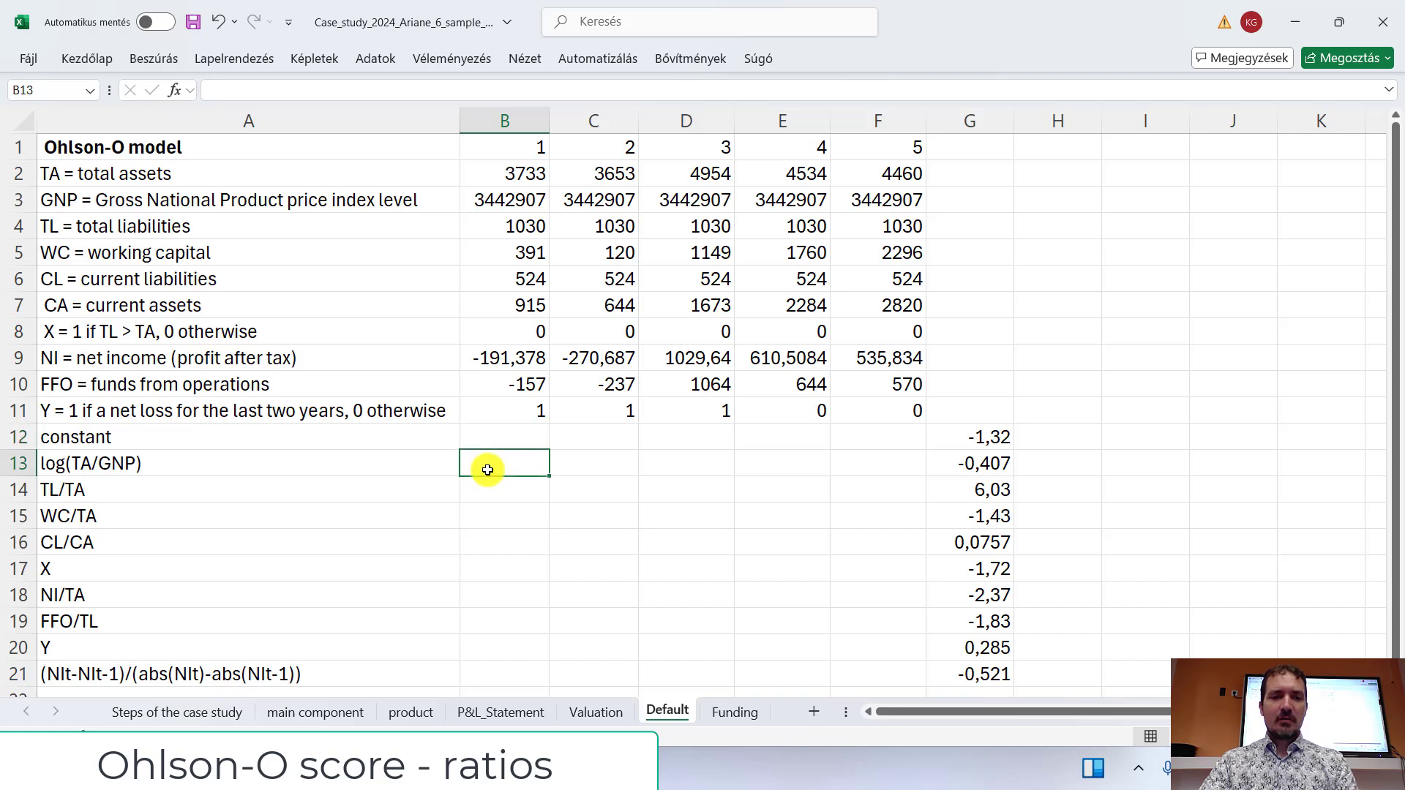
{"action": "left_click", "coordinate": [518, 441]}
{"action": "type", "text": "1"}
{"action": "key", "text": "Tab"}
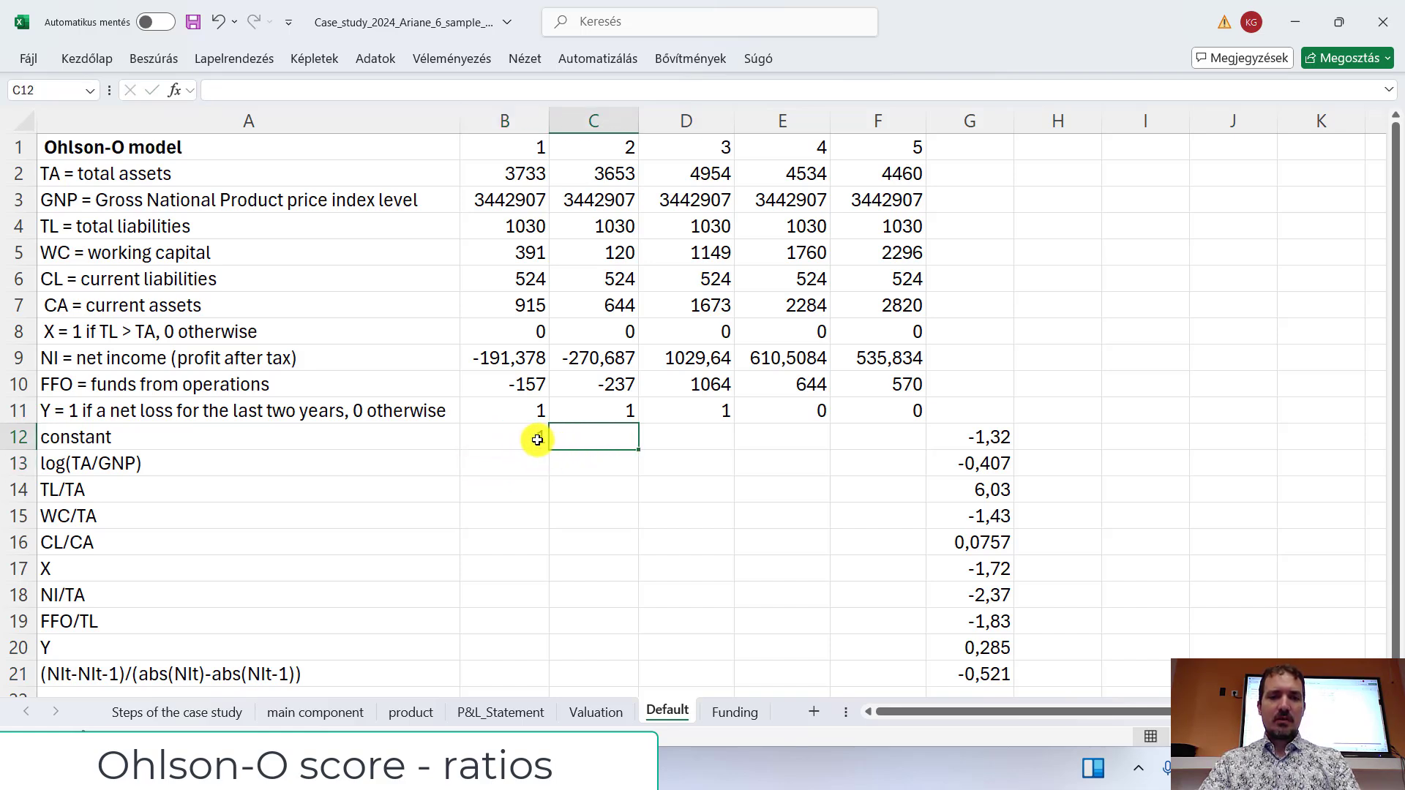
{"action": "left_click", "coordinate": [537, 440]}
{"action": "left_click_drag", "start_coordinate": [548, 448], "coordinate": [903, 440]}
Step: Enter the log(TA/GNP) formula =log(B2/B3) for year 1 in B13
{"action": "left_click", "coordinate": [521, 466]}
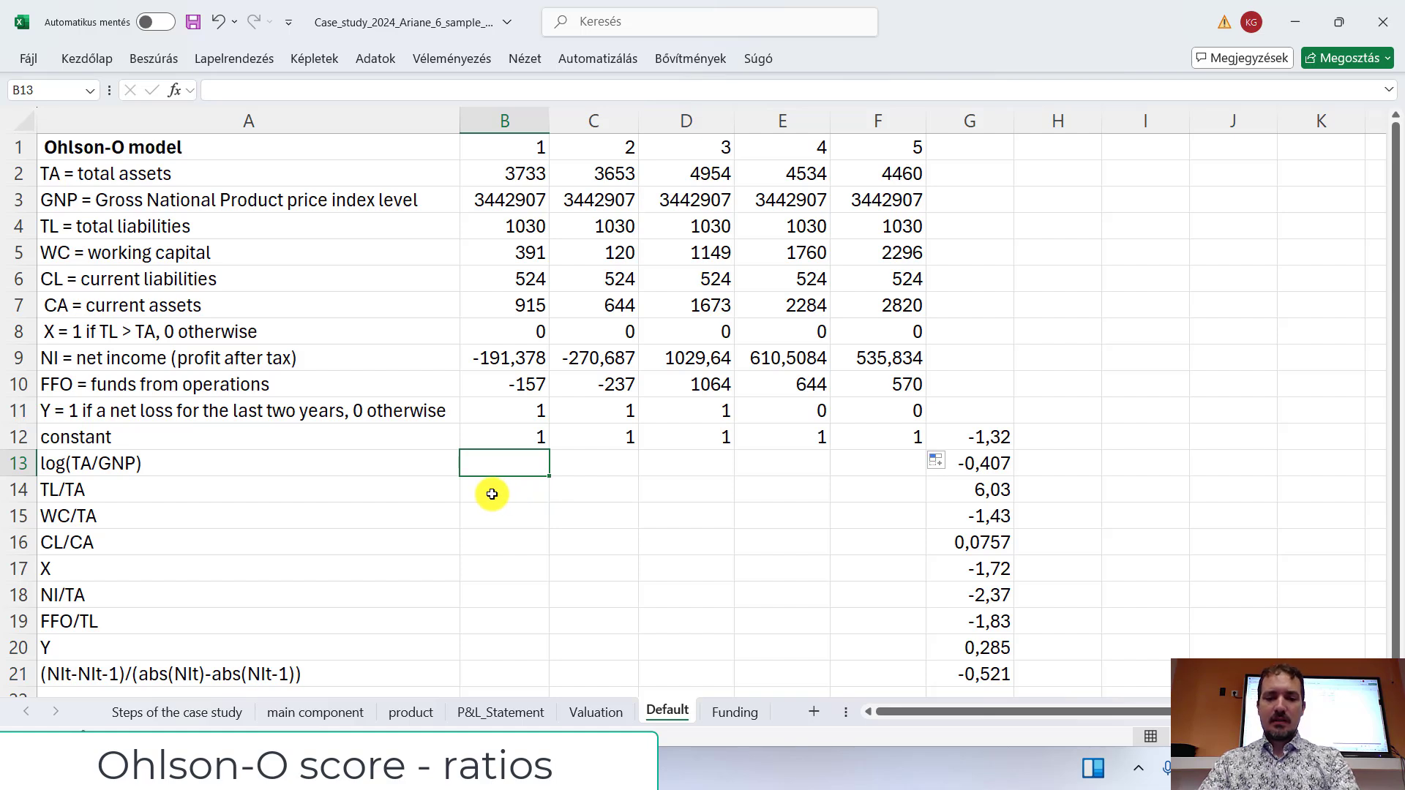
{"action": "type", "text": "="}
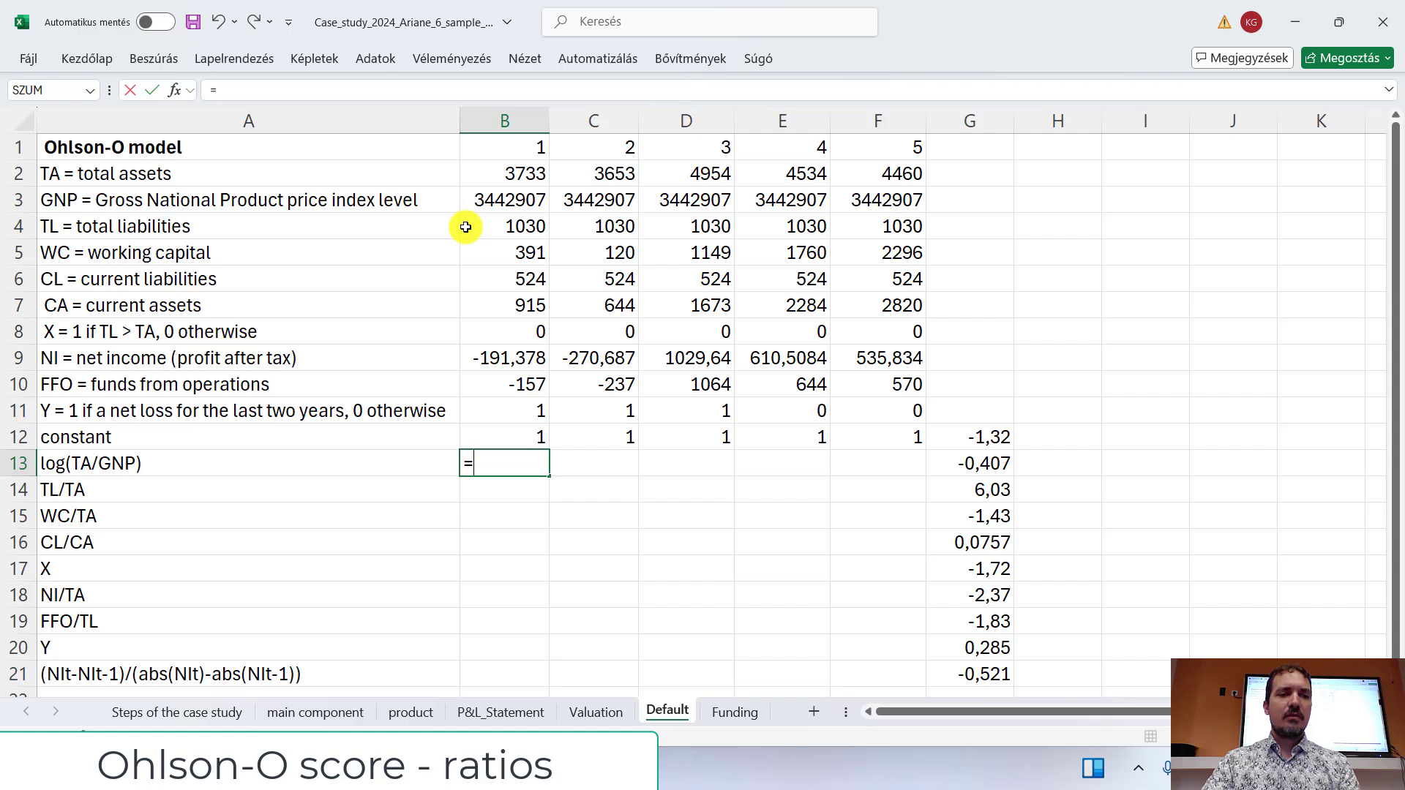
{"action": "type", "text": "log("}
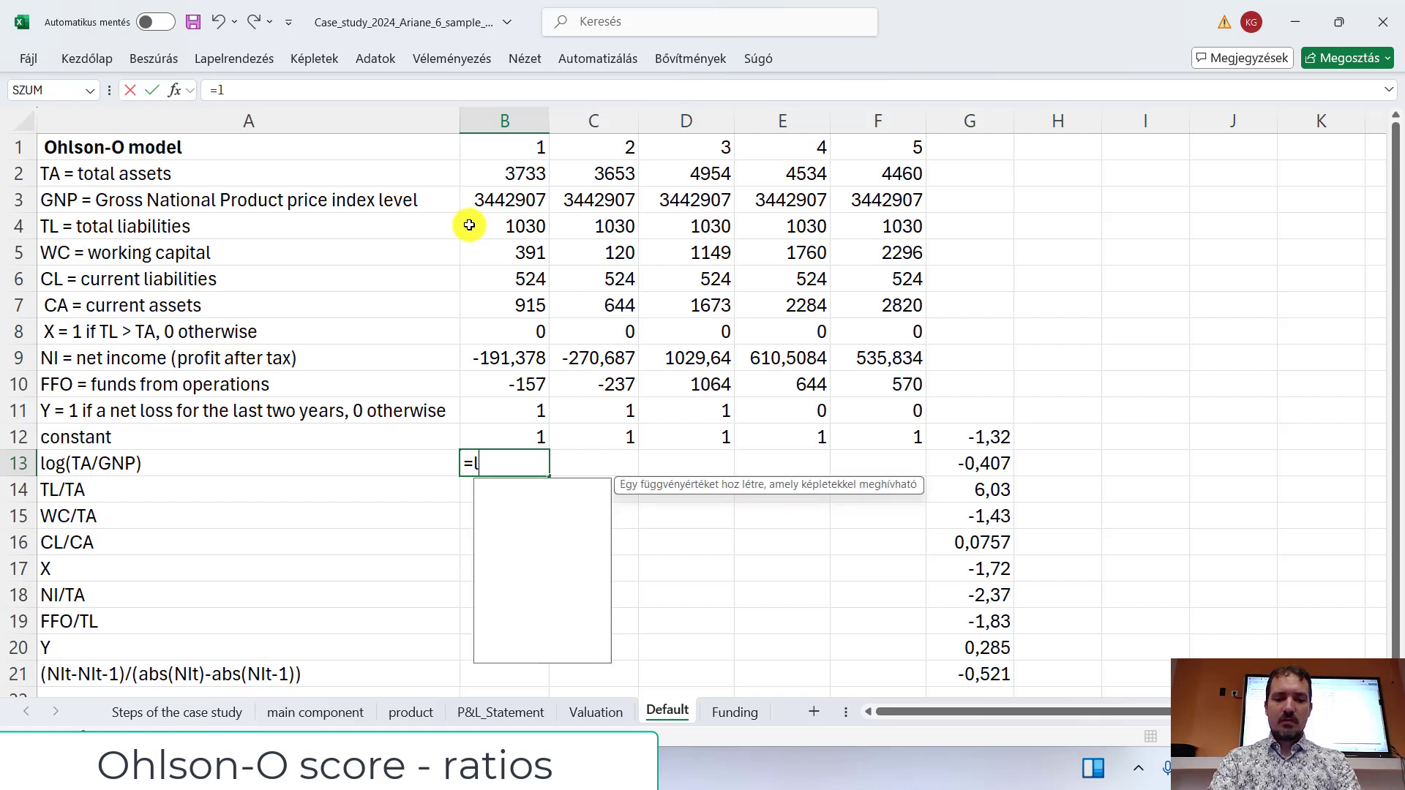
{"action": "left_click", "coordinate": [511, 171]}
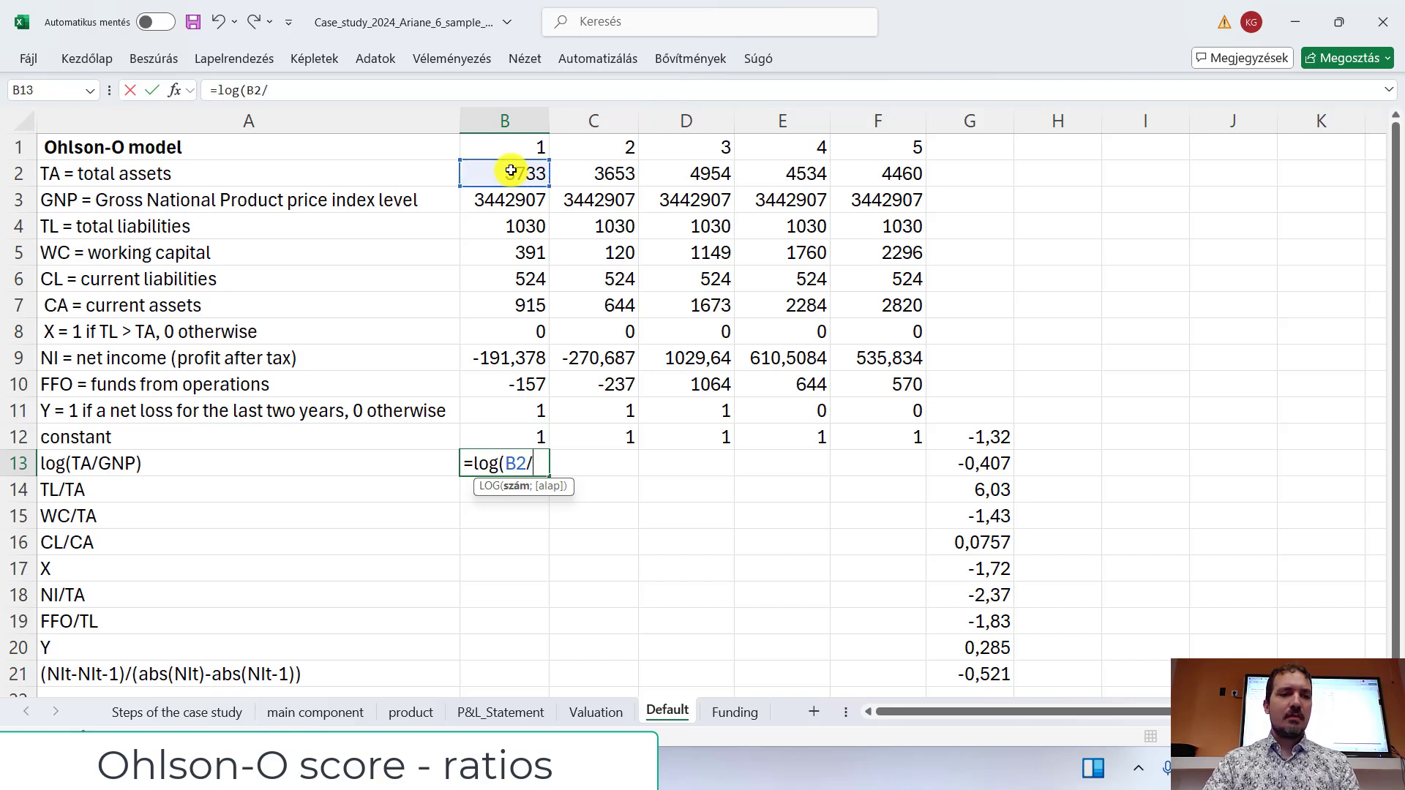
{"action": "left_click", "coordinate": [499, 203]}
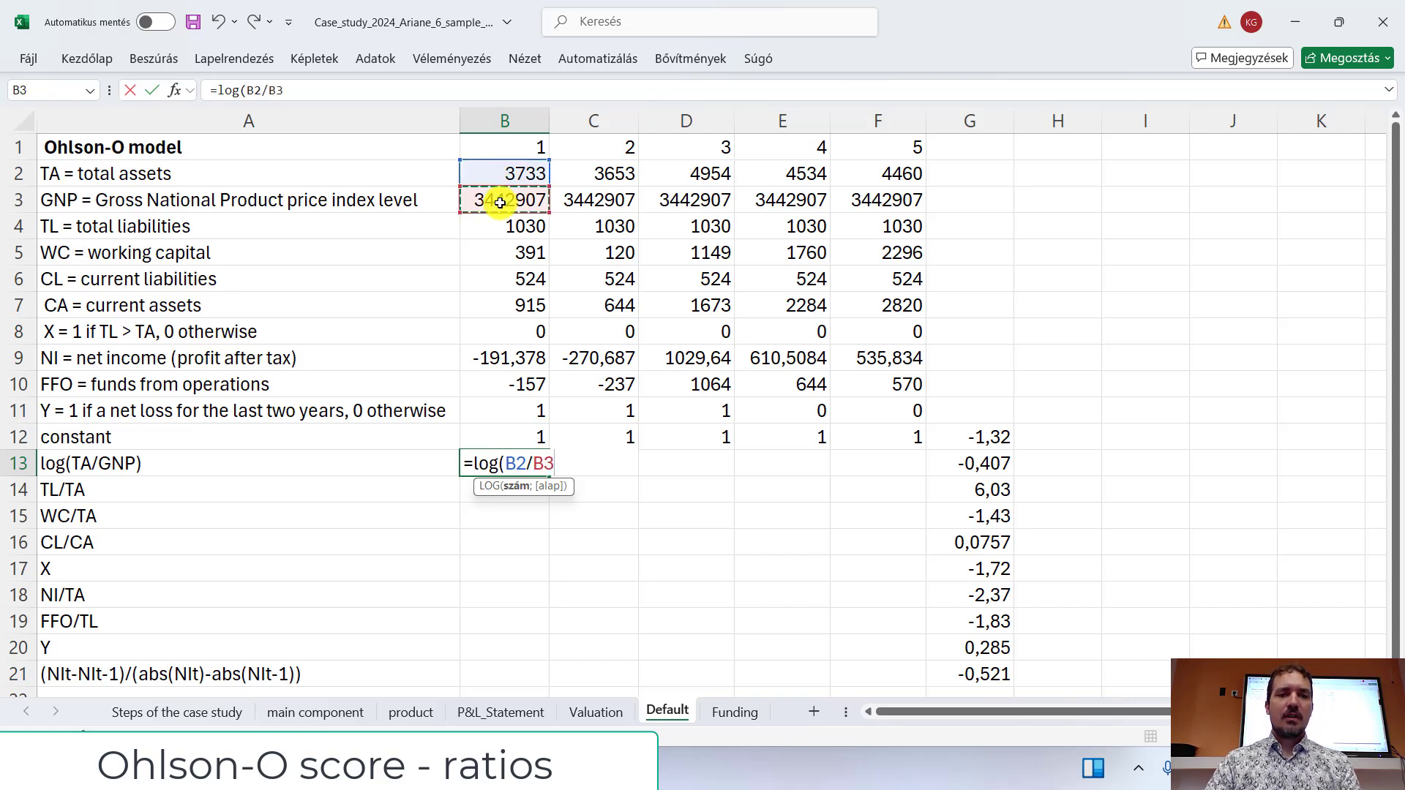
{"action": "type", "text": ")"}
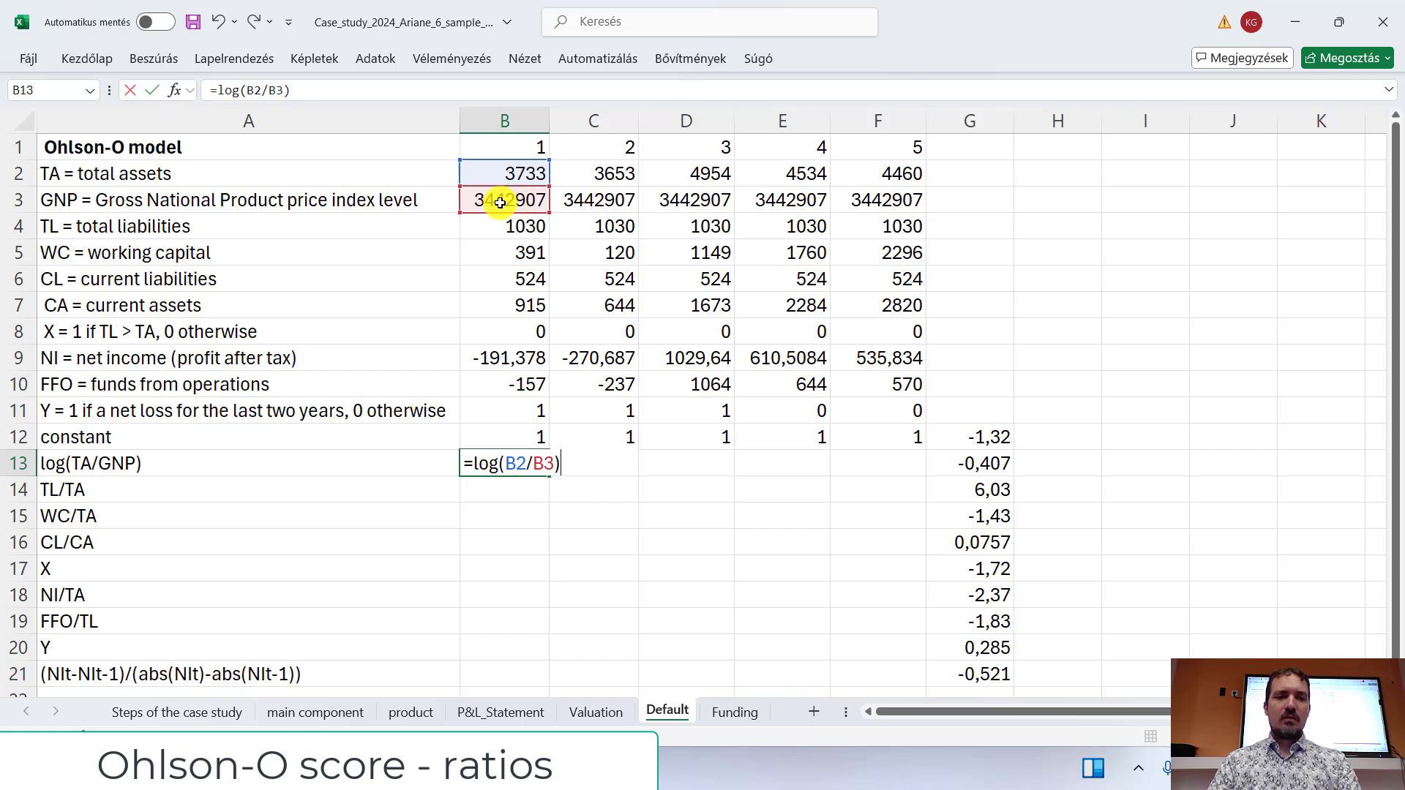
Step: Calculate the weighted log(TA/GNP) for year 1 in B13 with the formula =LOG(B2/B3)*$G$13
{"action": "key", "text": "Return"}
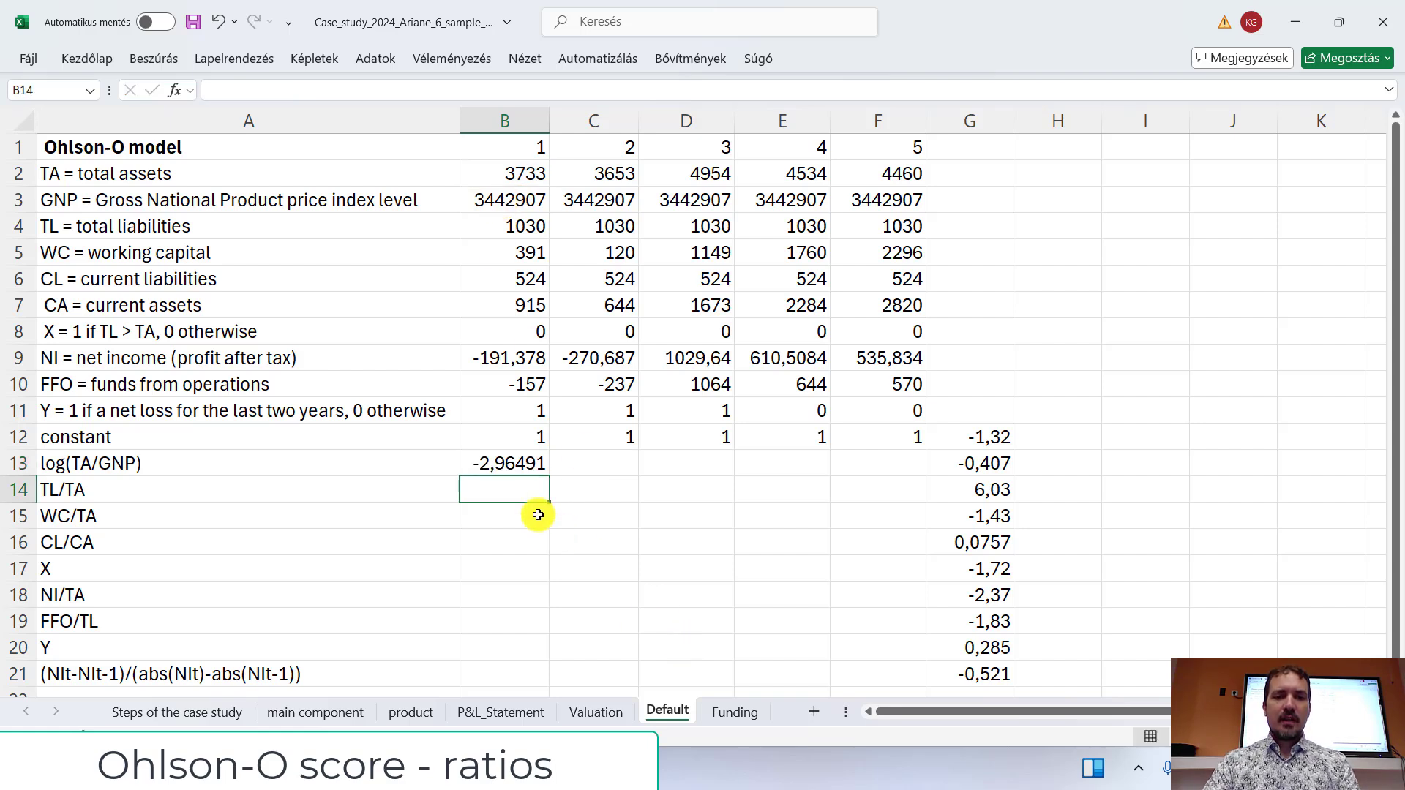
{"action": "left_click", "coordinate": [520, 461]}
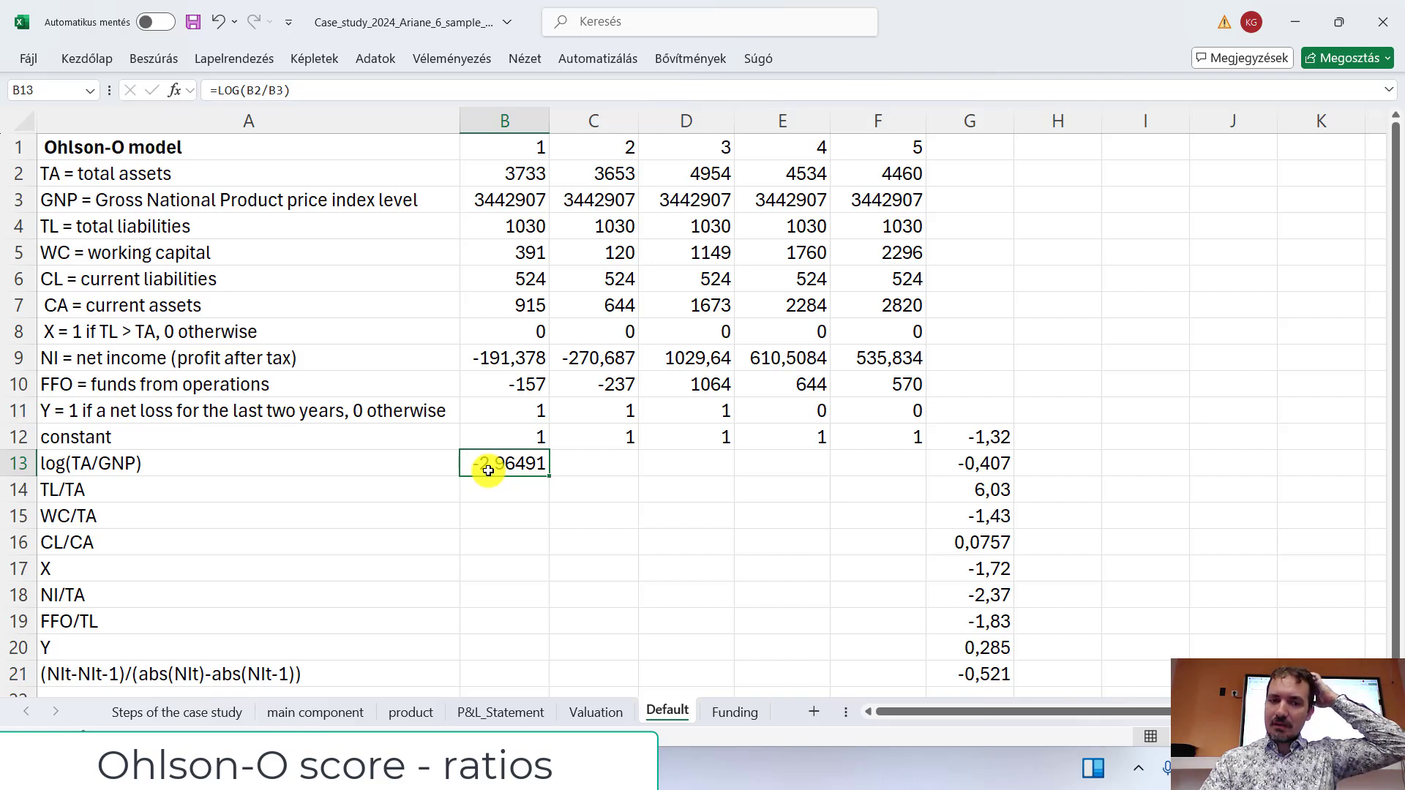
{"action": "left_click", "coordinate": [308, 90]}
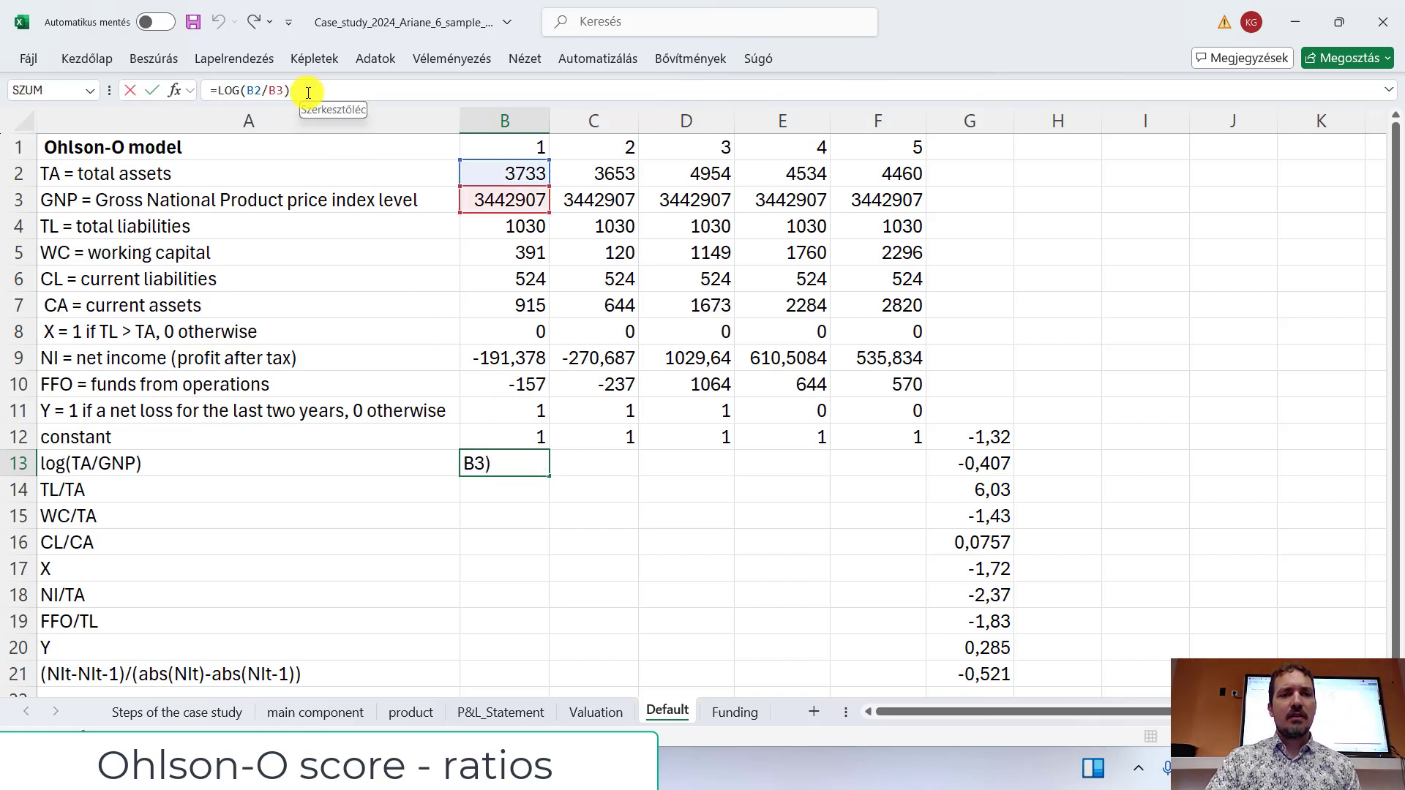
{"action": "type", "text": "*"}
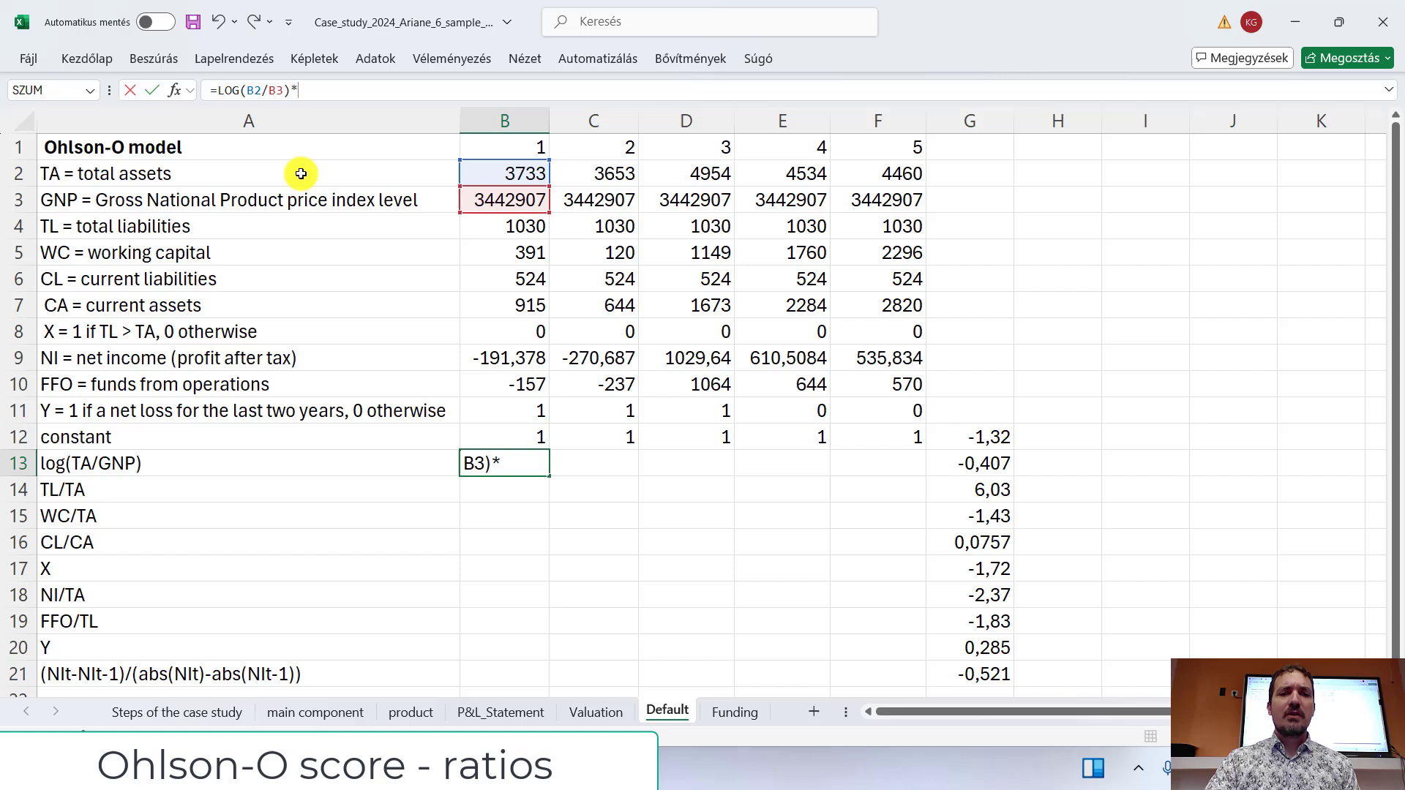
{"action": "left_click", "coordinate": [955, 468]}
{"action": "left_click_drag", "start_coordinate": [296, 90], "coordinate": [322, 90]}
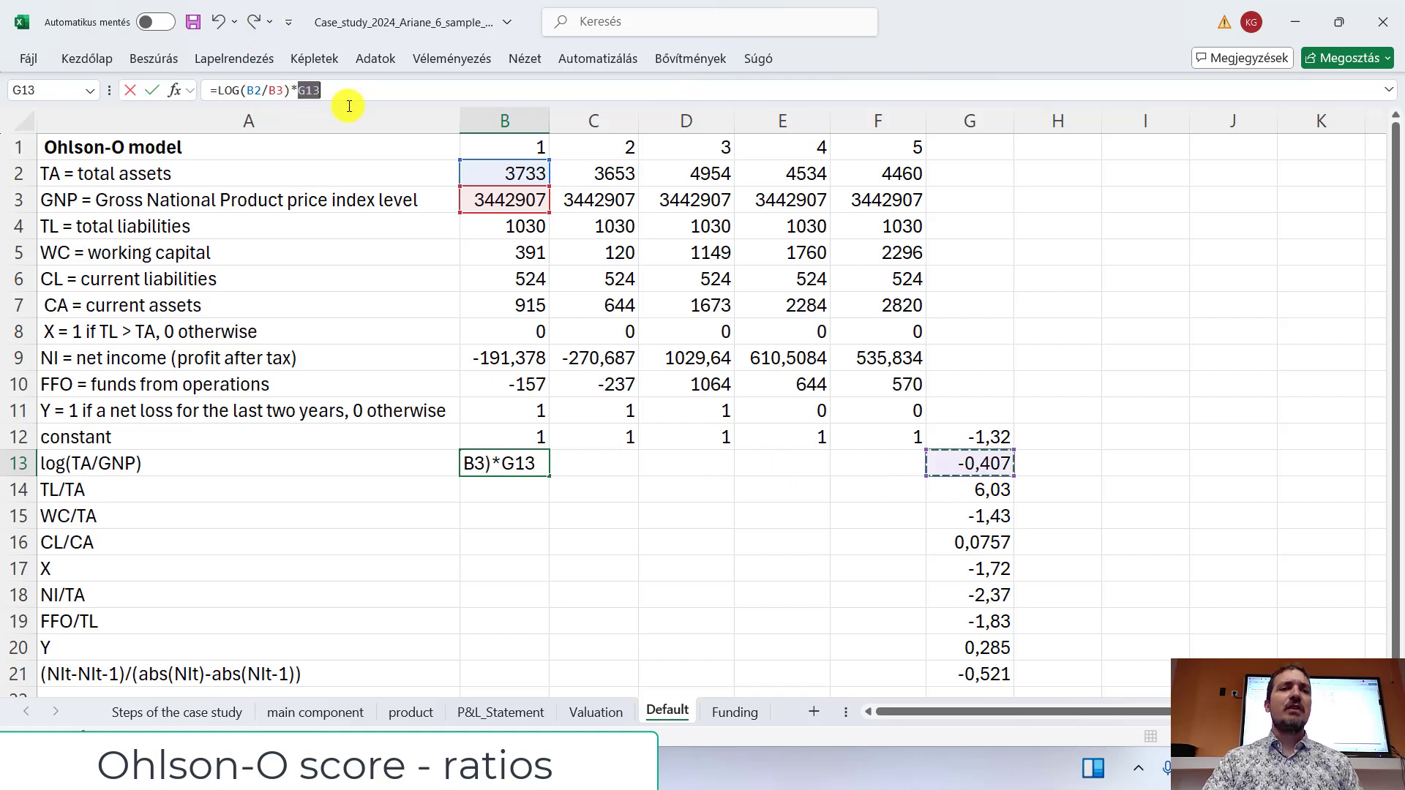
{"action": "key", "text": "F4"}
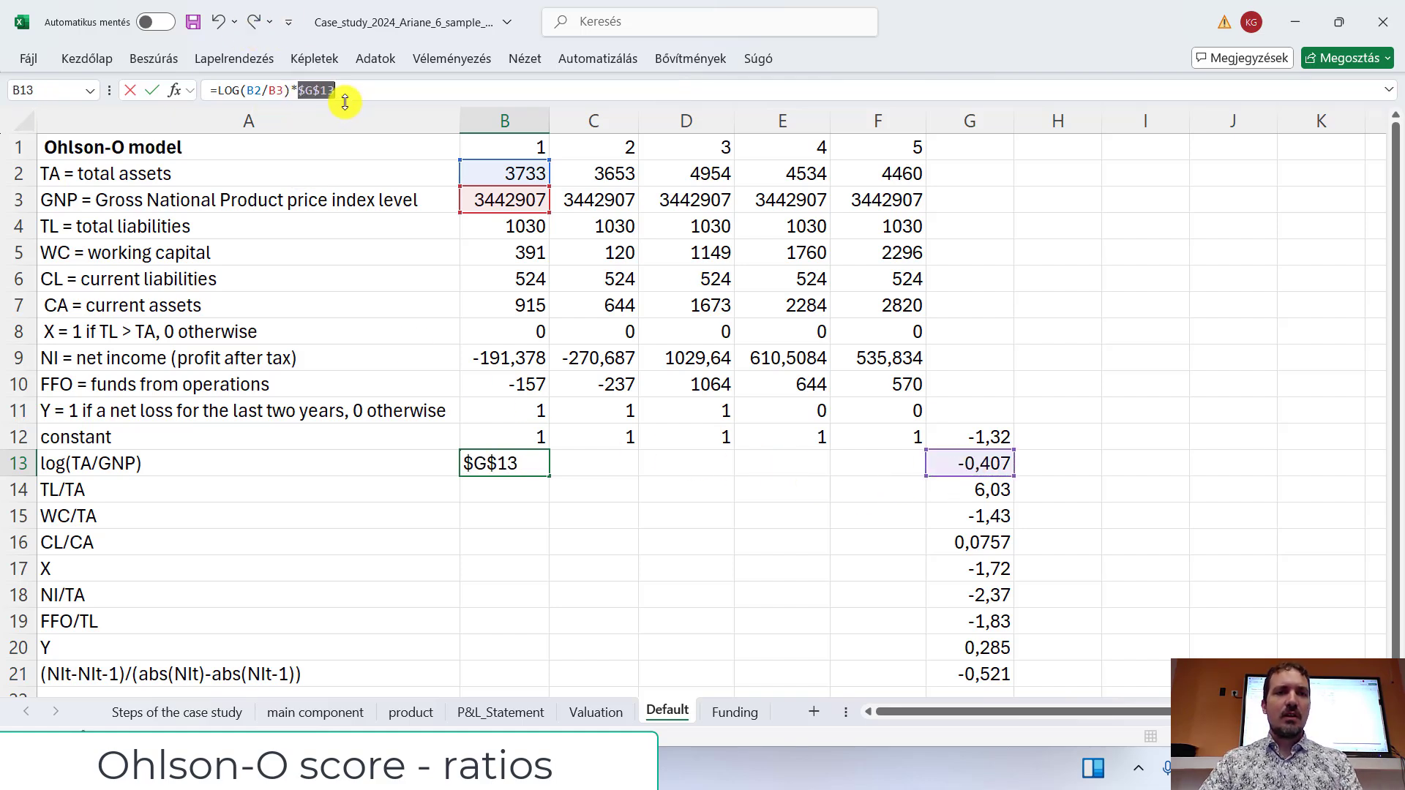
{"action": "key", "text": "Return"}
Step: Replace the constant in B12 with the absolute reference =$G$12 and copy it across to F12
{"action": "left_click", "coordinate": [511, 435]}
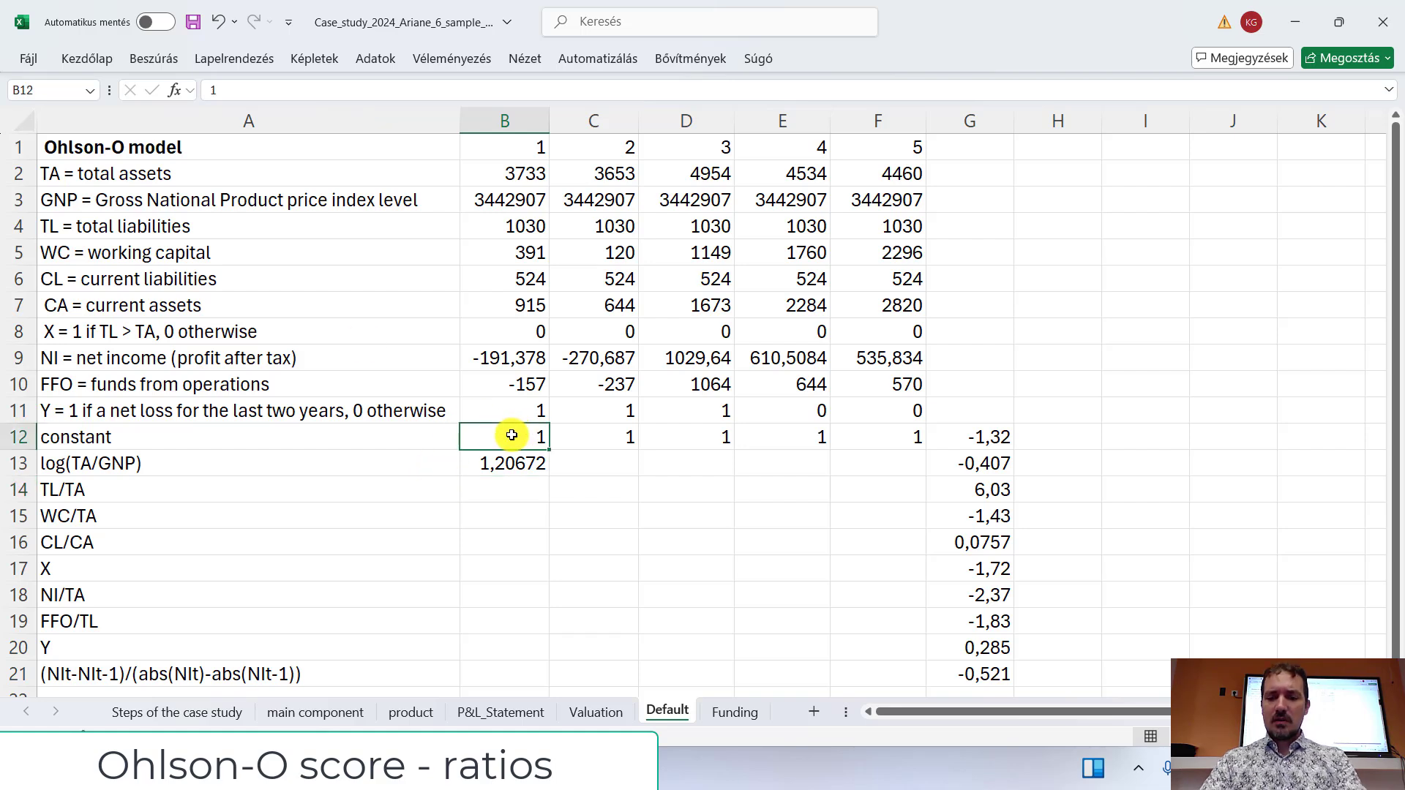
{"action": "type", "text": "="}
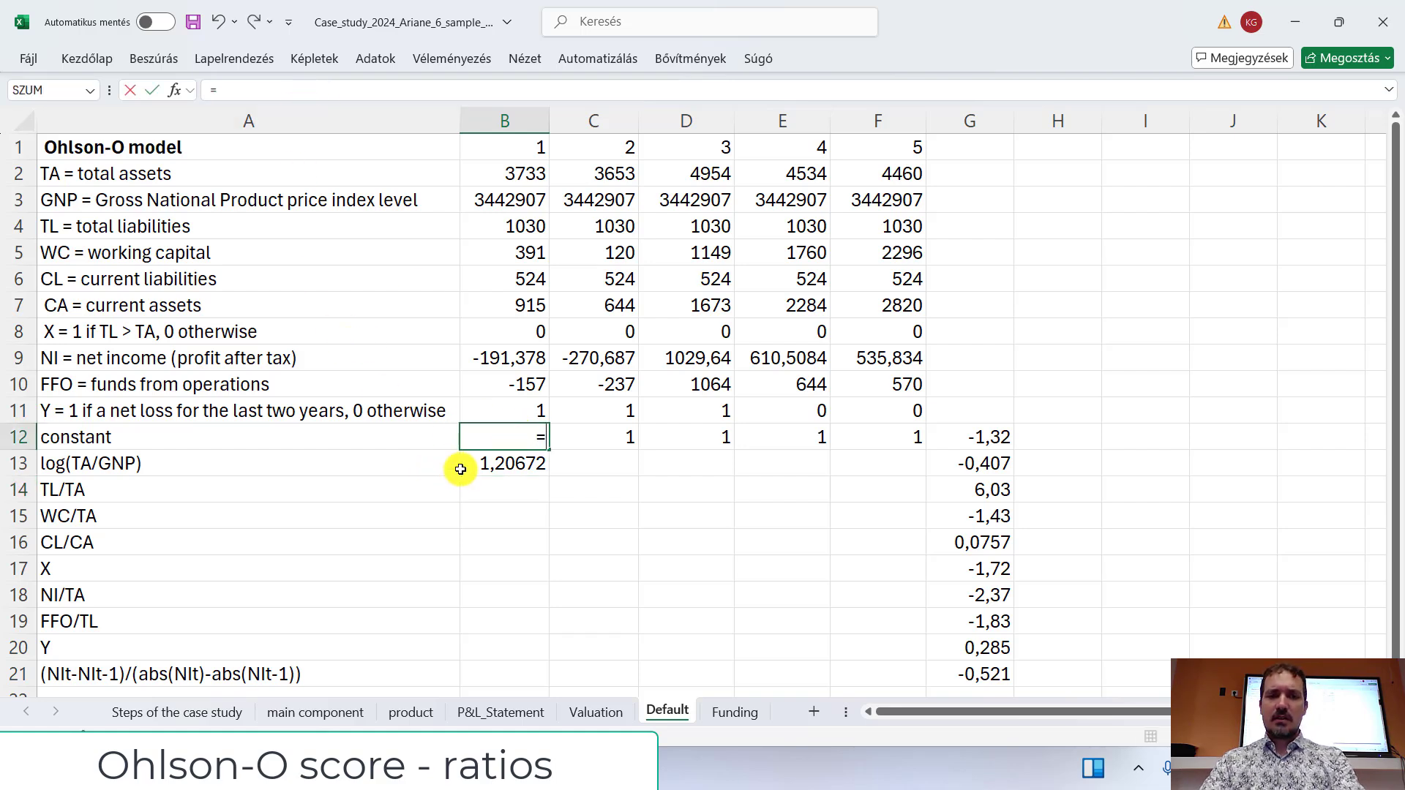
{"action": "left_click", "coordinate": [973, 436]}
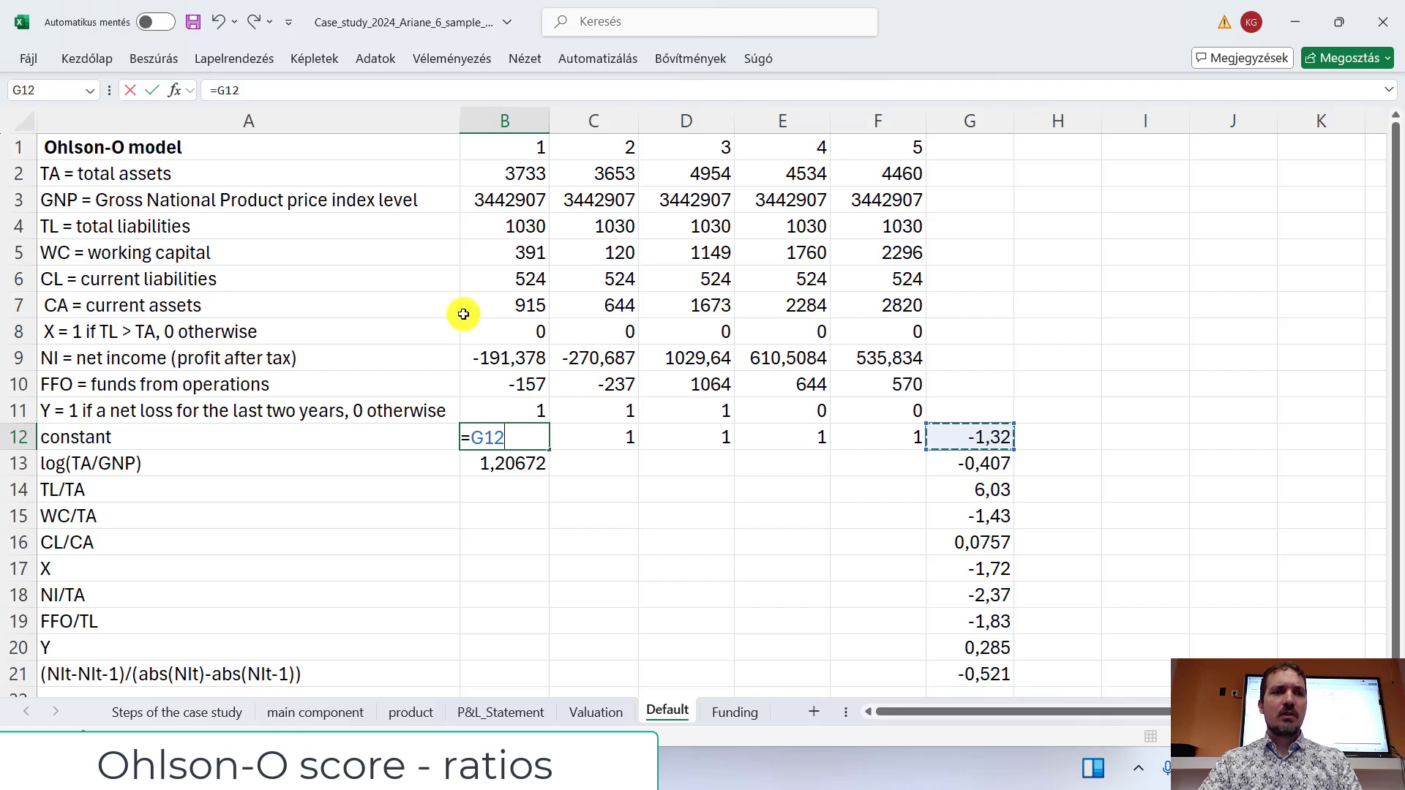
{"action": "left_click_drag", "start_coordinate": [216, 90], "coordinate": [286, 101]}
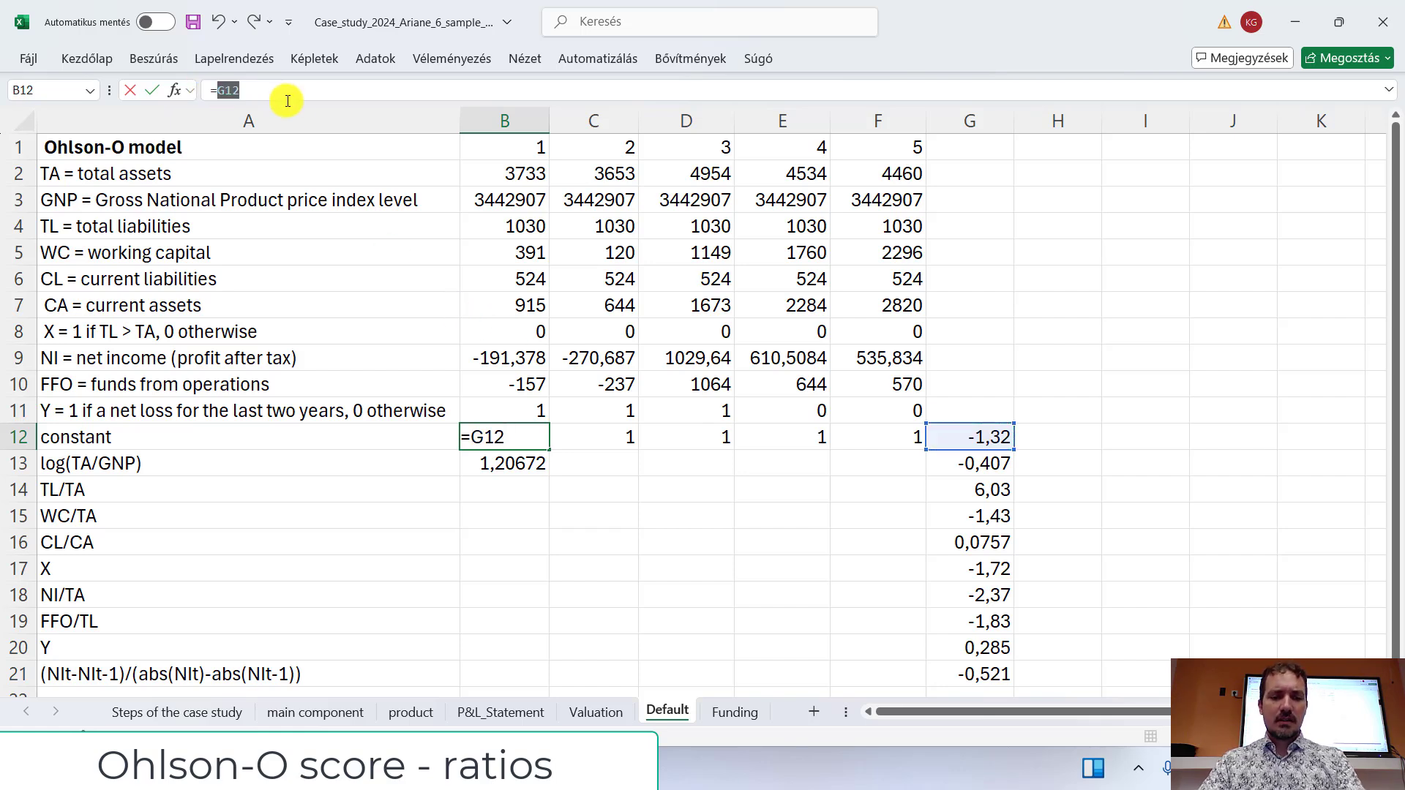
{"action": "key", "text": "F4"}
{"action": "key", "text": "Return"}
{"action": "left_click", "coordinate": [517, 439]}
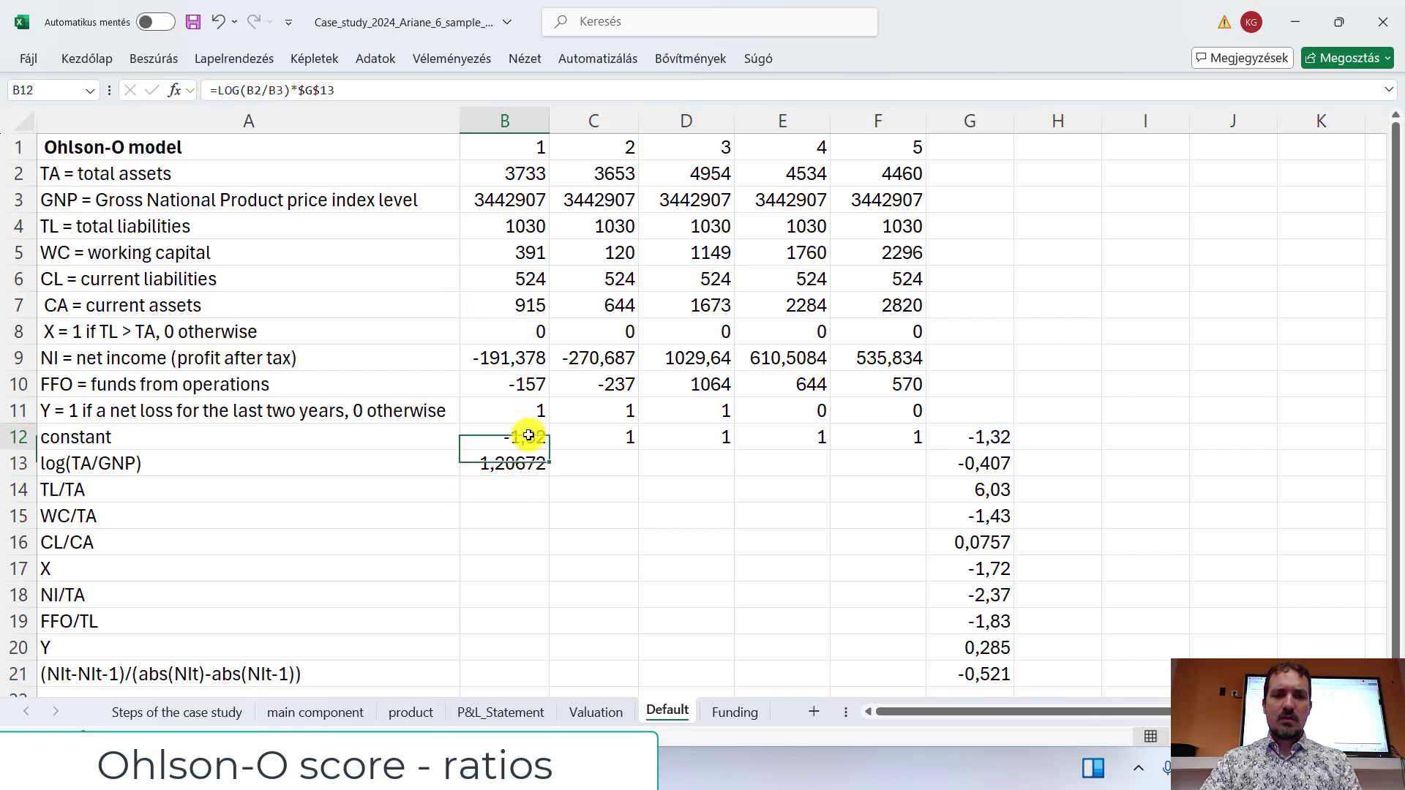
{"action": "left_click_drag", "start_coordinate": [551, 450], "coordinate": [928, 442]}
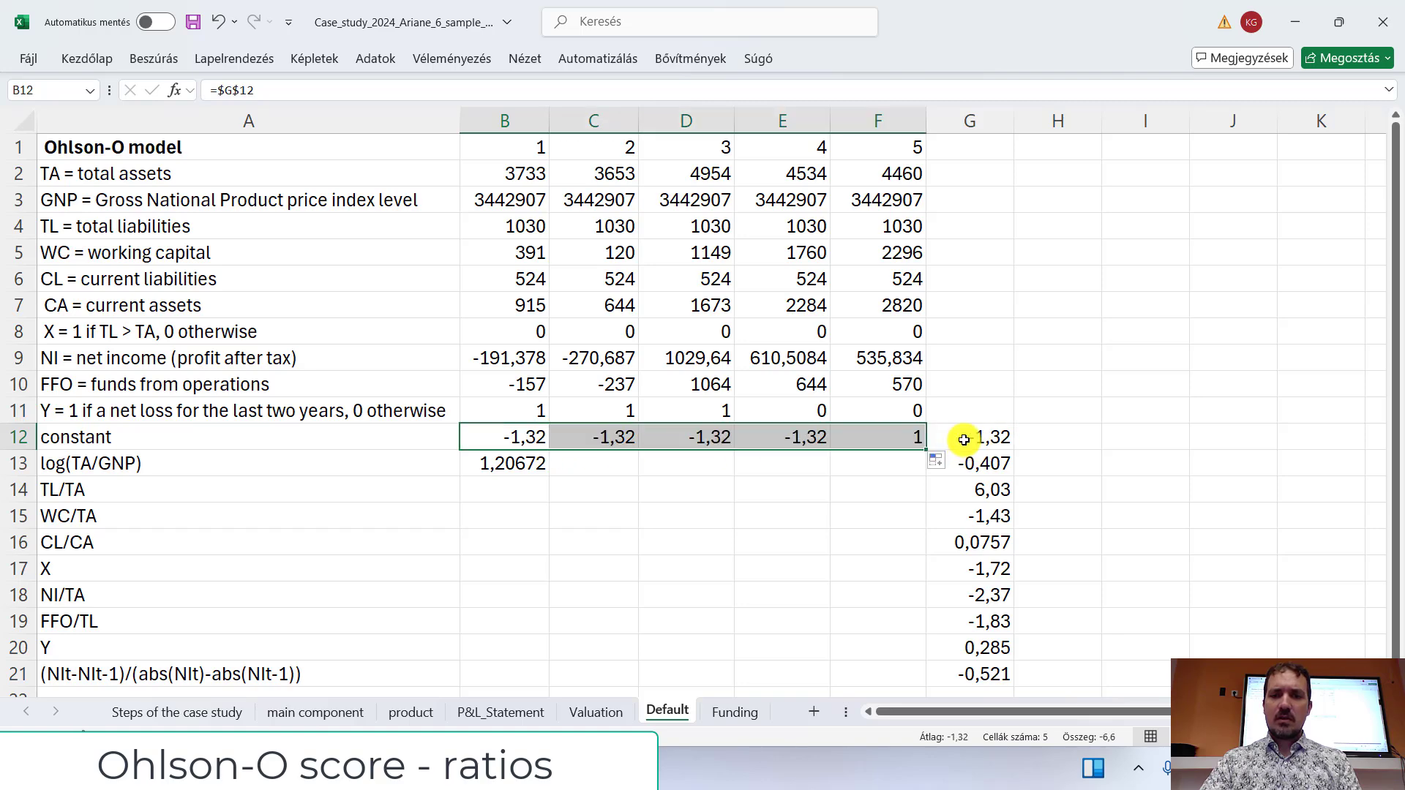
Step: Italicize the coefficient values in G12:G21 and enter the heading "coefficient" above them in G11
{"action": "scroll", "coordinate": [966, 432], "scroll_direction": "down", "scroll_amount": 2}
{"action": "left_click_drag", "start_coordinate": [965, 279], "coordinate": [965, 512]}
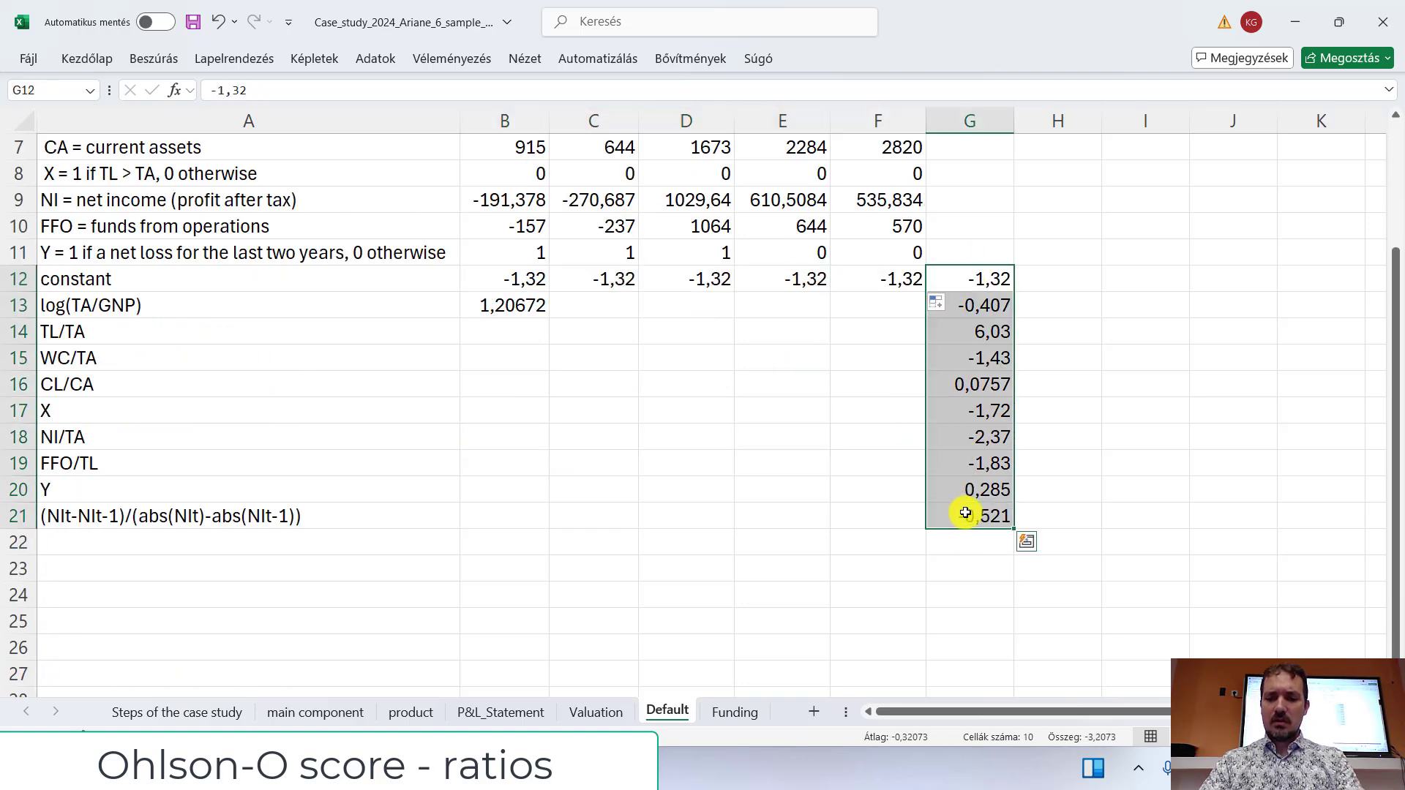
{"action": "key", "text": "ctrl+i"}
{"action": "left_click", "coordinate": [966, 257]}
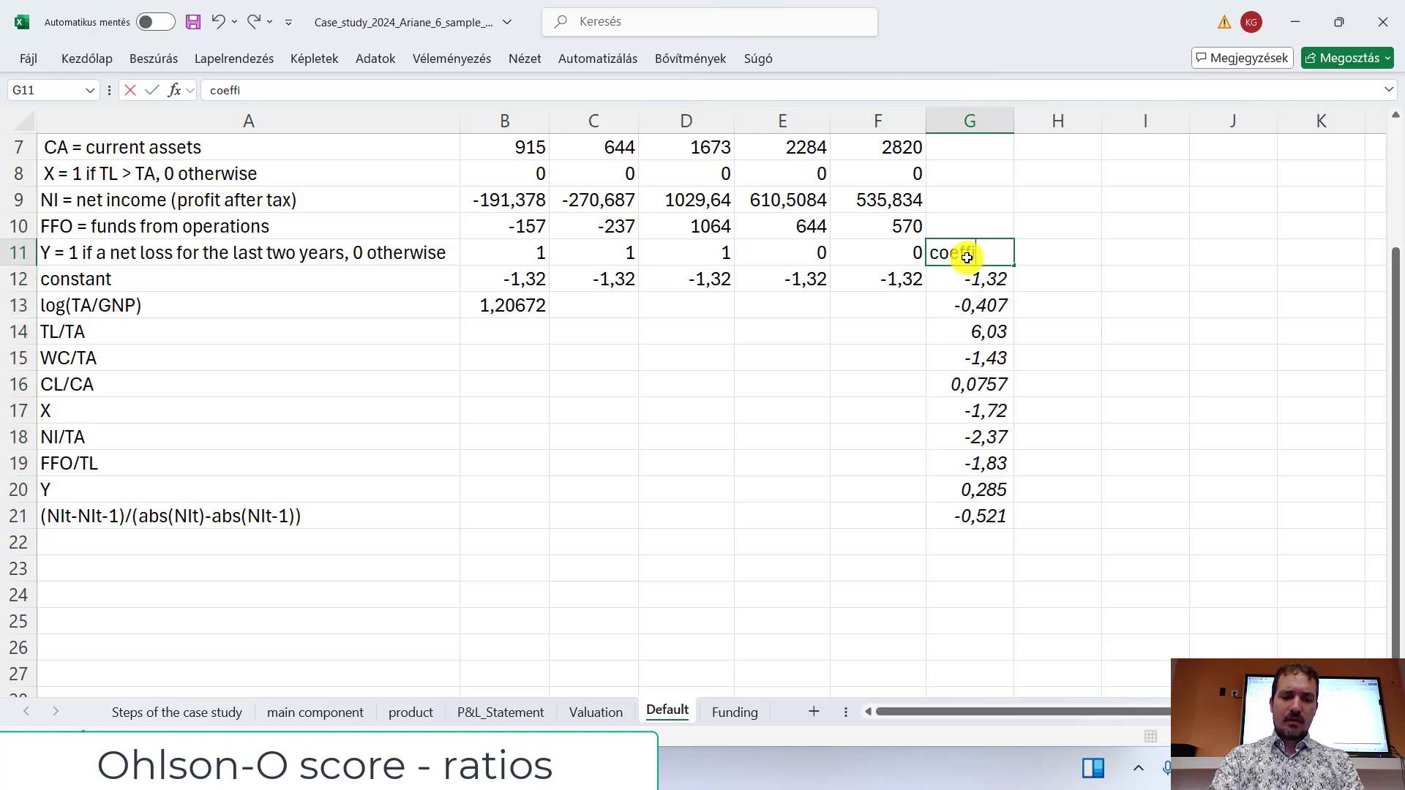
{"action": "left_click", "coordinate": [874, 382]}
Step: Copy the log(TA/GNP) formula from B13 across to F13 for the remaining years
{"action": "scroll", "coordinate": [863, 439], "scroll_direction": "up", "scroll_amount": 2}
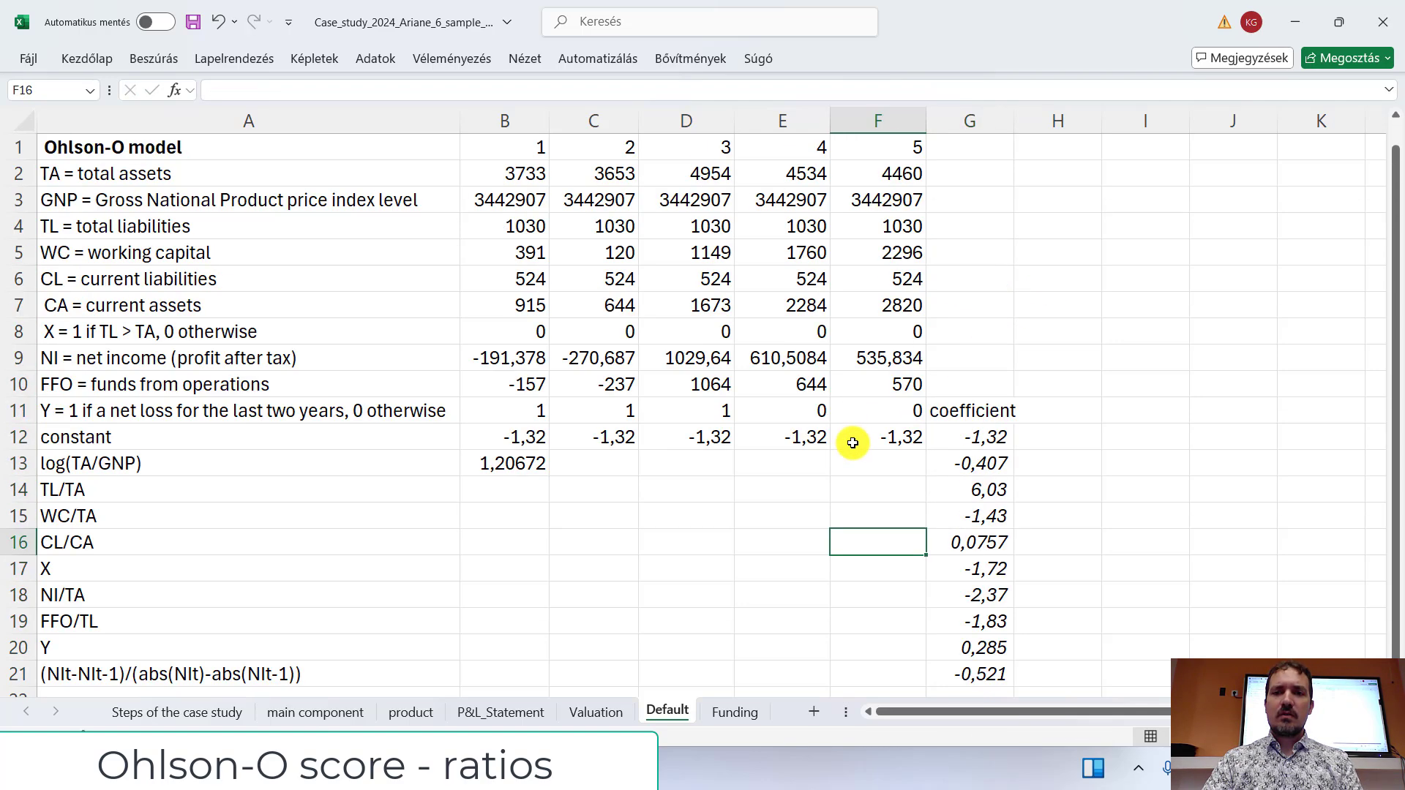
{"action": "scroll", "coordinate": [805, 454], "scroll_direction": "down", "scroll_amount": 2}
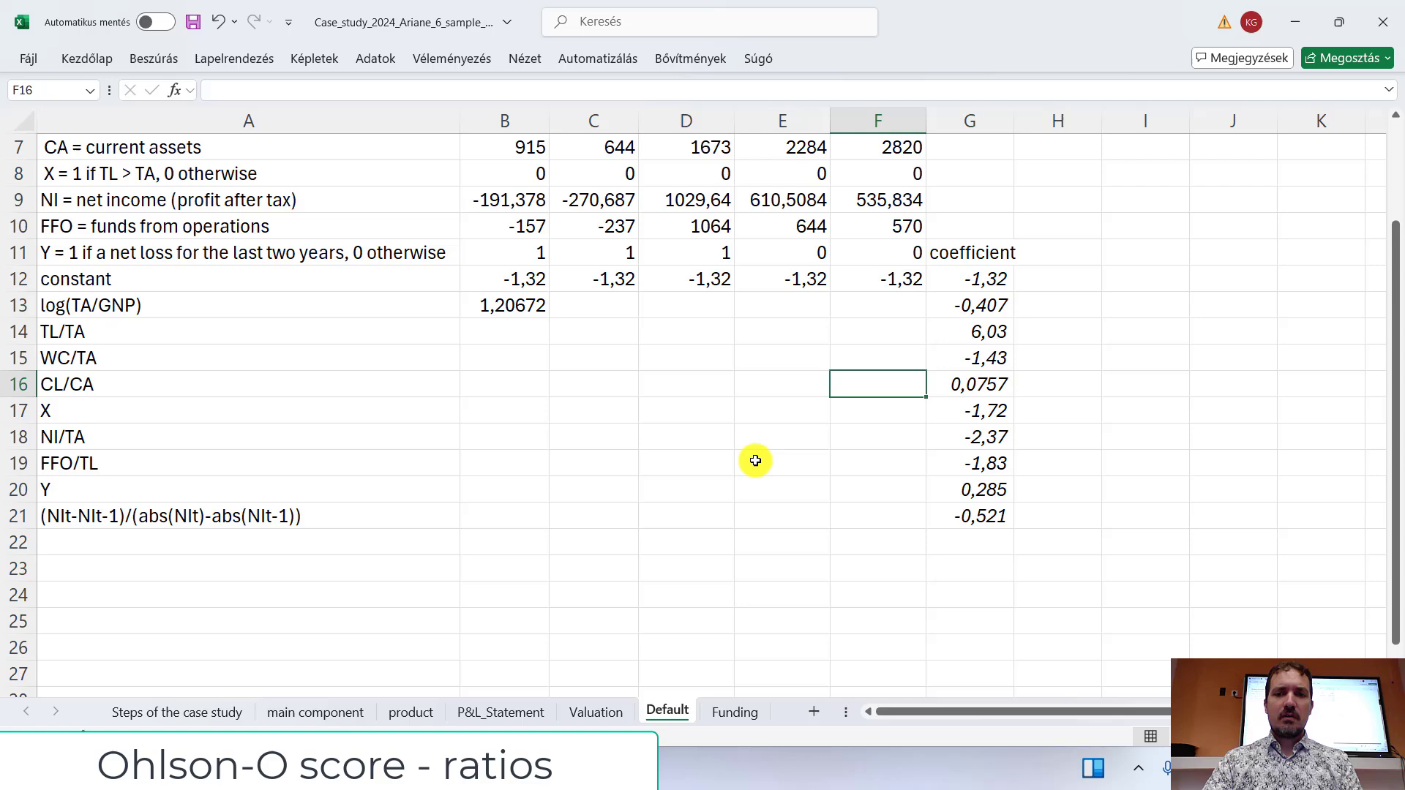
{"action": "left_click", "coordinate": [540, 305]}
{"action": "left_click_drag", "start_coordinate": [552, 321], "coordinate": [907, 333]}
{"action": "scroll", "coordinate": [556, 439], "scroll_direction": "up", "scroll_amount": 2}
Step: Enter the weighted TL/TA formula =(B4/B2)*G14 in B14 and copy it across to F14
{"action": "left_click", "coordinate": [502, 492]}
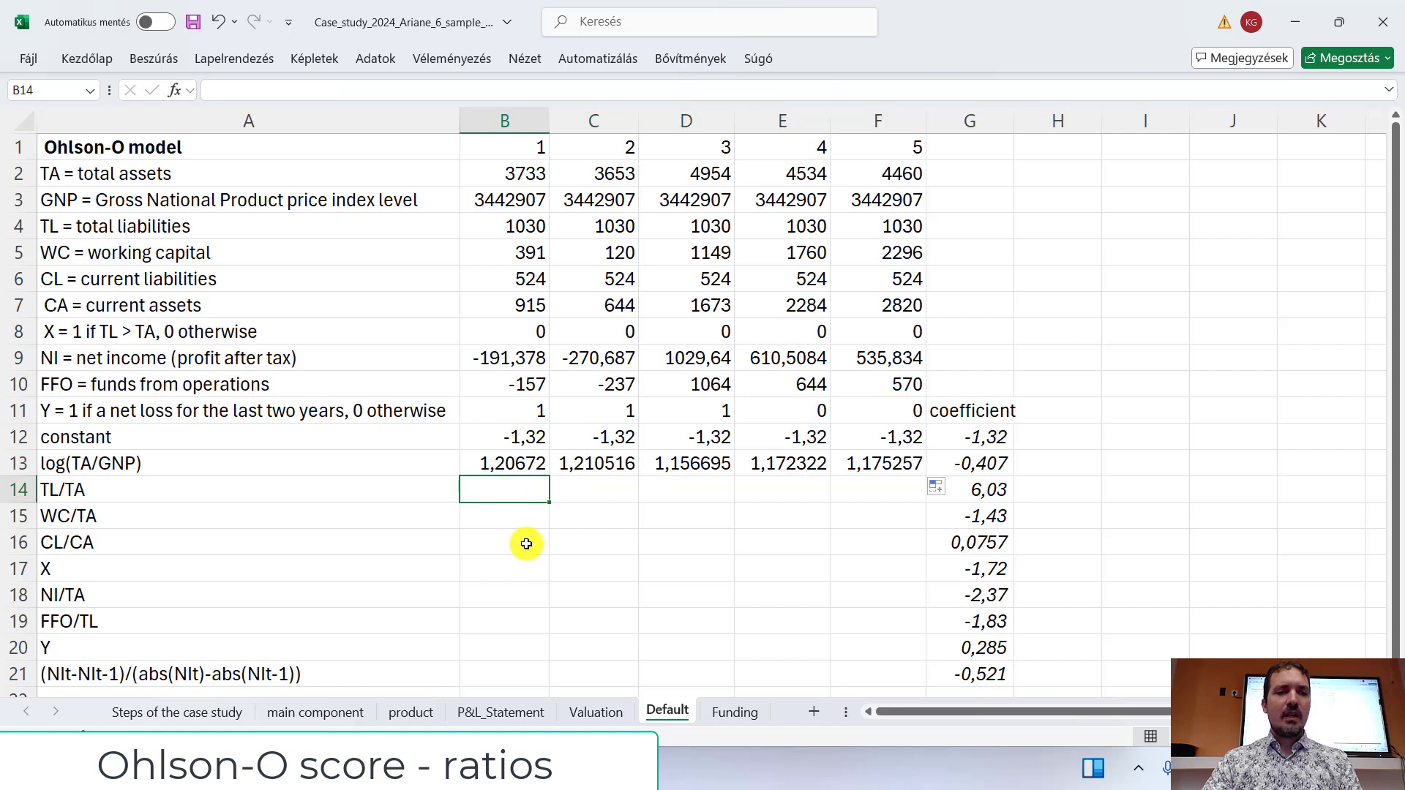
{"action": "type", "text": "=("}
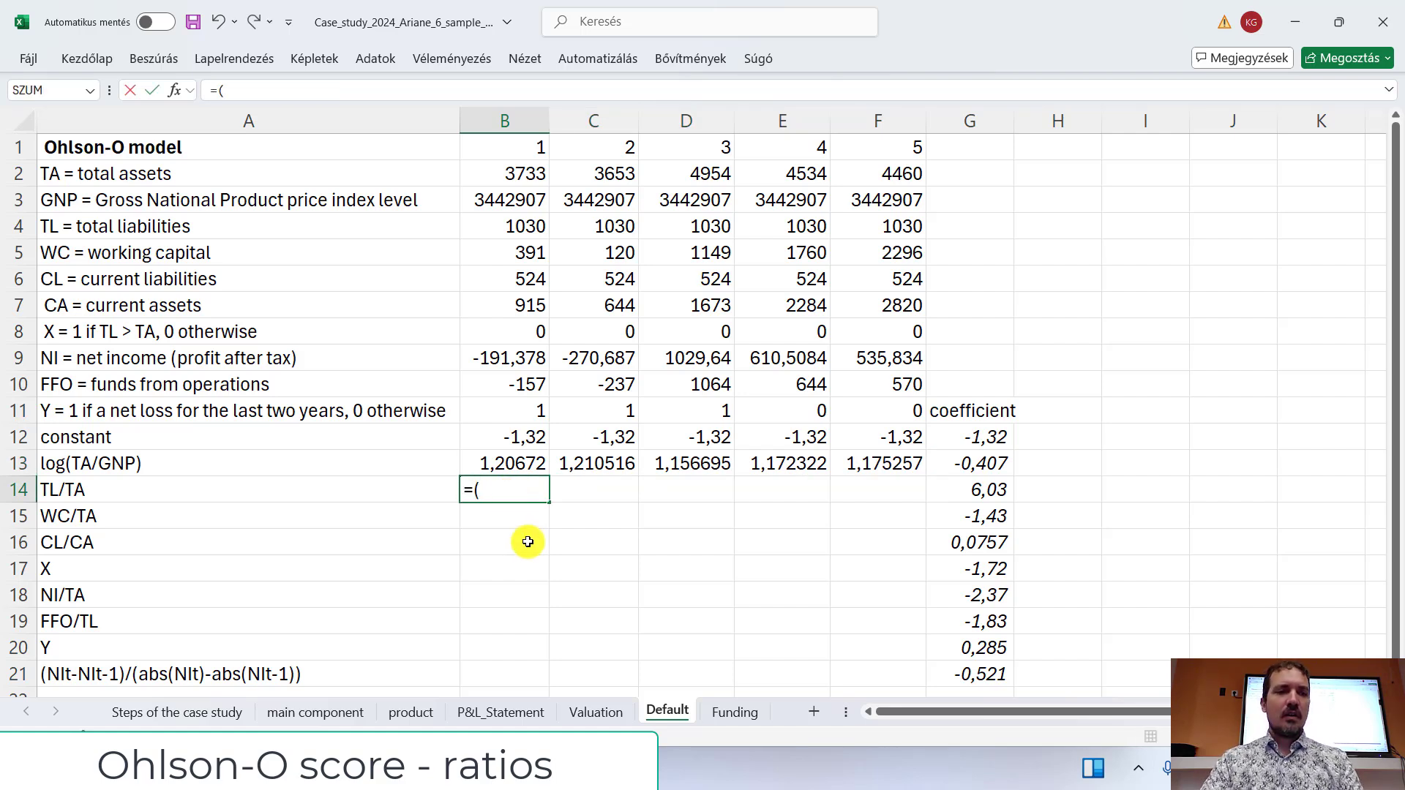
{"action": "left_click", "coordinate": [511, 230]}
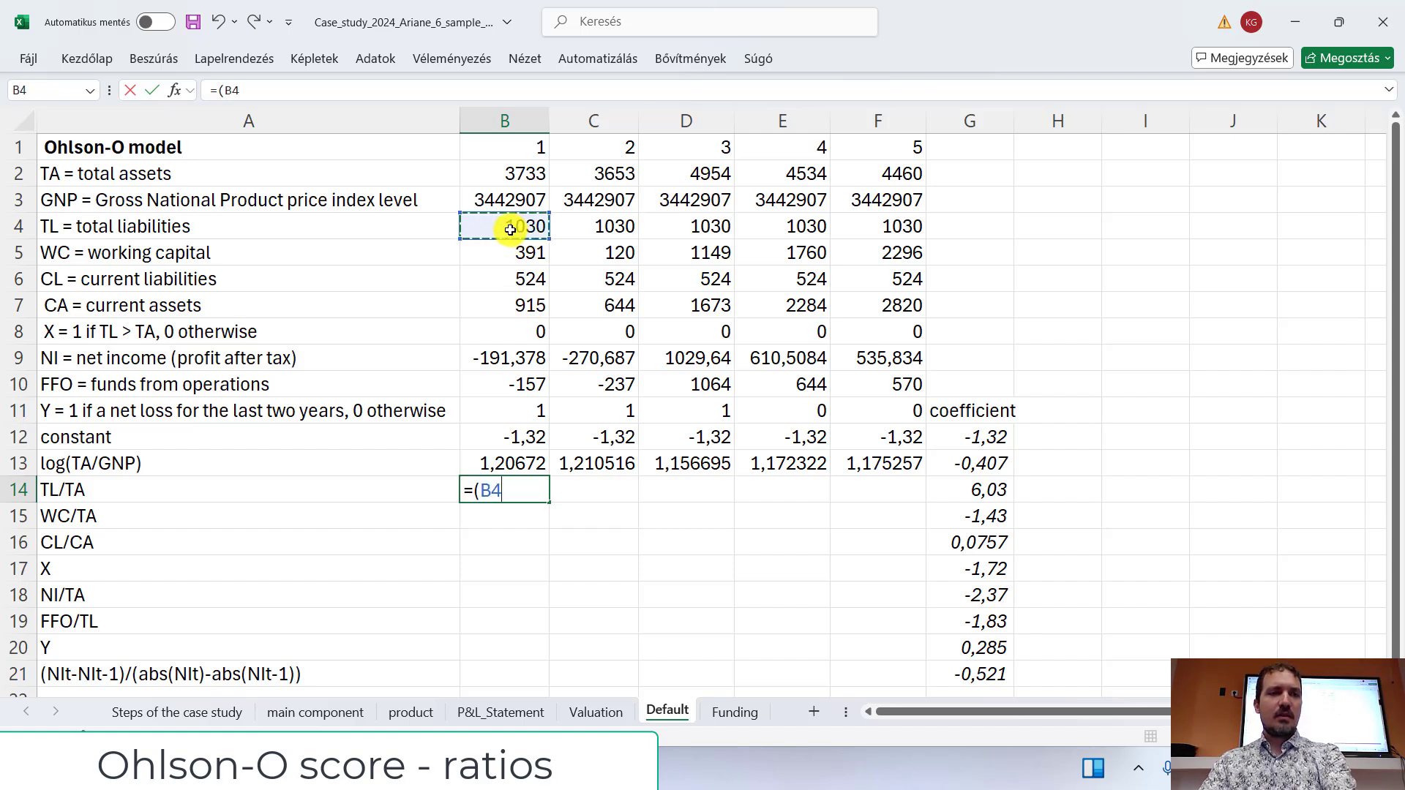
{"action": "type", "text": "/"}
{"action": "left_click", "coordinate": [517, 173]}
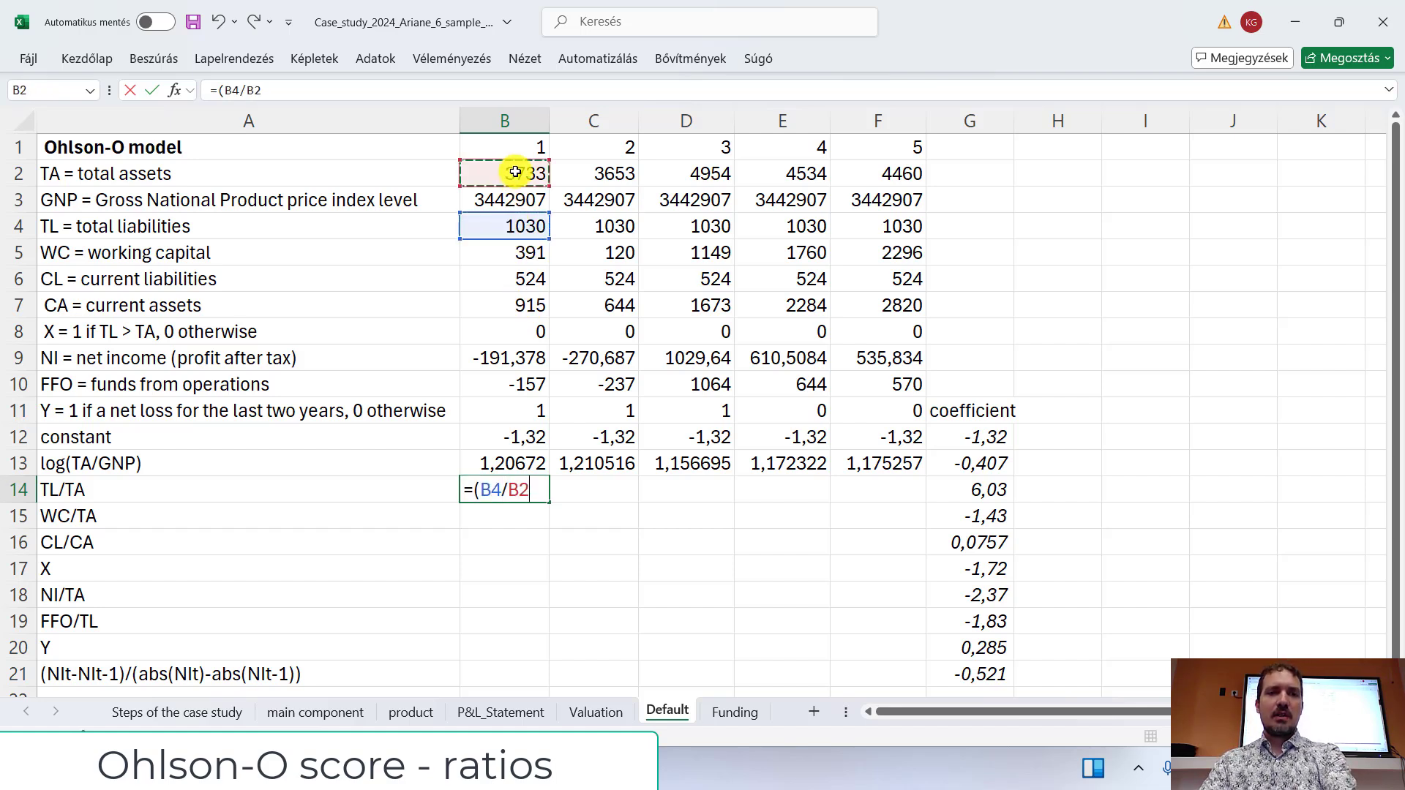
{"action": "left_click", "coordinate": [268, 89]}
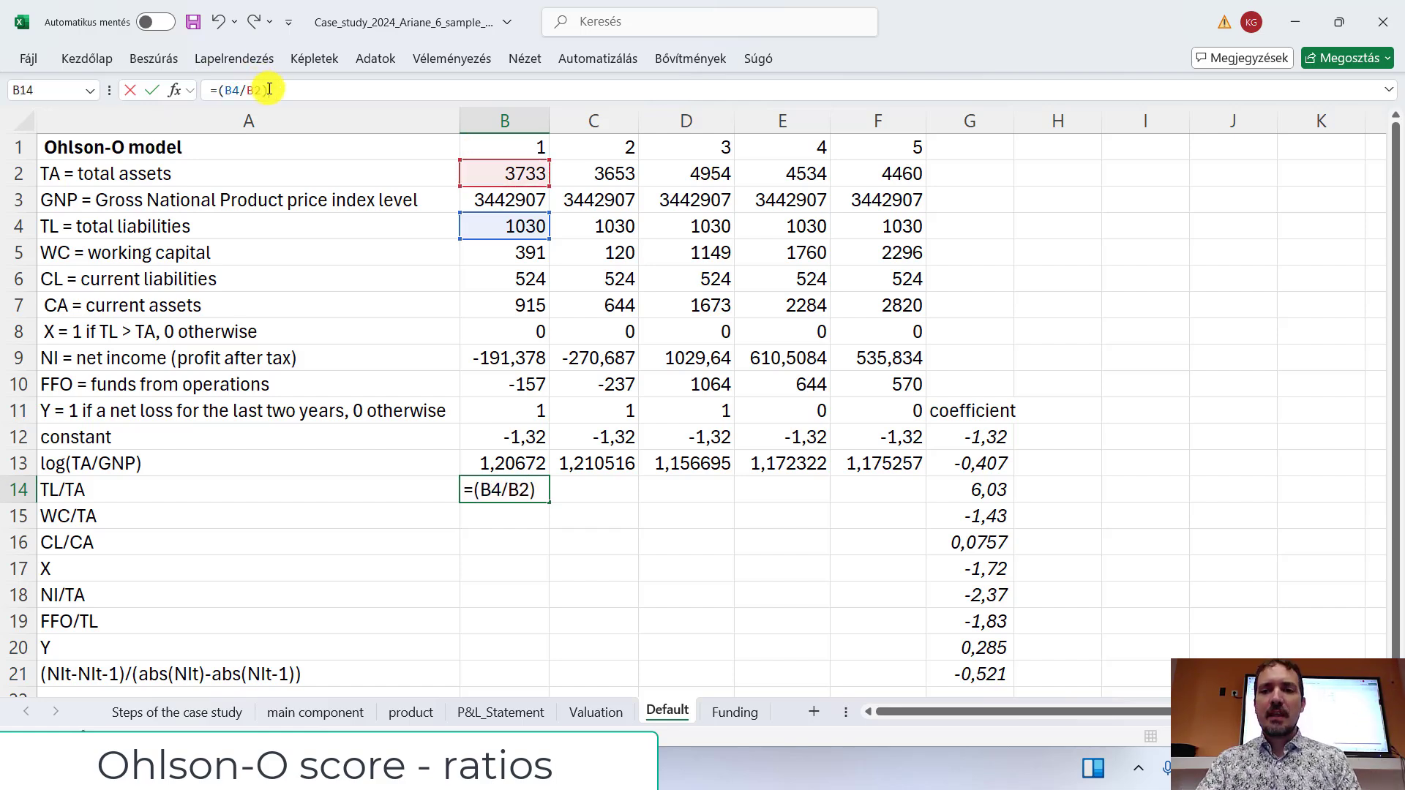
{"action": "type", "text": ")*"}
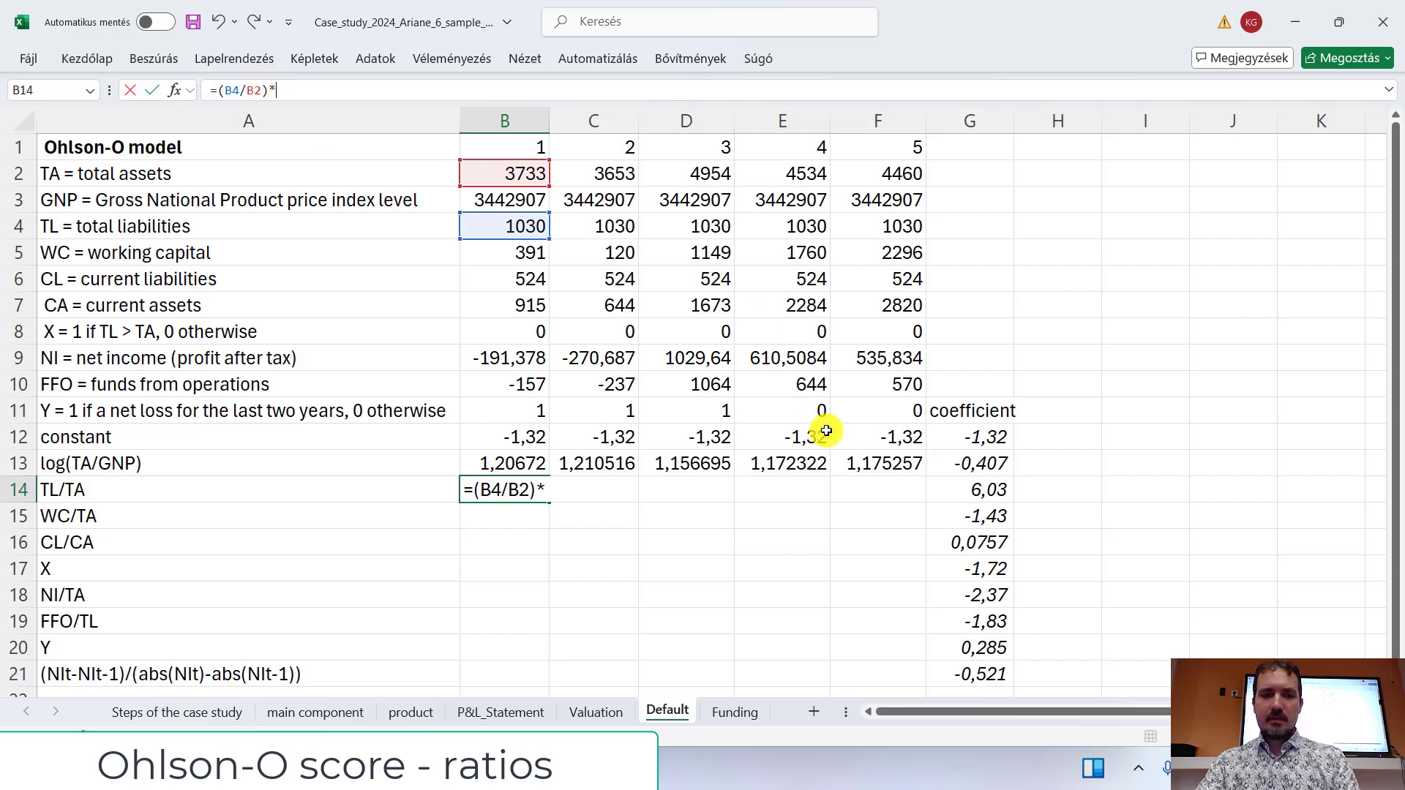
{"action": "left_click", "coordinate": [982, 491]}
{"action": "key", "text": "Return"}
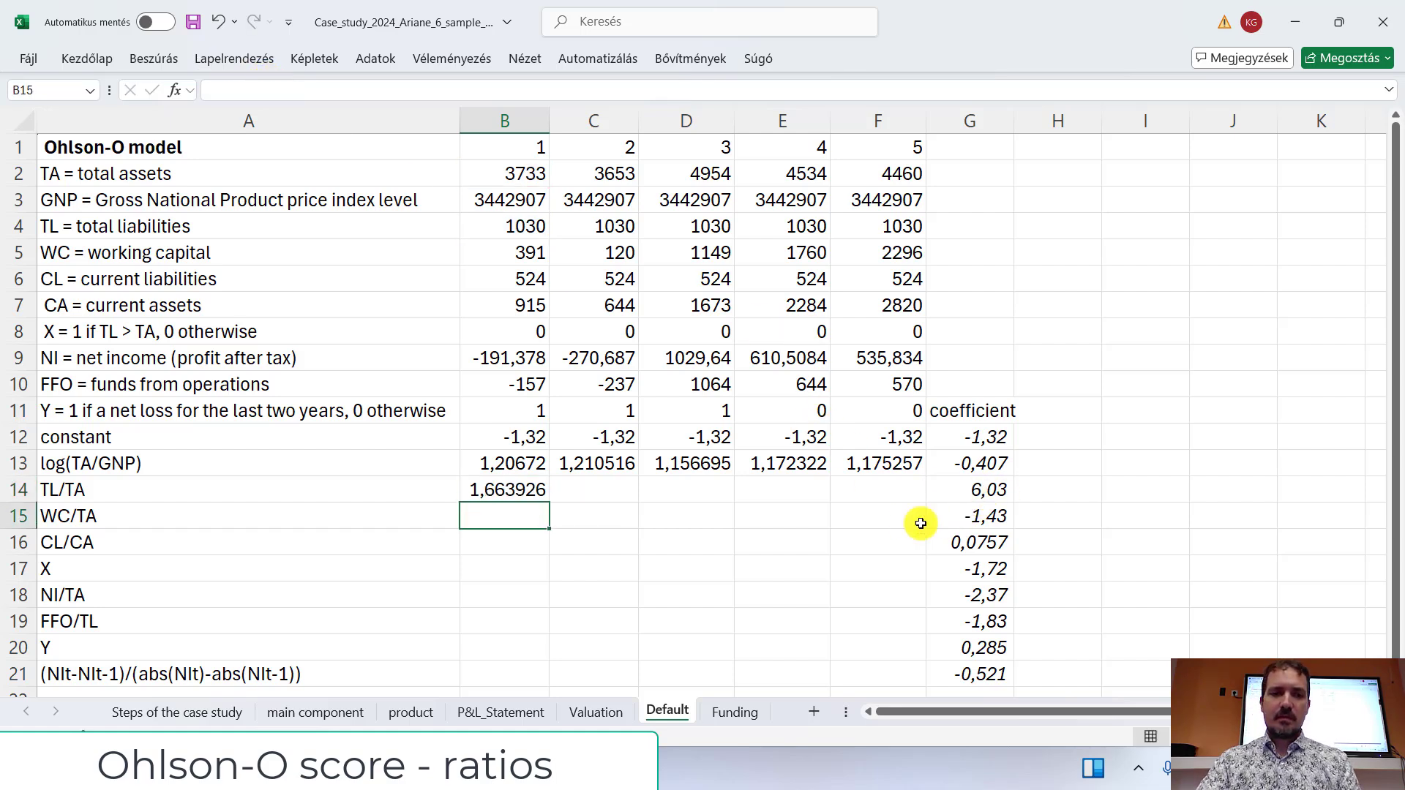
{"action": "left_click", "coordinate": [523, 492]}
{"action": "left_click_drag", "start_coordinate": [549, 501], "coordinate": [922, 500]}
Step: Make the coefficient reference in the B14 formula absolute as $G$14 and copy the formula across to F14 again
{"action": "left_click", "coordinate": [520, 483]}
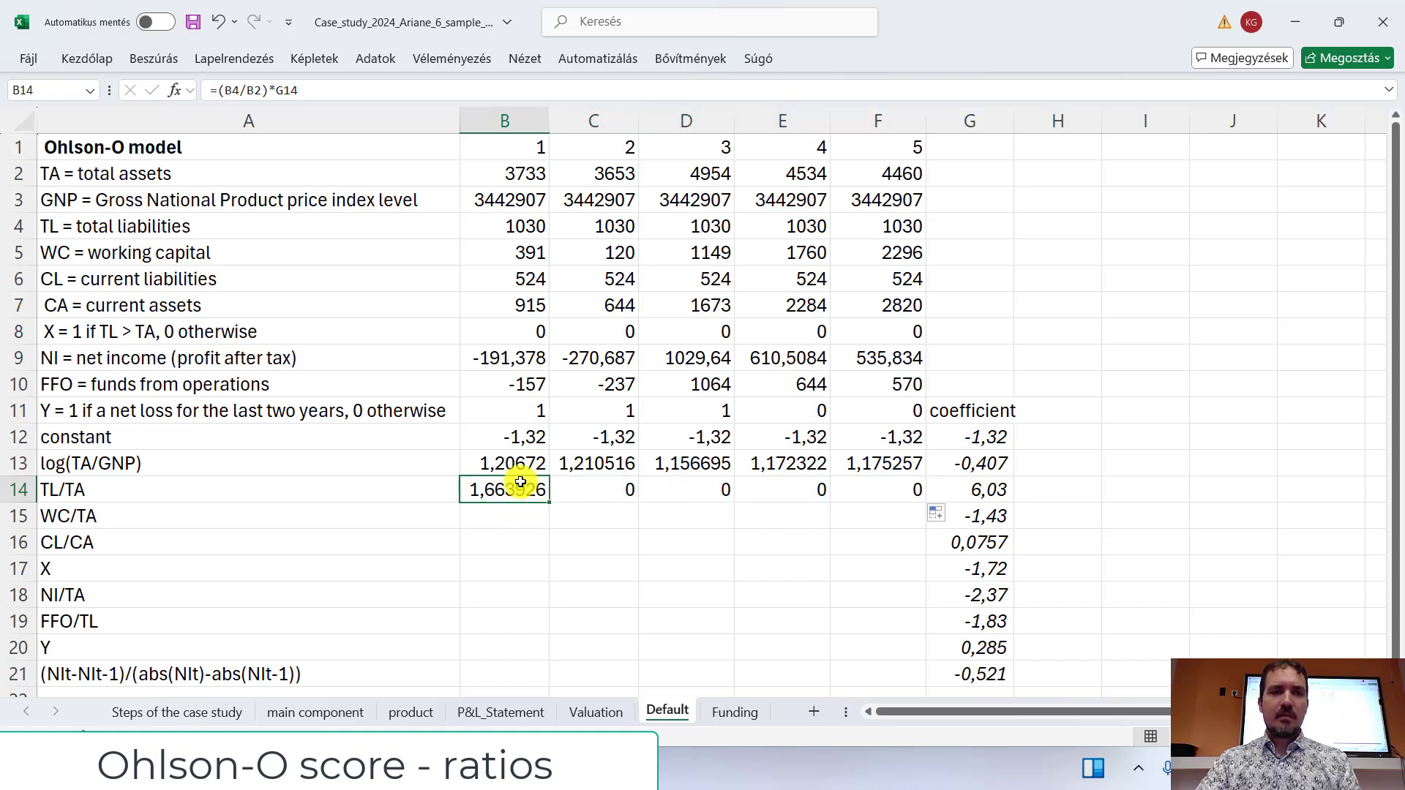
{"action": "left_click", "coordinate": [281, 90]}
{"action": "left_click_drag", "start_coordinate": [282, 90], "coordinate": [335, 90]}
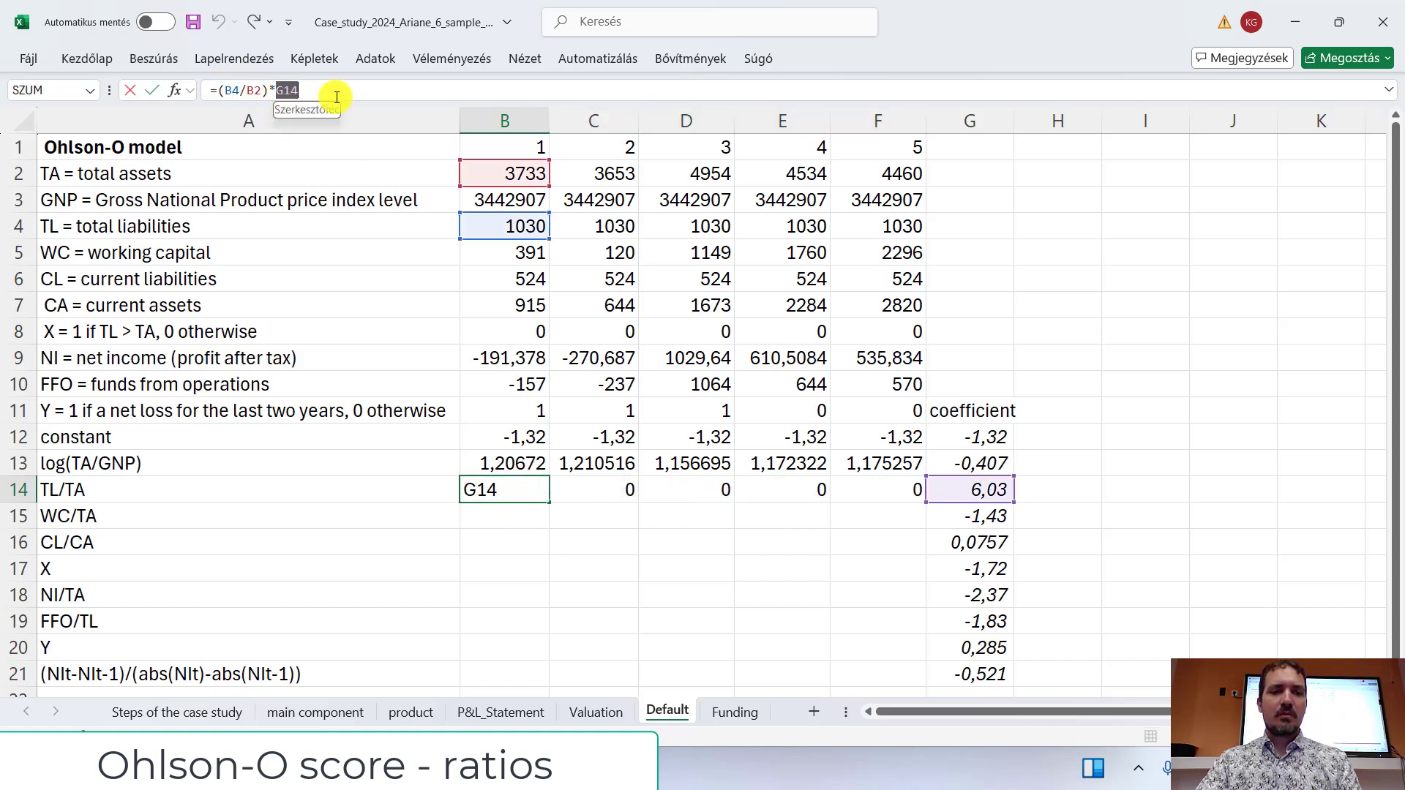
{"action": "key", "text": "F4"}
{"action": "key", "text": "Return"}
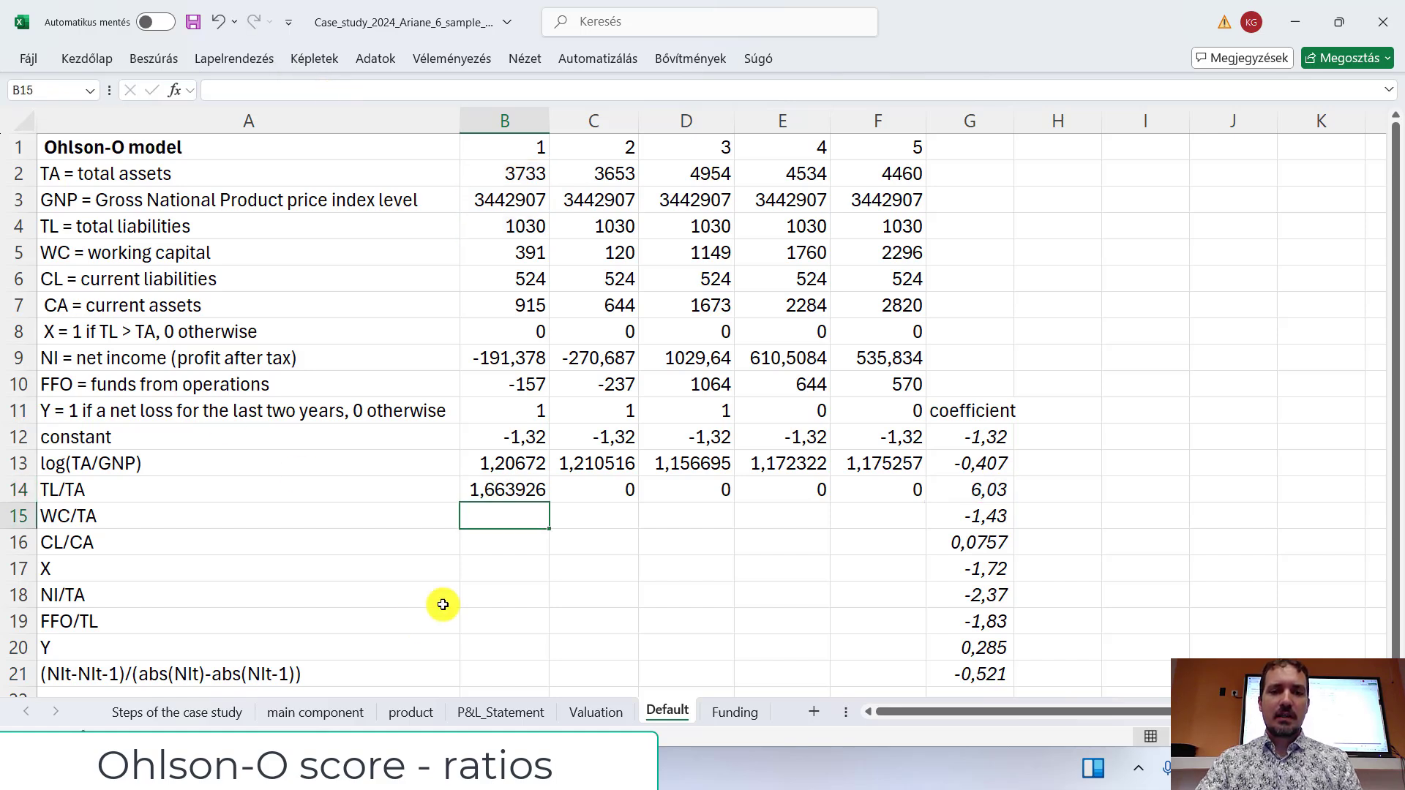
{"action": "left_click", "coordinate": [502, 492]}
{"action": "left_click_drag", "start_coordinate": [548, 500], "coordinate": [911, 495]}
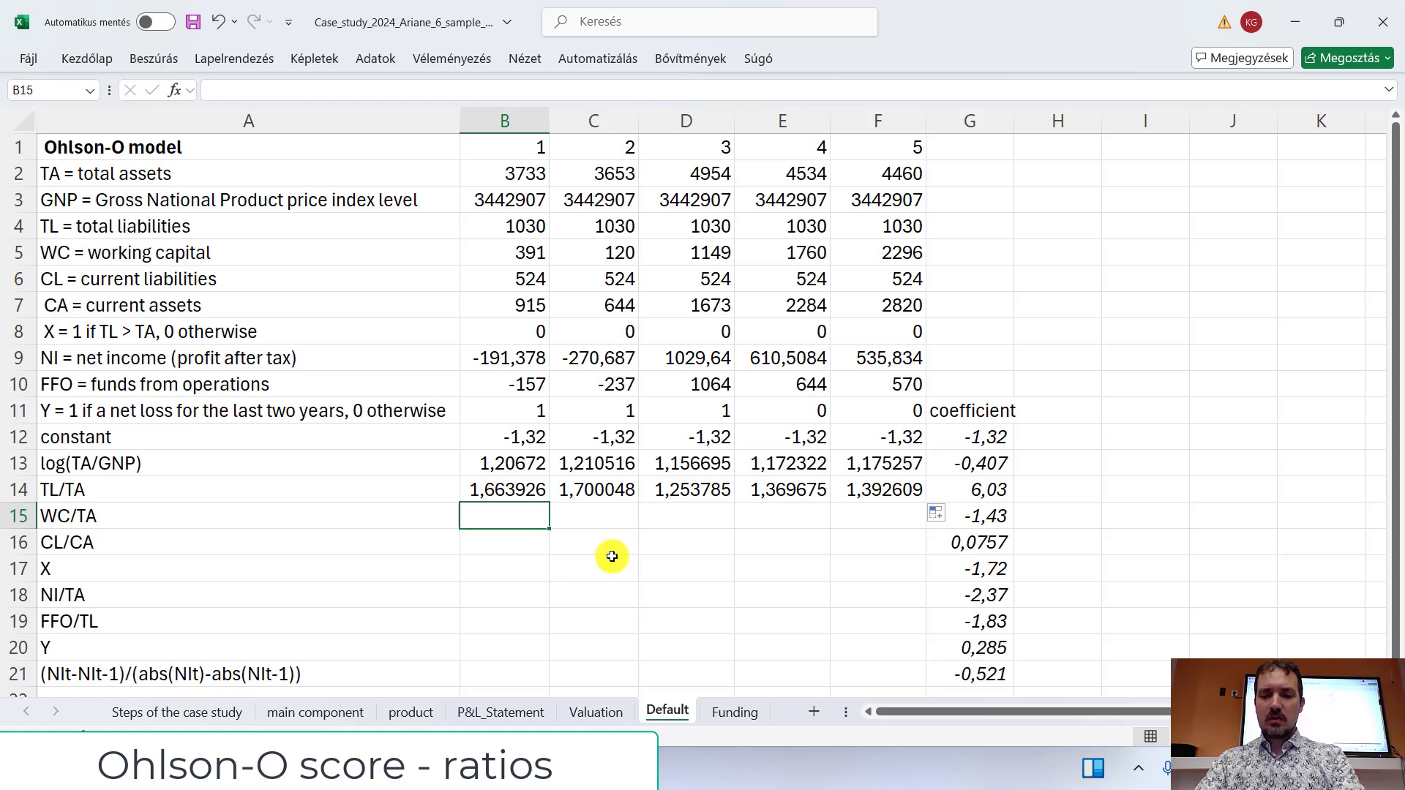
Step: Calculate the weighted WC/TA for year 1 in B15 with the formula =(B5/B2)*$G$15
{"action": "type", "text": "="}
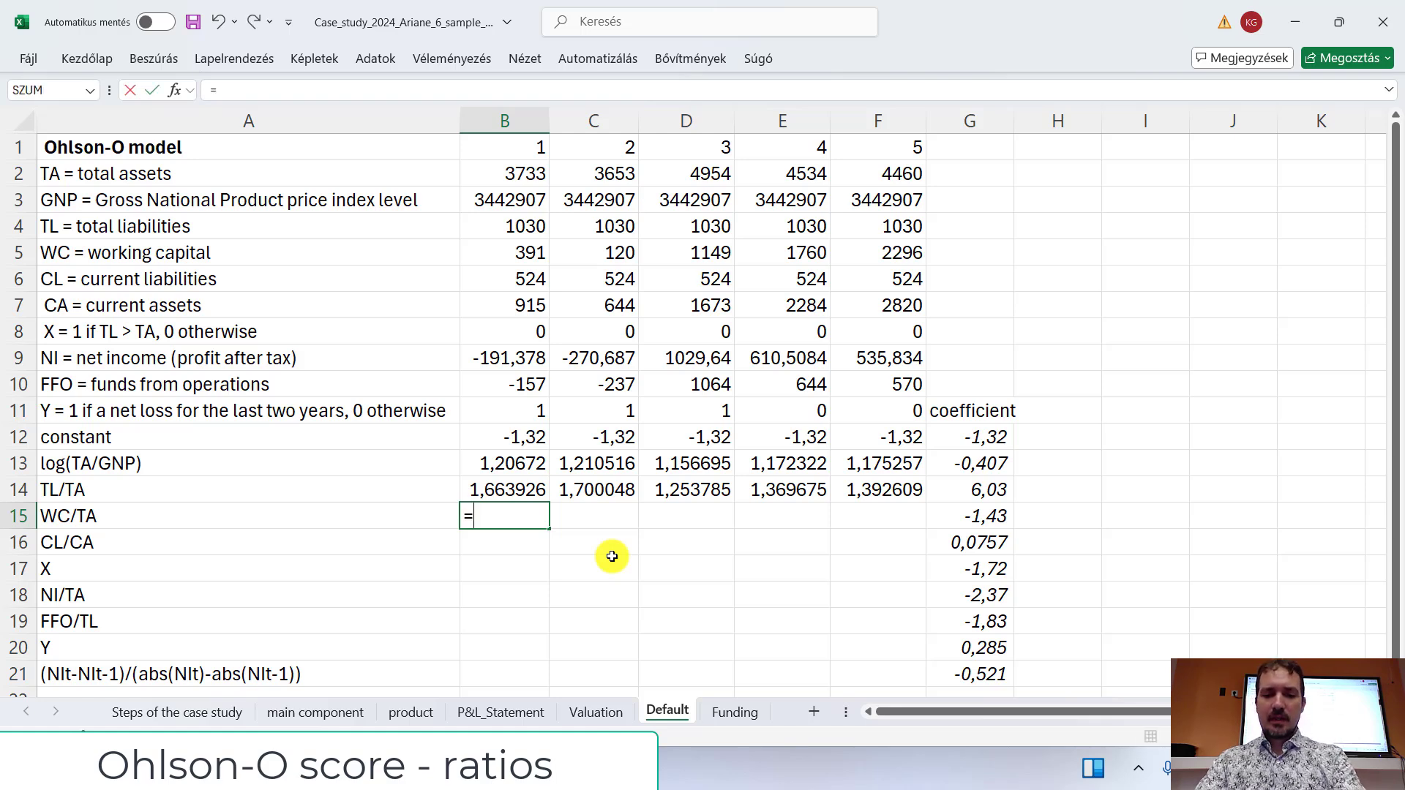
{"action": "type", "text": "("}
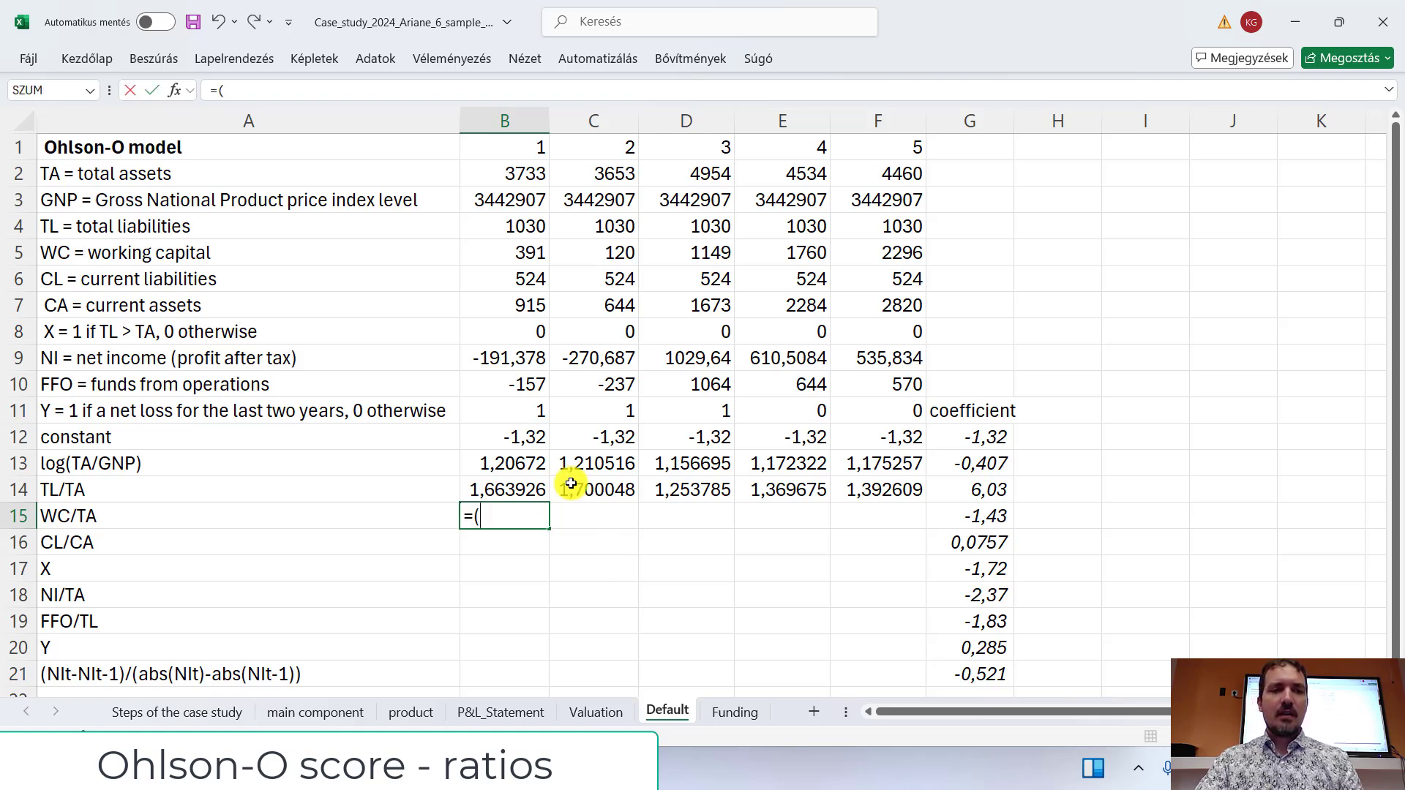
{"action": "left_click", "coordinate": [515, 247]}
{"action": "type", "text": "/"}
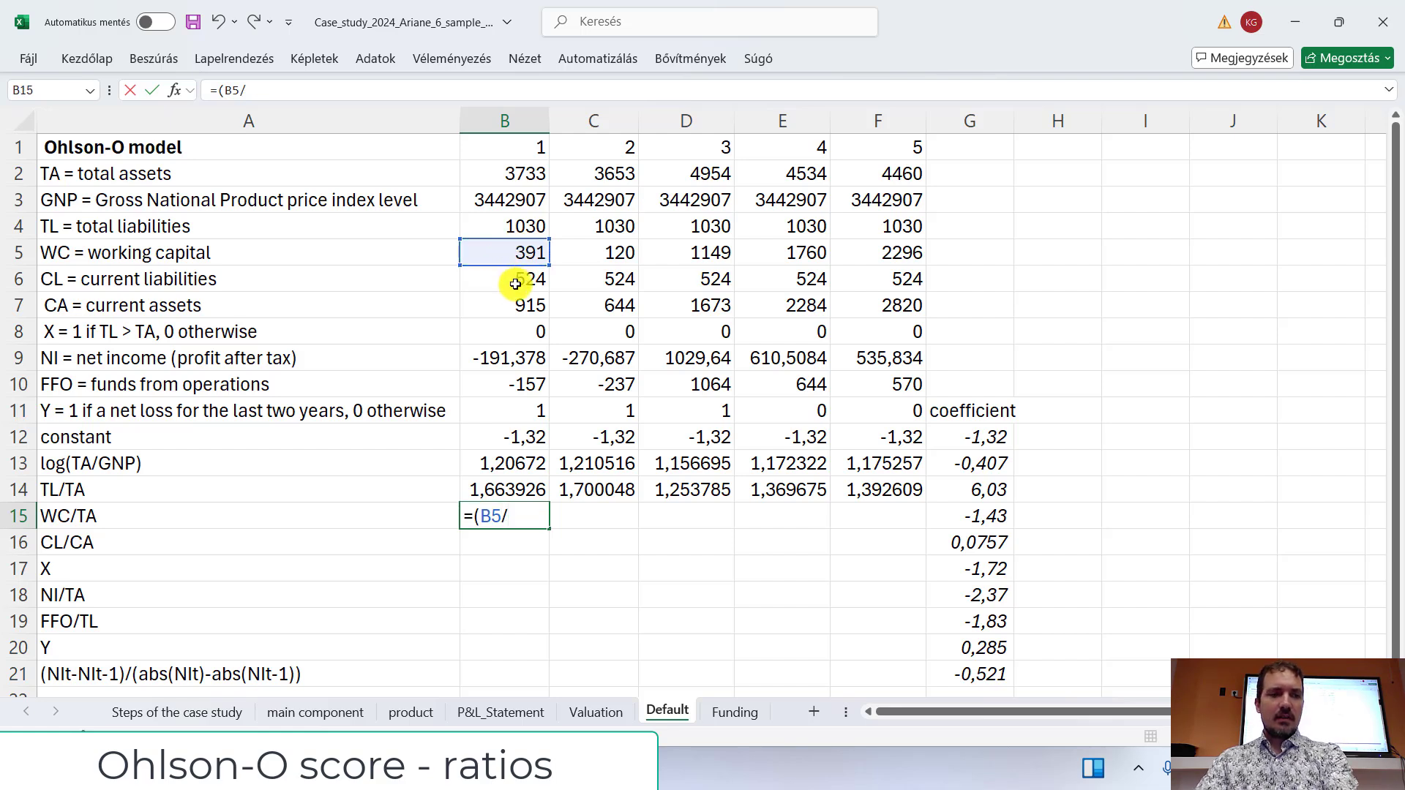
{"action": "left_click", "coordinate": [492, 173]}
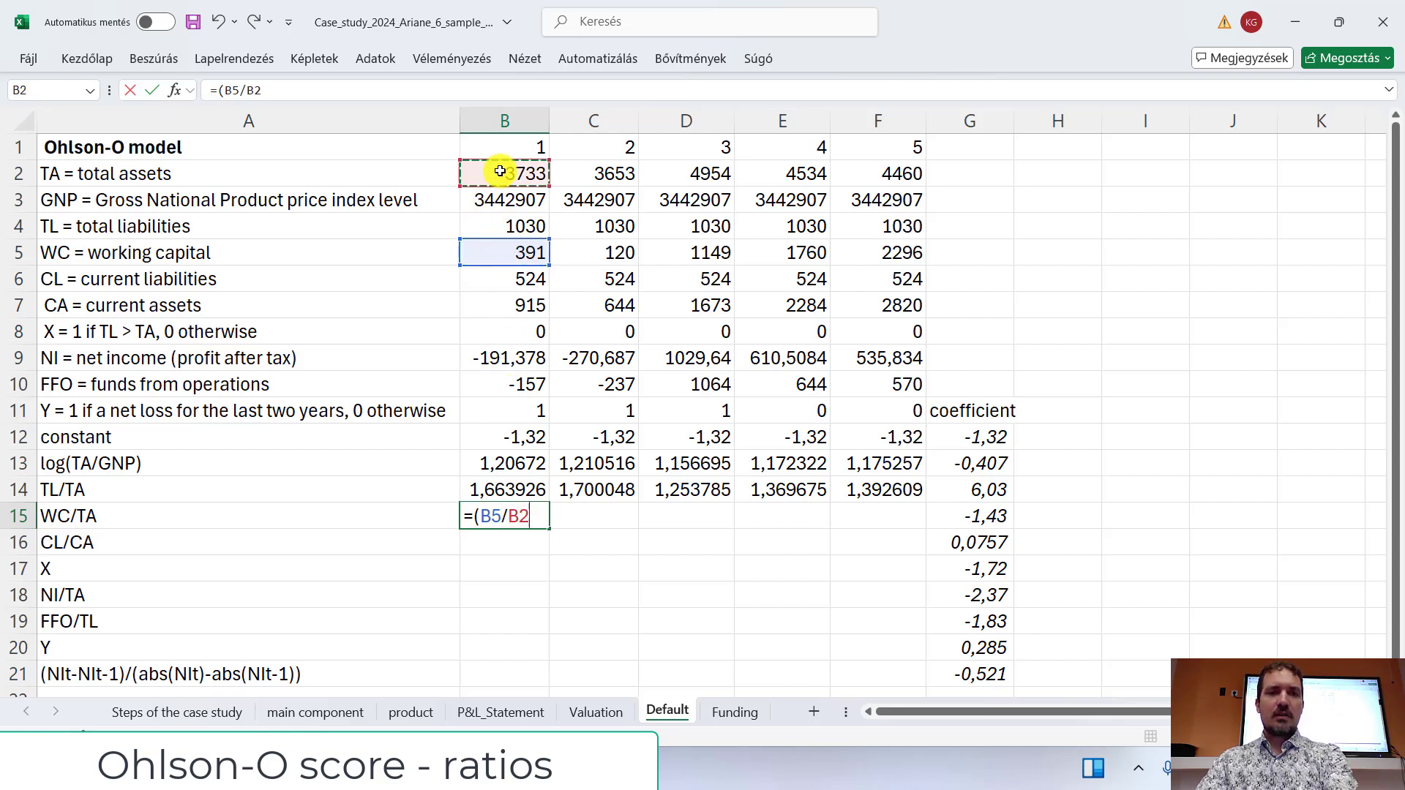
{"action": "type", "text": ")"}
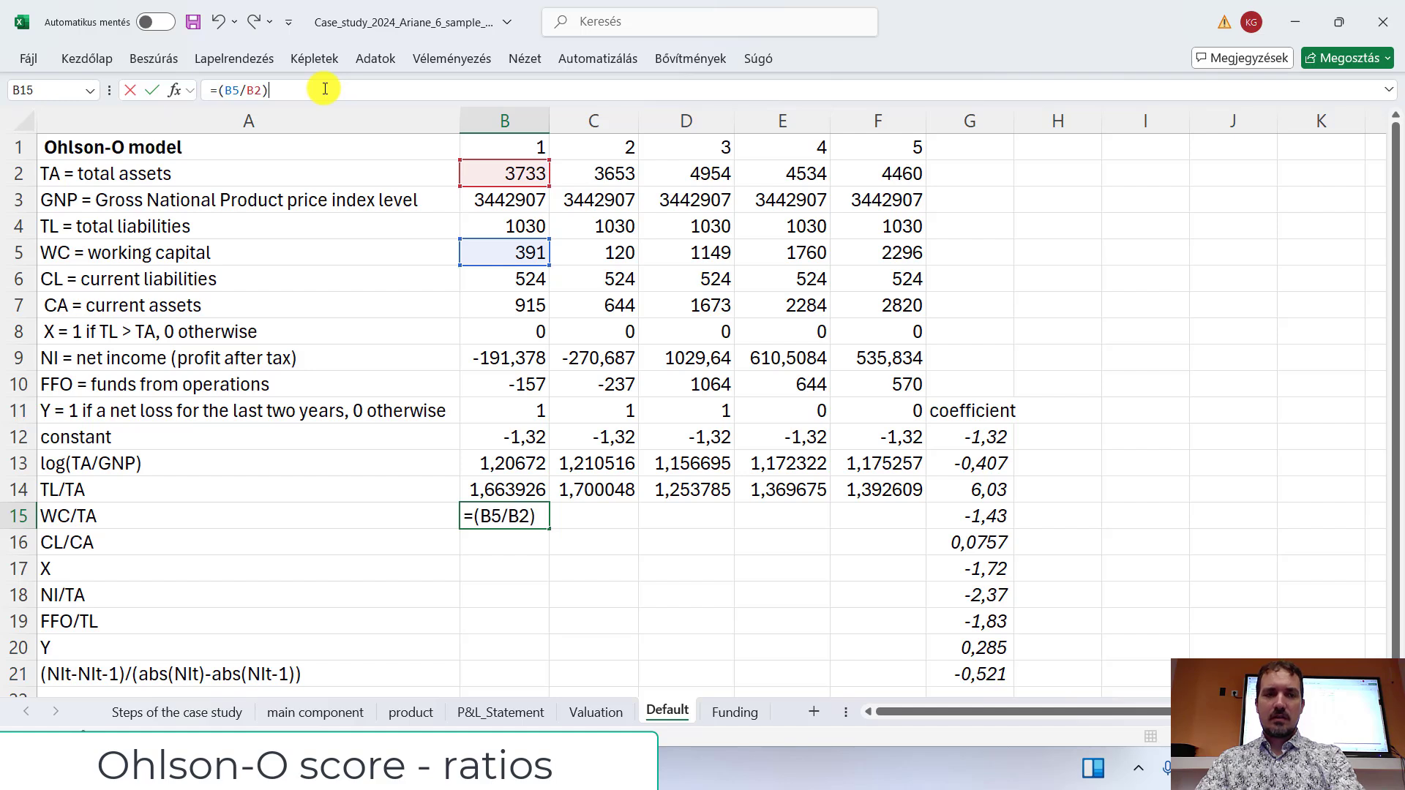
{"action": "type", "text": "*"}
{"action": "left_click", "coordinate": [966, 514]}
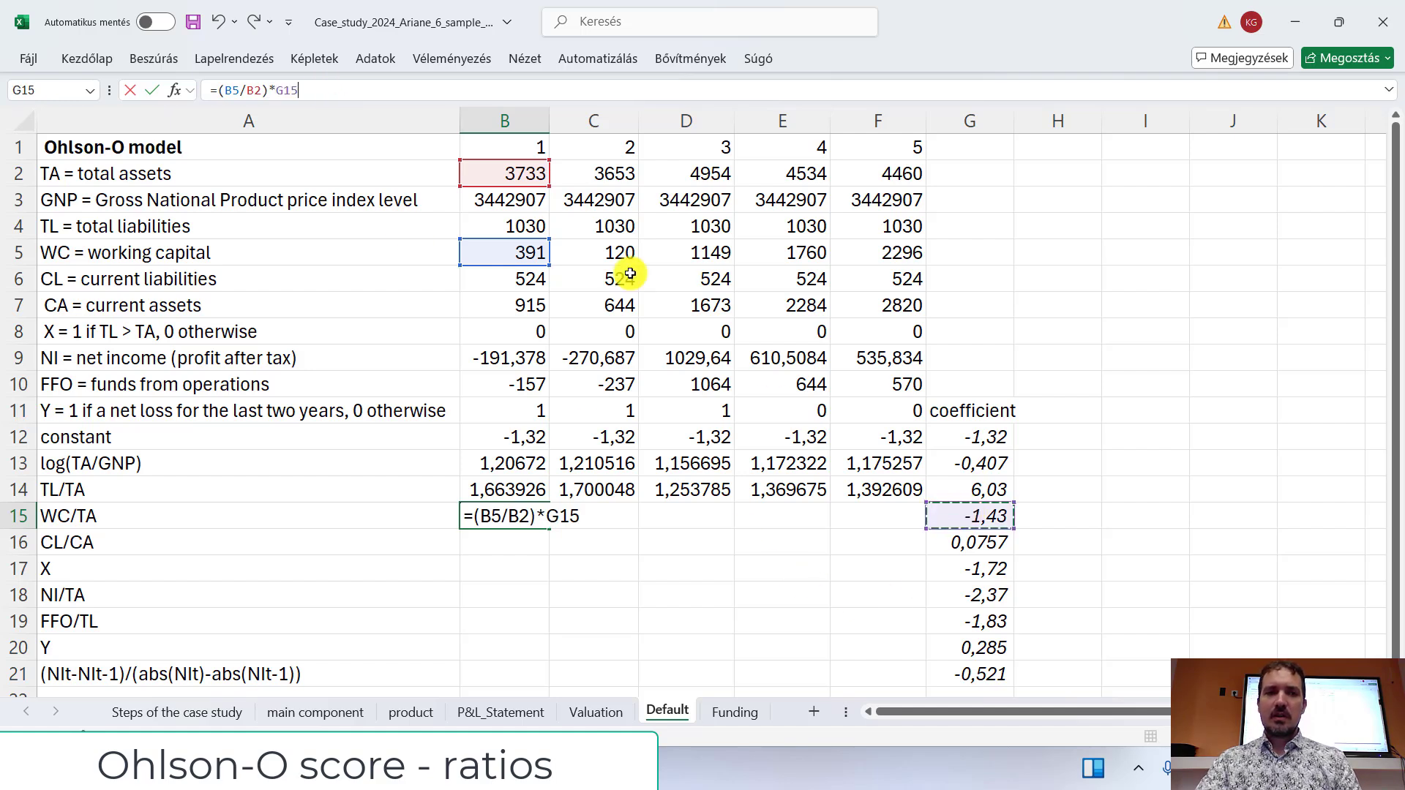
{"action": "left_click_drag", "start_coordinate": [277, 89], "coordinate": [367, 88]}
{"action": "key", "text": "F4"}
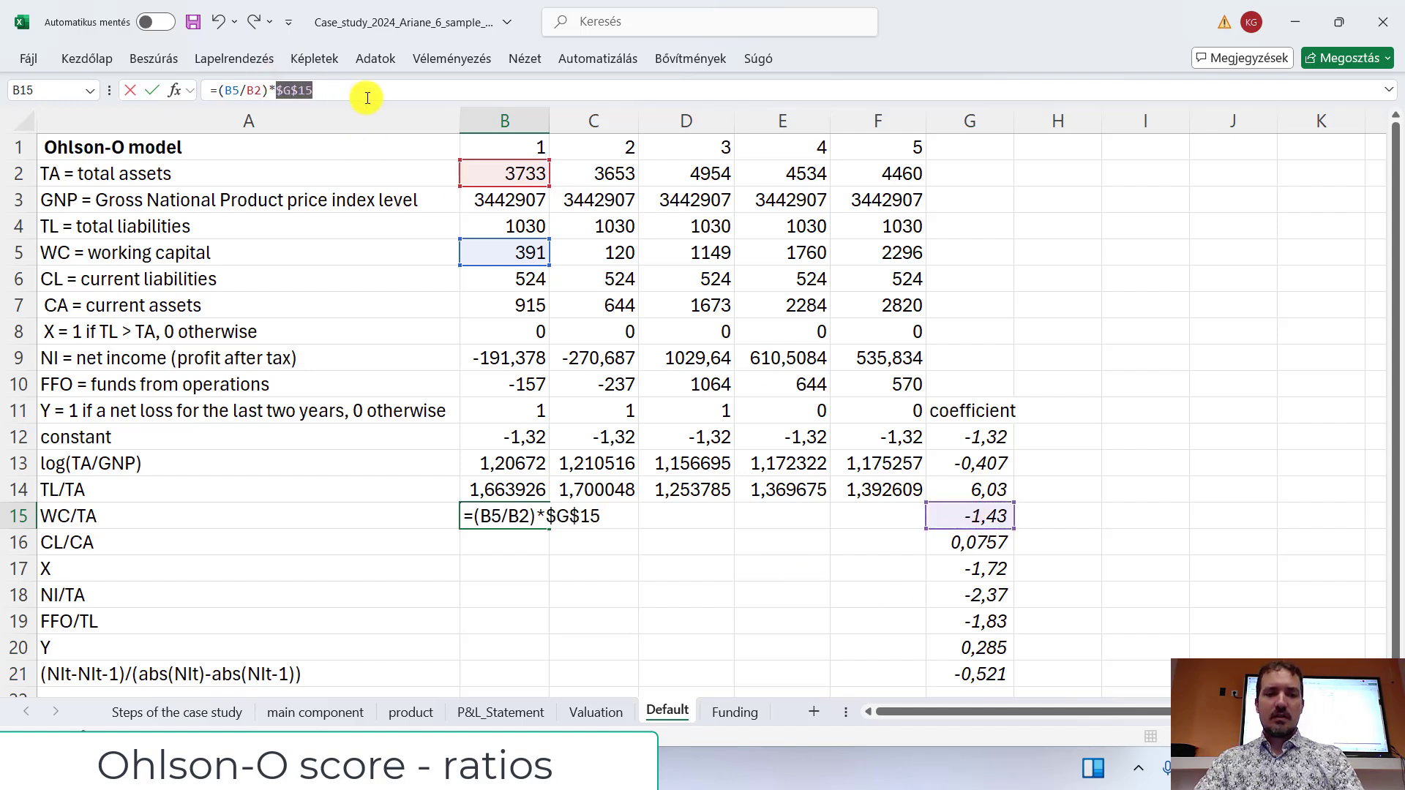
{"action": "key", "text": "Return"}
Step: Copy the WC/TA formula from B15 across to F15 for the remaining years
{"action": "left_click", "coordinate": [526, 514]}
{"action": "left_click_drag", "start_coordinate": [548, 528], "coordinate": [834, 514]}
{"action": "left_click", "coordinate": [516, 543]}
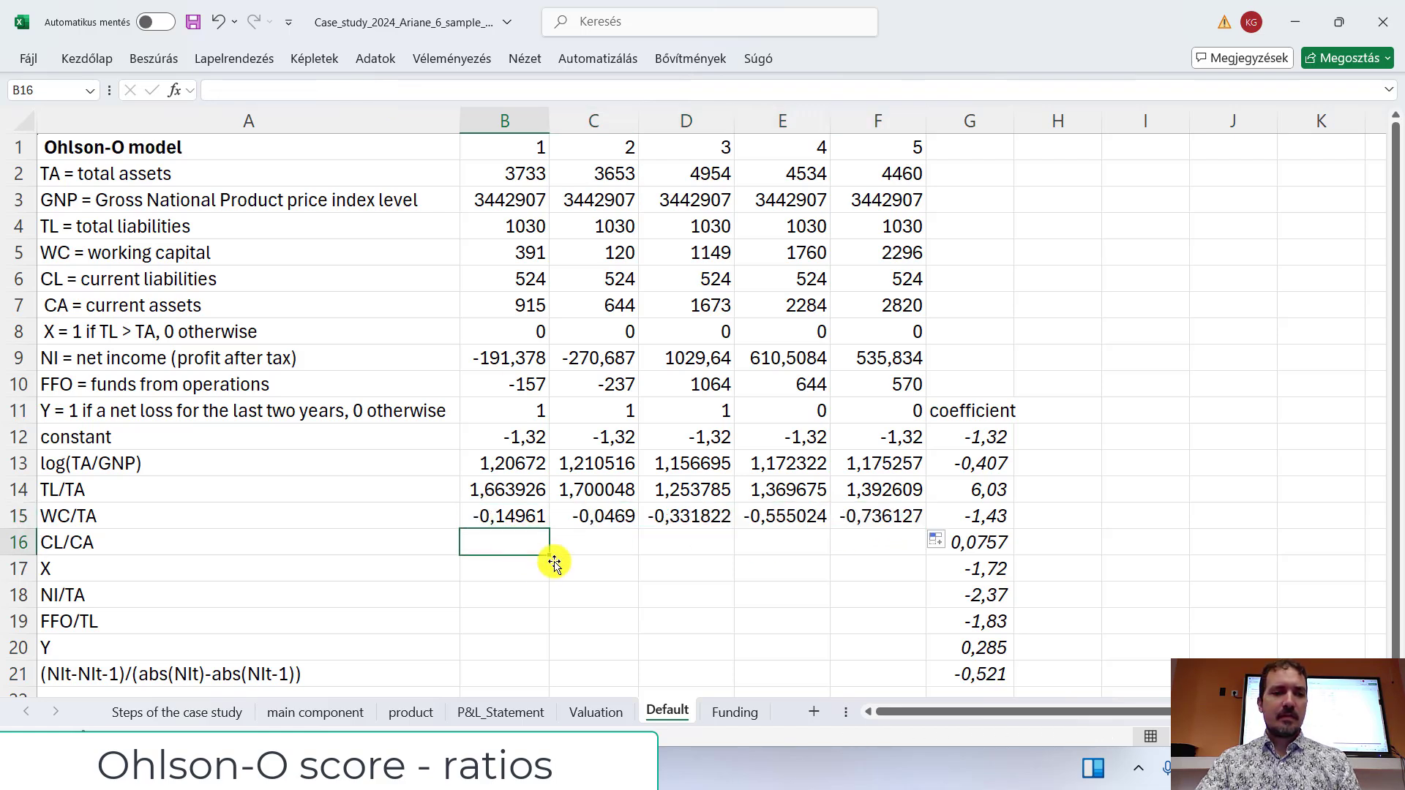
Step: Calculate the weighted CL/CA in B16 with =(B6/B7)*$G$16 and copy the formula across to F16
{"action": "type", "text": "=("}
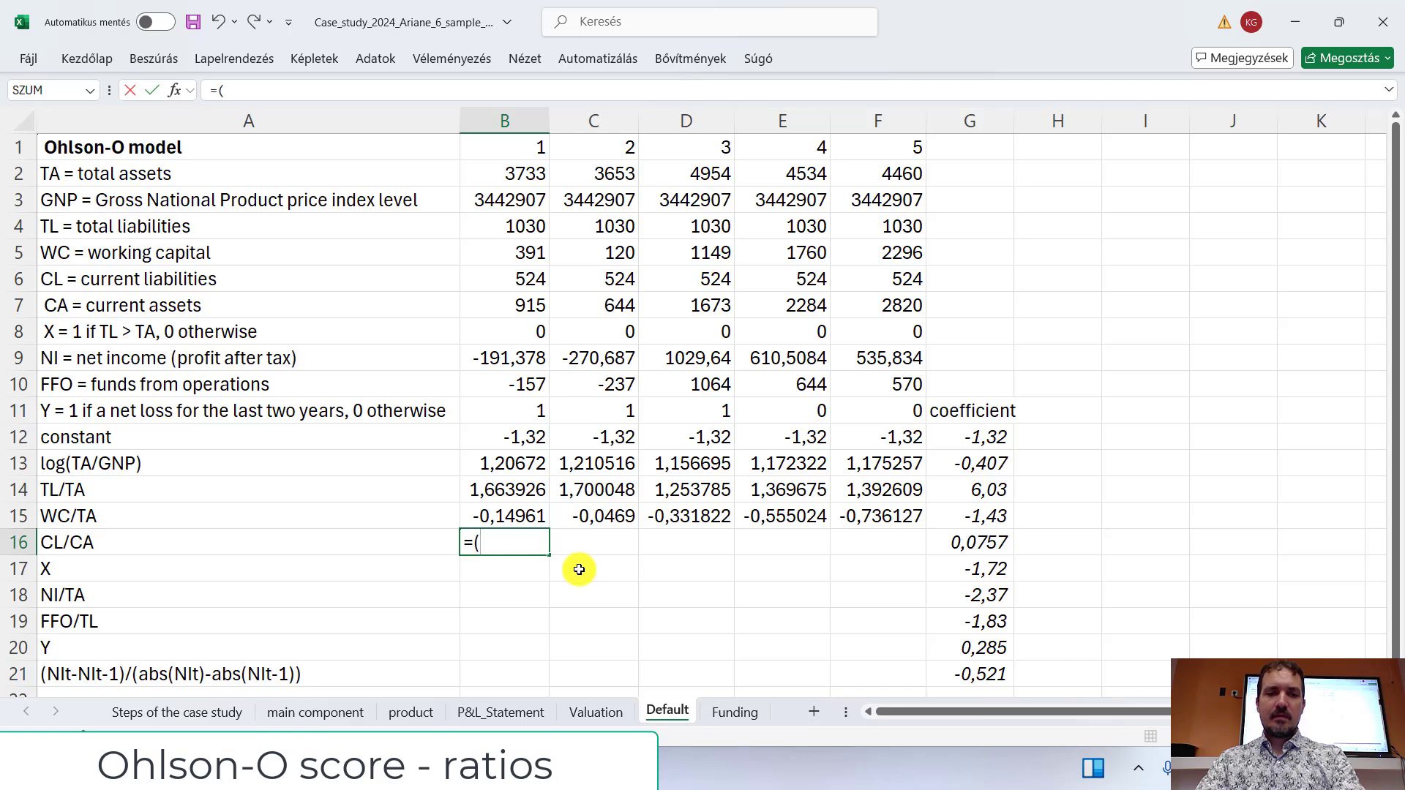
{"action": "left_click", "coordinate": [506, 277]}
{"action": "type", "text": "/"}
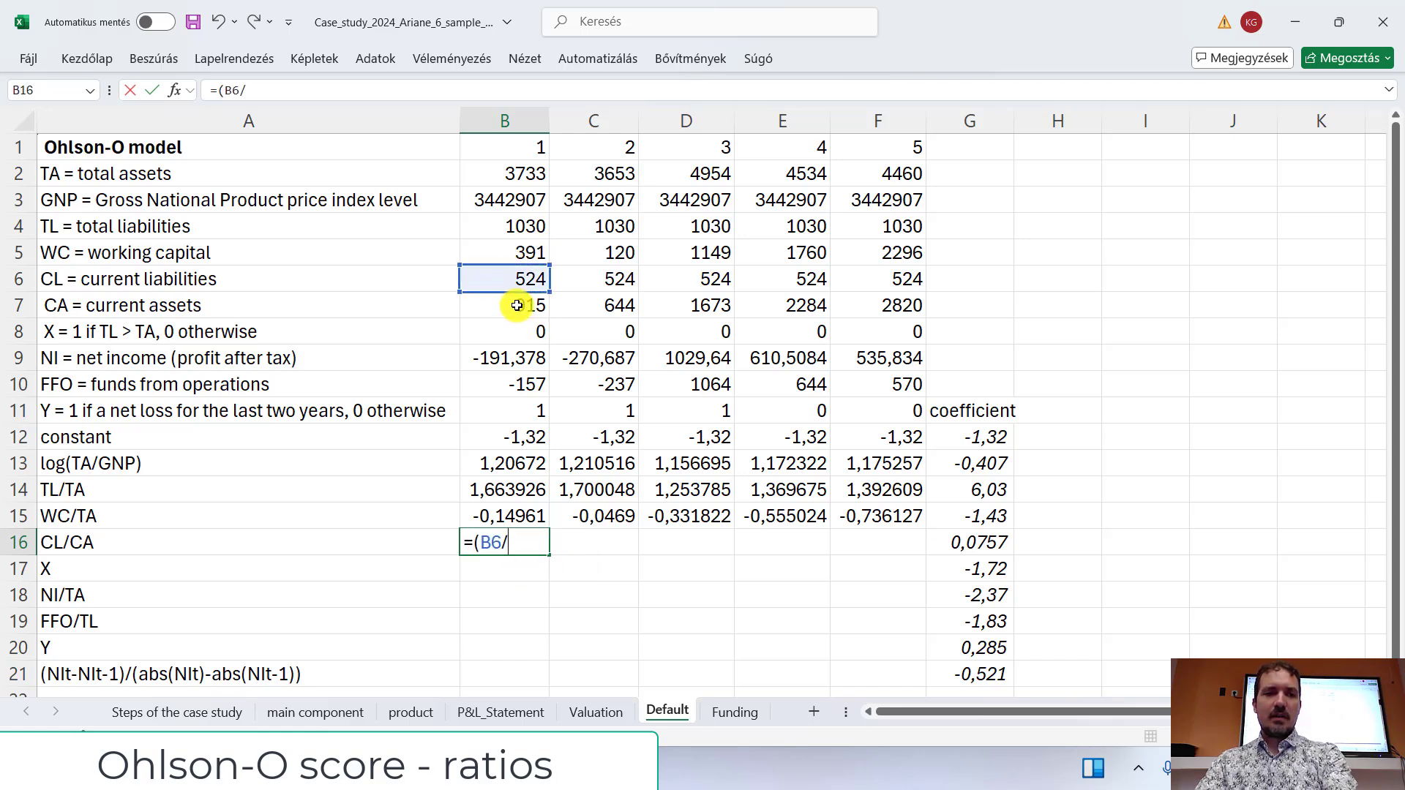
{"action": "left_click", "coordinate": [523, 305]}
{"action": "left_click", "coordinate": [289, 98]}
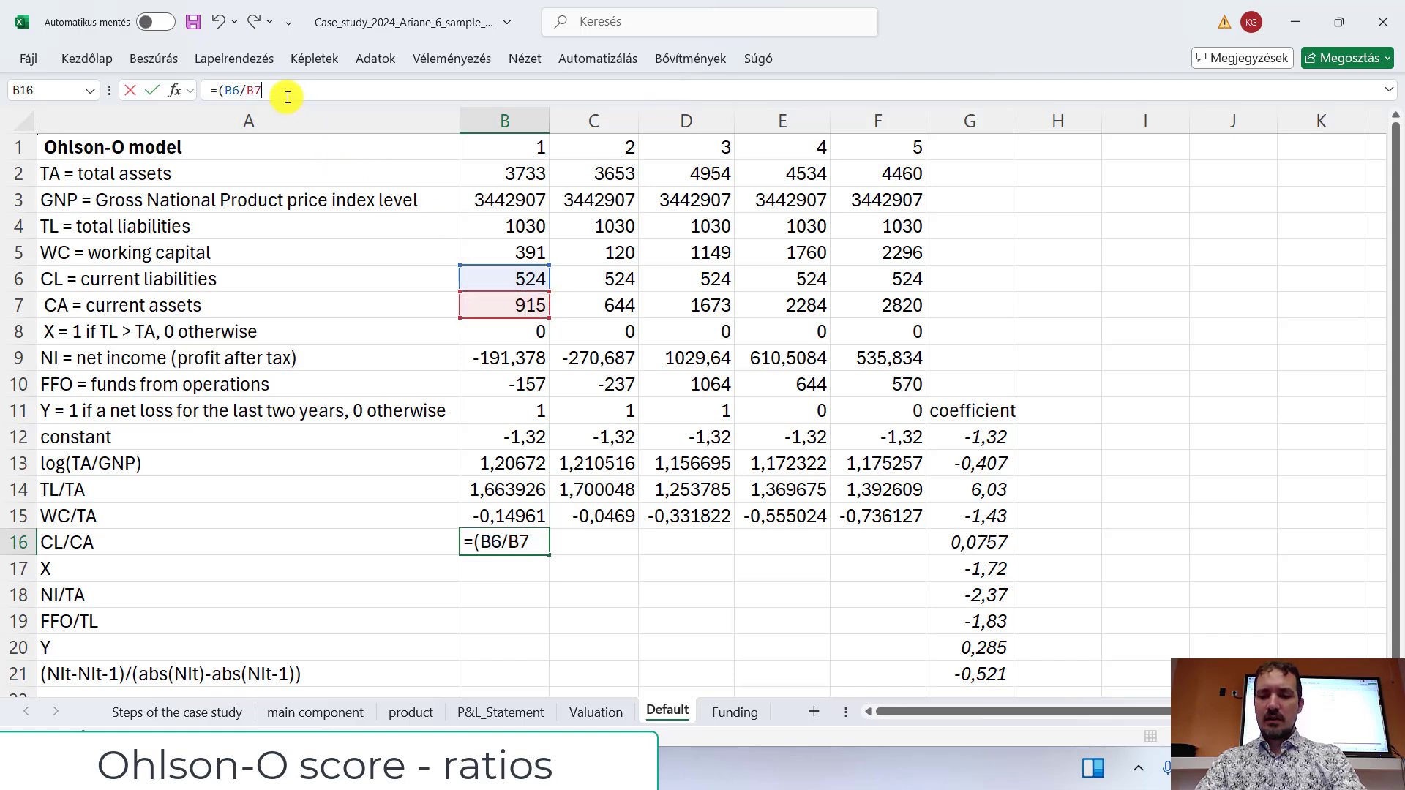
{"action": "type", "text": ")*"}
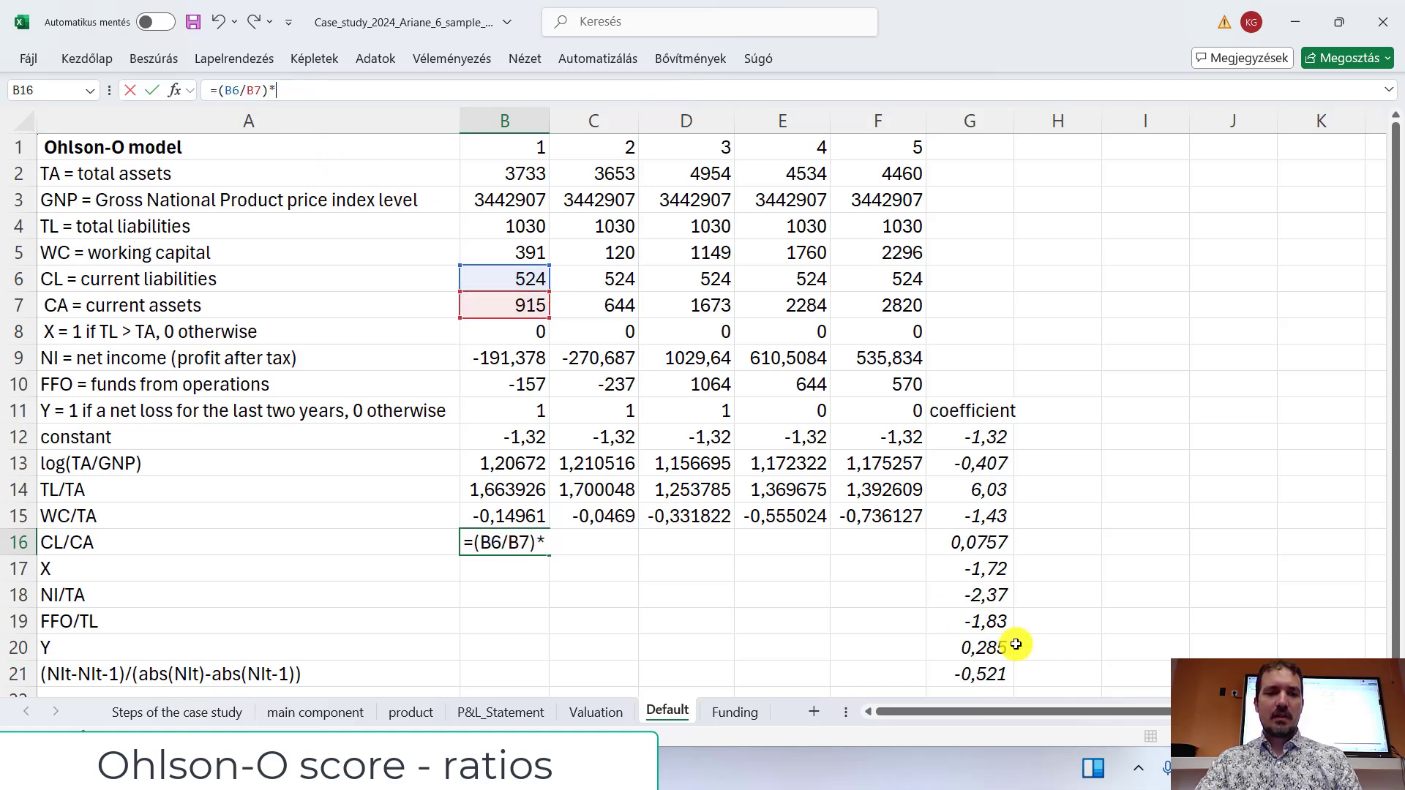
{"action": "left_click", "coordinate": [985, 543]}
{"action": "left_click_drag", "start_coordinate": [276, 90], "coordinate": [348, 95]}
{"action": "key", "text": "F4"}
{"action": "key", "text": "Return"}
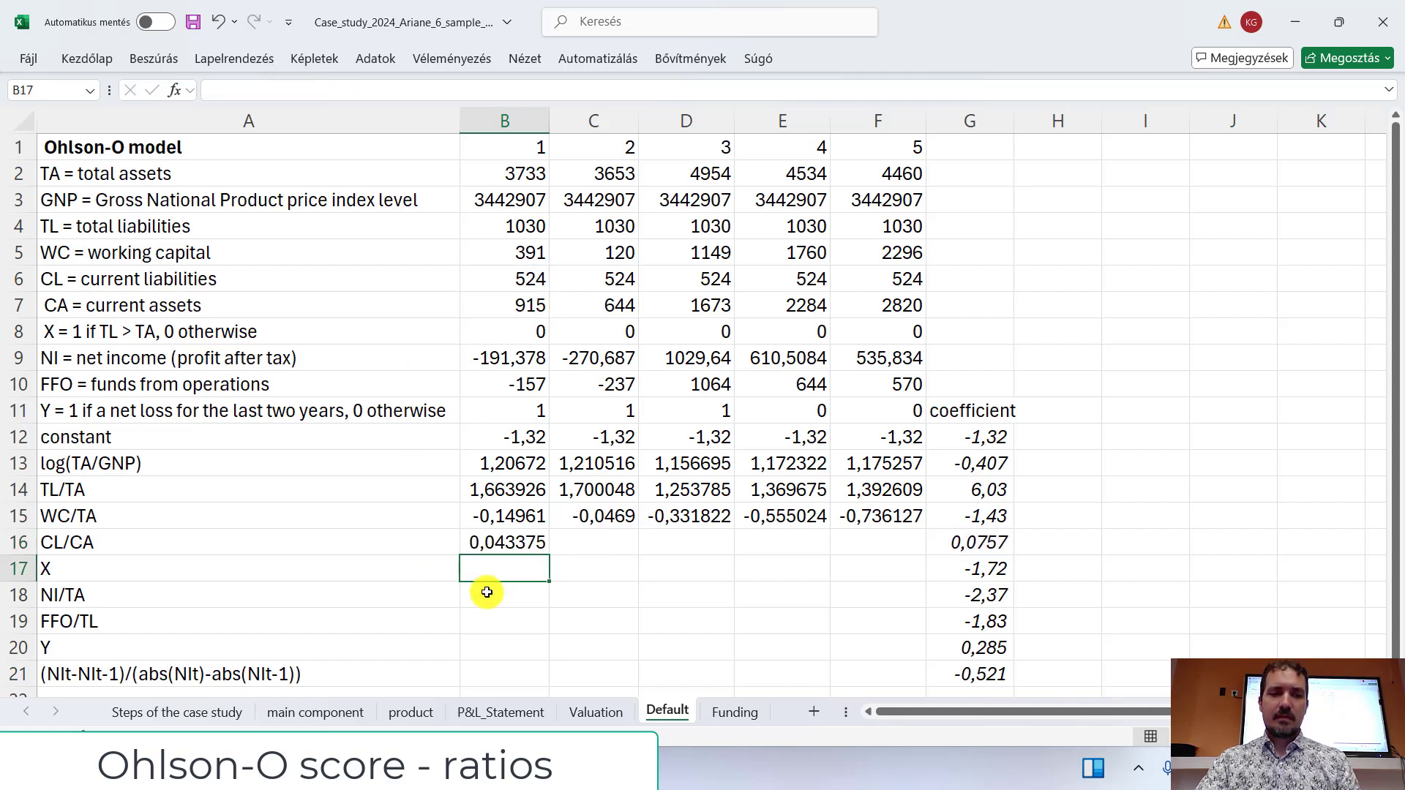
{"action": "left_click", "coordinate": [512, 548]}
{"action": "left_click_drag", "start_coordinate": [548, 554], "coordinate": [891, 552]}
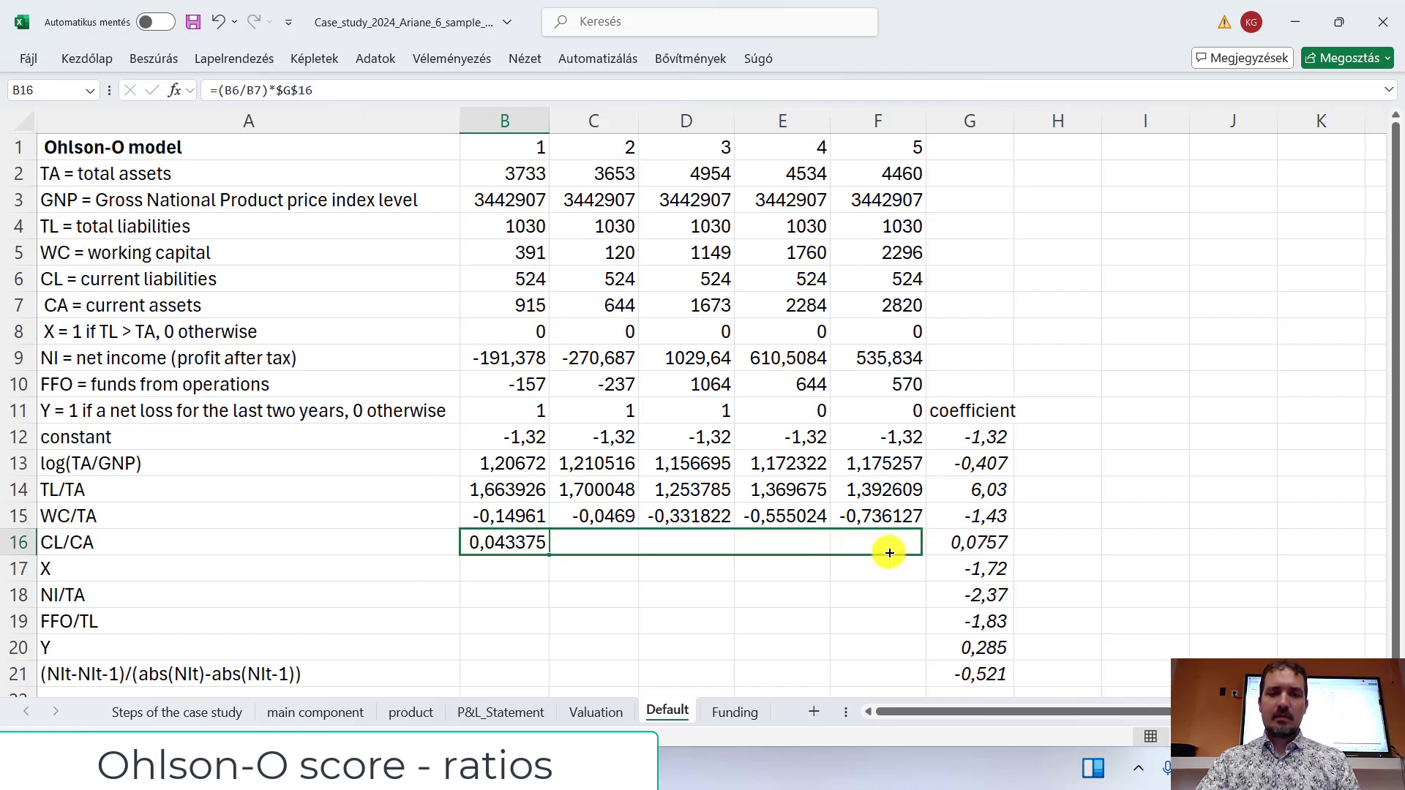
Step: Fill the X row by entering =B8 in B17 and copying it across to F17
{"action": "left_click", "coordinate": [540, 578]}
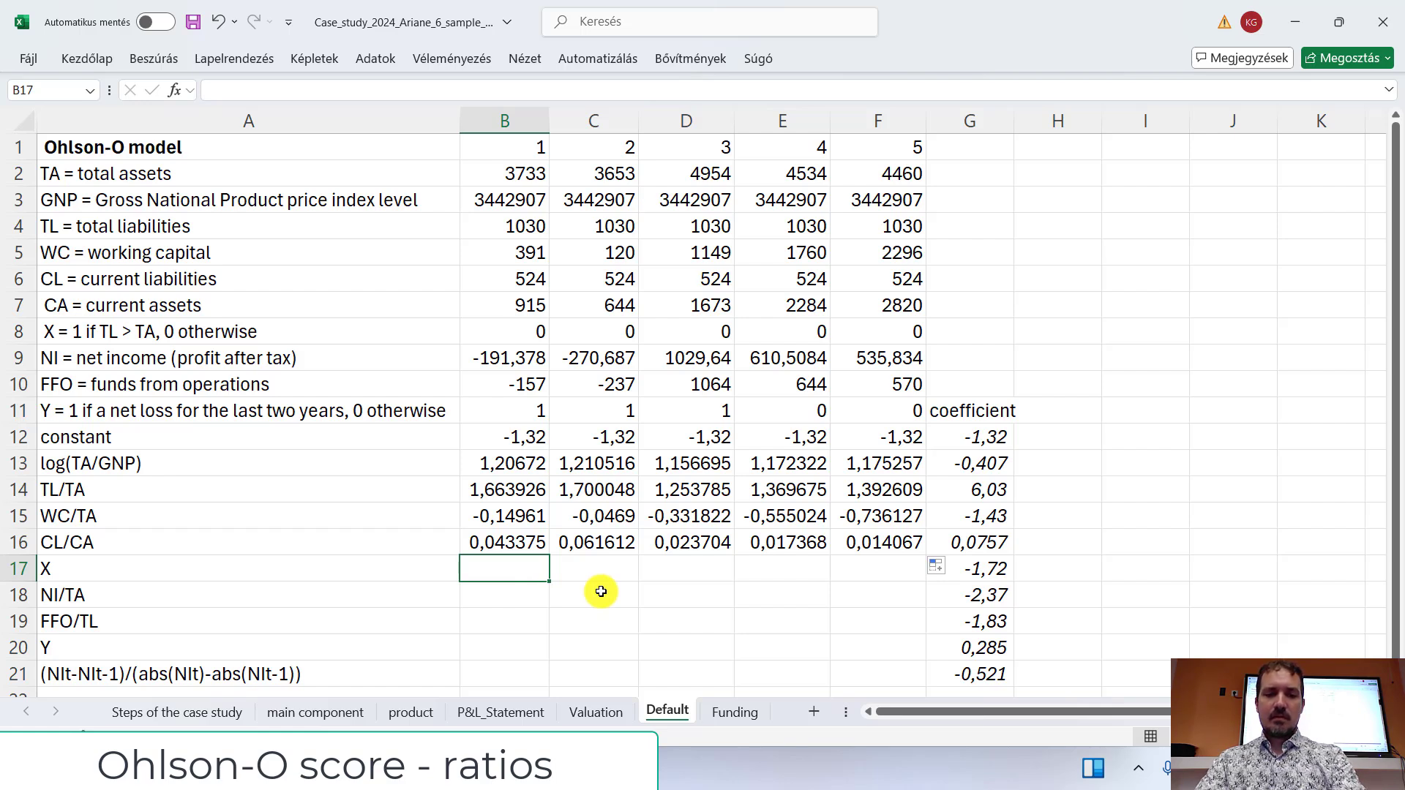
{"action": "type", "text": "="}
{"action": "left_click", "coordinate": [504, 320]}
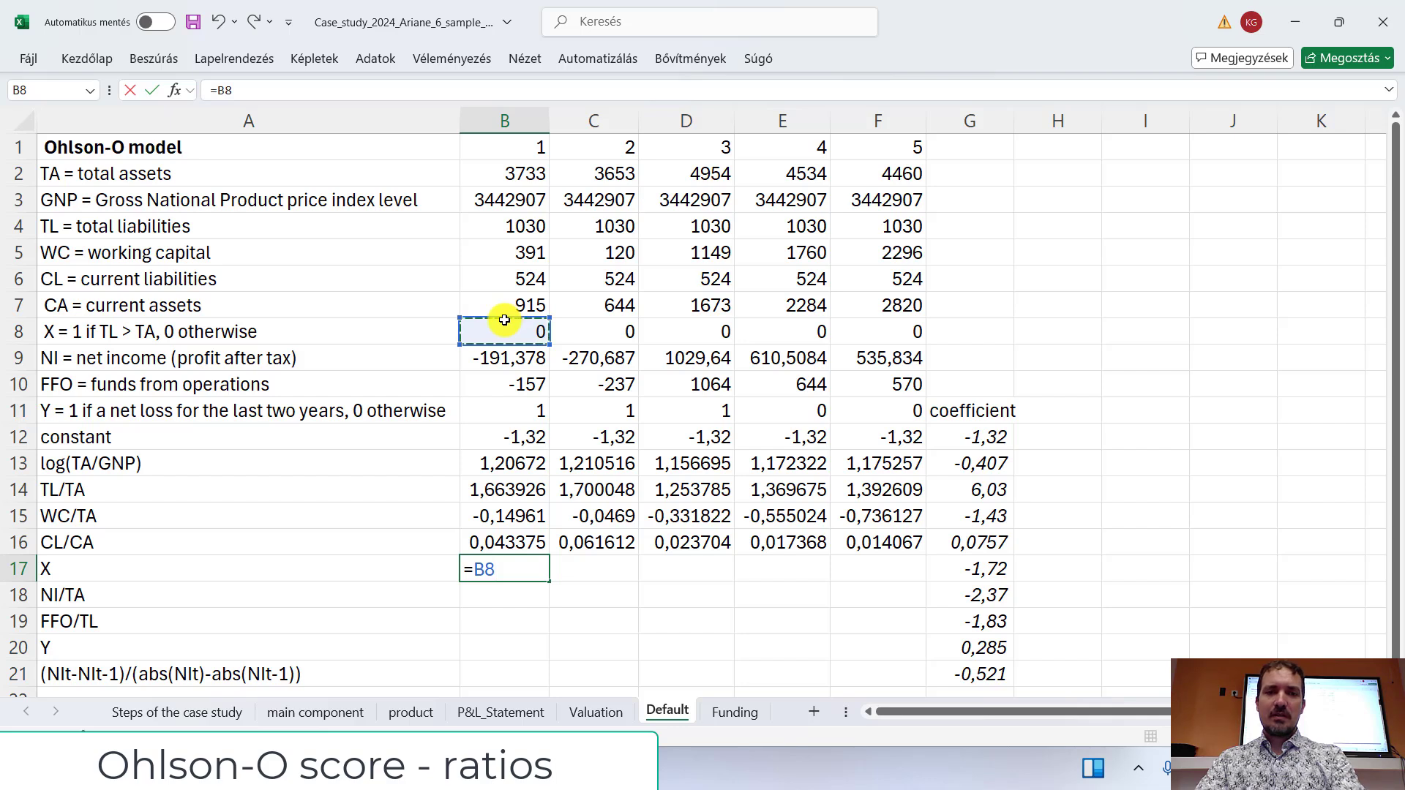
{"action": "key", "text": "Return"}
{"action": "left_click", "coordinate": [518, 571]}
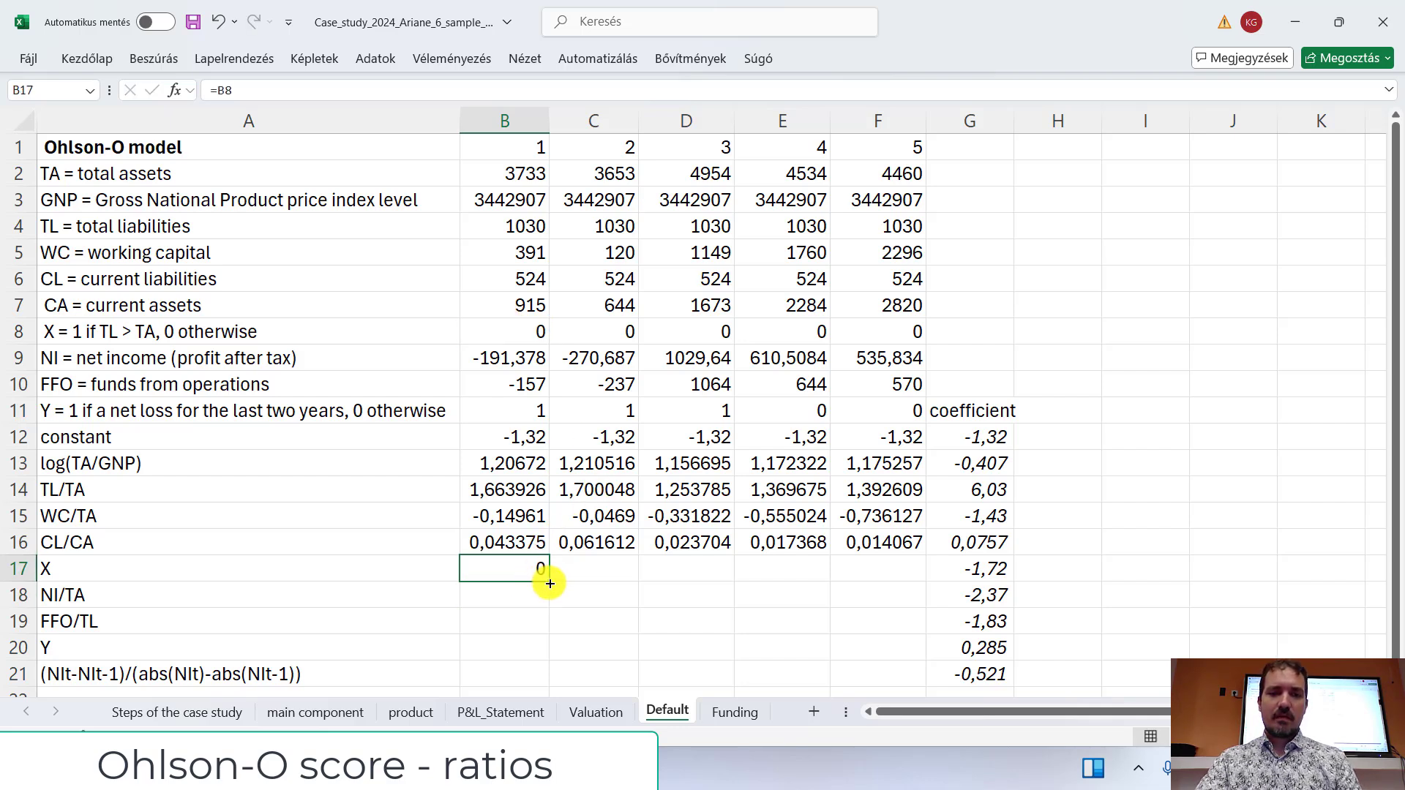
{"action": "left_click_drag", "start_coordinate": [548, 580], "coordinate": [904, 596]}
Step: Calculate the weighted NI/TA in B18 with =(B9/B2)*$G$18 and copy the formula across to F18
{"action": "left_click", "coordinate": [468, 592]}
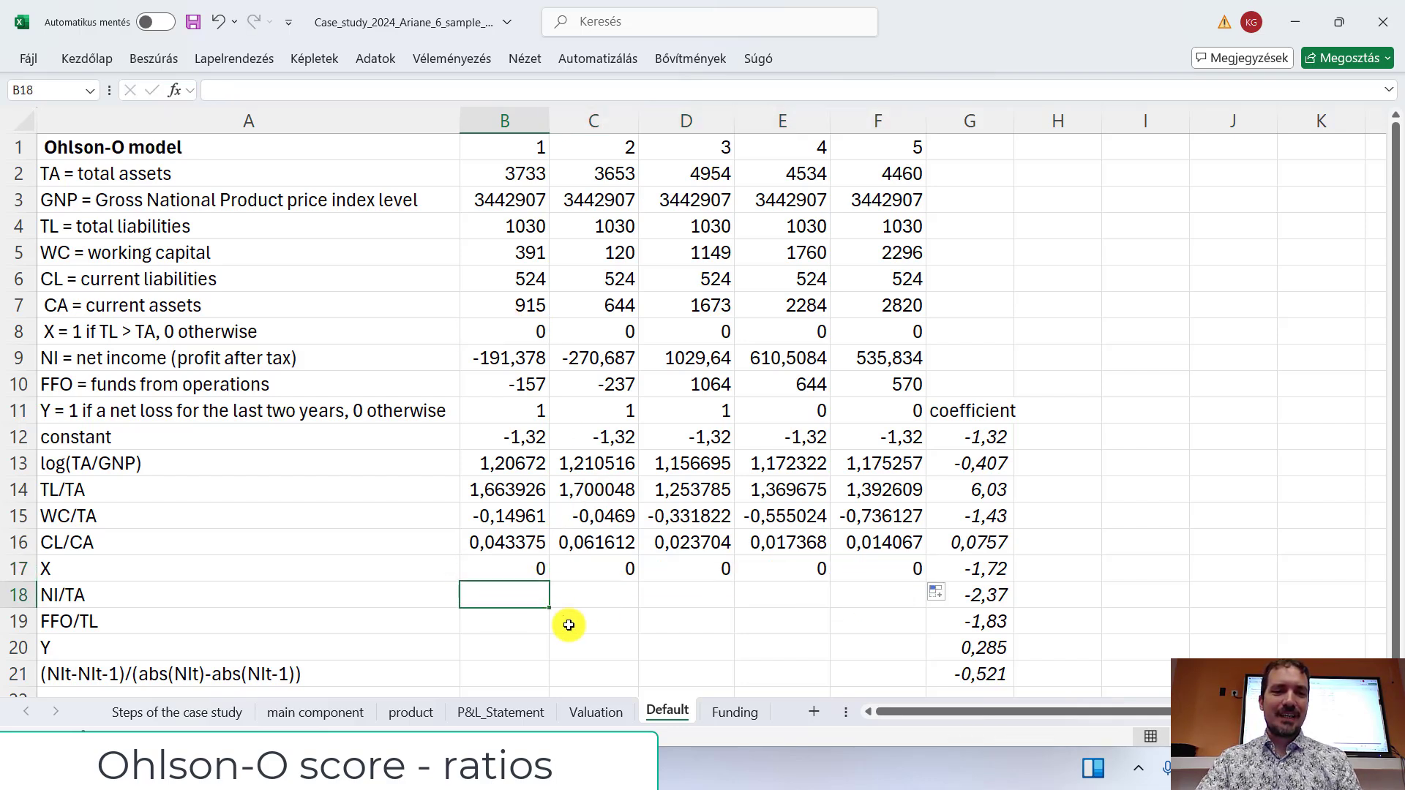
{"action": "type", "text": "=("}
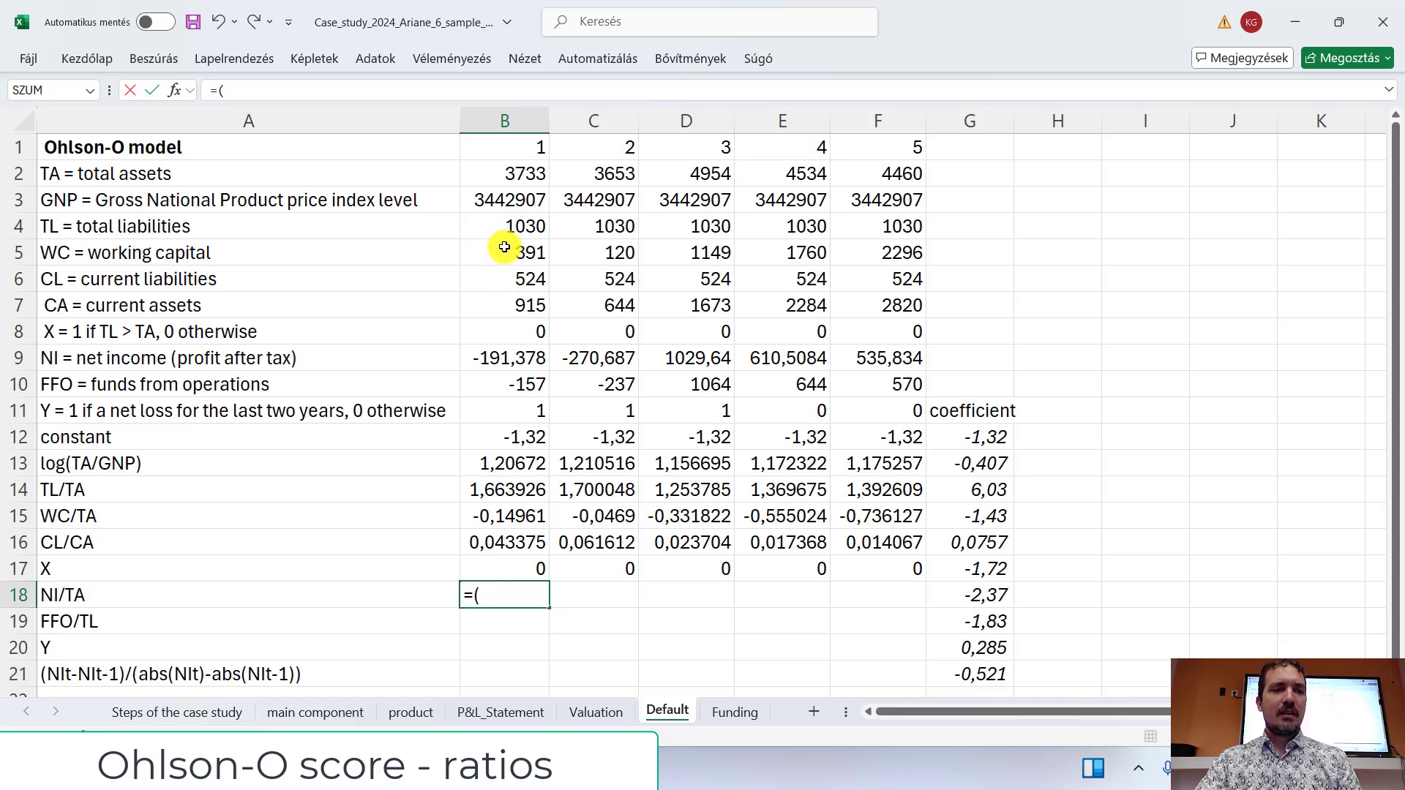
{"action": "left_click", "coordinate": [500, 357]}
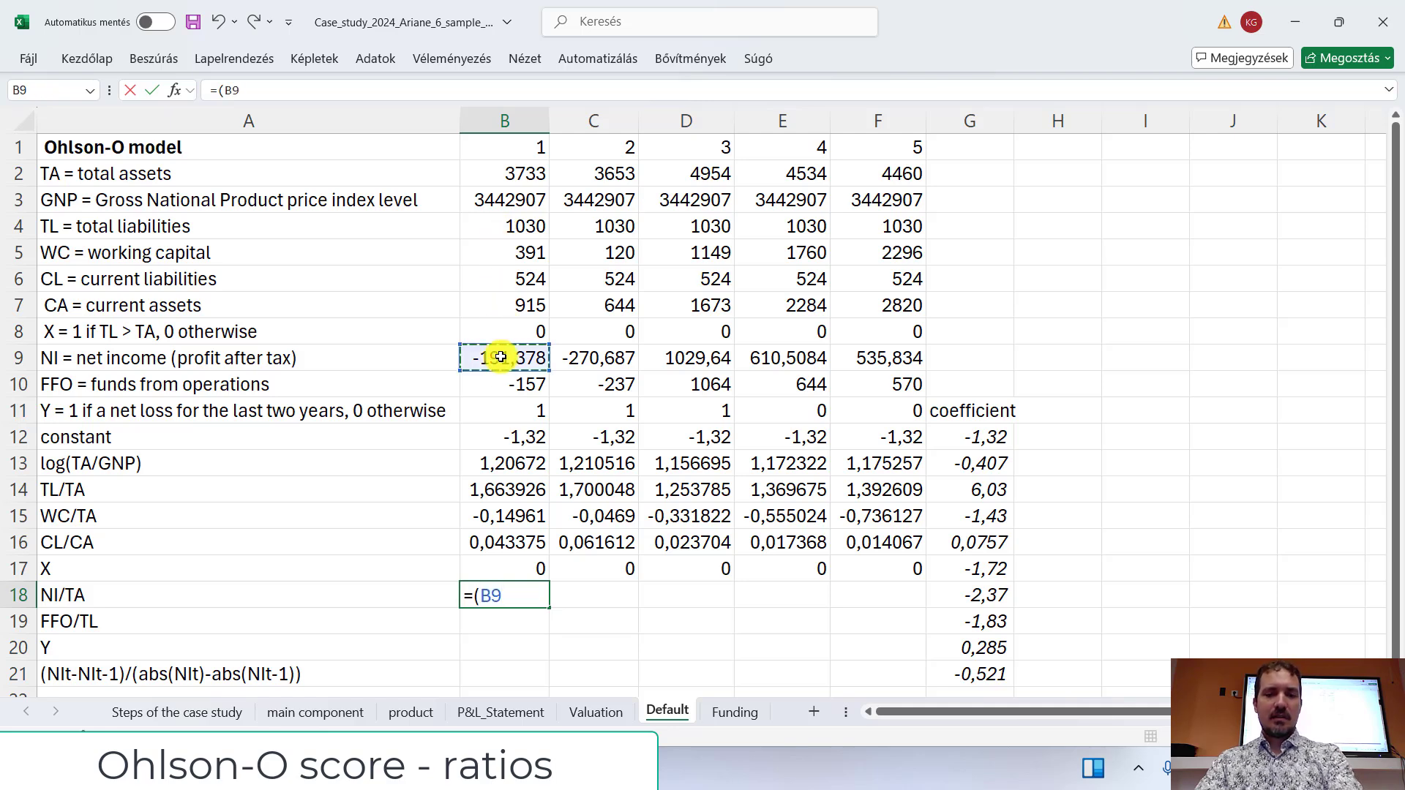
{"action": "type", "text": "/"}
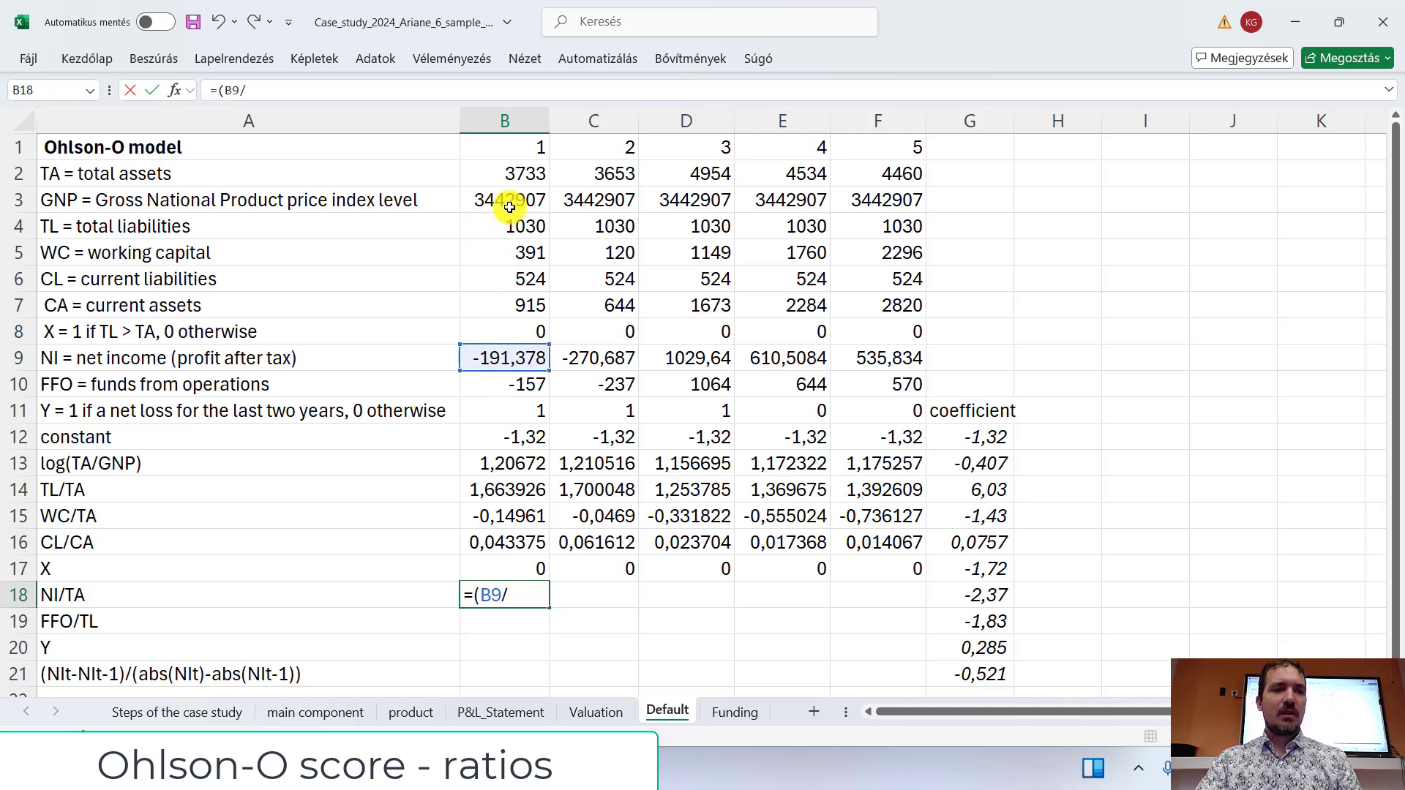
{"action": "left_click", "coordinate": [516, 174]}
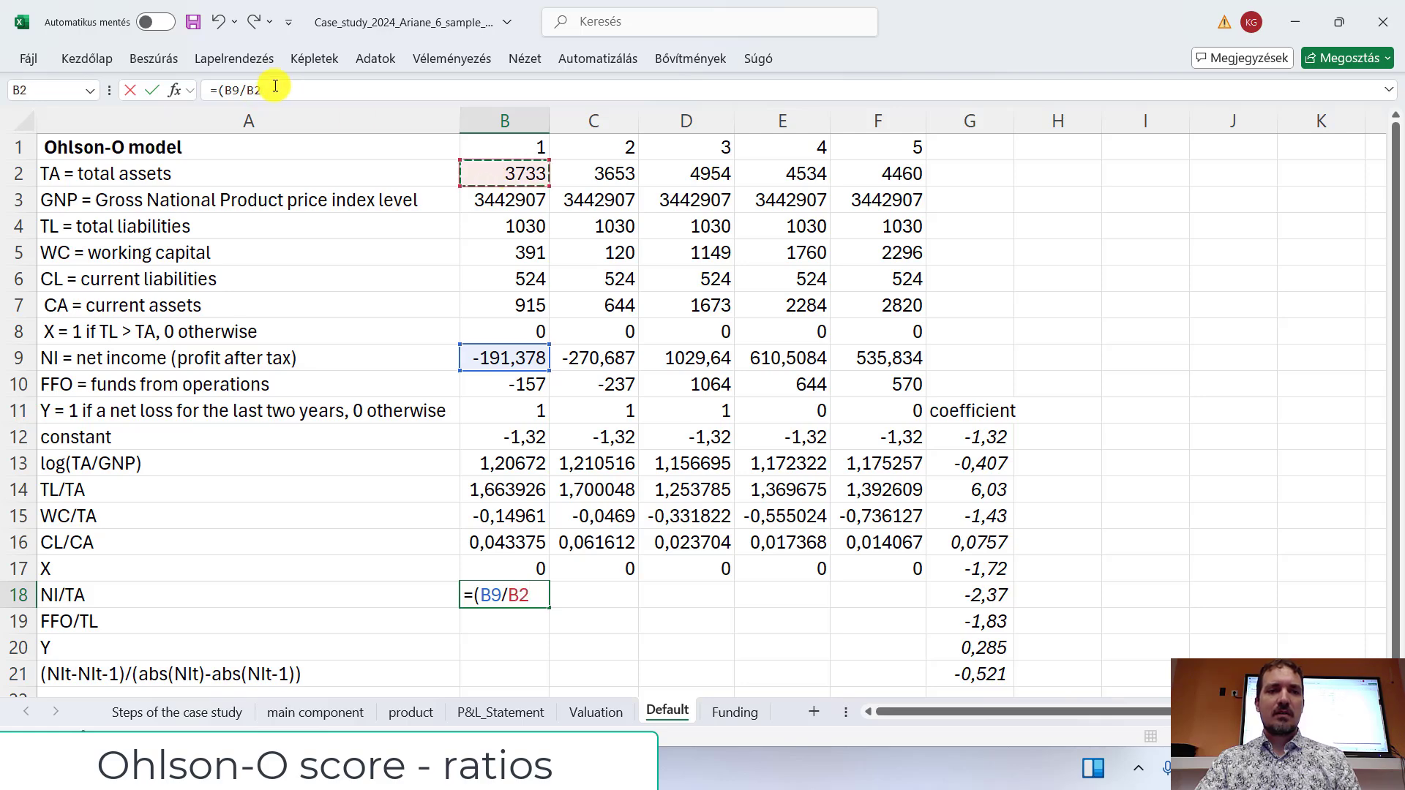
{"action": "type", "text": ")*"}
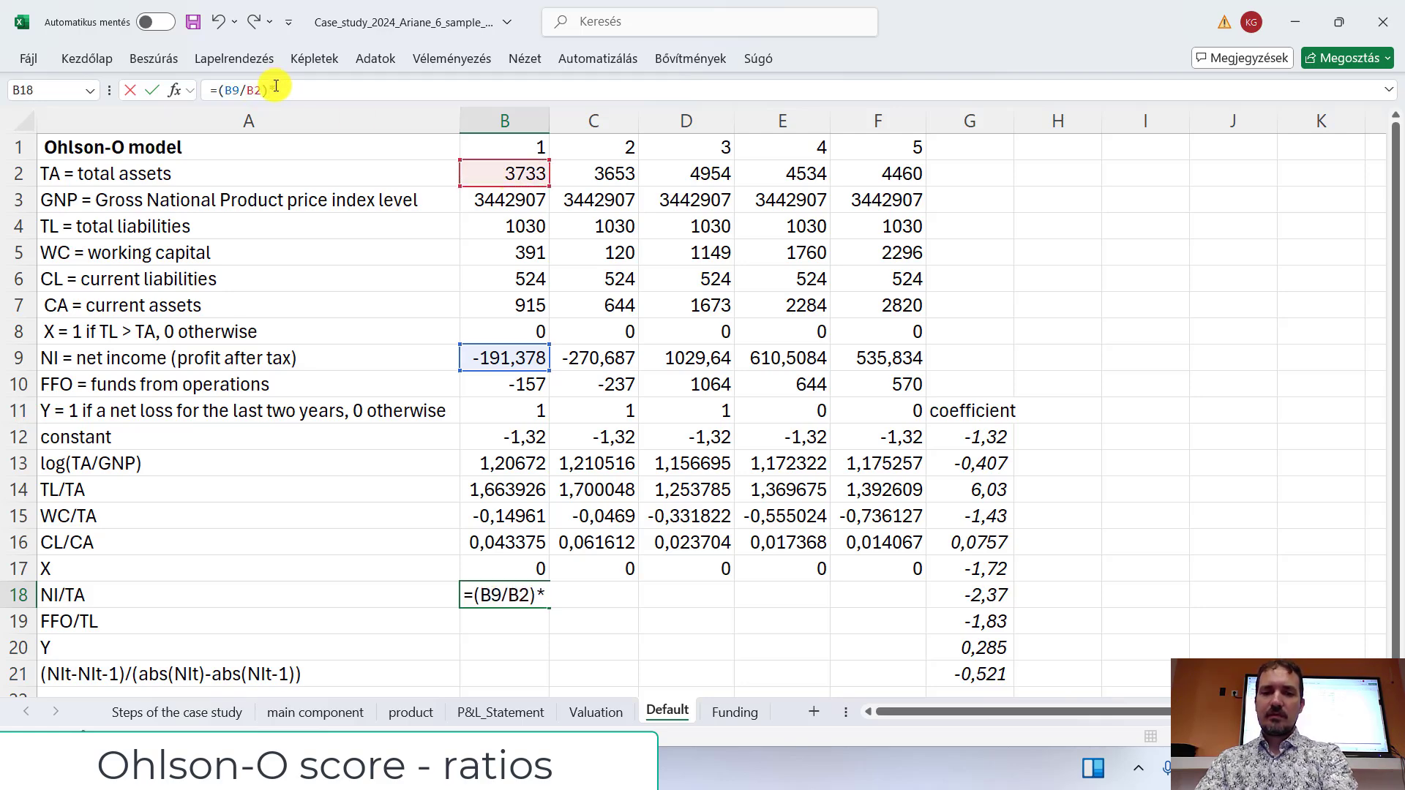
{"action": "left_click", "coordinate": [940, 593]}
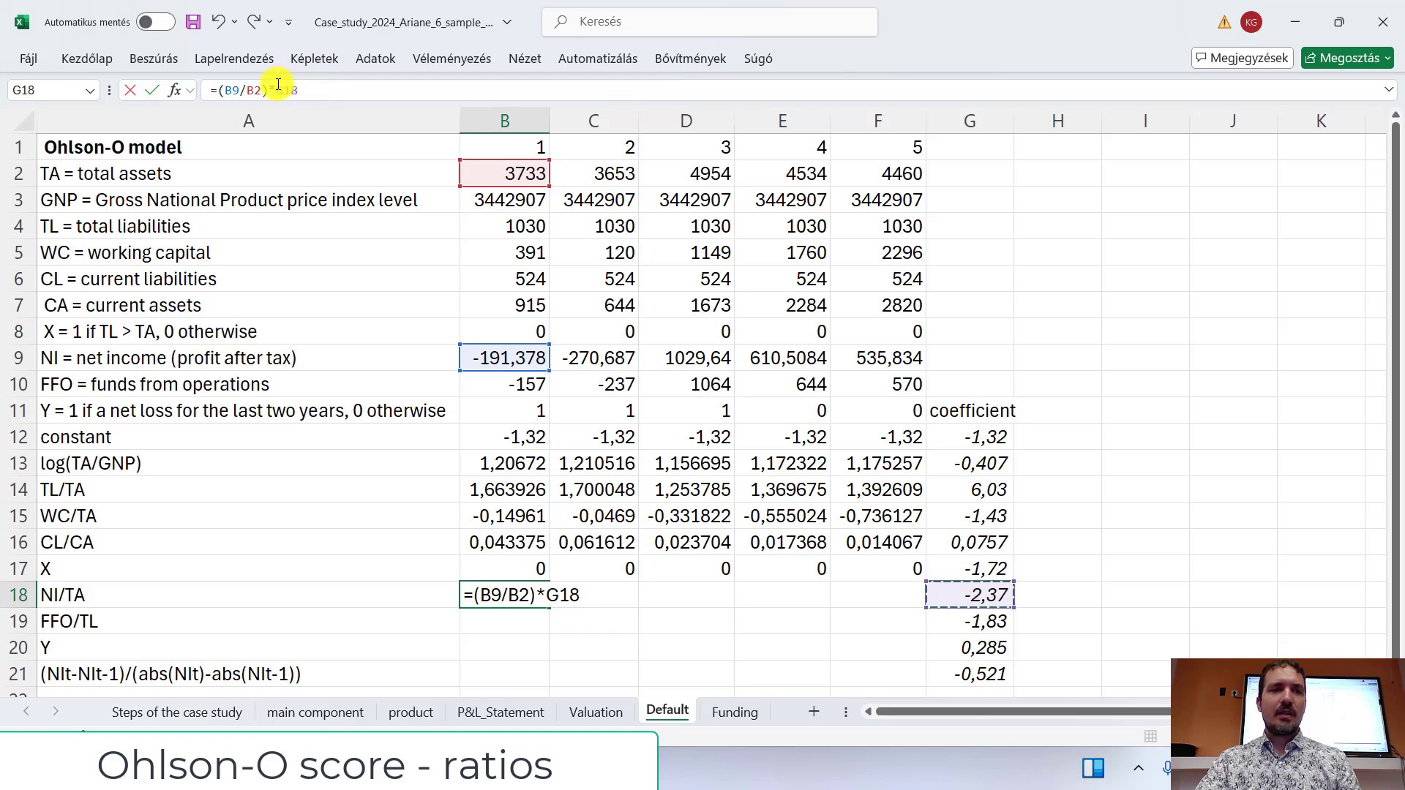
{"action": "key", "text": "Return"}
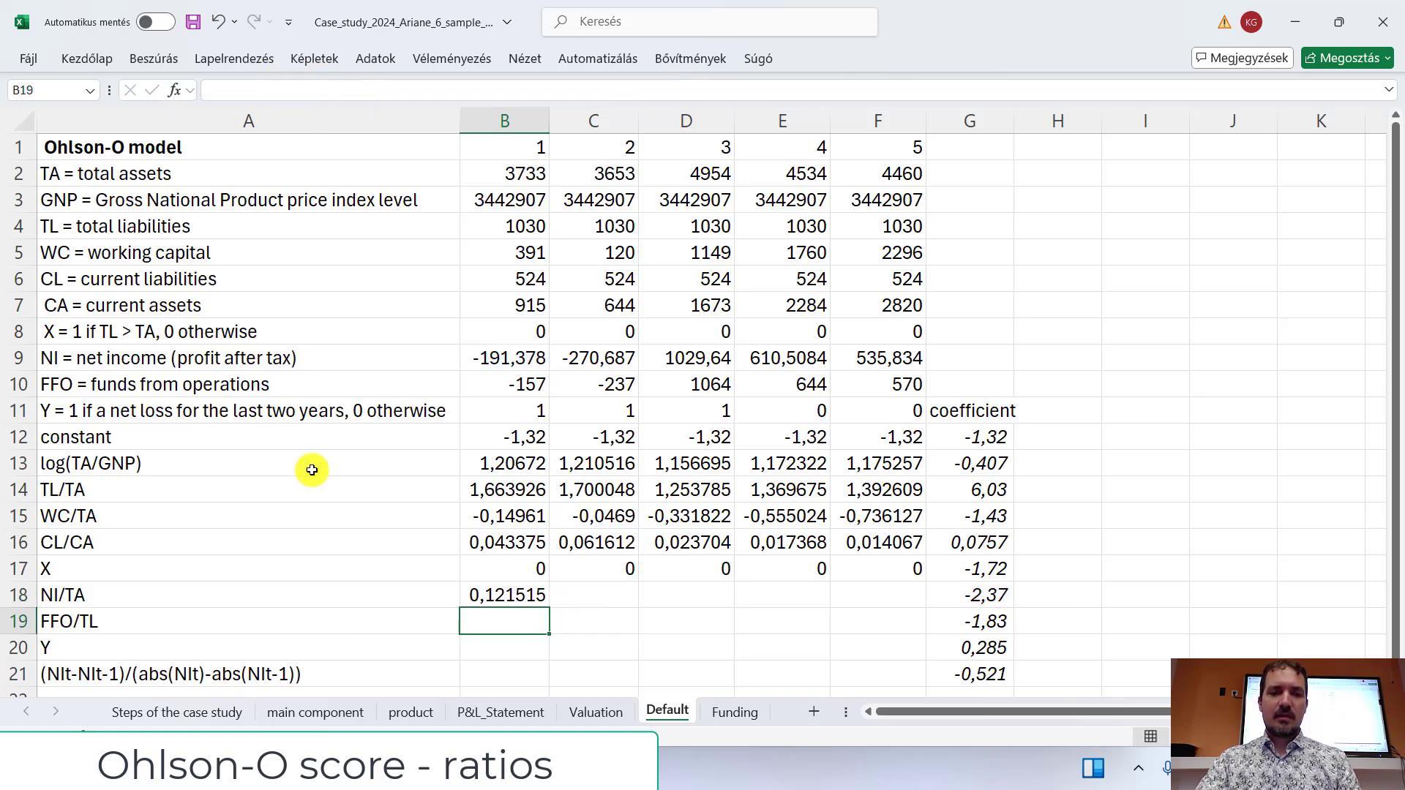
{"action": "left_click", "coordinate": [486, 593]}
{"action": "left_click_drag", "start_coordinate": [549, 607], "coordinate": [841, 605]}
Step: Calculate the weighted FFO/TL in B19 with =(B10/B4)*$G$19 and copy the formula across to F19
{"action": "left_click", "coordinate": [486, 621]}
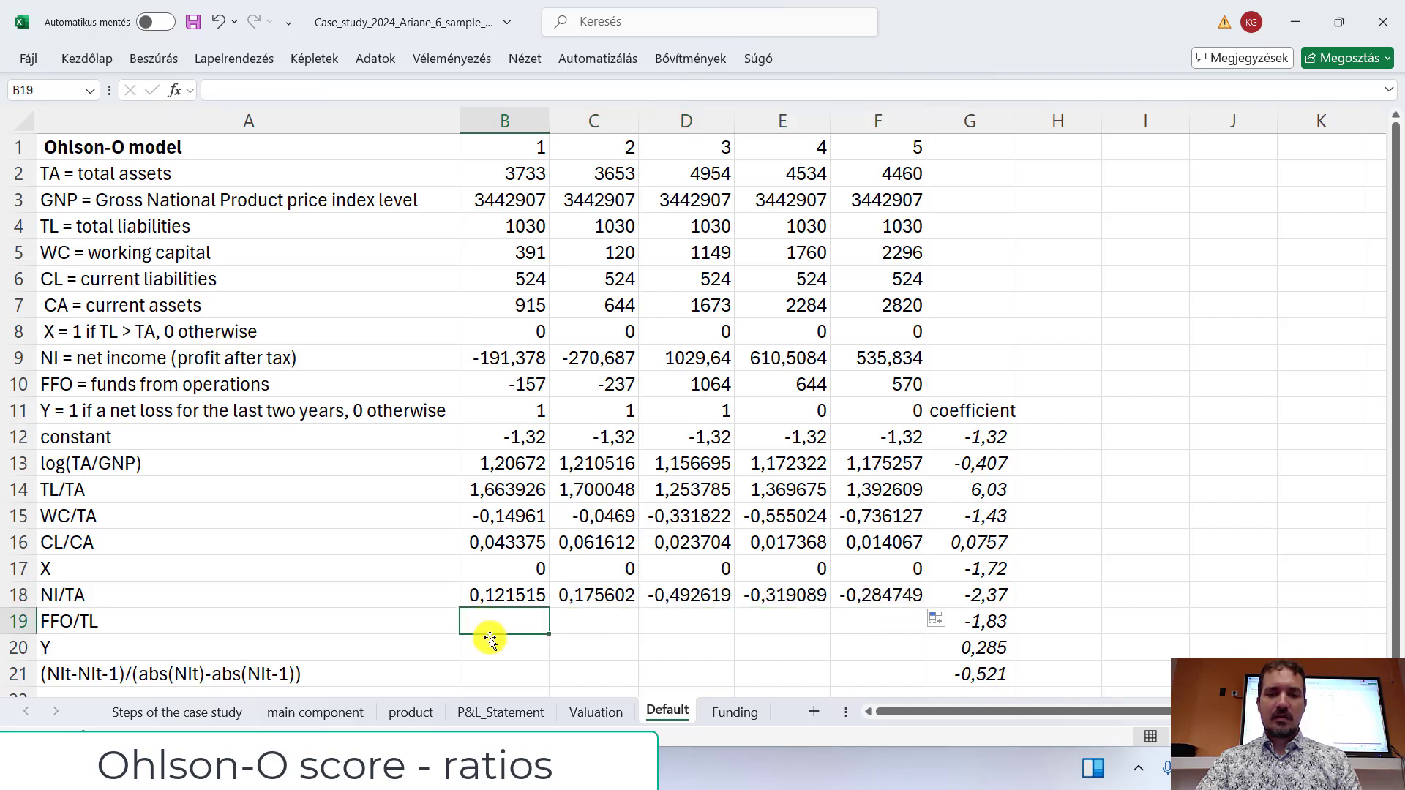
{"action": "type", "text": "="}
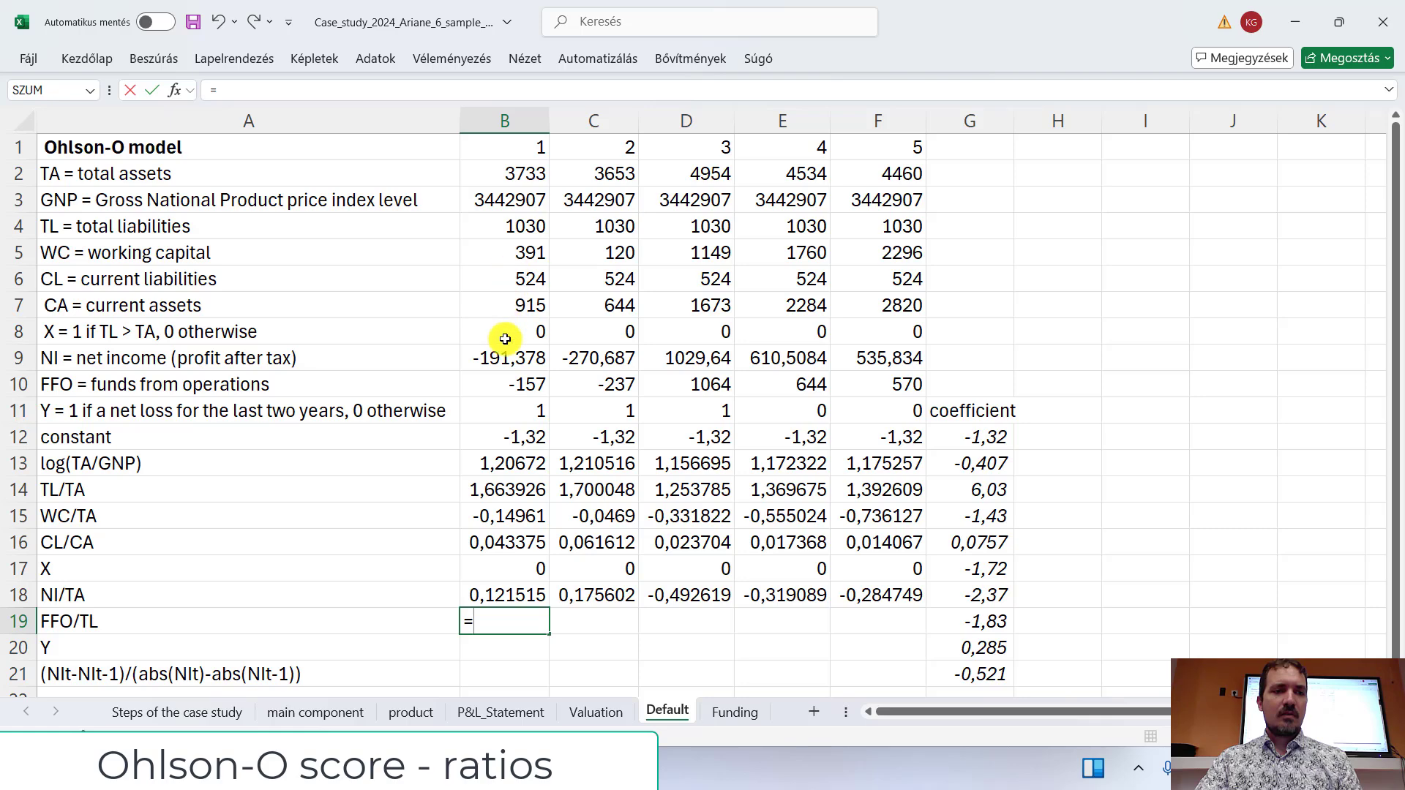
{"action": "left_click", "coordinate": [508, 378]}
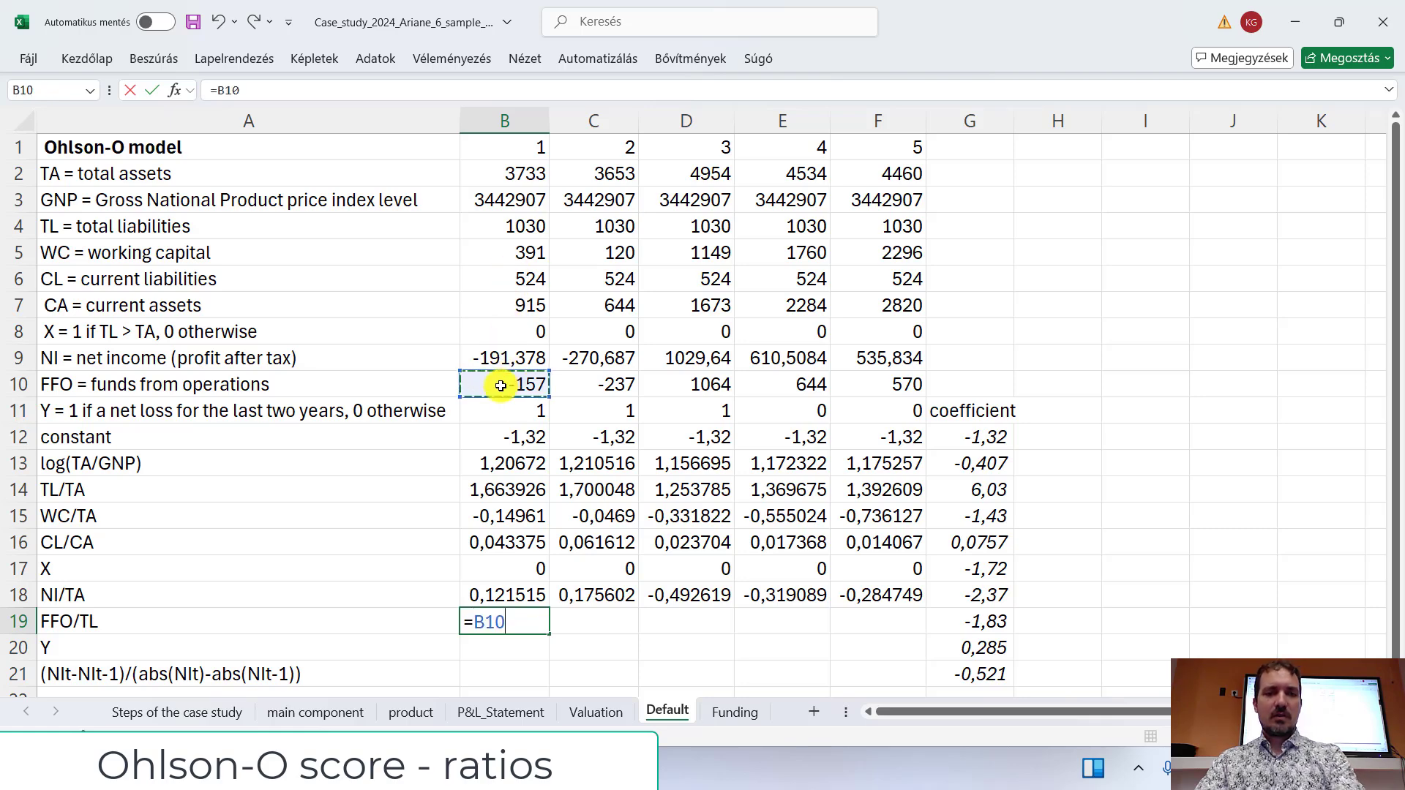
{"action": "left_click", "coordinate": [218, 90]}
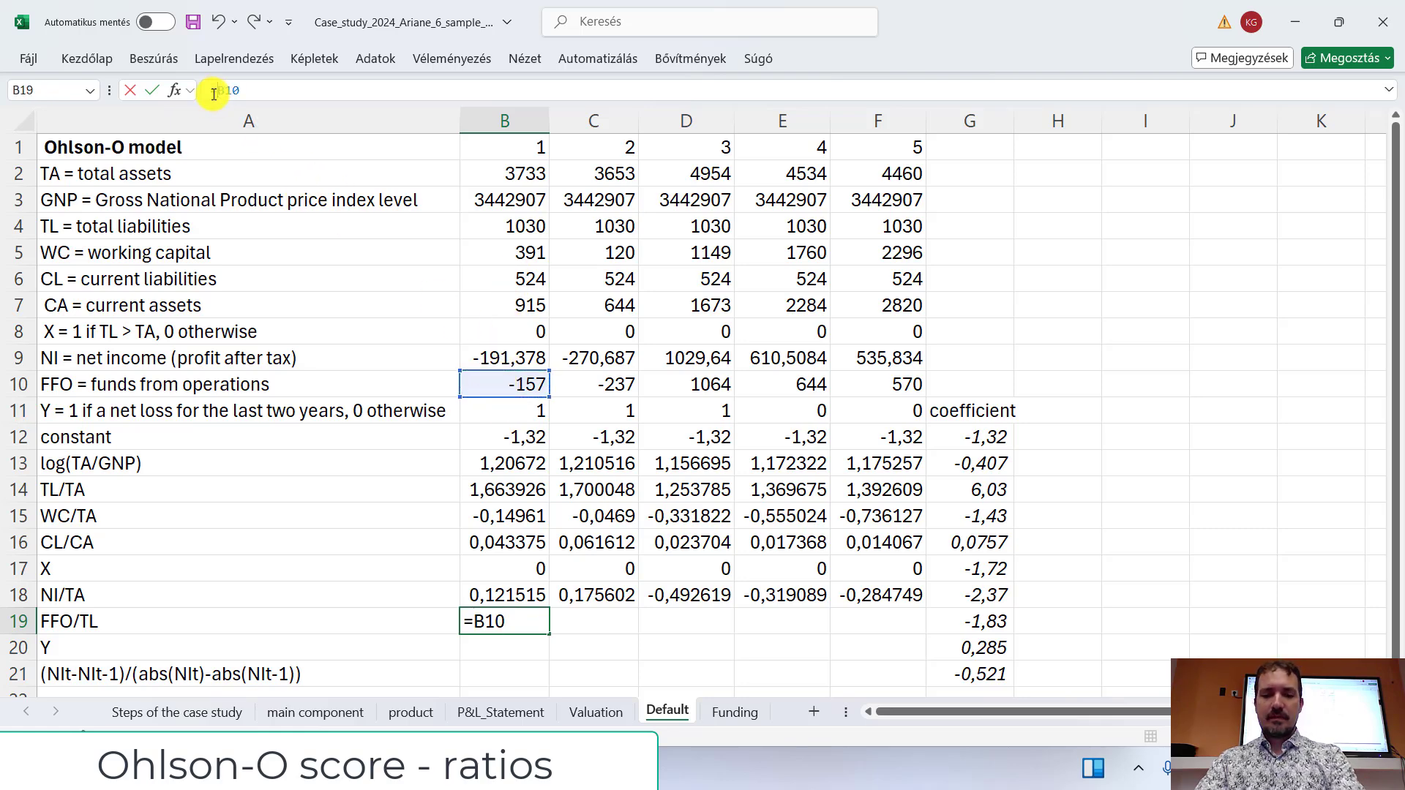
{"action": "type", "text": "("}
{"action": "left_click", "coordinate": [284, 95]}
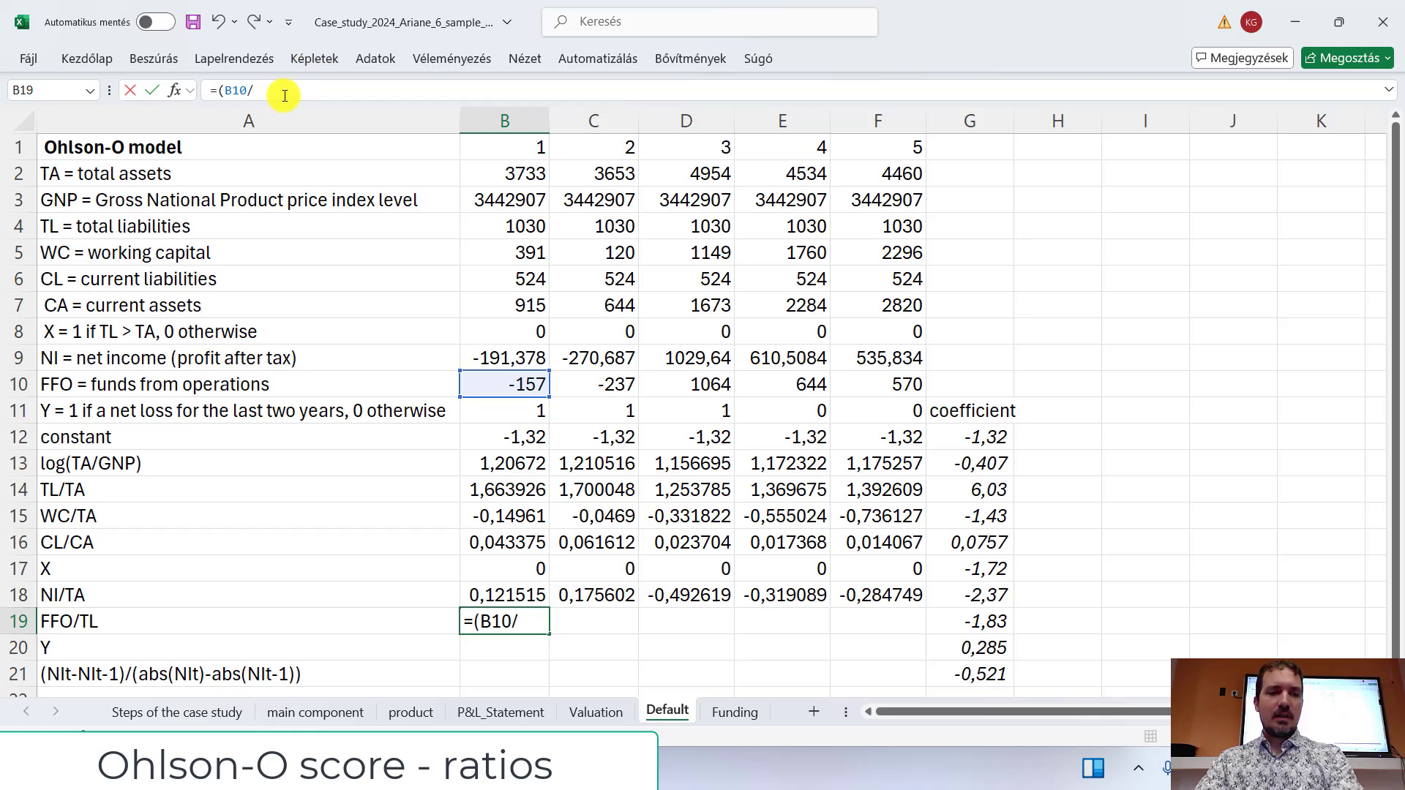
{"action": "type", "text": "/"}
{"action": "left_click", "coordinate": [526, 227]}
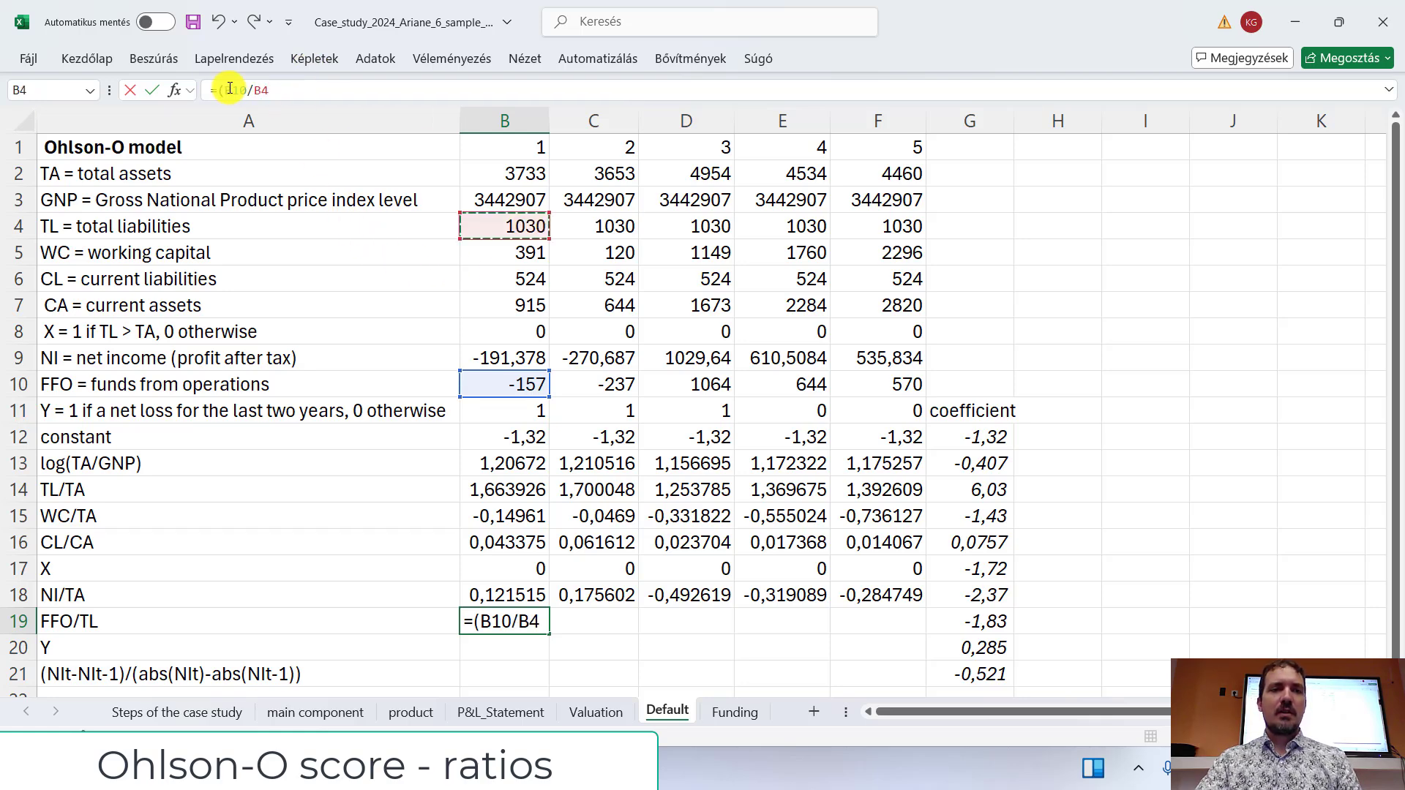
{"action": "left_click", "coordinate": [318, 92]}
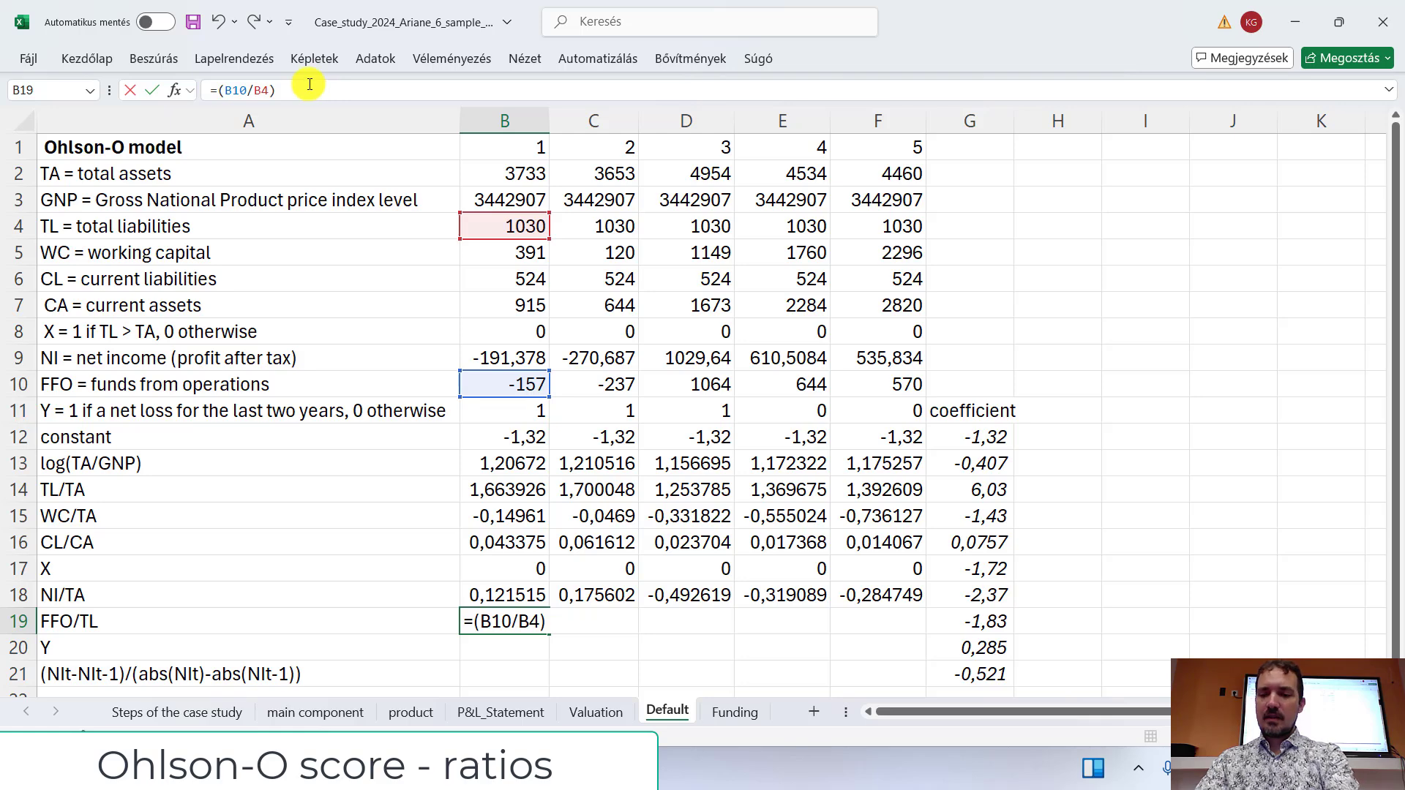
{"action": "type", "text": "*"}
{"action": "left_click", "coordinate": [944, 624]}
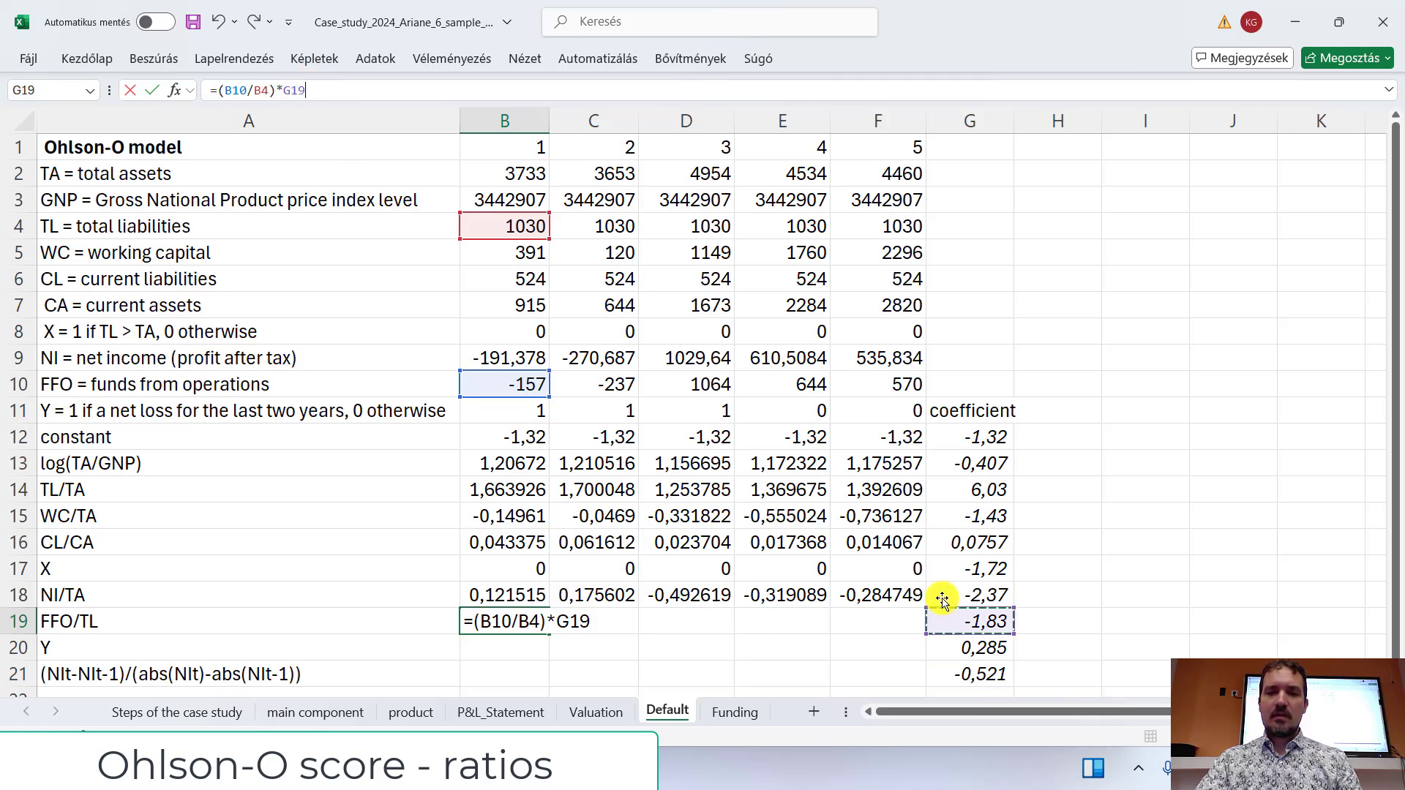
{"action": "double_click", "coordinate": [291, 91]}
{"action": "key", "text": "F4"}
{"action": "key", "text": "Return"}
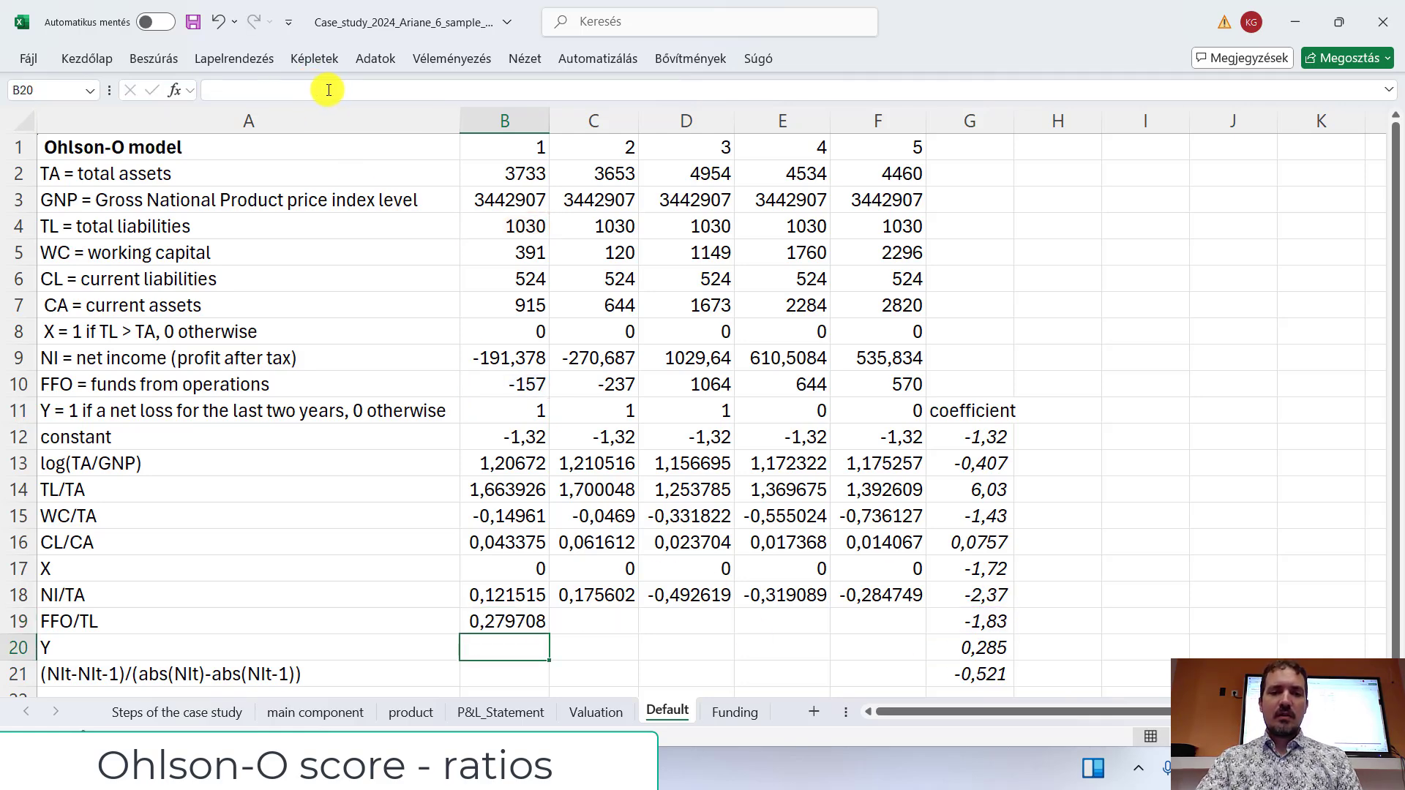
{"action": "left_click", "coordinate": [511, 621]}
{"action": "left_click_drag", "start_coordinate": [550, 633], "coordinate": [933, 658]}
Step: Calculate the weighted Y in B20 with =B11*$G$20 and copy the formula across to F20
{"action": "left_click", "coordinate": [489, 659]}
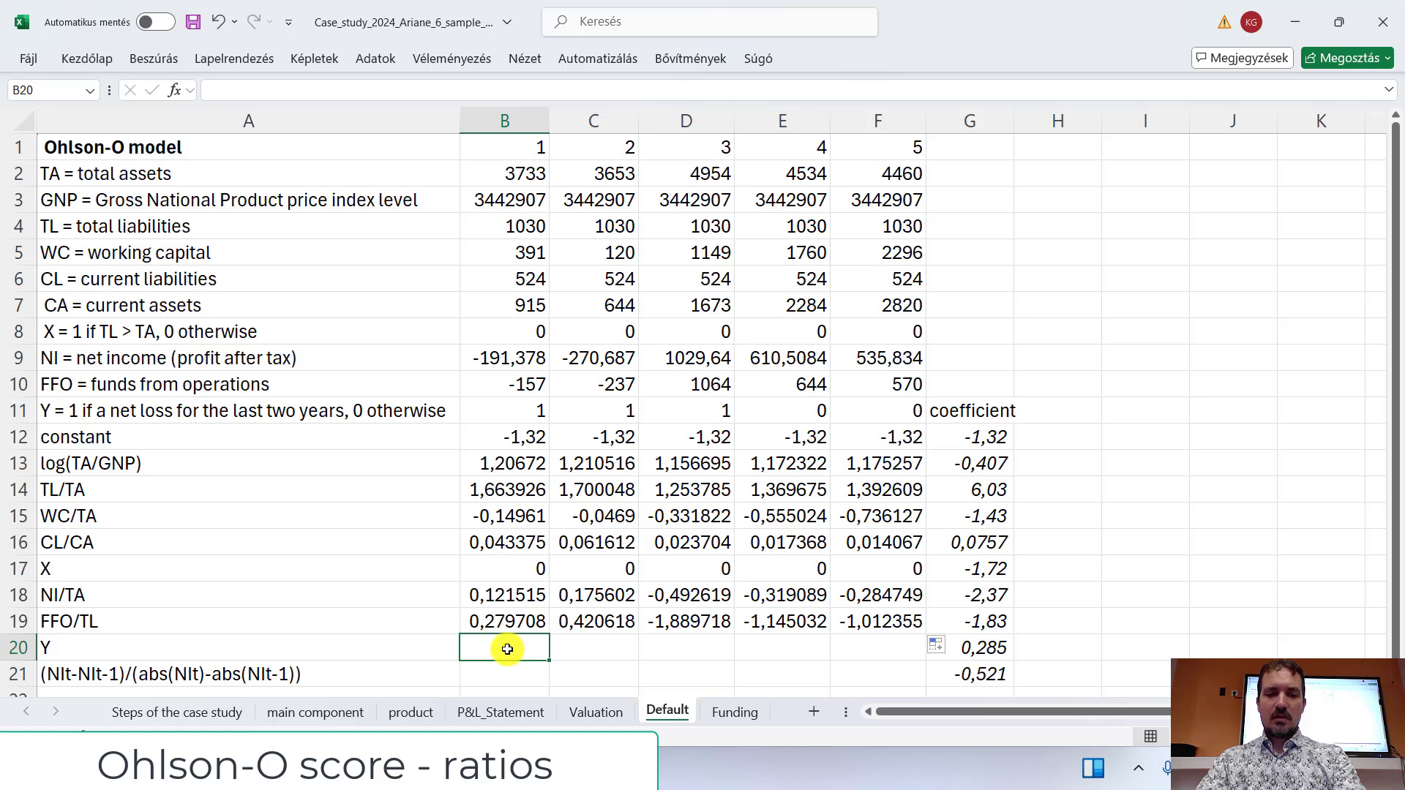
{"action": "type", "text": "="}
{"action": "left_click", "coordinate": [519, 409]}
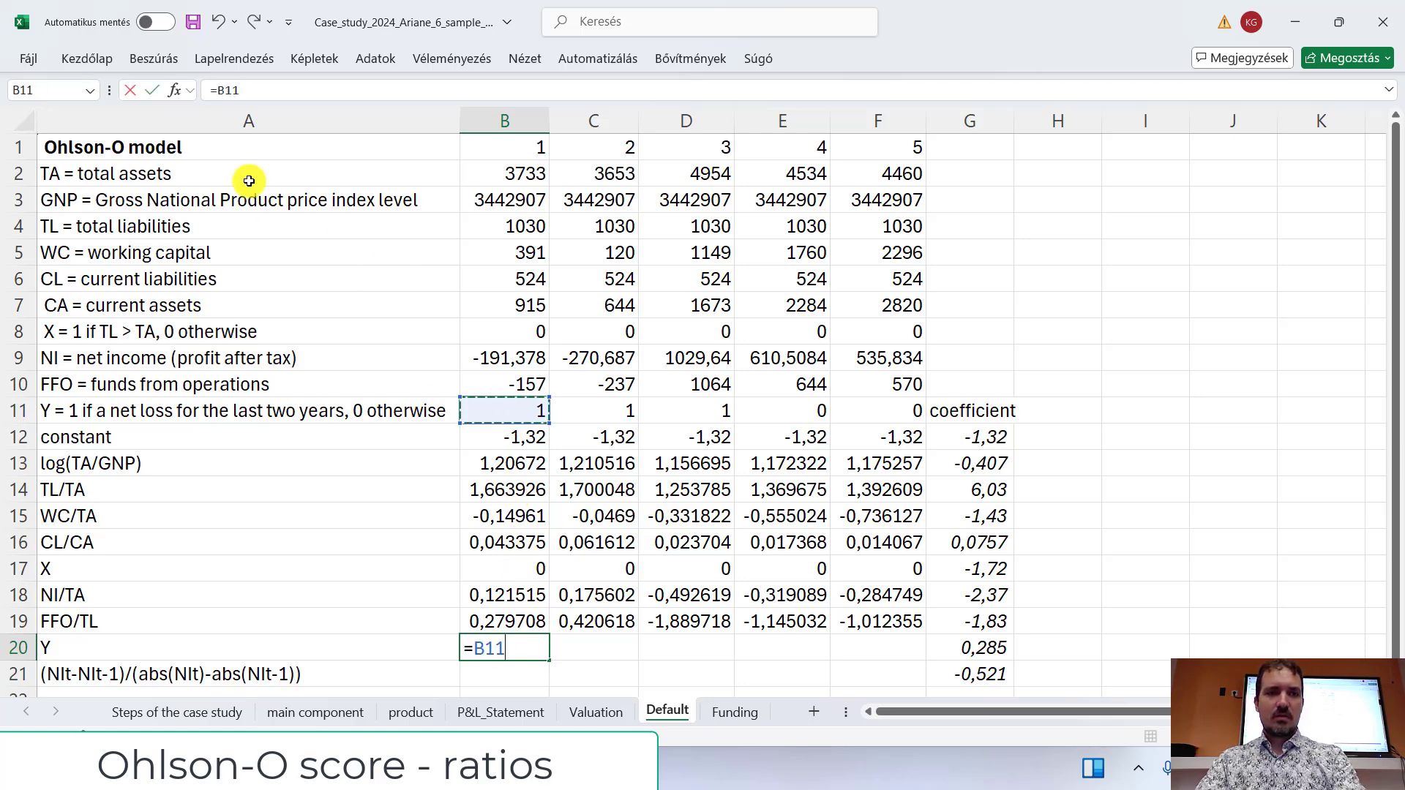
{"action": "left_click", "coordinate": [216, 89]}
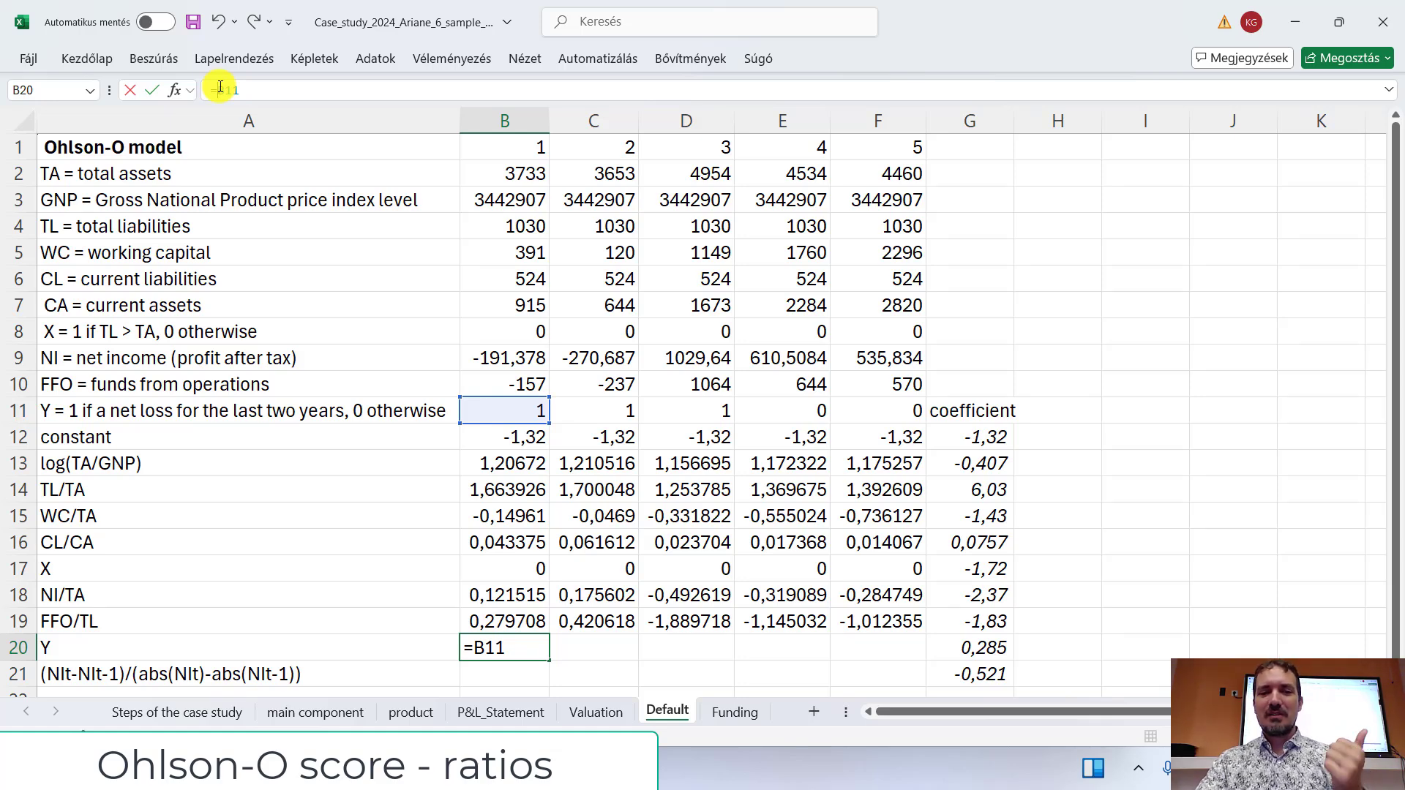
{"action": "left_click", "coordinate": [219, 90]}
{"action": "type", "text": "("}
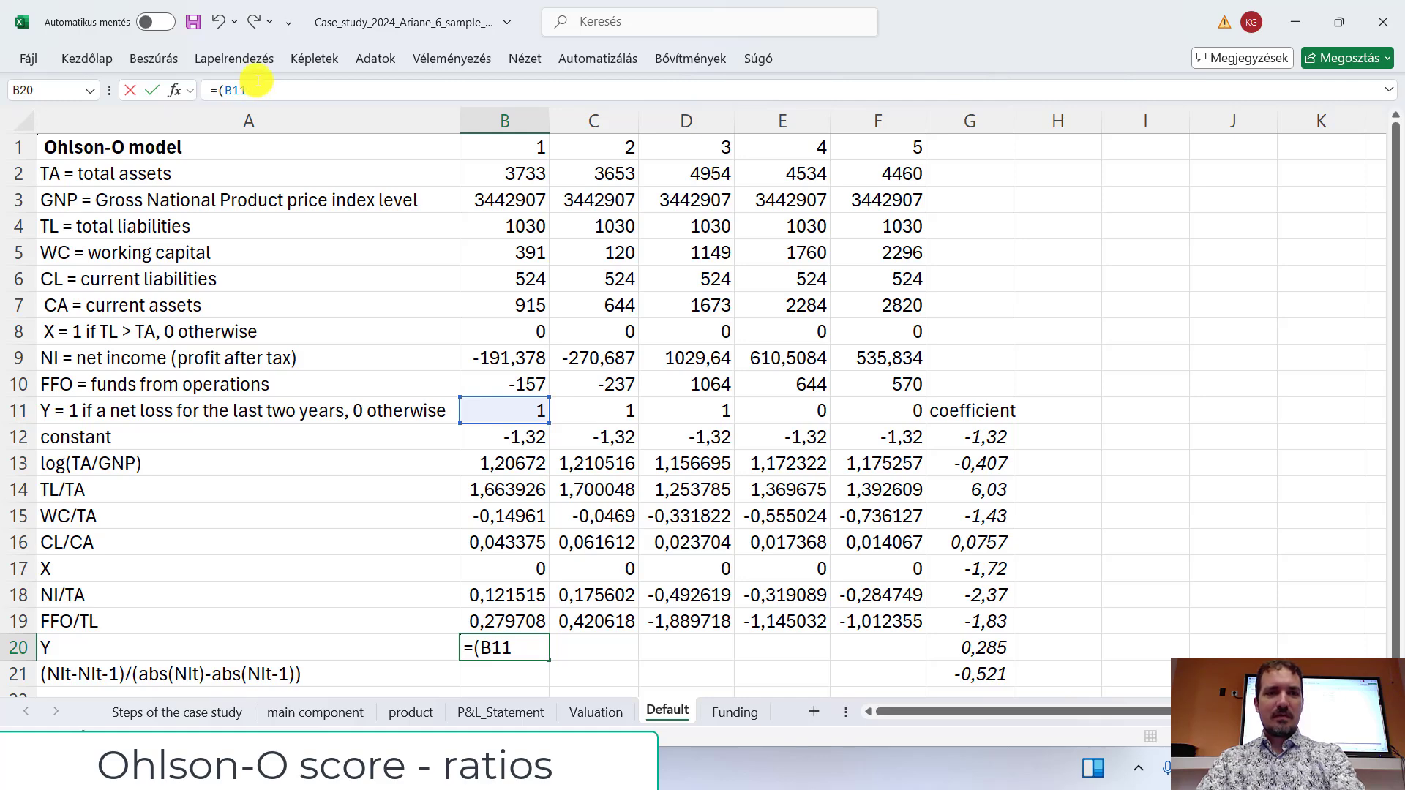
{"action": "key", "text": "BackSpace"}
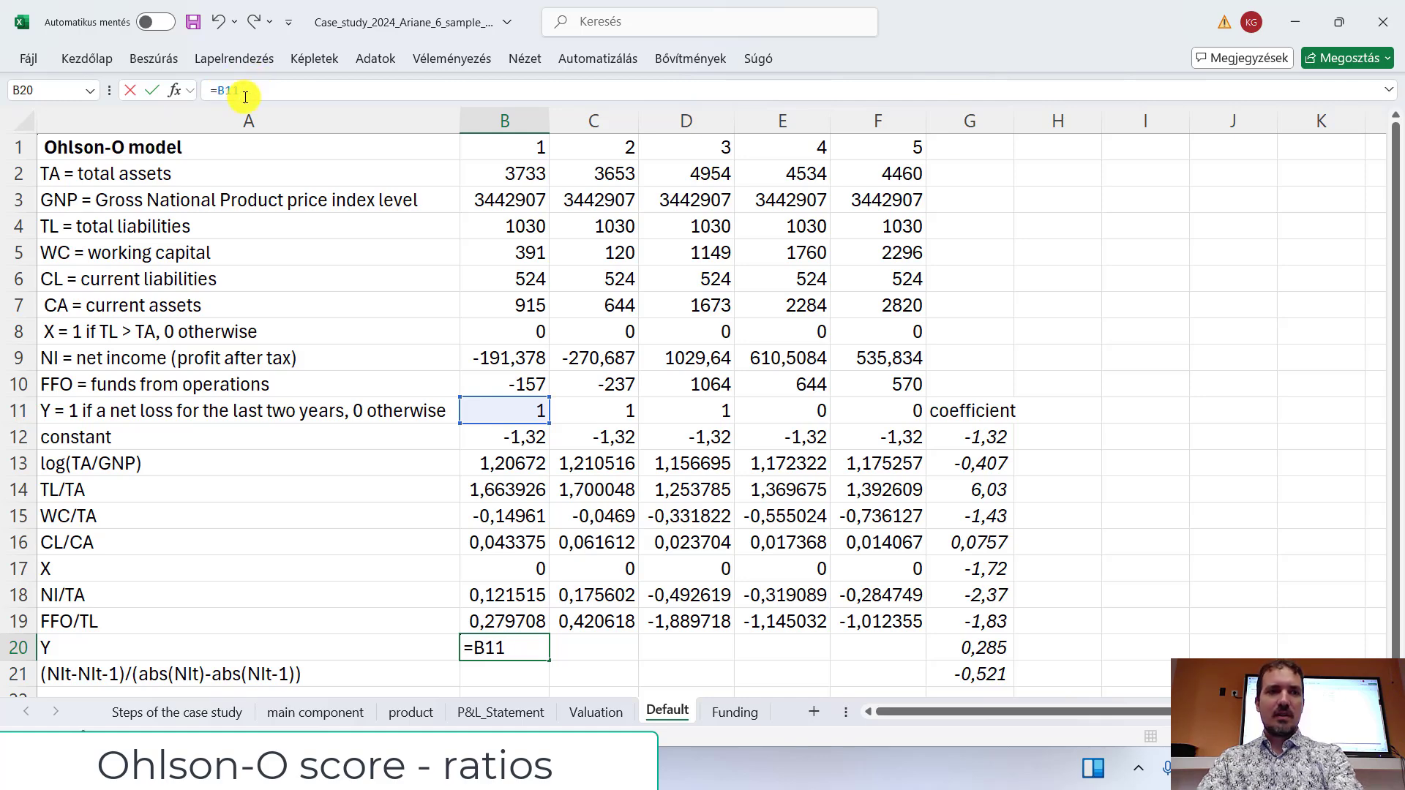
{"action": "type", "text": "*"}
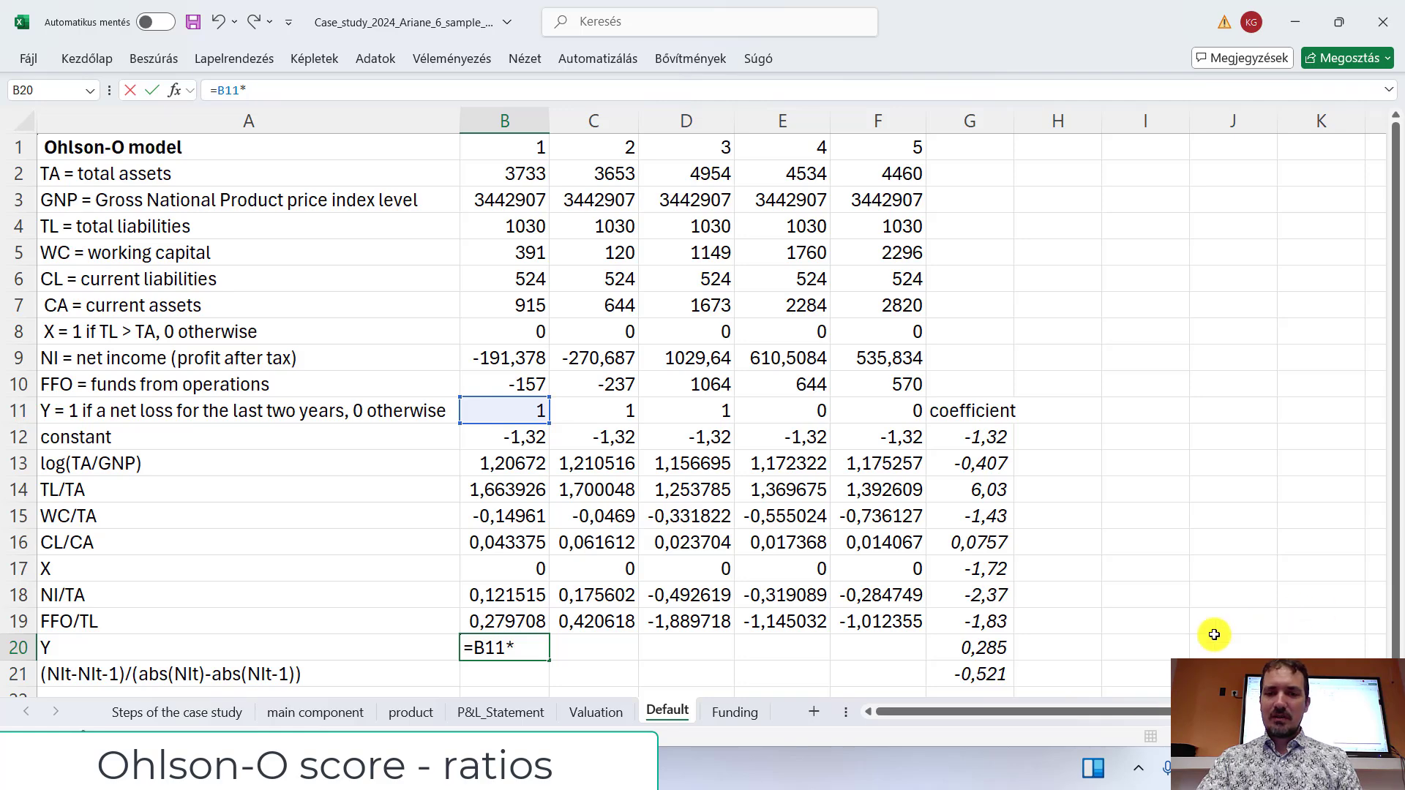
{"action": "left_click", "coordinate": [981, 649]}
{"action": "left_click_drag", "start_coordinate": [247, 90], "coordinate": [337, 92]}
{"action": "key", "text": "F4"}
{"action": "key", "text": "Return"}
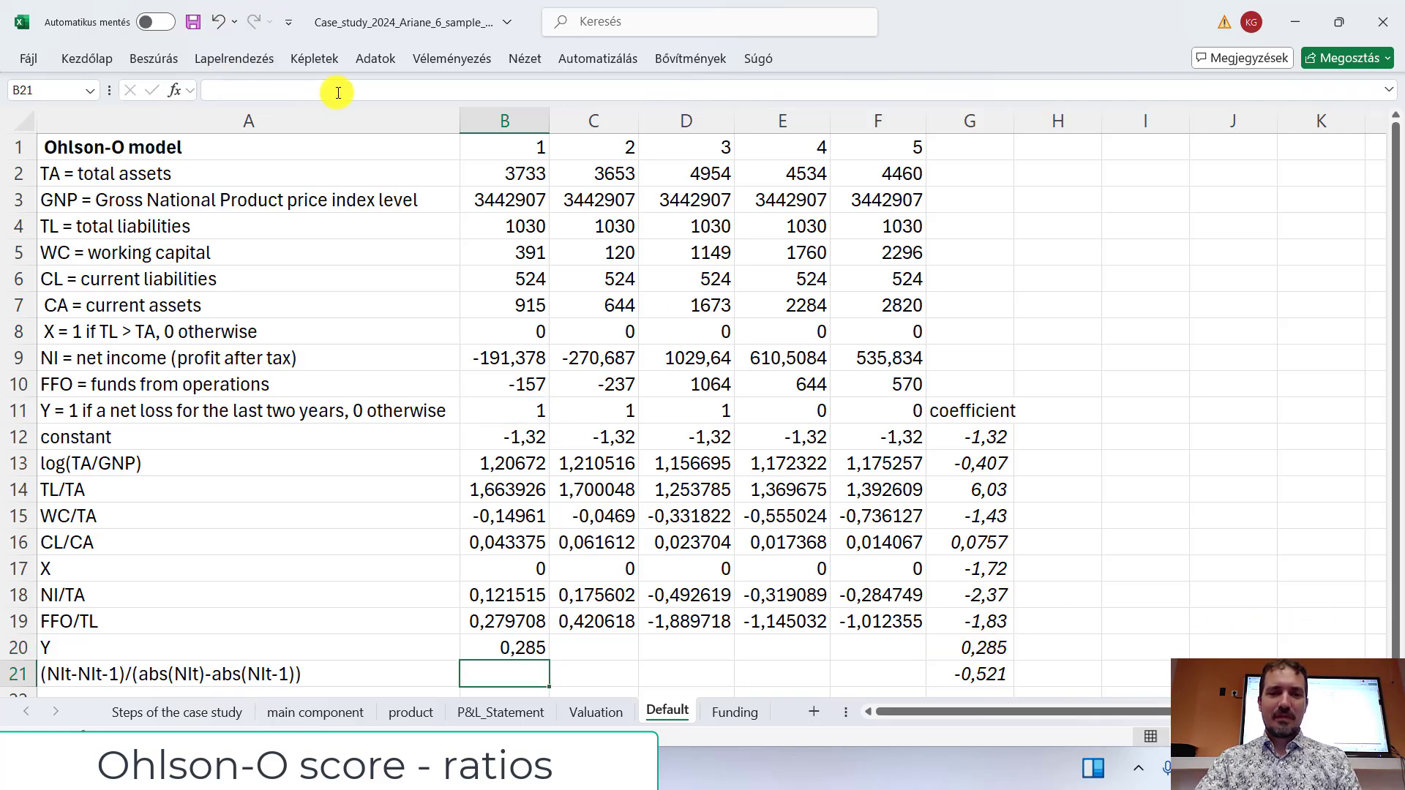
{"action": "left_click", "coordinate": [484, 654]}
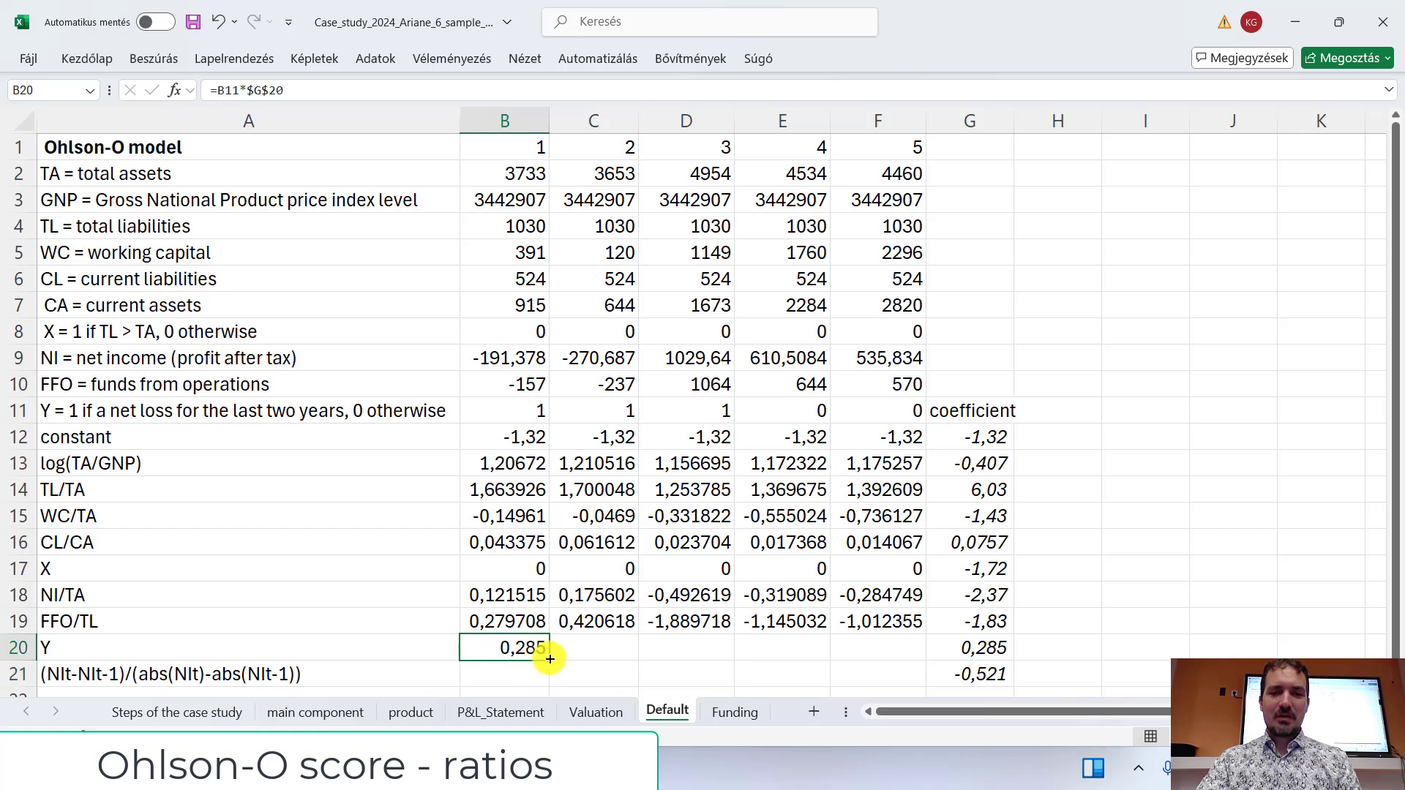
{"action": "left_click_drag", "start_coordinate": [550, 658], "coordinate": [885, 660]}
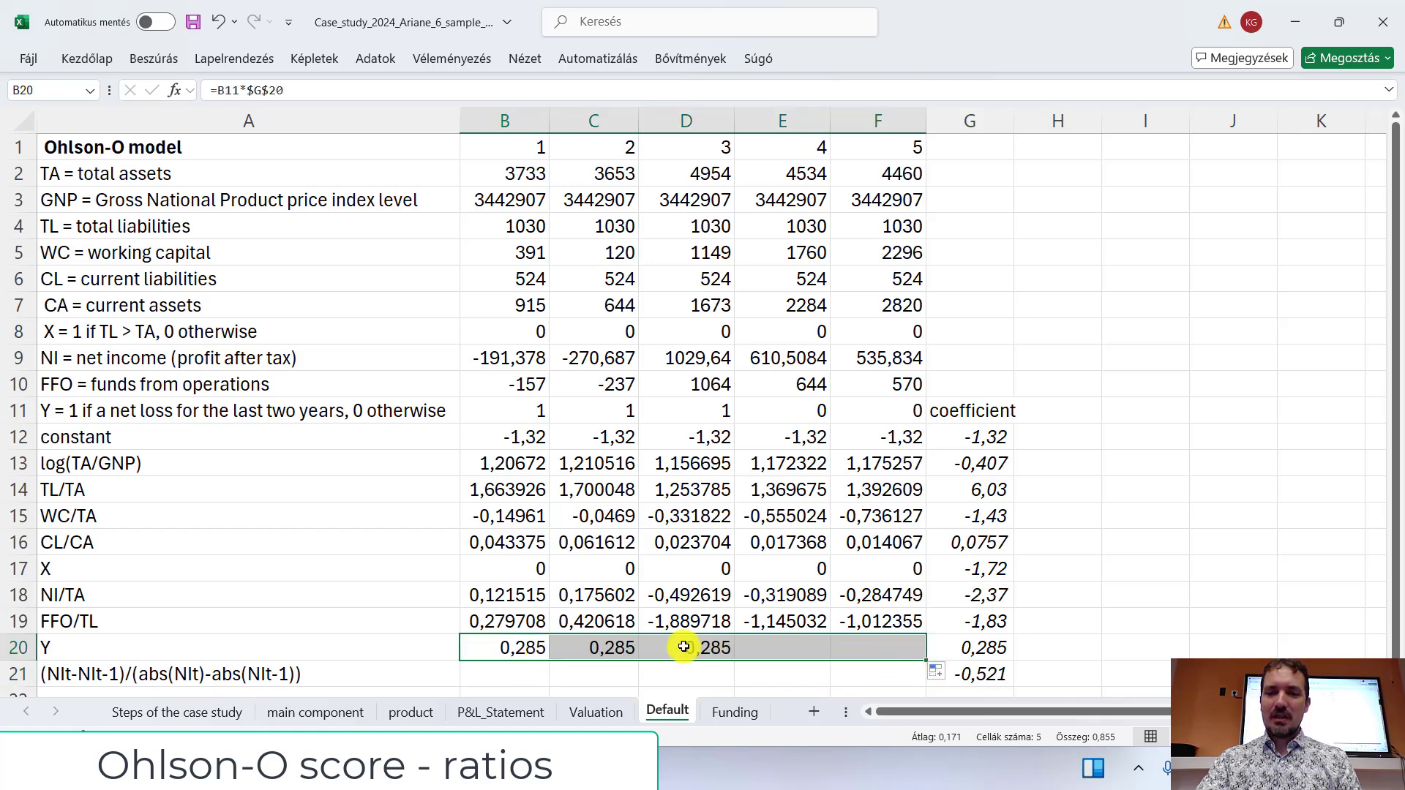
{"action": "left_click", "coordinate": [505, 677]}
{"action": "scroll", "coordinate": [507, 673], "scroll_direction": "down", "scroll_amount": 1}
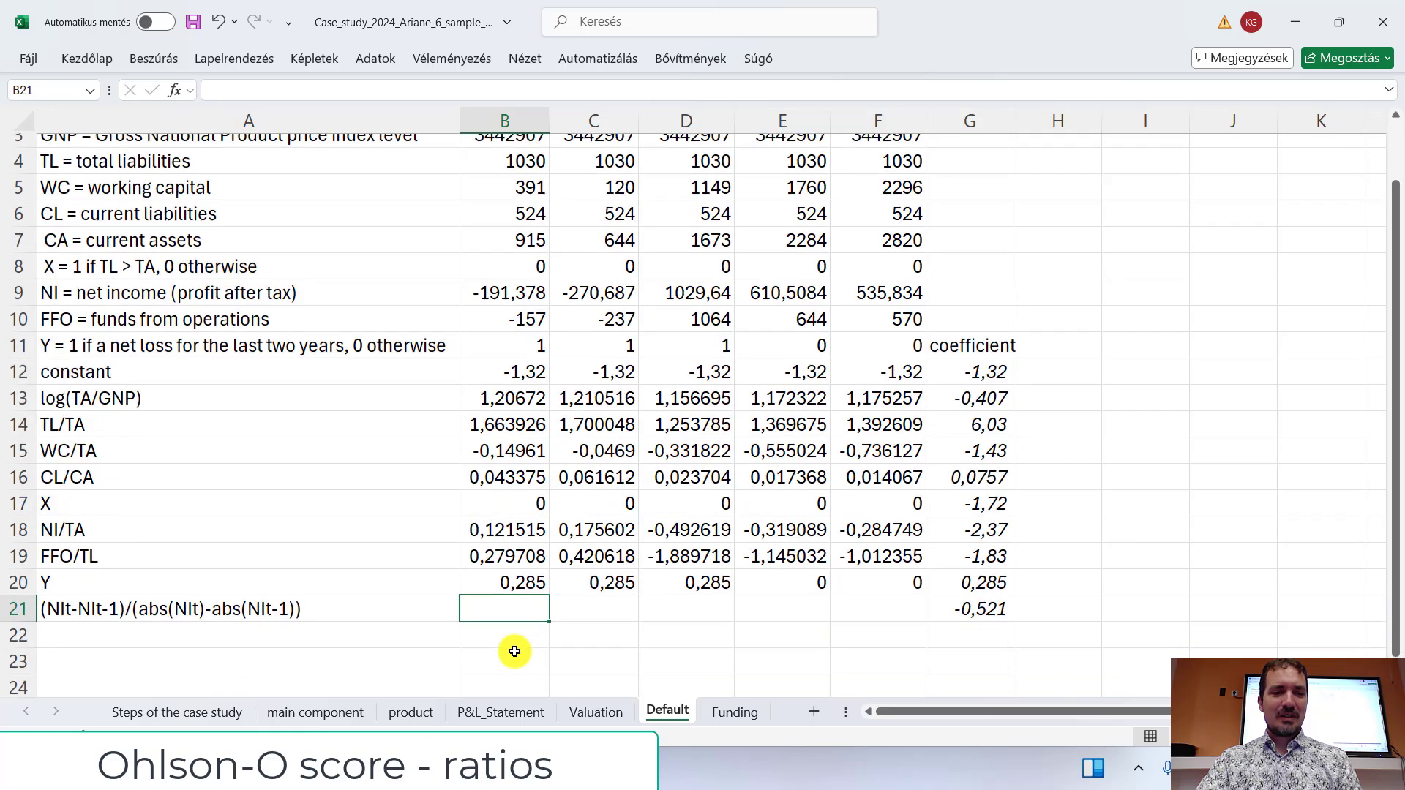
{"action": "scroll", "coordinate": [515, 643], "scroll_direction": "up", "scroll_amount": 1}
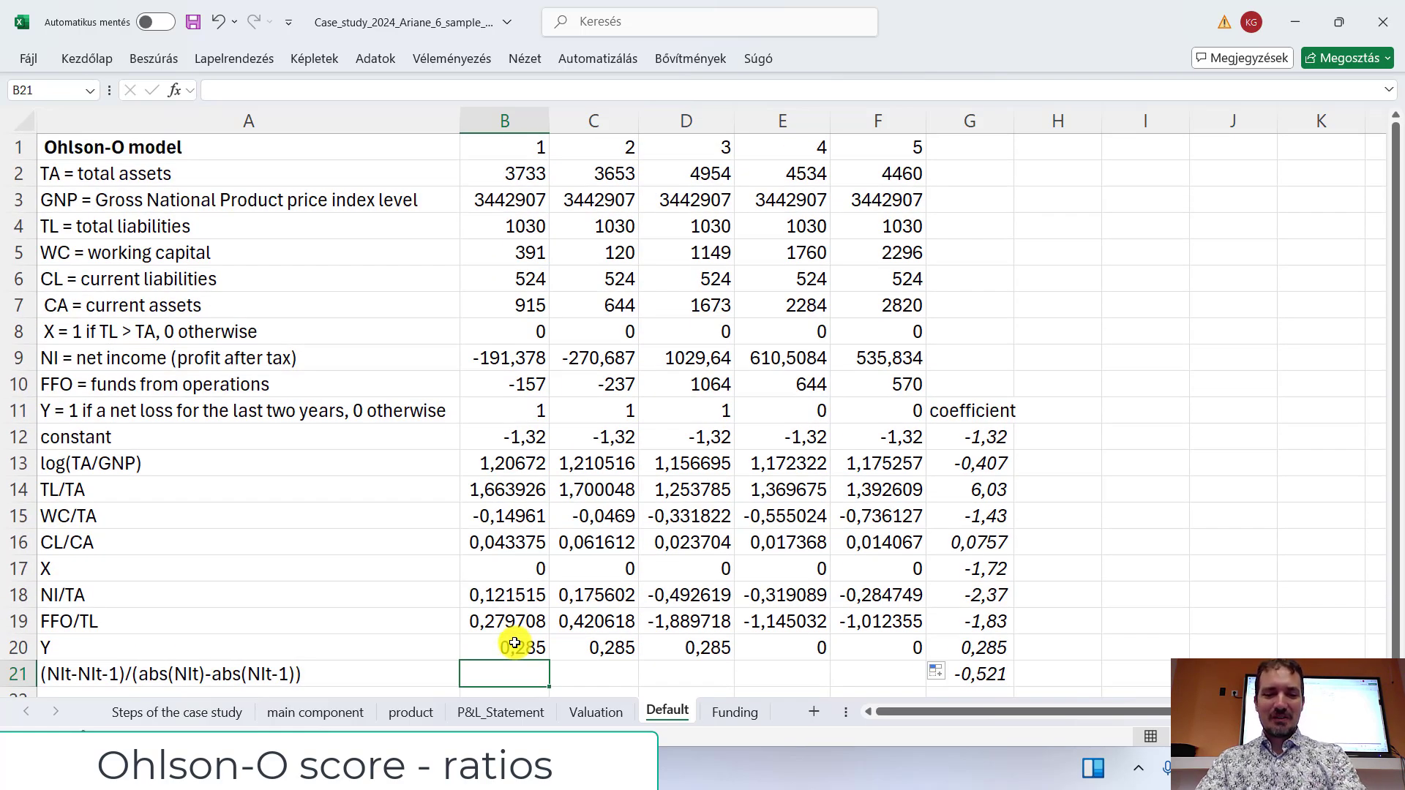
{"action": "type", "text": "="}
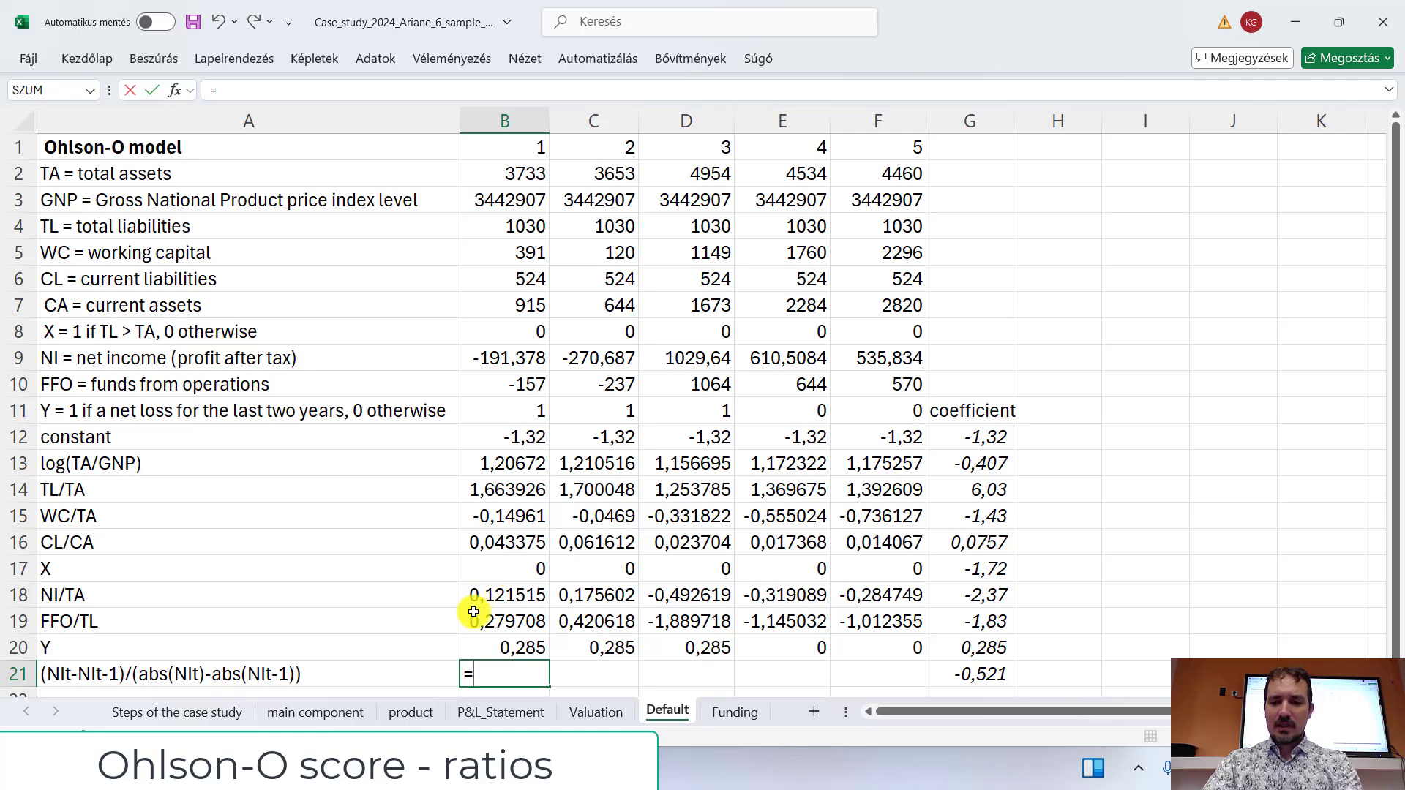
{"action": "key", "text": "Escape"}
Step: Calculate the year 2 net income change ratio in C21 with =(C9-B9)/(ABS(C9)-ABS(B9)) and copy the formula across to F21
{"action": "left_click", "coordinate": [584, 674]}
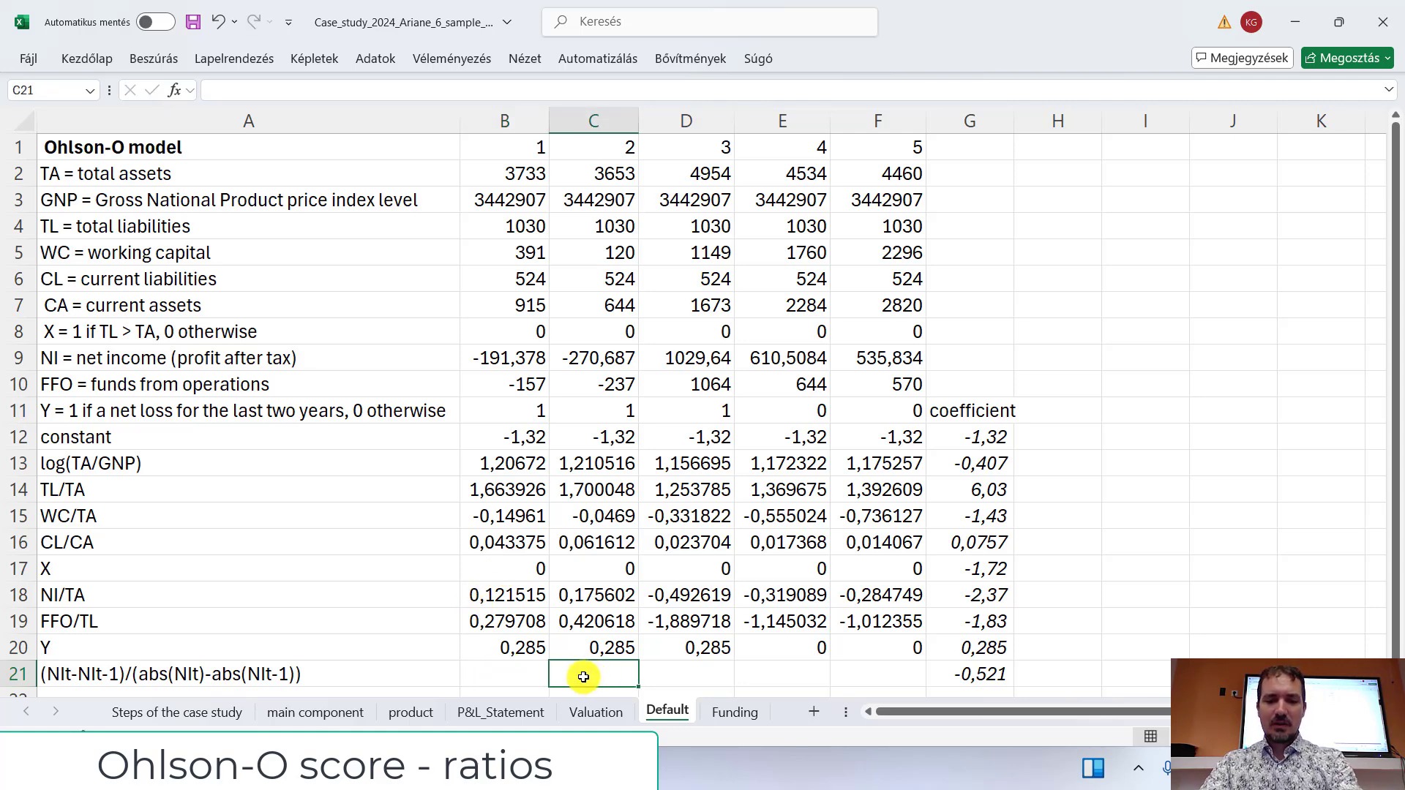
{"action": "type", "text": "=("}
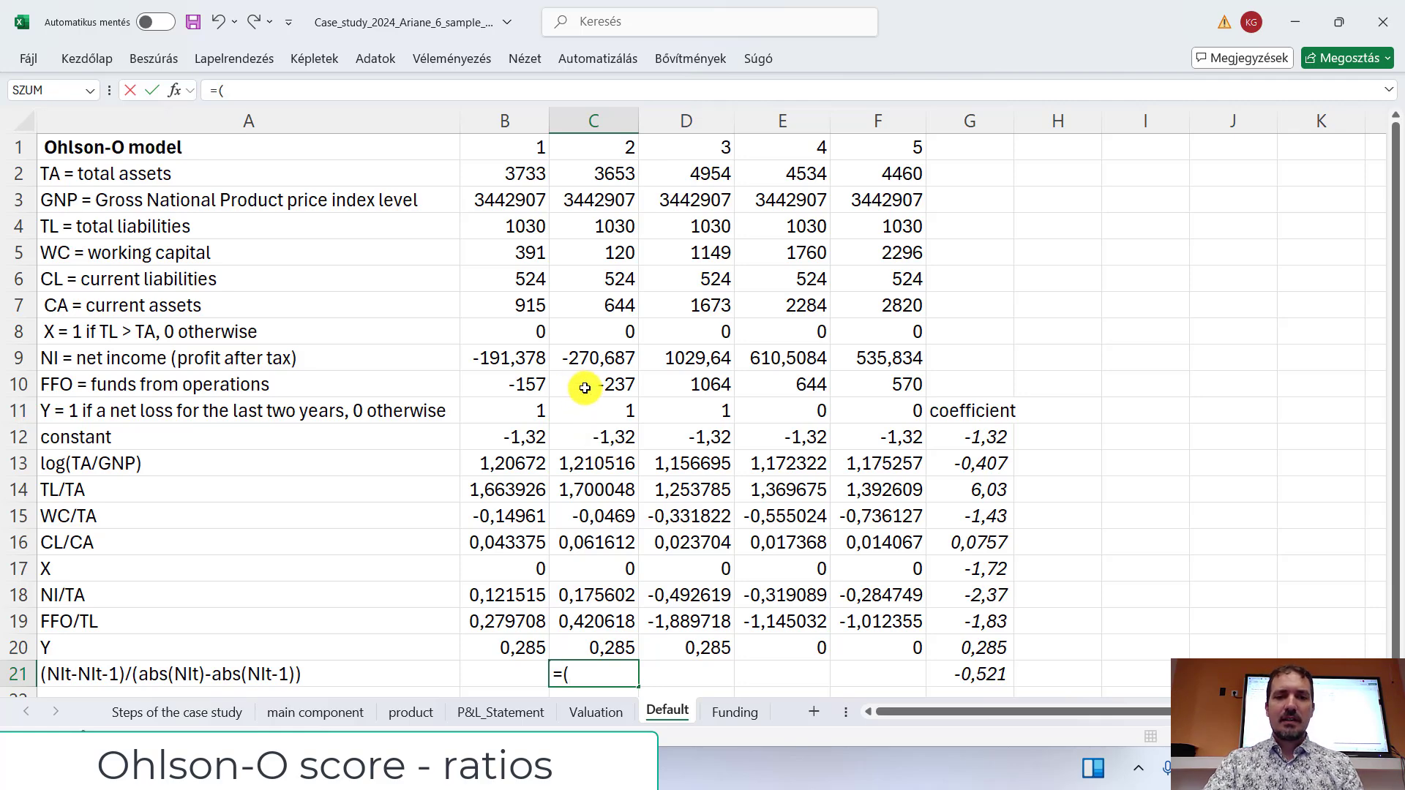
{"action": "left_click", "coordinate": [594, 357]}
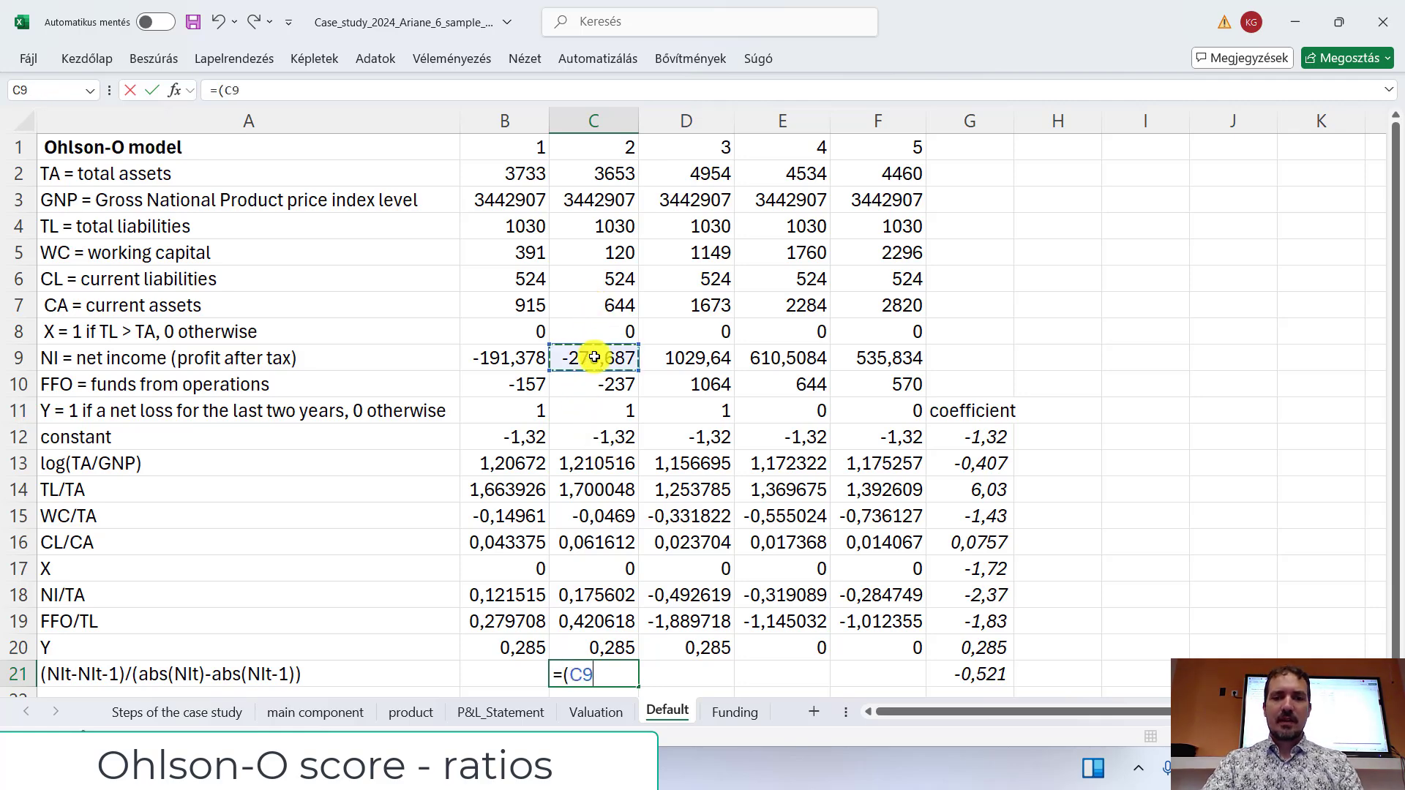
{"action": "type", "text": "-"}
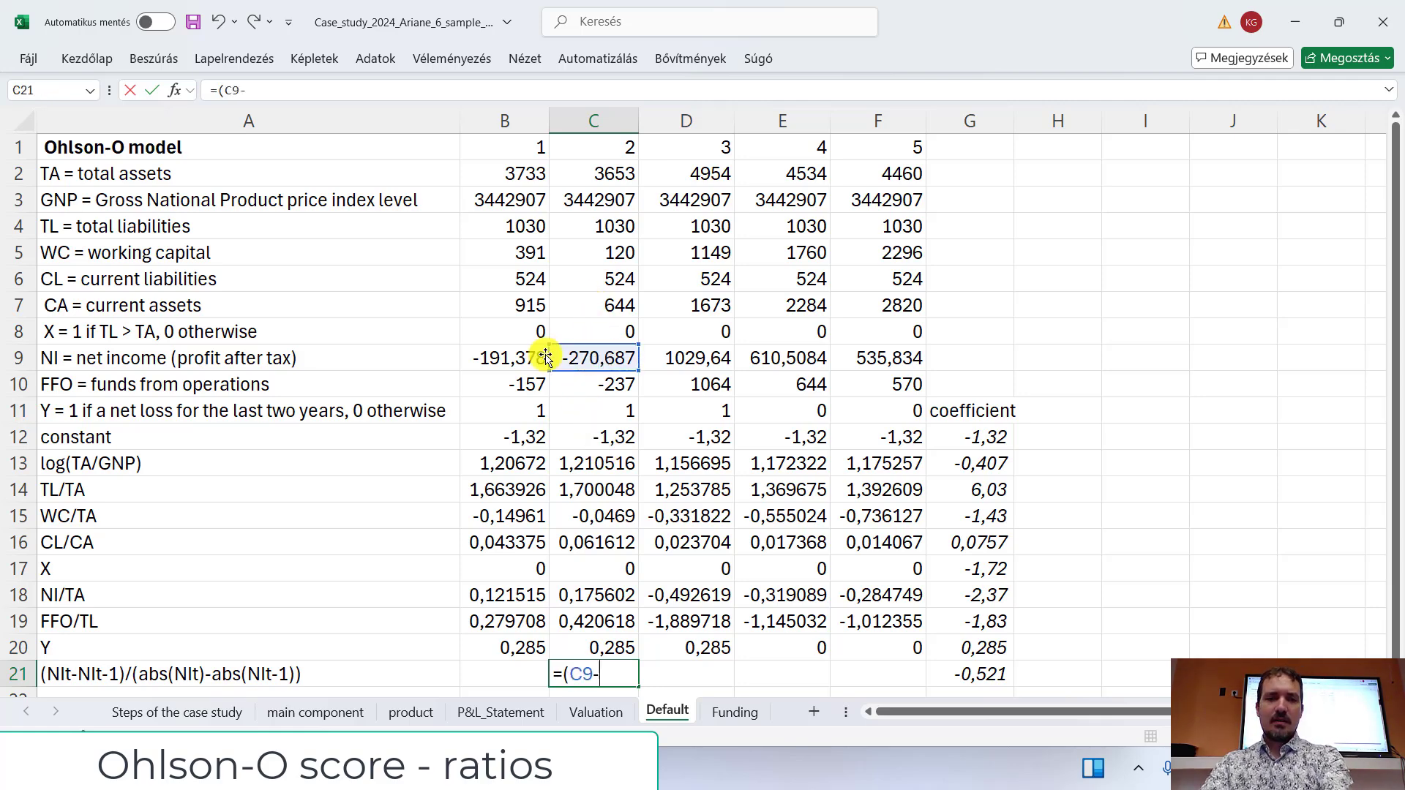
{"action": "left_click", "coordinate": [504, 363]}
{"action": "left_click", "coordinate": [281, 91]}
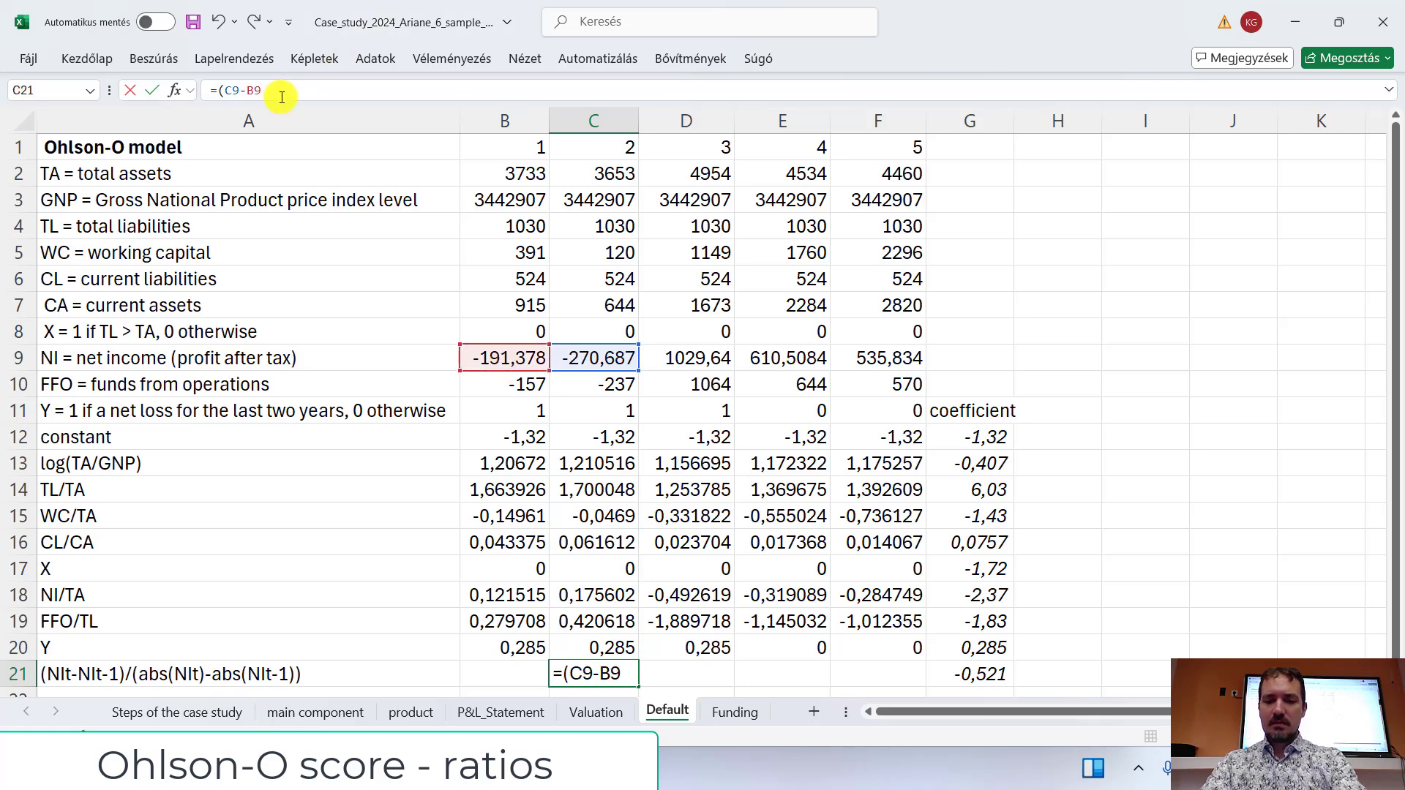
{"action": "type", "text": ")"}
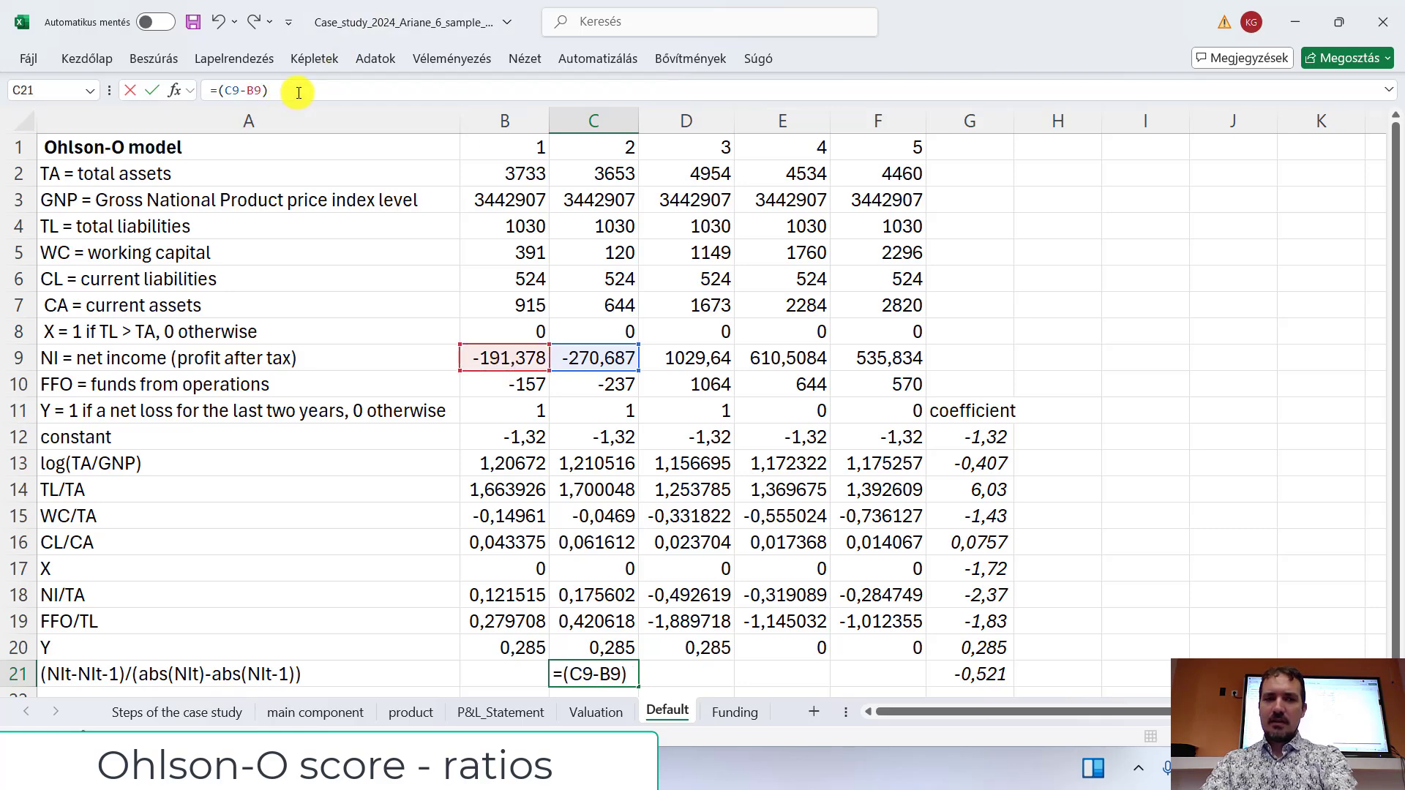
{"action": "type", "text": "/("}
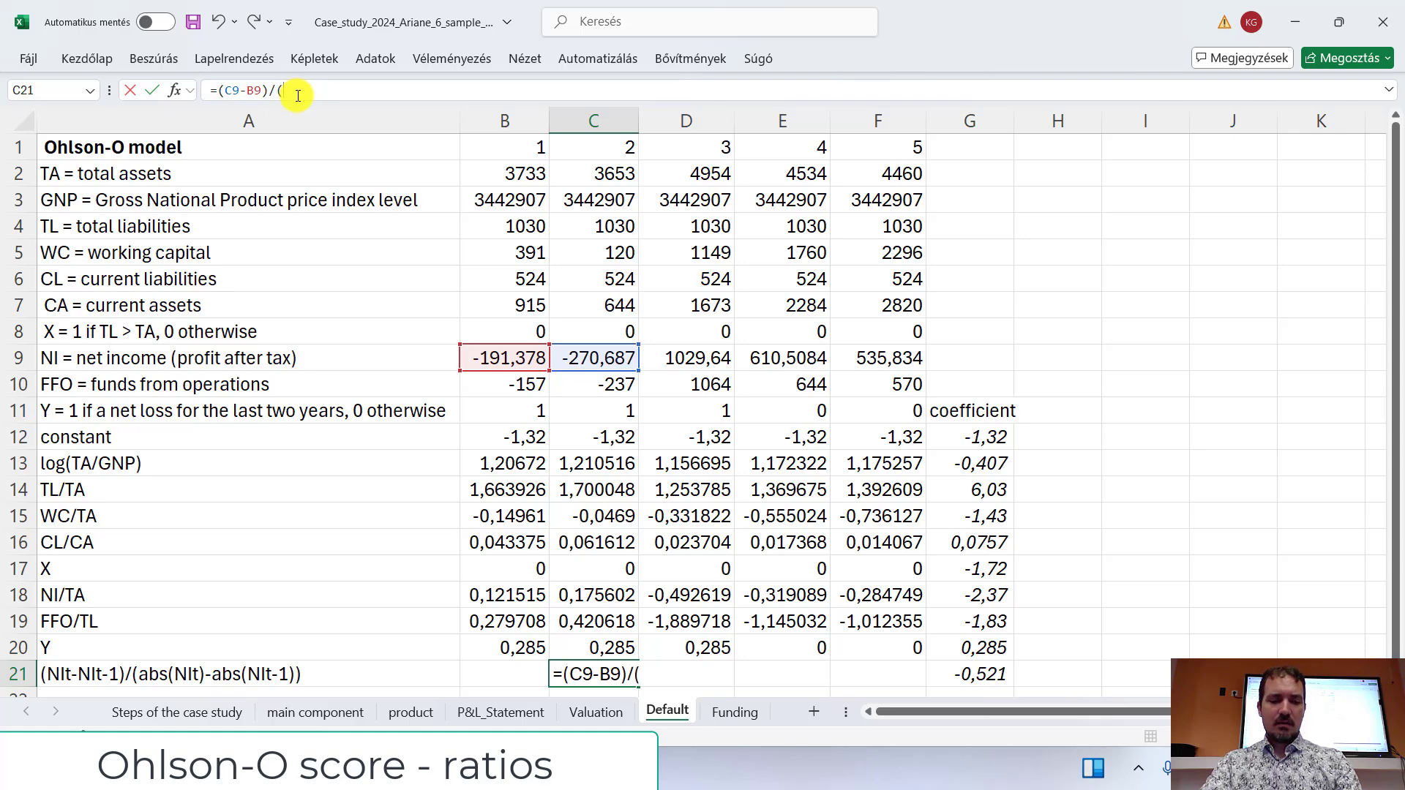
{"action": "type", "text": "a"}
{"action": "key", "text": "BackSpace"}
{"action": "type", "text": "abs"}
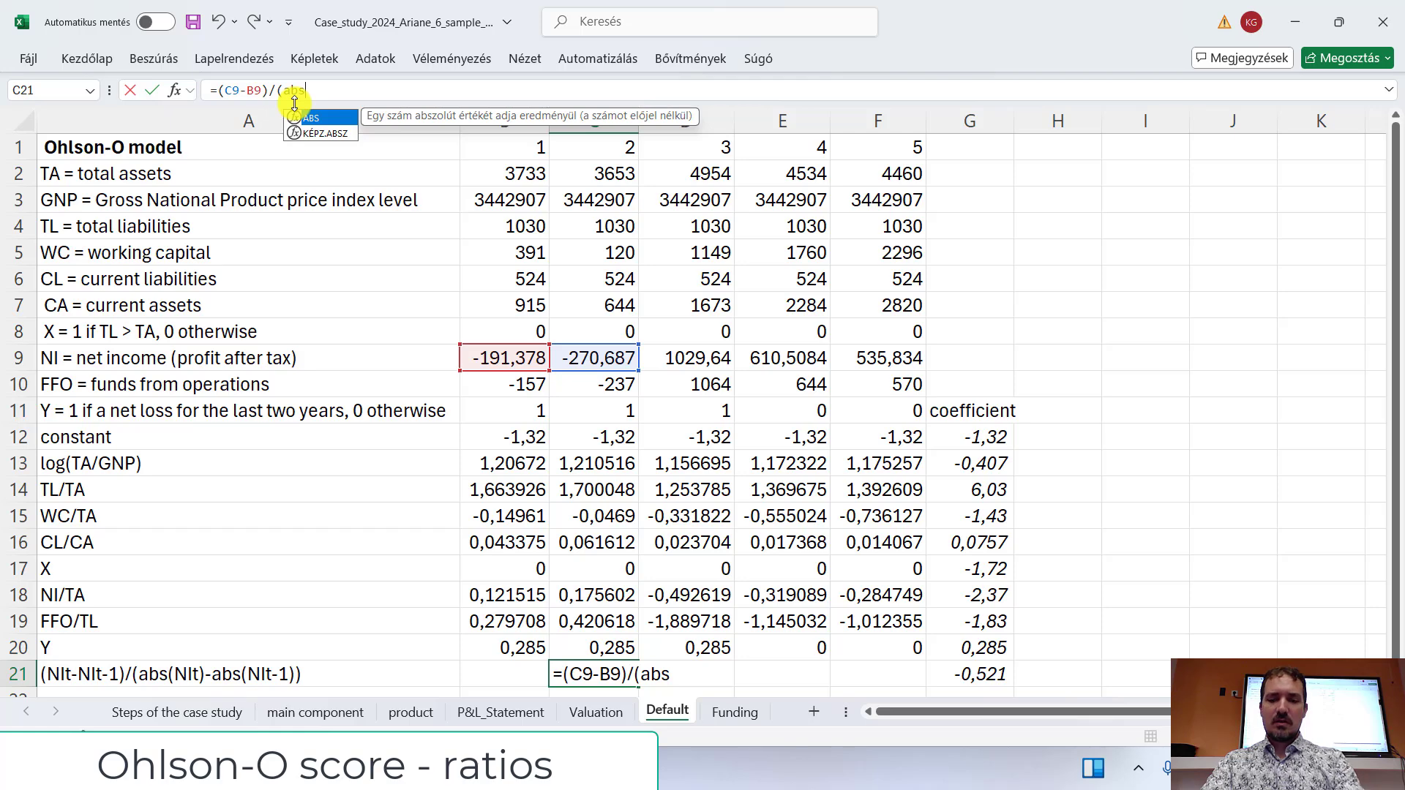
{"action": "type", "text": "("}
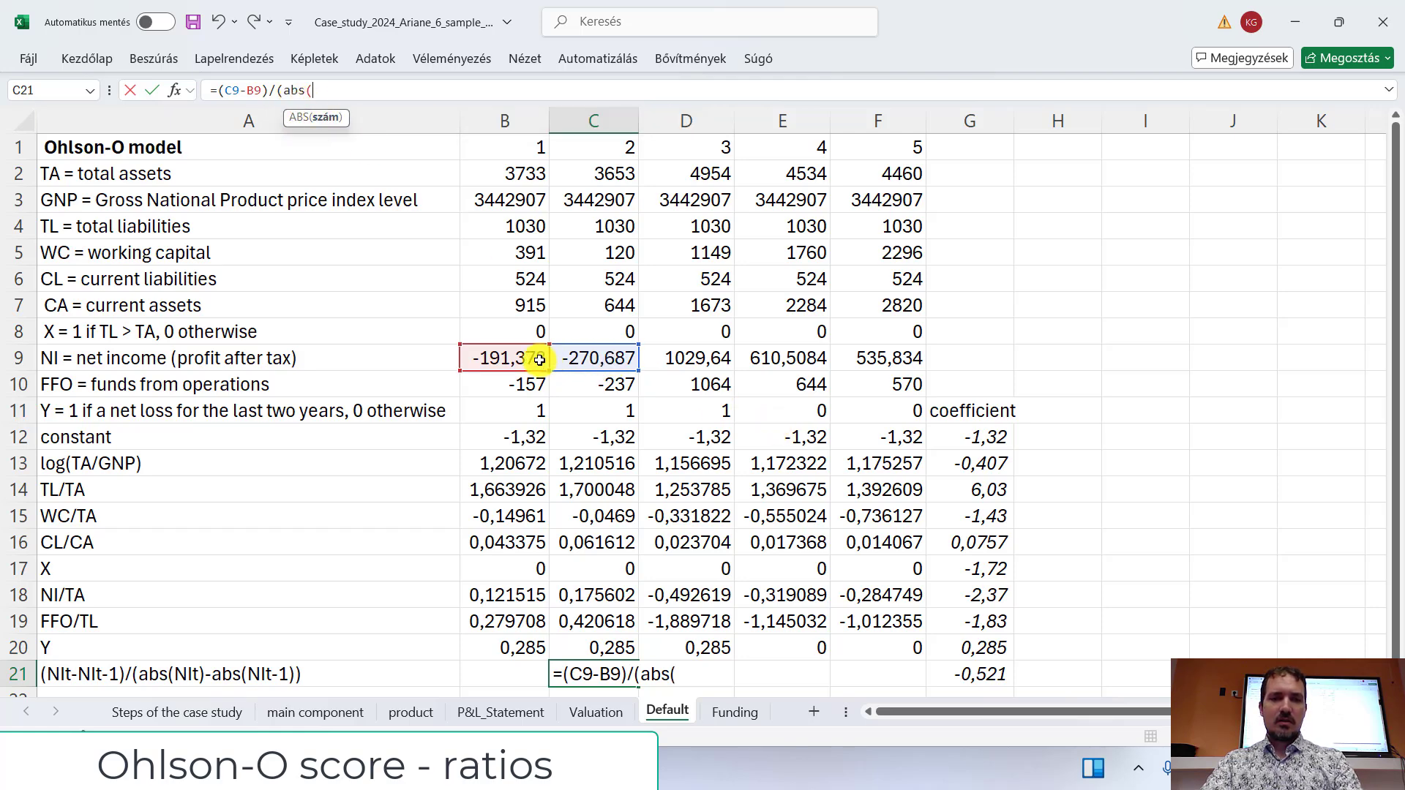
{"action": "left_click", "coordinate": [578, 359]}
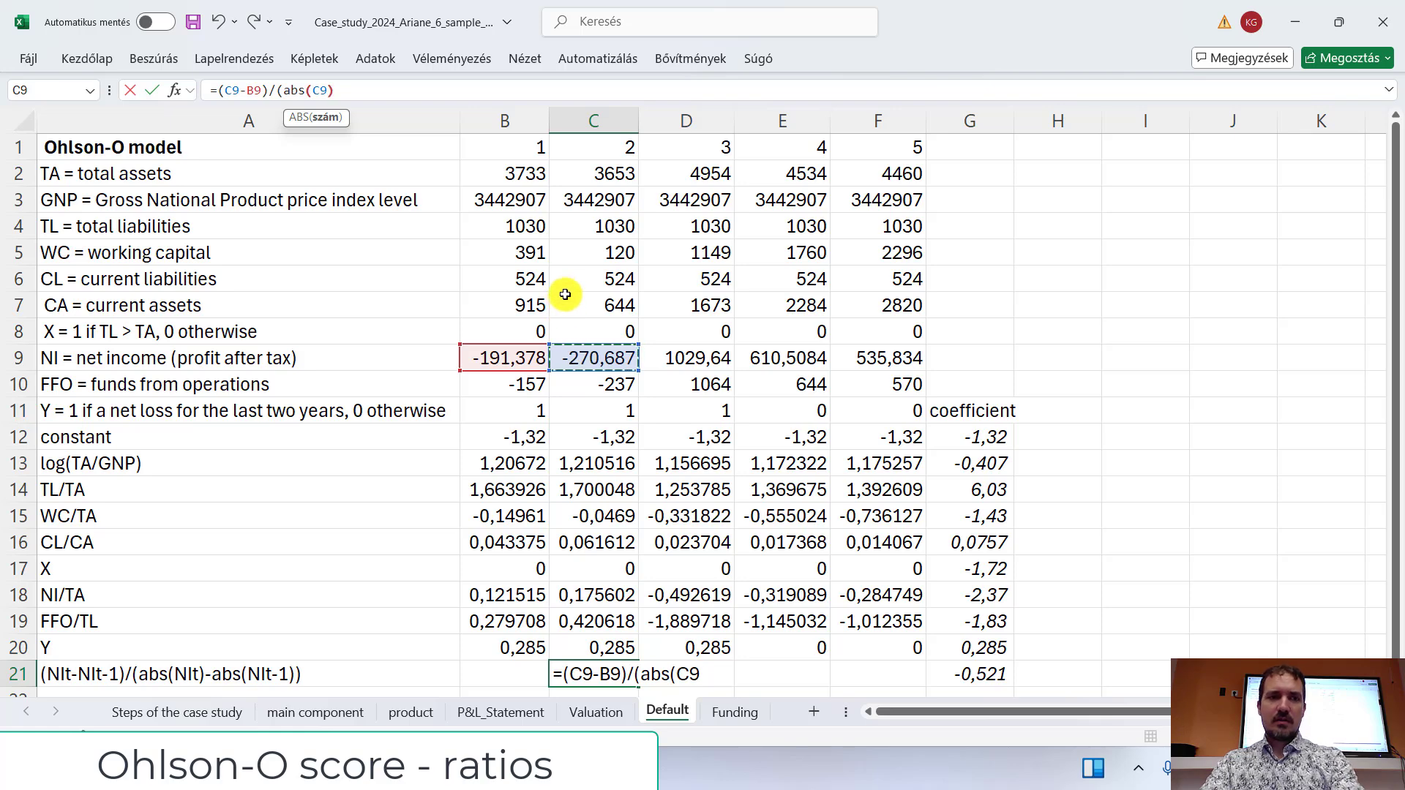
{"action": "type", "text": ")-"}
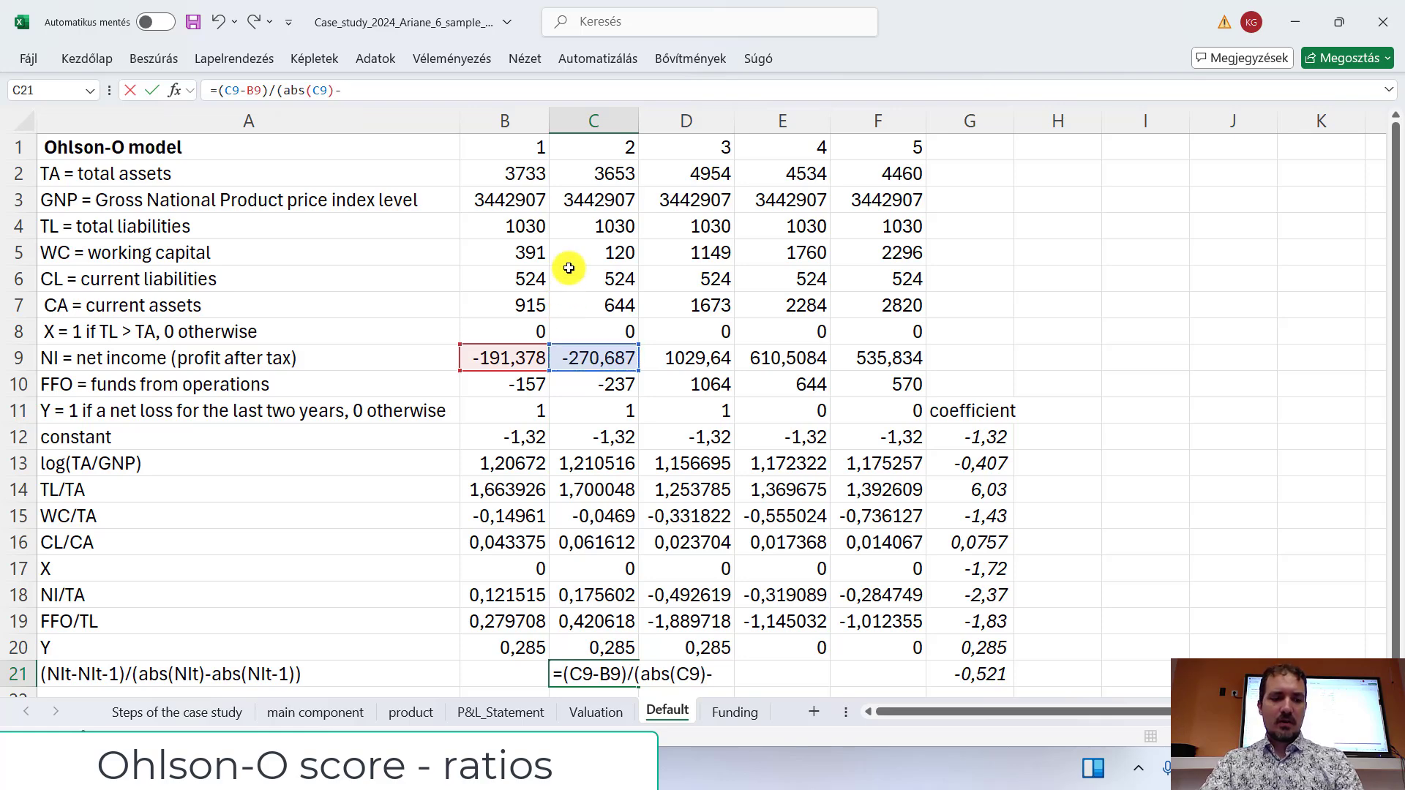
{"action": "type", "text": "abs("}
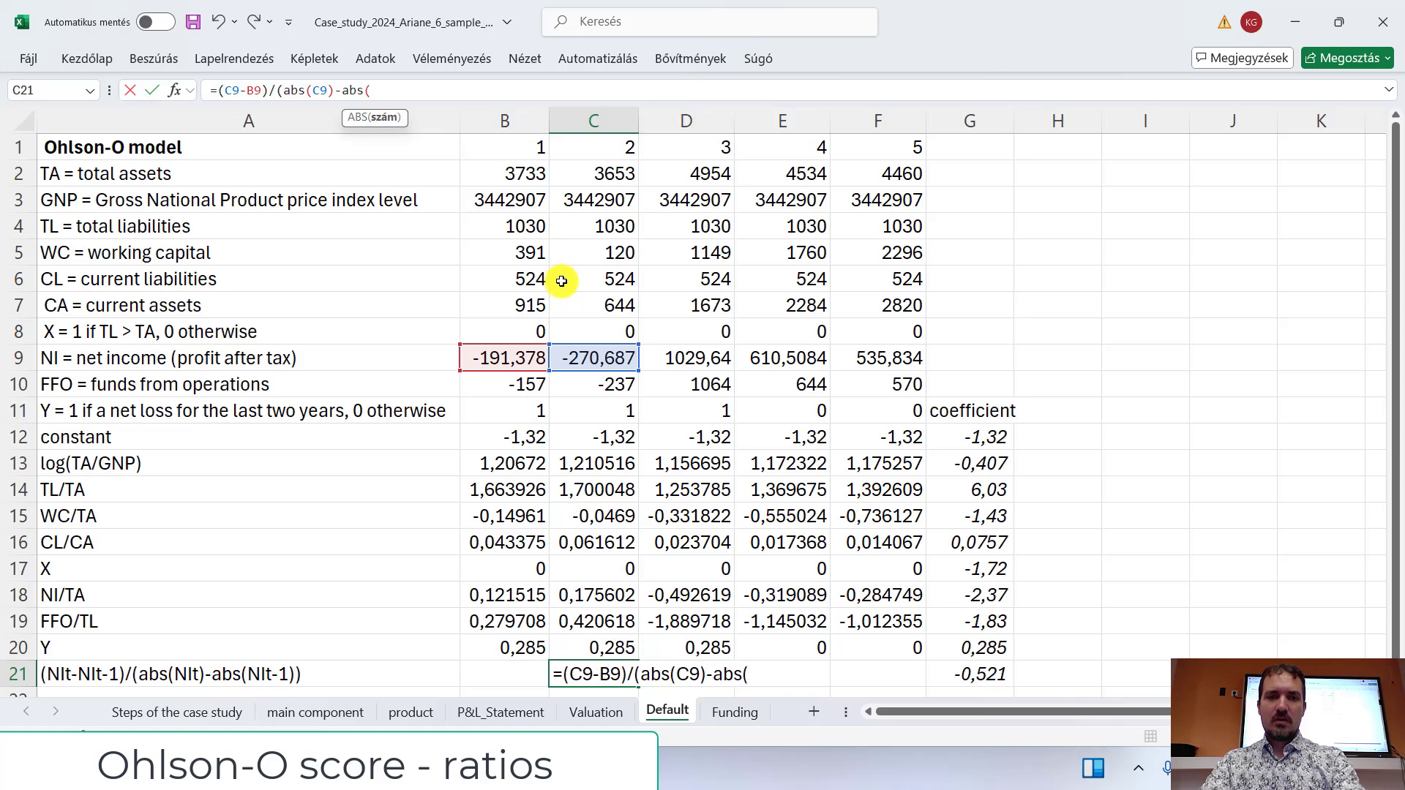
{"action": "left_click", "coordinate": [516, 356]}
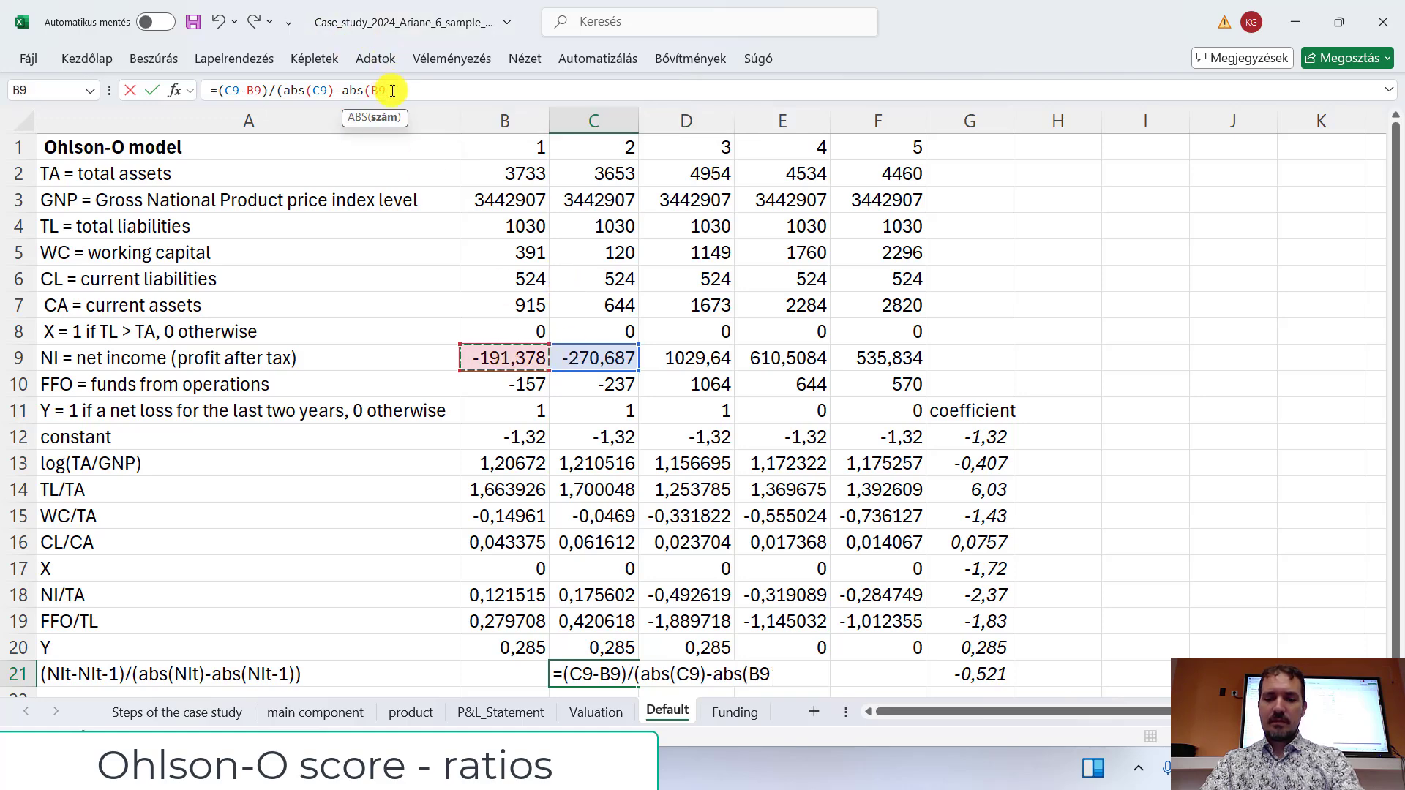
{"action": "type", "text": ")"}
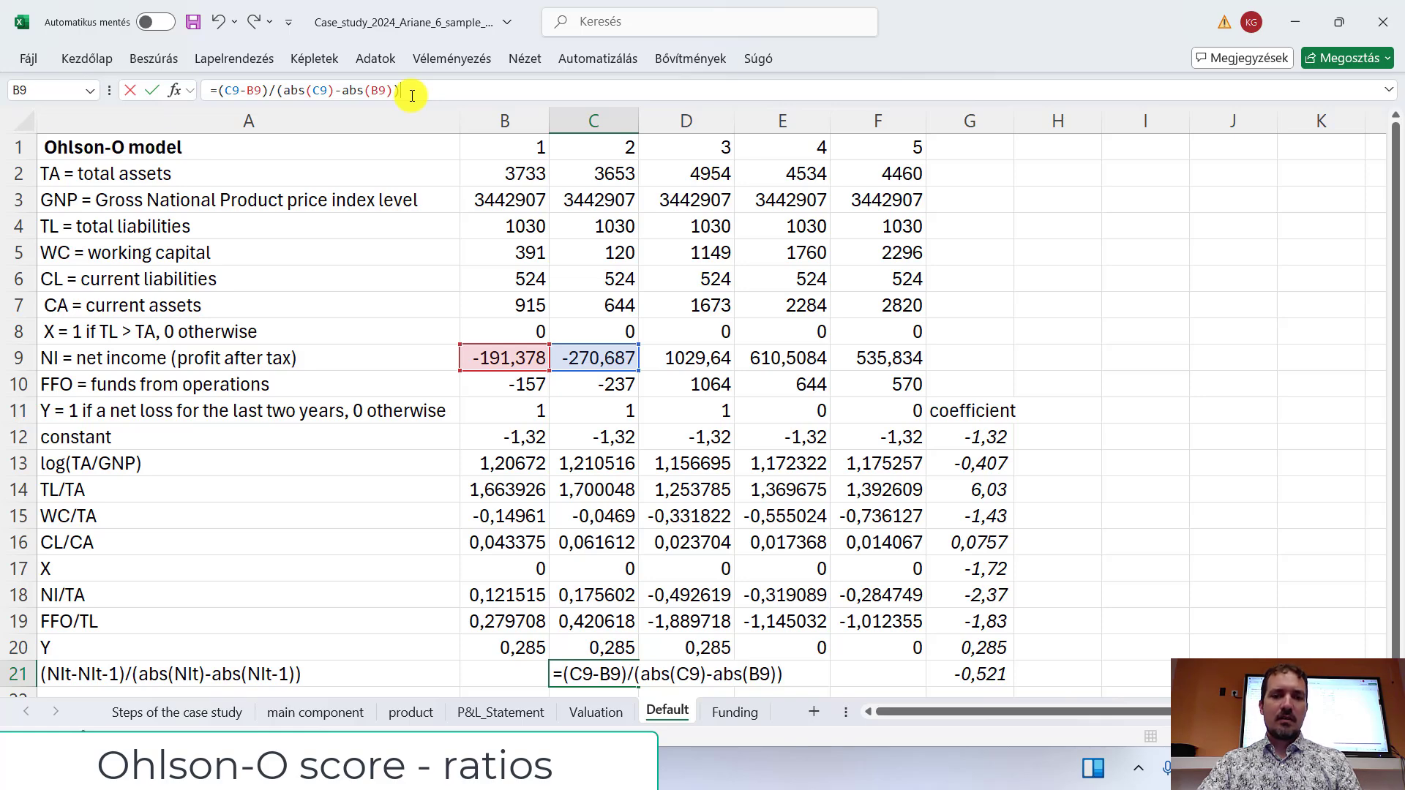
{"action": "type", "text": ")"}
{"action": "key", "text": "Return"}
{"action": "left_click", "coordinate": [591, 649]}
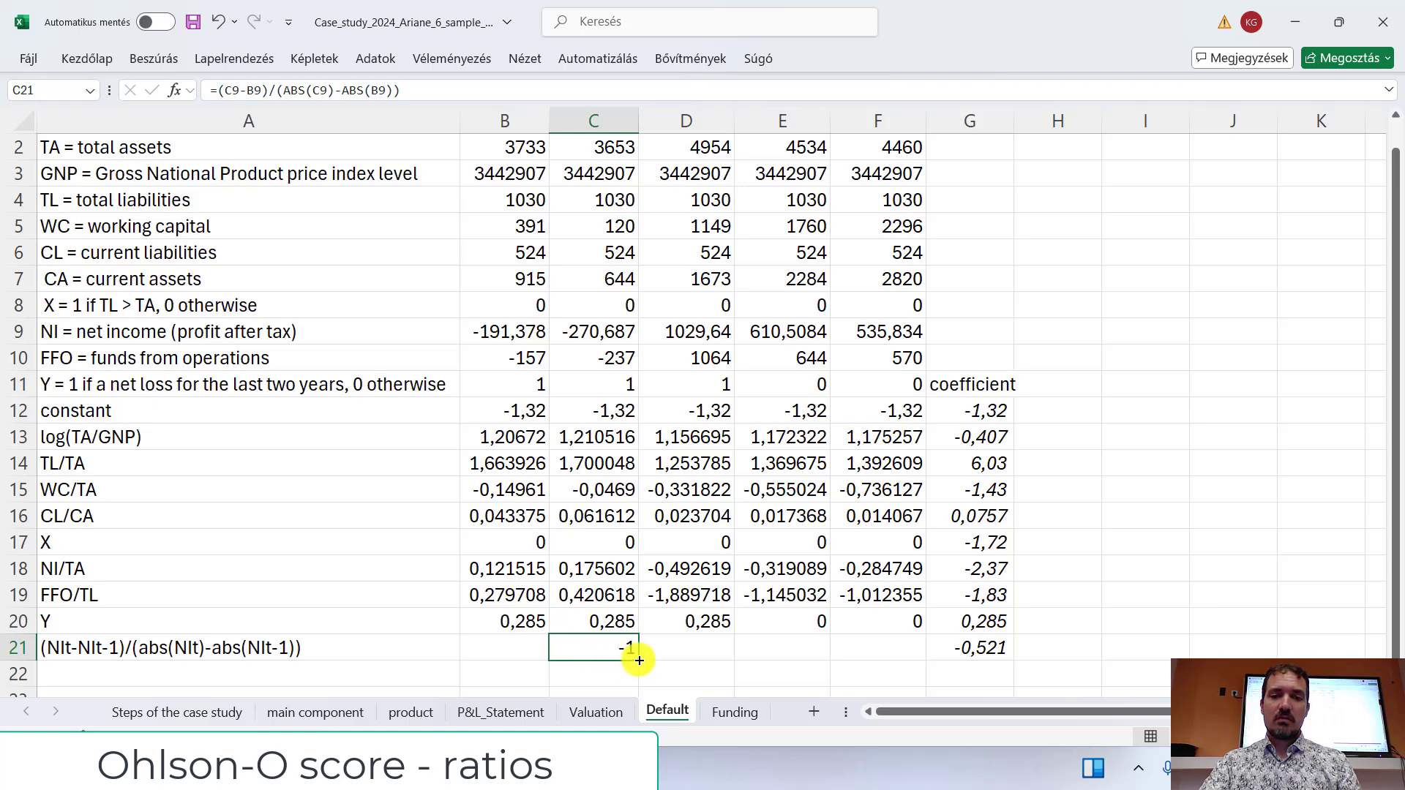
{"action": "left_click_drag", "start_coordinate": [638, 660], "coordinate": [892, 660]}
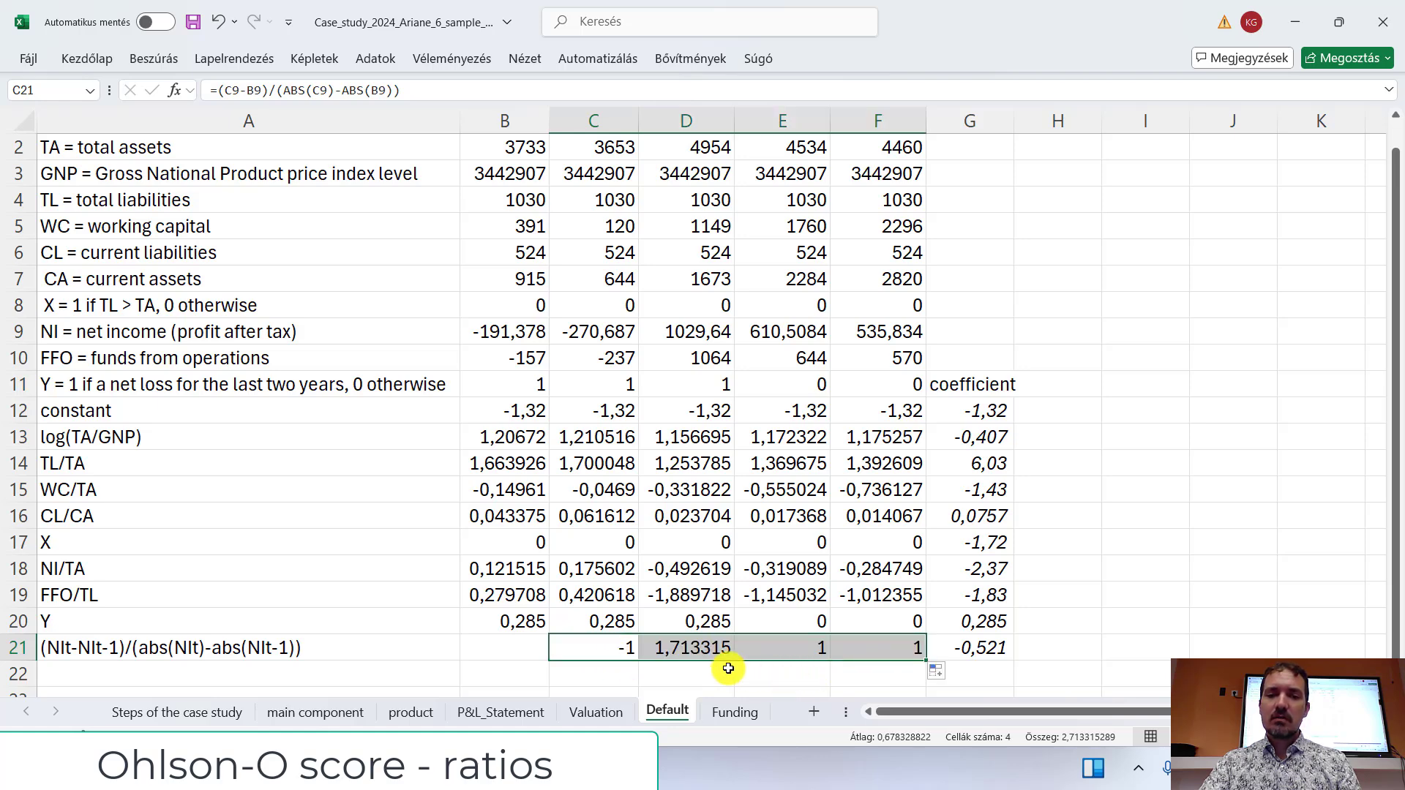
Step: Multiply the ratio in C21 by its coefficient, giving =G21*(C9-B9)/(ABS(C9)-ABS(B9)), and copy the formula across to F21
{"action": "left_click", "coordinate": [593, 647]}
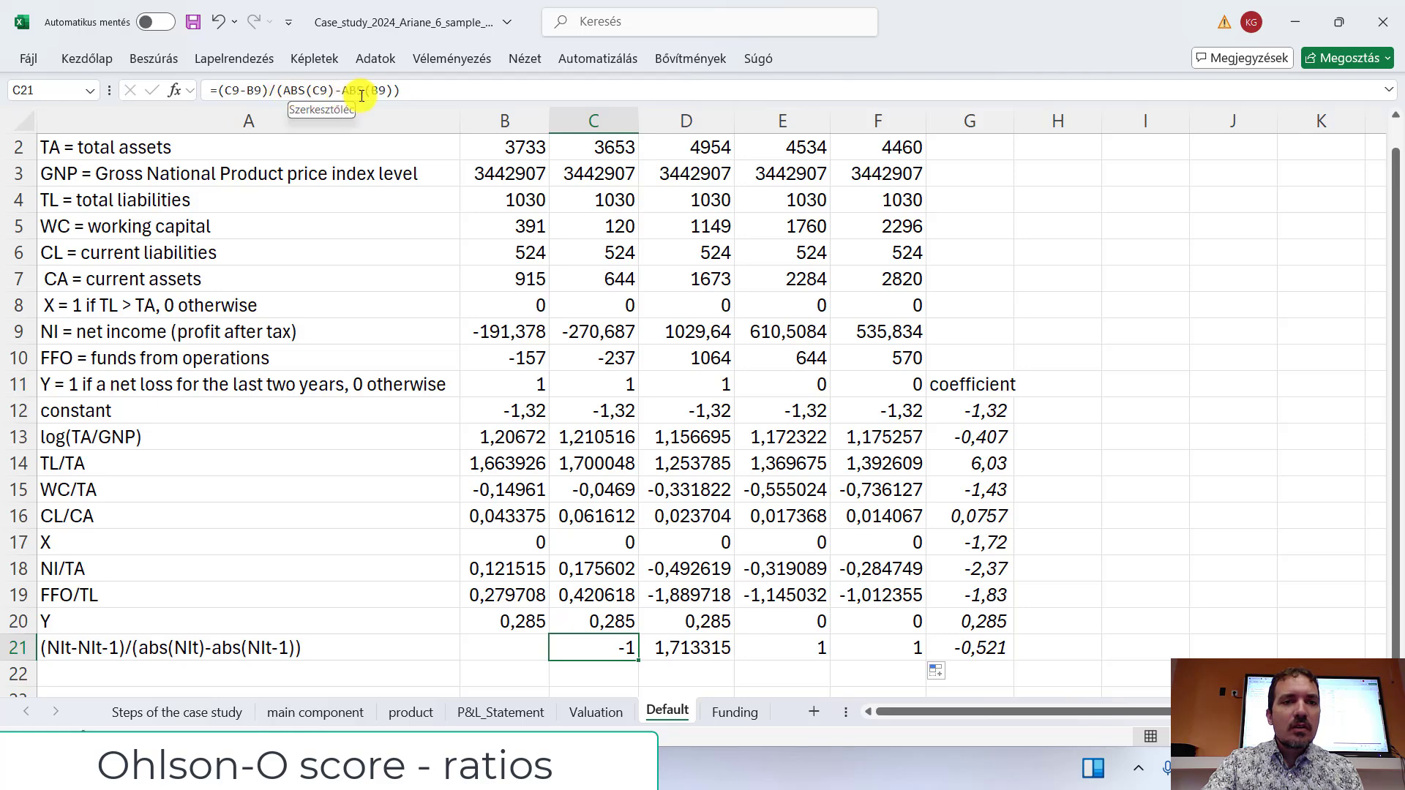
{"action": "left_click", "coordinate": [219, 88]}
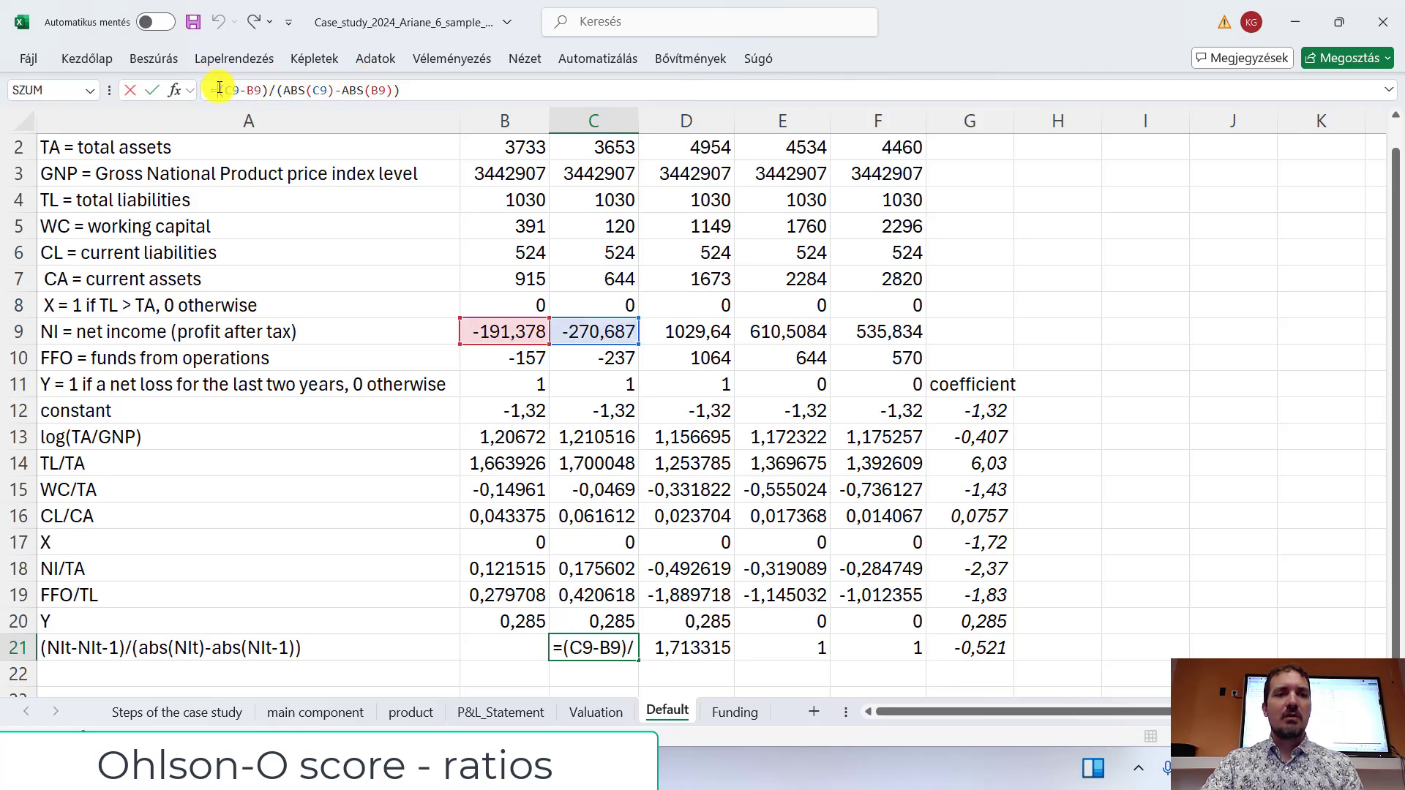
{"action": "left_click", "coordinate": [963, 649]}
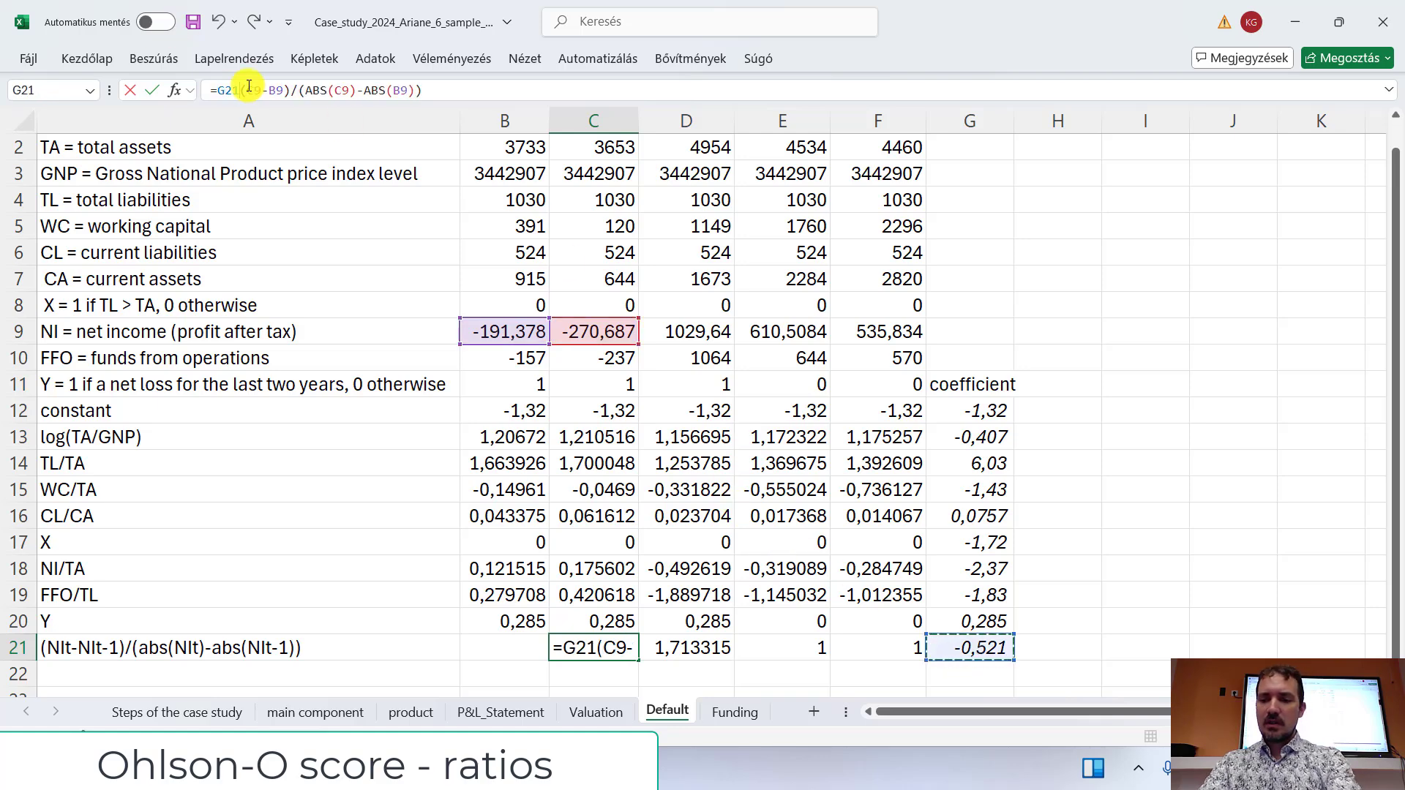
{"action": "type", "text": "*"}
{"action": "left_click", "coordinate": [151, 90]}
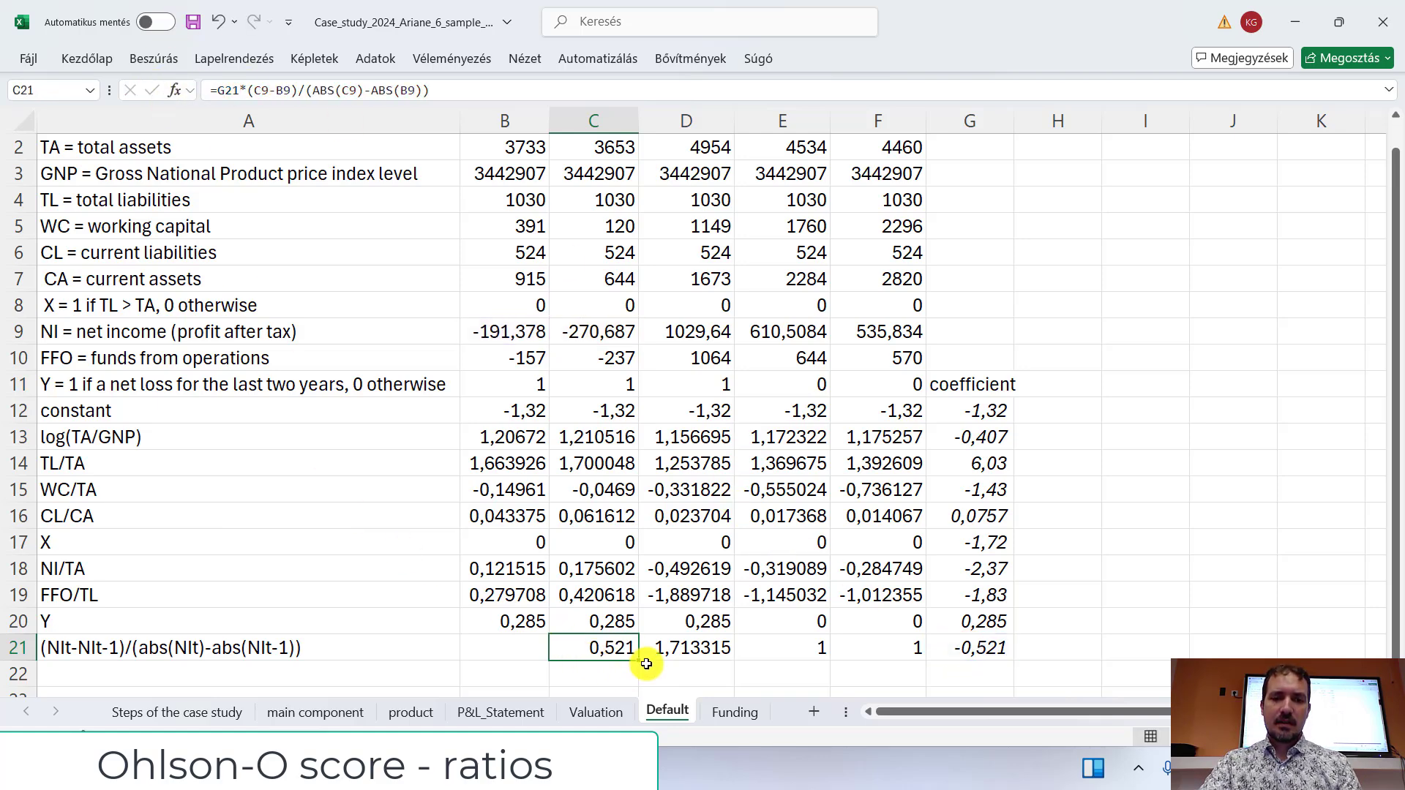
{"action": "left_click_drag", "start_coordinate": [640, 661], "coordinate": [914, 662]}
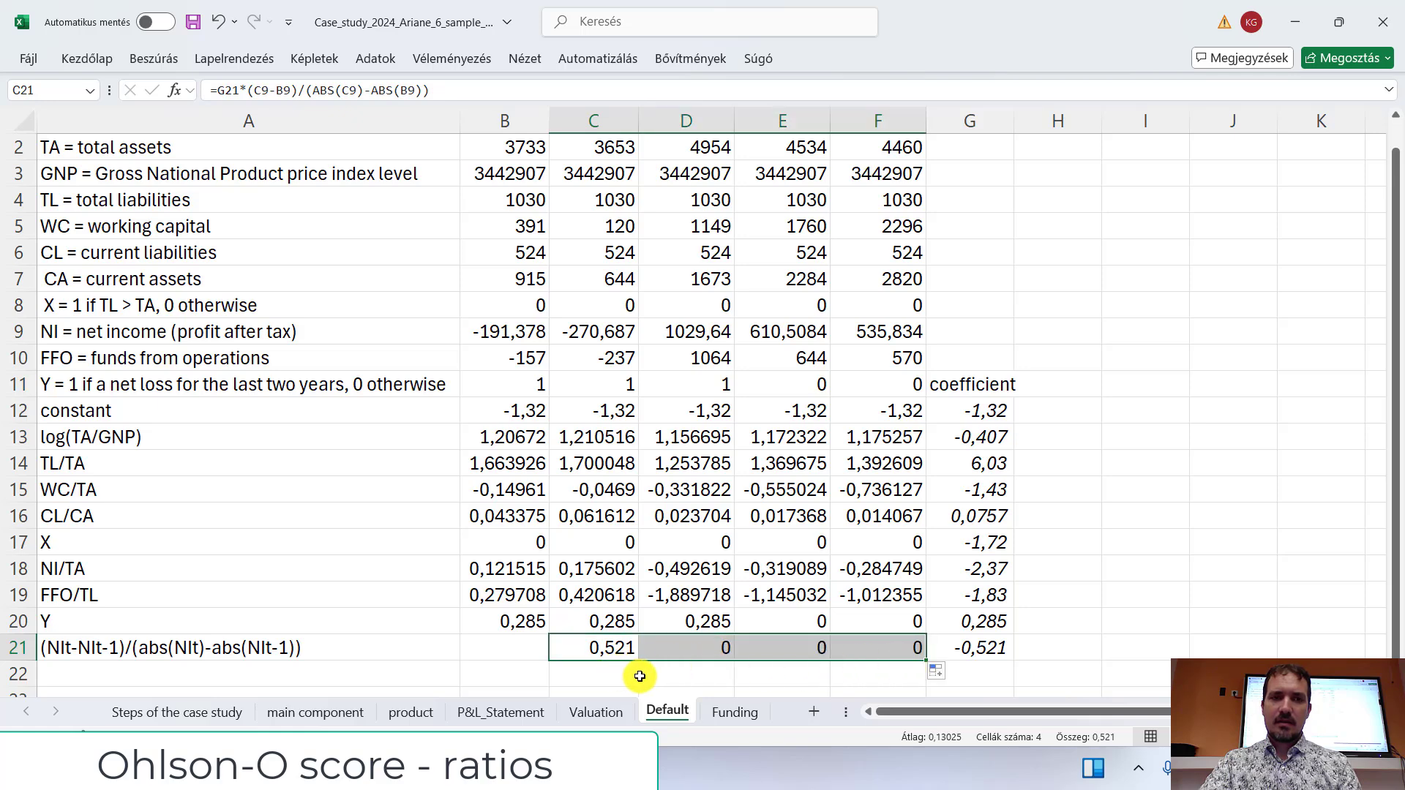
Step: Make the coefficient reference in C21 absolute as $G$21 and copy the corrected formula across to F21
{"action": "left_click", "coordinate": [218, 87]}
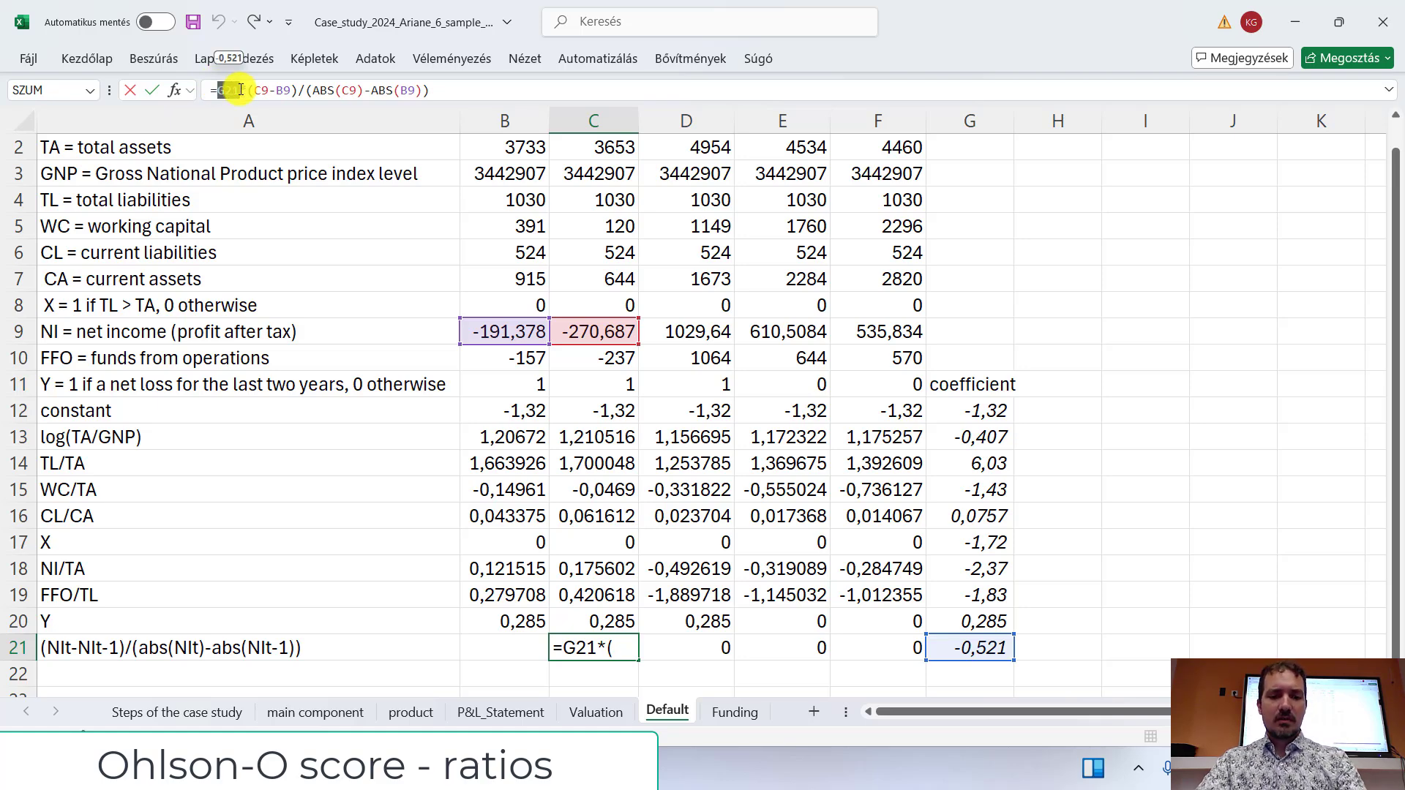
{"action": "key", "text": "Return"}
{"action": "left_click", "coordinate": [601, 649]}
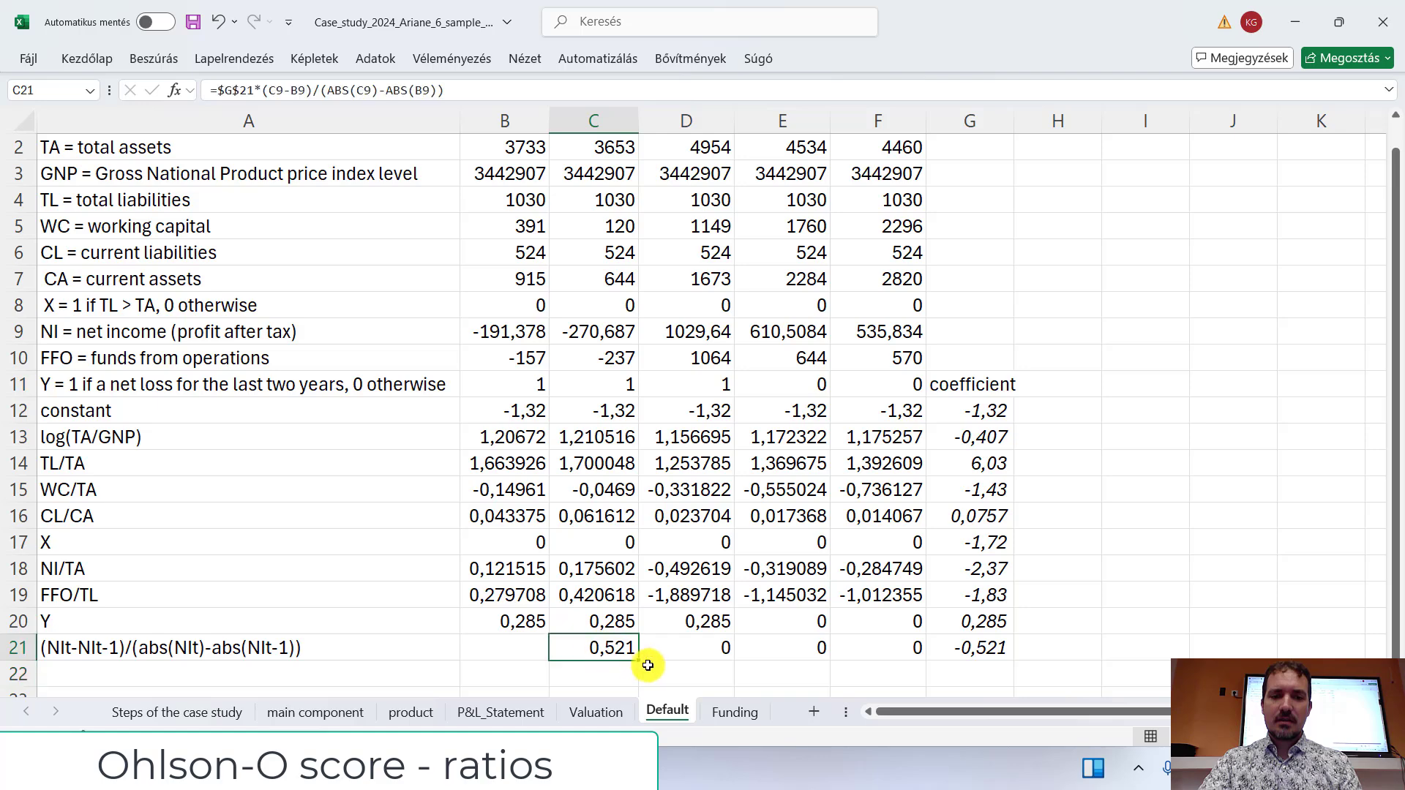
{"action": "left_click_drag", "start_coordinate": [637, 660], "coordinate": [915, 651]}
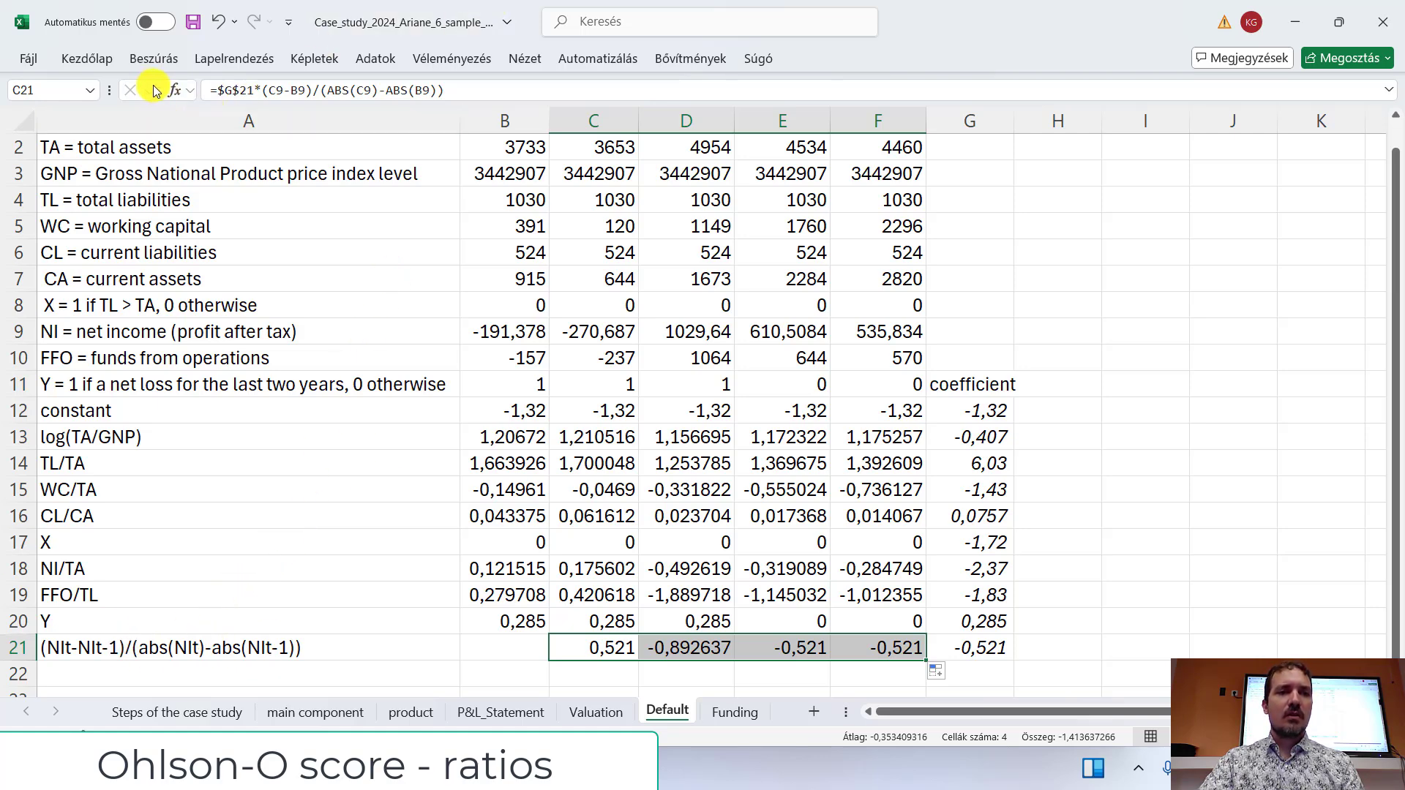
Step: Enter 0 in B21 as the first year's net income change ratio
{"action": "left_click", "coordinate": [510, 652]}
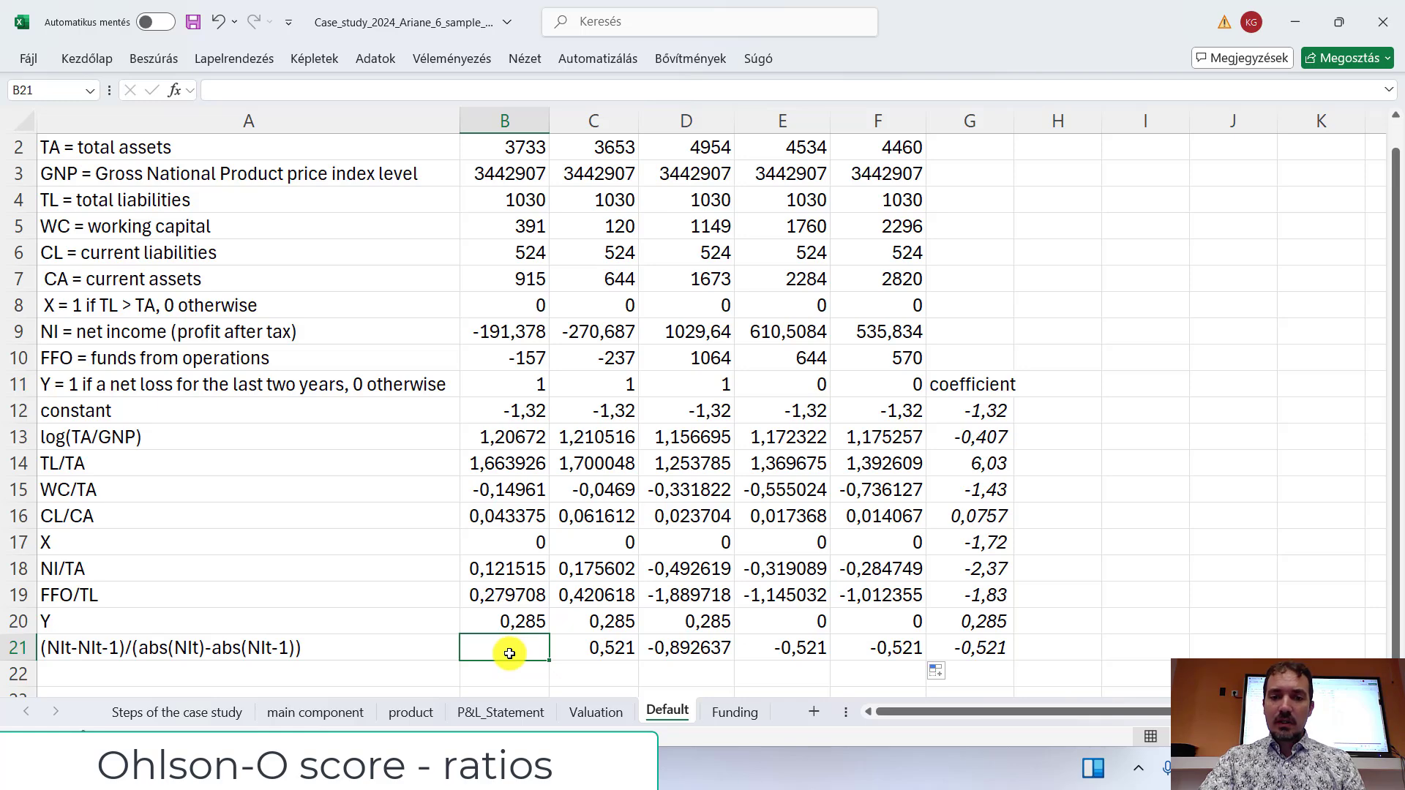
{"action": "type", "text": "0"}
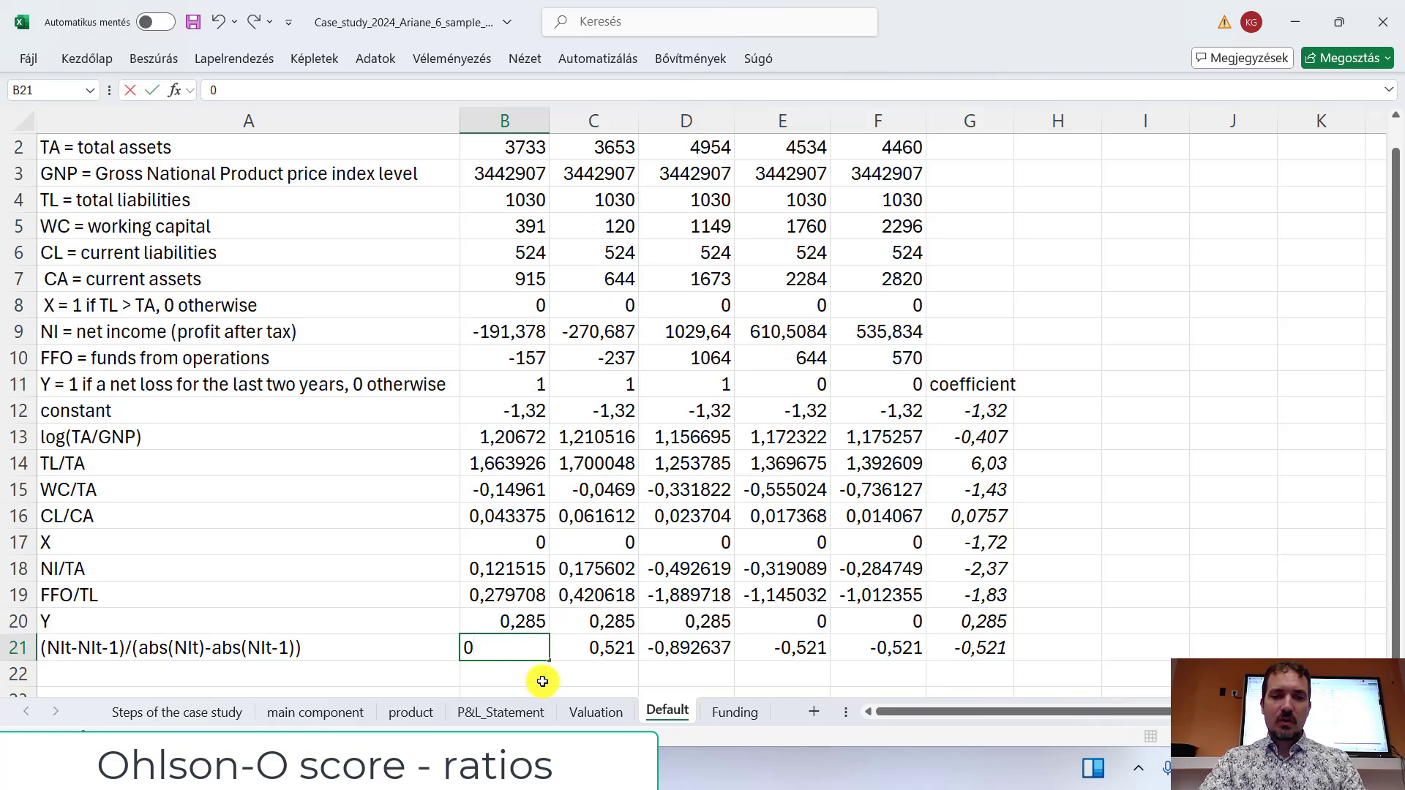
{"action": "key", "text": "Return"}
{"action": "scroll", "coordinate": [573, 633], "scroll_direction": "down", "scroll_amount": 1}
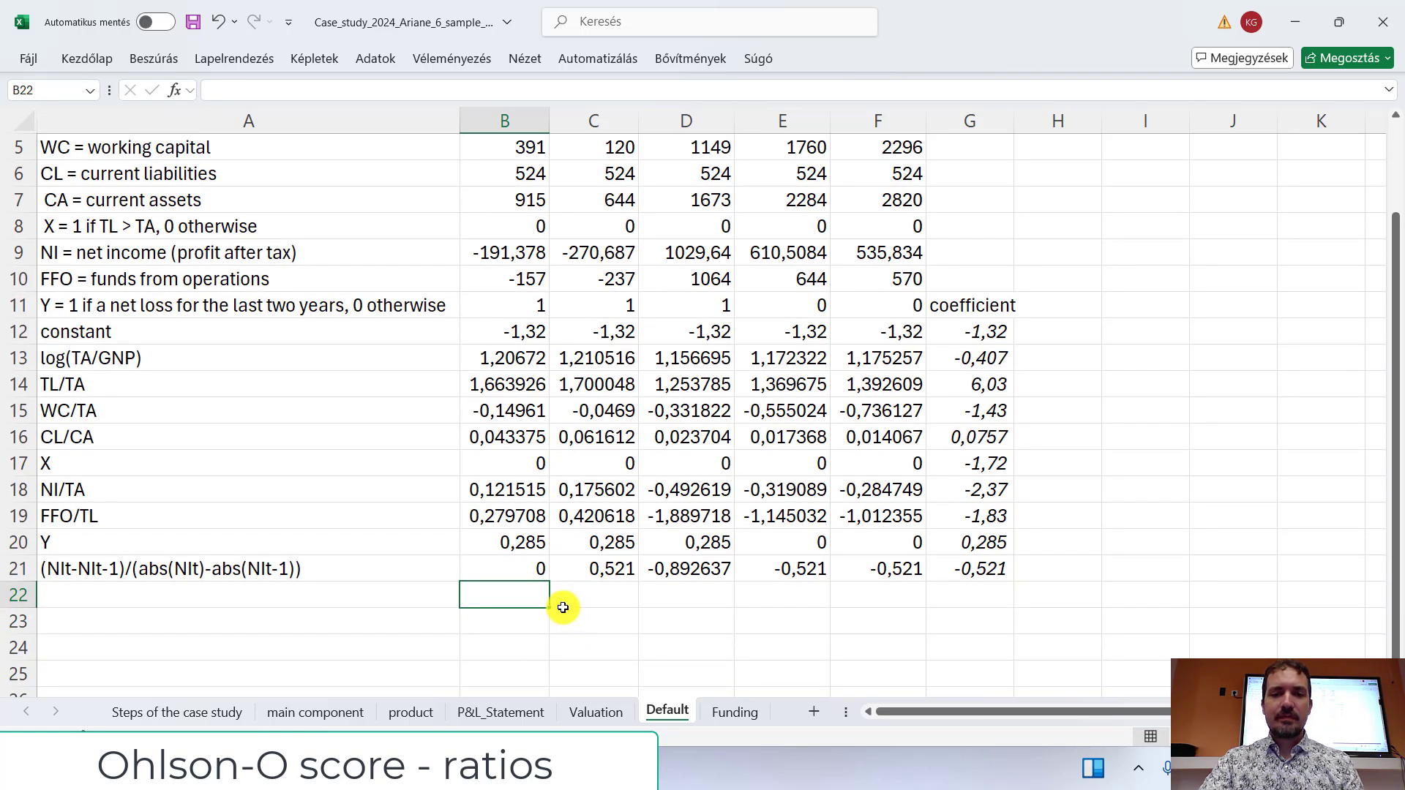
{"action": "scroll", "coordinate": [507, 600], "scroll_direction": "up", "scroll_amount": 2}
{"action": "scroll", "coordinate": [506, 604], "scroll_direction": "down", "scroll_amount": 1}
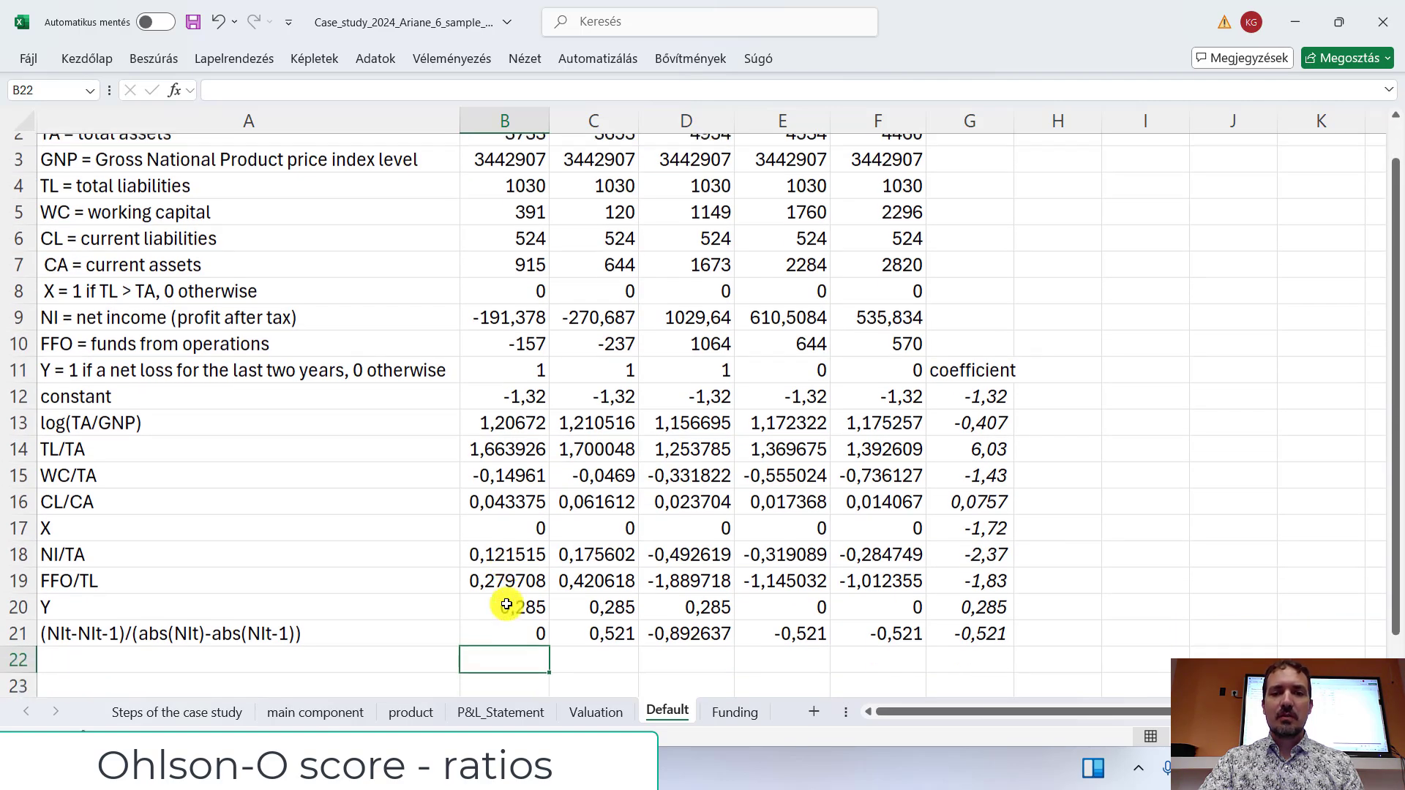
{"action": "scroll", "coordinate": [507, 604], "scroll_direction": "up", "scroll_amount": 1}
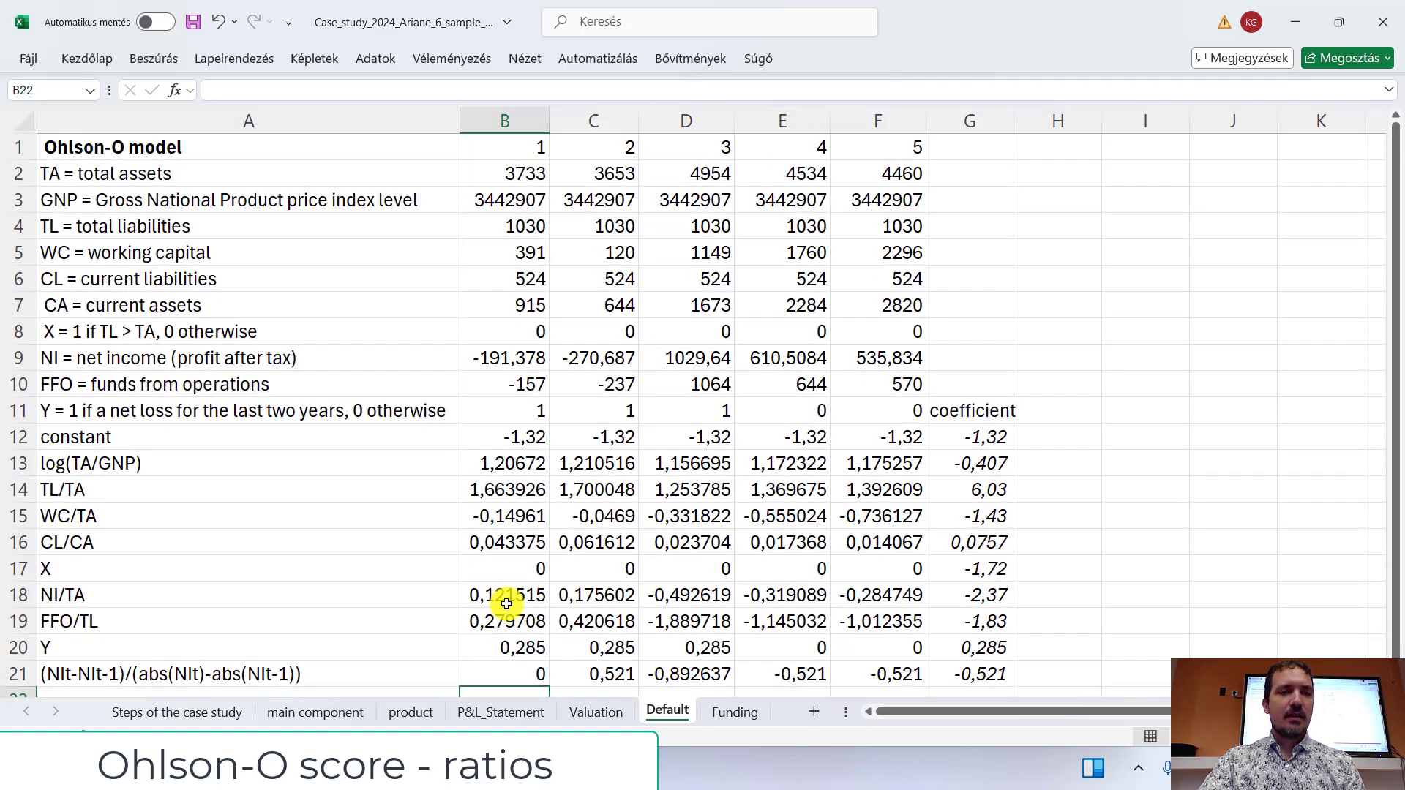
{"action": "scroll", "coordinate": [505, 604], "scroll_direction": "down", "scroll_amount": 1}
{"action": "scroll", "coordinate": [505, 606], "scroll_direction": "up", "scroll_amount": 1}
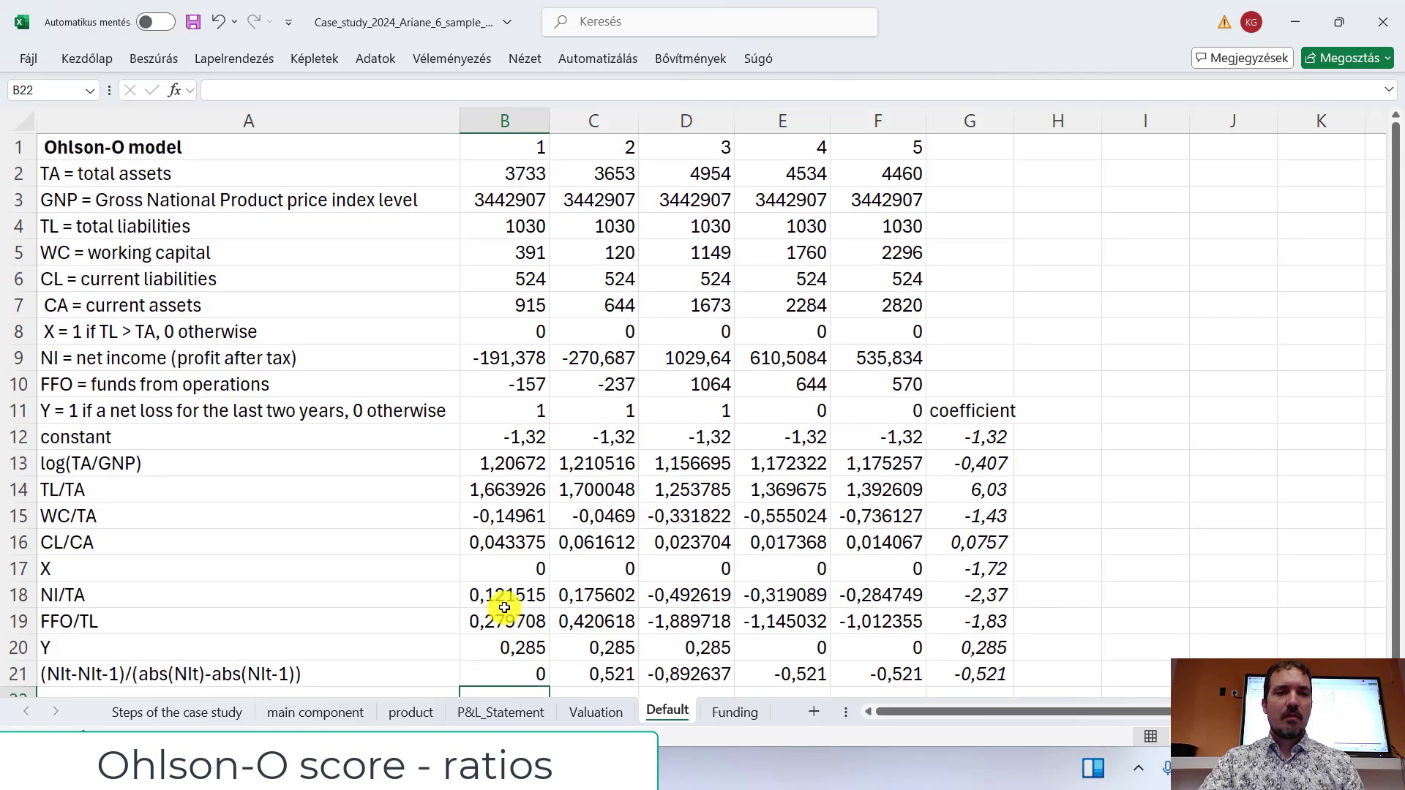
Step: Sum the weighted ratios in B22 with =szum(B12:B21) and copy the formula across to F22
{"action": "scroll", "coordinate": [503, 608], "scroll_direction": "down", "scroll_amount": 1}
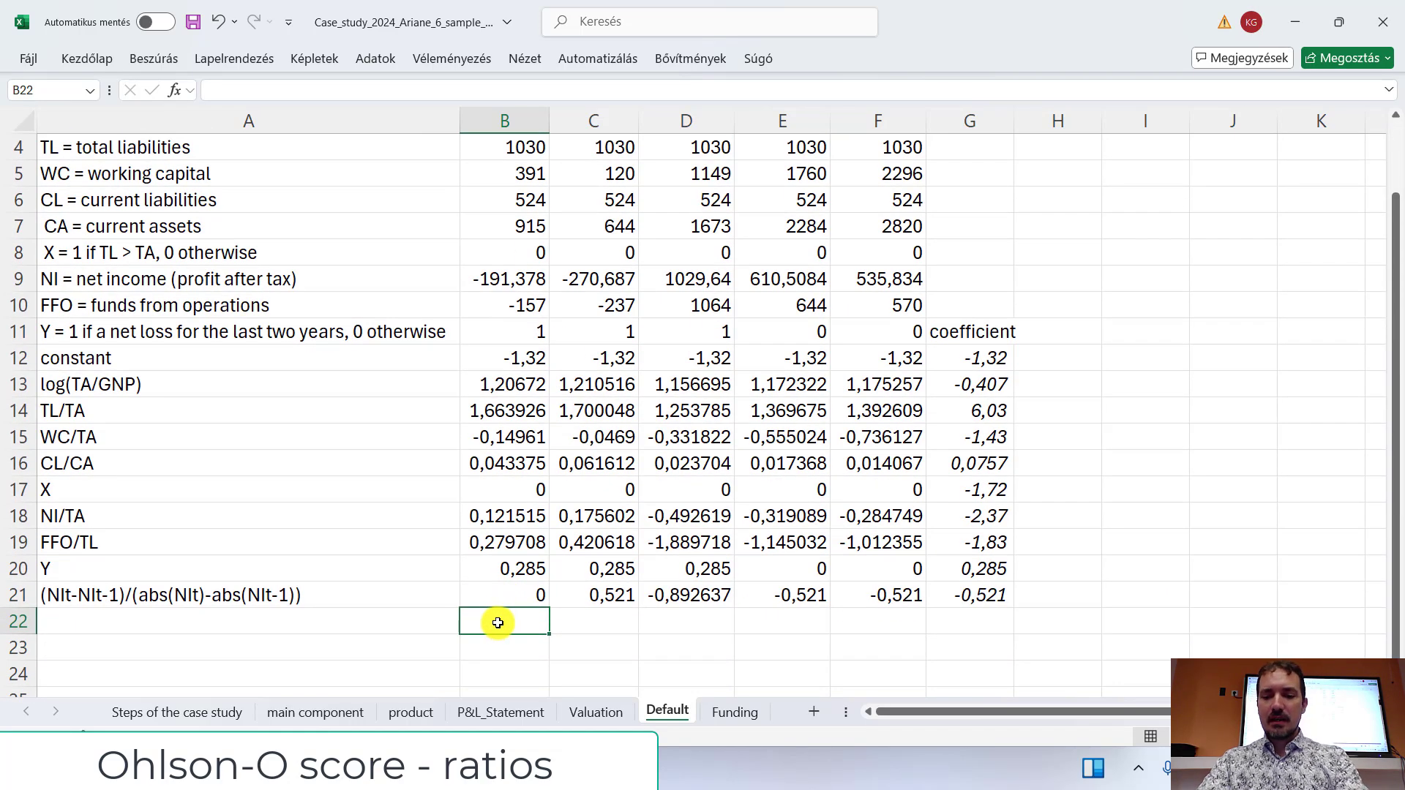
{"action": "type", "text": "="}
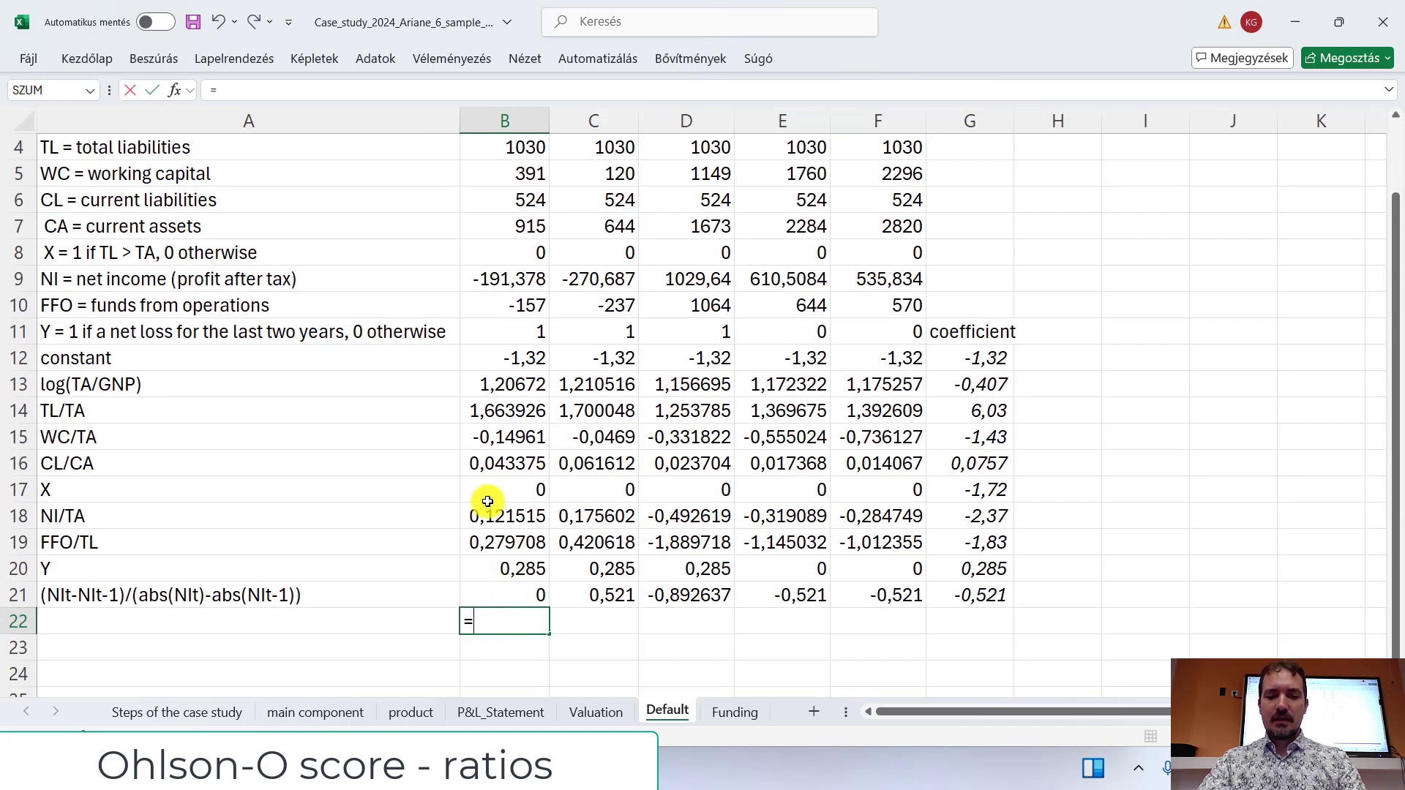
{"action": "type", "text": "szum"}
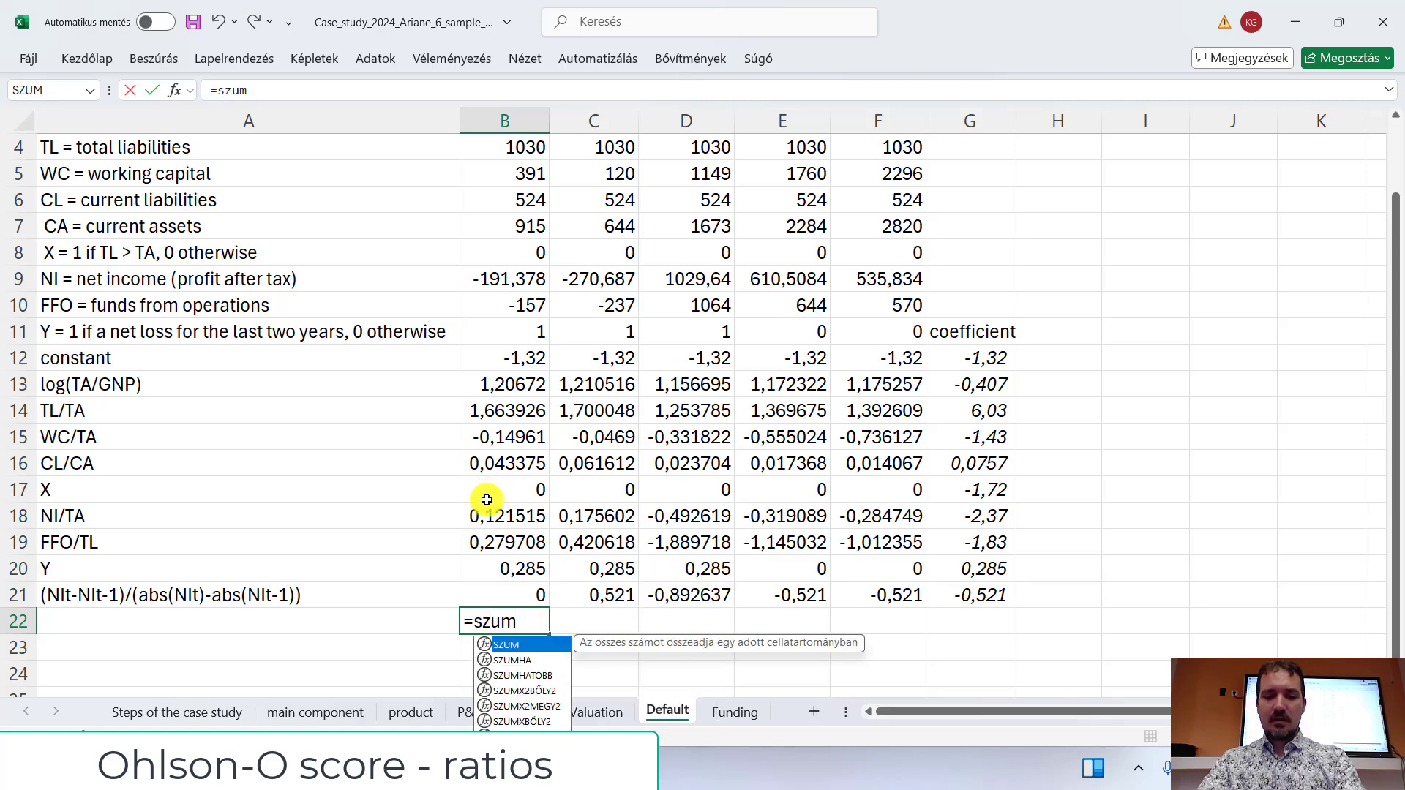
{"action": "type", "text": "("}
{"action": "left_click_drag", "start_coordinate": [512, 357], "coordinate": [495, 596]}
{"action": "type", "text": ")"}
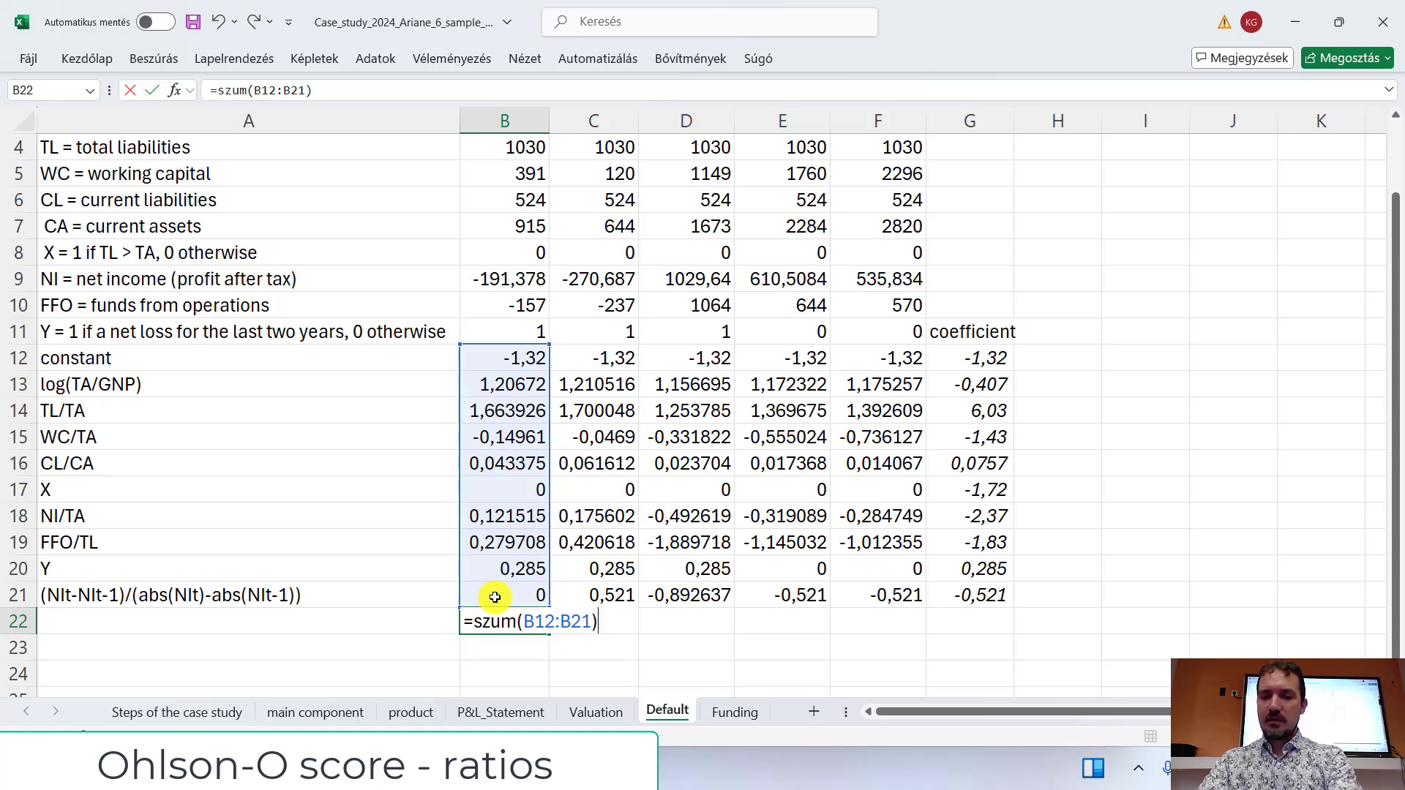
{"action": "key", "text": "ctrl+Return"}
{"action": "left_click_drag", "start_coordinate": [549, 636], "coordinate": [907, 631]}
Step: Label the total row in A22 as O-score and the row below it in A23 as Probability of default
{"action": "left_click", "coordinate": [262, 629]}
{"action": "type", "text": "O"}
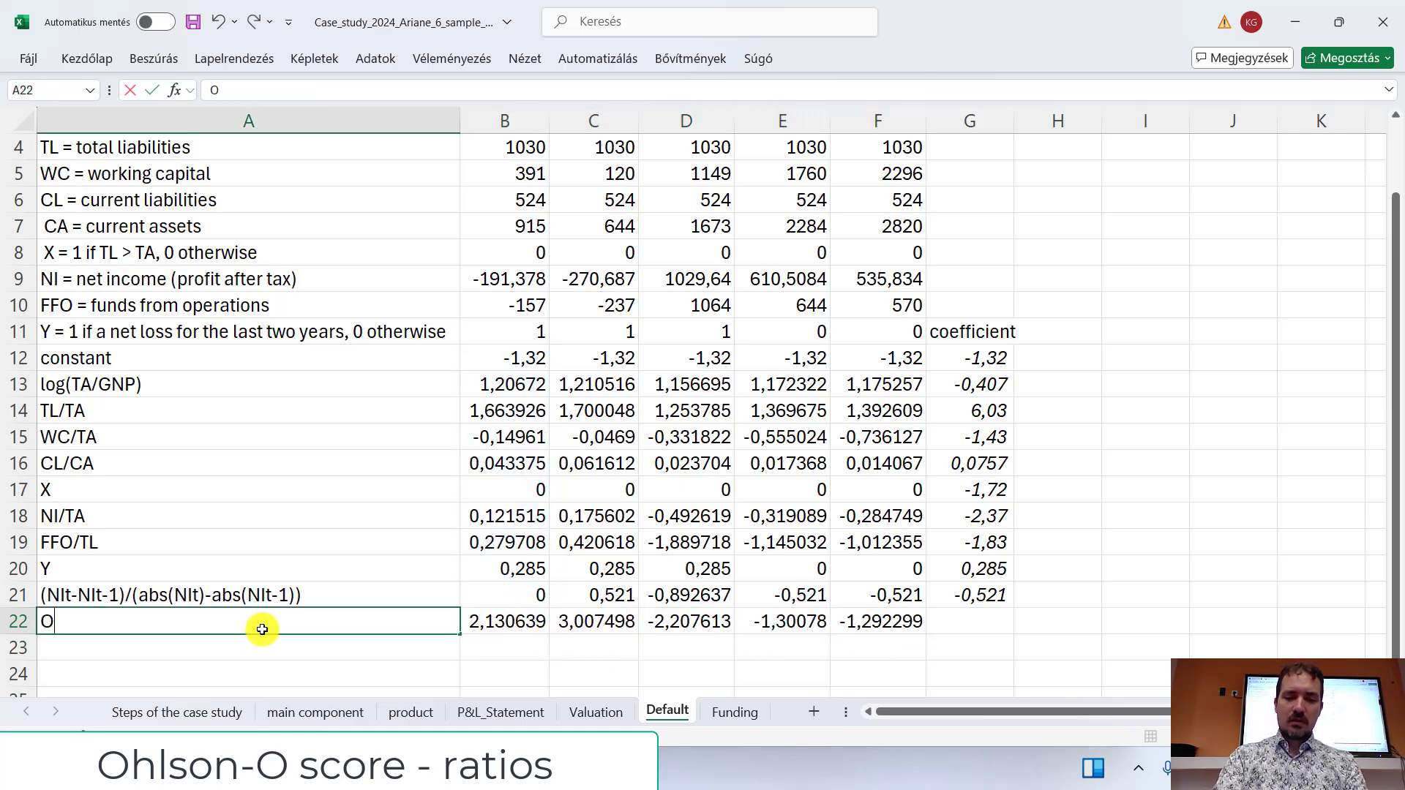
{"action": "type", "text": "-score"}
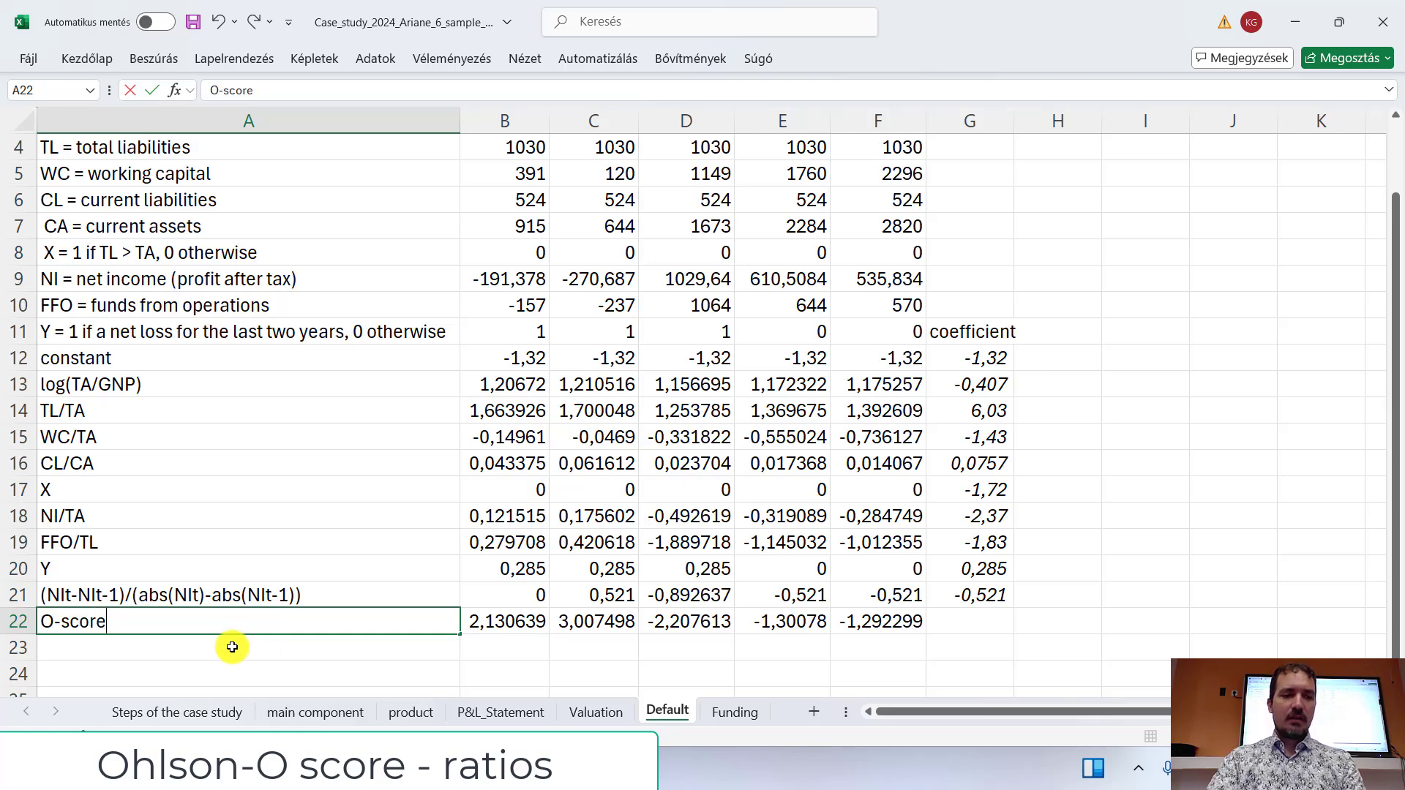
{"action": "left_click", "coordinate": [224, 649]}
{"action": "type", "text": "Probability of default"}
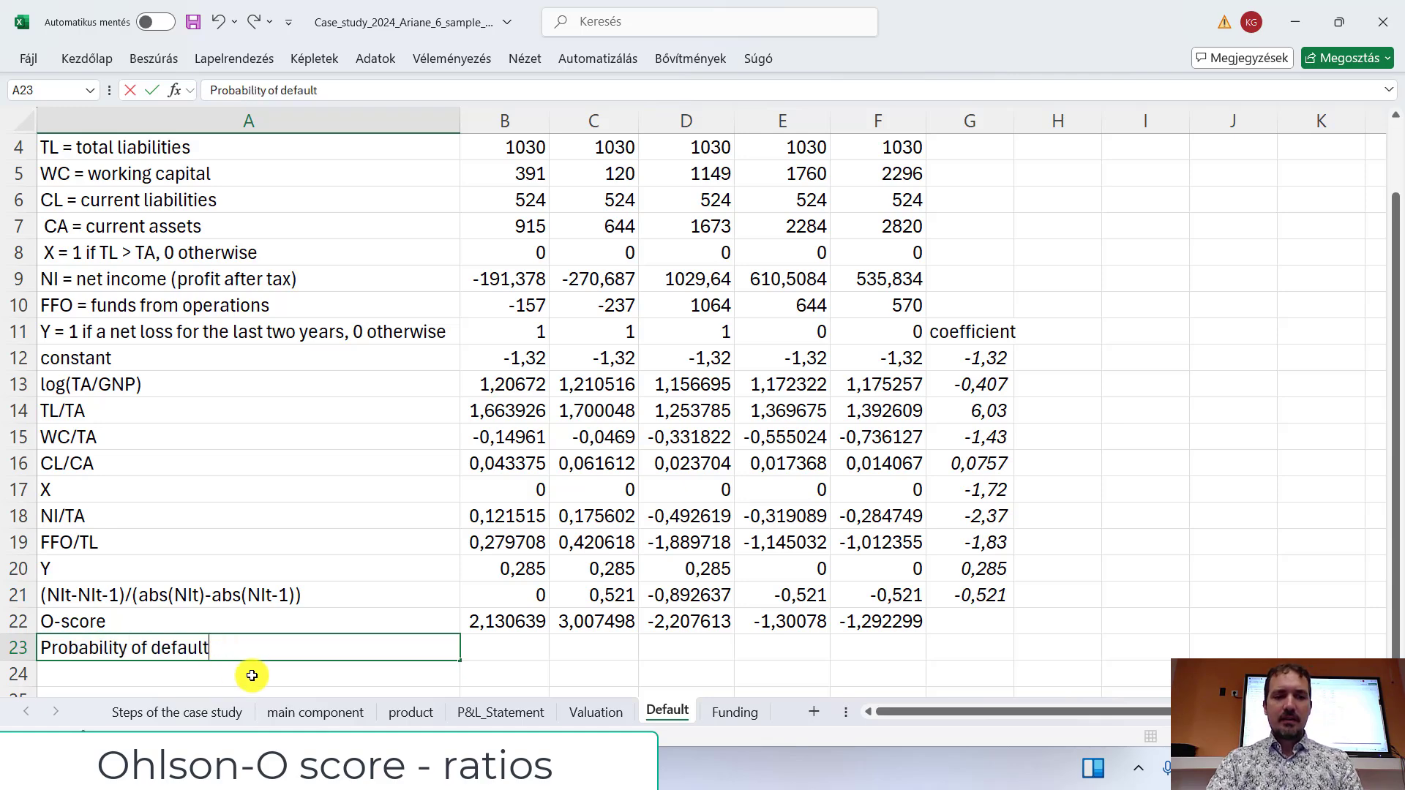
{"action": "left_click", "coordinate": [251, 673]}
Step: Switch to the browser, search the web for "Ohlson-O model wiki" using the name copied from the PDF, and open the Wikipedia article Ohlson O-score
{"action": "key", "text": "alt+Tab"}
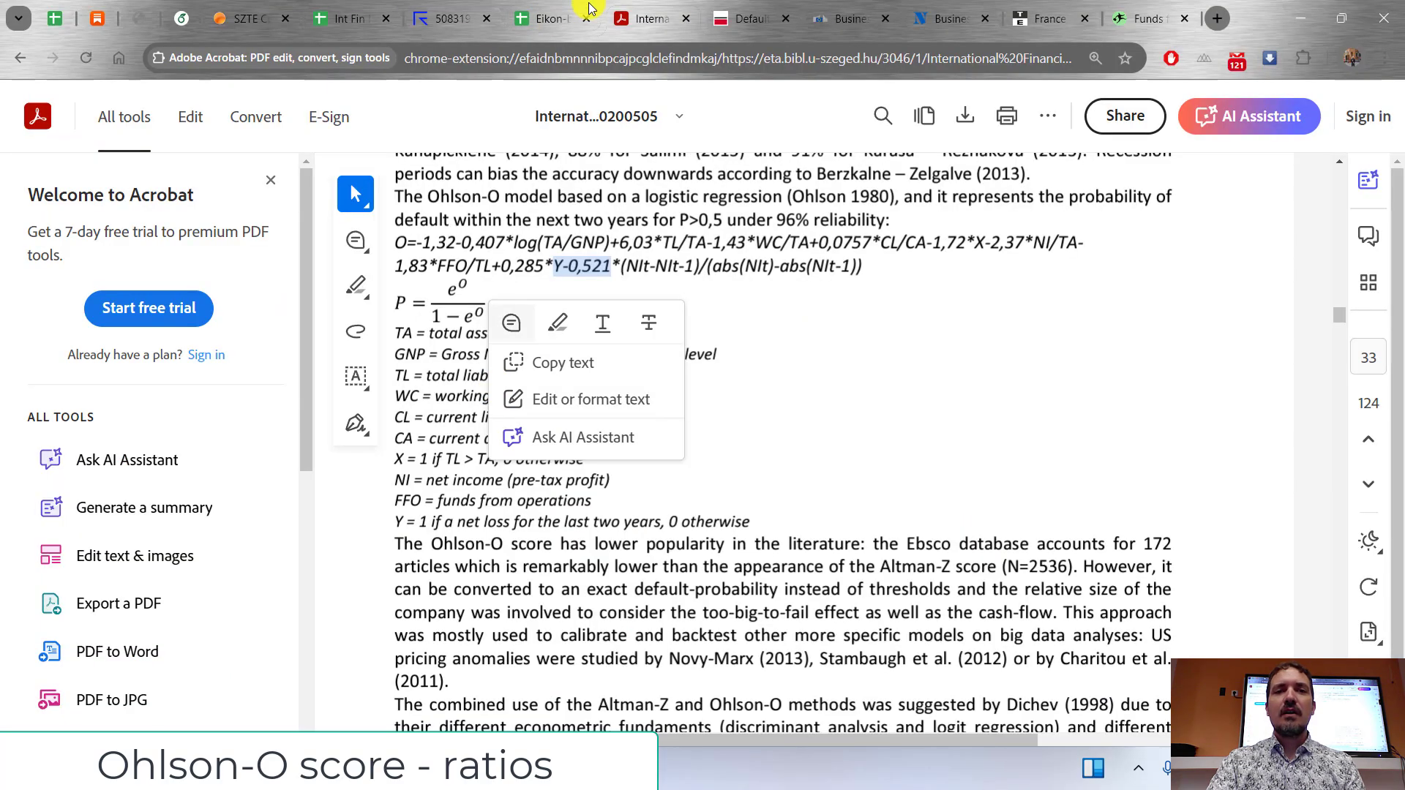
{"action": "left_click_drag", "start_coordinate": [429, 197], "coordinate": [570, 196]}
{"action": "key", "text": "ctrl+c"}
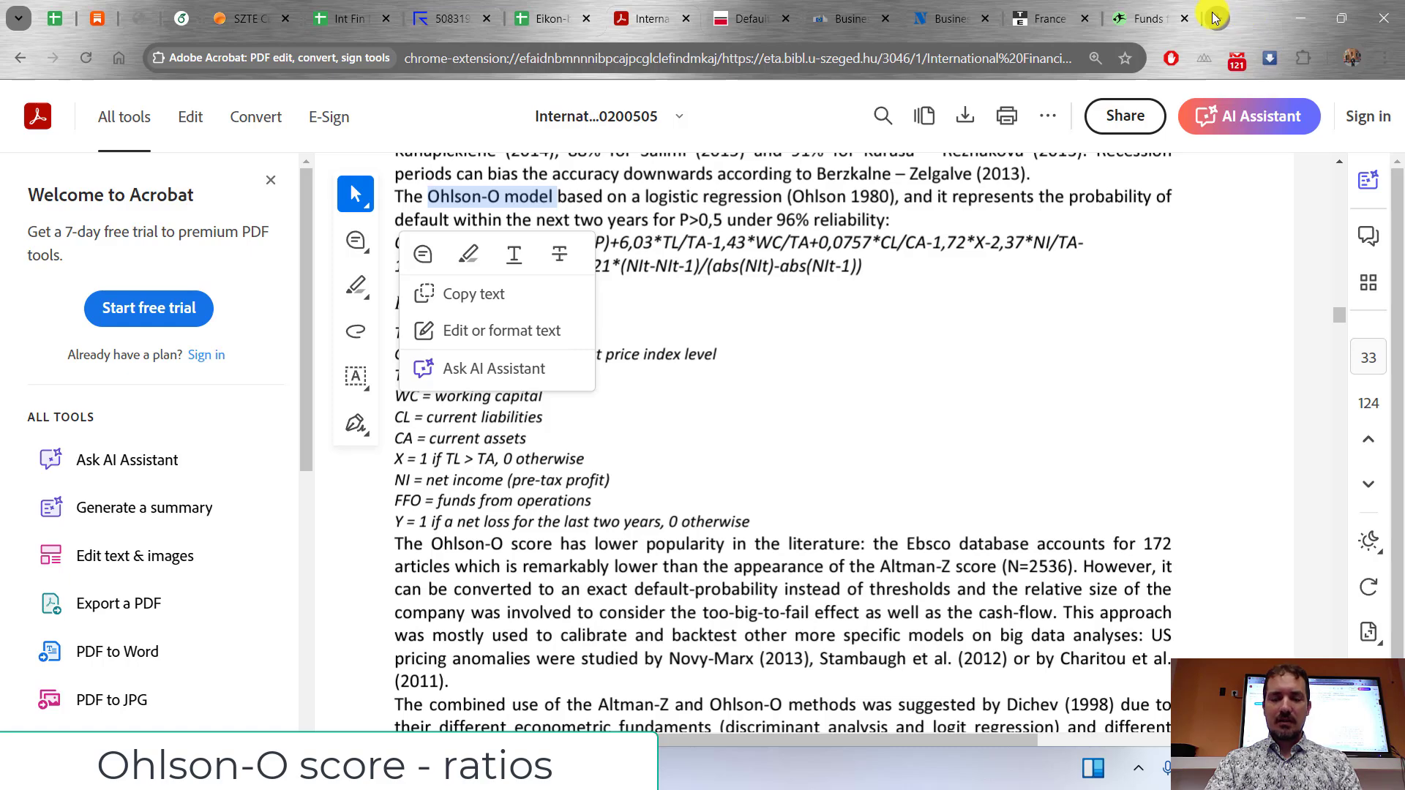
{"action": "left_click", "coordinate": [1216, 18]}
{"action": "key", "text": "ctrl+v"}
{"action": "type", "text": "wiki"}
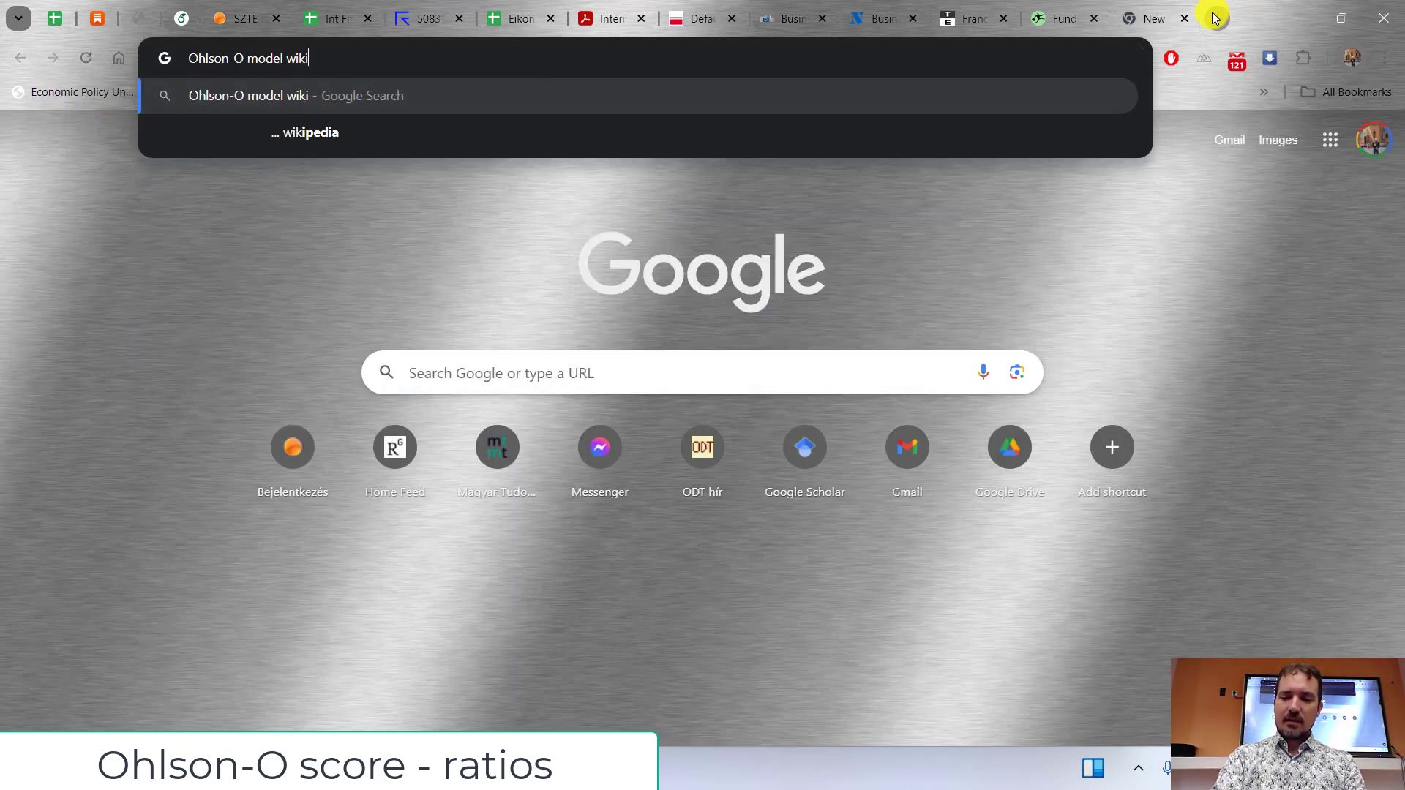
{"action": "key", "text": "Return"}
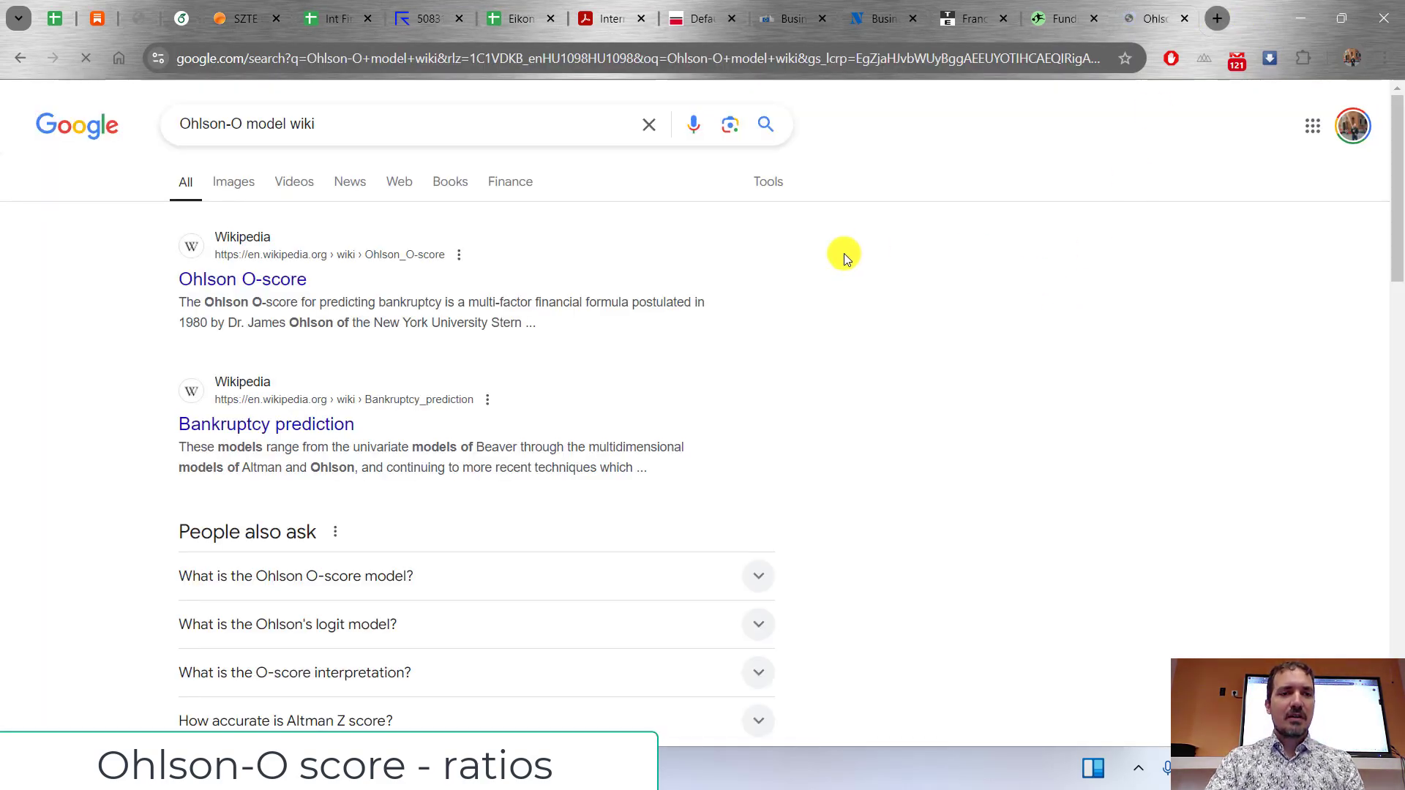
{"action": "left_click", "coordinate": [191, 278]}
Step: Compare the denominator of the default probability formula in the Wikipedia article with the one in the PDF
{"action": "scroll", "coordinate": [619, 538], "scroll_direction": "down", "scroll_amount": 3}
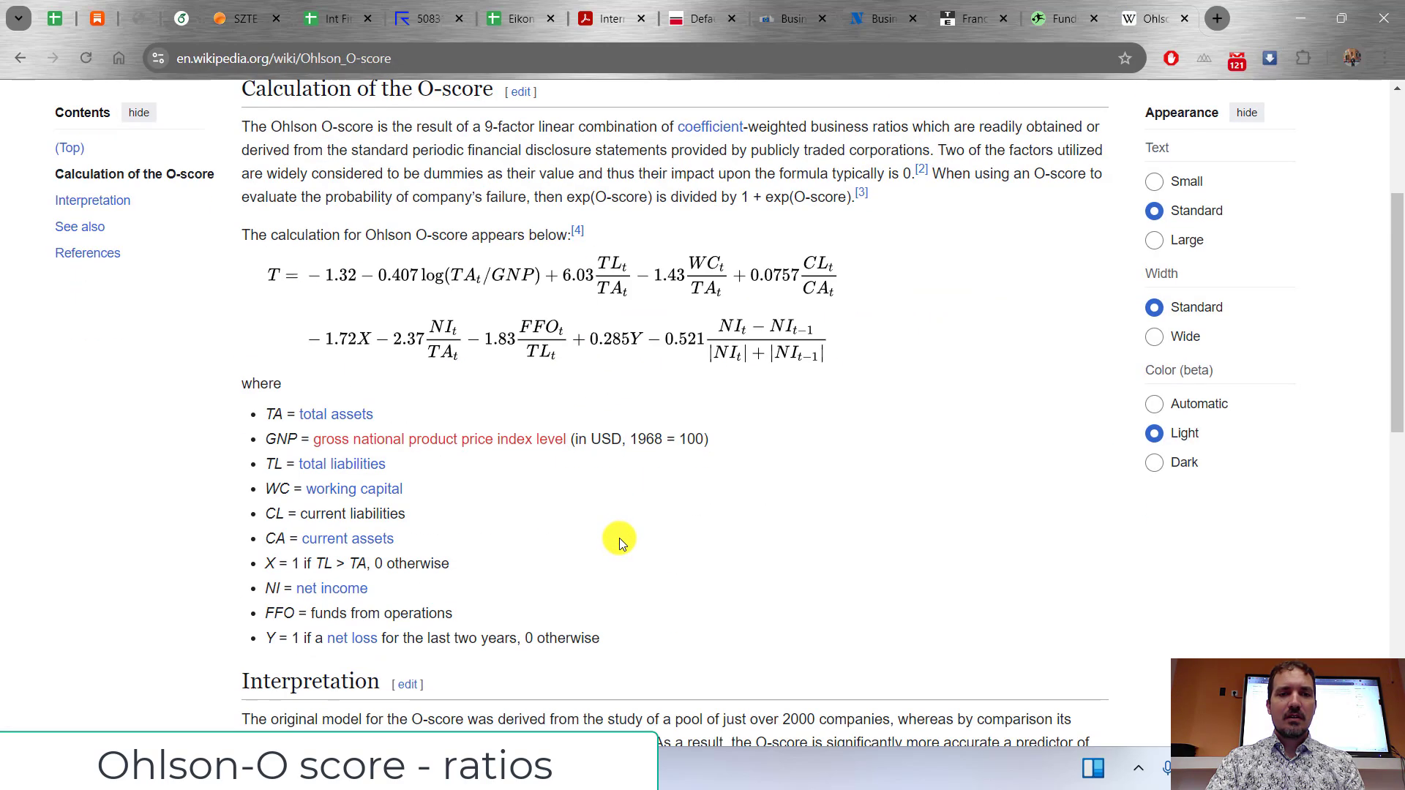
{"action": "scroll", "coordinate": [619, 537], "scroll_direction": "down", "scroll_amount": 2}
{"action": "scroll", "coordinate": [619, 537], "scroll_direction": "up", "scroll_amount": 2}
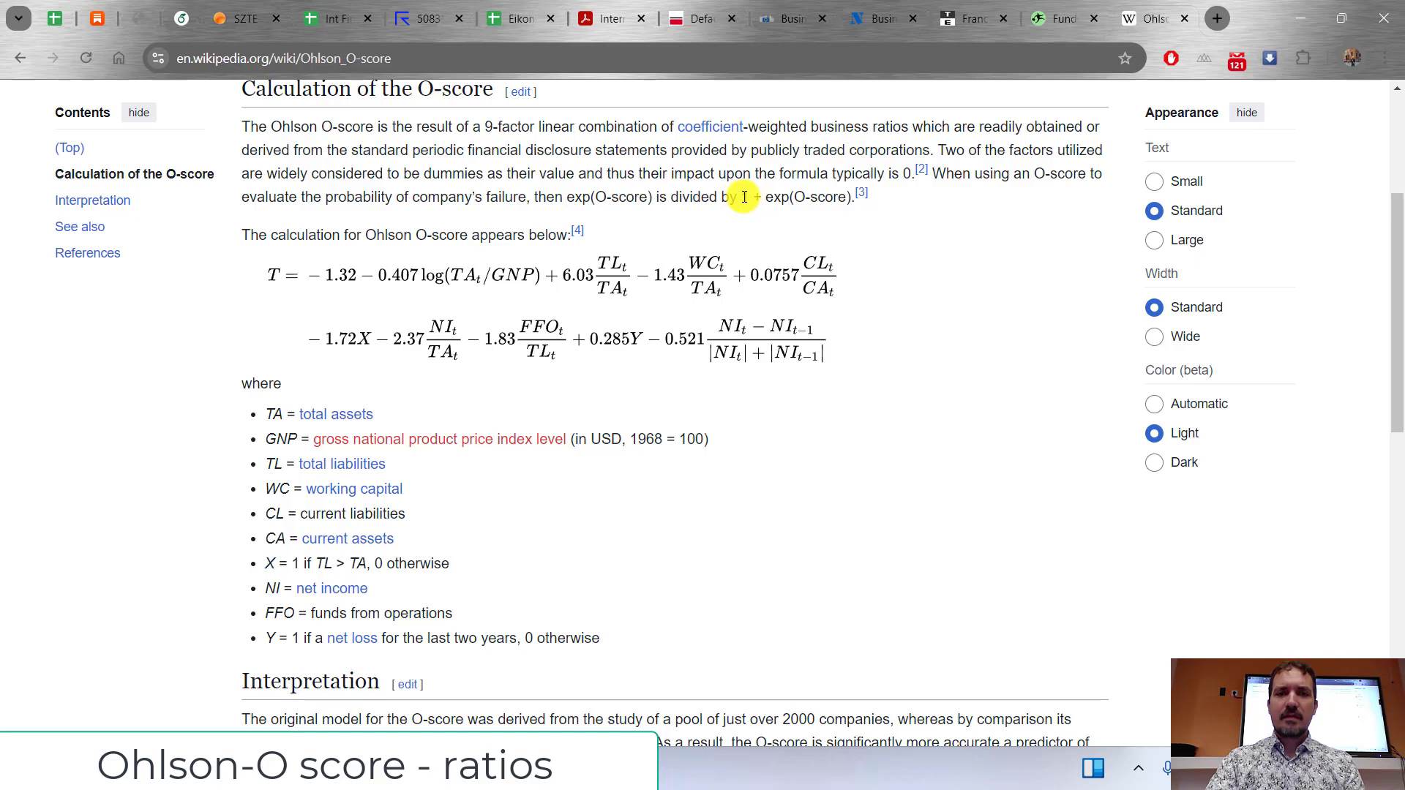
{"action": "left_click_drag", "start_coordinate": [740, 197], "coordinate": [832, 200]}
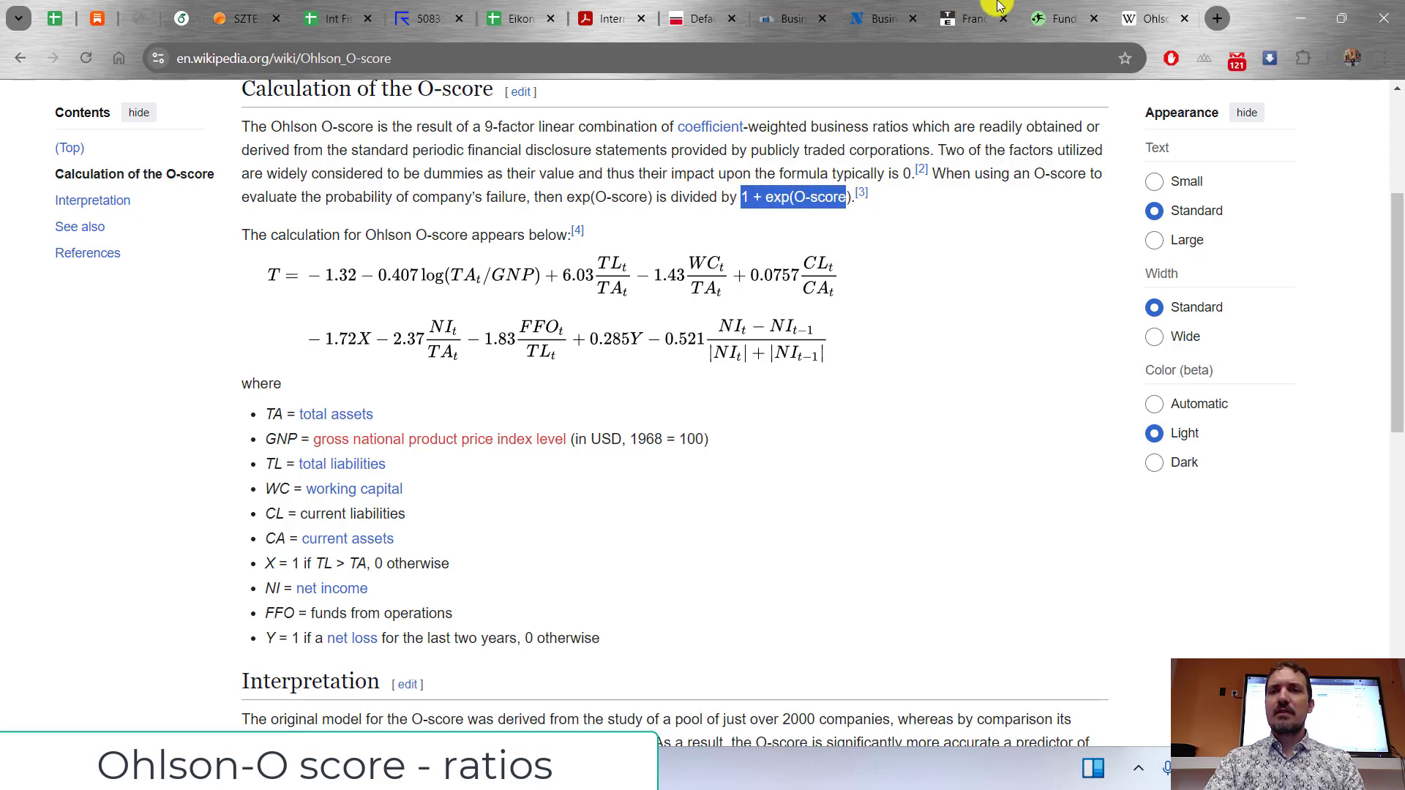
{"action": "left_click", "coordinate": [615, 18]}
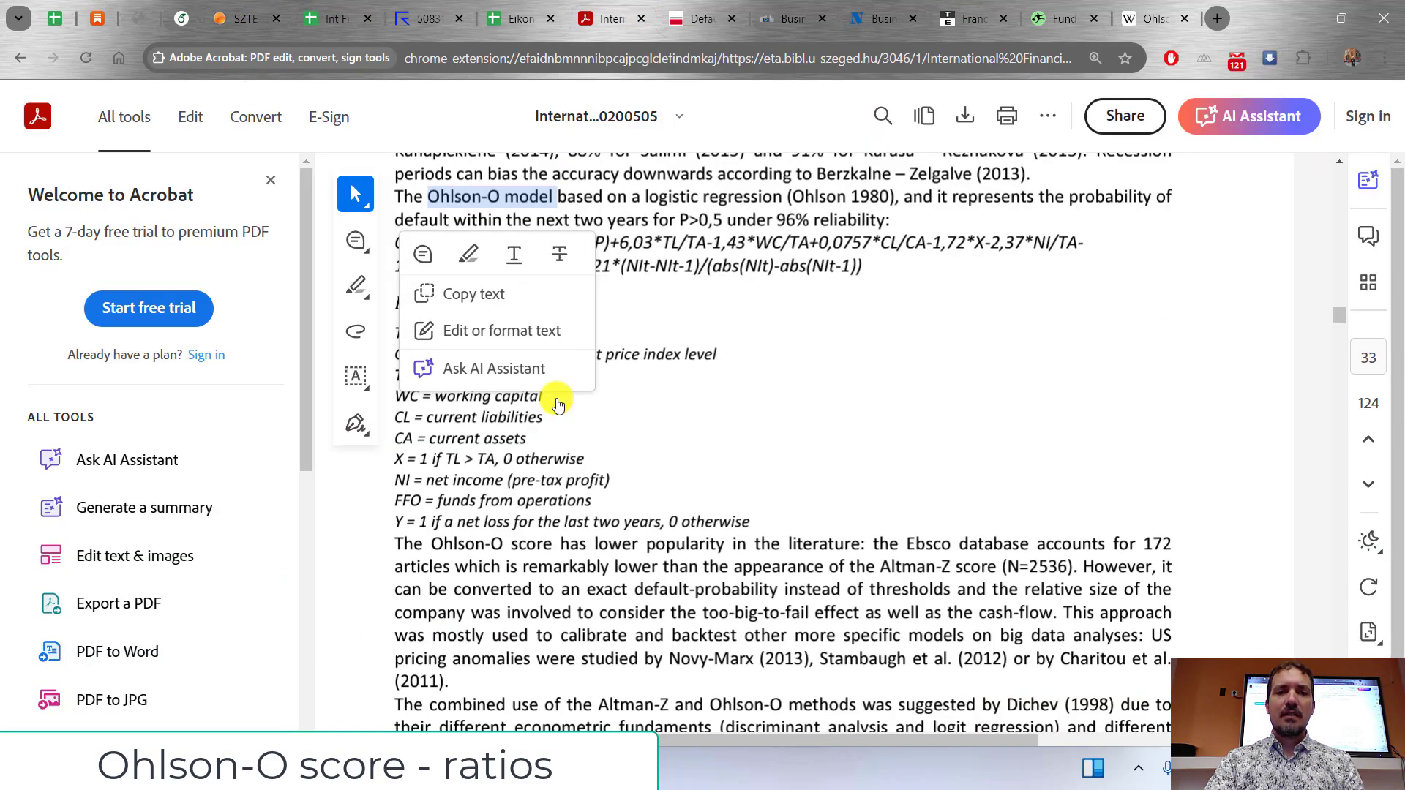
{"action": "left_click", "coordinate": [445, 486]}
{"action": "left_click_drag", "start_coordinate": [446, 315], "coordinate": [476, 315]}
Step: Return to the Excel workbook and enter =exp(B22)/(1+exp(B22)) in B23 as the first year's probability of default
{"action": "key", "text": "alt+Tab"}
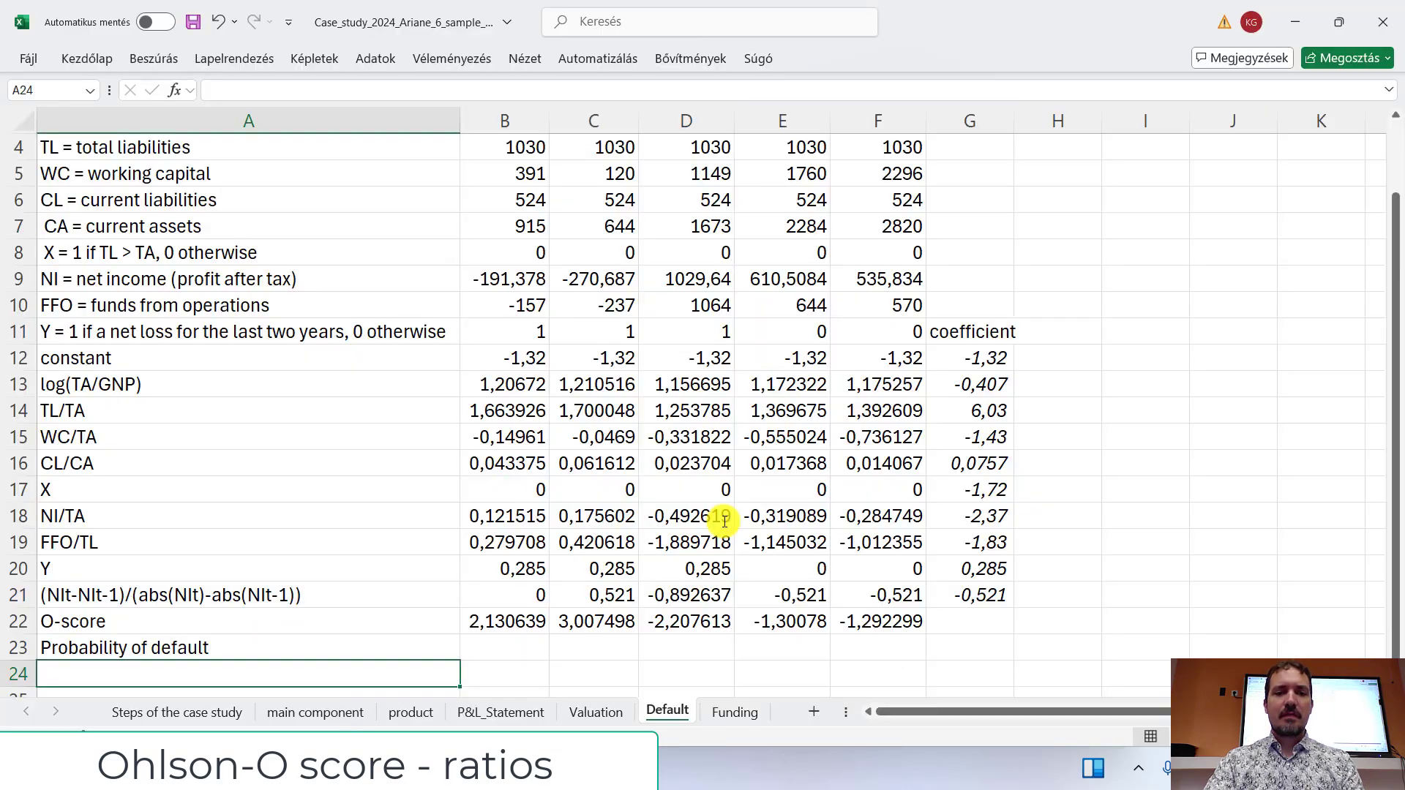
{"action": "left_click", "coordinate": [491, 653]}
{"action": "type", "text": "="}
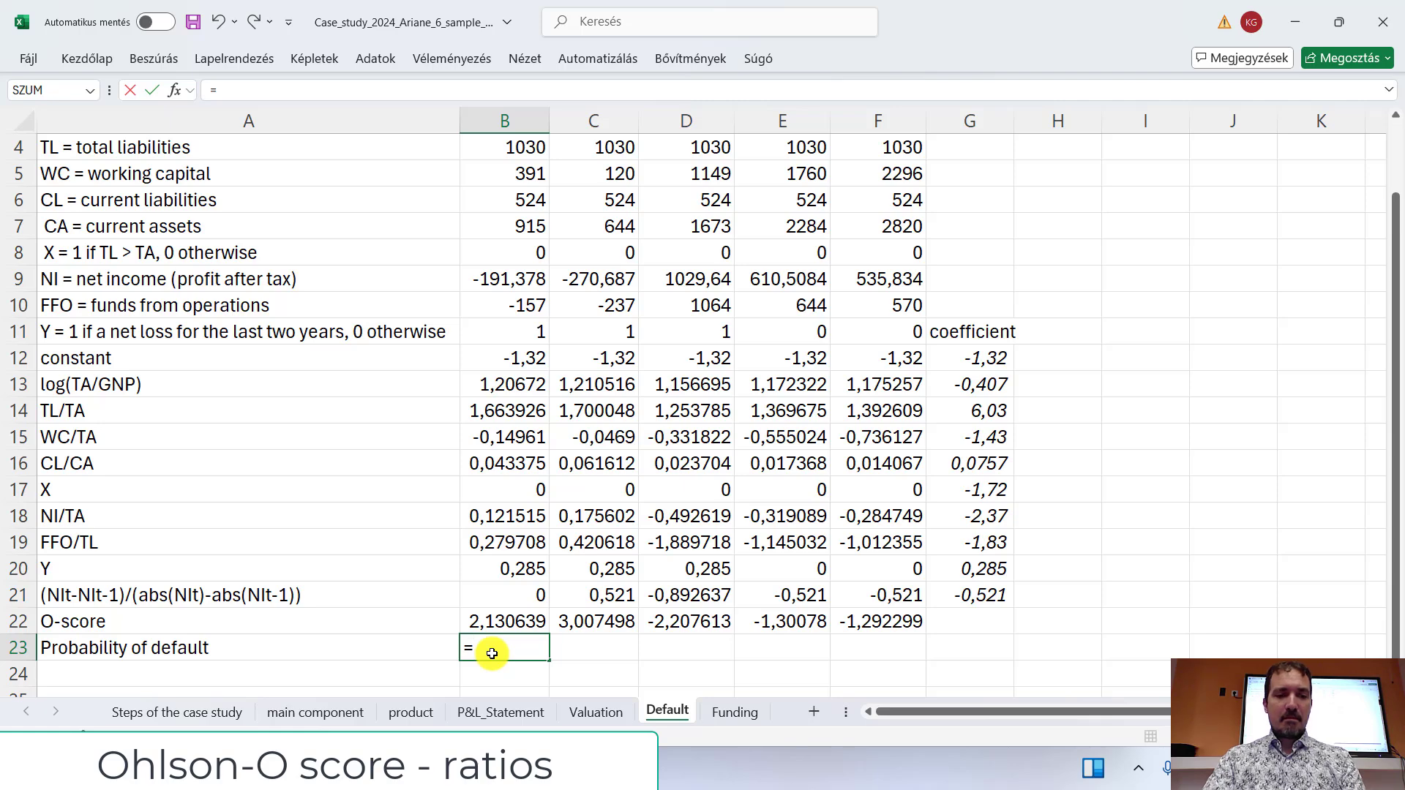
{"action": "type", "text": "ex"}
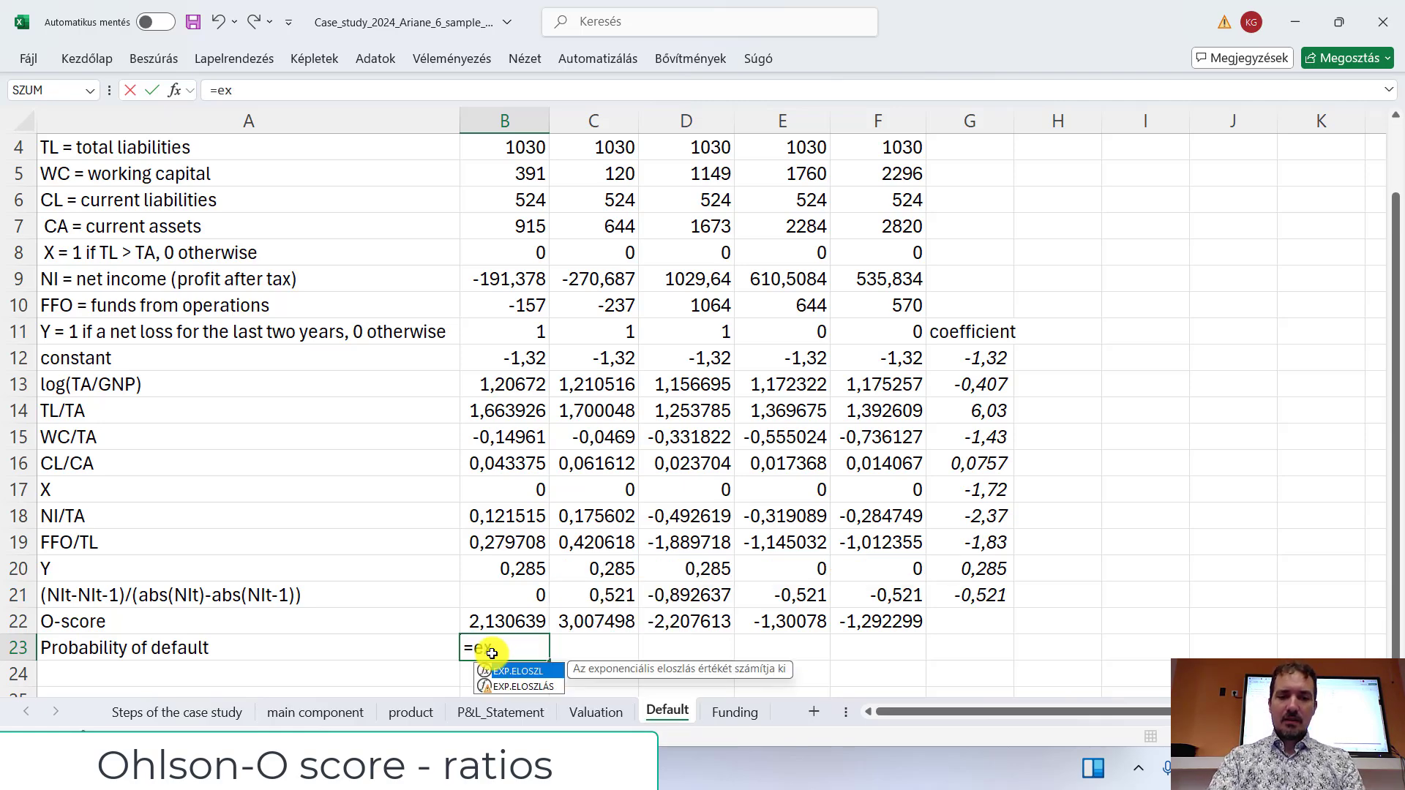
{"action": "type", "text": "p("}
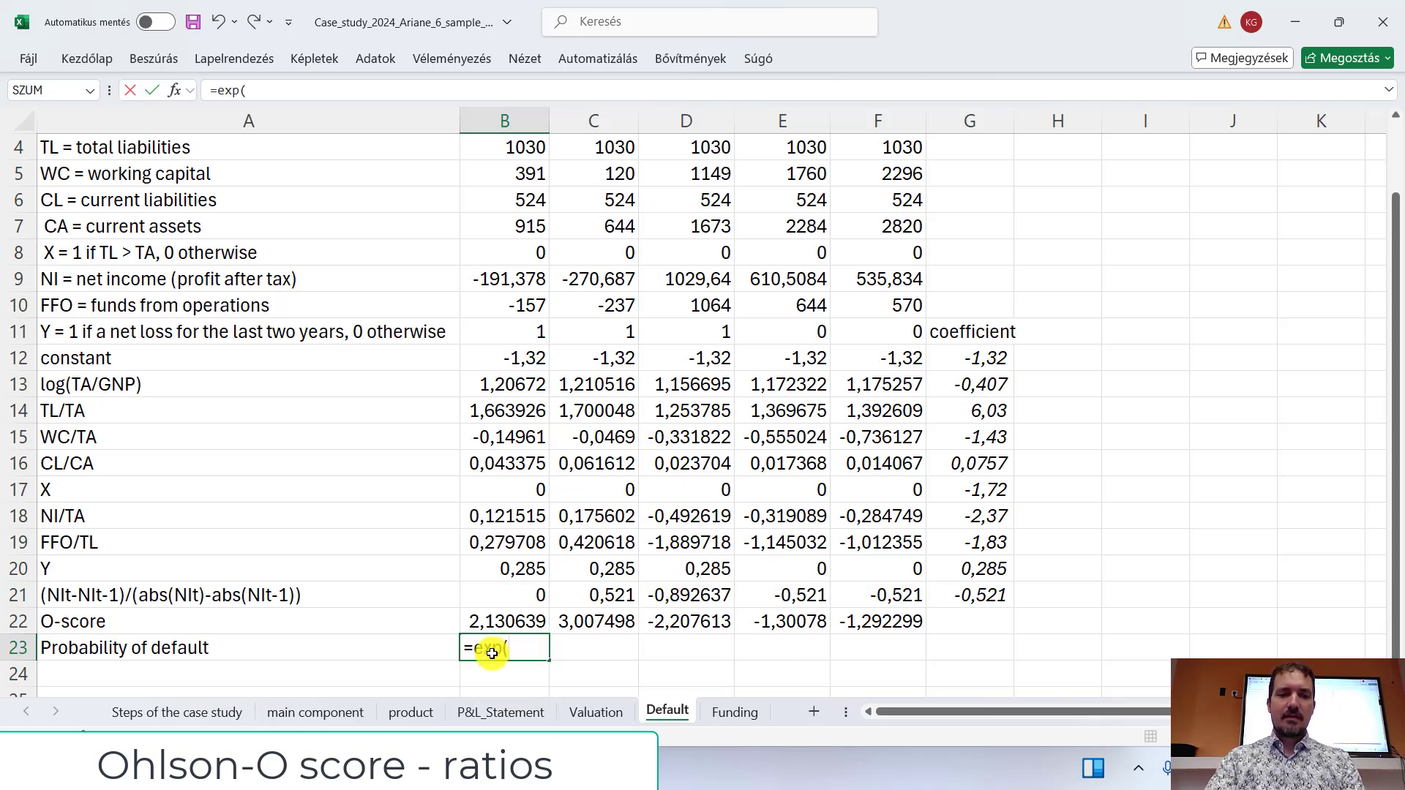
{"action": "left_click", "coordinate": [485, 623]}
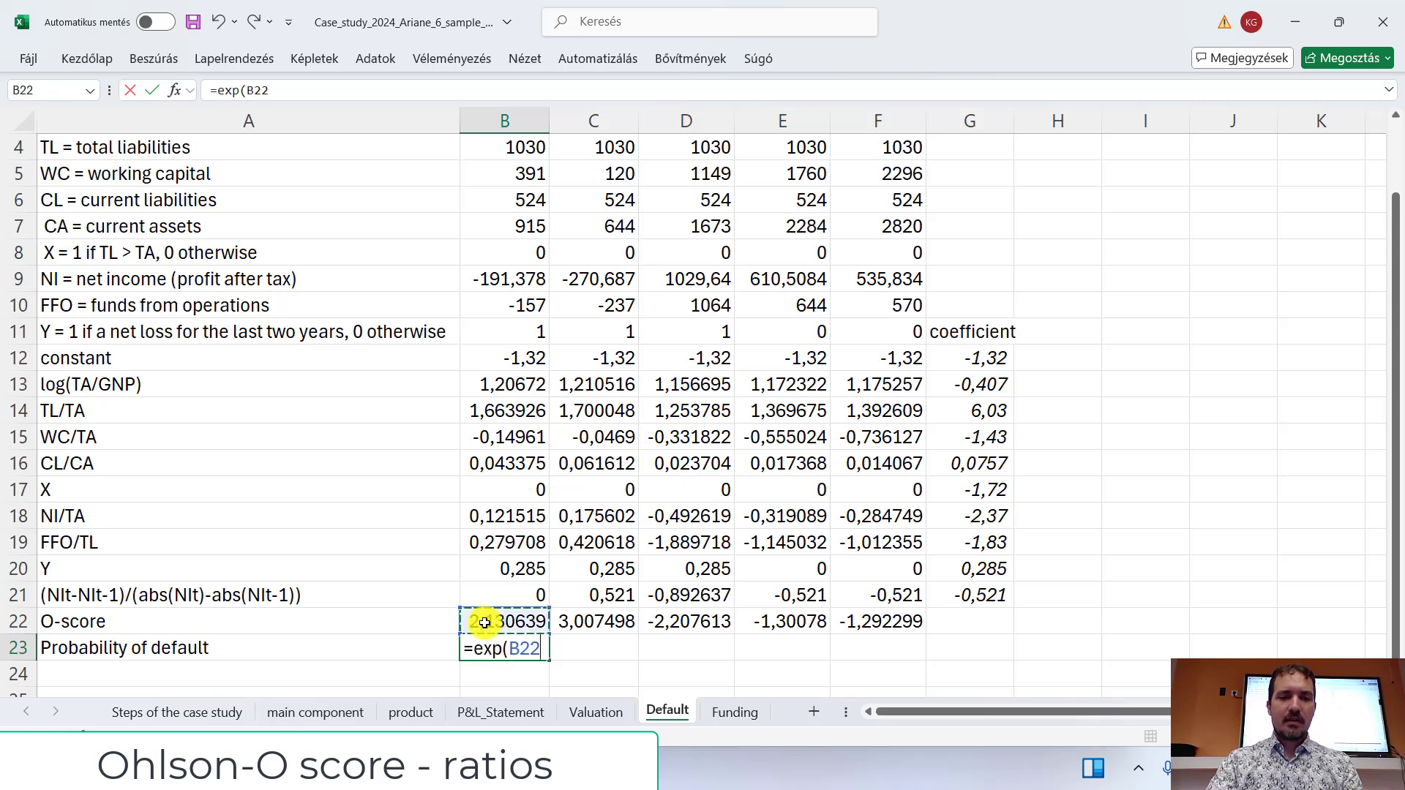
{"action": "type", "text": ")/(1"}
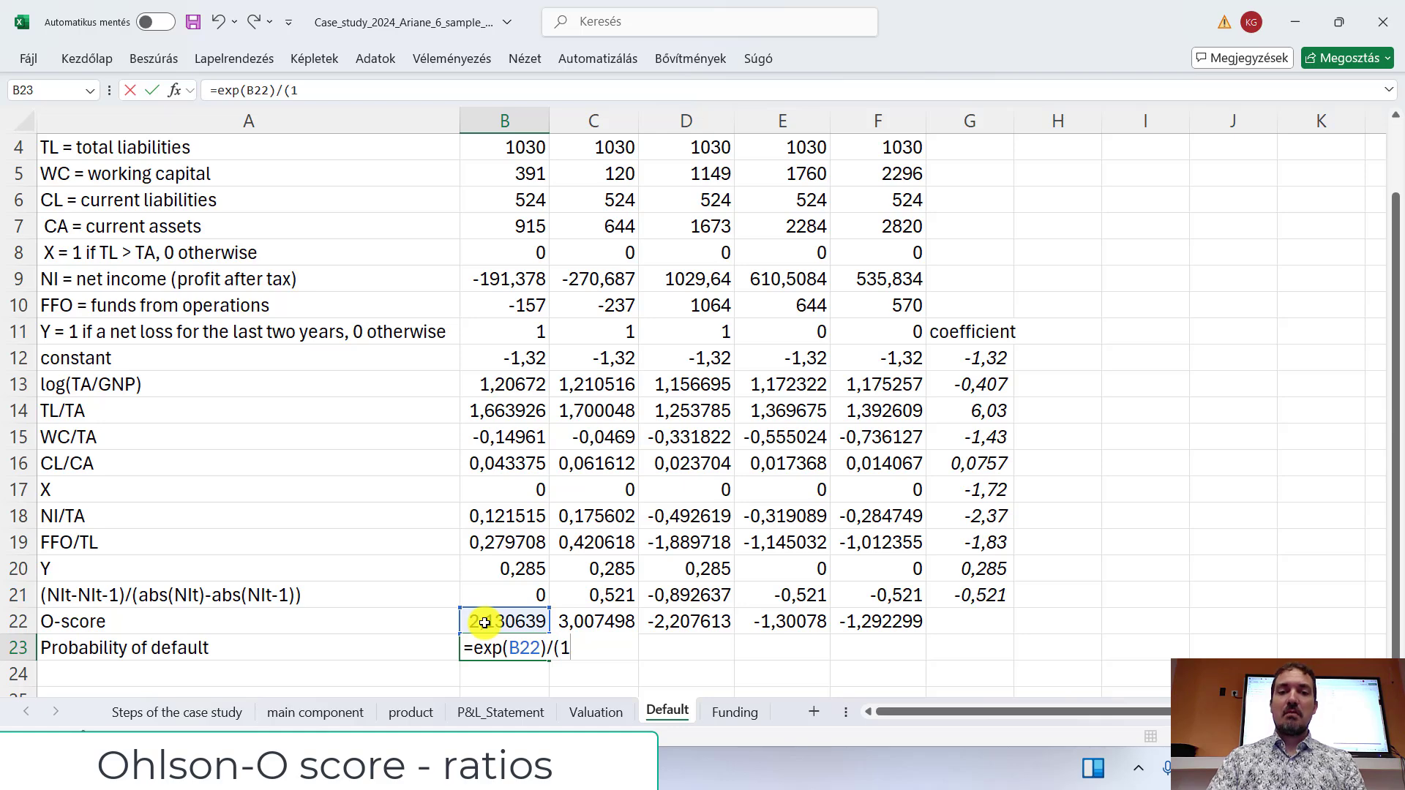
{"action": "type", "text": "+exp"}
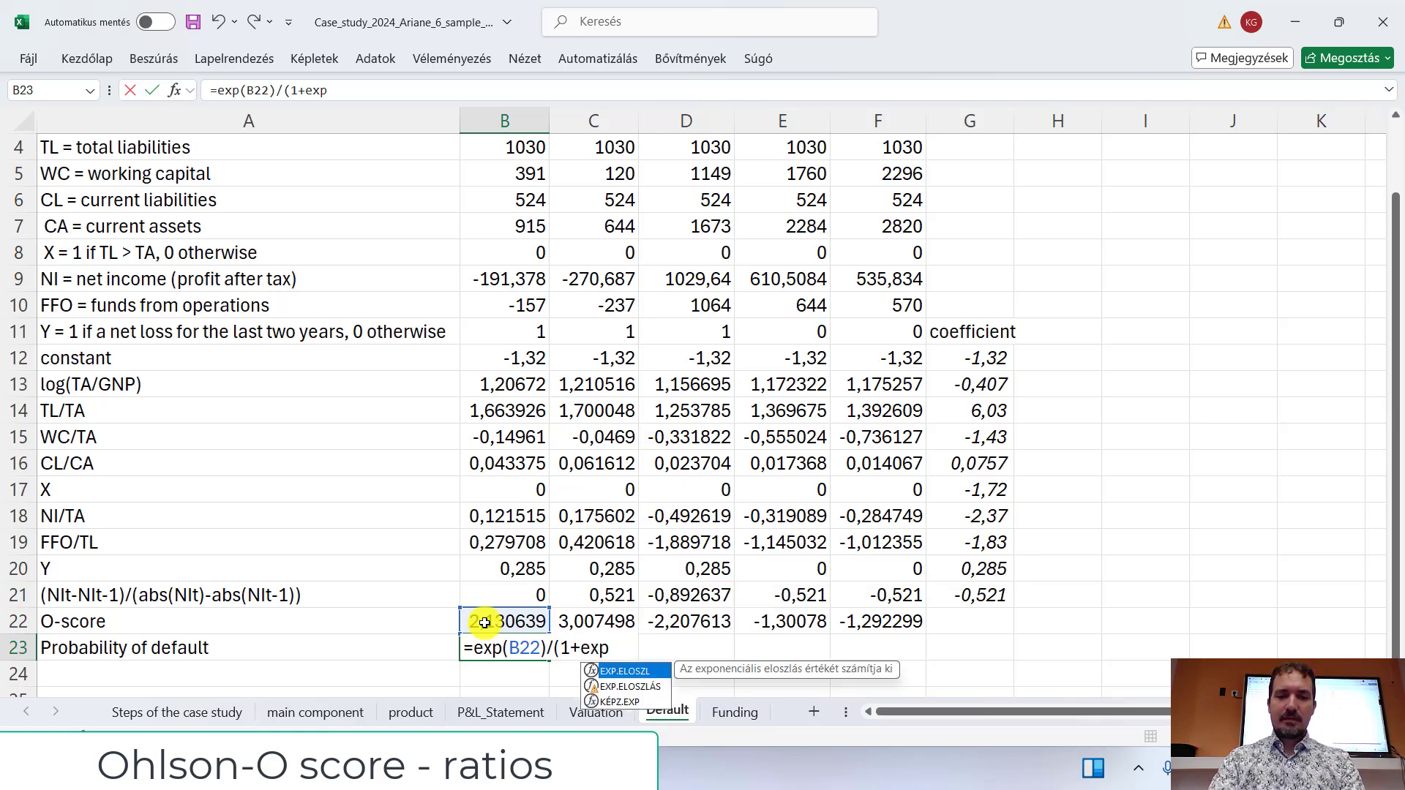
{"action": "type", "text": "("}
{"action": "left_click", "coordinate": [485, 623]}
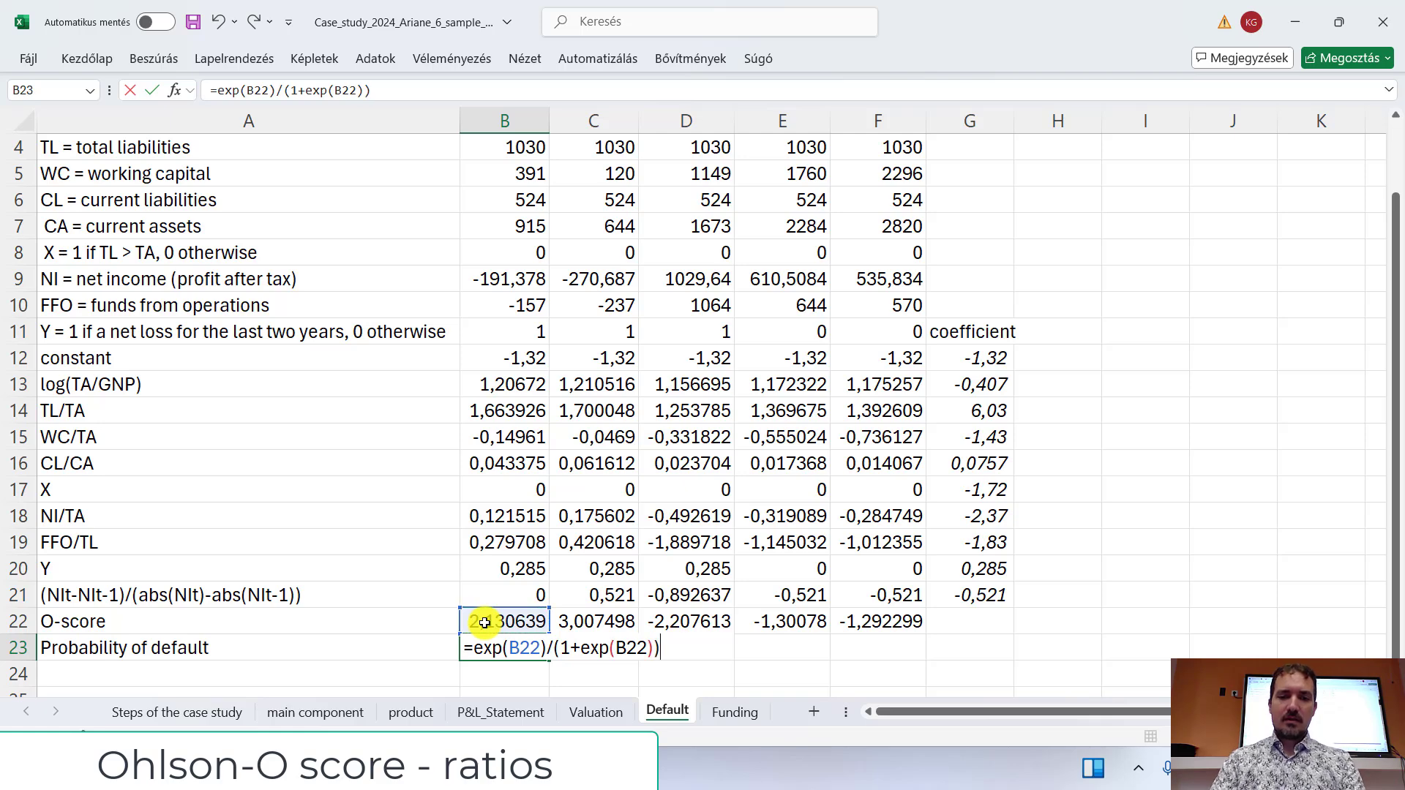
{"action": "type", "text": "))"}
{"action": "key", "text": "Return"}
{"action": "left_click", "coordinate": [483, 654]}
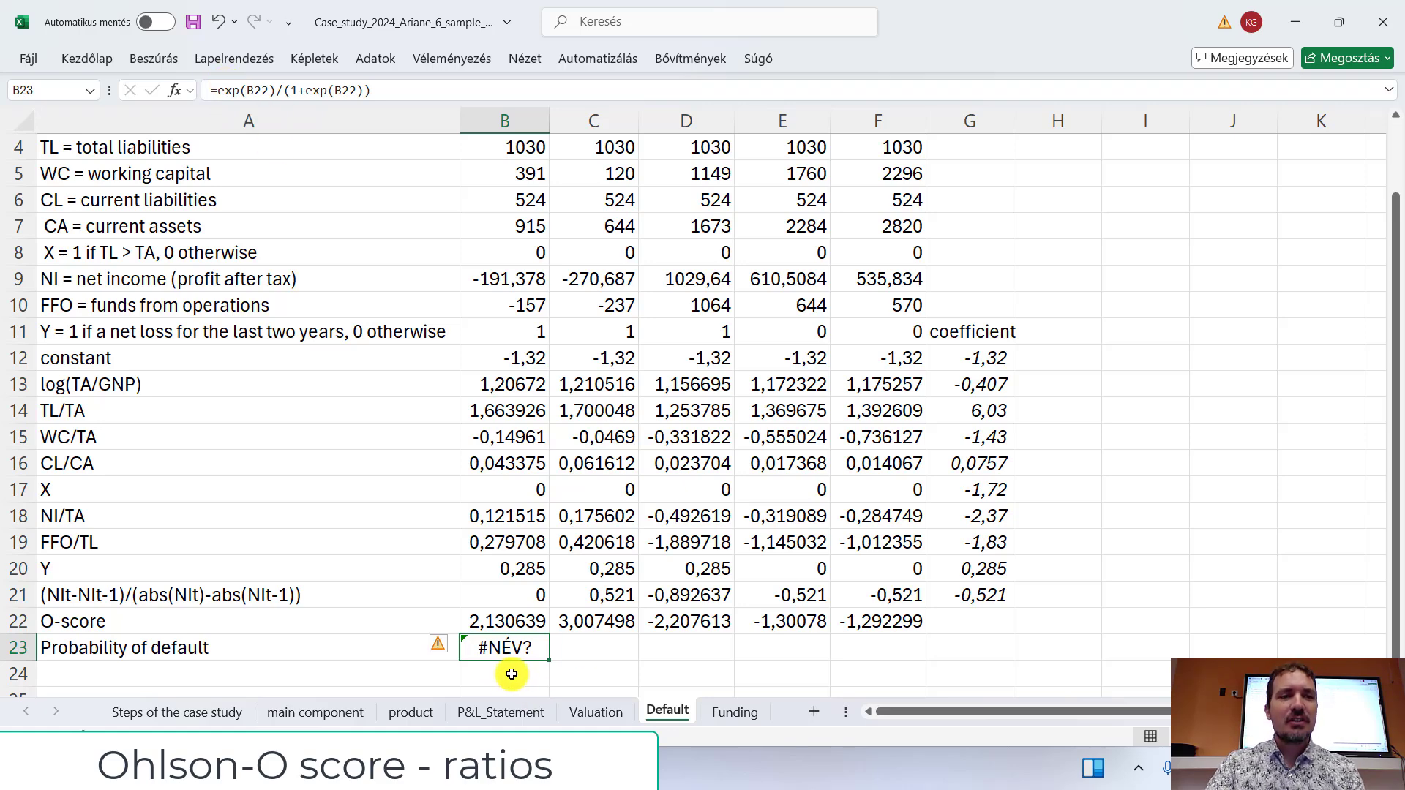
{"action": "left_click", "coordinate": [227, 91]}
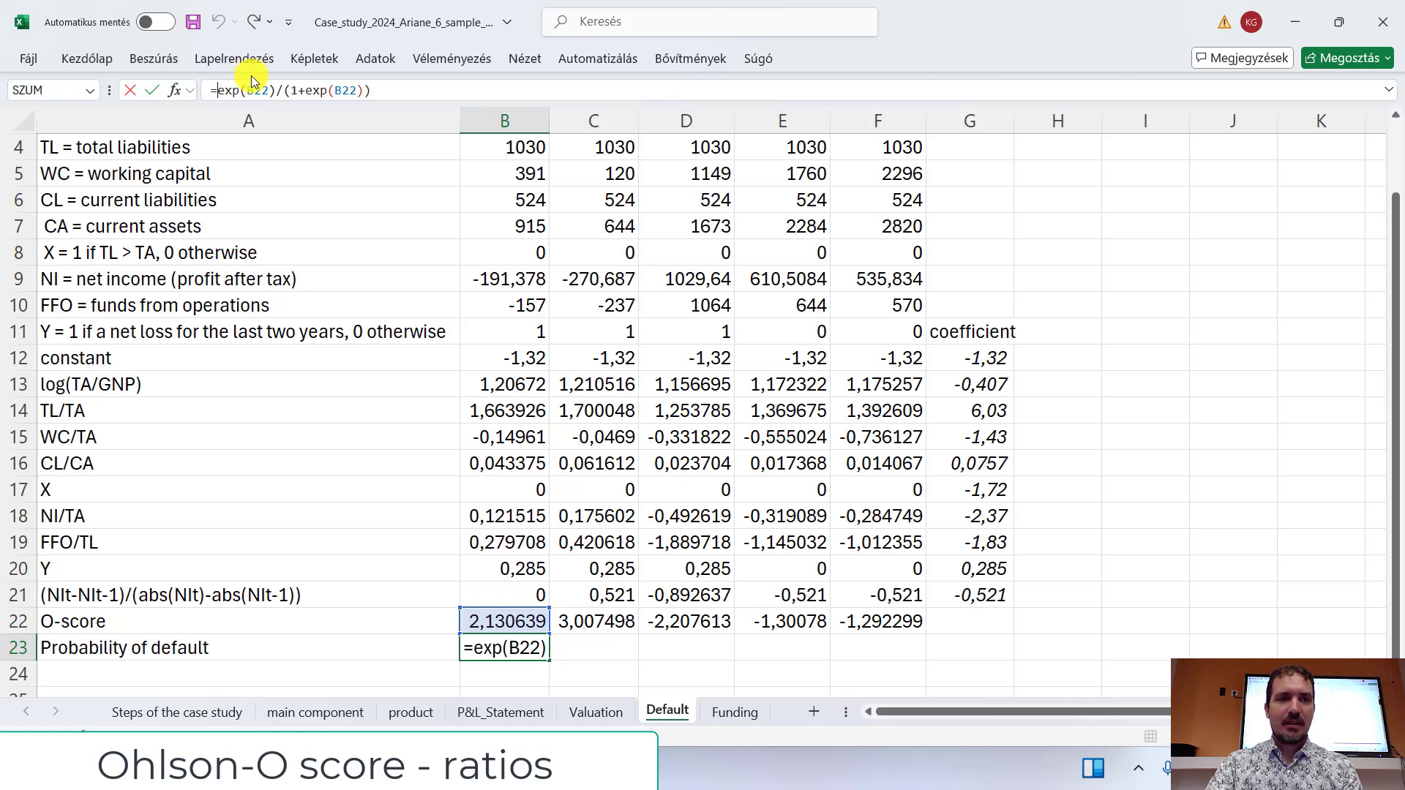
{"action": "left_click", "coordinate": [133, 90]}
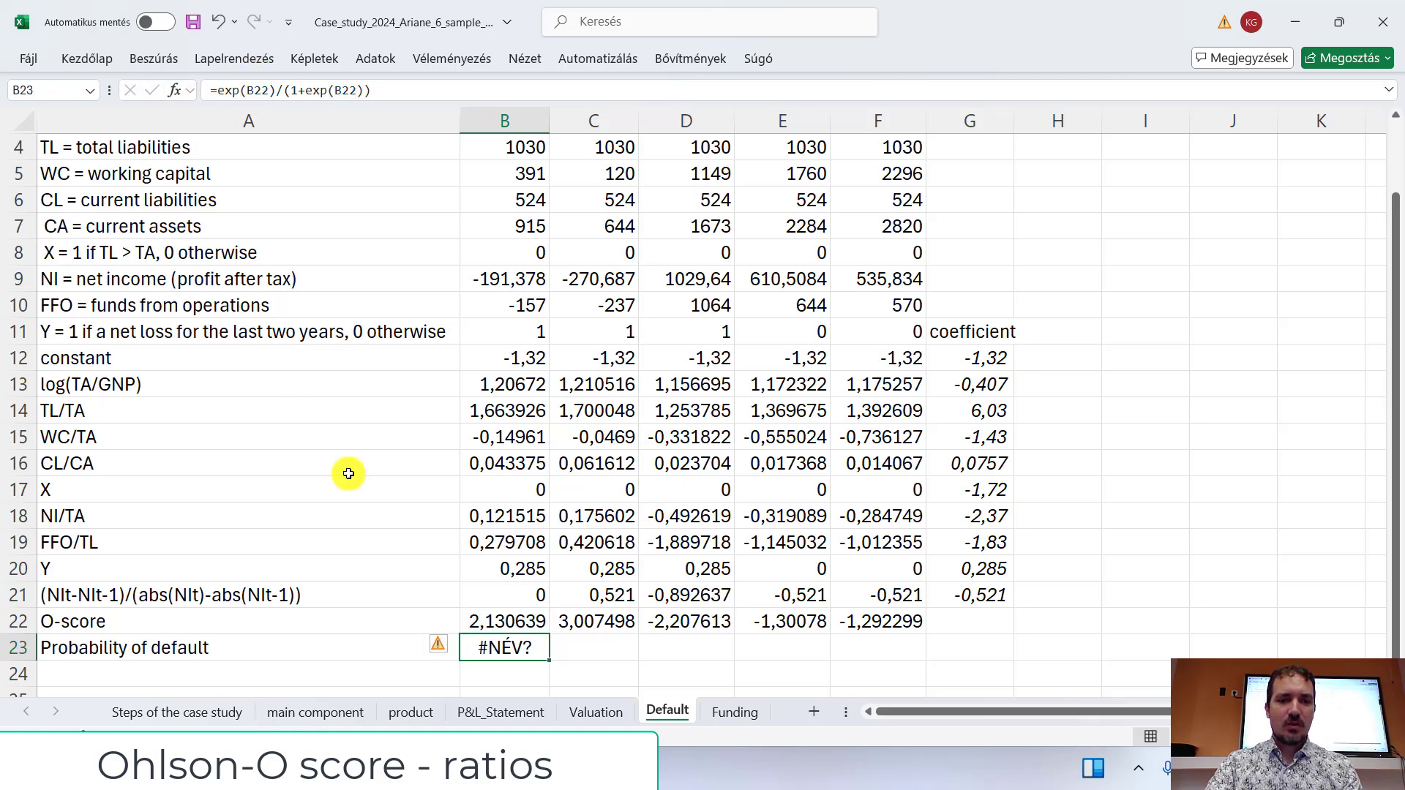
{"action": "left_click", "coordinate": [480, 674]}
{"action": "type", "text": "="}
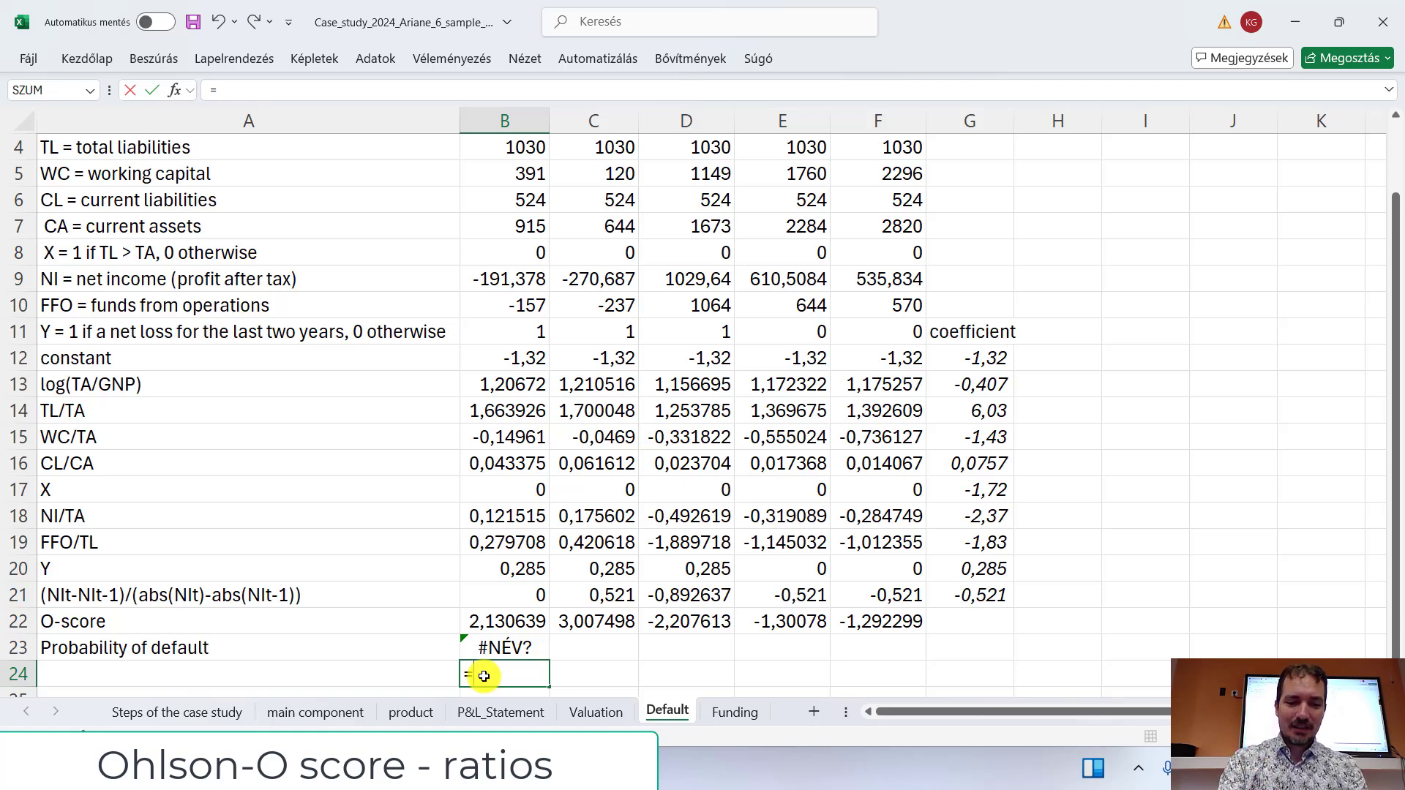
{"action": "type", "text": "exp"}
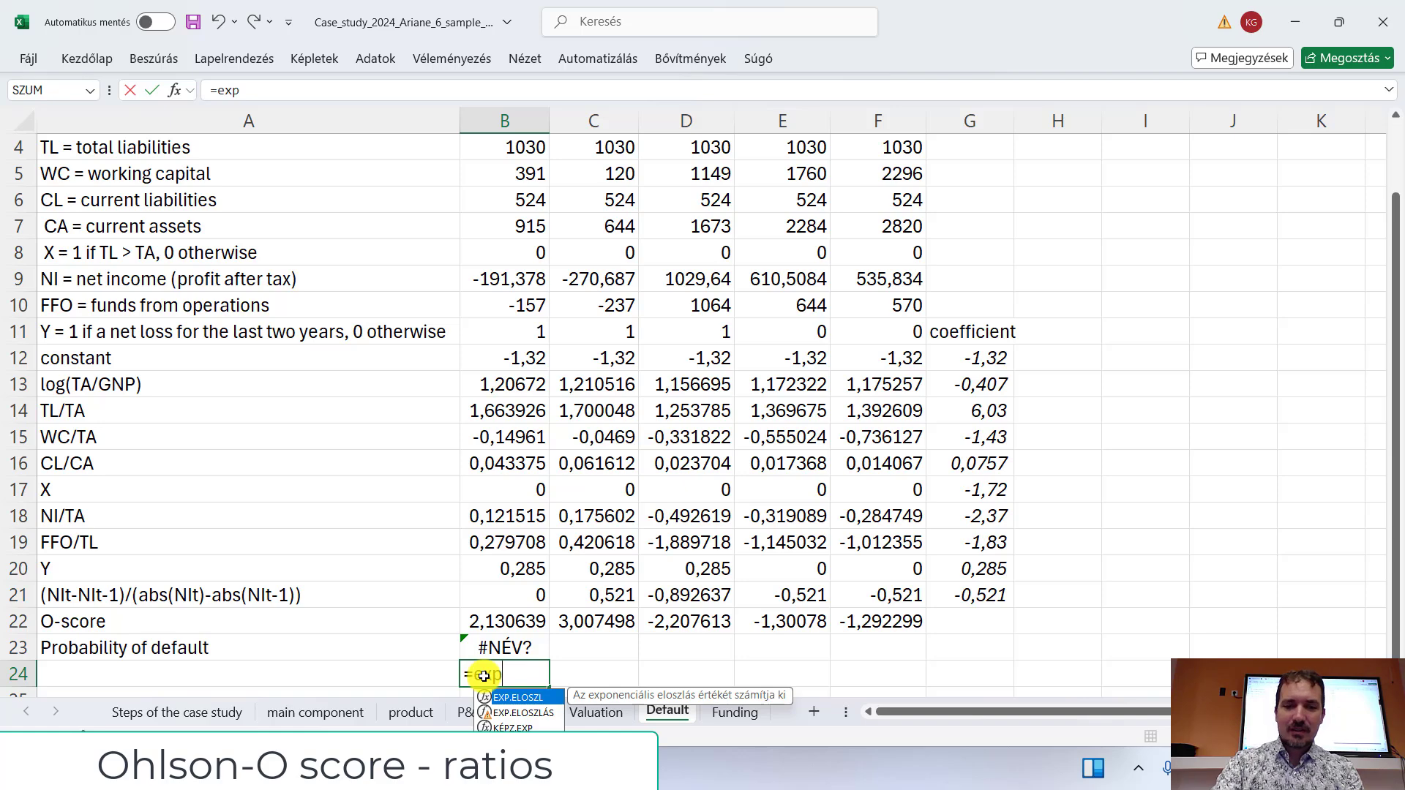
{"action": "key", "text": "BackSpace"}
{"action": "key", "text": "BackSpace"}
{"action": "key", "text": "BackSpace"}
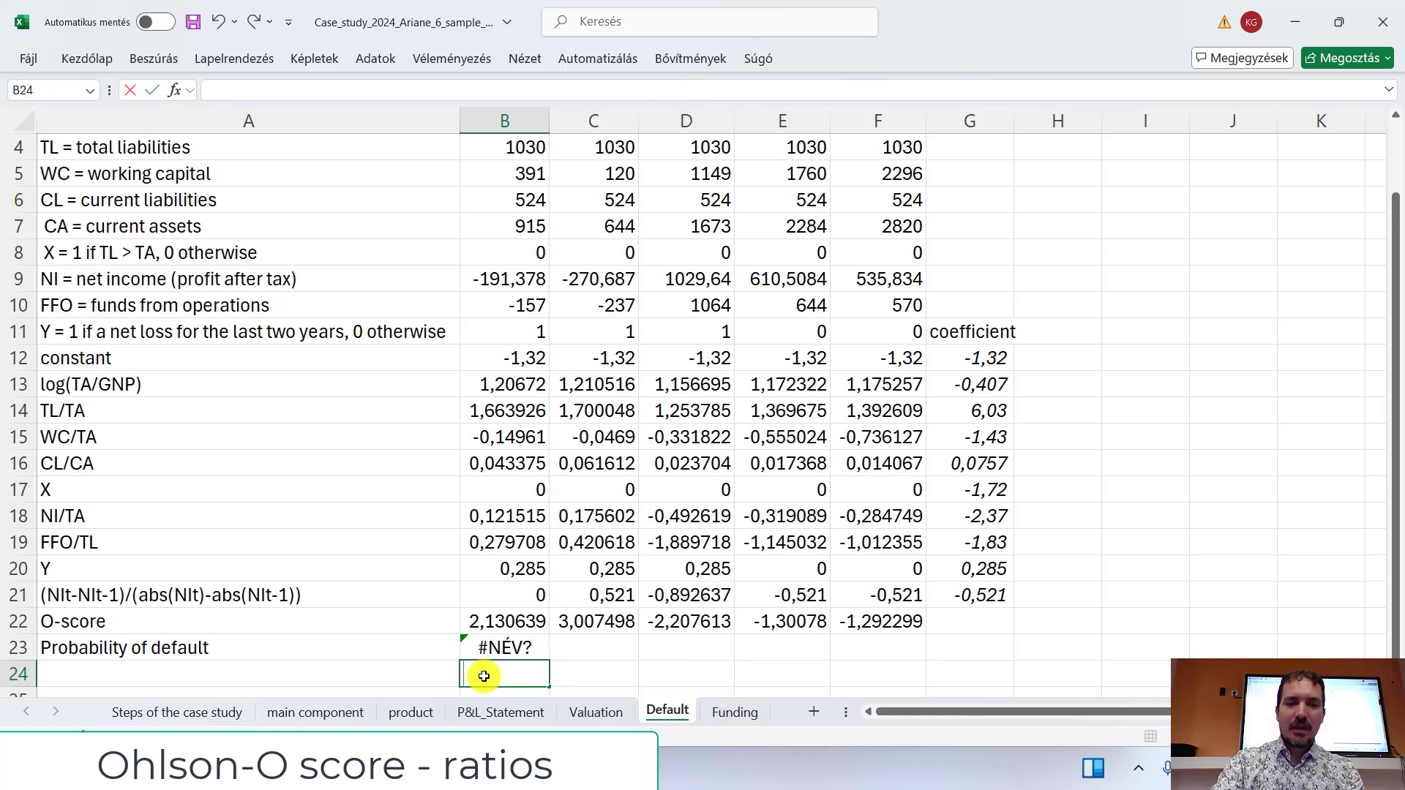
{"action": "left_click_drag", "start_coordinate": [444, 670], "coordinate": [462, 682]}
Step: Switch to the browser, search the web for "euler number" in a new tab and select the constant 2.71828 in the answer
{"action": "key", "text": "alt+Tab"}
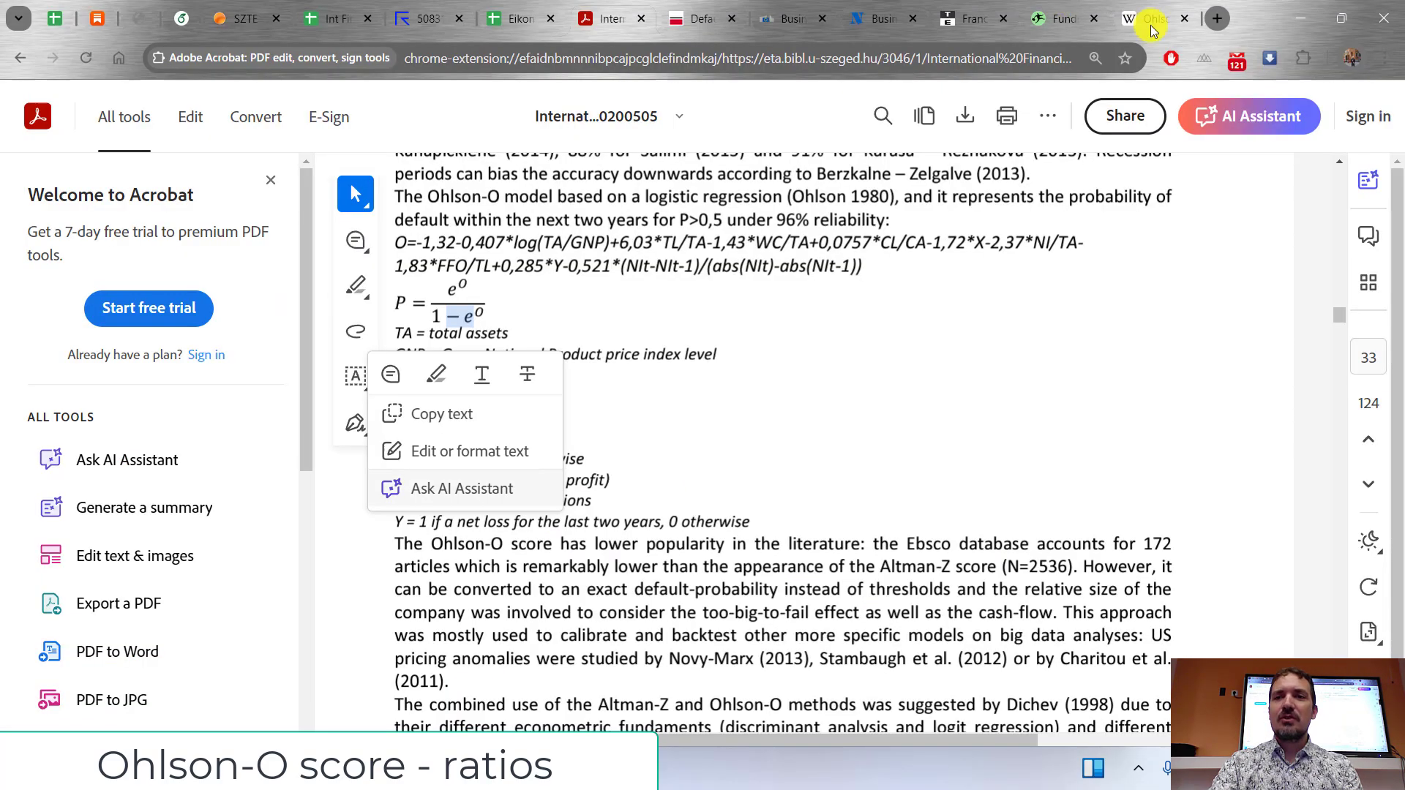
{"action": "left_click", "coordinate": [1217, 19]}
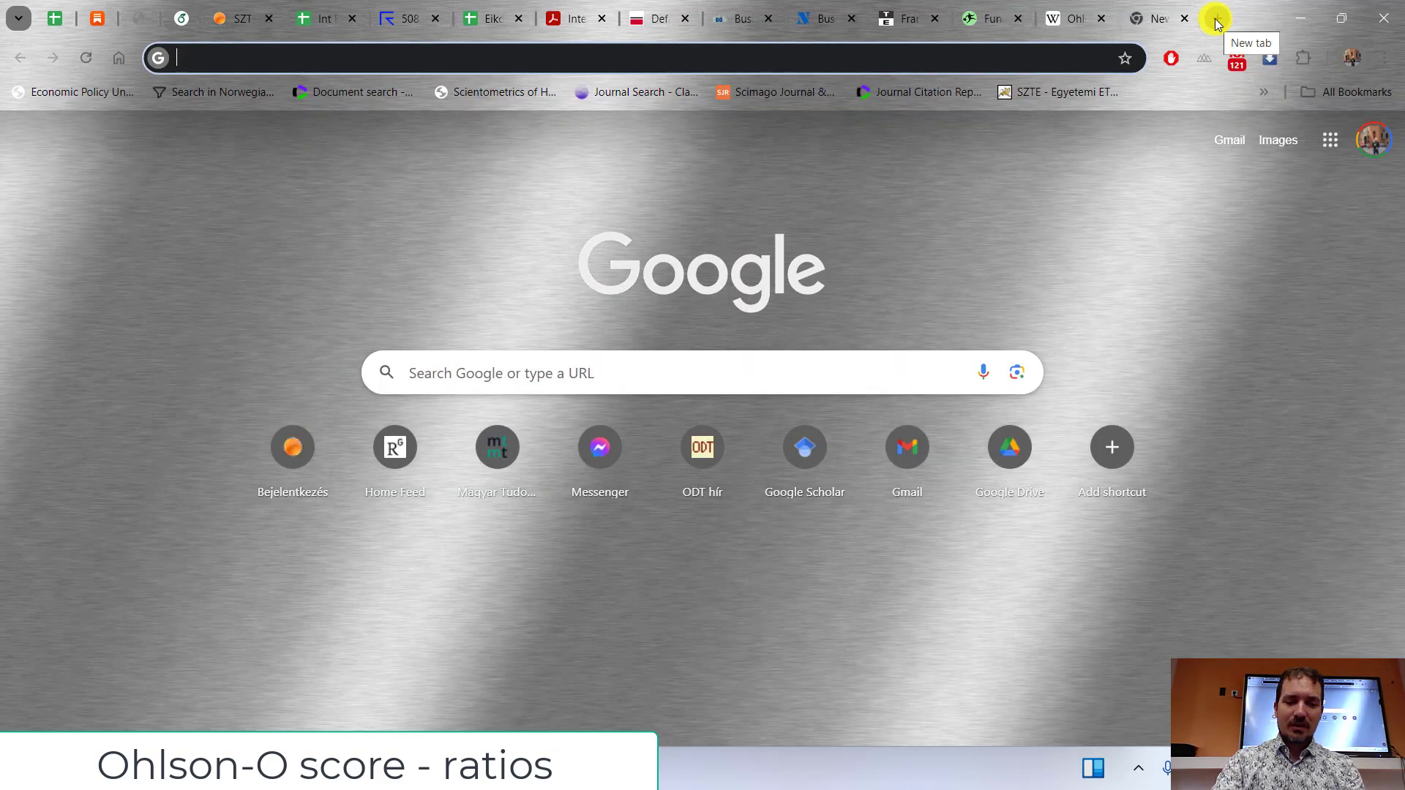
{"action": "type", "text": "euler nu"}
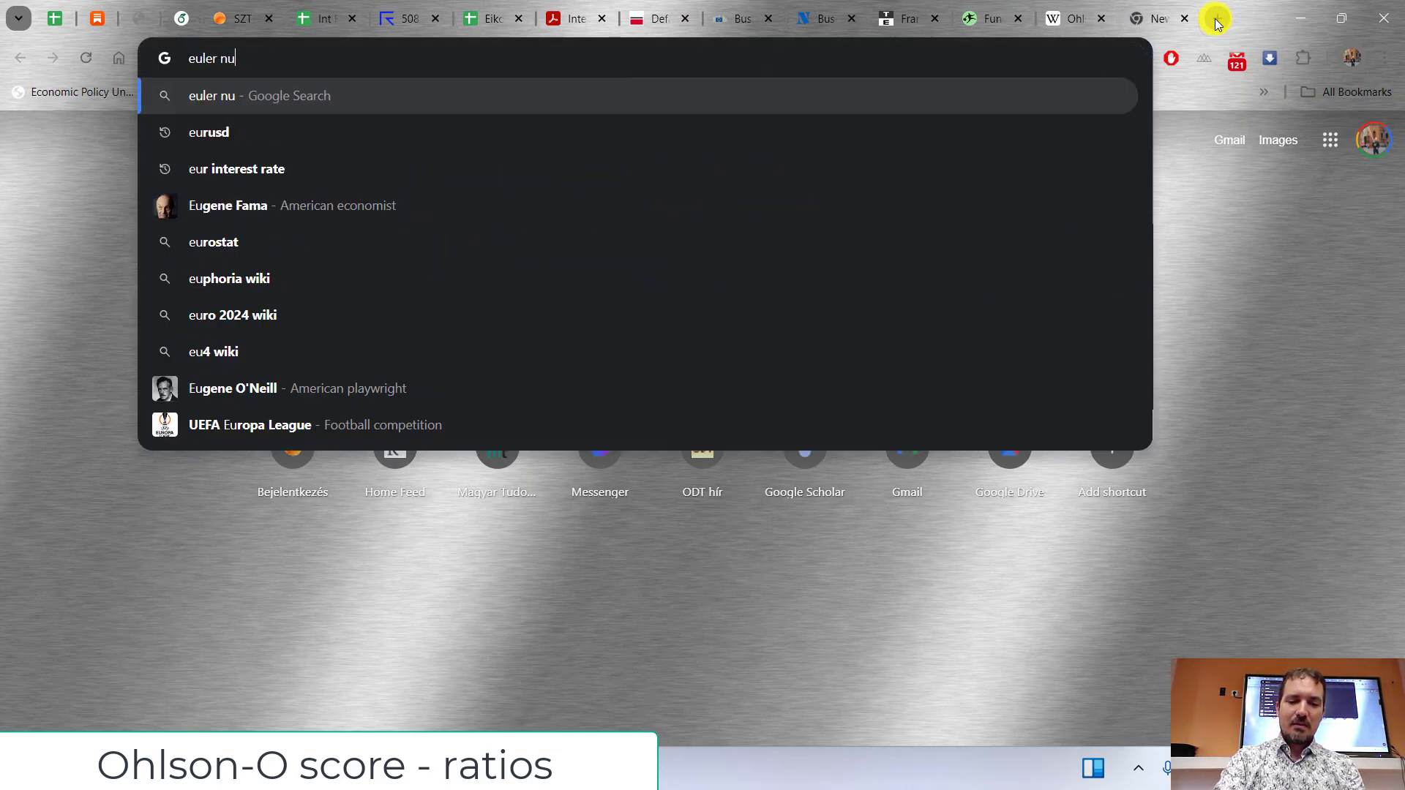
{"action": "type", "text": "mber"}
{"action": "key", "text": "Return"}
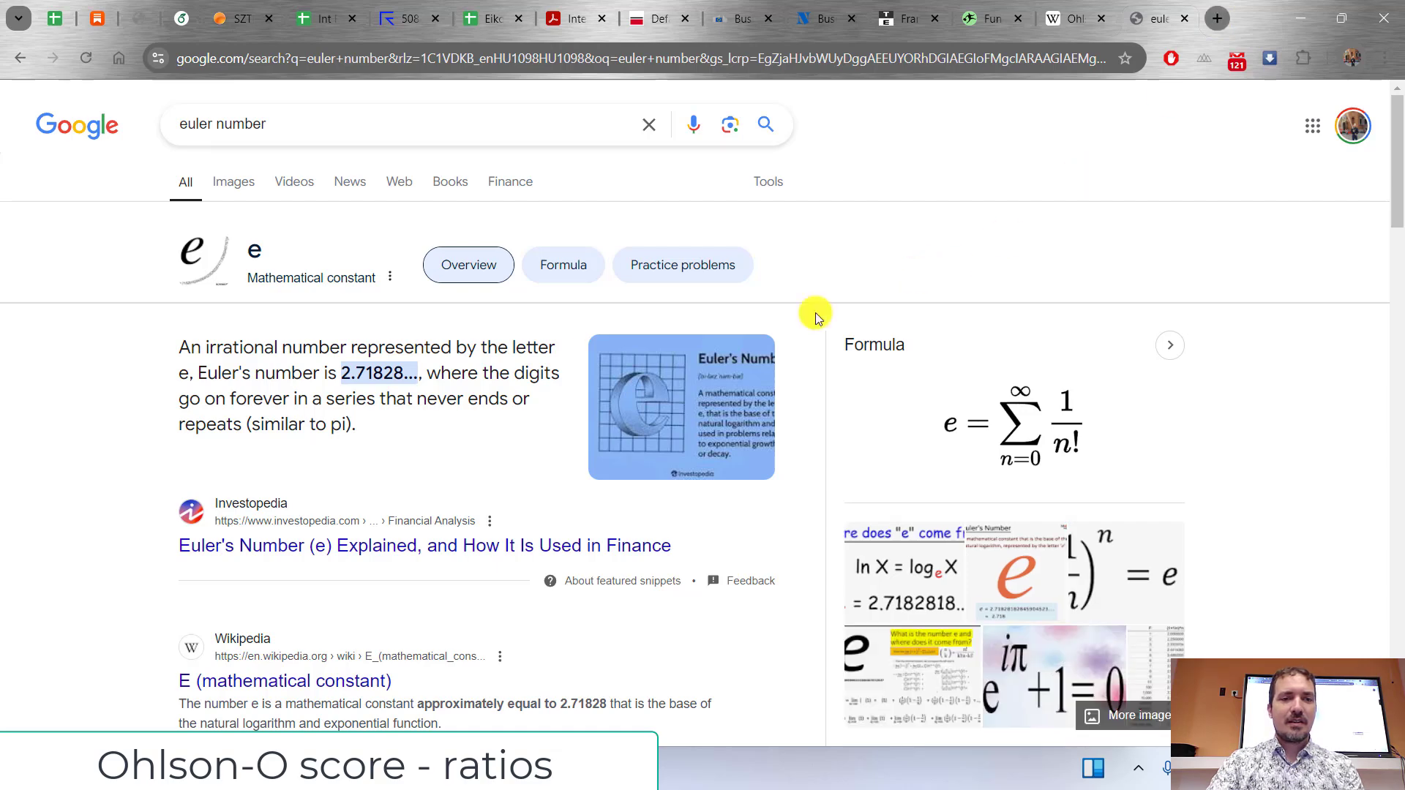
{"action": "left_click_drag", "start_coordinate": [341, 373], "coordinate": [405, 373]}
Step: Return to the Excel workbook and replace the formula in B23 with =(2,71828^B22)
{"action": "key", "text": "alt+Tab"}
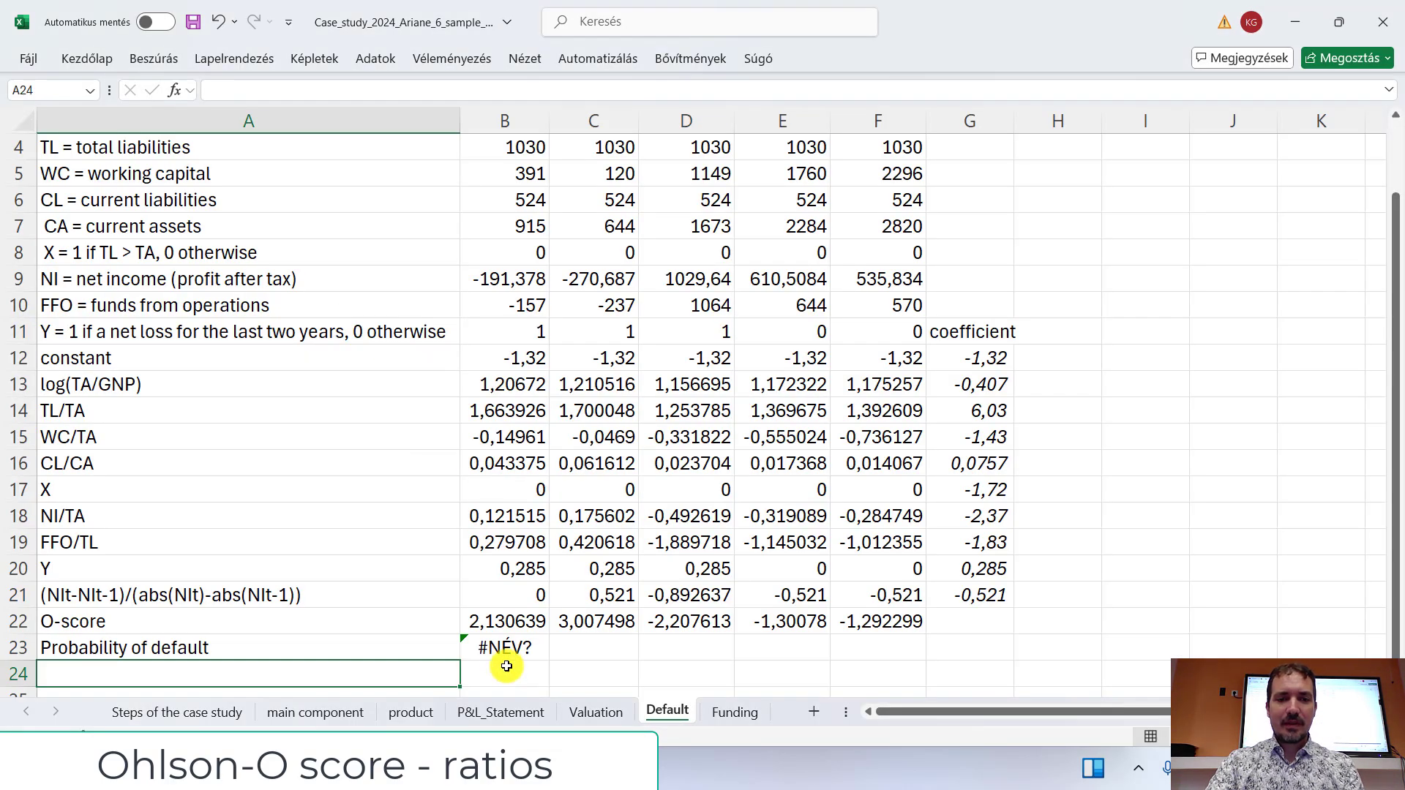
{"action": "left_click", "coordinate": [479, 668]}
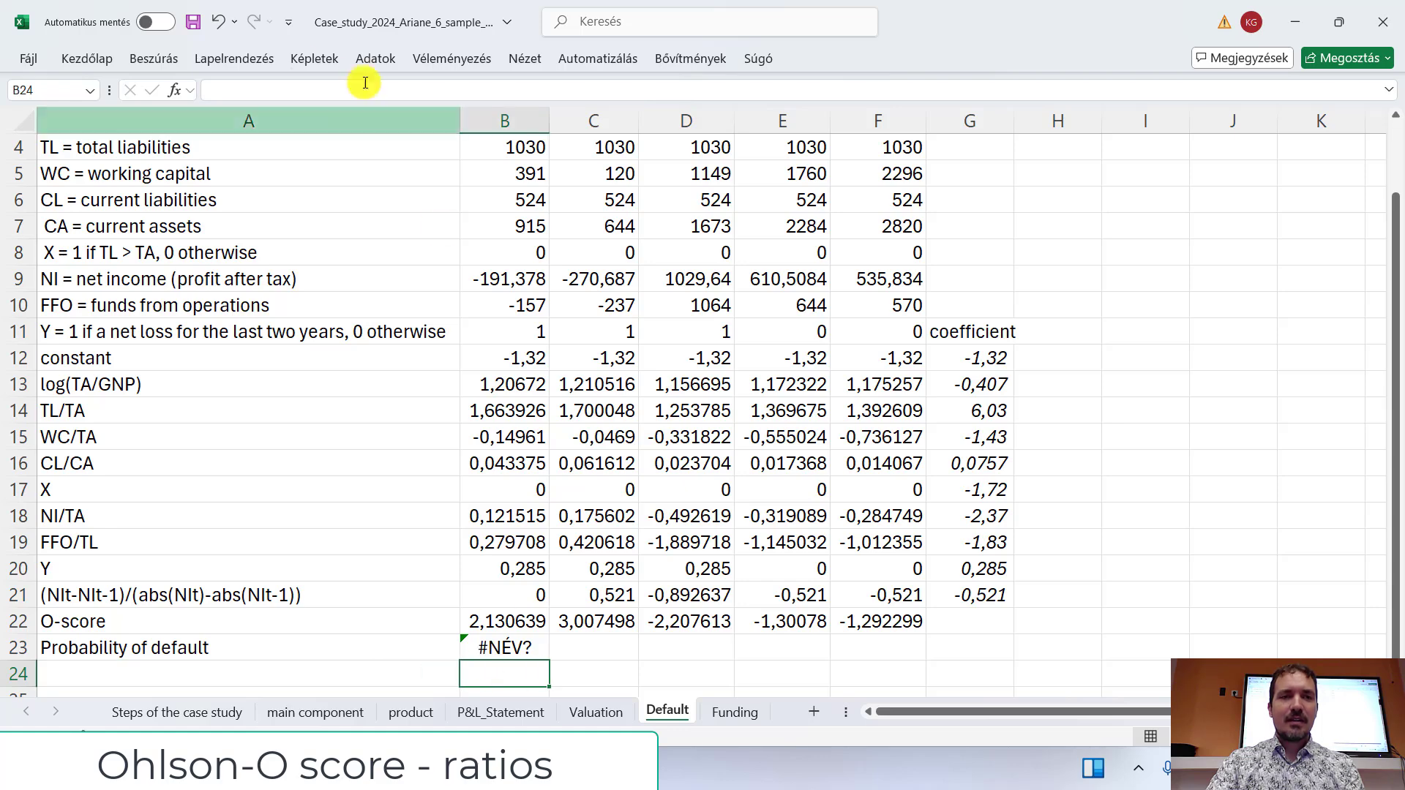
{"action": "left_click", "coordinate": [494, 644]}
{"action": "left_click_drag", "start_coordinate": [211, 90], "coordinate": [395, 90]}
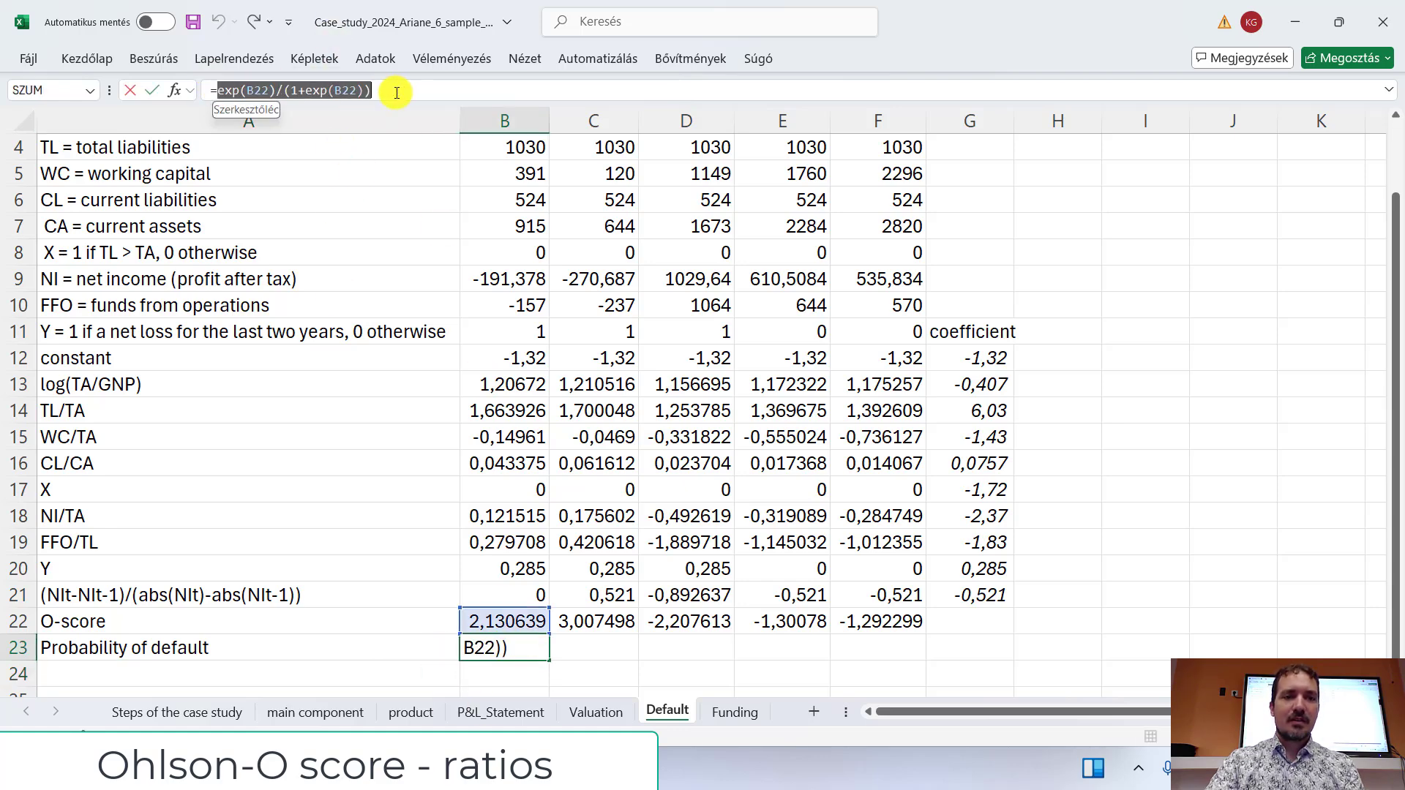
{"action": "type", "text": "=("}
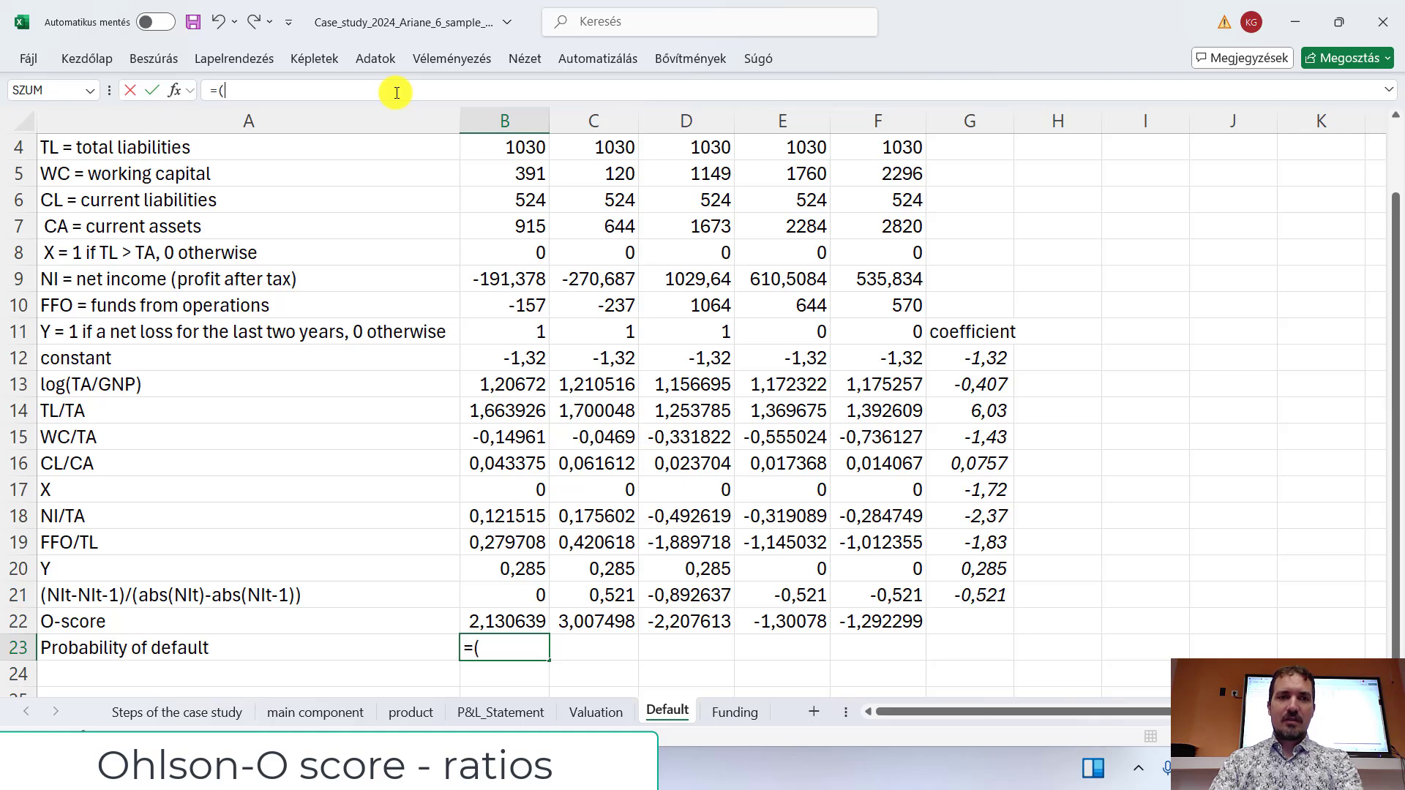
{"action": "type", "text": "2.71828"}
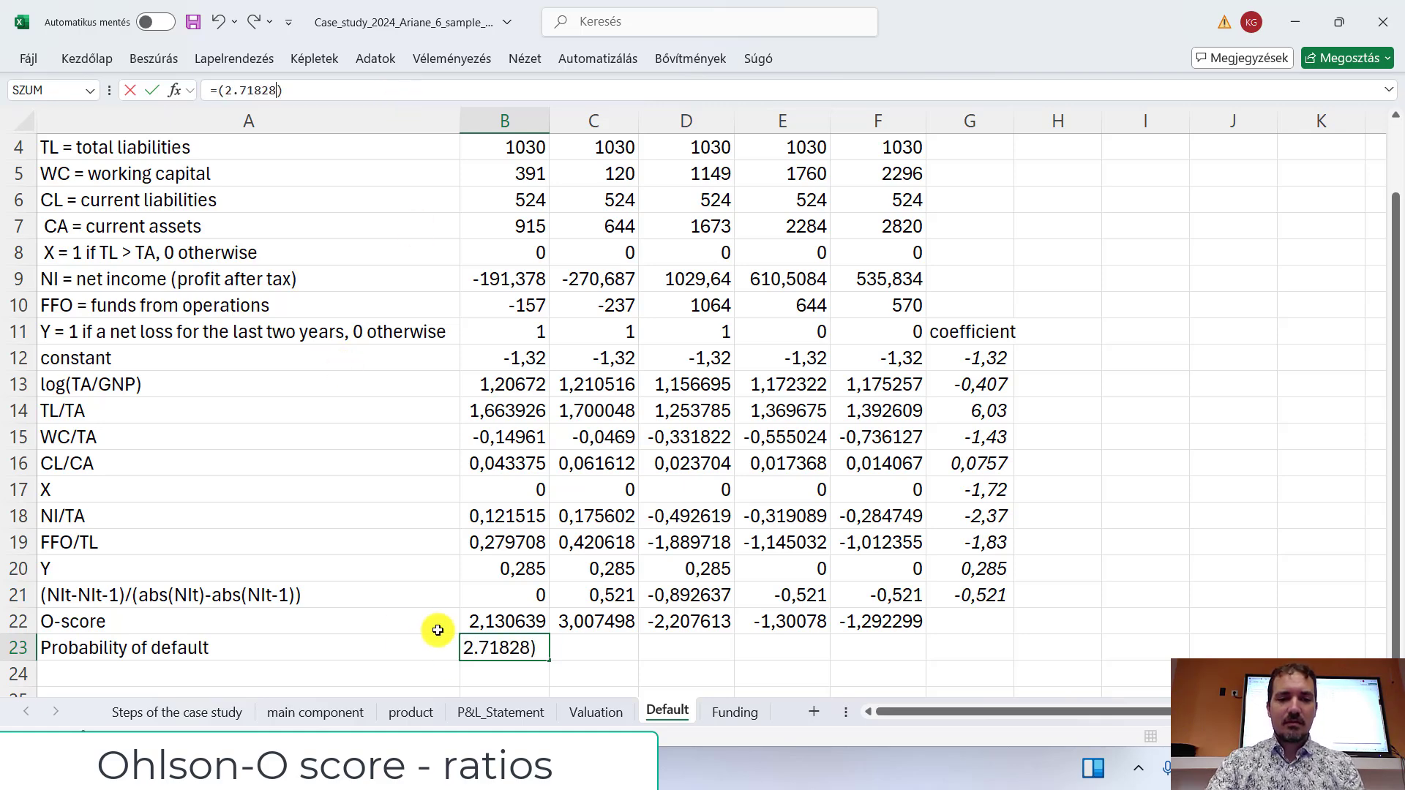
{"action": "key", "text": "alt+Tab"}
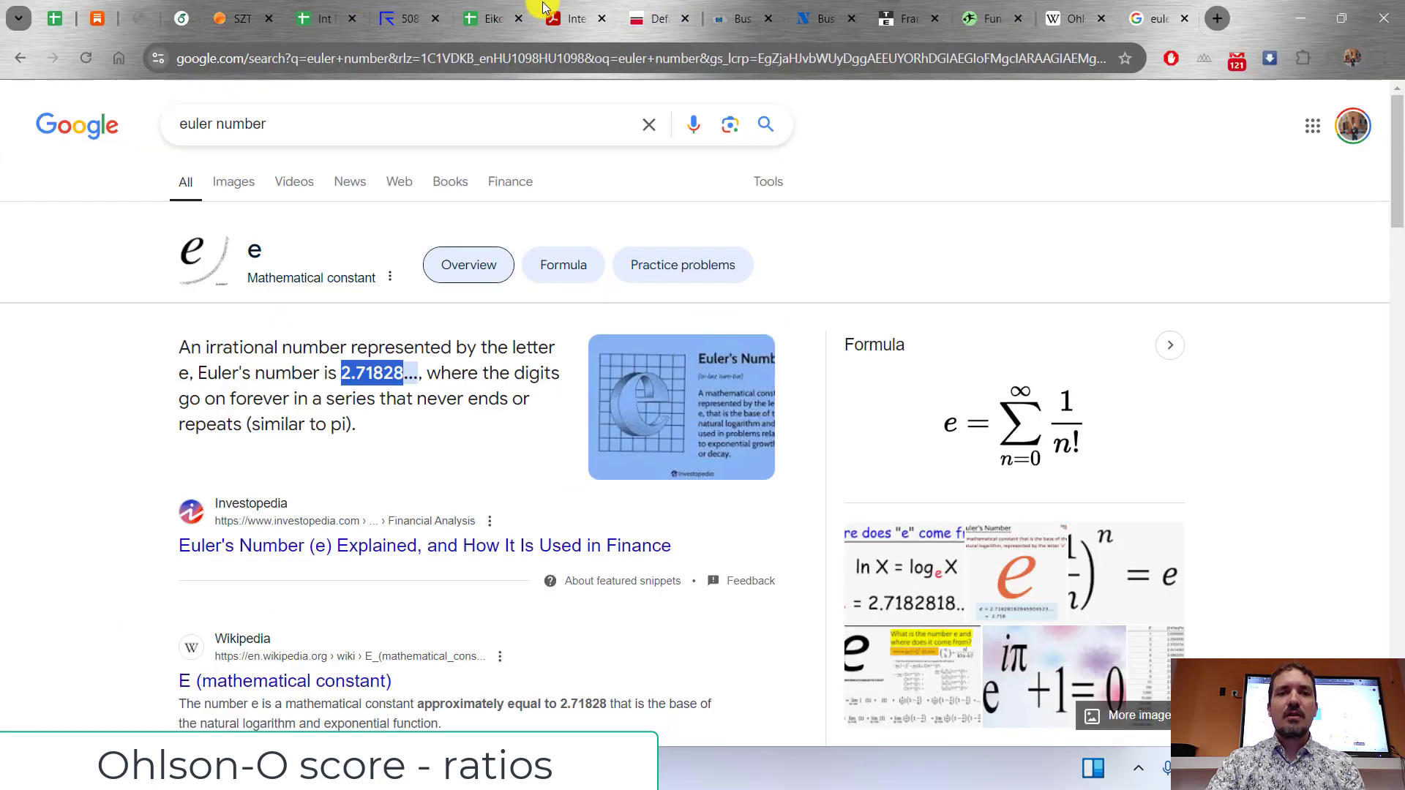
{"action": "left_click", "coordinate": [569, 18]}
{"action": "key", "text": "alt+Tab"}
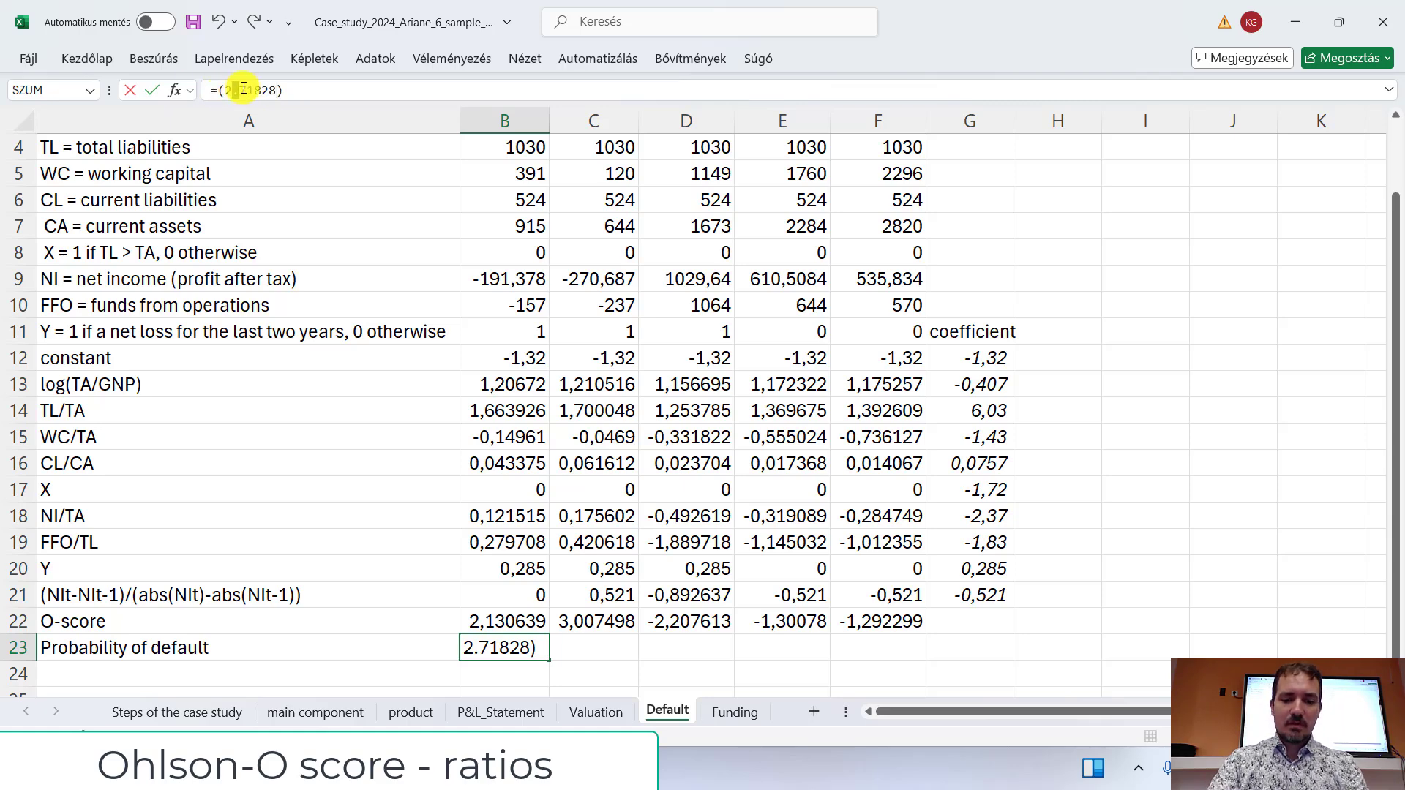
{"action": "type", "text": ","}
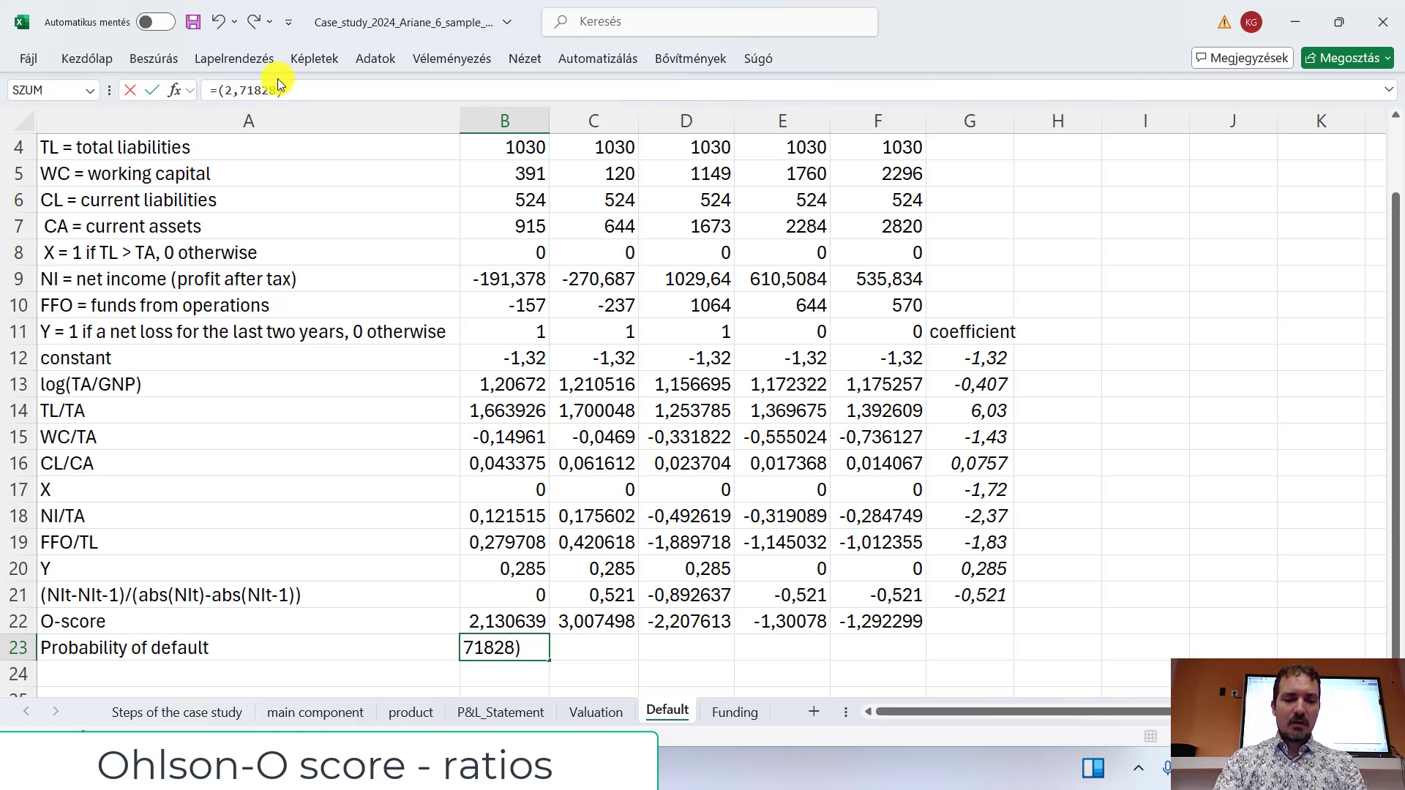
{"action": "type", "text": "^^"}
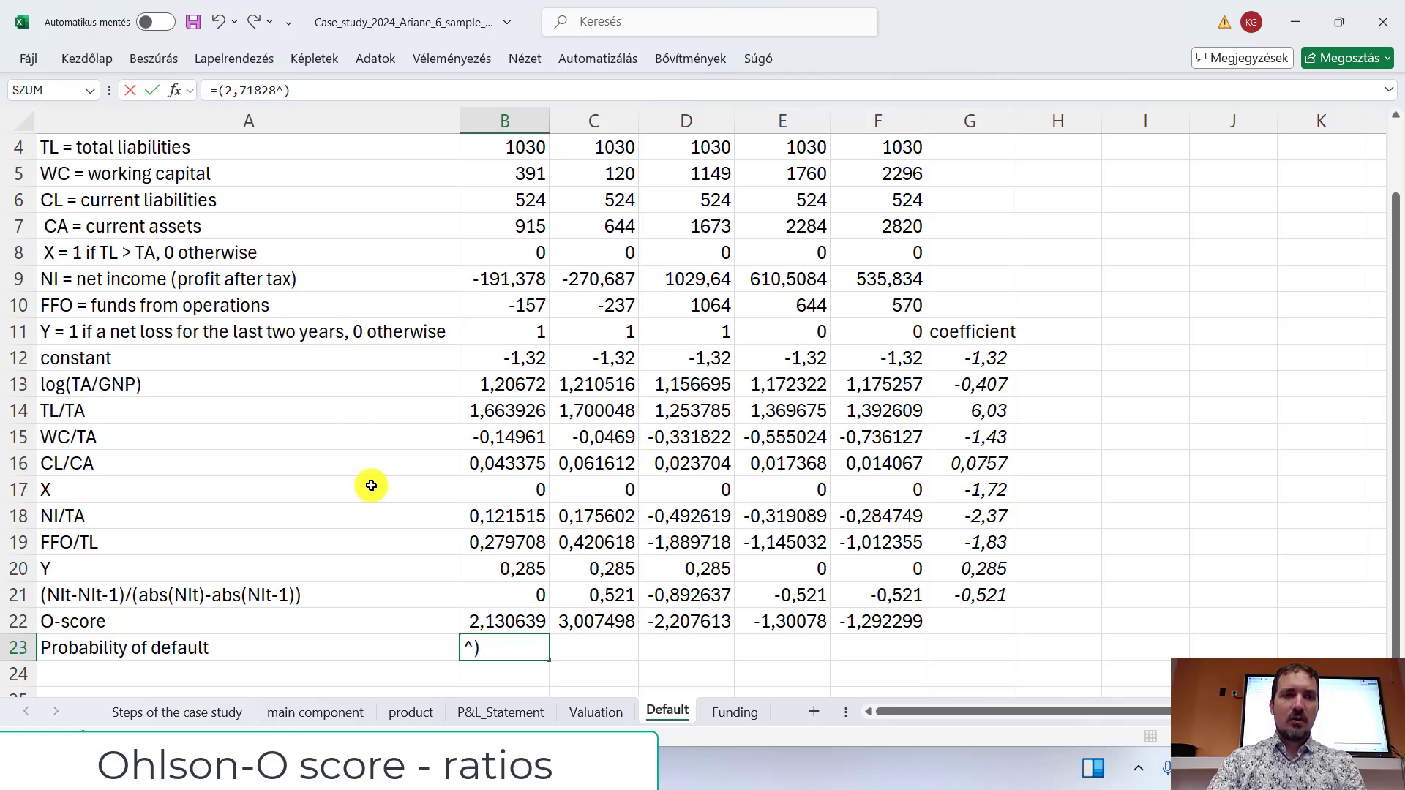
{"action": "left_click", "coordinate": [486, 626]}
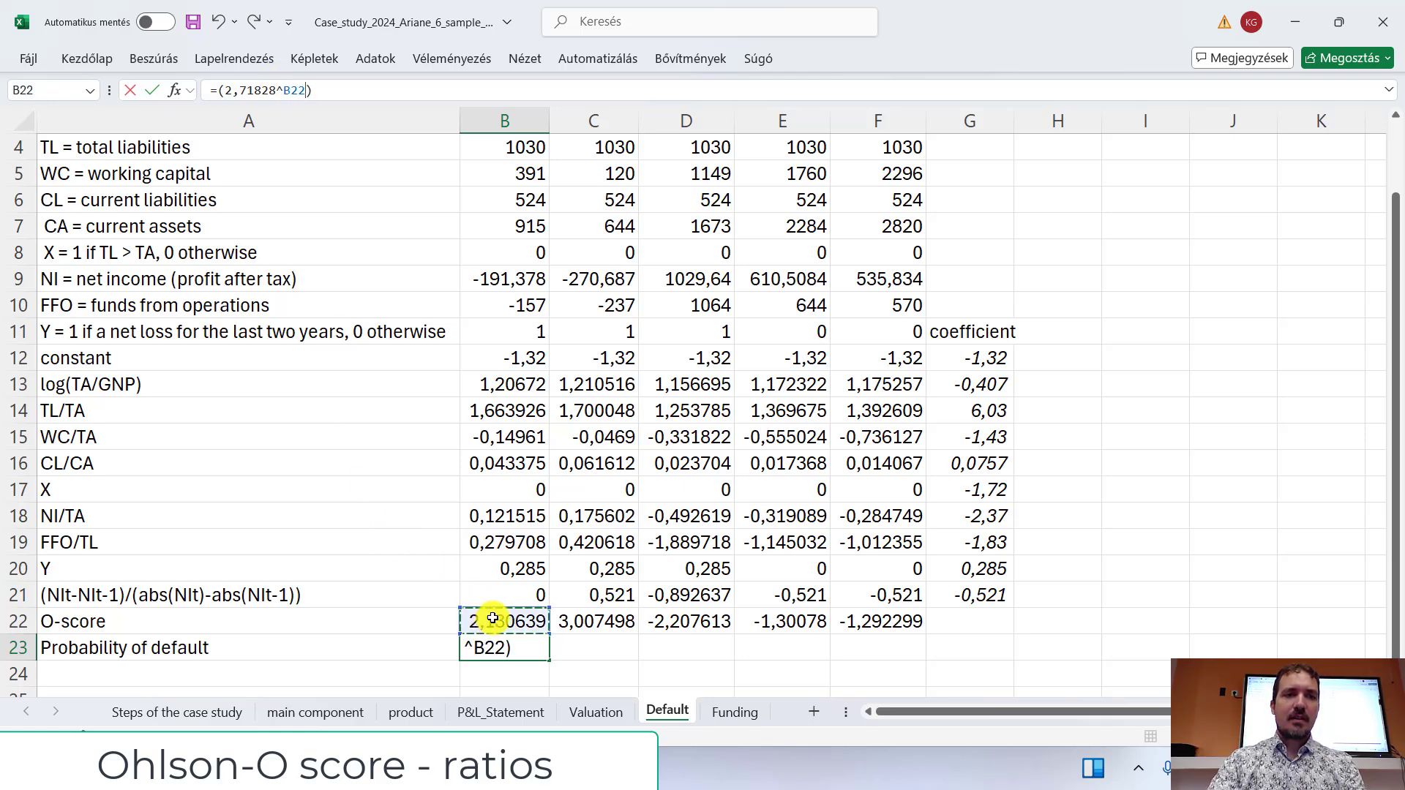
{"action": "left_click", "coordinate": [152, 90]}
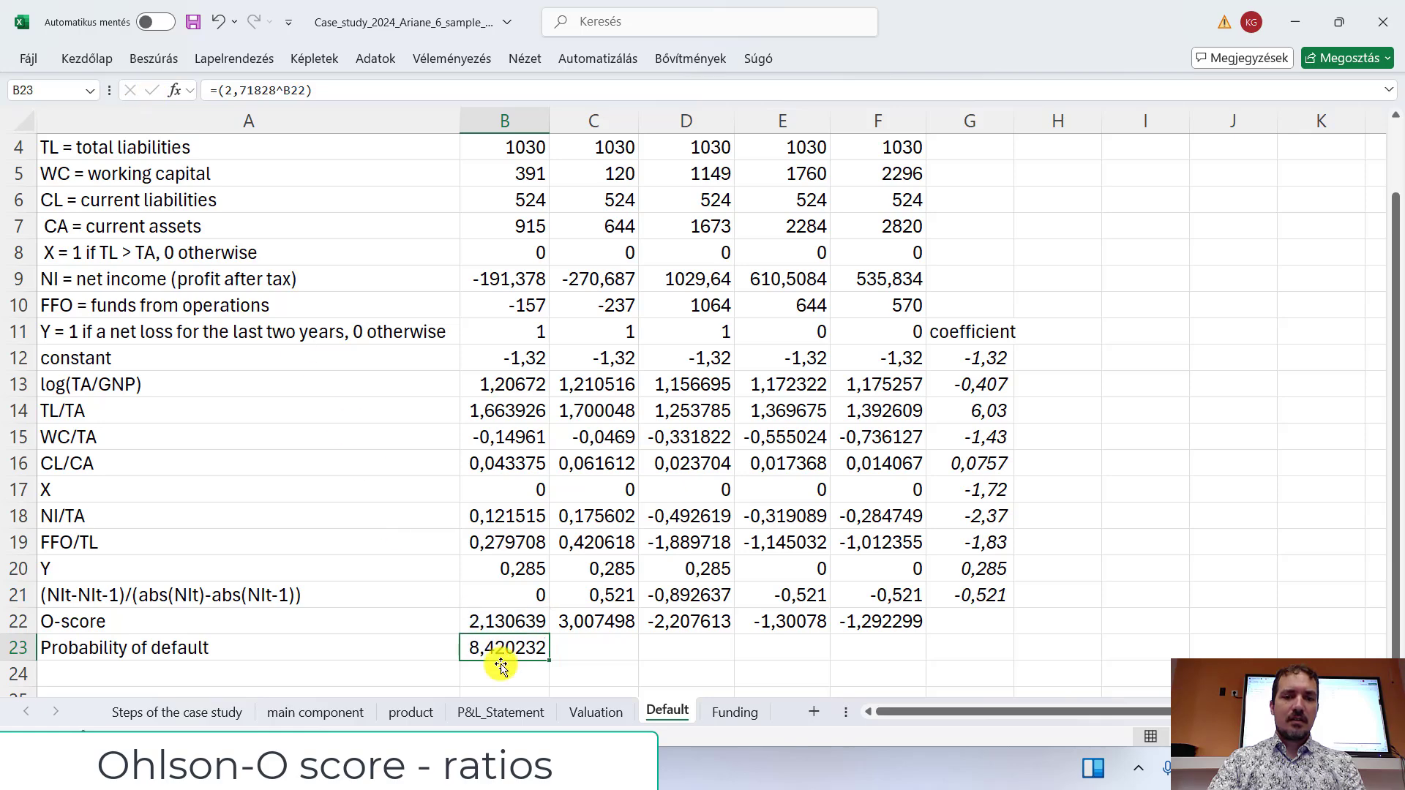
Step: Extend the B23 formula with the denominator so it reads =(2,71828^B22)/(1+2,71828^B22), reusing the copied numerator
{"action": "left_click_drag", "start_coordinate": [323, 90], "coordinate": [213, 94]}
{"action": "key", "text": "ctrl+c"}
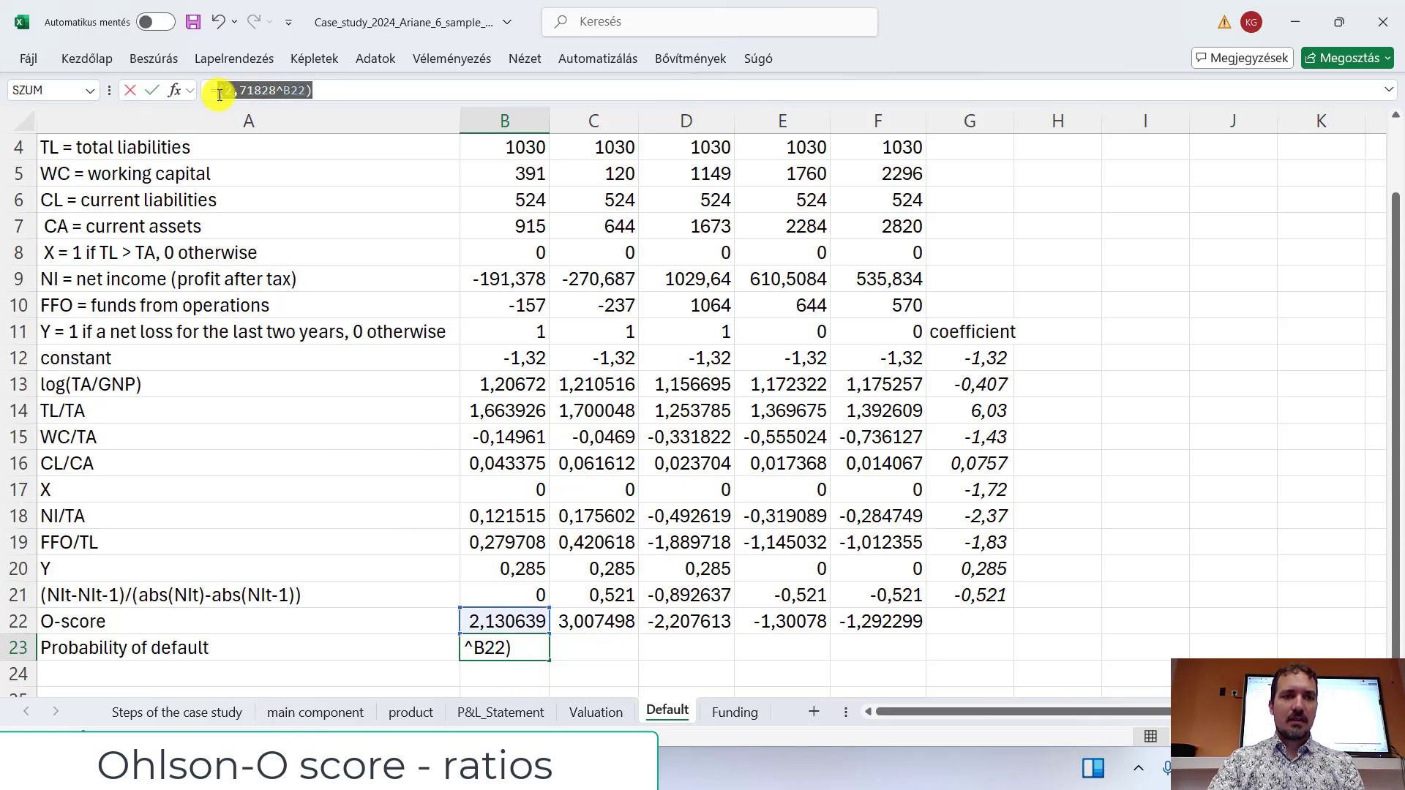
{"action": "left_click", "coordinate": [321, 90]}
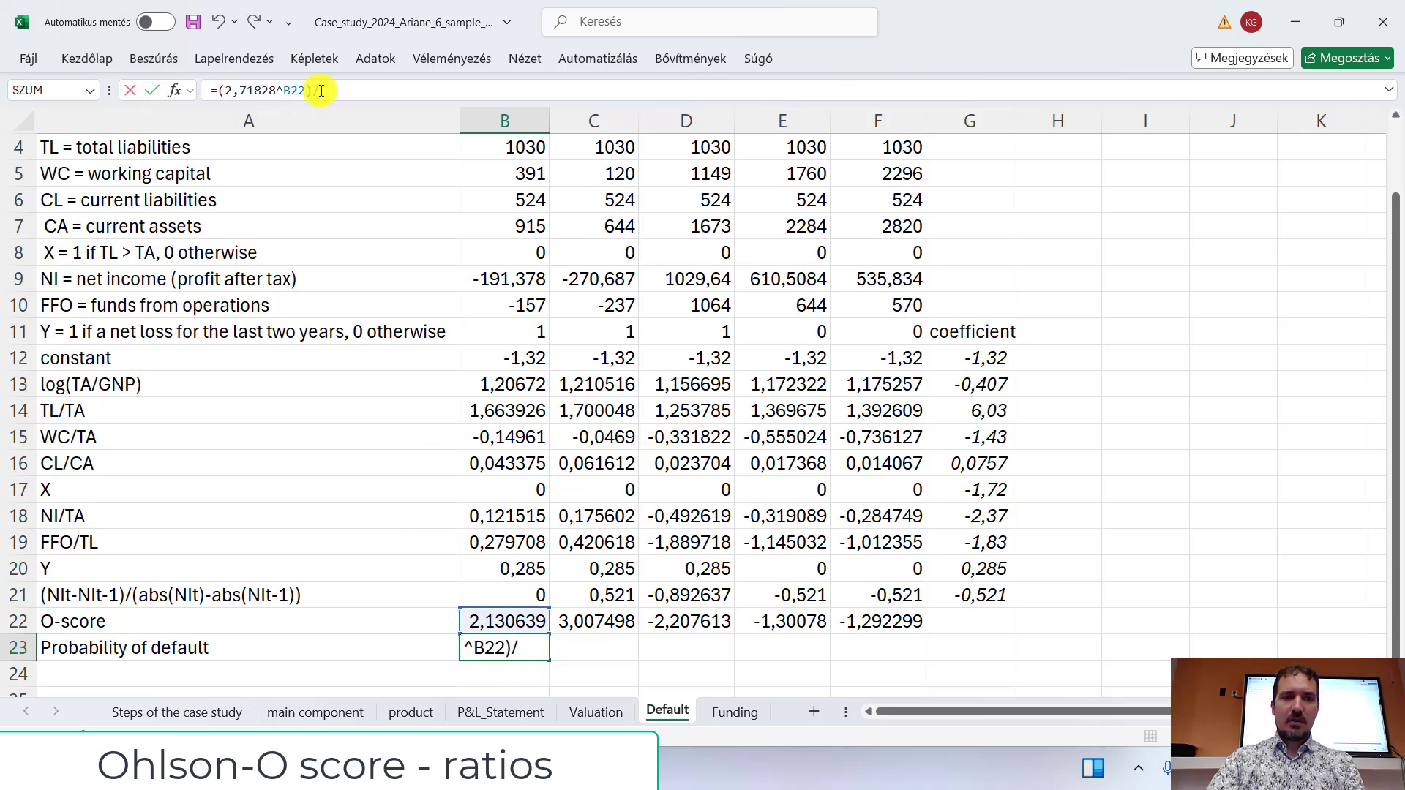
{"action": "type", "text": "/"}
{"action": "key", "text": "ctrl+v"}
{"action": "left_click", "coordinate": [329, 90]}
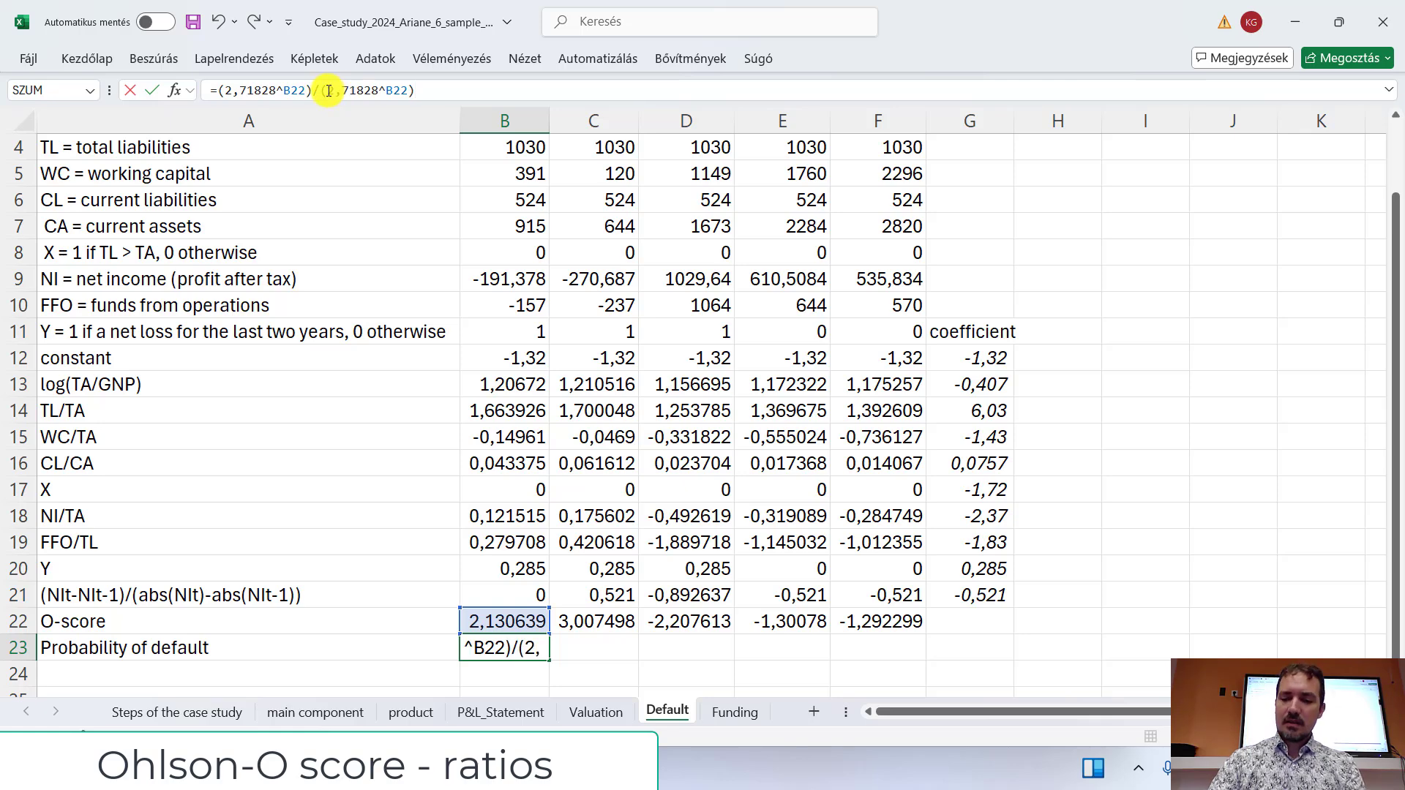
{"action": "type", "text": "1+"}
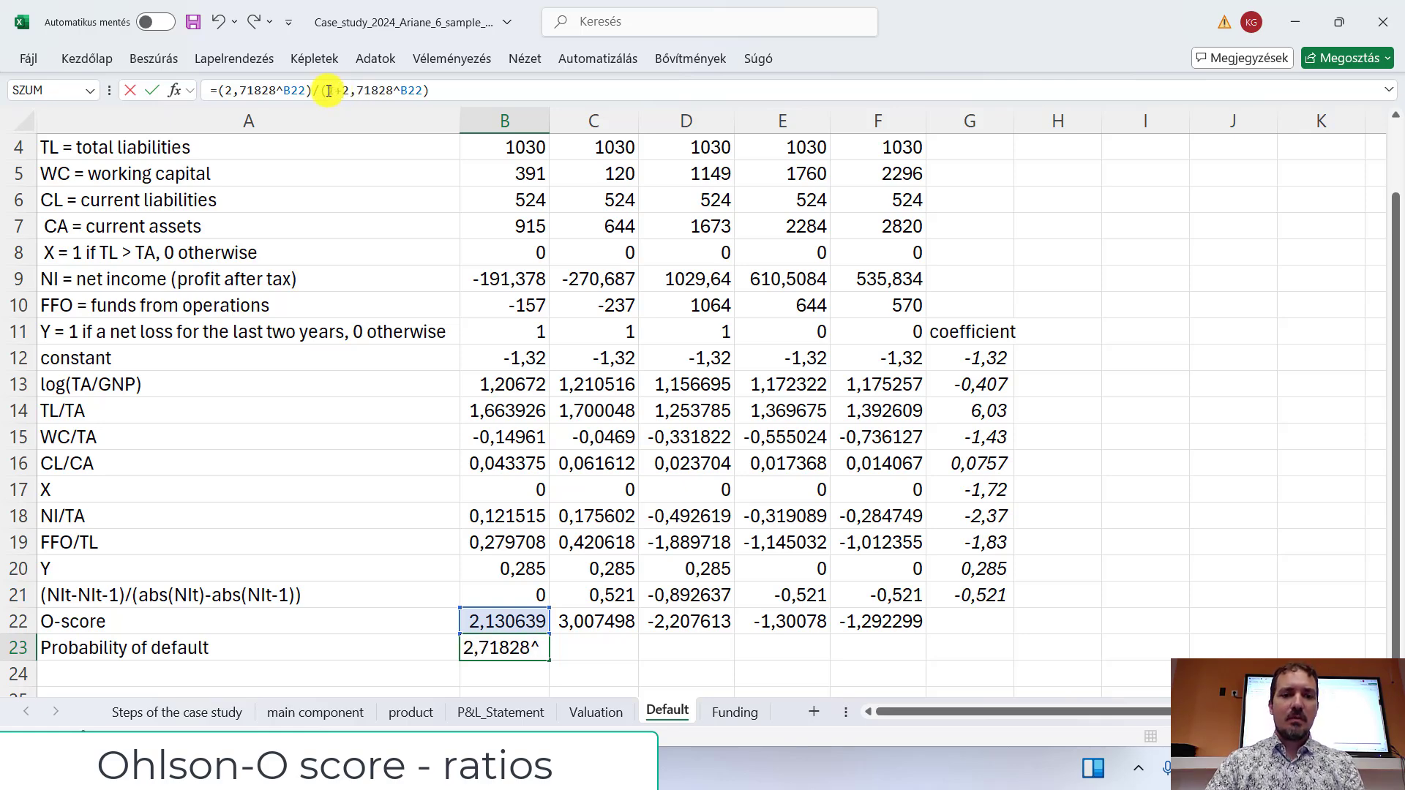
{"action": "key", "text": "Return"}
{"action": "left_click", "coordinate": [503, 648]}
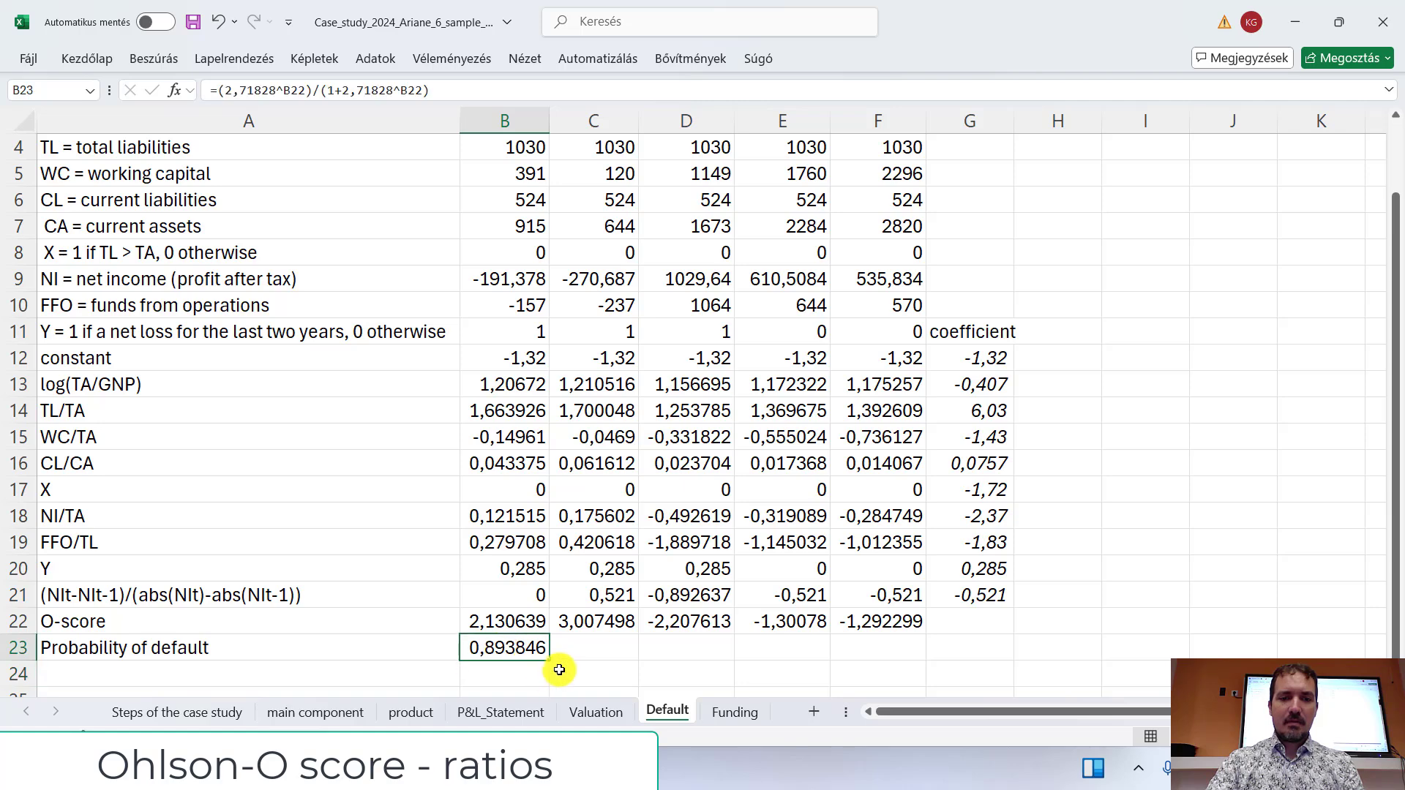
Step: Fill the probability of default formula from B23 across to F23 and format the five cells as percentages
{"action": "left_click_drag", "start_coordinate": [550, 660], "coordinate": [926, 644]}
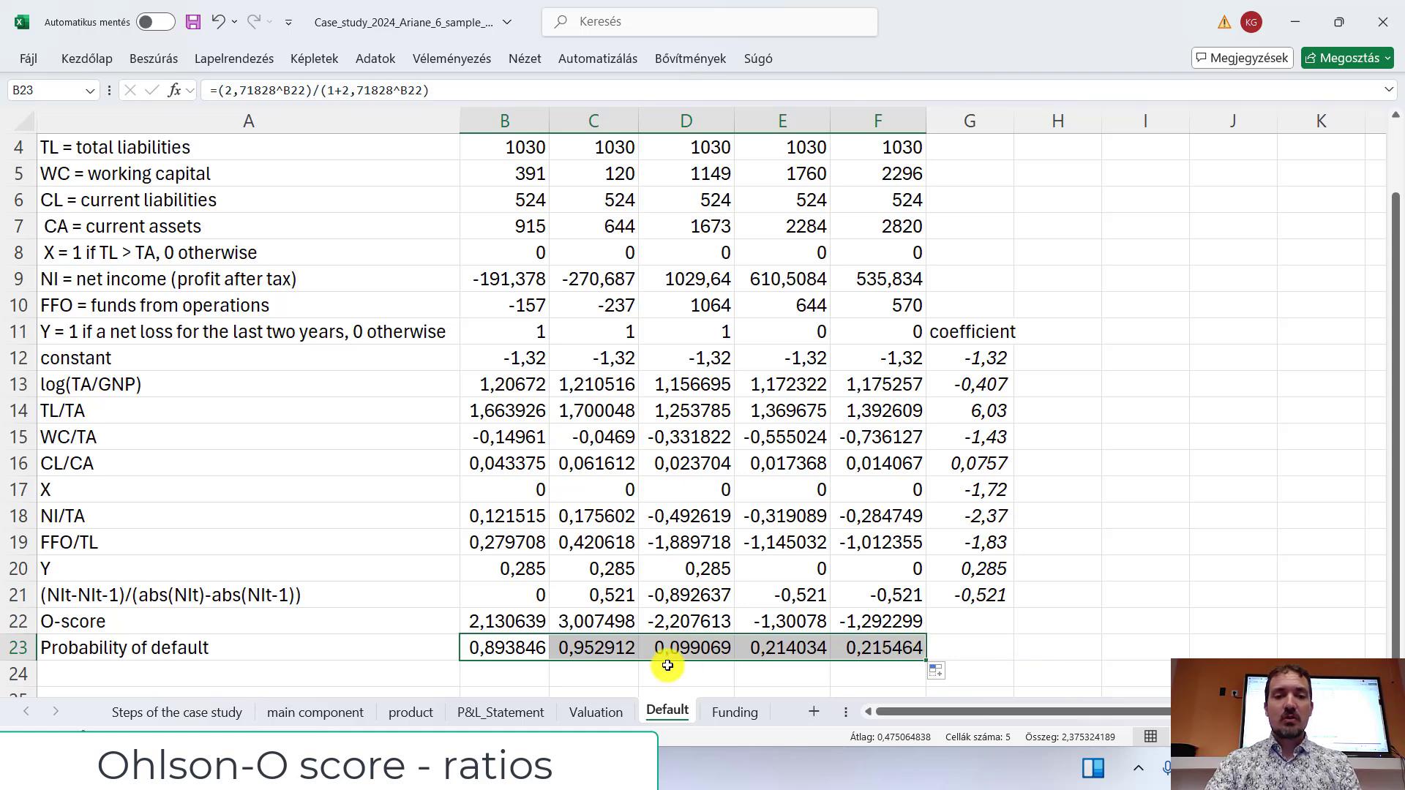
{"action": "right_click", "coordinate": [624, 650]}
{"action": "key", "text": "Escape"}
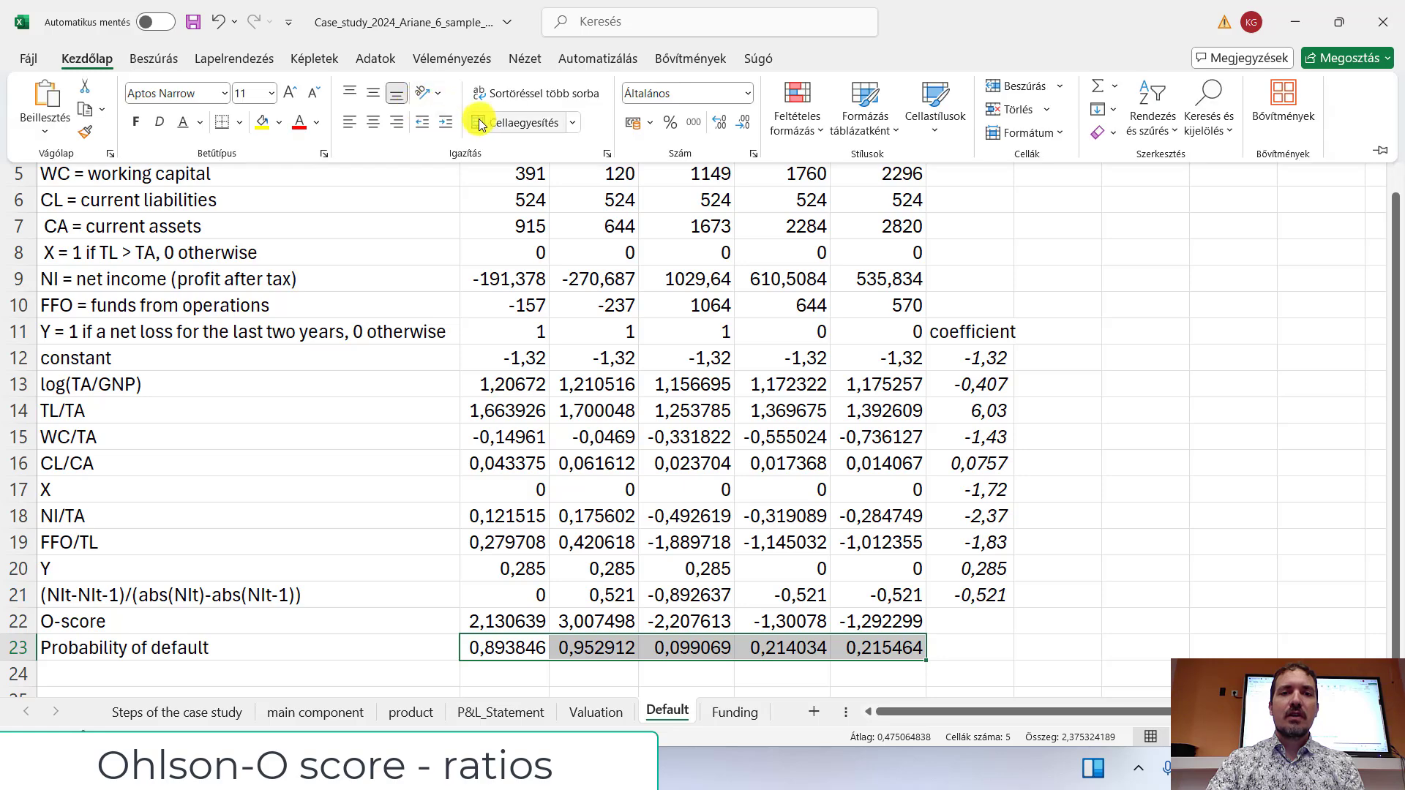
{"action": "left_click", "coordinate": [669, 122]}
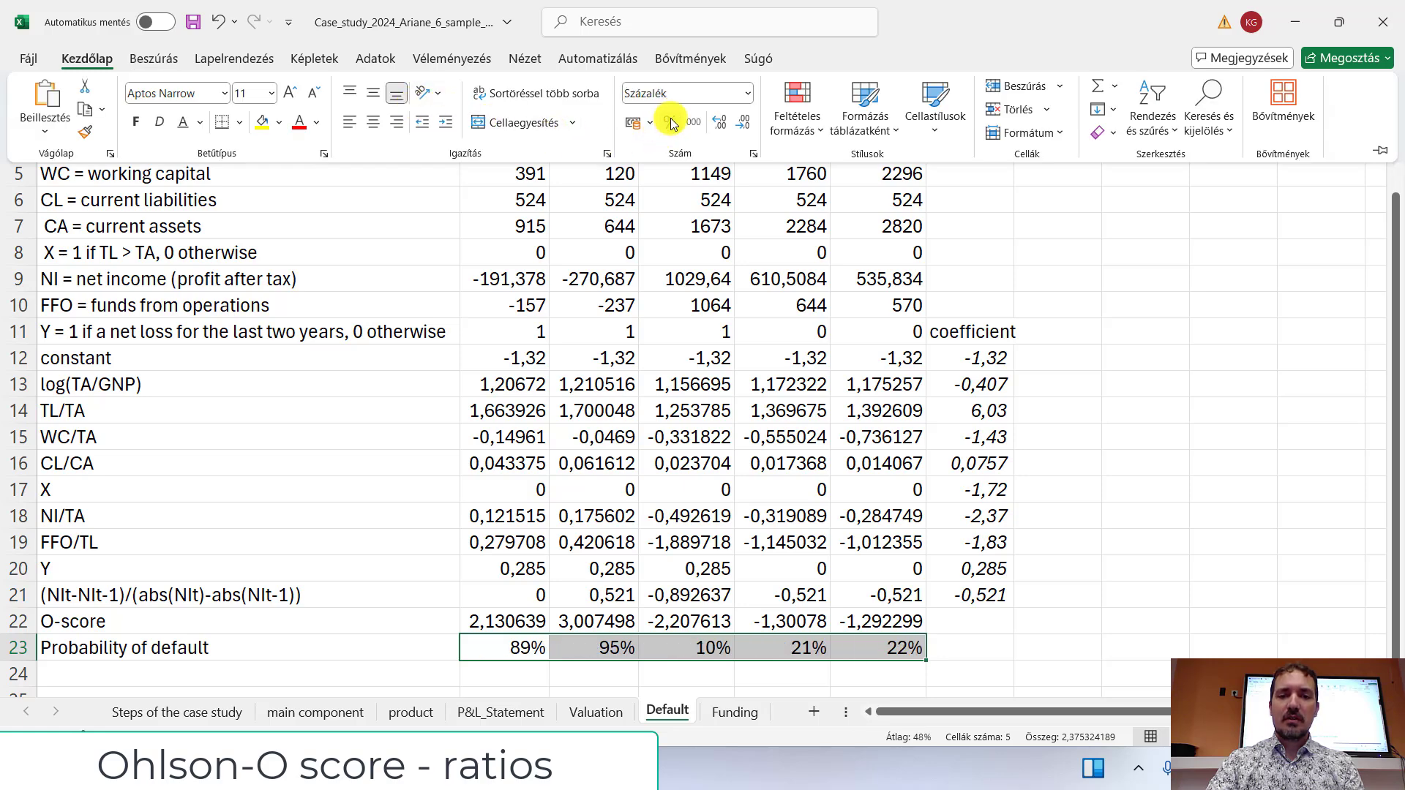
{"action": "left_click", "coordinate": [1004, 626]}
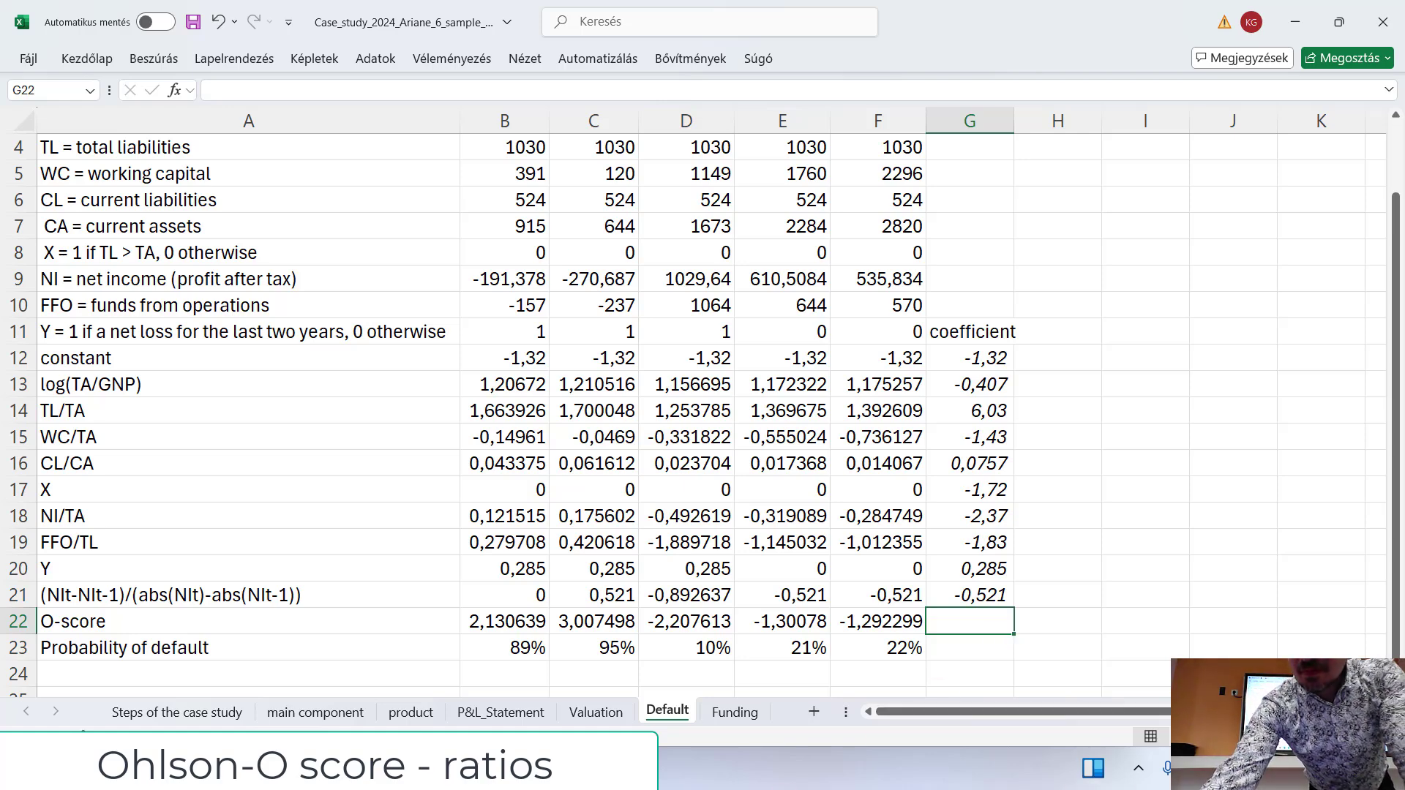
Step: Review the whole Ohlson-O table, from the total assets inputs down to the probability of default row
{"action": "scroll", "coordinate": [1200, 646], "scroll_direction": "down", "scroll_amount": 1, "text": "ctrl"}
{"action": "scroll", "coordinate": [1199, 630], "scroll_direction": "up", "scroll_amount": 1}
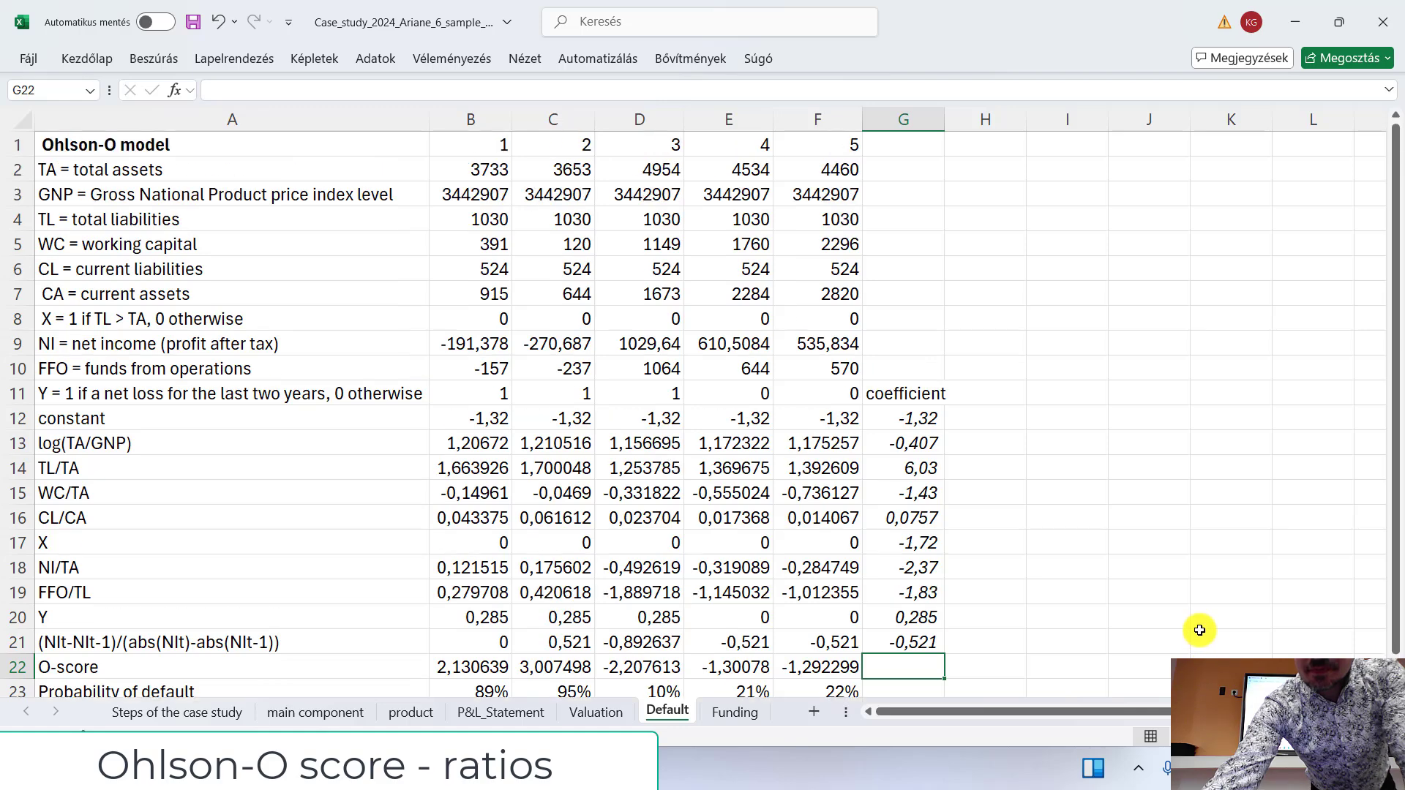
{"action": "scroll", "coordinate": [1199, 629], "scroll_direction": "down", "scroll_amount": 1}
{"action": "scroll", "coordinate": [1197, 620], "scroll_direction": "up", "scroll_amount": 1}
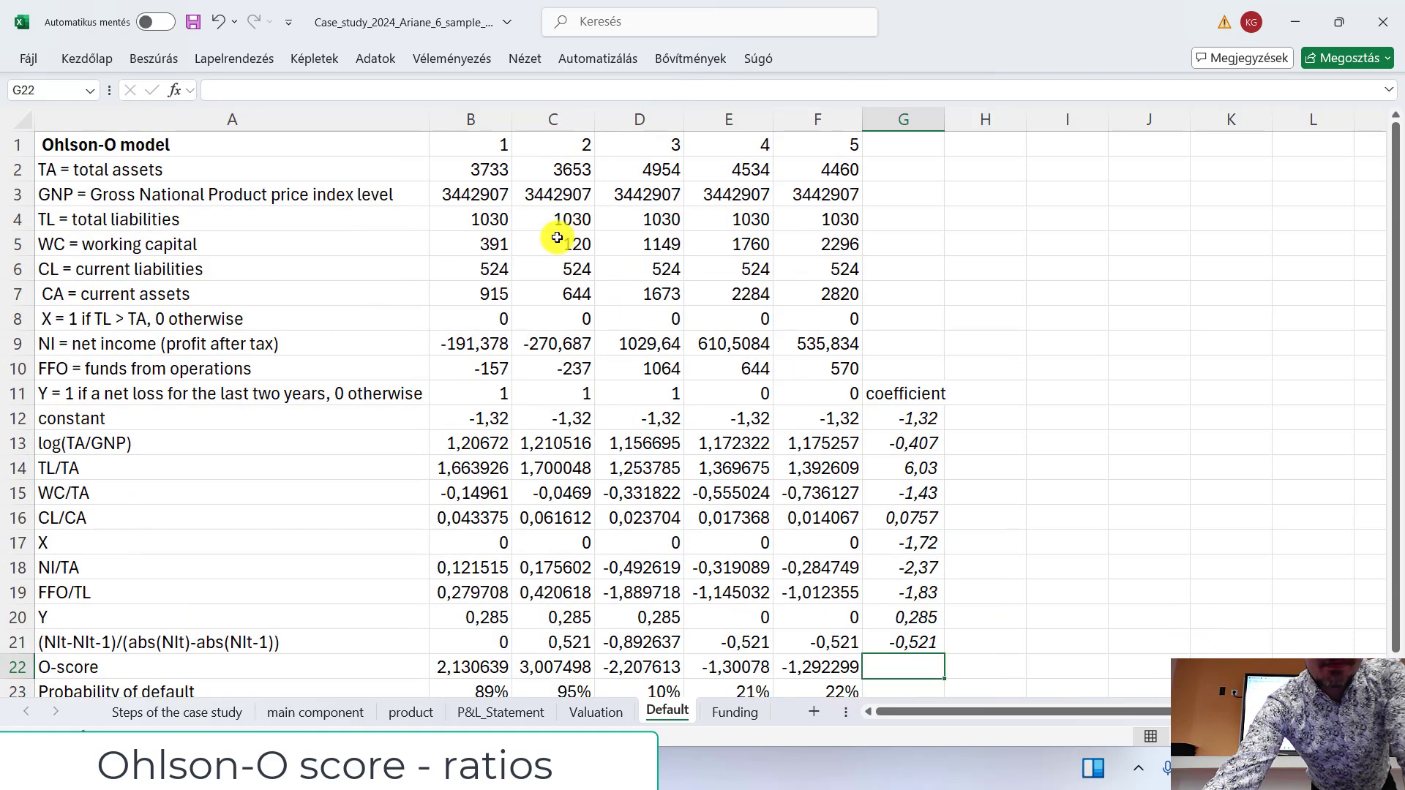
{"action": "left_click", "coordinate": [476, 165]}
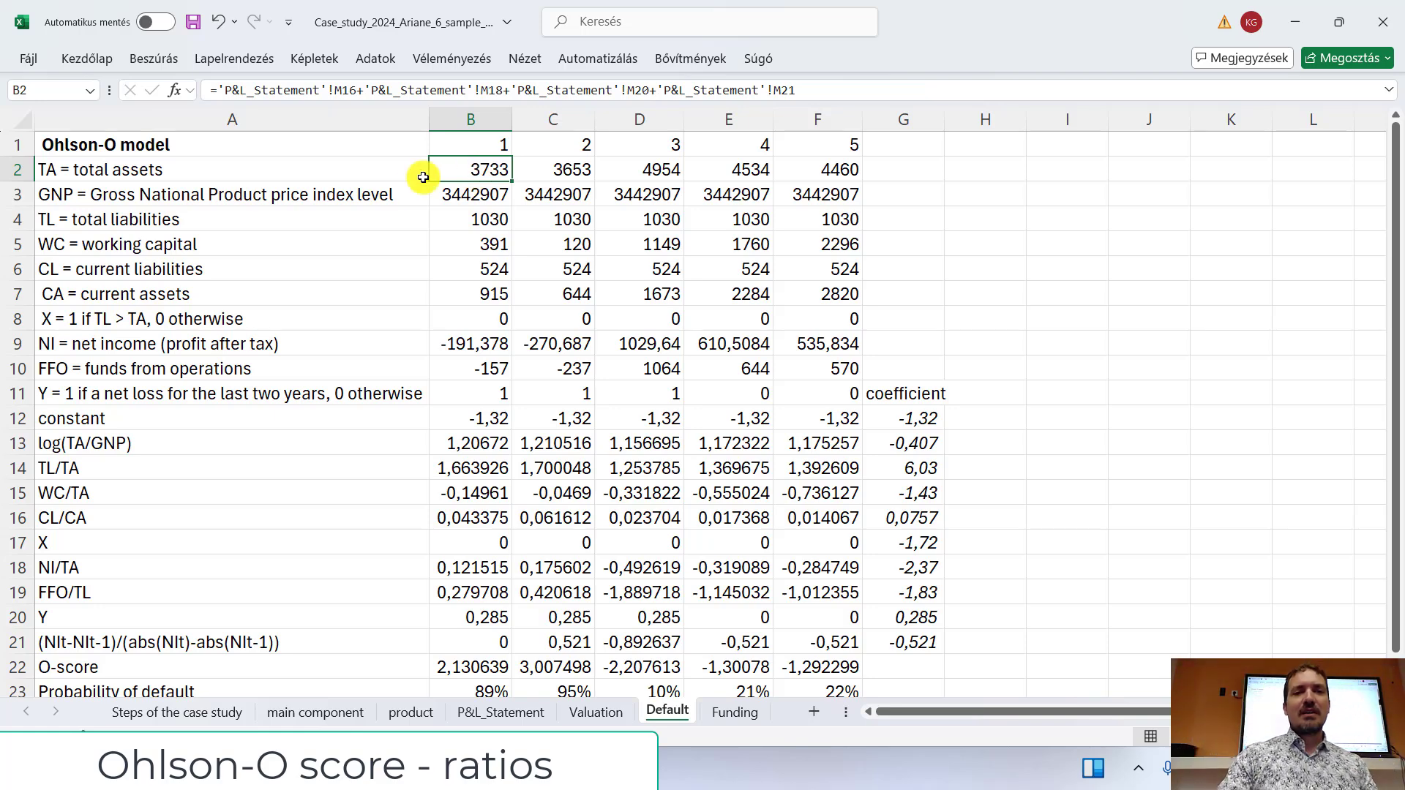
{"action": "left_click", "coordinate": [367, 264]}
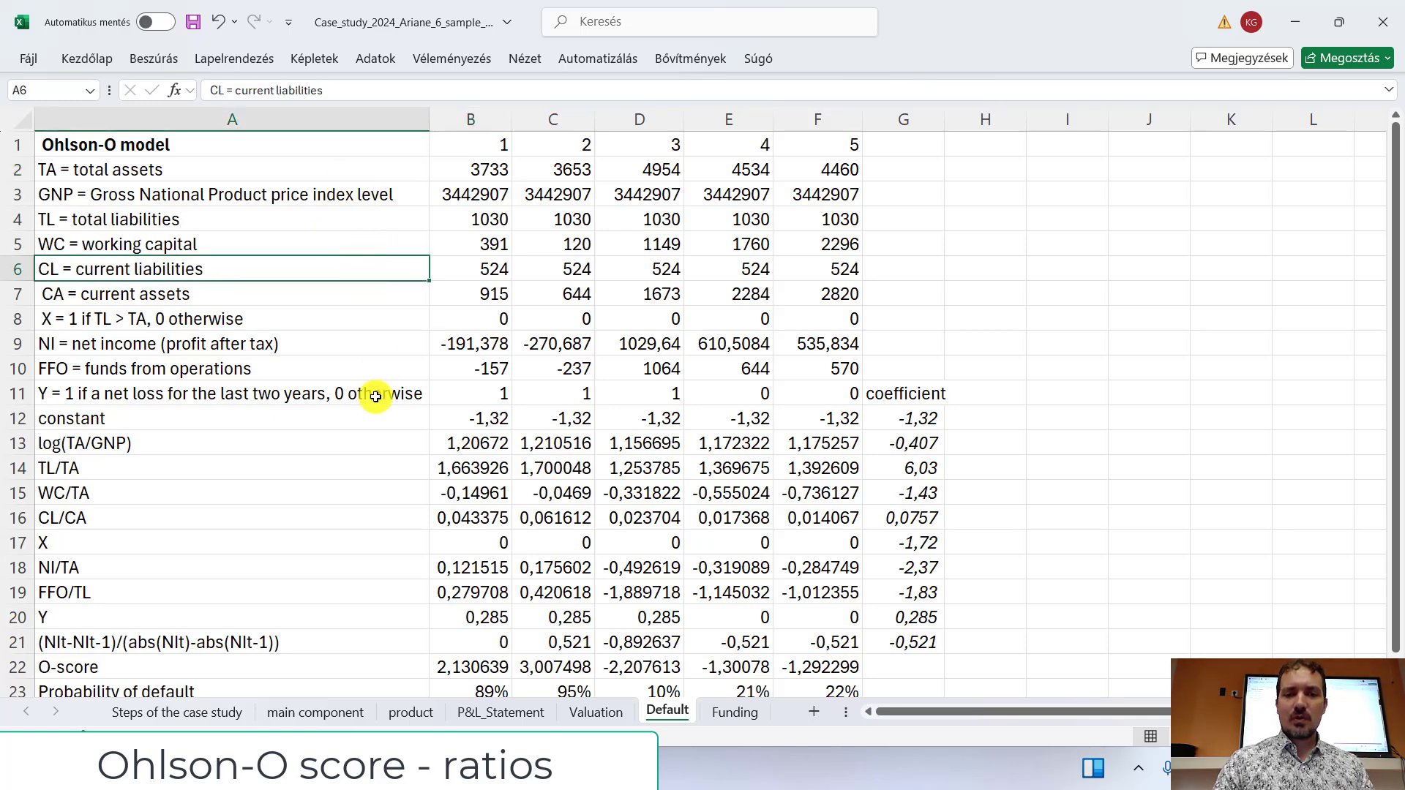
{"action": "scroll", "coordinate": [373, 399], "scroll_direction": "down", "scroll_amount": 2}
{"action": "scroll", "coordinate": [373, 402], "scroll_direction": "up", "scroll_amount": 2}
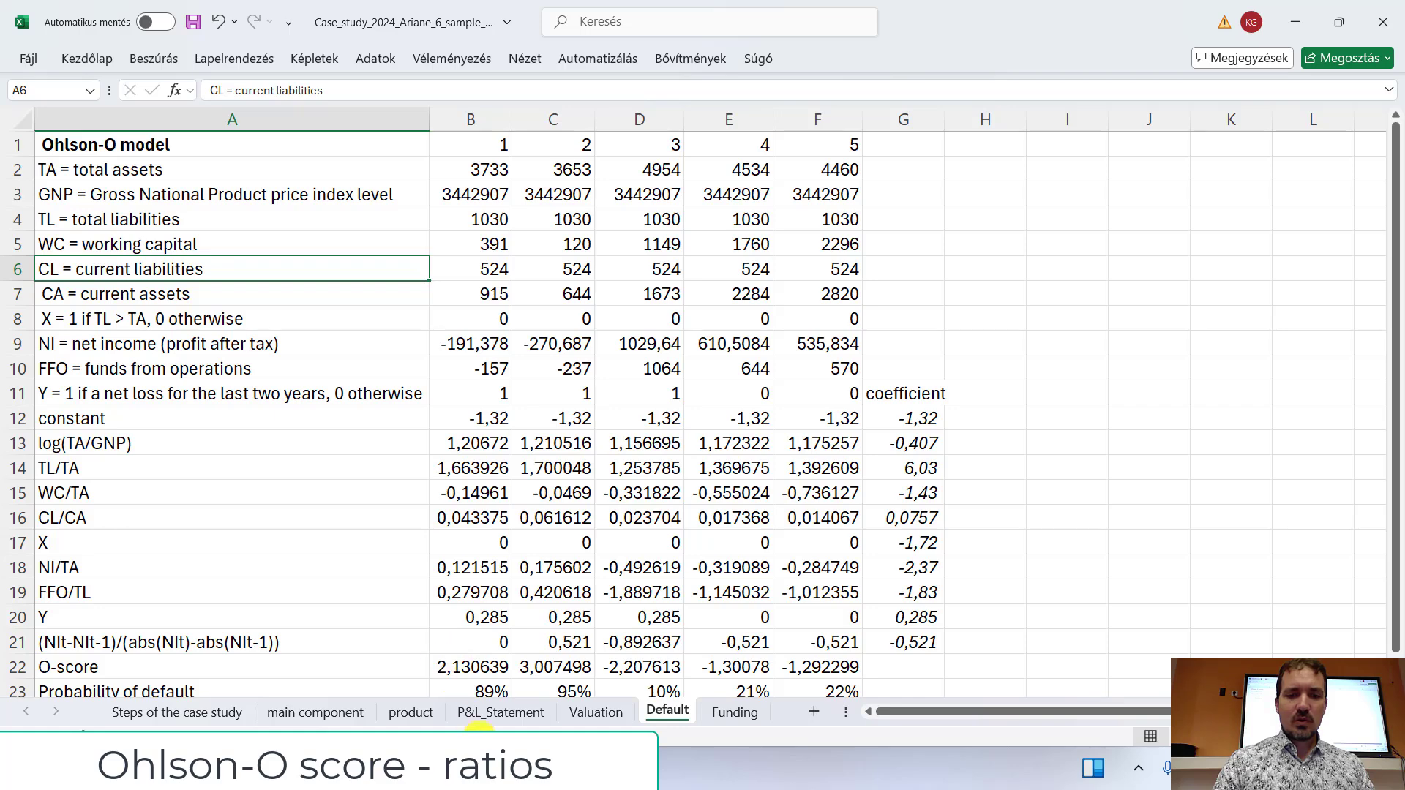
Step: Look at the sheets of the Case_study_default_setup workbook and return to the Ariane sample workbook
{"action": "mouse_move", "coordinate": [435, 768]}
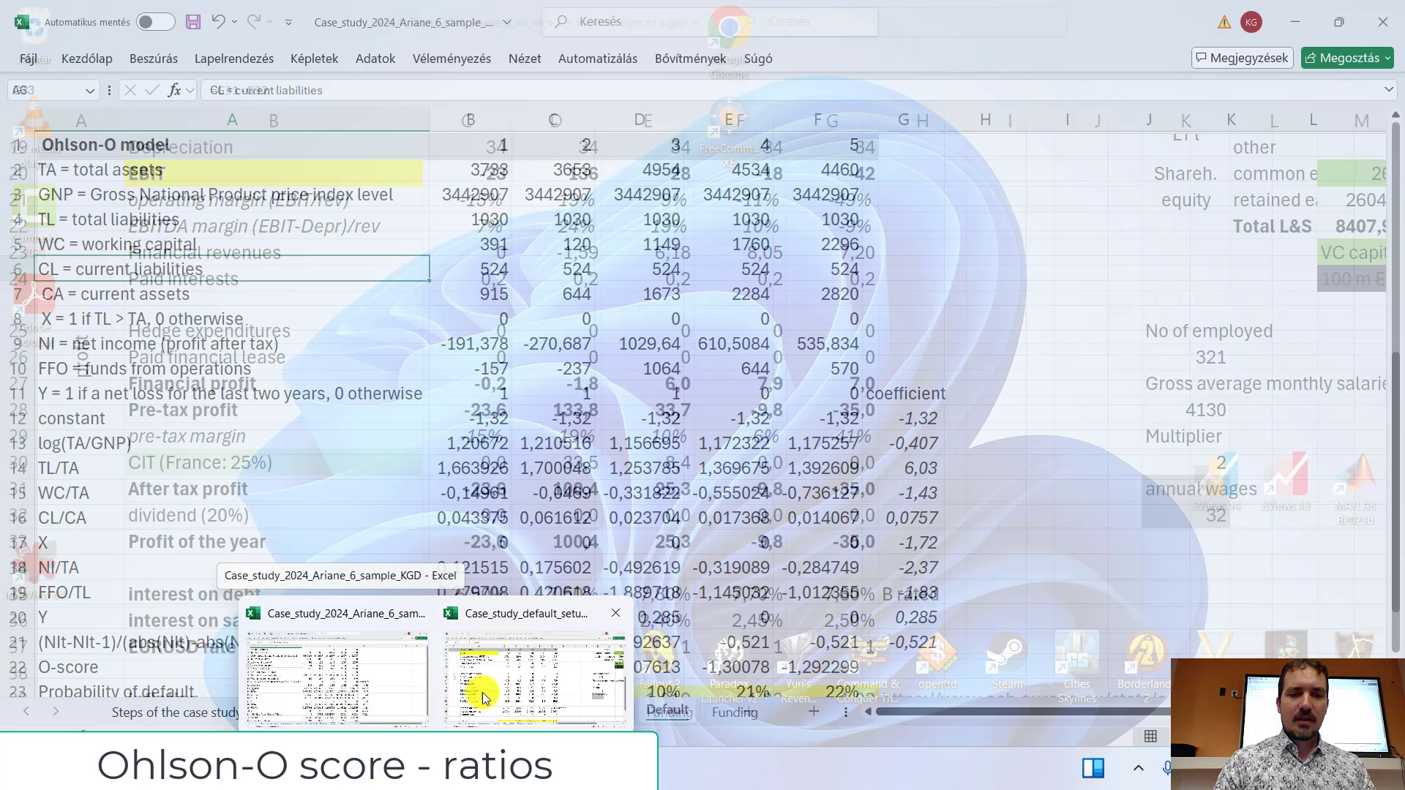
{"action": "left_click", "coordinate": [489, 695]}
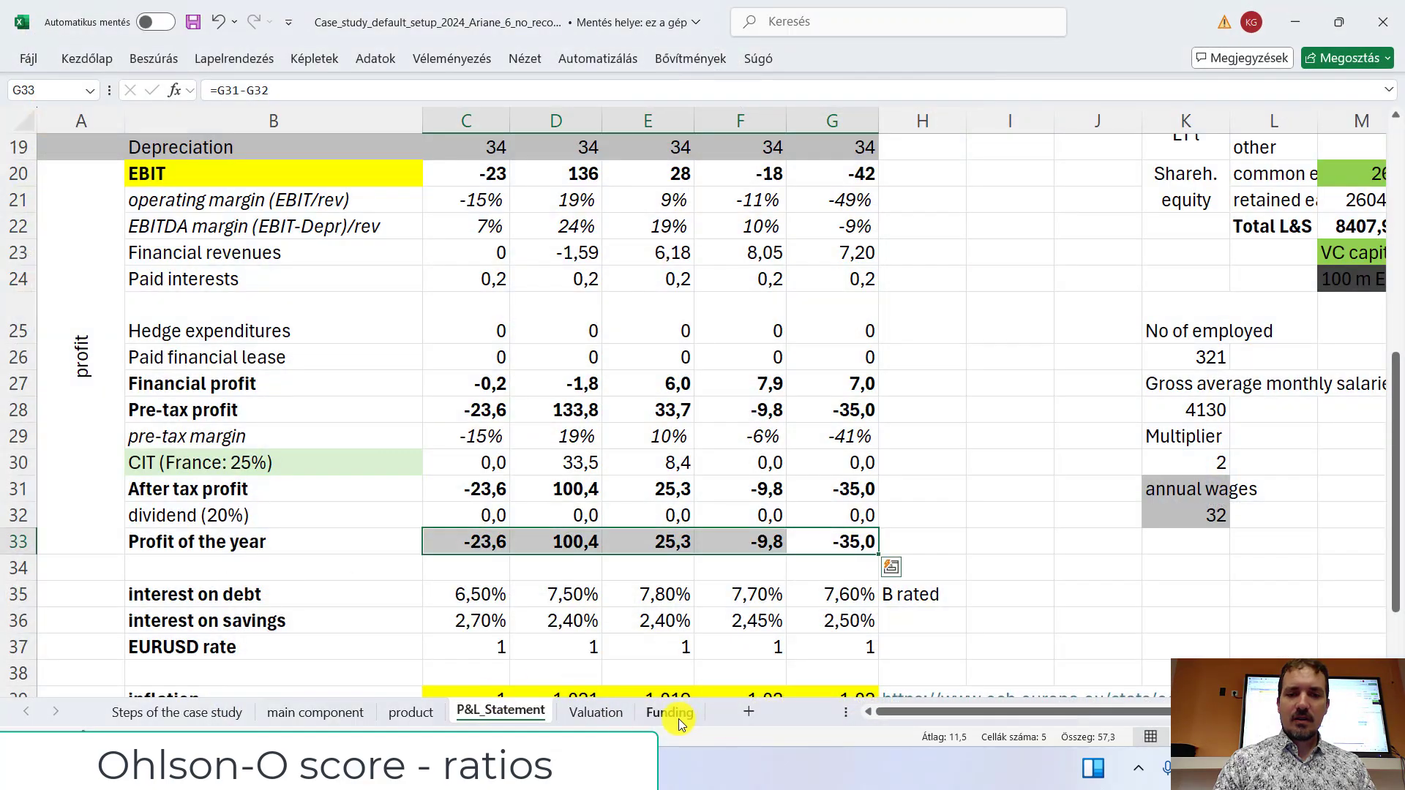
{"action": "mouse_move", "coordinate": [437, 769]}
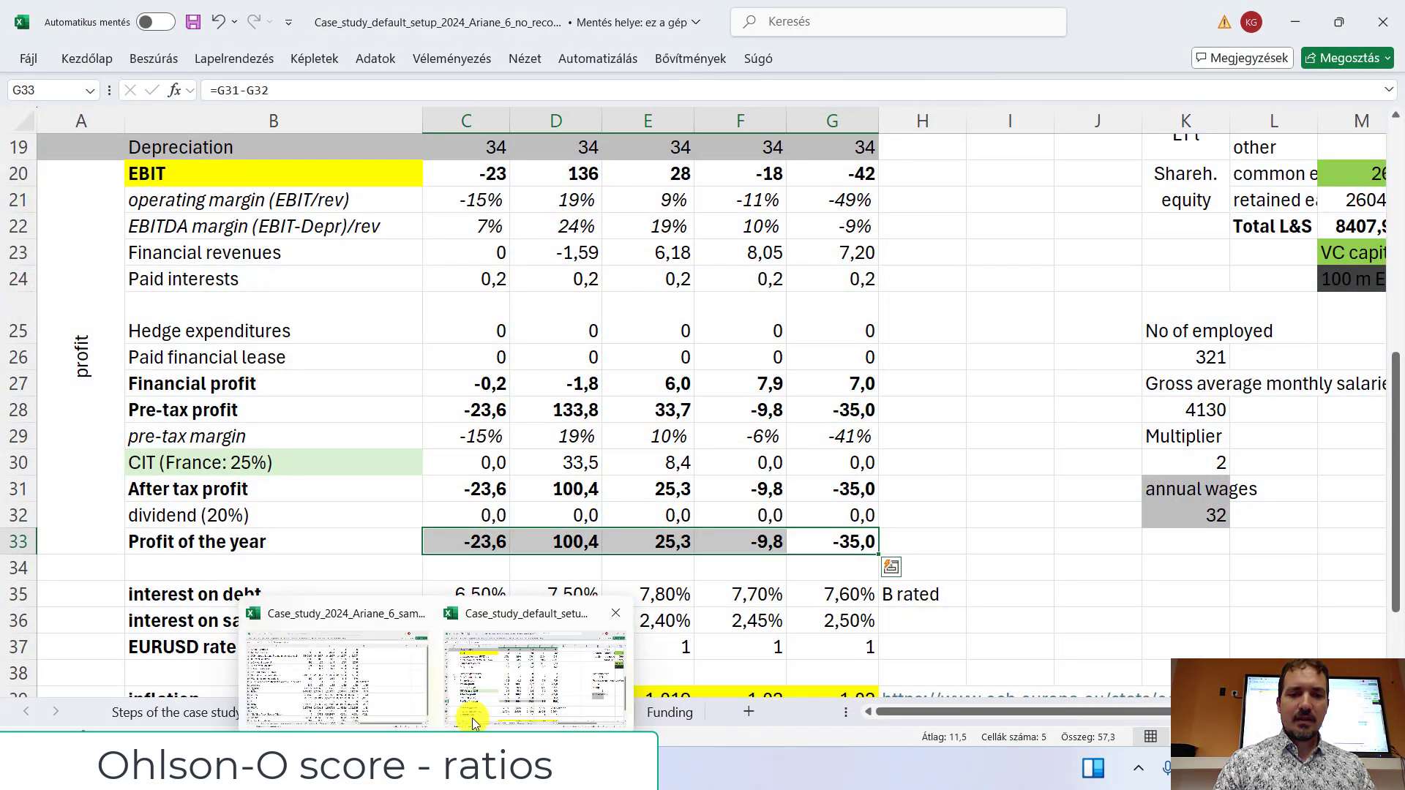
{"action": "left_click", "coordinate": [333, 704]}
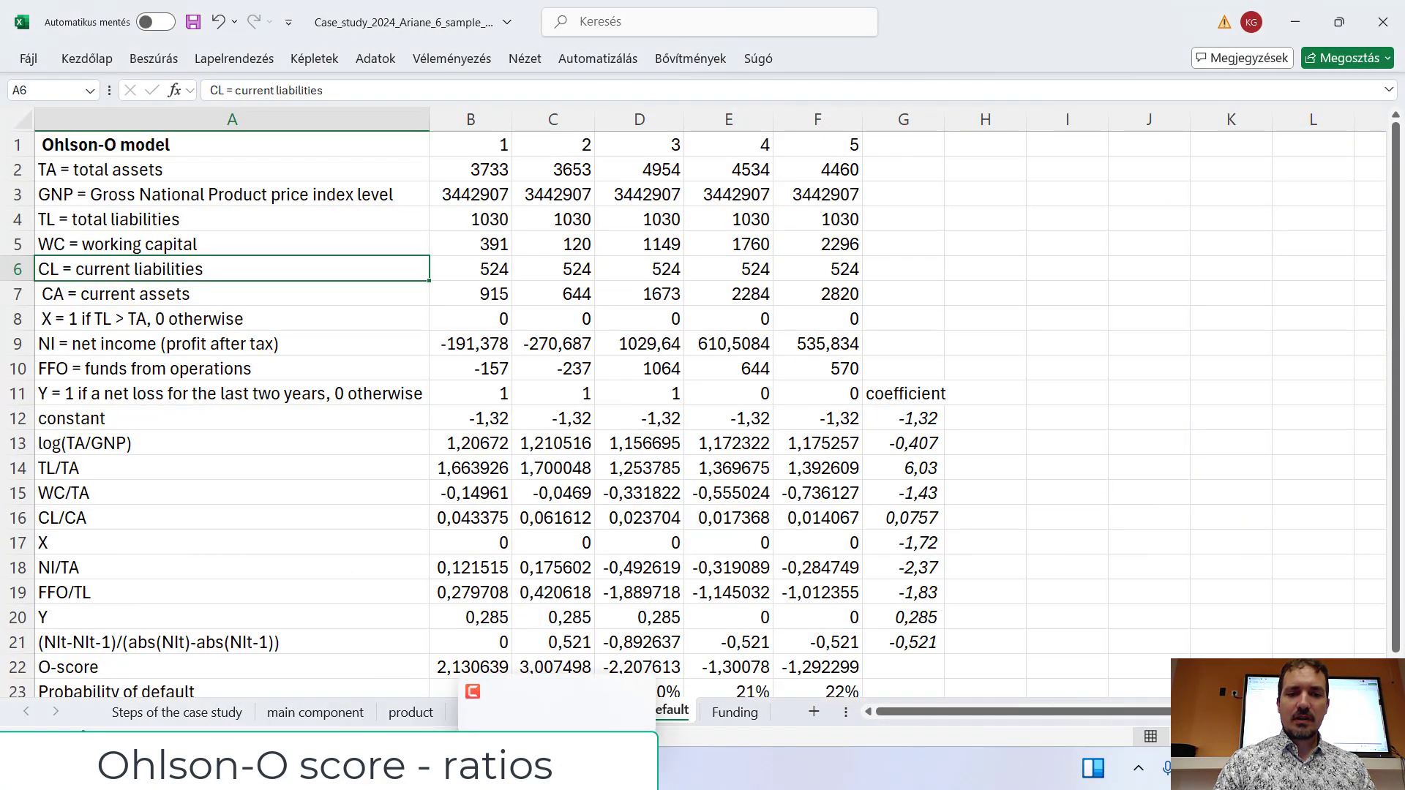
{"action": "right_click", "coordinate": [666, 710]}
{"action": "left_click", "coordinate": [753, 477]}
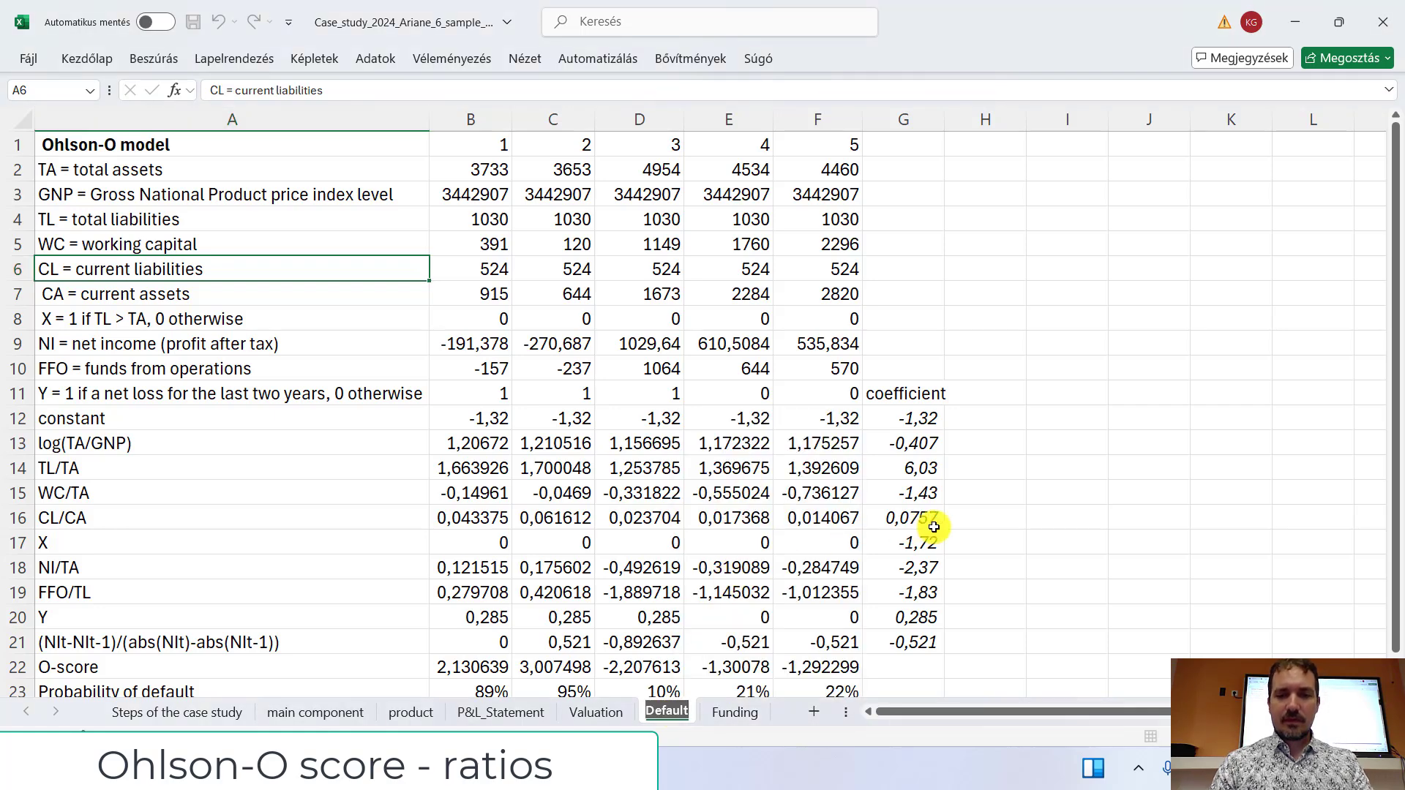
{"action": "left_click", "coordinate": [1053, 516]}
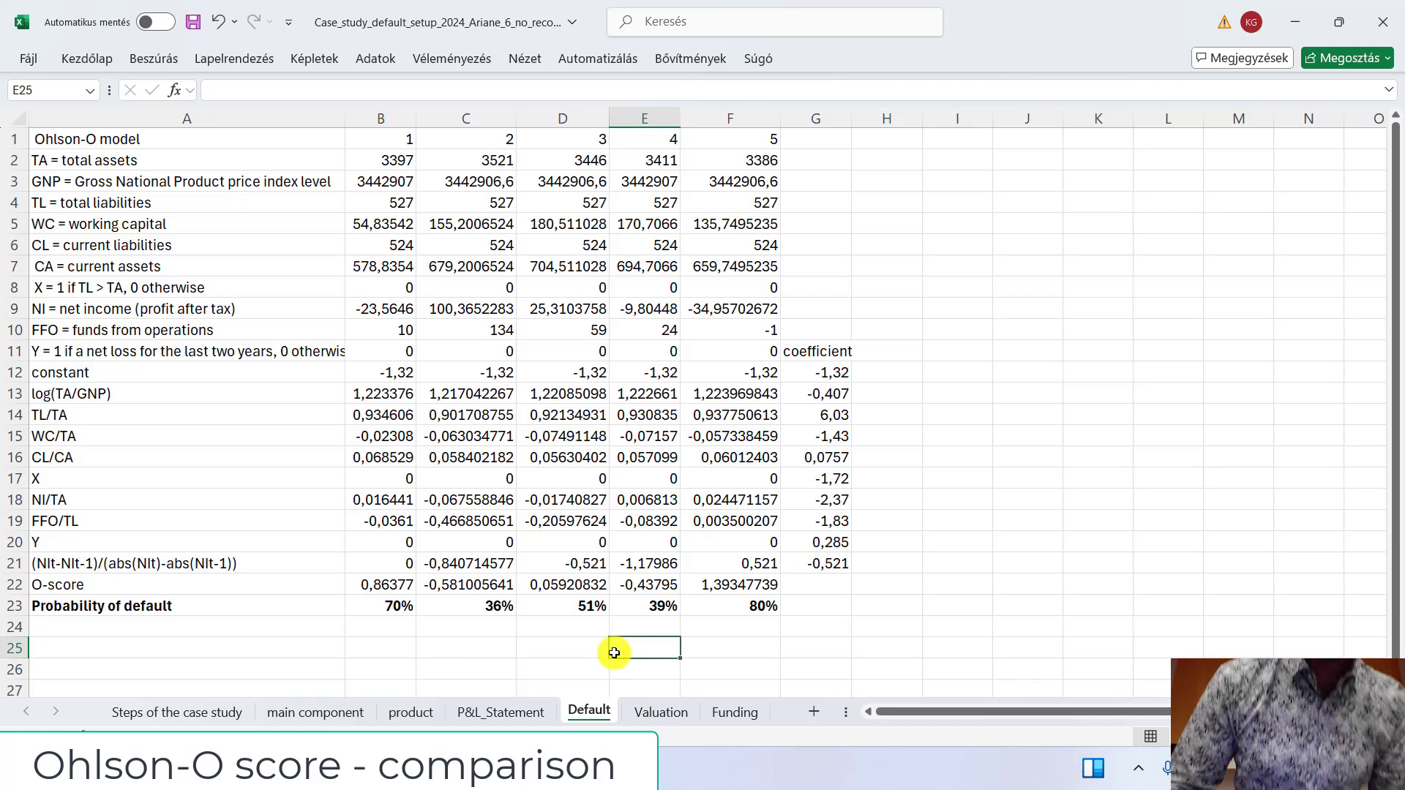
Step: Examine the cash row of the balance sheet across the years on the P&L_Statement sheet
{"action": "left_click", "coordinate": [512, 711]}
{"action": "scroll", "coordinate": [973, 352], "scroll_direction": "up", "scroll_amount": 8}
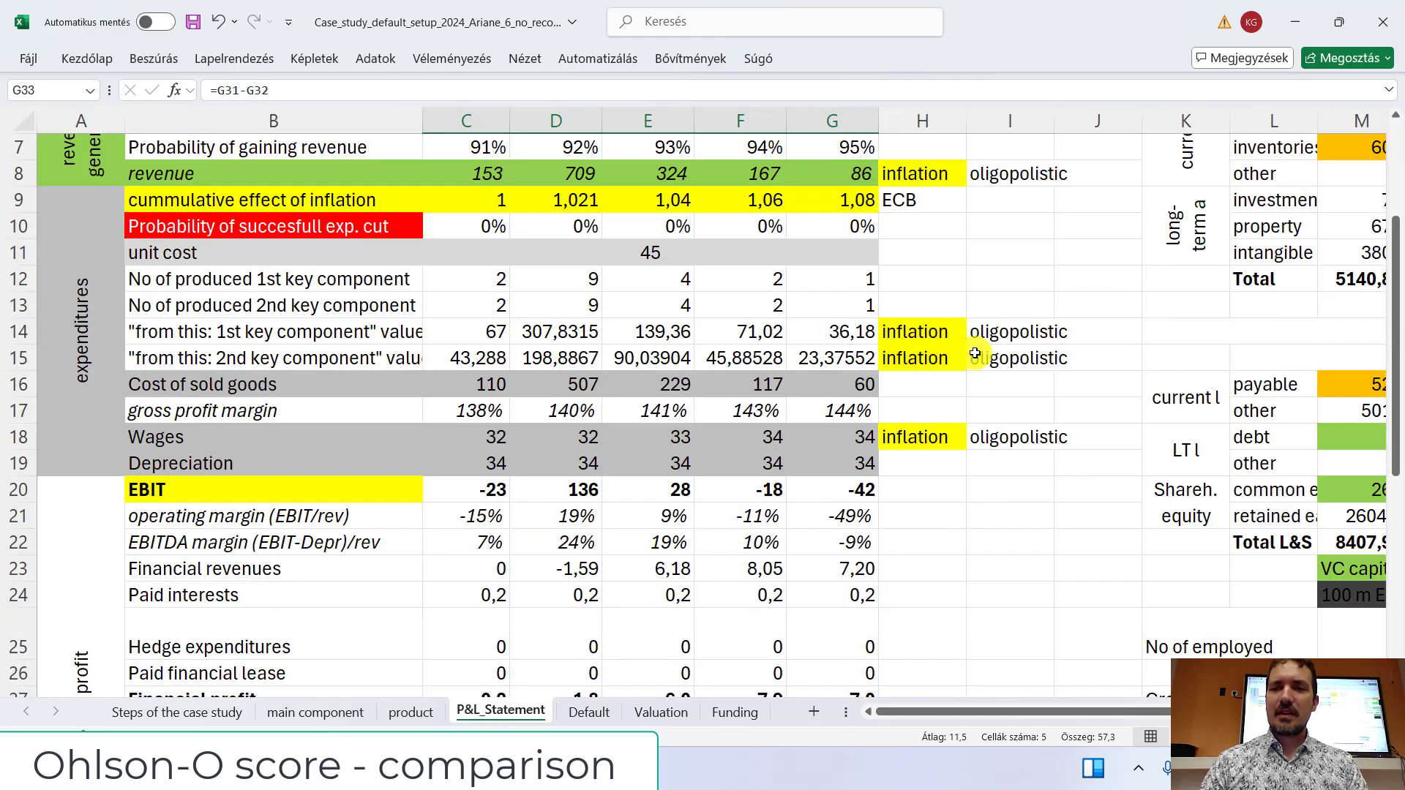
{"action": "left_click_drag", "start_coordinate": [1075, 711], "coordinate": [1246, 711]}
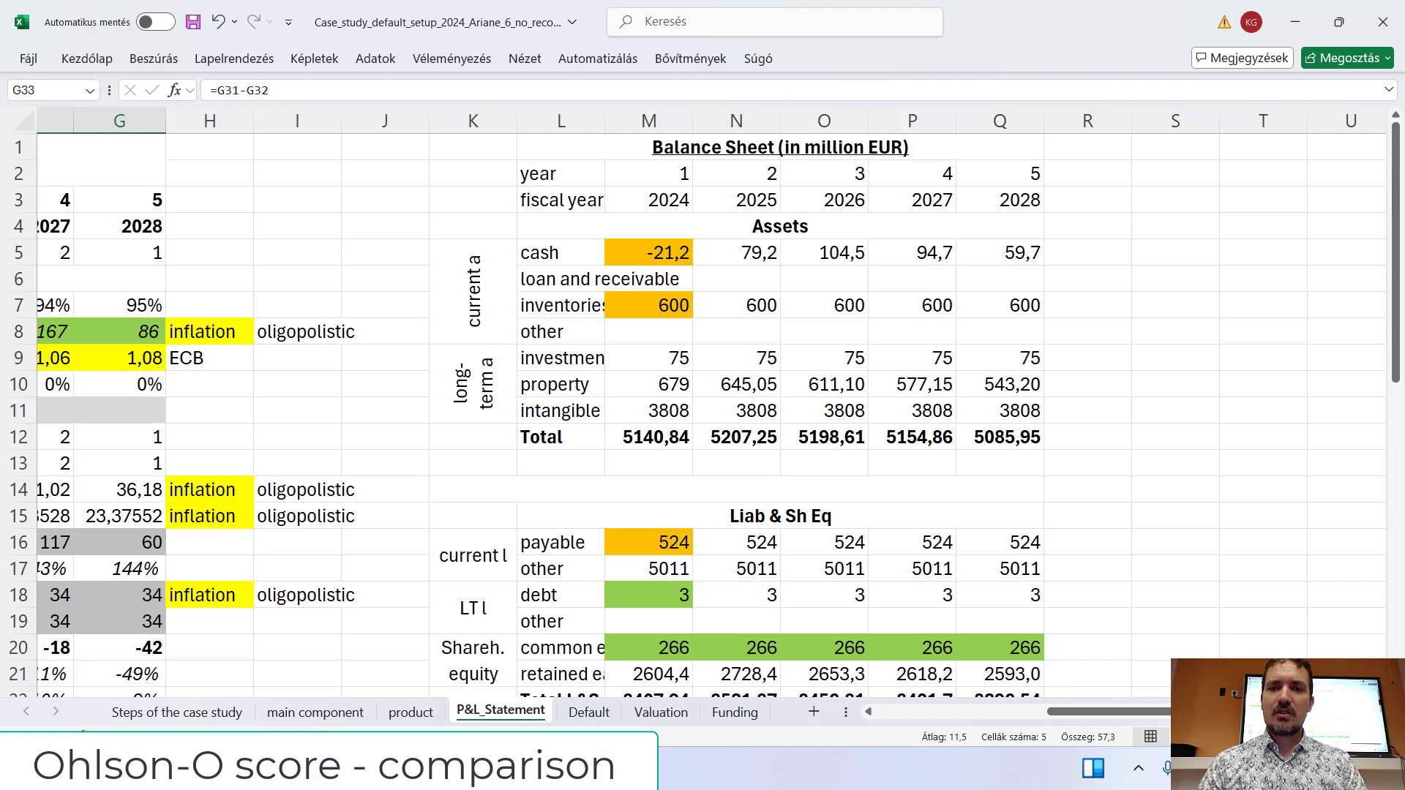
{"action": "left_click", "coordinate": [643, 252]}
{"action": "left_click", "coordinate": [761, 254]}
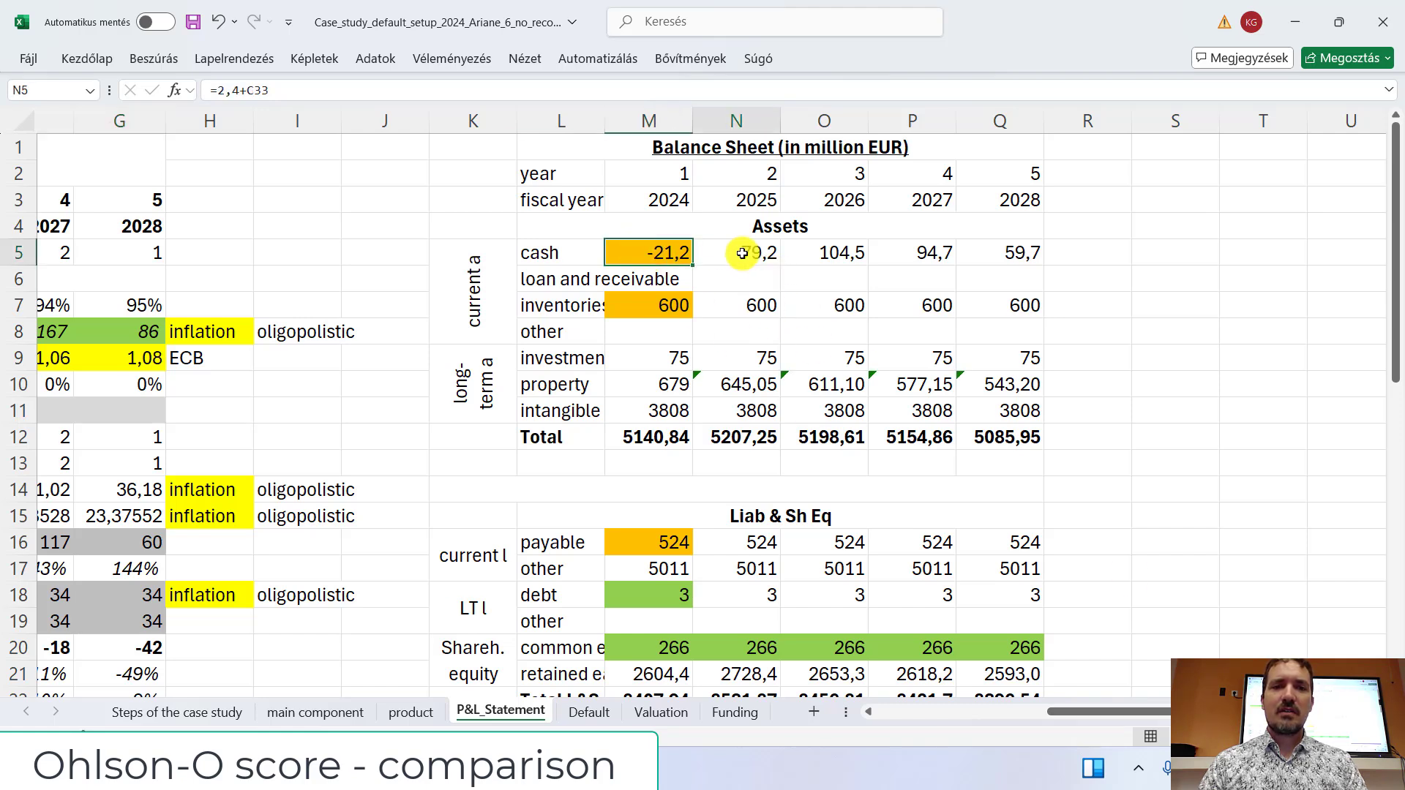
{"action": "left_click", "coordinate": [823, 251]}
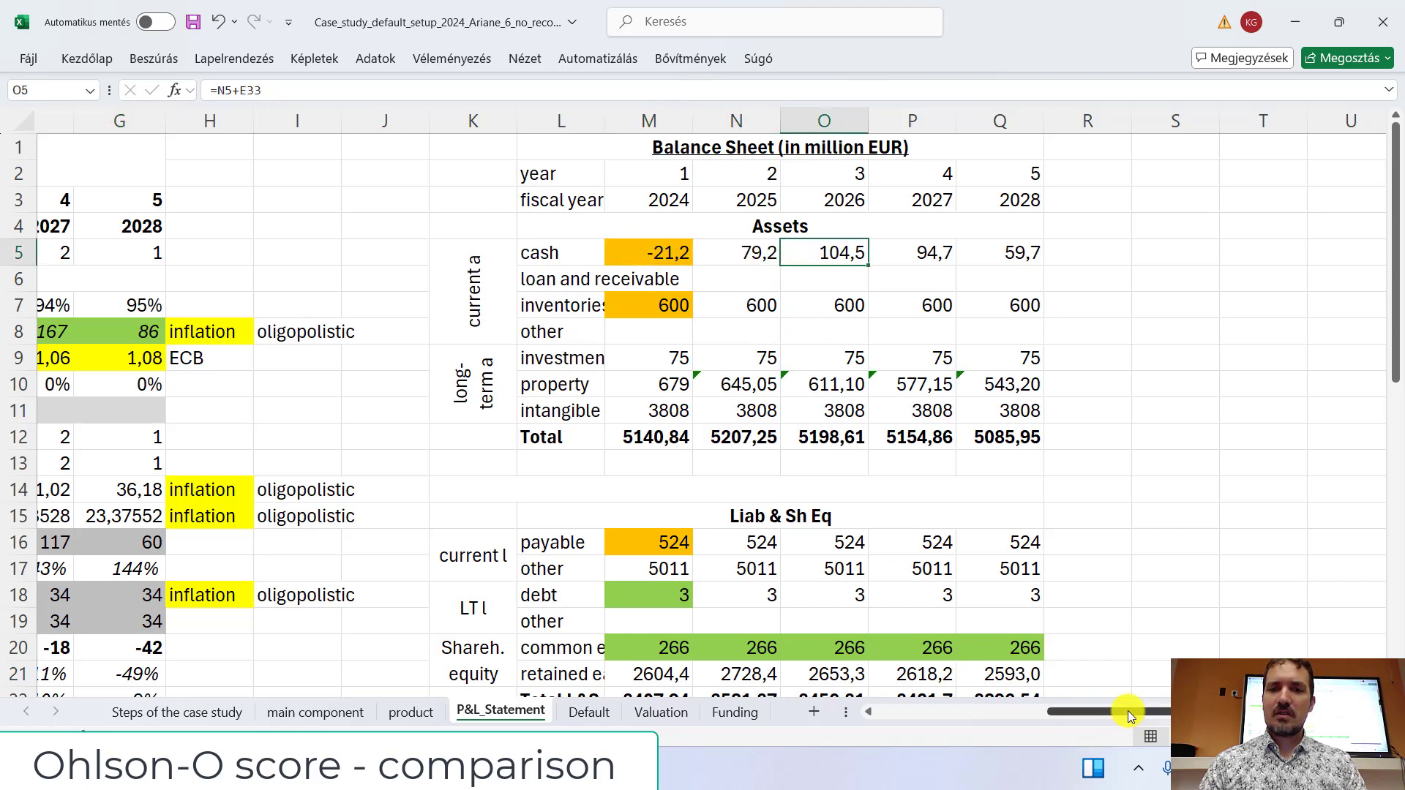
{"action": "left_click_drag", "start_coordinate": [1127, 710], "coordinate": [1115, 714]}
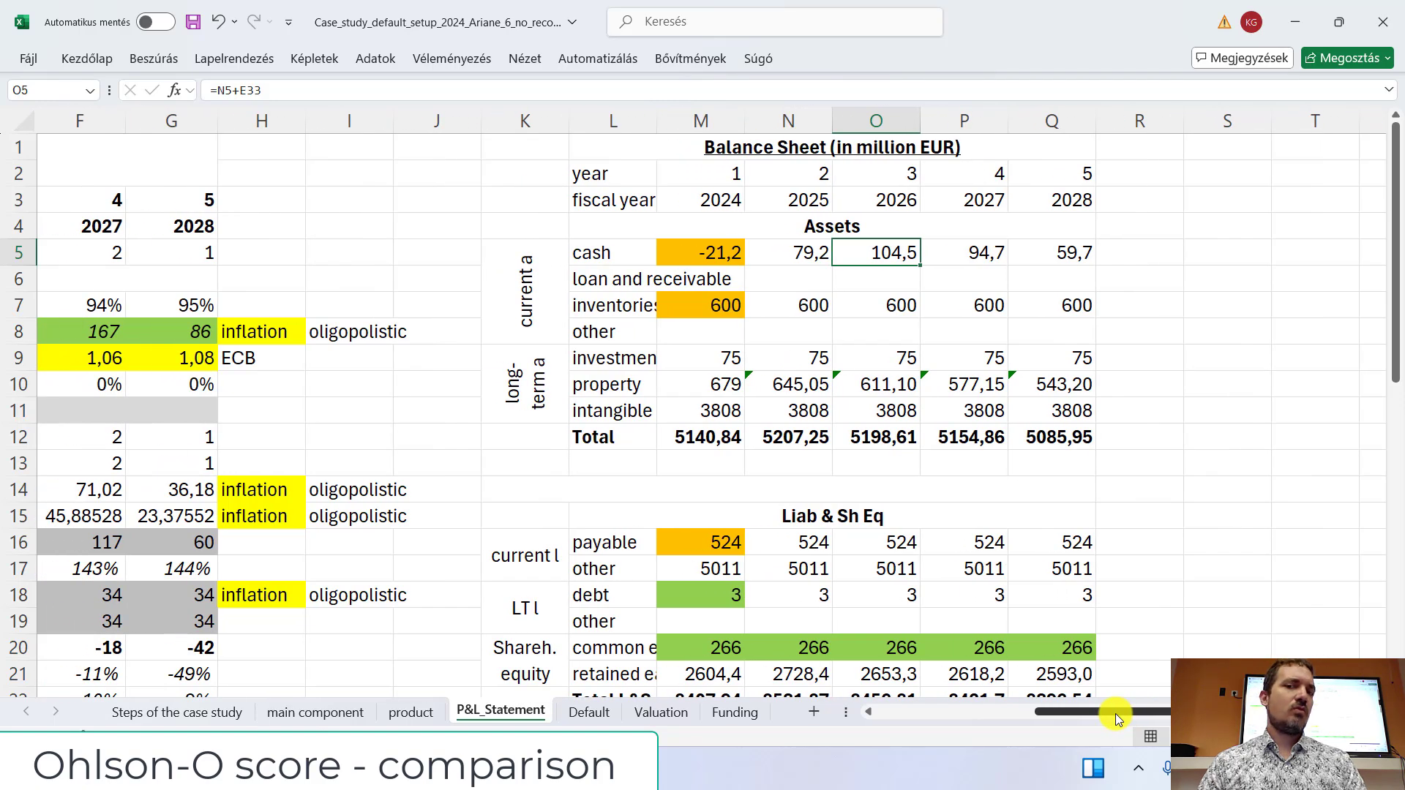
Step: Inspect the Profit of the year row in the profit and loss statement, focusing on years 2 and 3
{"action": "left_click_drag", "start_coordinate": [1115, 713], "coordinate": [898, 723]}
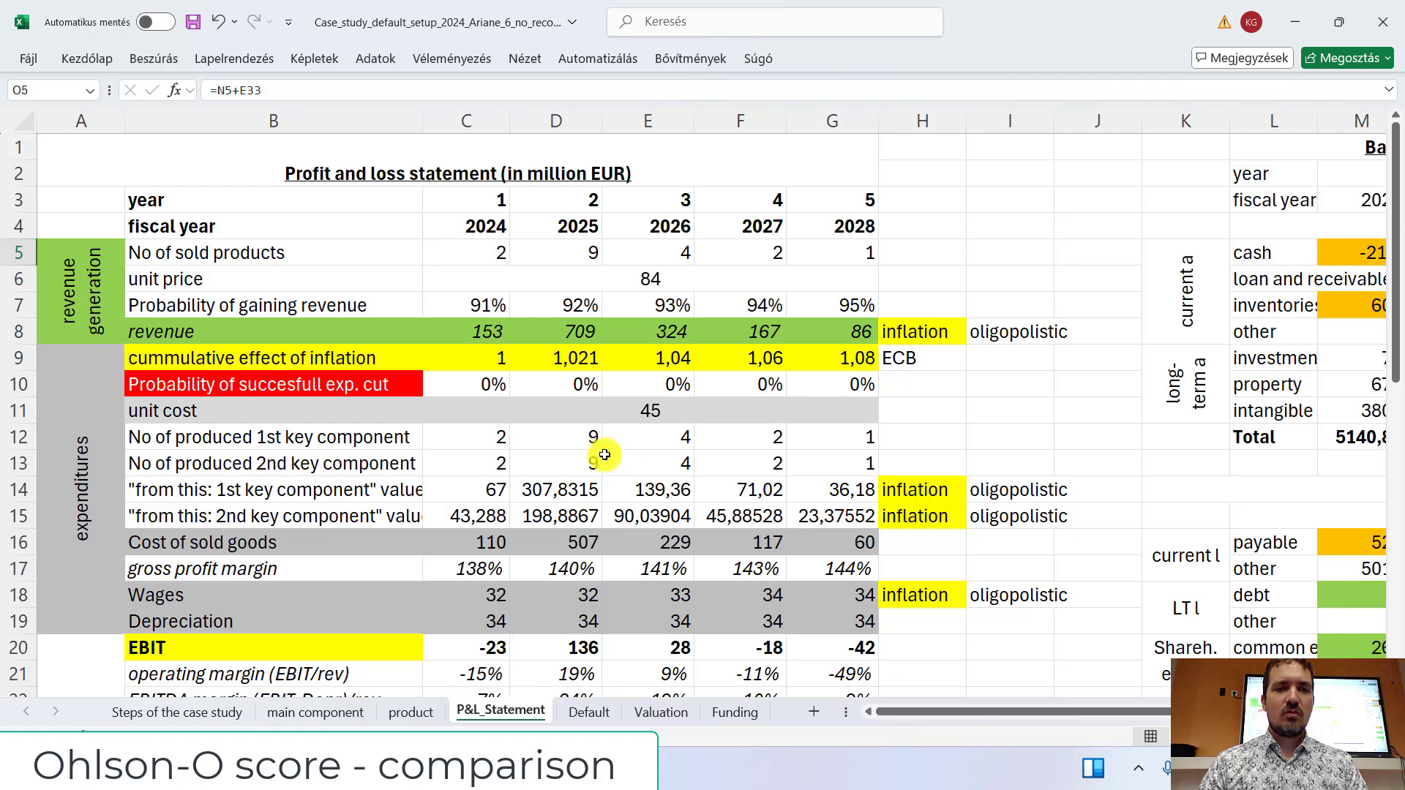
{"action": "scroll", "coordinate": [597, 458], "scroll_direction": "down", "scroll_amount": 4}
{"action": "scroll", "coordinate": [601, 457], "scroll_direction": "down", "scroll_amount": 3}
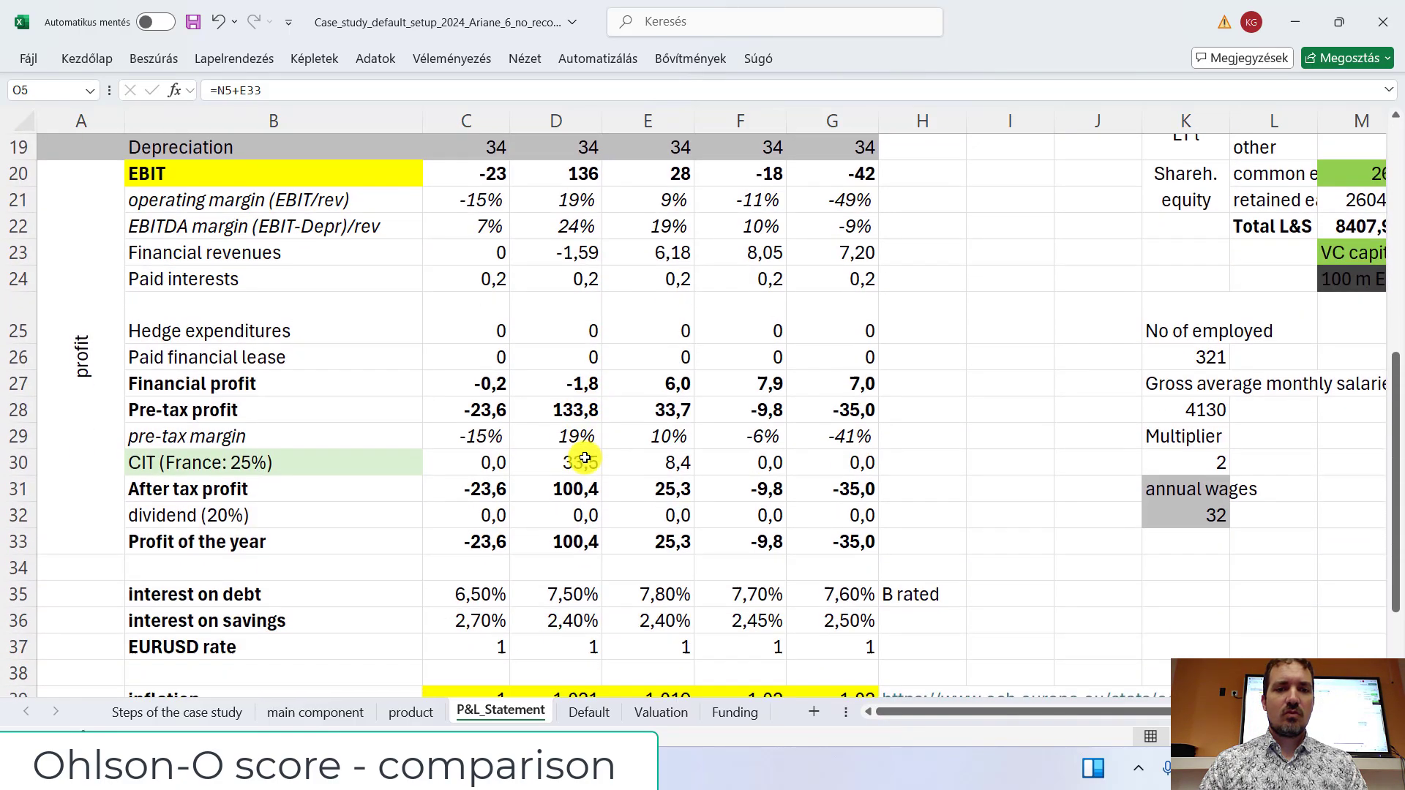
{"action": "left_click", "coordinate": [558, 463]}
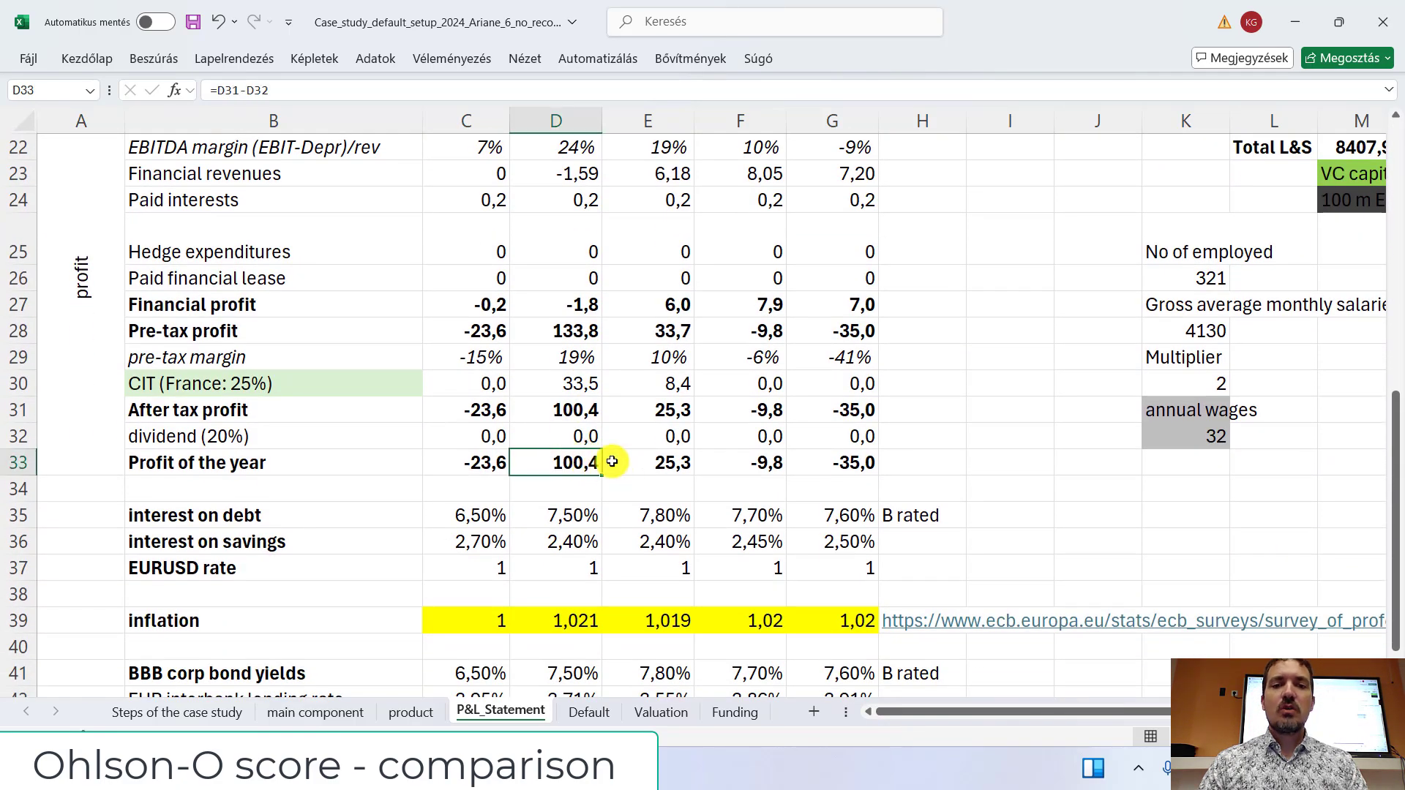
{"action": "left_click", "coordinate": [633, 460]}
{"action": "left_click_drag", "start_coordinate": [600, 462], "coordinate": [629, 463]}
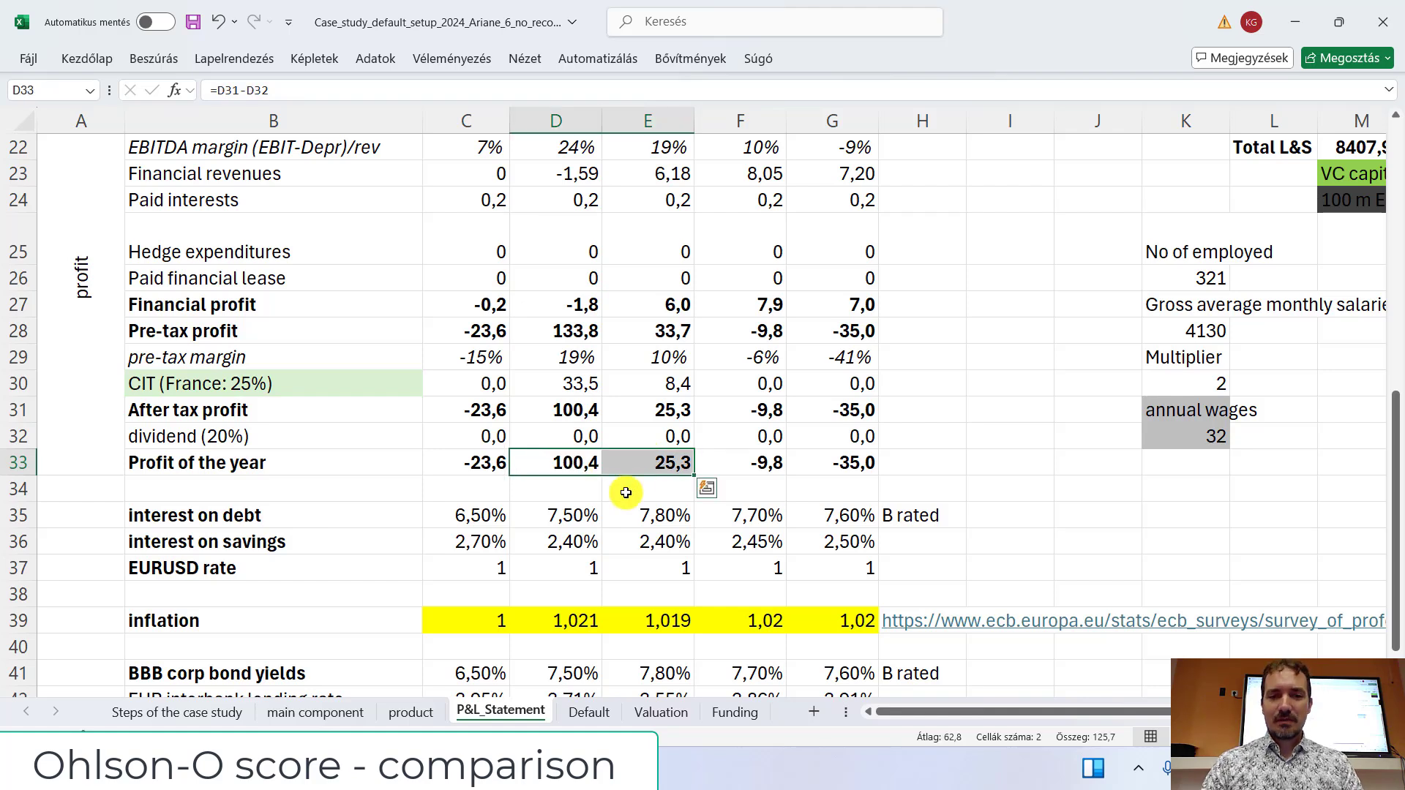
Step: Save the workbook and move the Default sheet between the Valuation and Funding sheets
{"action": "left_click", "coordinate": [195, 23]}
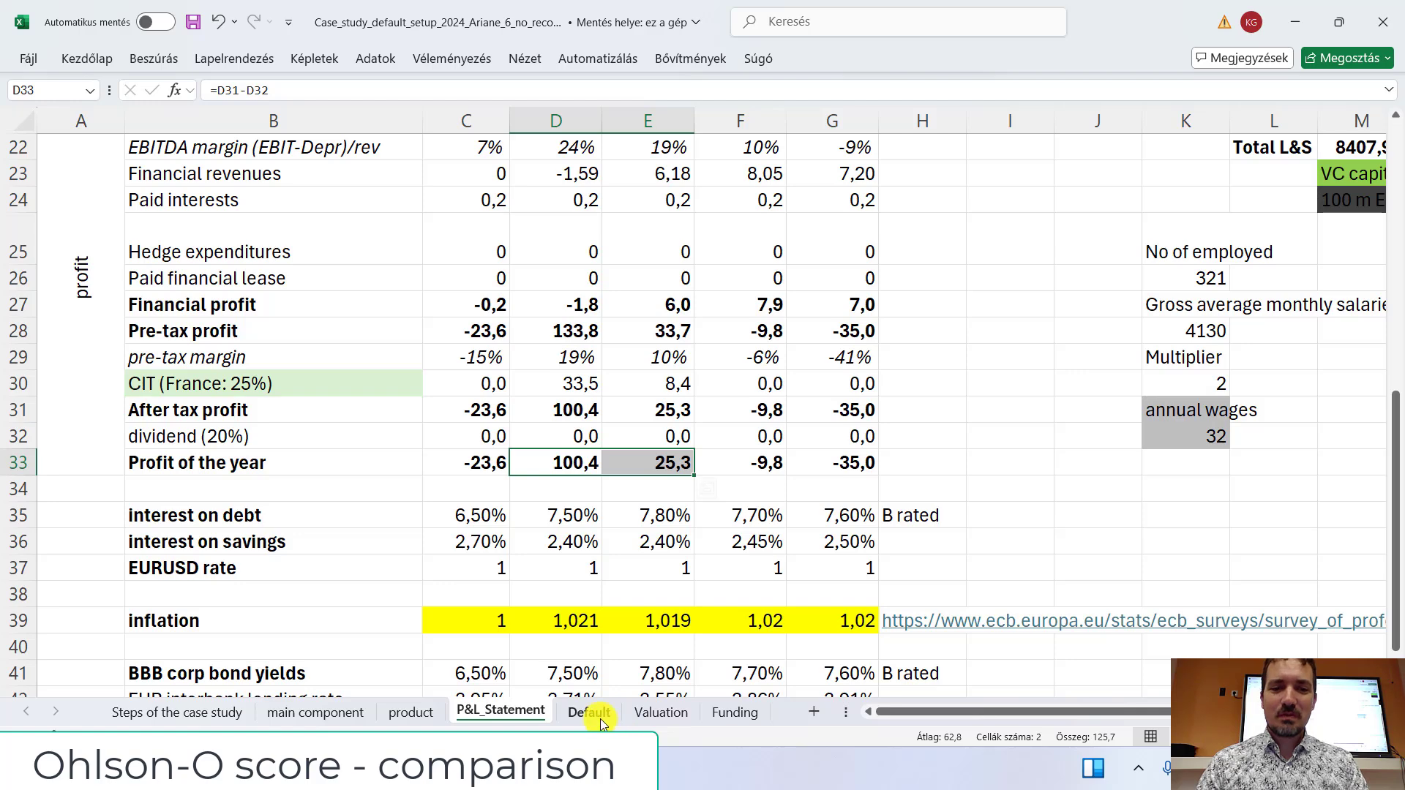
{"action": "left_click", "coordinate": [600, 719]}
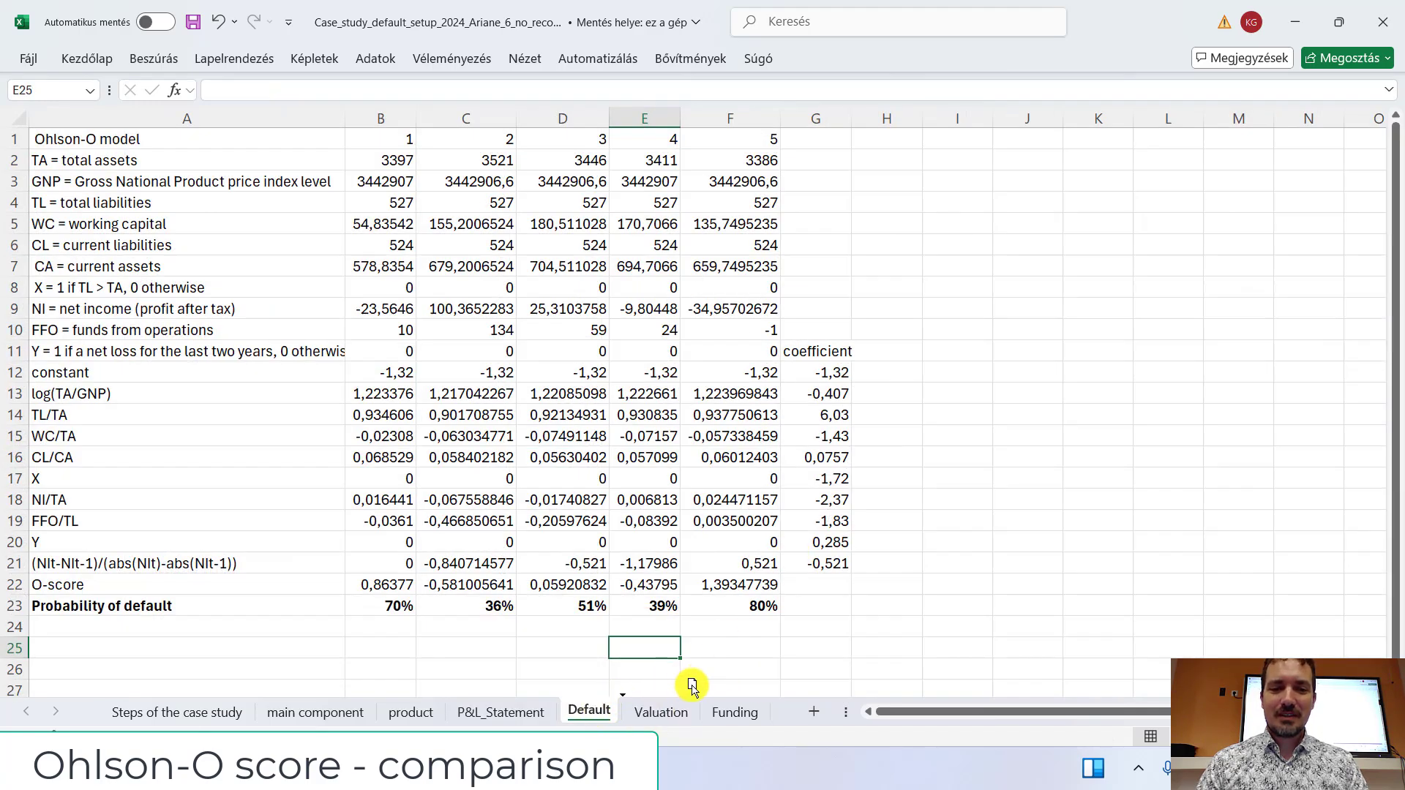
{"action": "left_click_drag", "start_coordinate": [692, 685], "coordinate": [717, 682]}
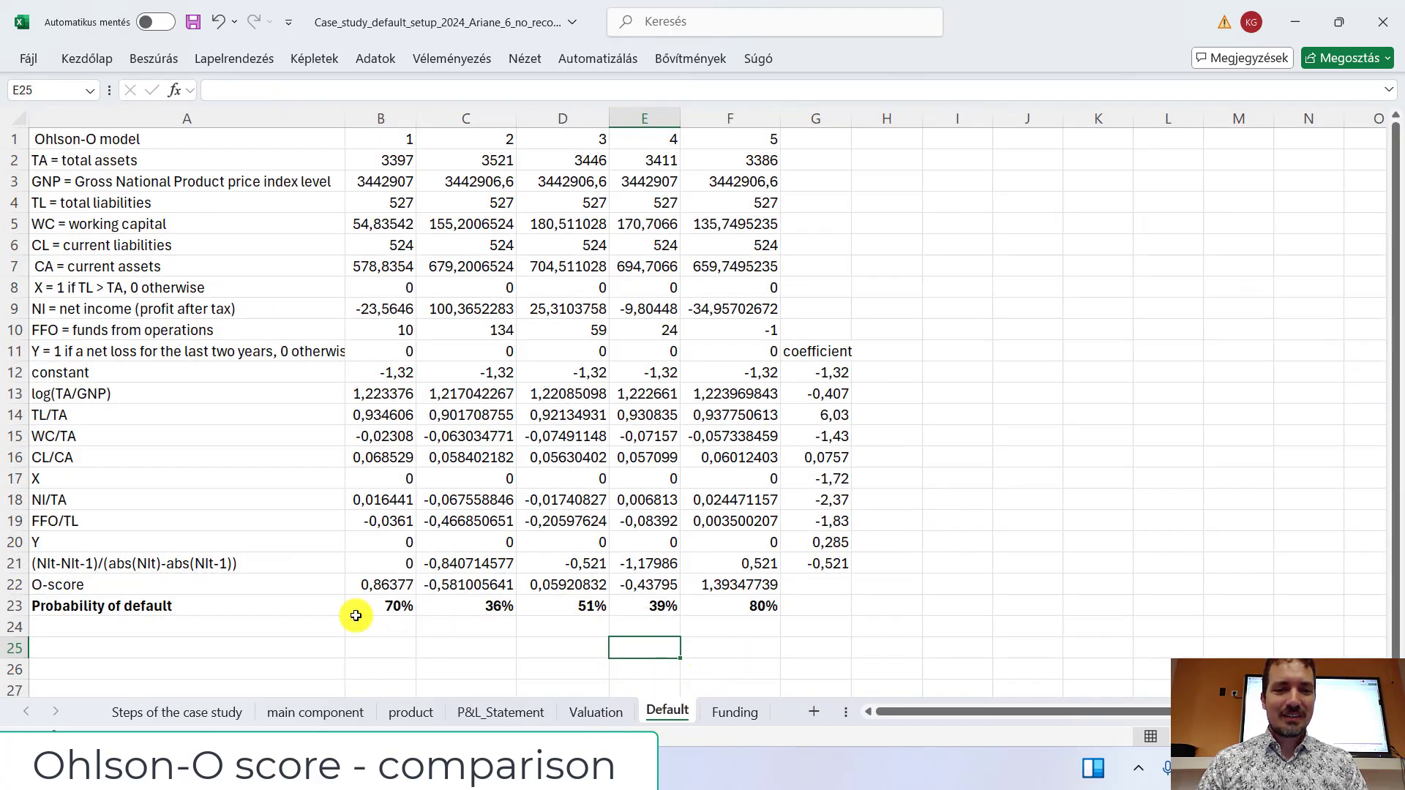
Step: Copy the probability of default row A23:F23 and paste it as values only at A24 on the Ariane sample workbook's Default sheet
{"action": "left_click_drag", "start_coordinate": [265, 607], "coordinate": [742, 600]}
{"action": "key", "text": "ctrl+c"}
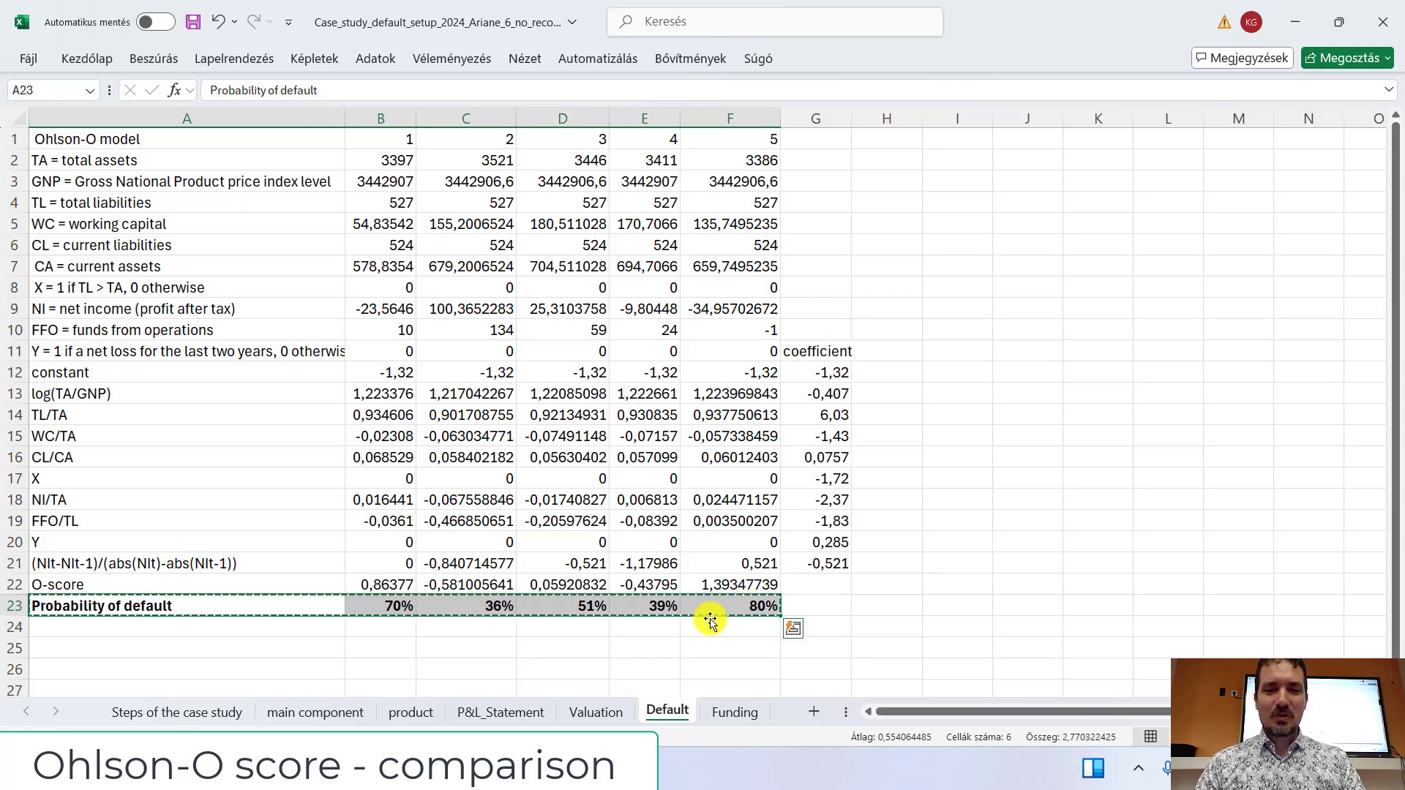
{"action": "mouse_move", "coordinate": [401, 715]}
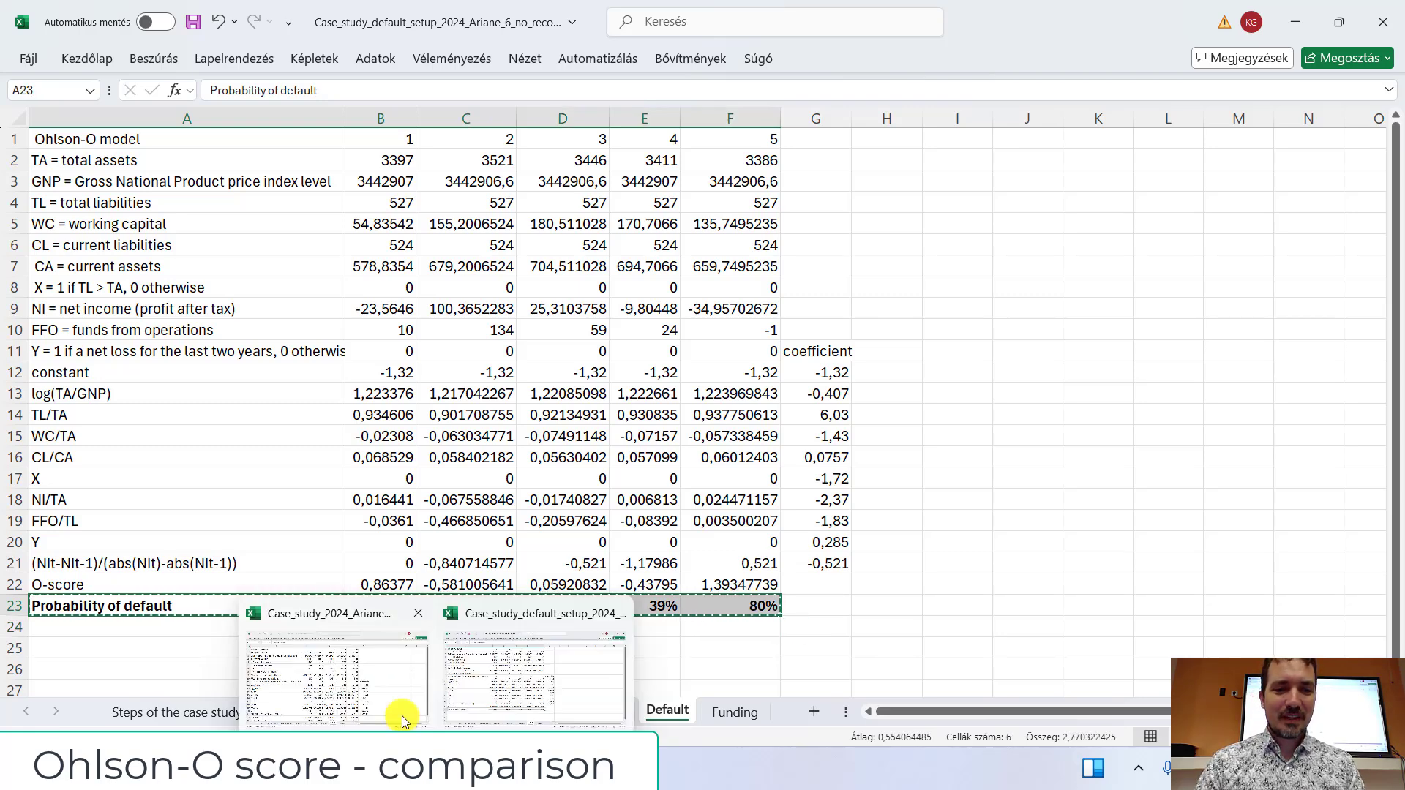
{"action": "left_click", "coordinate": [378, 684]}
{"action": "scroll", "coordinate": [572, 530], "scroll_direction": "down", "scroll_amount": 4}
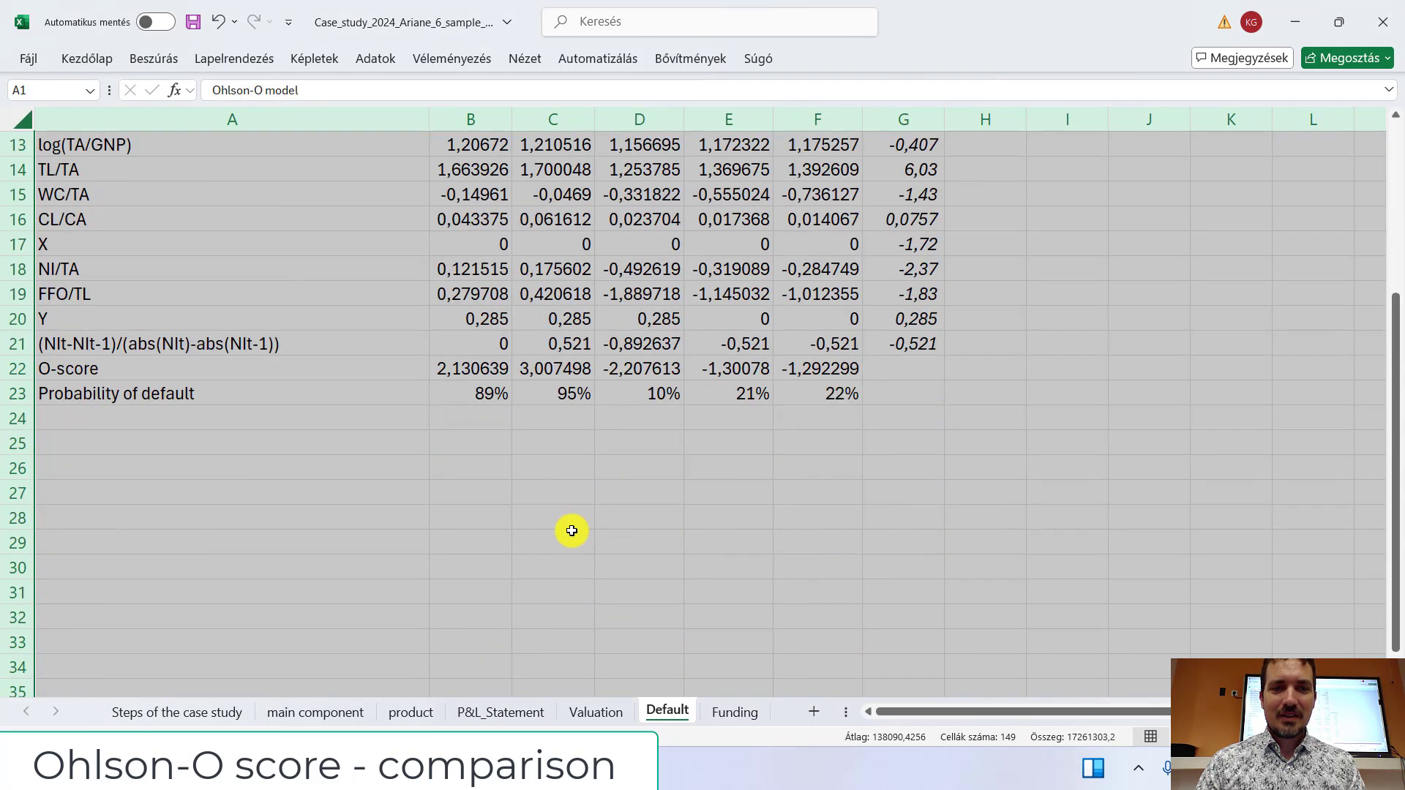
{"action": "left_click", "coordinate": [192, 422]}
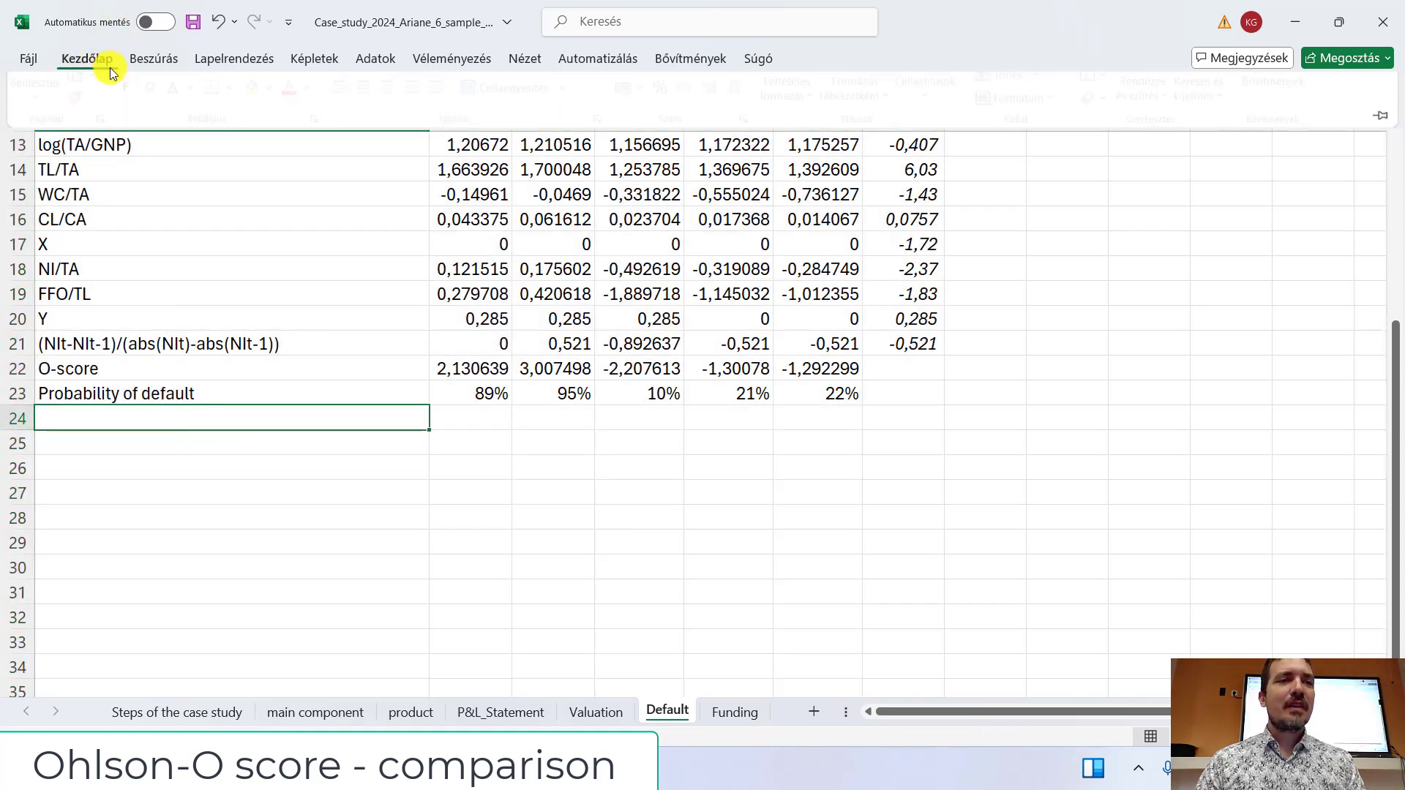
{"action": "left_click", "coordinate": [87, 58]}
{"action": "left_click", "coordinate": [44, 132]}
{"action": "left_click", "coordinate": [38, 279]}
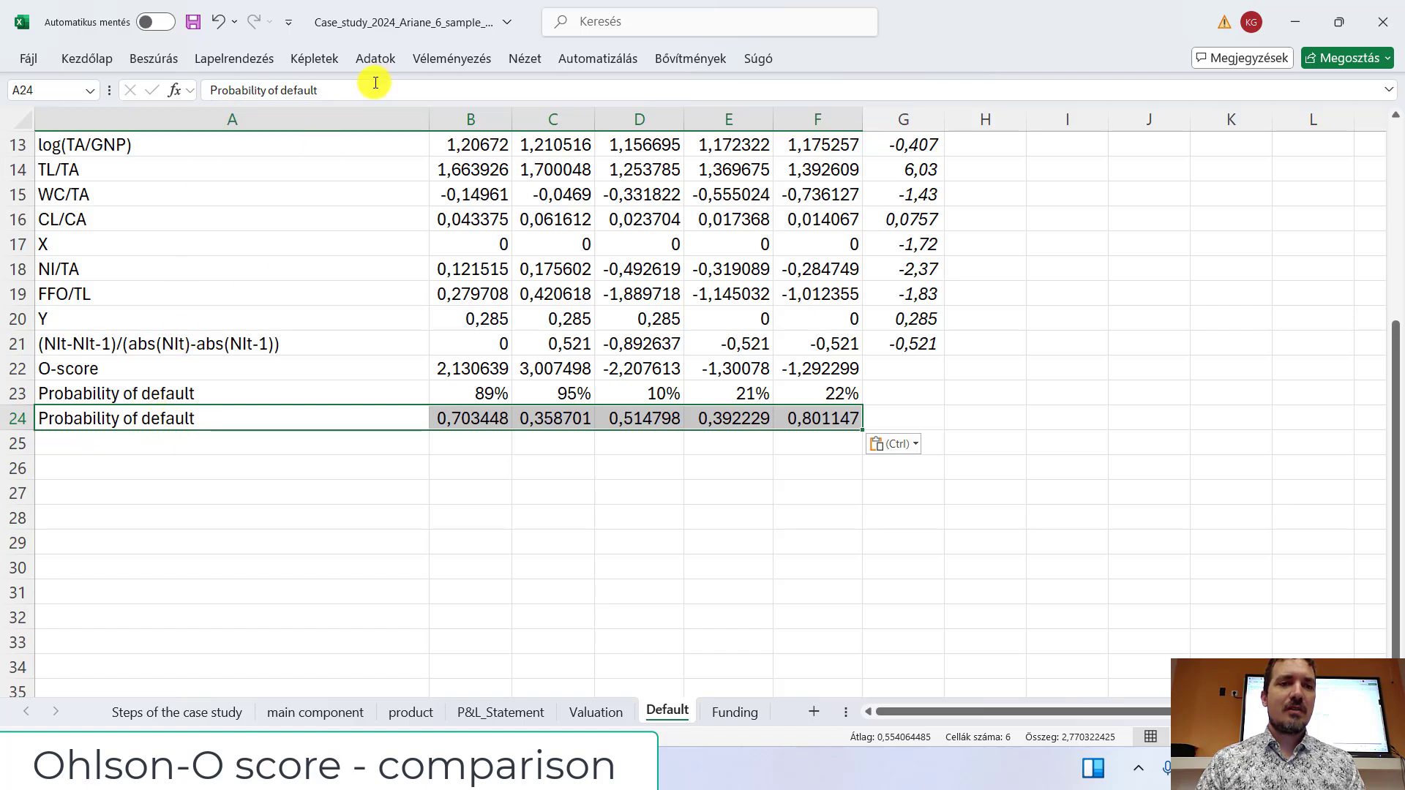
Step: Change the A24 label to "Probability of default (original)" and format B24:F24 as percentages
{"action": "left_click", "coordinate": [372, 85]}
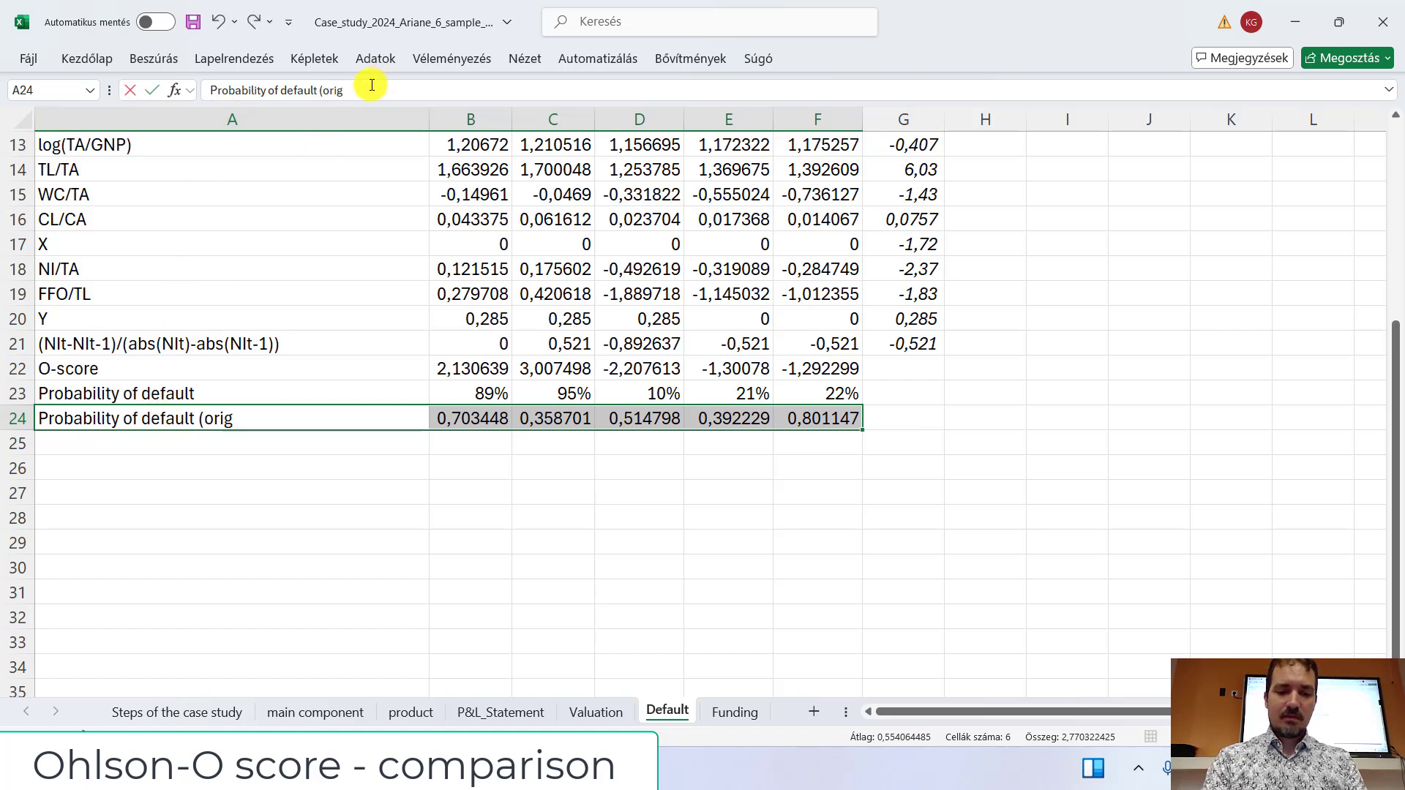
{"action": "left_click", "coordinate": [219, 472]}
{"action": "left_click_drag", "start_coordinate": [474, 425], "coordinate": [825, 423]}
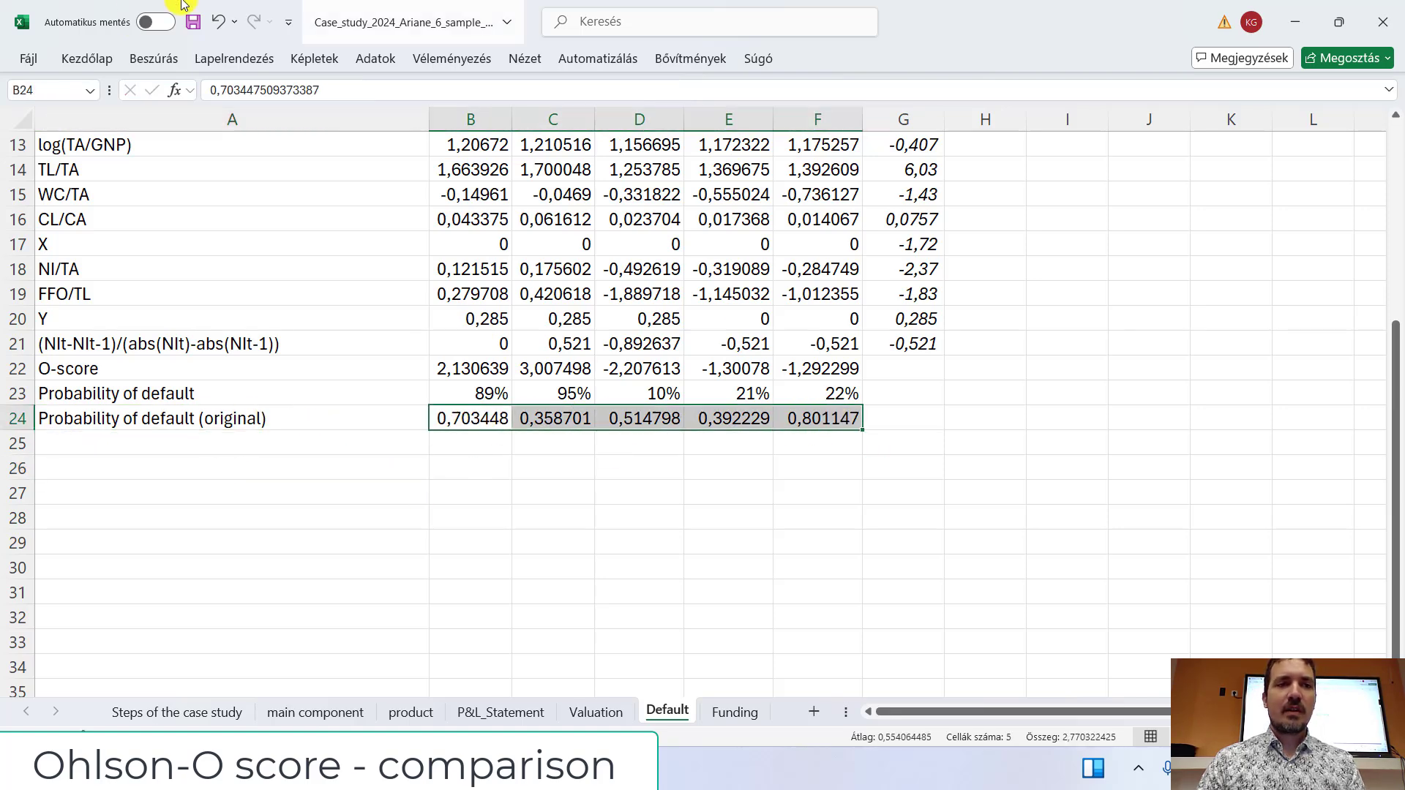
{"action": "left_click", "coordinate": [106, 62]}
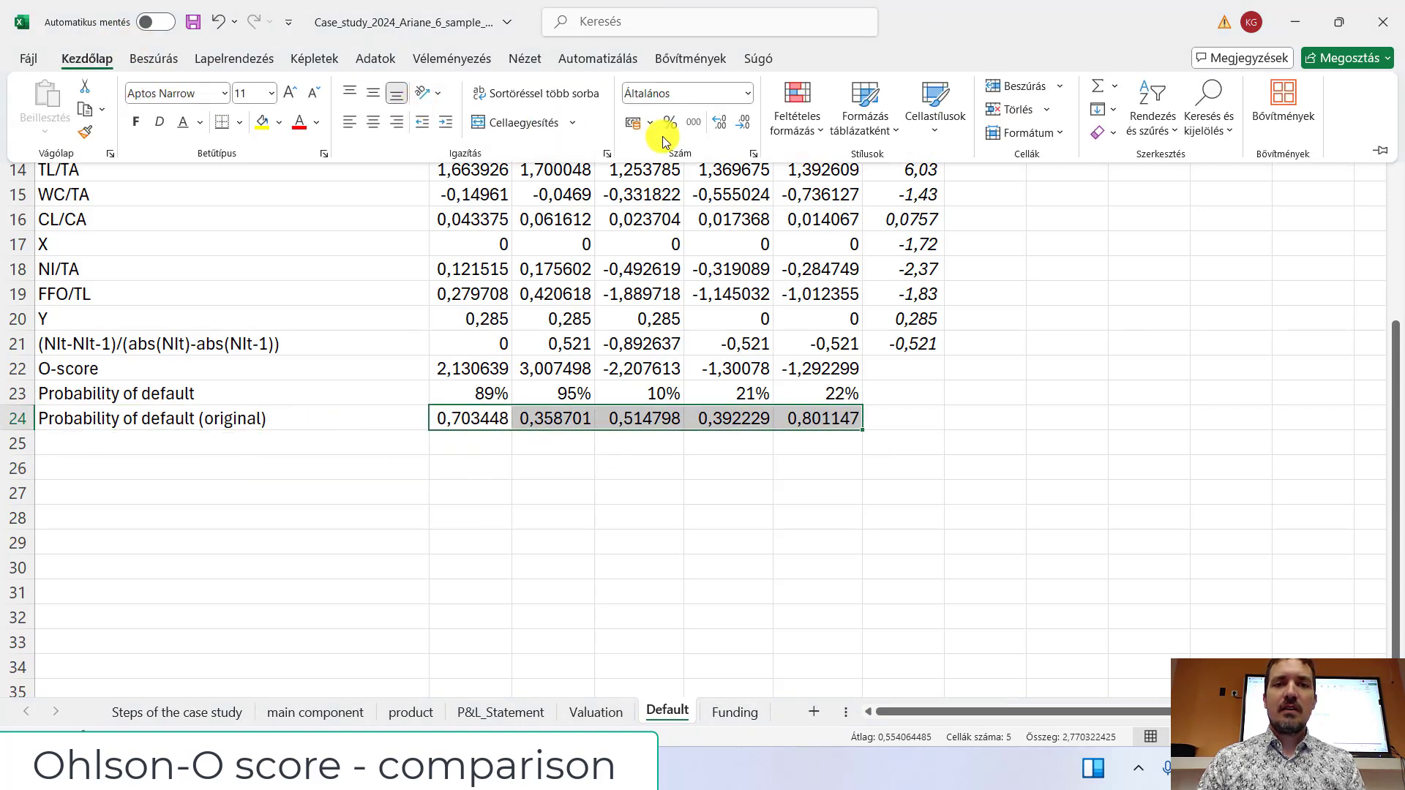
{"action": "left_click", "coordinate": [672, 123]}
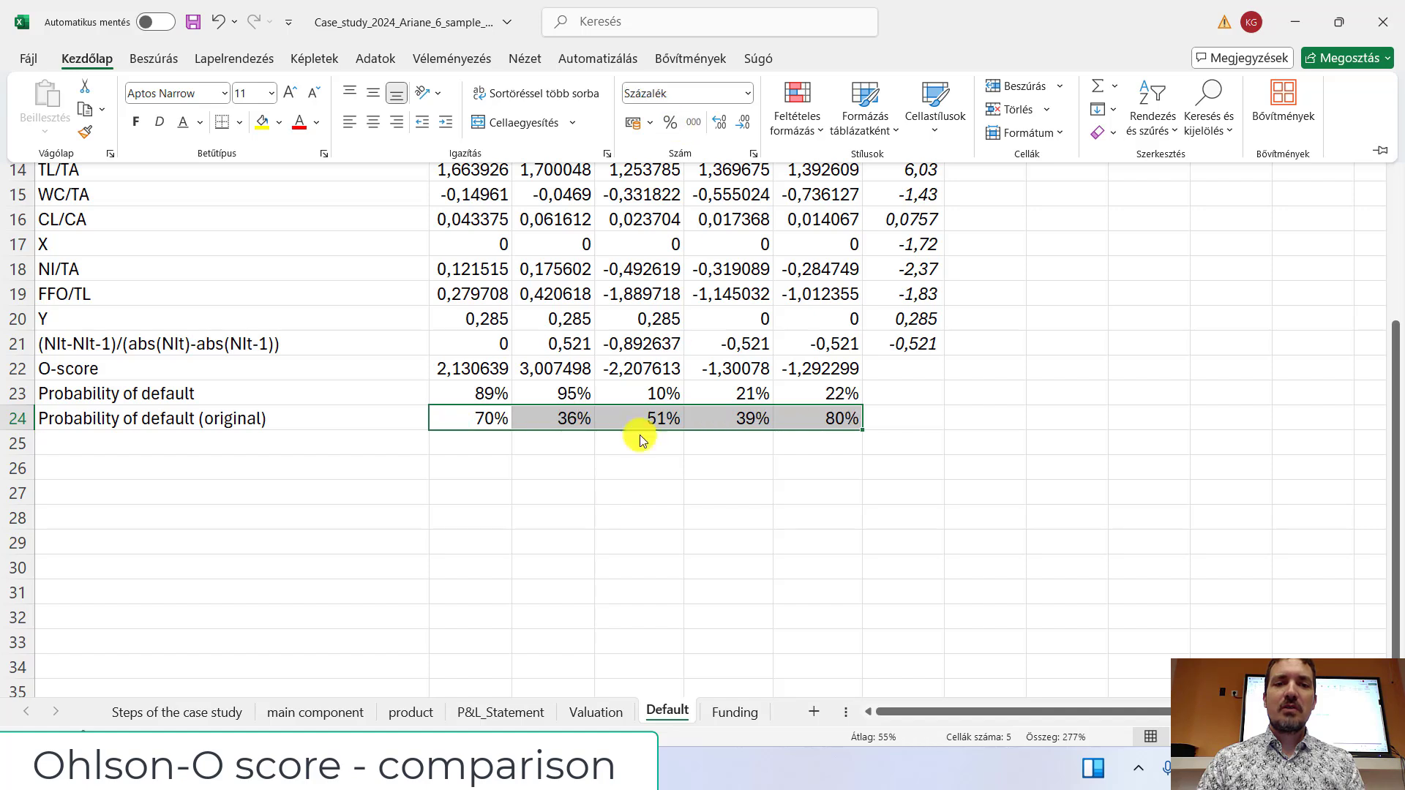
Step: Make both probability of default rows, A23:F24, bold
{"action": "left_click", "coordinate": [409, 420]}
{"action": "left_click", "coordinate": [824, 414]}
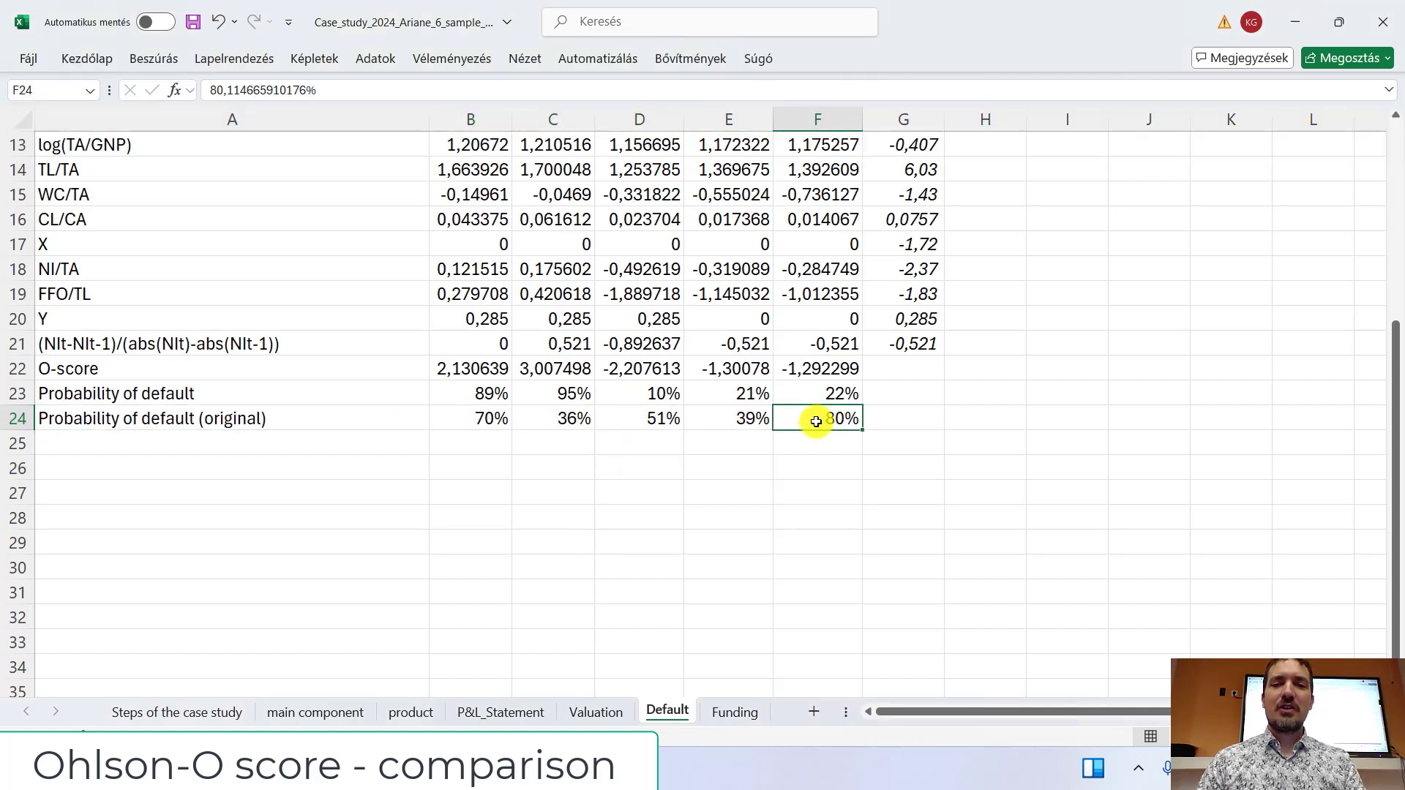
{"action": "left_click_drag", "start_coordinate": [816, 422], "coordinate": [144, 398]}
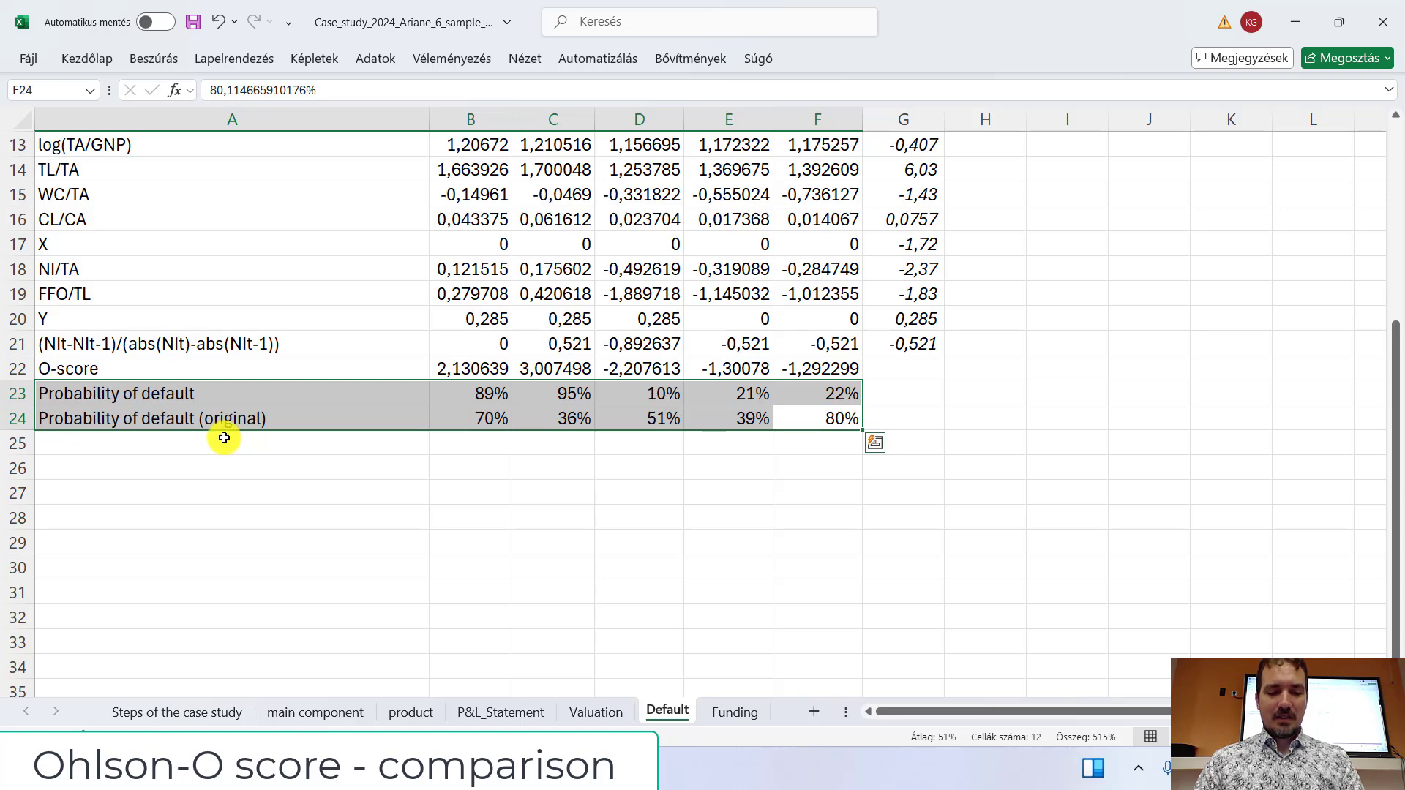
{"action": "key", "text": "ctrl+b"}
Step: Insert a 2D line chart of the two probability of default rows and place it below the table
{"action": "left_click", "coordinate": [102, 58]}
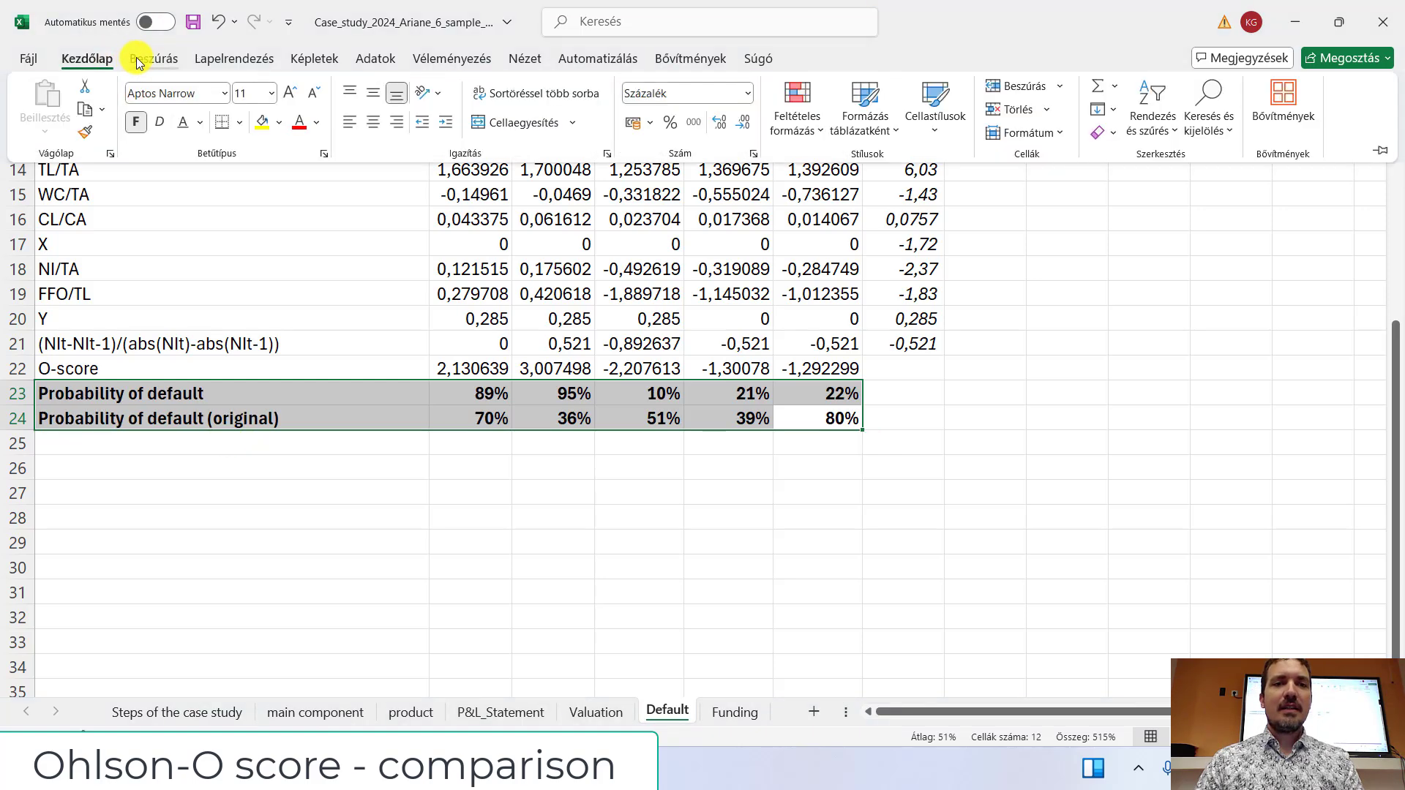
{"action": "left_click", "coordinate": [136, 57]}
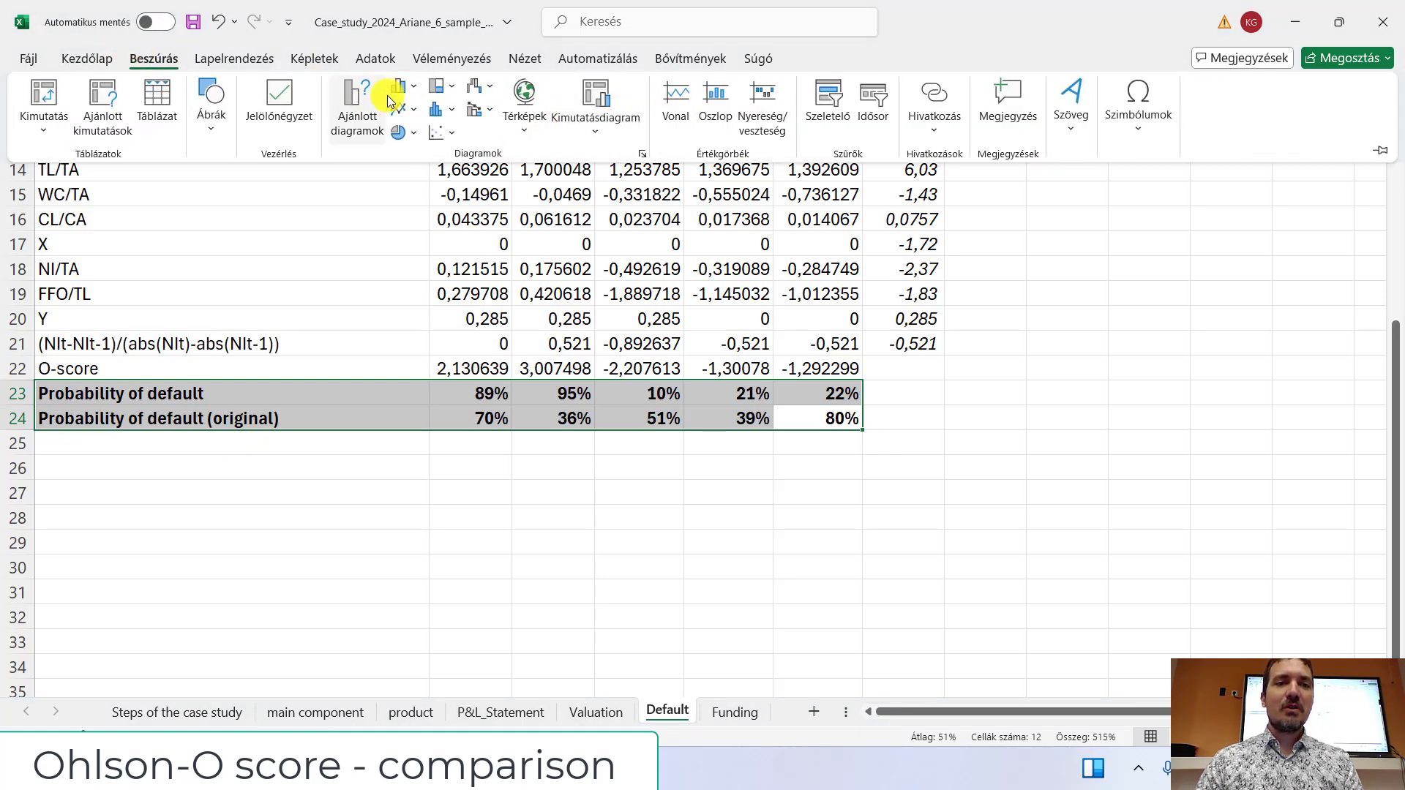
{"action": "left_click", "coordinate": [405, 112]}
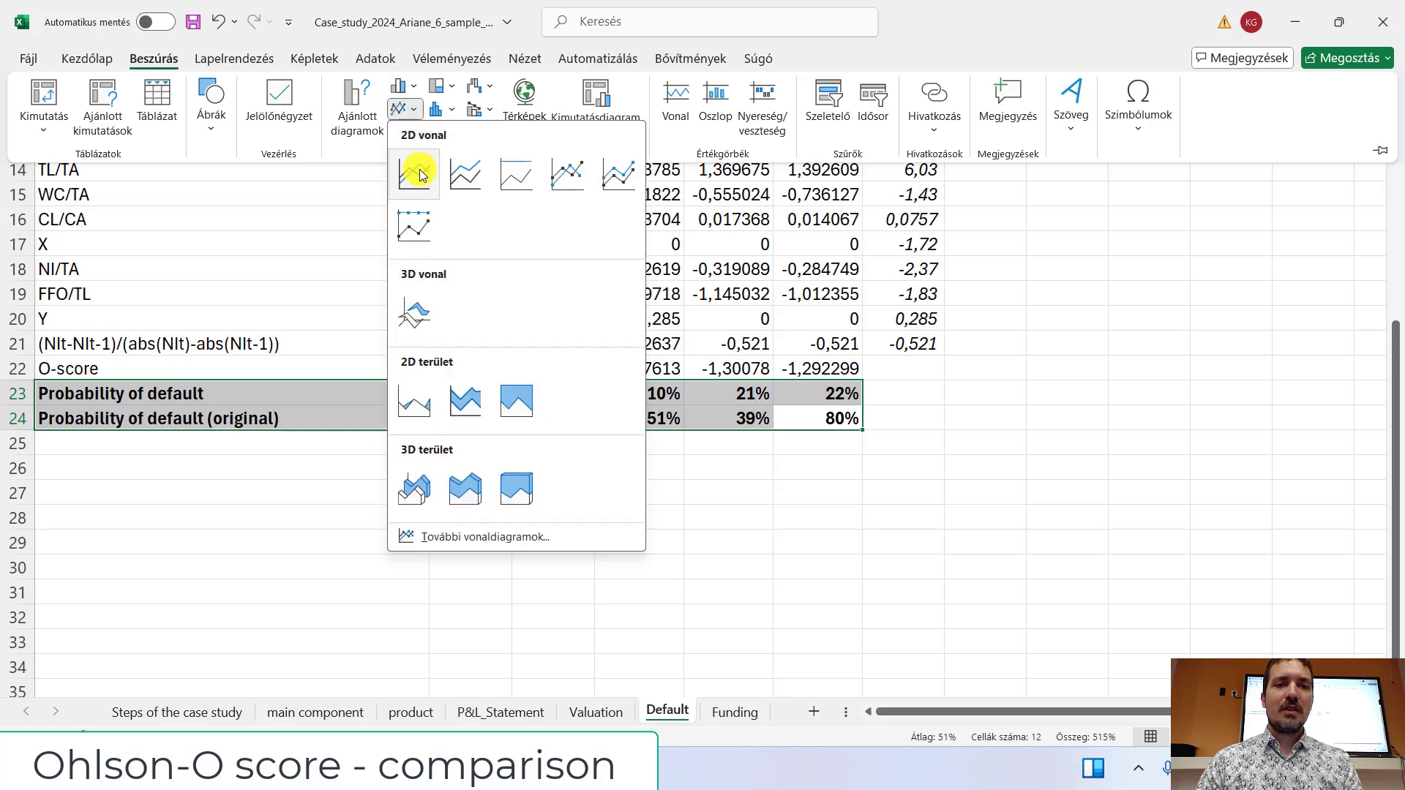
{"action": "left_click", "coordinate": [417, 173]}
{"action": "left_click_drag", "start_coordinate": [448, 260], "coordinate": [461, 466]}
{"action": "scroll", "coordinate": [461, 464], "scroll_direction": "down", "scroll_amount": 3}
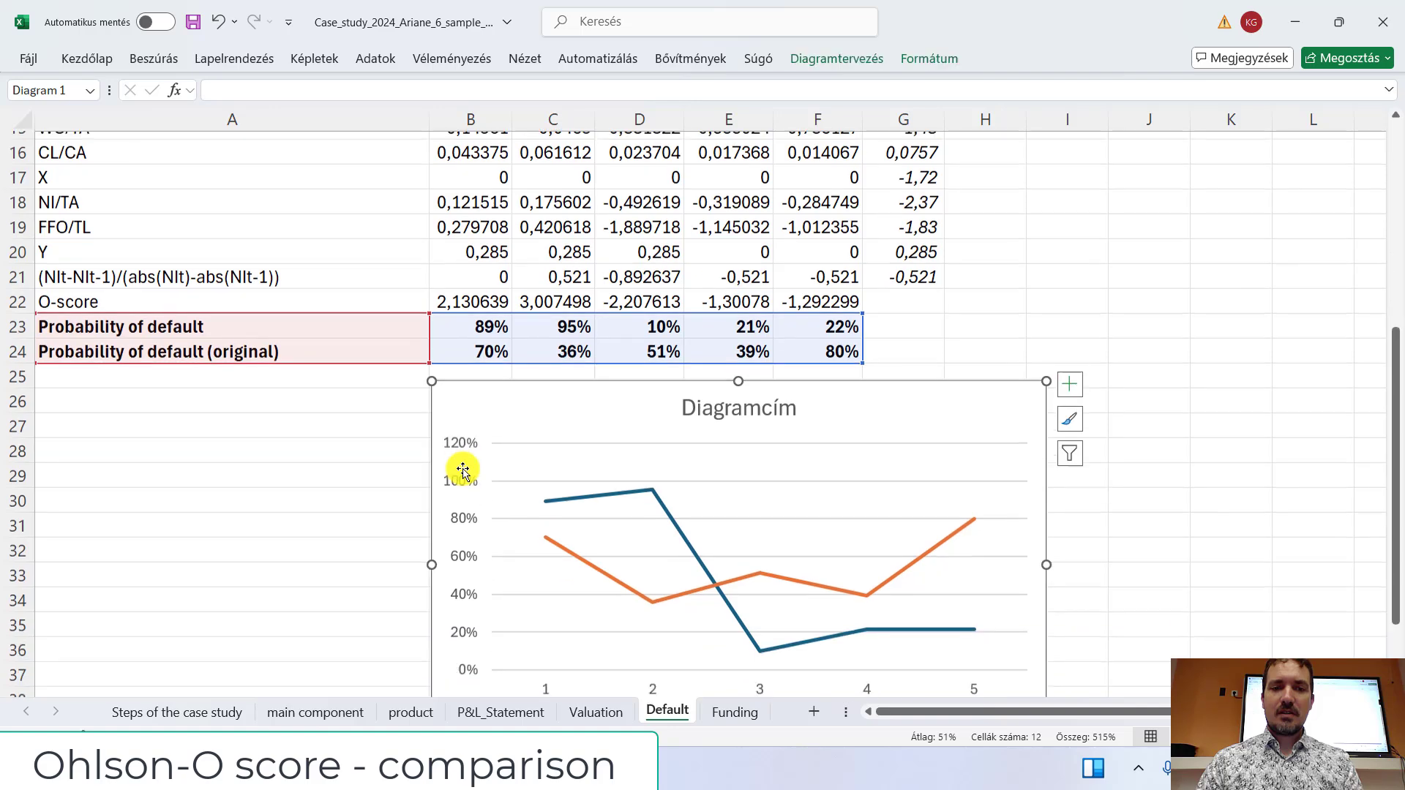
Step: Set the chart title to "Probability of Default (Ohlson-O)"
{"action": "double_click", "coordinate": [717, 262]}
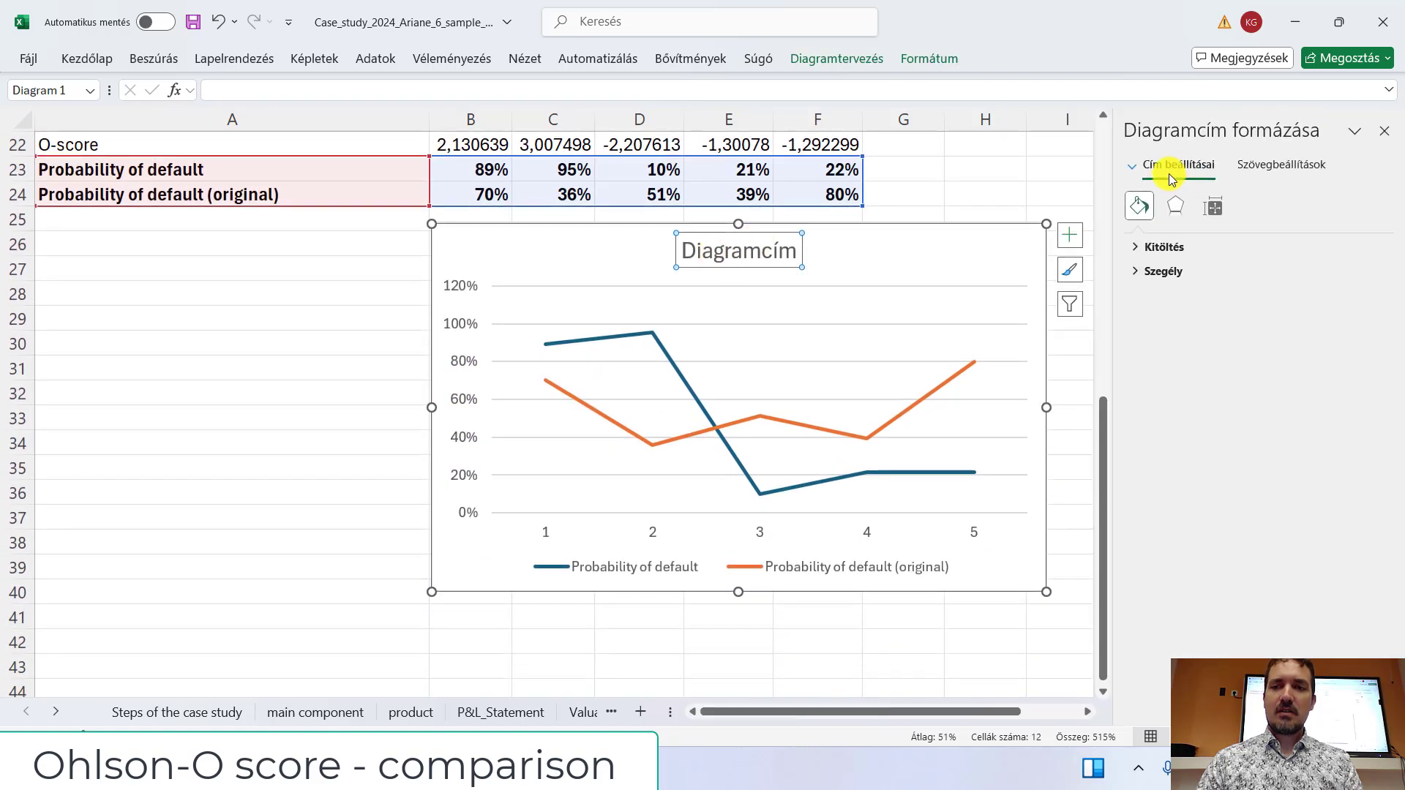
{"action": "double_click", "coordinate": [700, 256]}
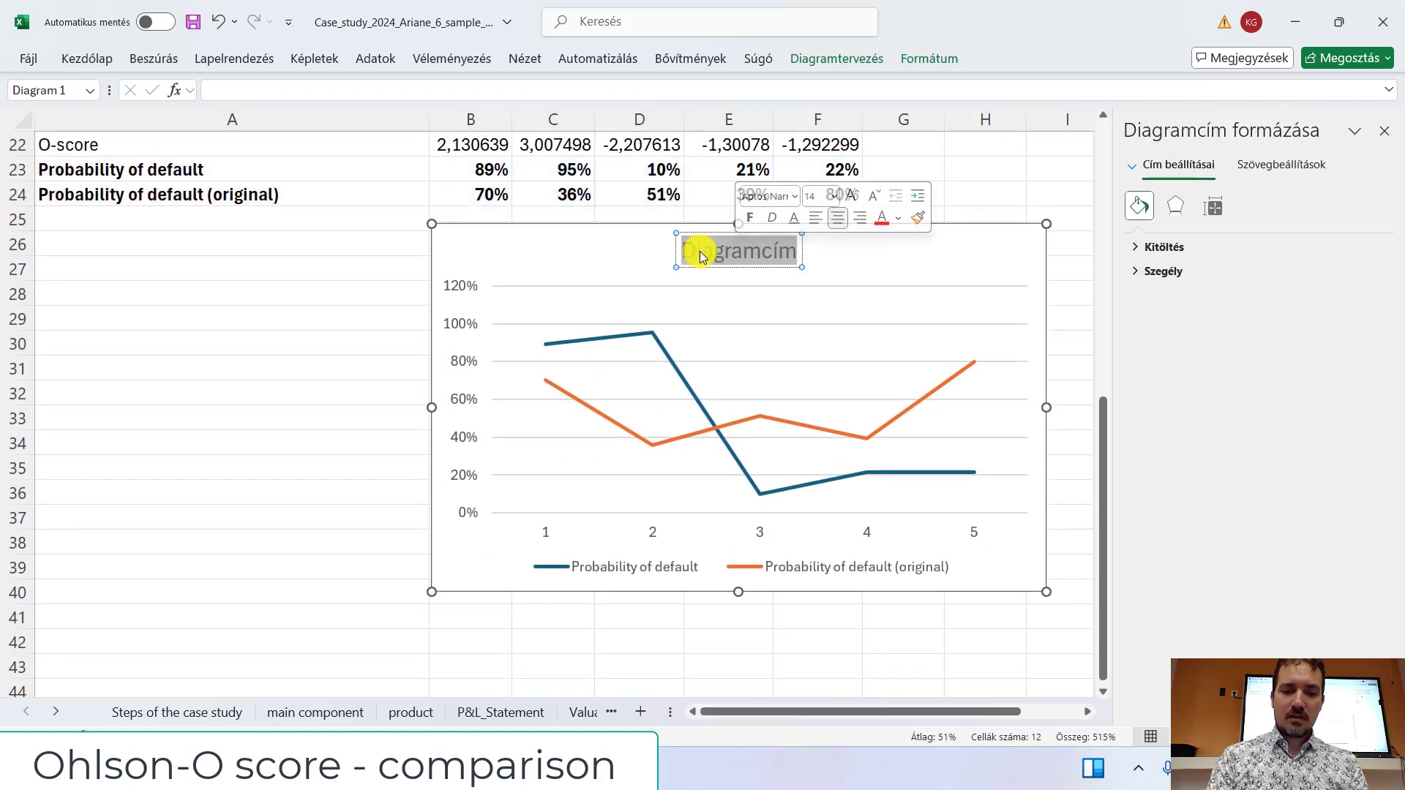
{"action": "type", "text": "Probabil"}
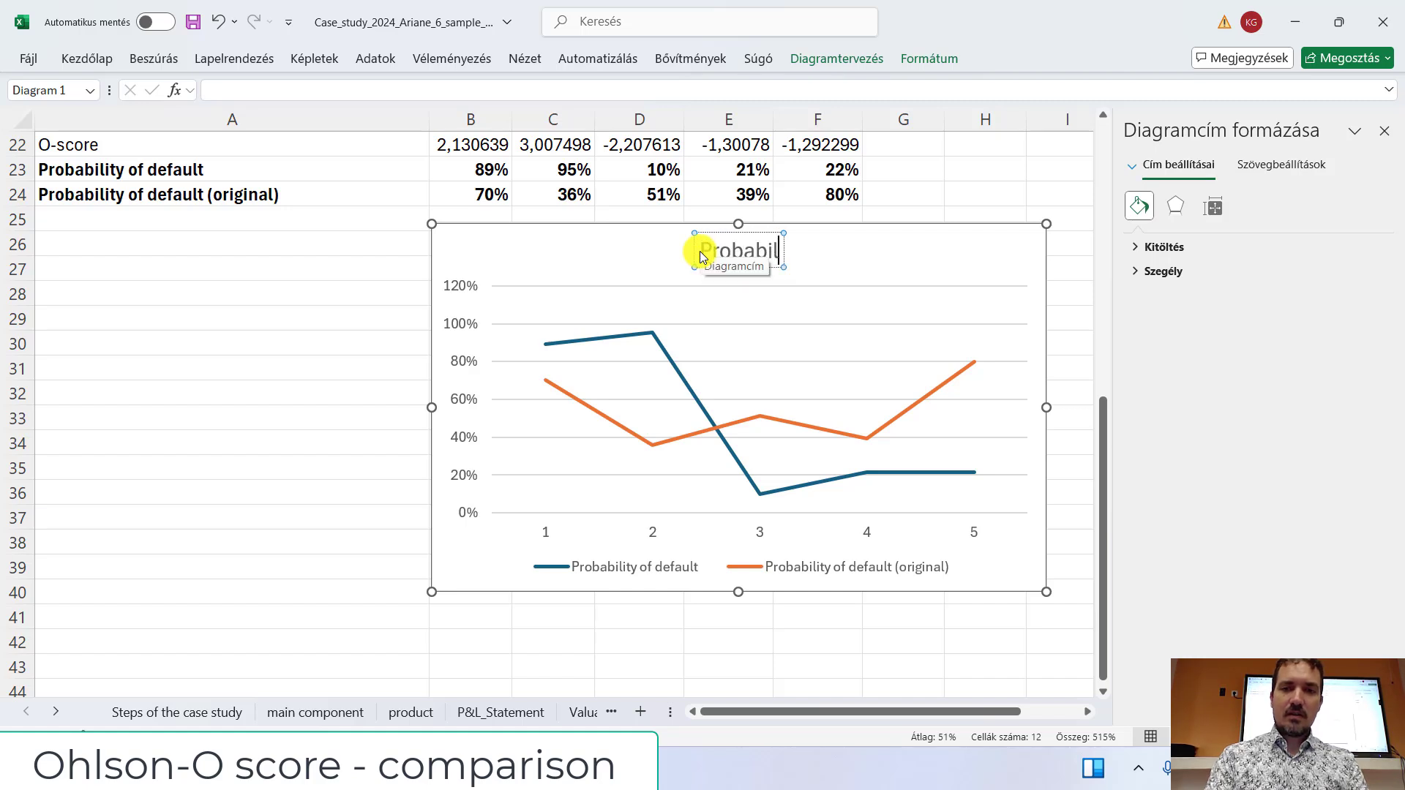
{"action": "type", "text": "ity of D"}
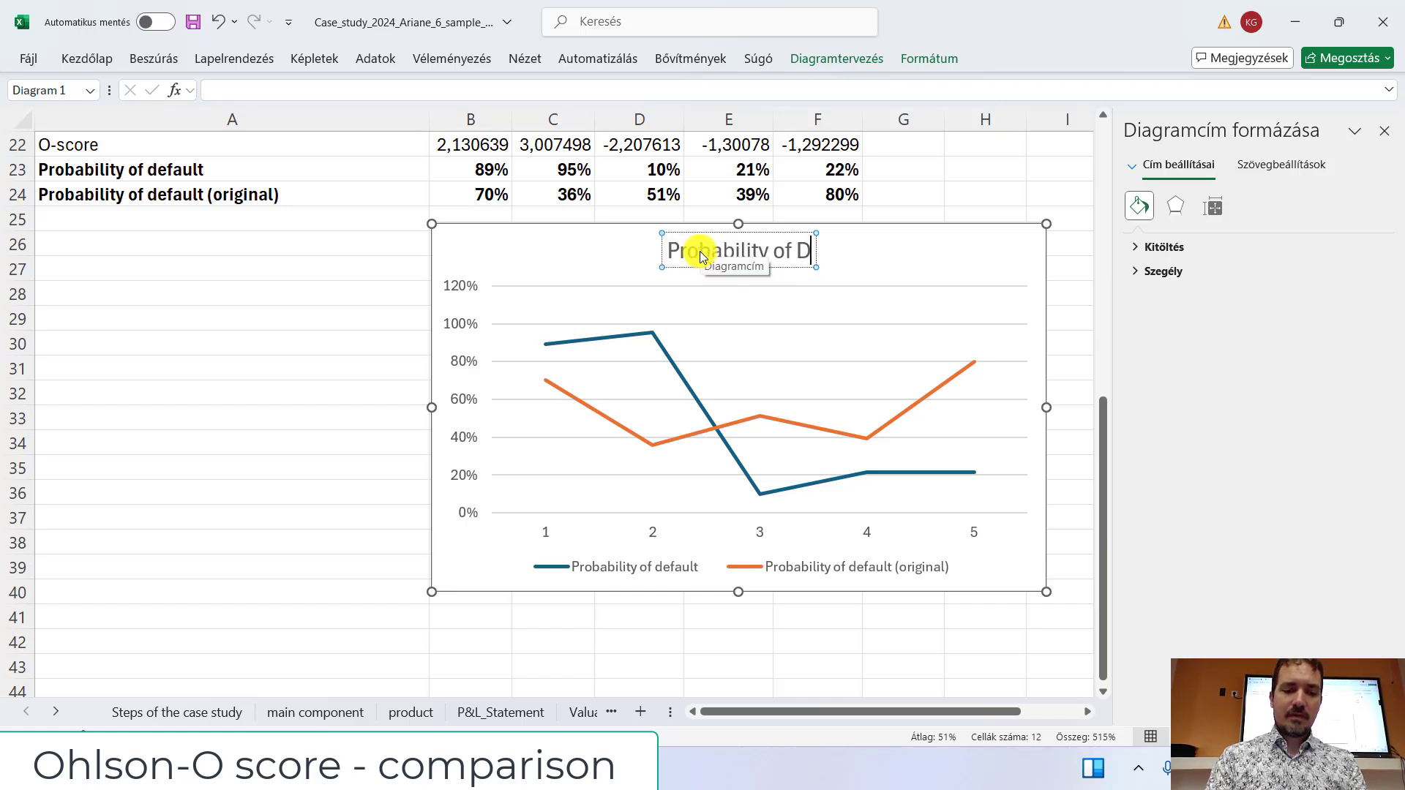
{"action": "type", "text": "efault (Ohlo"}
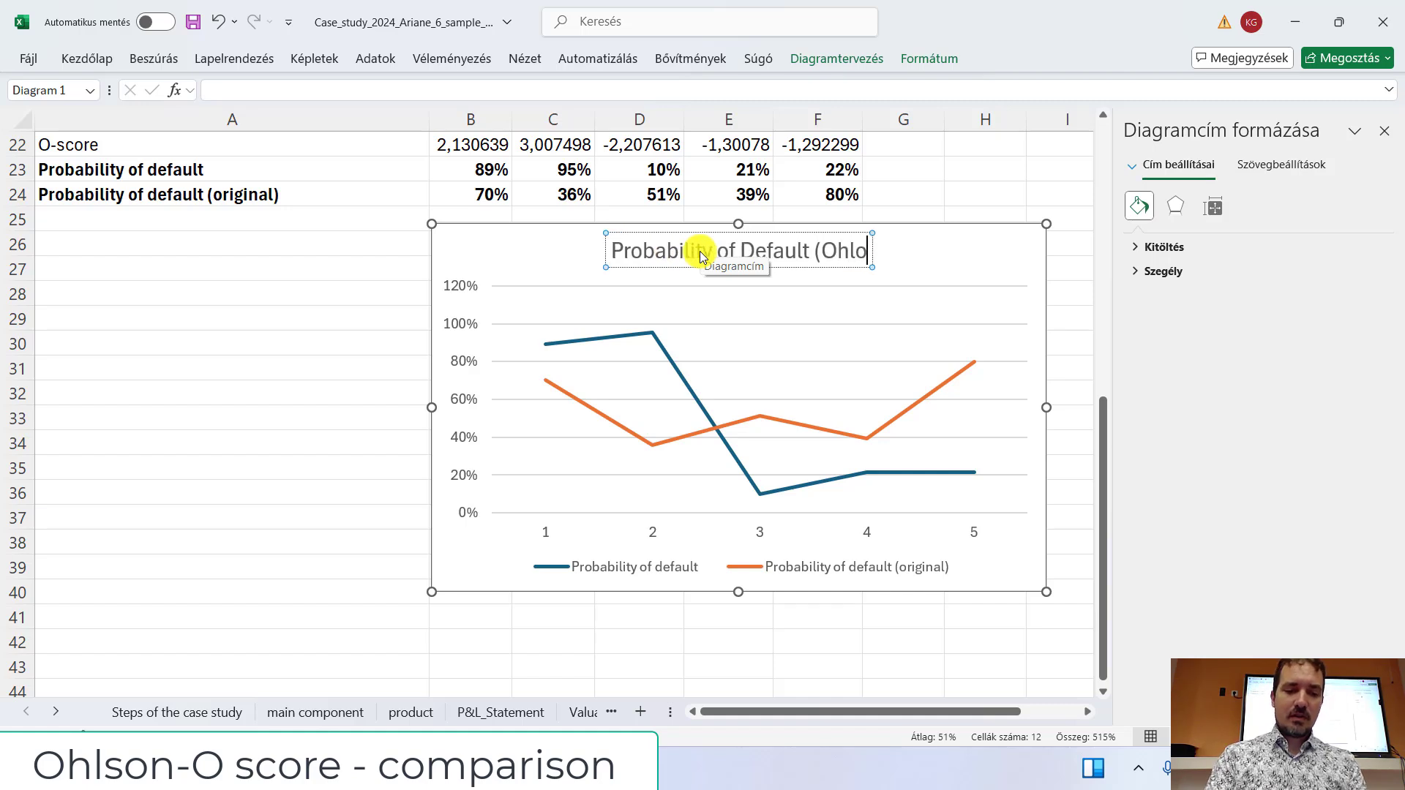
{"action": "key", "text": "BackSpace"}
{"action": "type", "text": "s"}
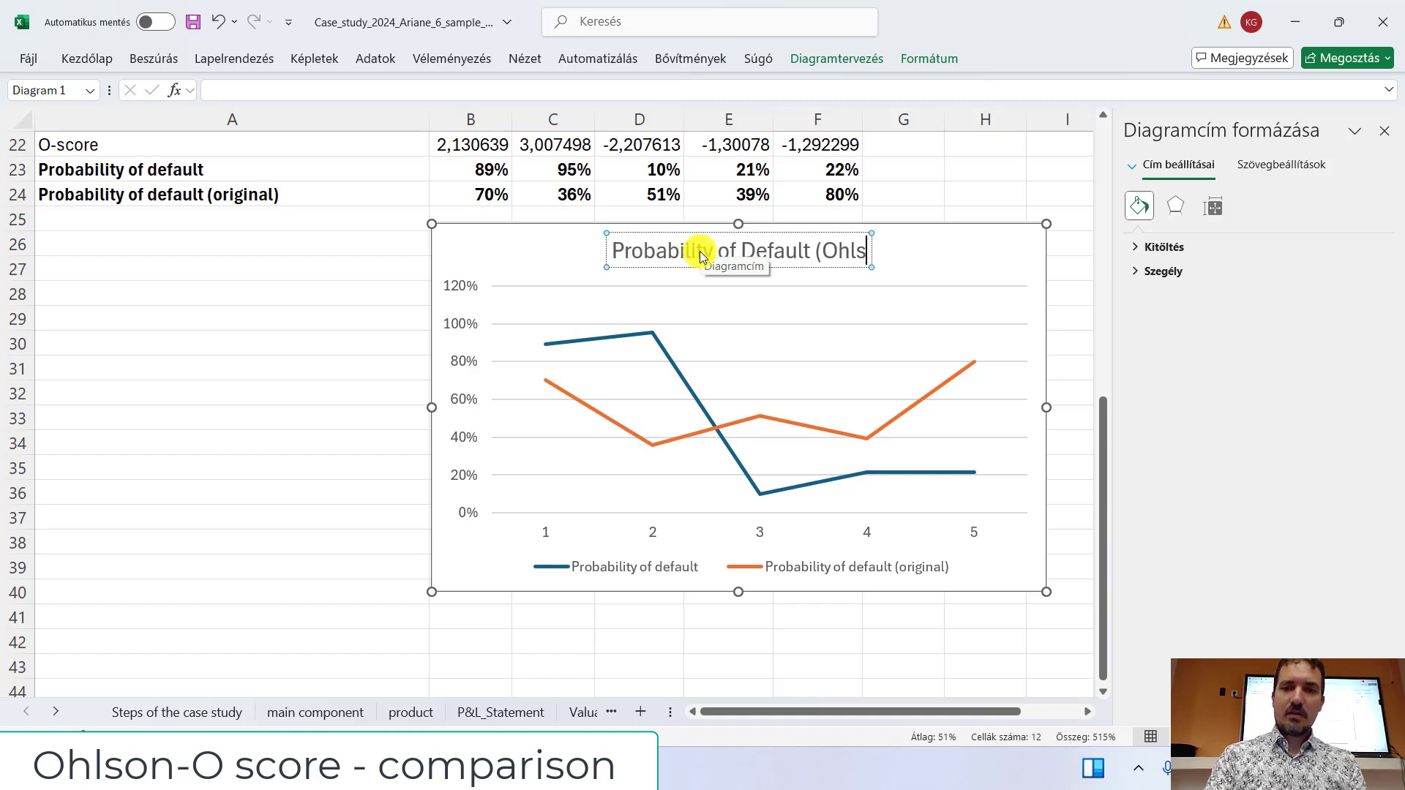
{"action": "type", "text": "on-O)"}
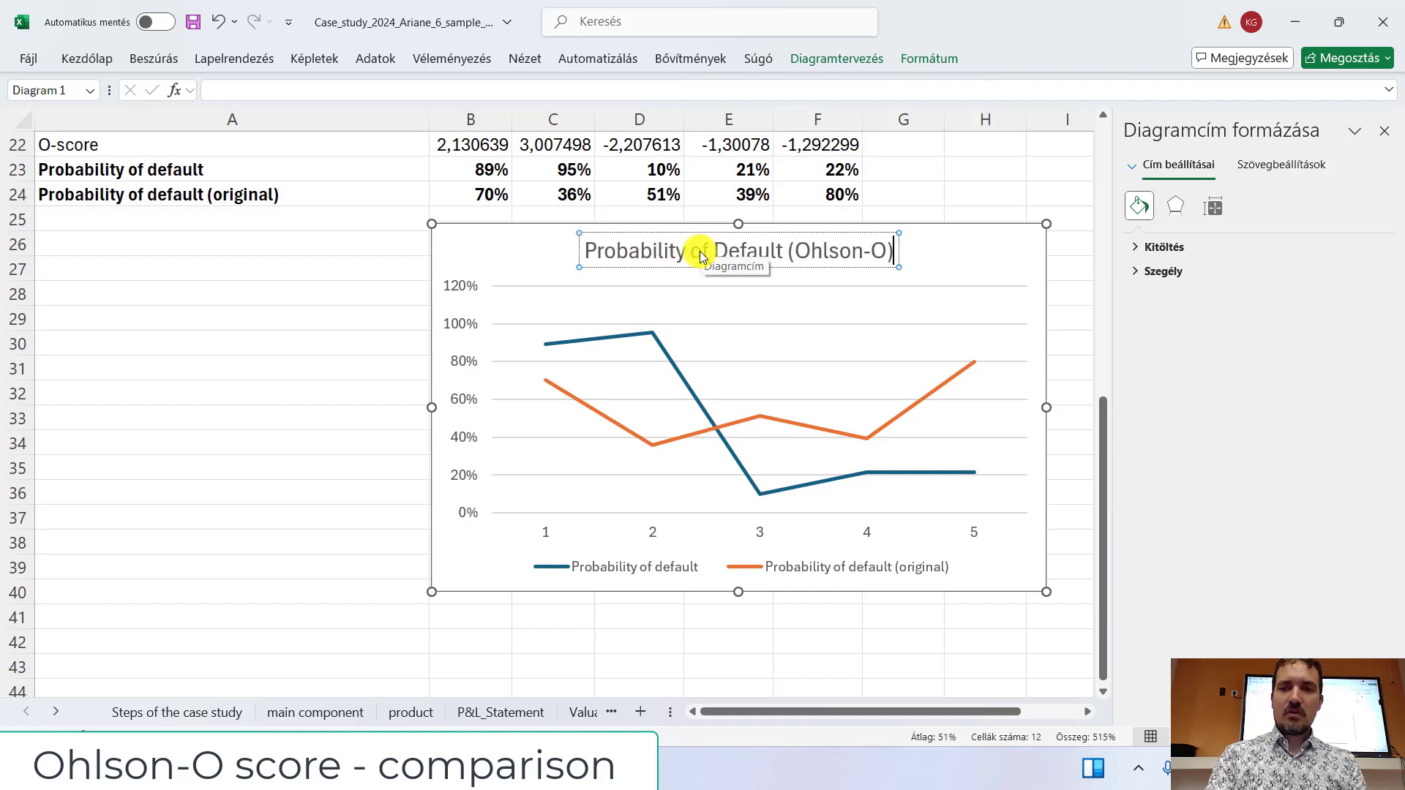
Step: Set the maximum bound of the line chart's vertical axis to 1,0 and close the axis formatting
{"action": "left_click", "coordinate": [459, 326]}
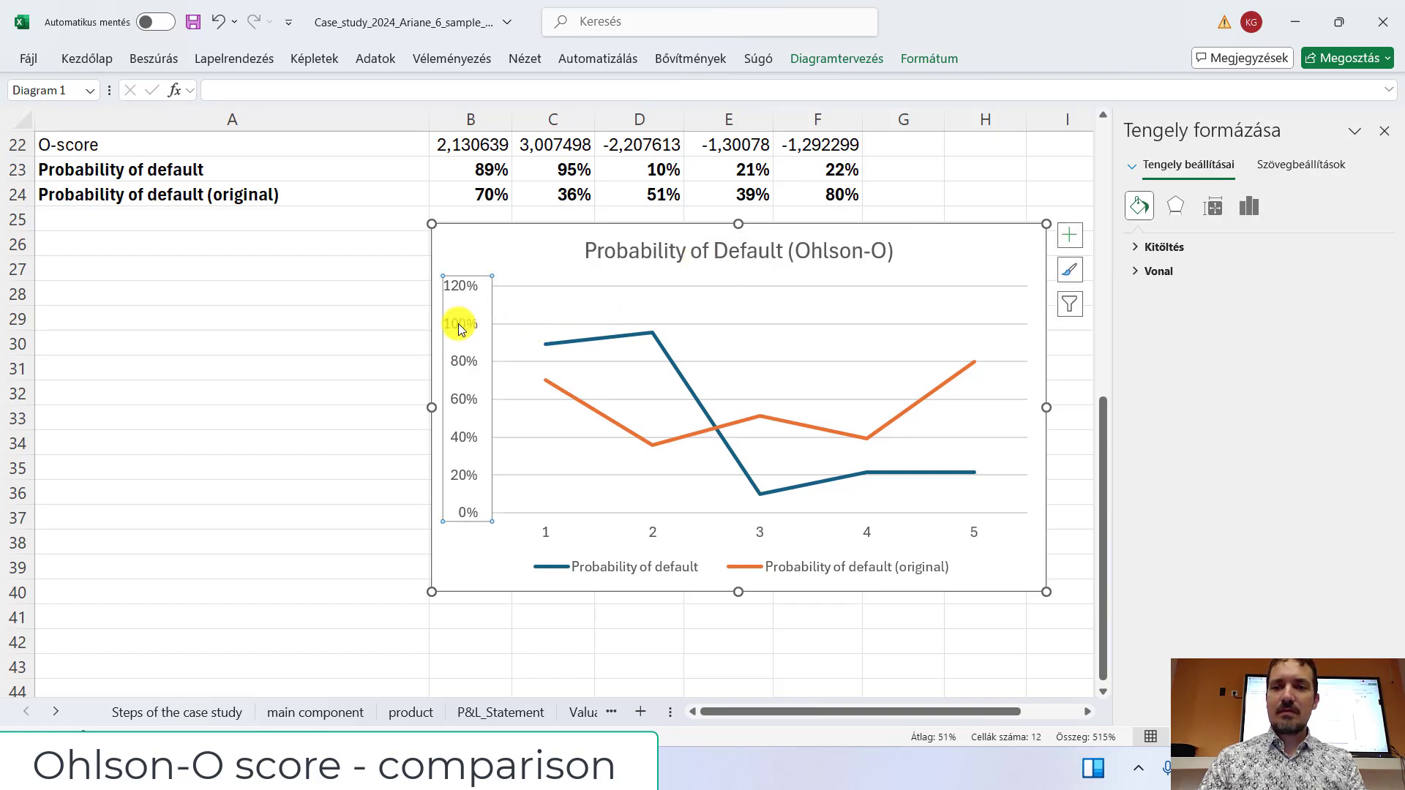
{"action": "left_click", "coordinate": [389, 372]}
{"action": "left_click", "coordinate": [459, 325]}
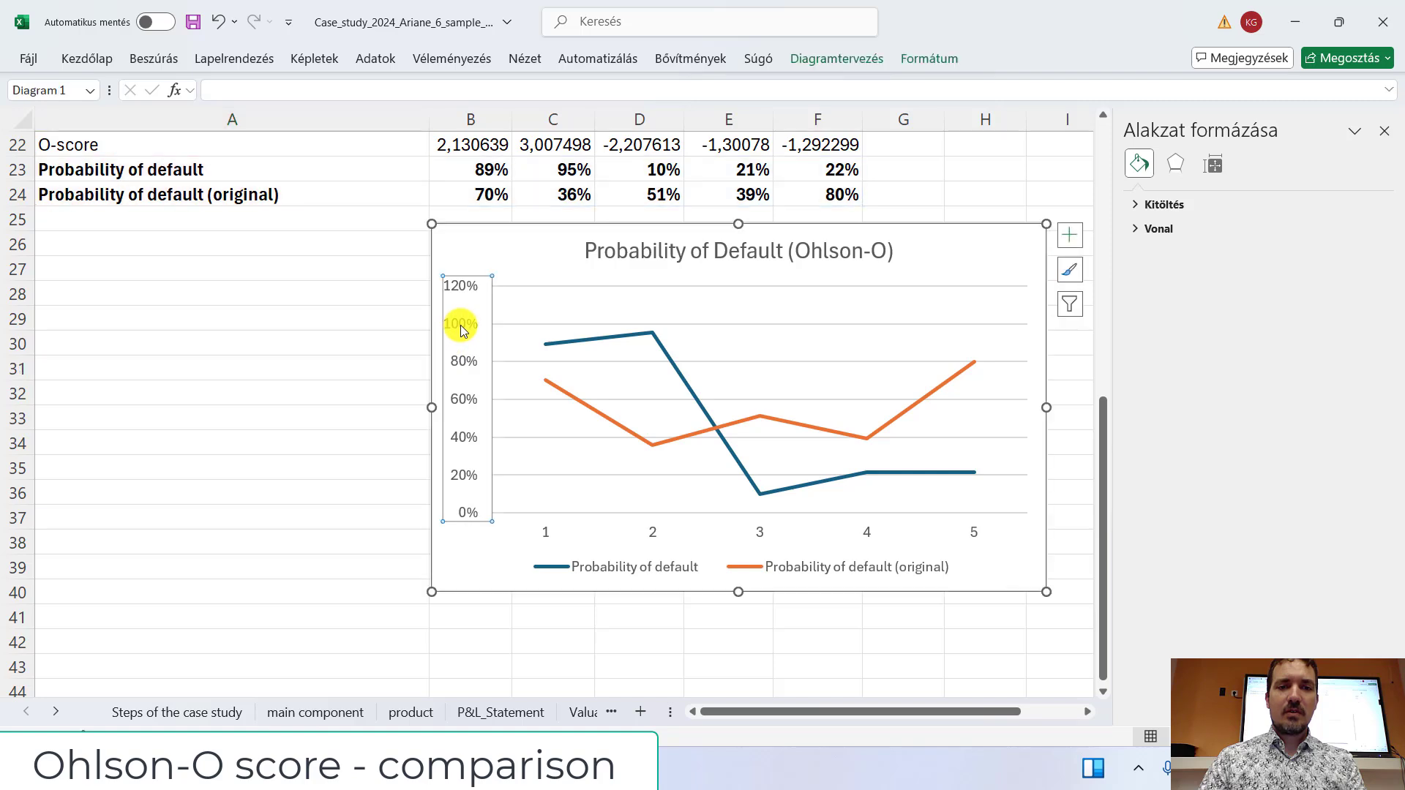
{"action": "left_click", "coordinate": [1239, 307]}
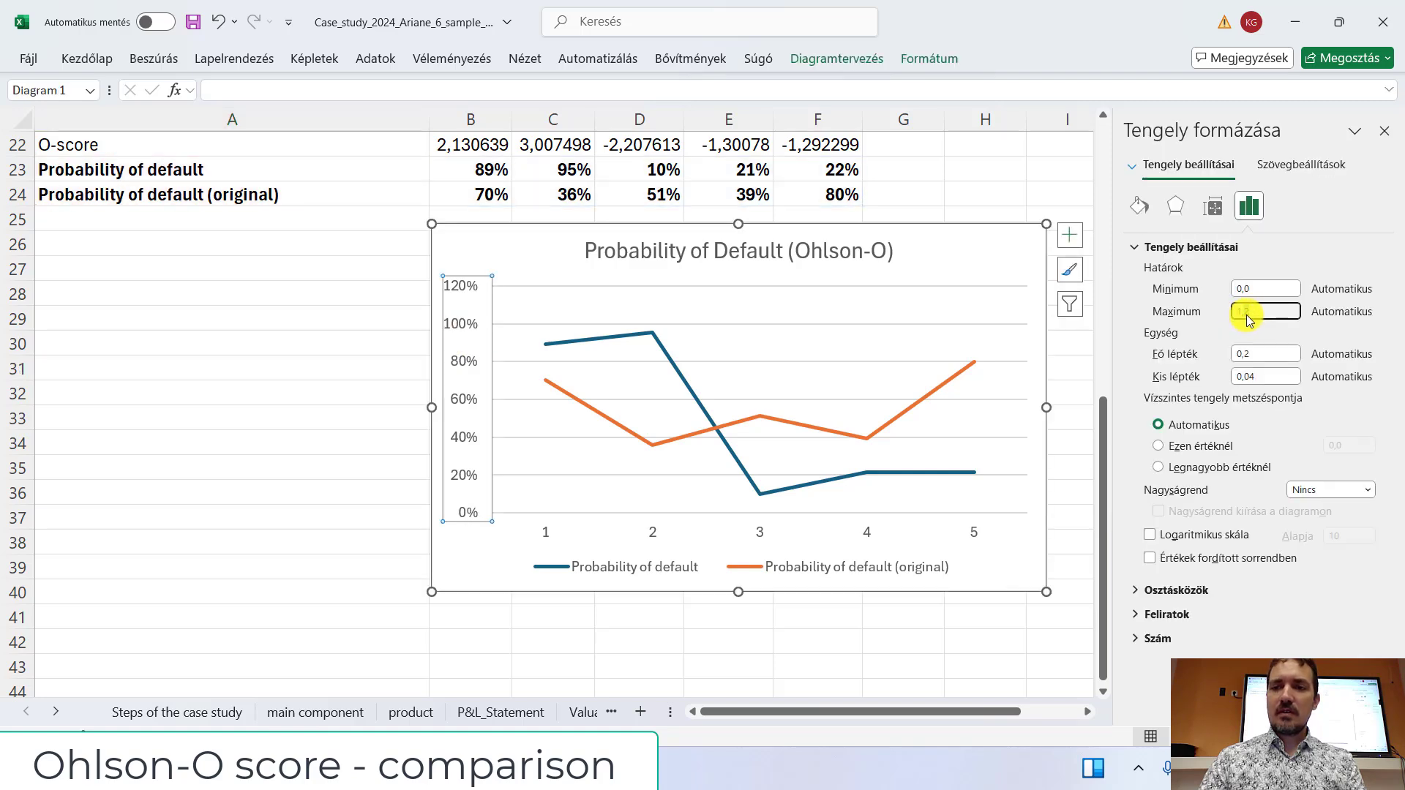
{"action": "type", "text": "1"}
{"action": "key", "text": "Return"}
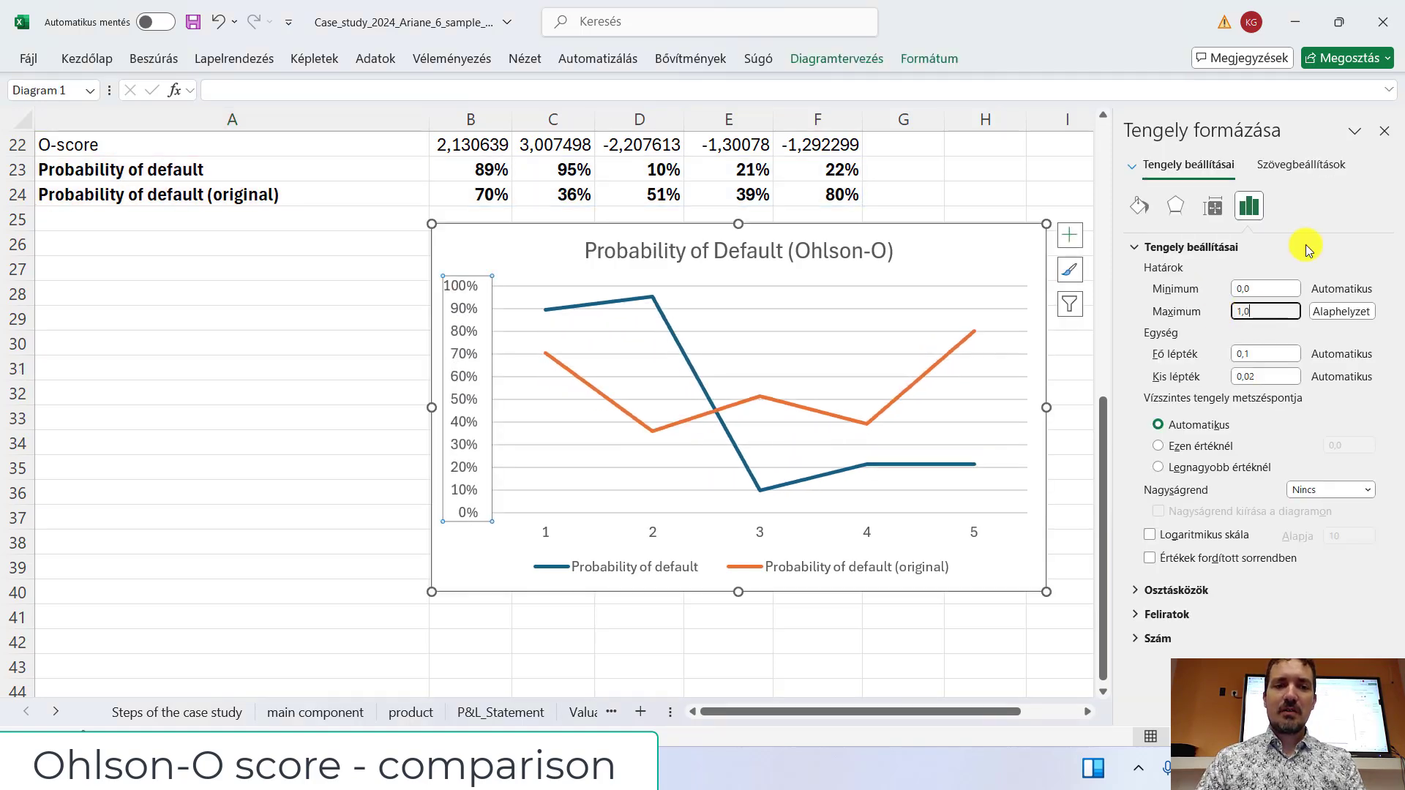
{"action": "left_click", "coordinate": [1384, 131]}
{"action": "left_click", "coordinate": [1166, 479]}
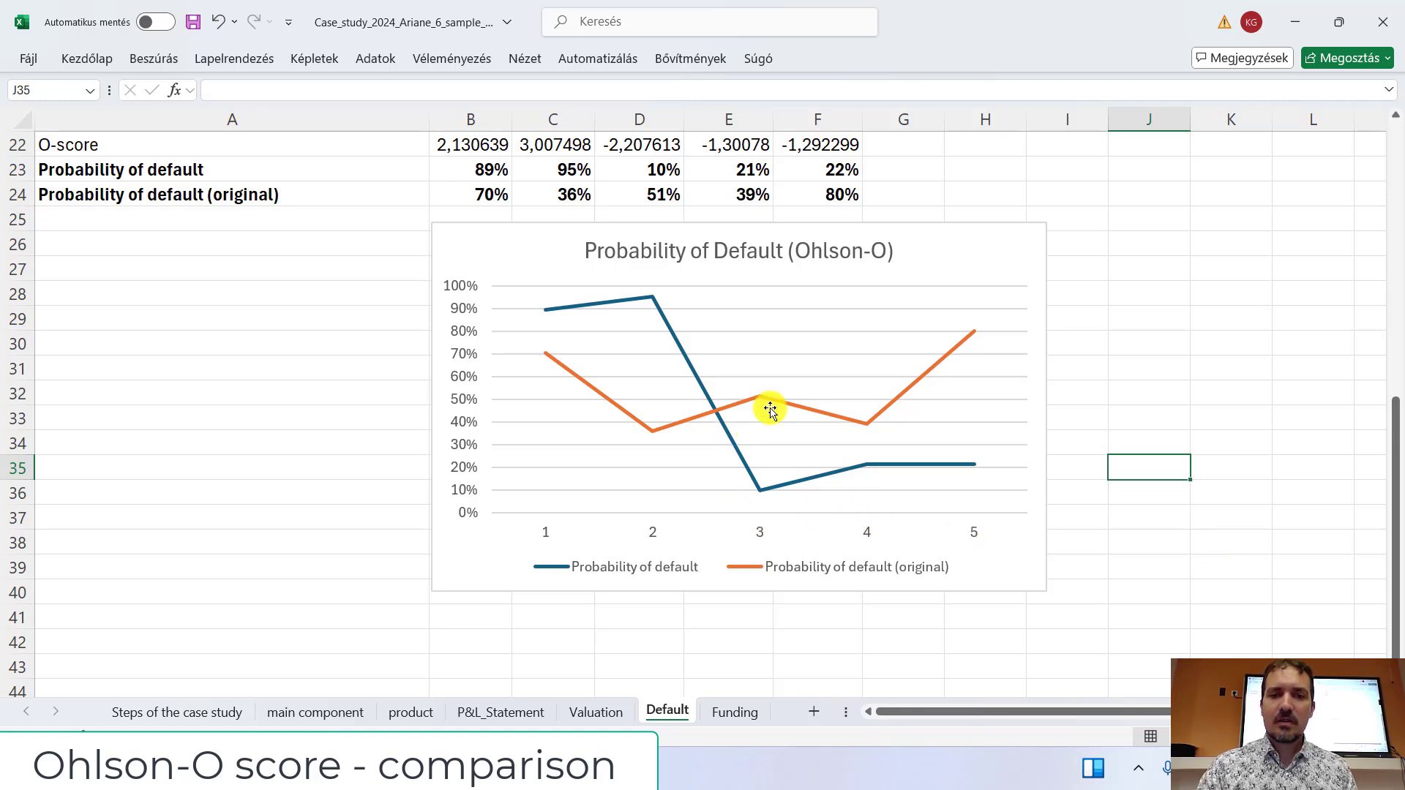
Step: Try to recolour the Probability of default line red, starting from its falling segment between points 2 and 3
{"action": "left_click", "coordinate": [669, 333]}
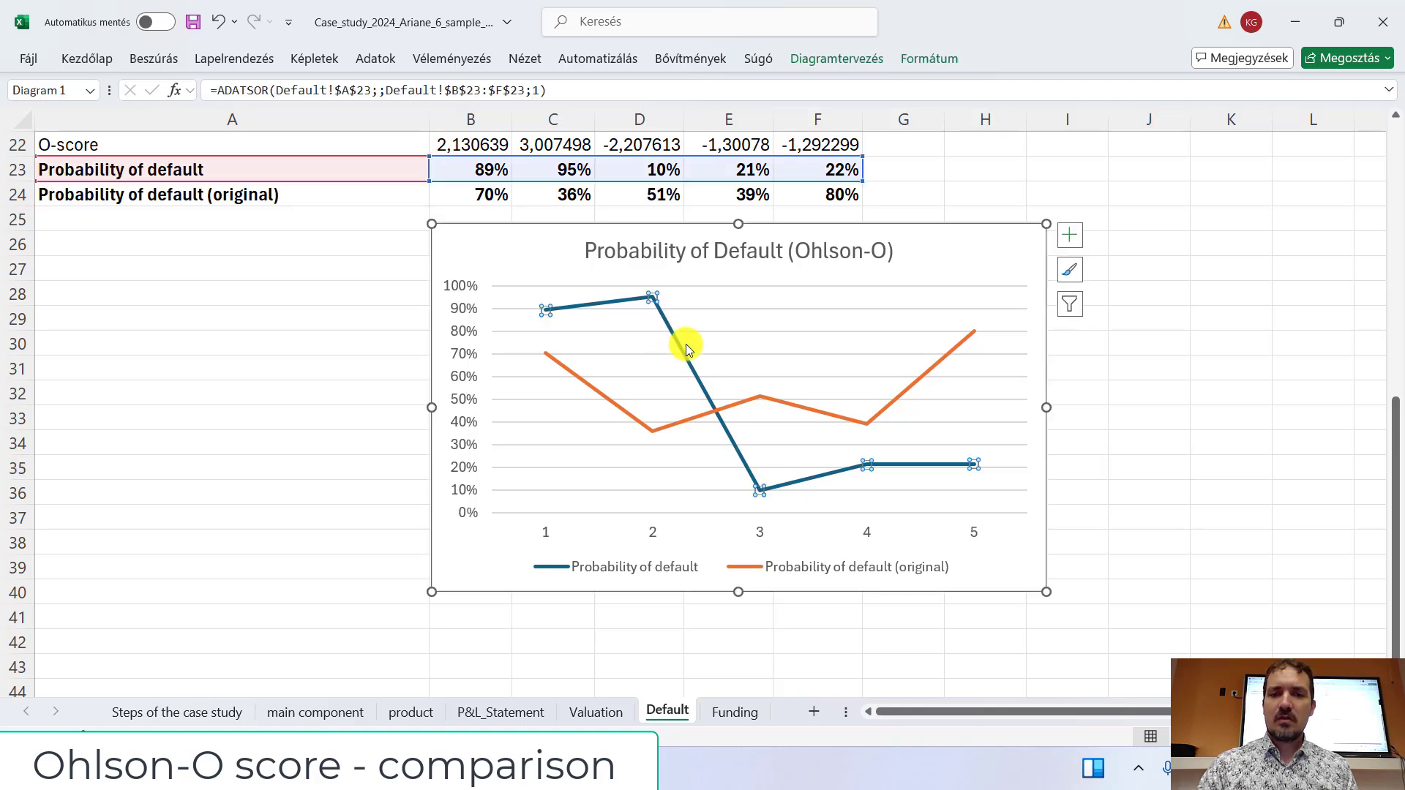
{"action": "double_click", "coordinate": [699, 382]}
{"action": "left_click", "coordinate": [1138, 206]}
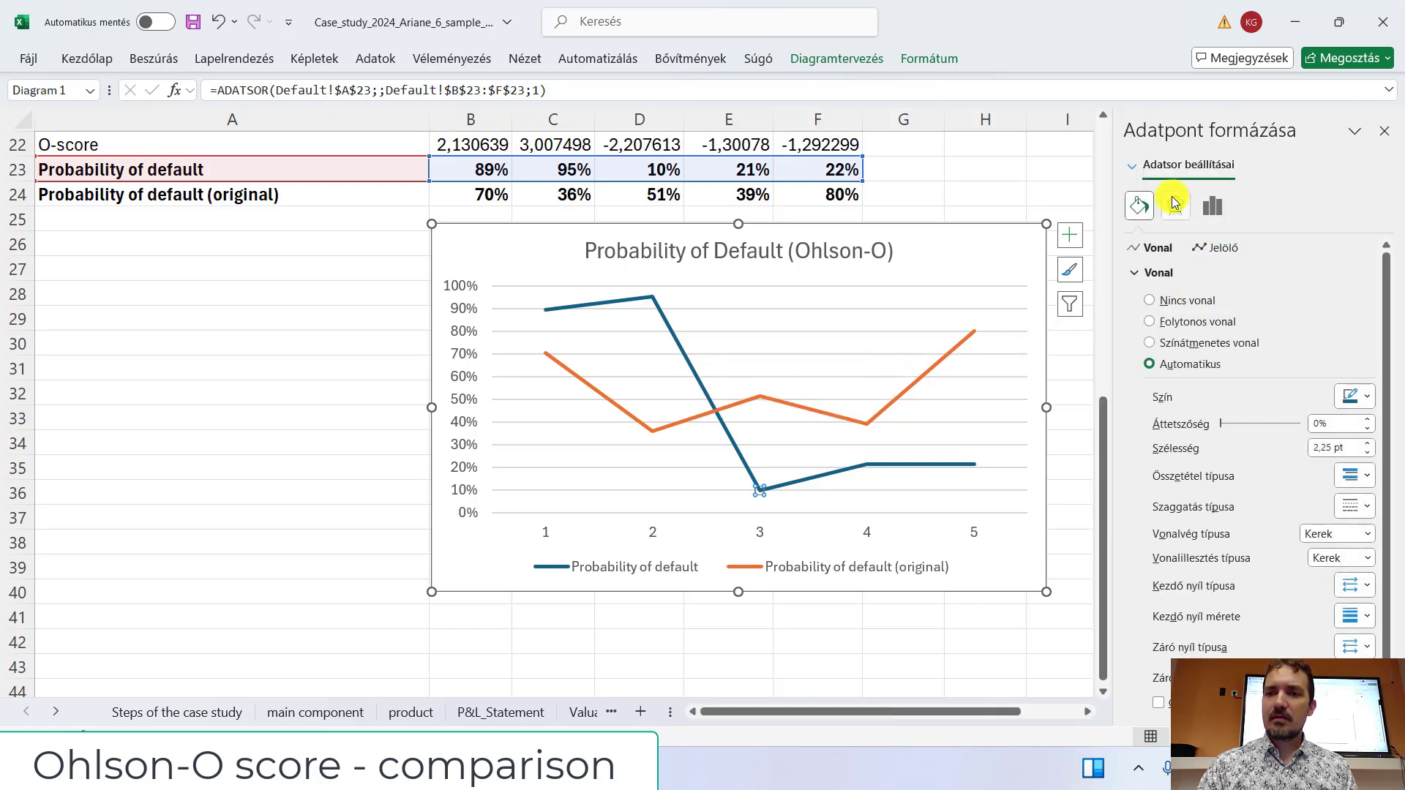
{"action": "left_click", "coordinate": [1357, 396]}
{"action": "left_click", "coordinate": [1236, 608]}
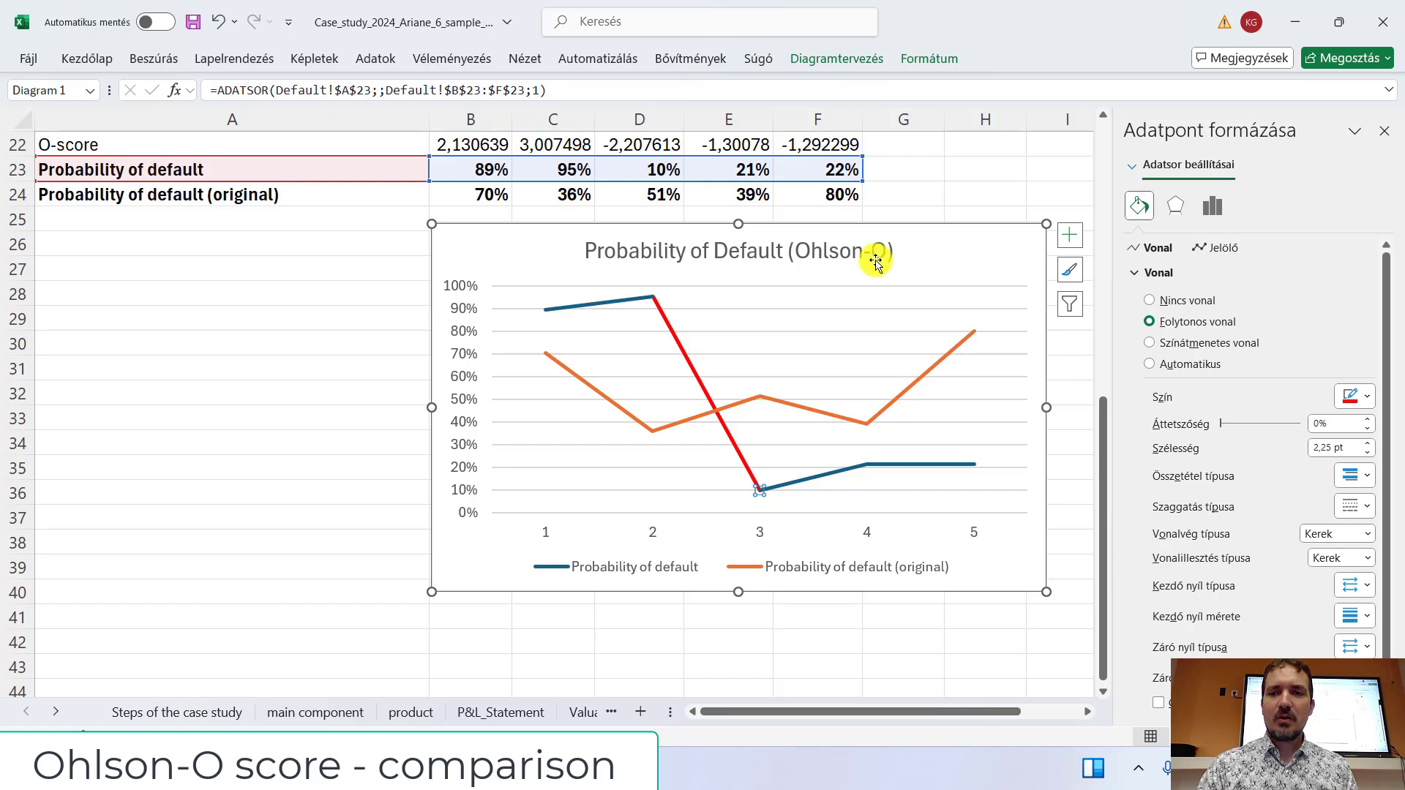
{"action": "left_click", "coordinate": [291, 384]}
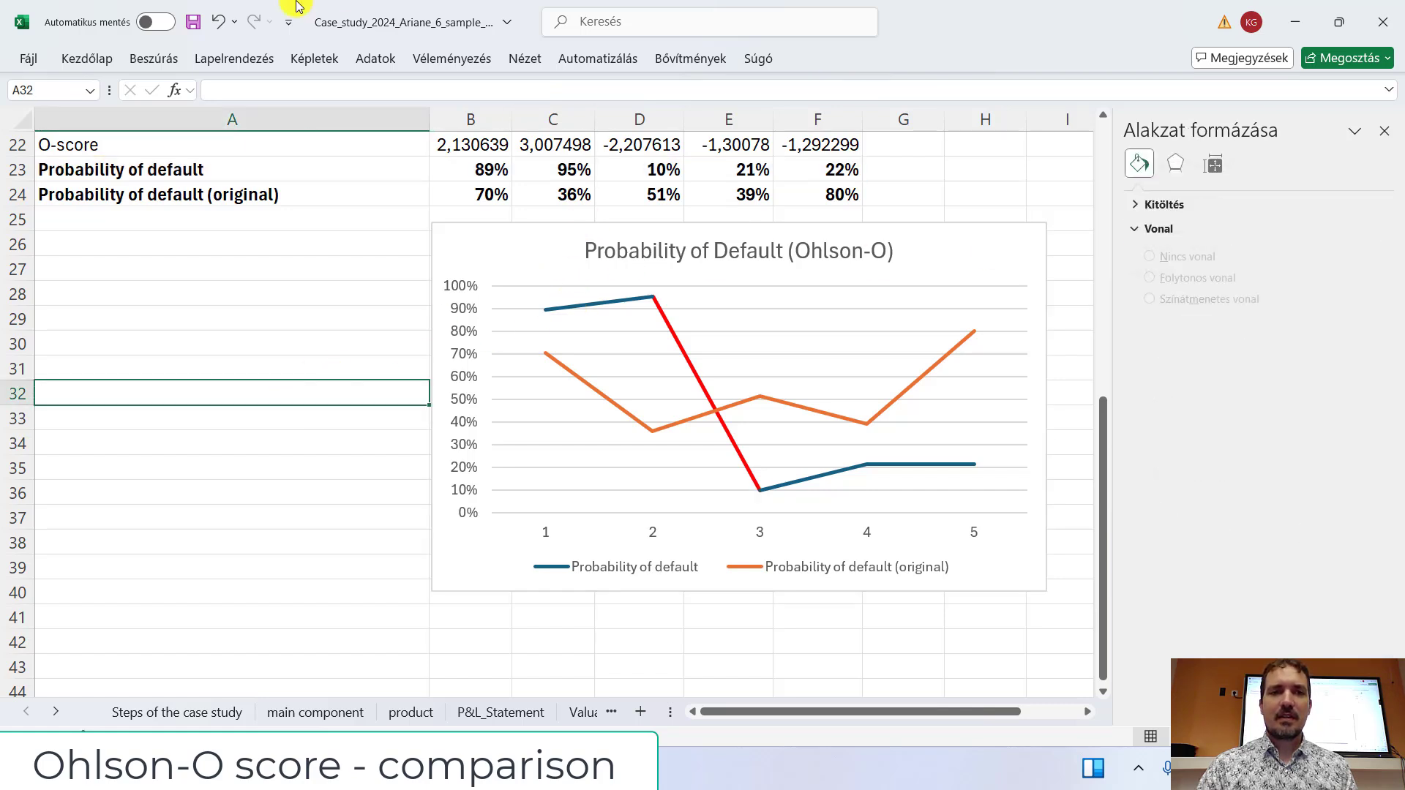
Step: Undo the red line colour and close the chart formatting options
{"action": "left_click", "coordinate": [217, 26]}
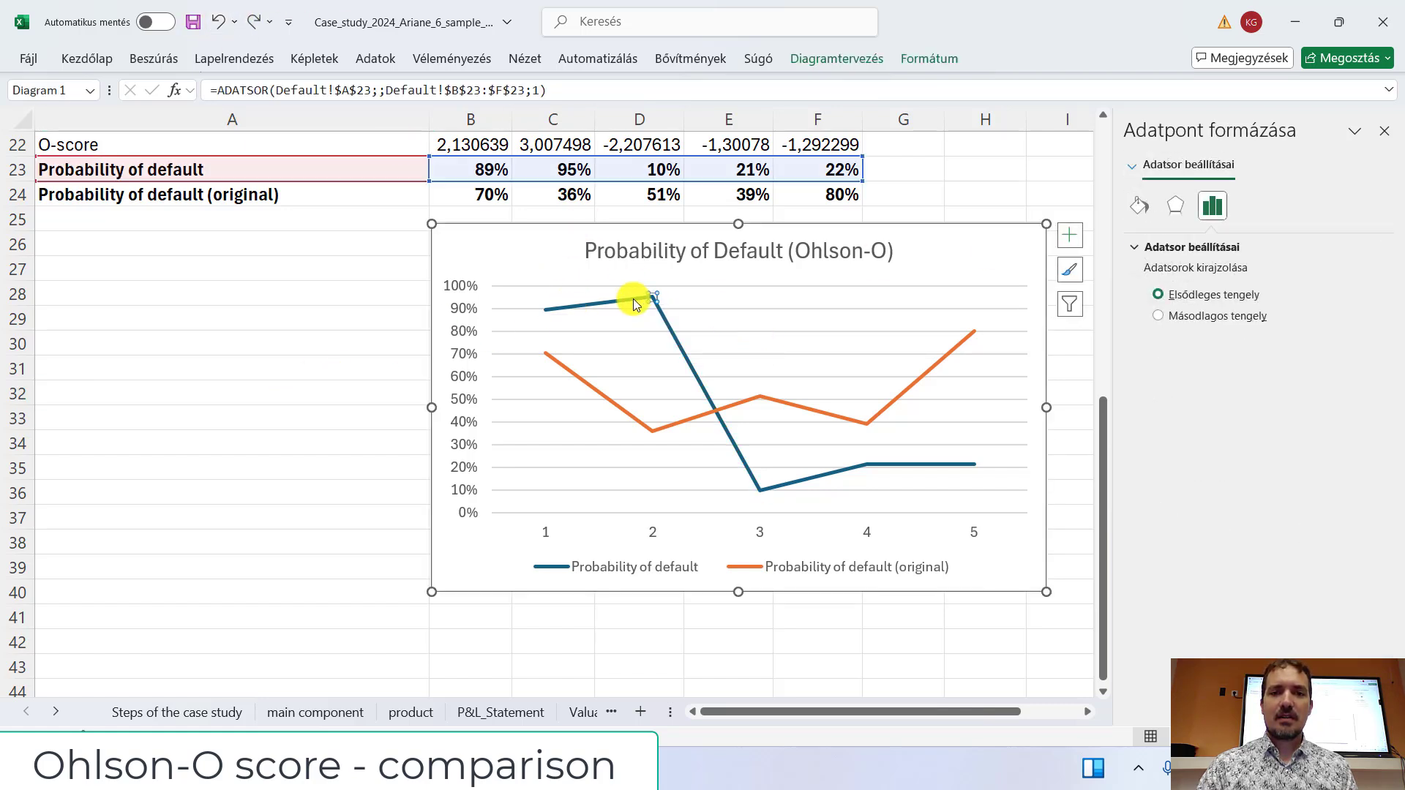
{"action": "left_click", "coordinate": [333, 364]}
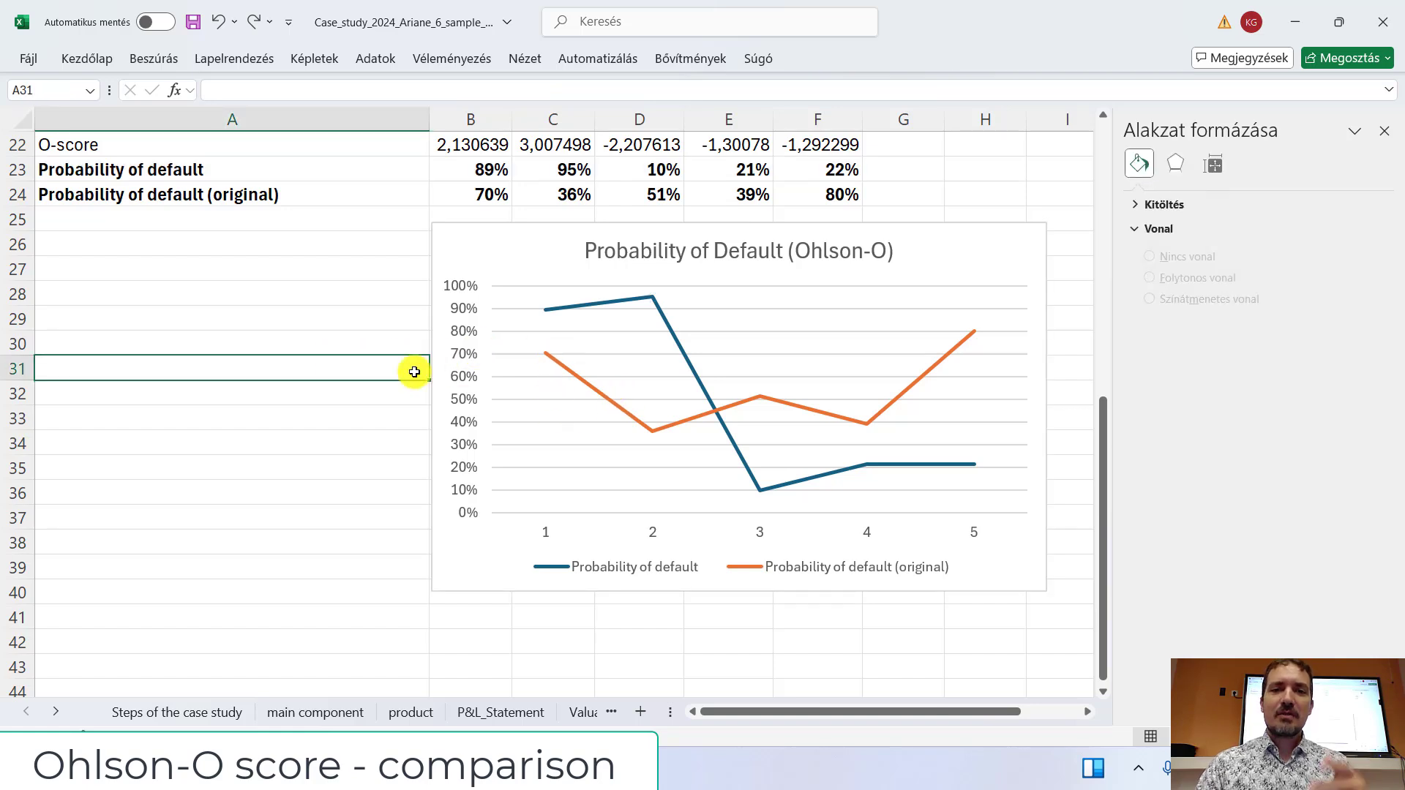
{"action": "left_click", "coordinate": [1383, 131]}
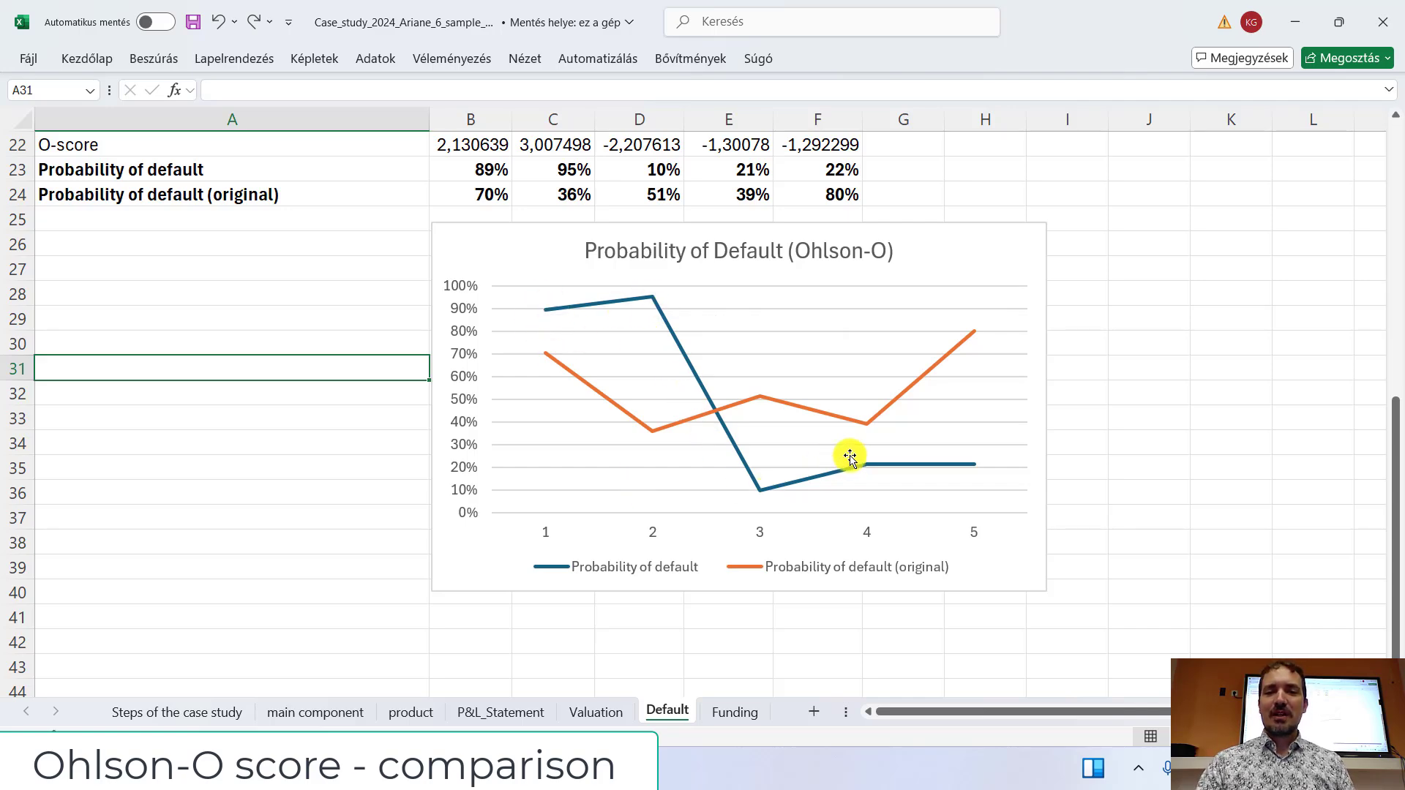
{"action": "scroll", "coordinate": [888, 502], "scroll_direction": "up", "scroll_amount": 5}
{"action": "scroll", "coordinate": [891, 503], "scroll_direction": "down", "scroll_amount": 6}
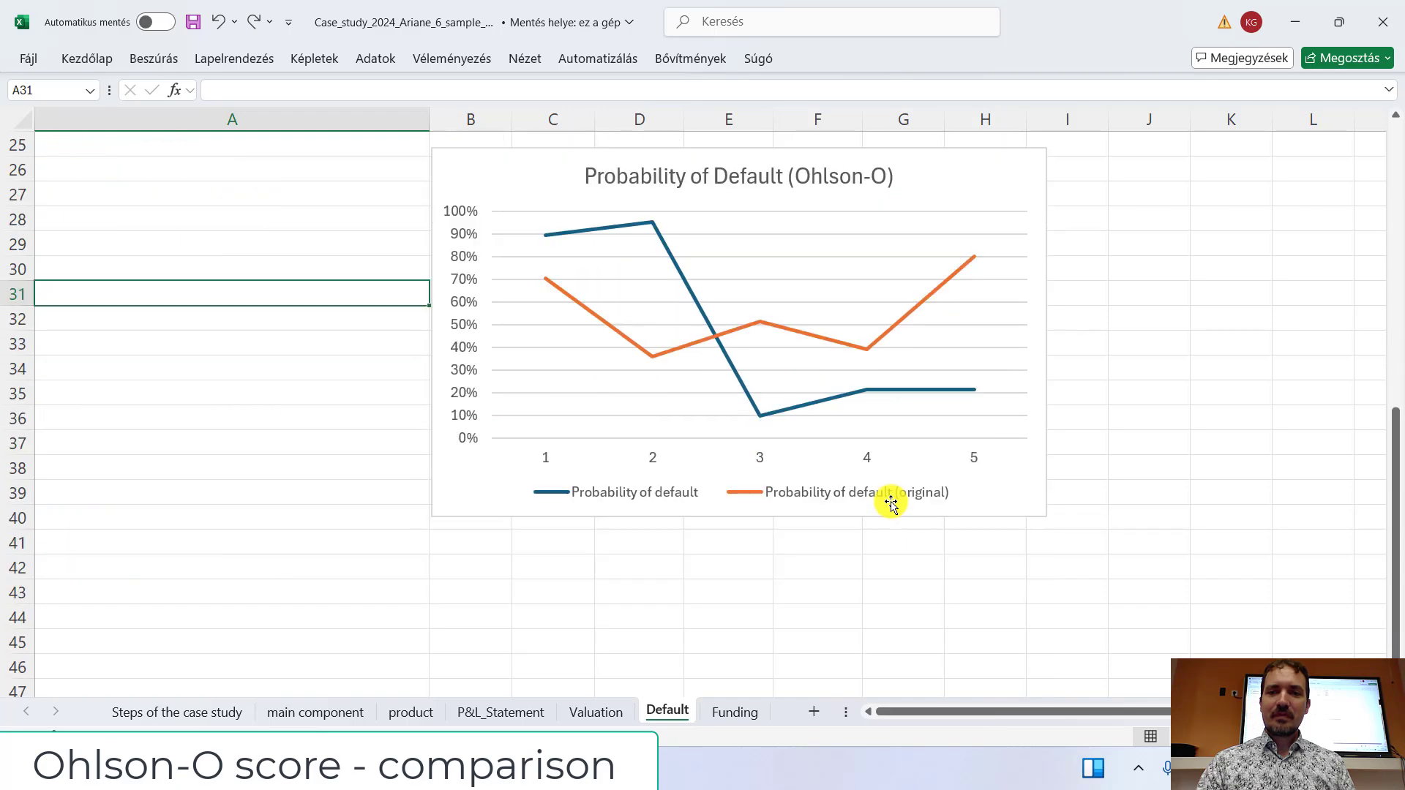
{"action": "scroll", "coordinate": [891, 503], "scroll_direction": "up", "scroll_amount": 3}
{"action": "scroll", "coordinate": [892, 503], "scroll_direction": "down", "scroll_amount": 4}
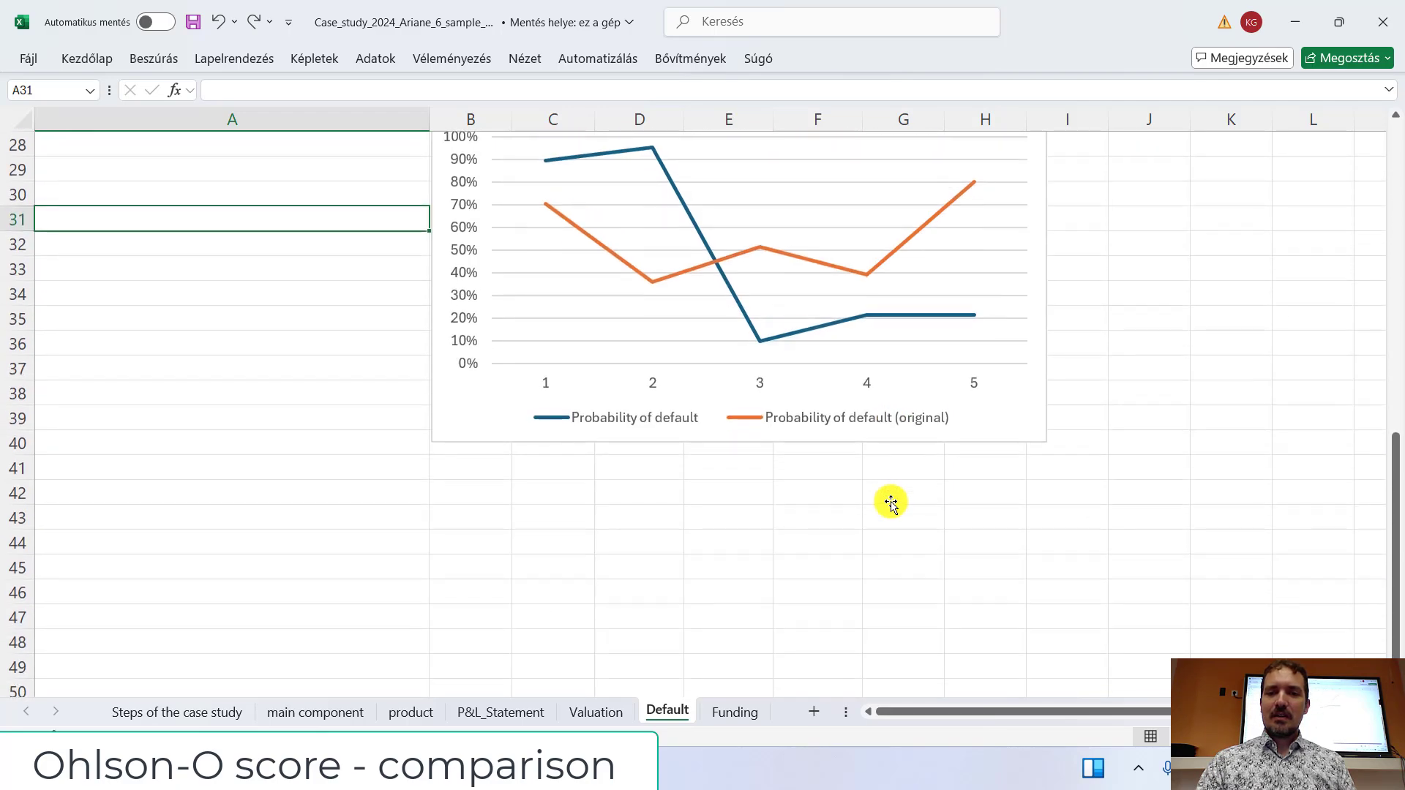